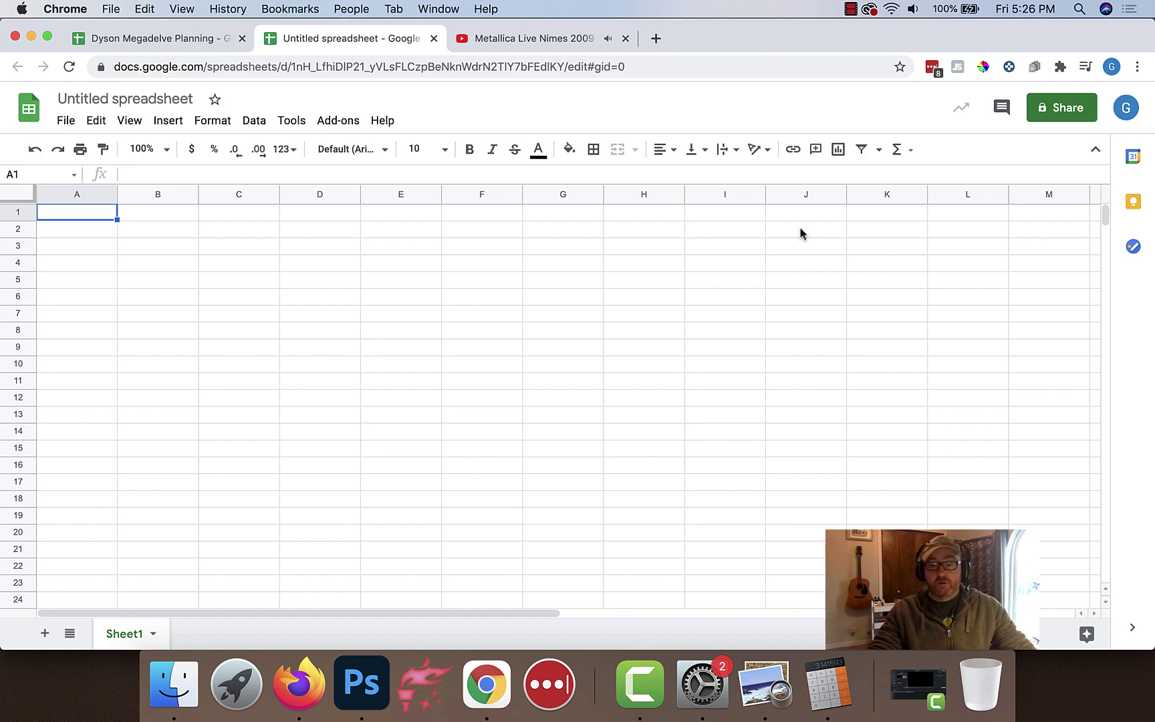
Go to watabou.itch.io in a new browser tab and open the One Page Dungeon generator
click(658, 42)
text(wat)
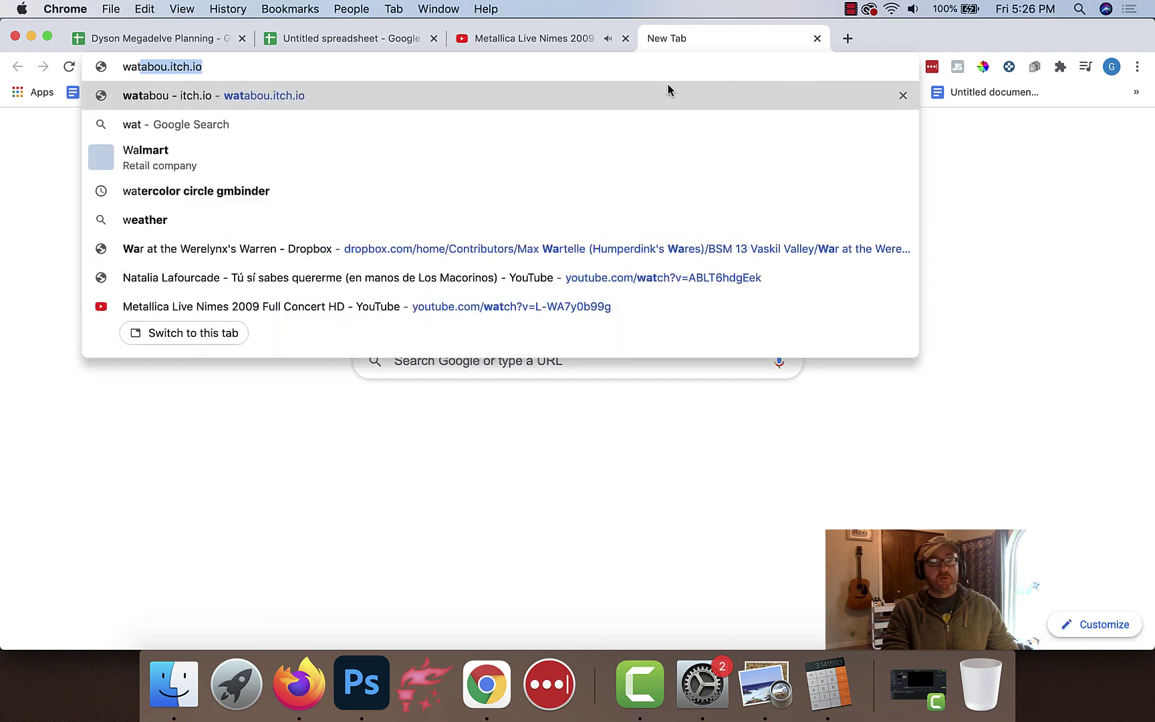
text(abou.i)
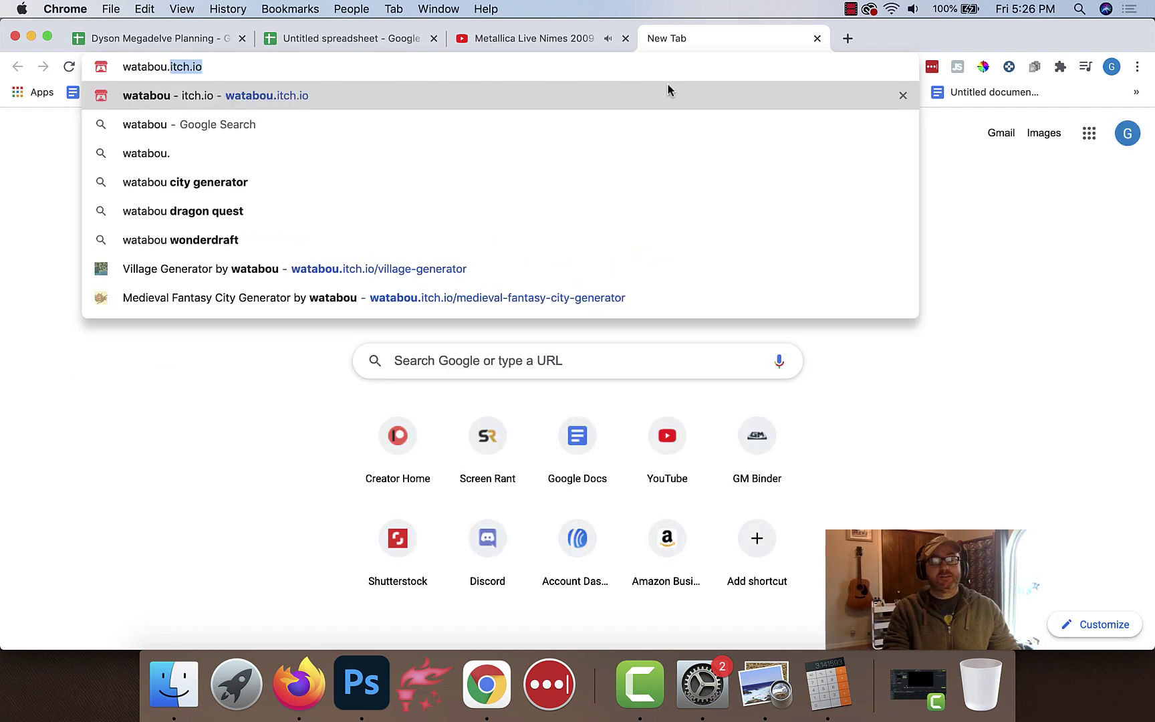
key(Return)
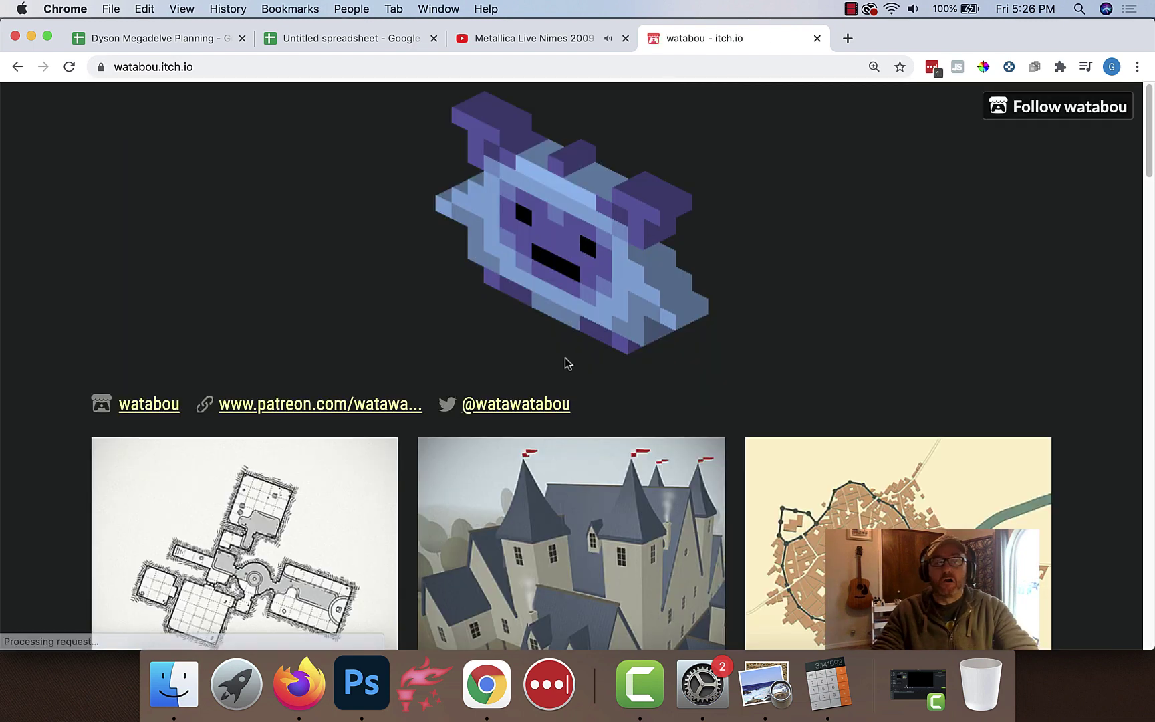
scroll(567, 362, down, 3)
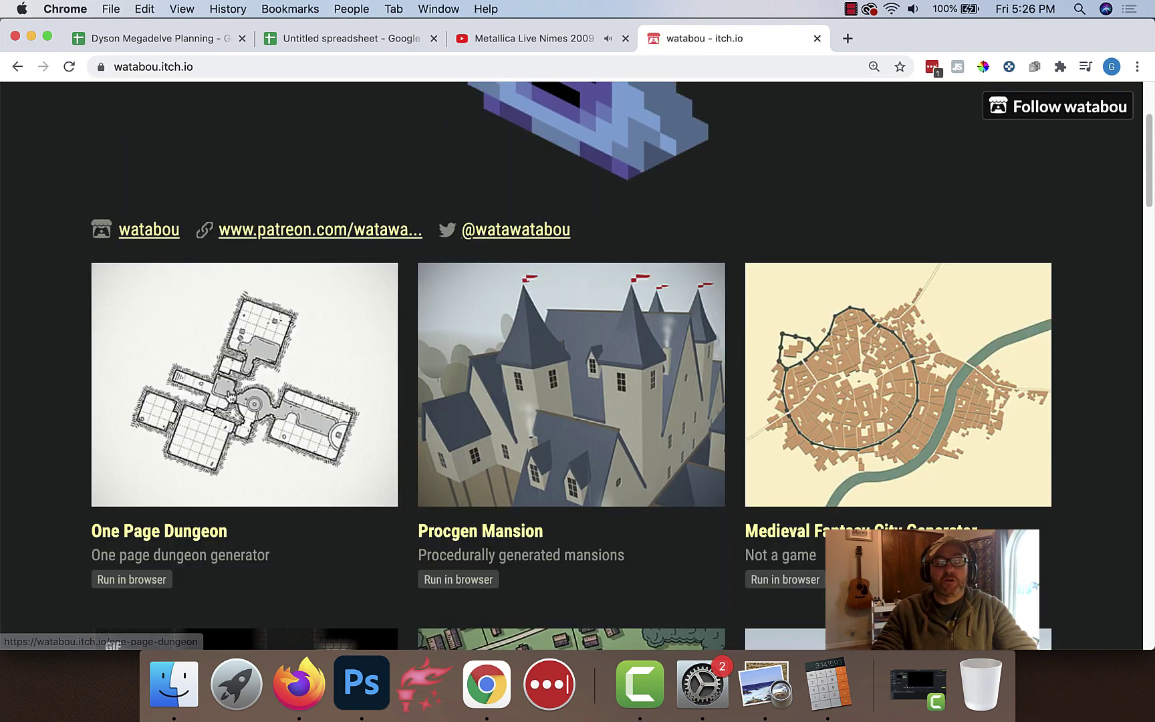
click(231, 397)
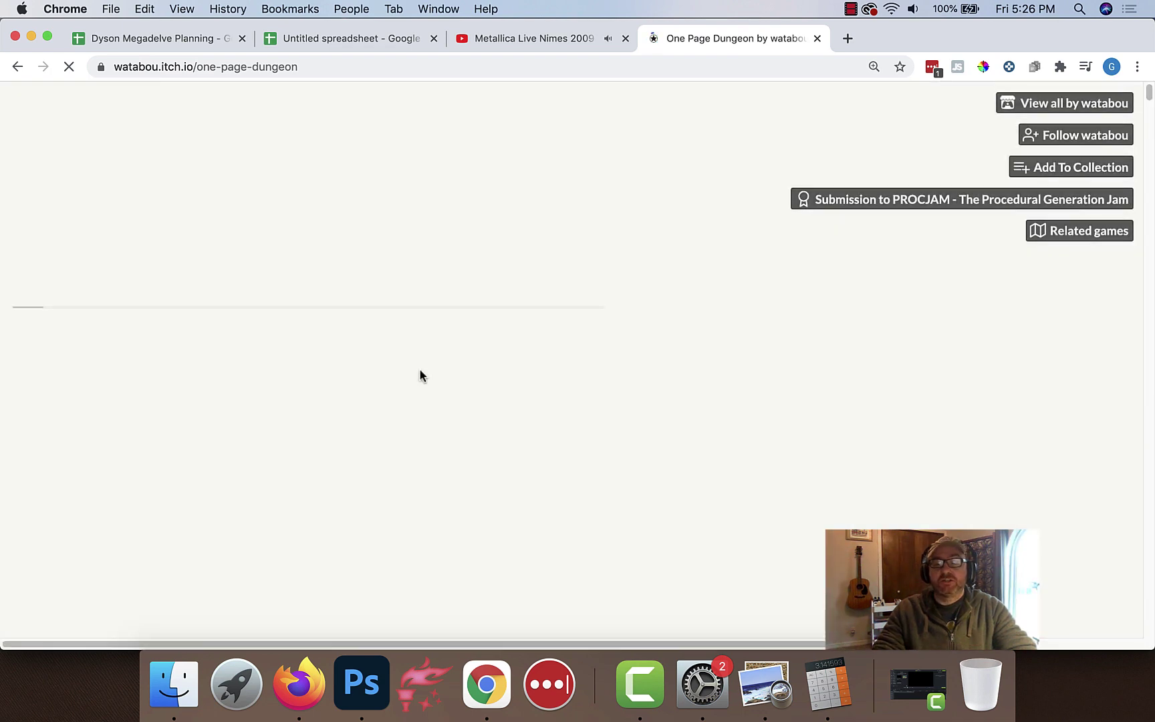
Turn off Rotate-to-fit for the generated dungeon map
scroll(451, 388, down, 12)
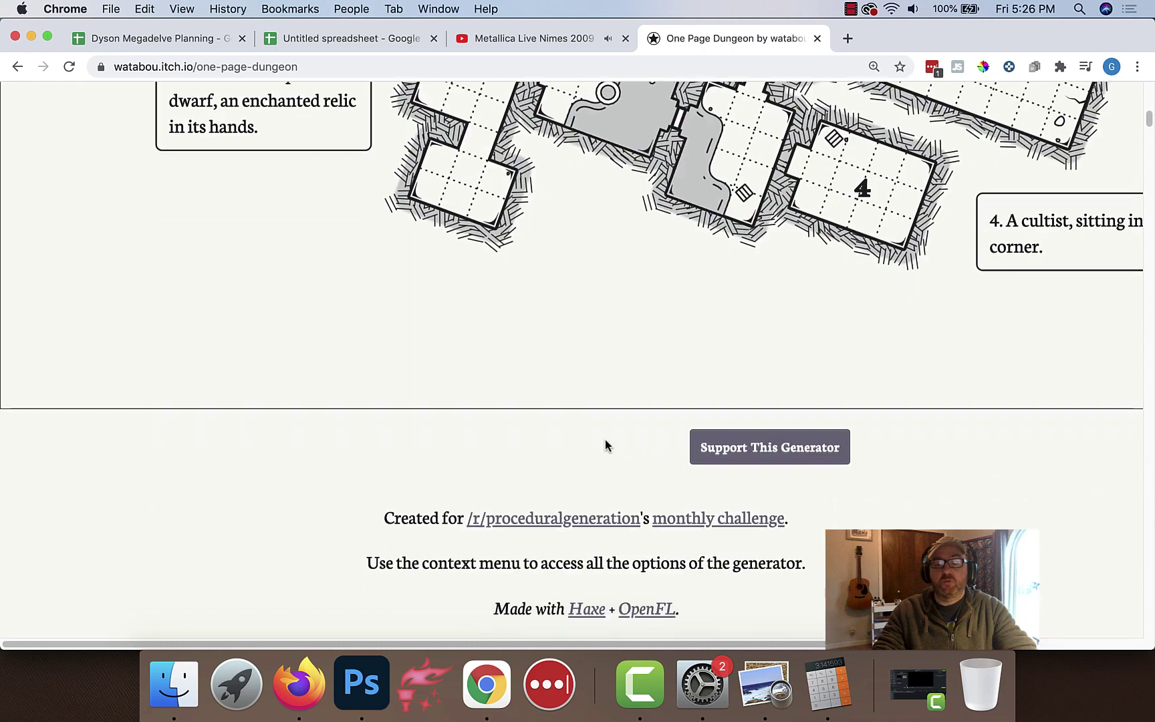
scroll(605, 442, down, 5)
scroll(605, 441, up, 12)
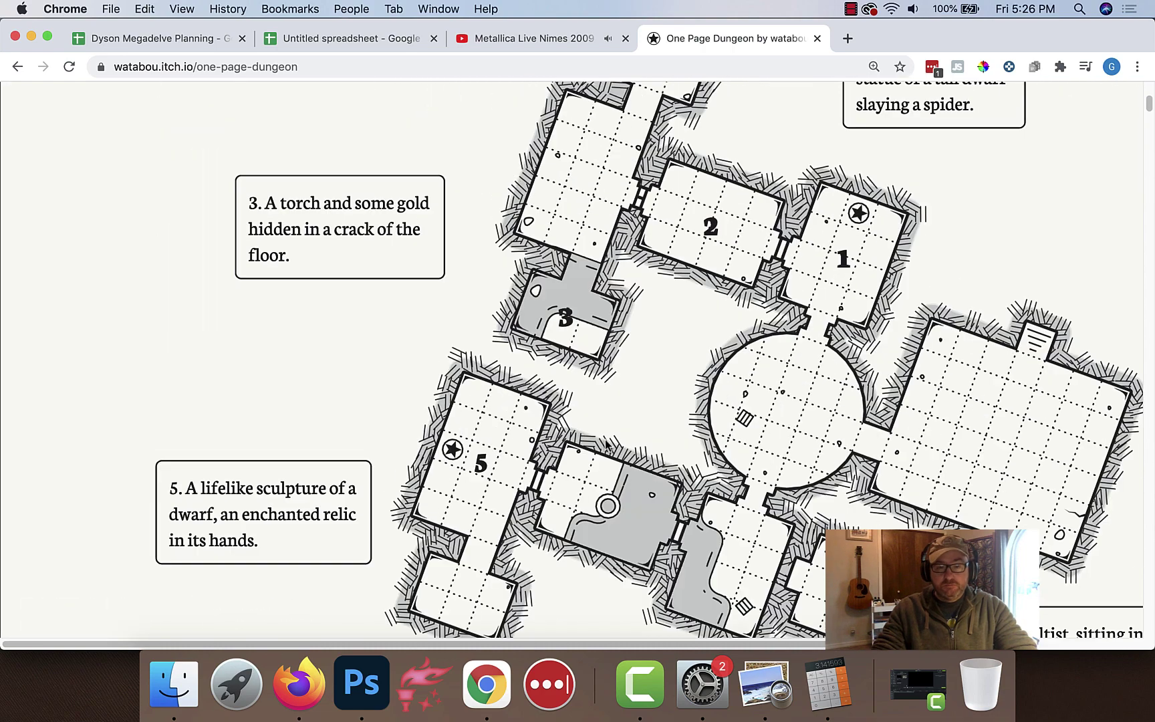
scroll(605, 439, down, 3)
right_click(642, 302)
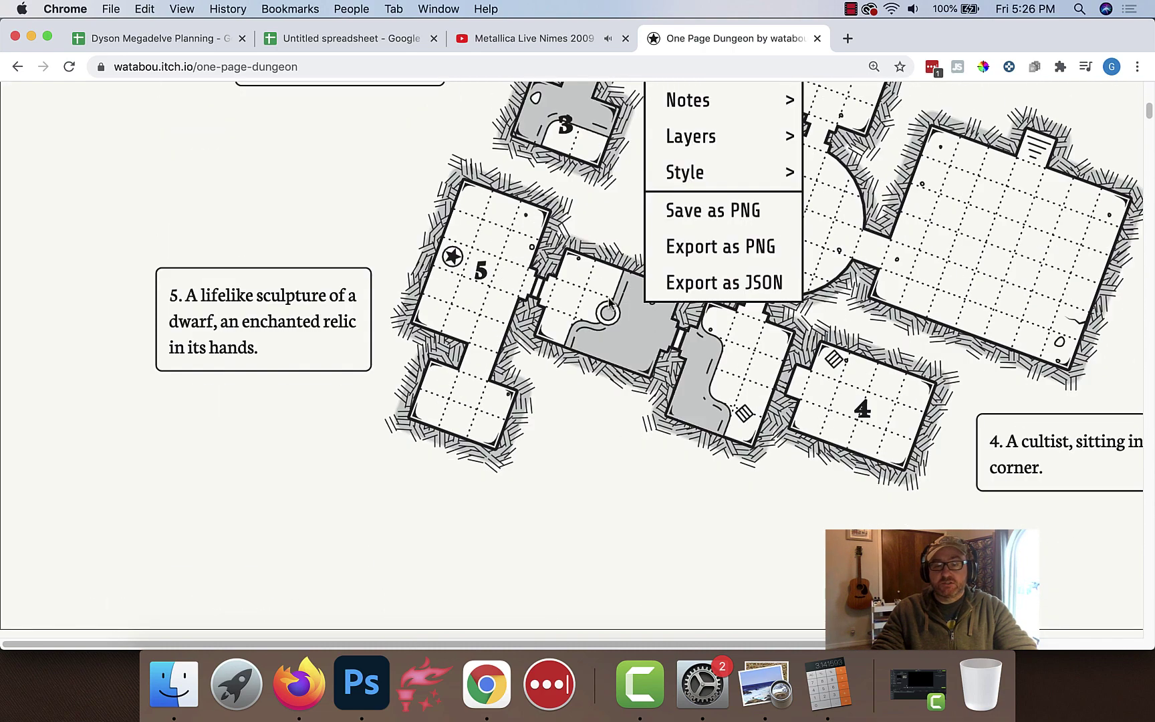
click(610, 303)
right_click(621, 271)
scroll(624, 268, up, 3)
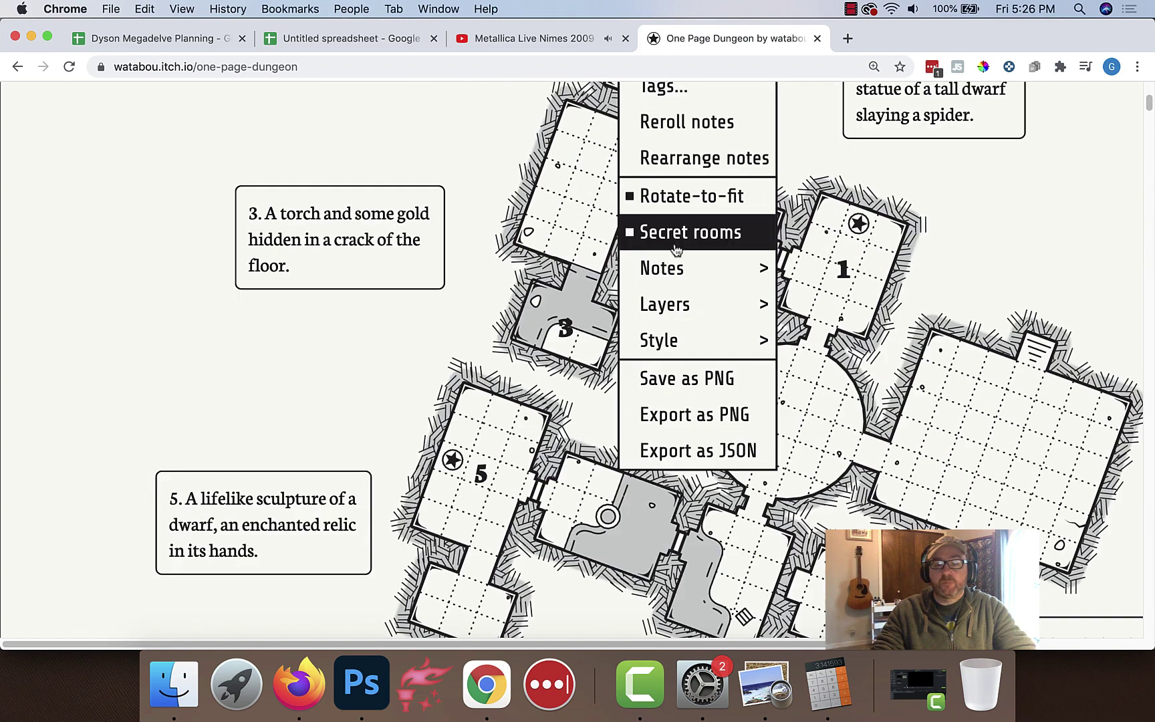
scroll(679, 254, up, 1)
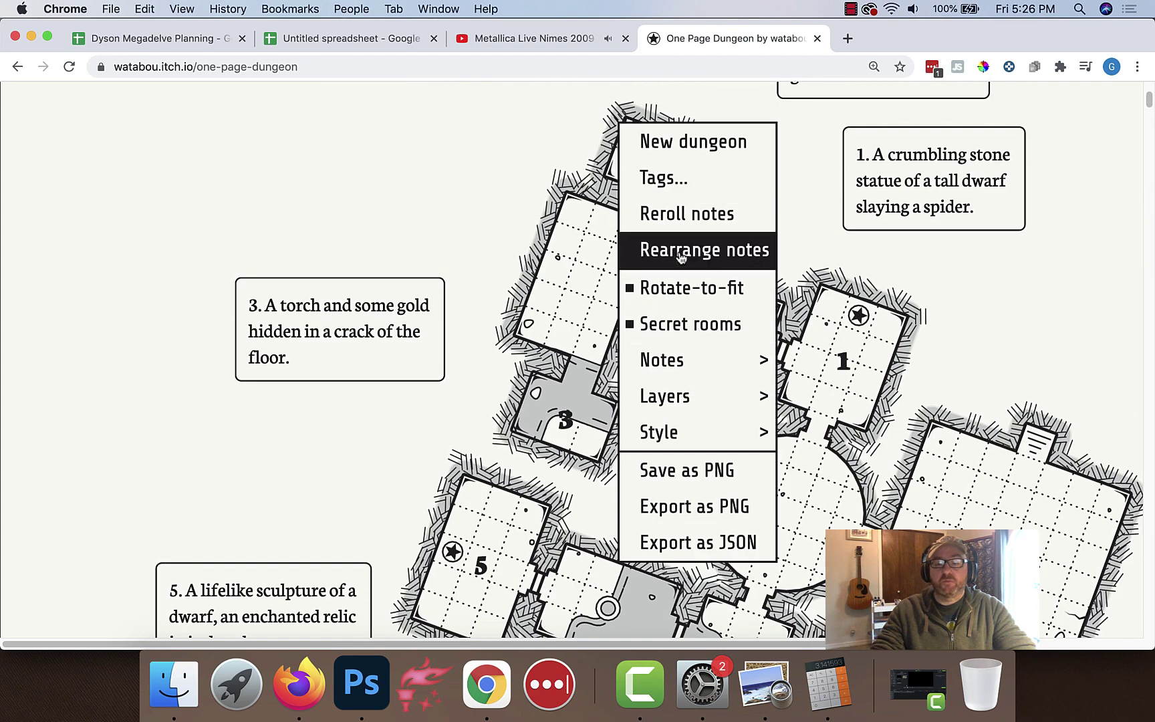
click(718, 286)
Hide the numbered room notes on the dungeon map
right_click(662, 326)
mouse_move(761, 562)
scroll(760, 572, down, 2)
mouse_move(761, 530)
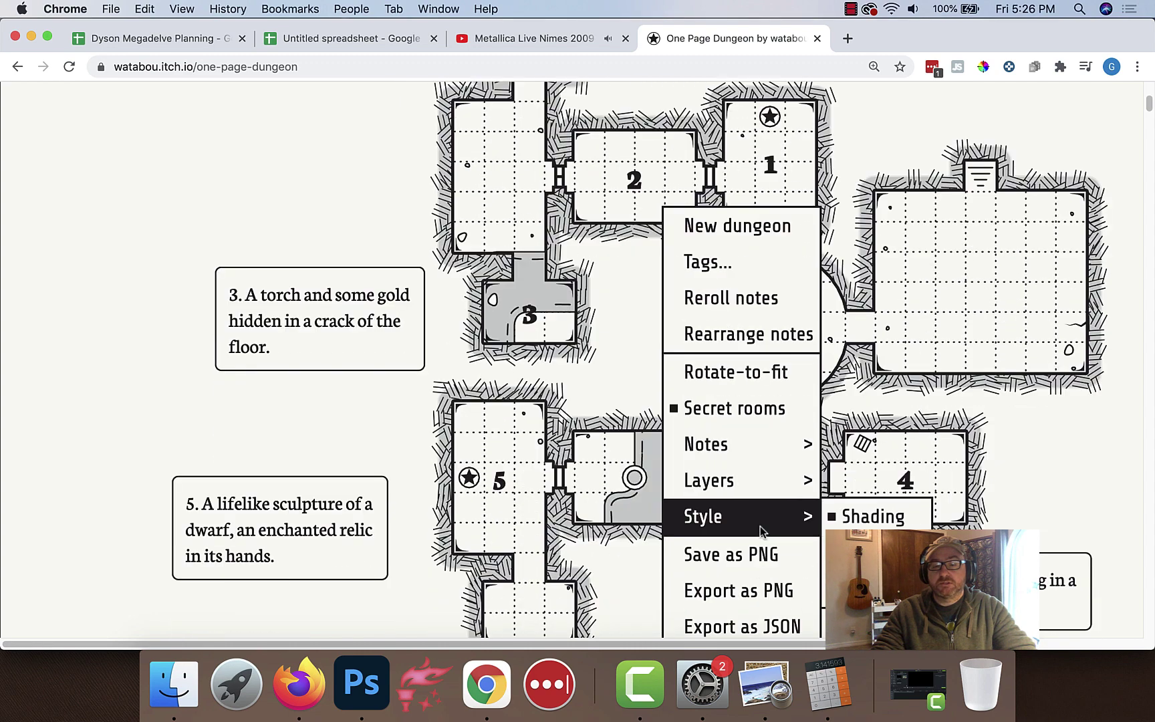
scroll(736, 528, down, 2)
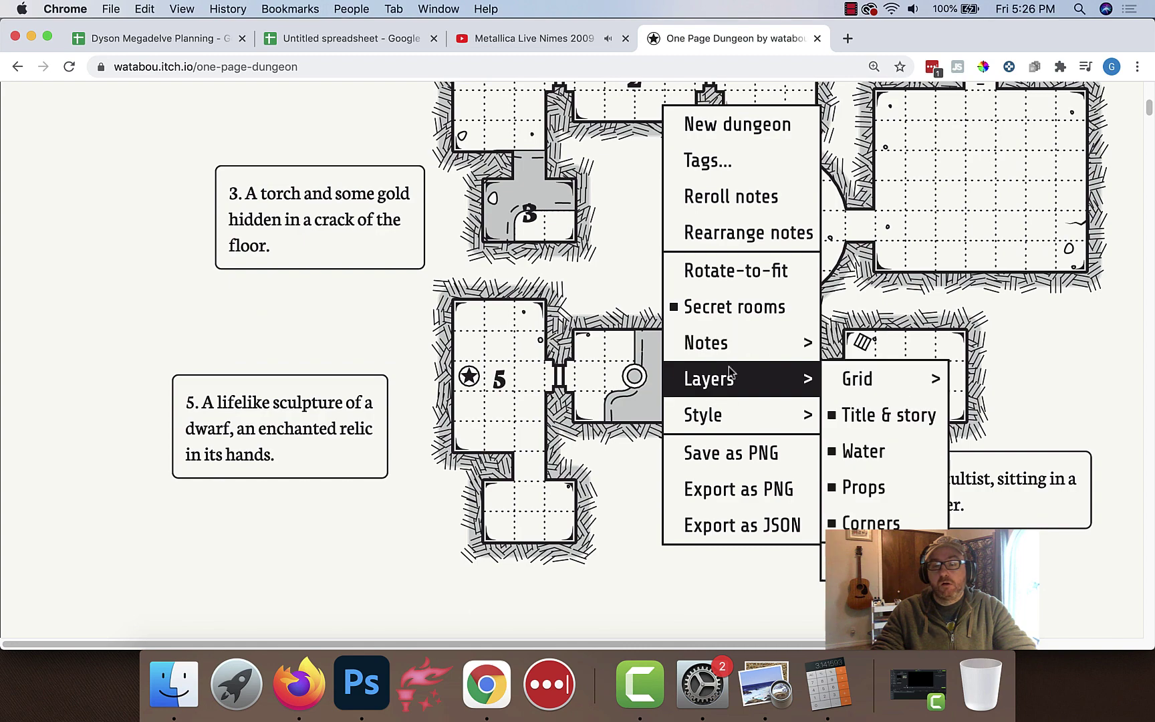
mouse_move(732, 328)
click(887, 337)
right_click(587, 280)
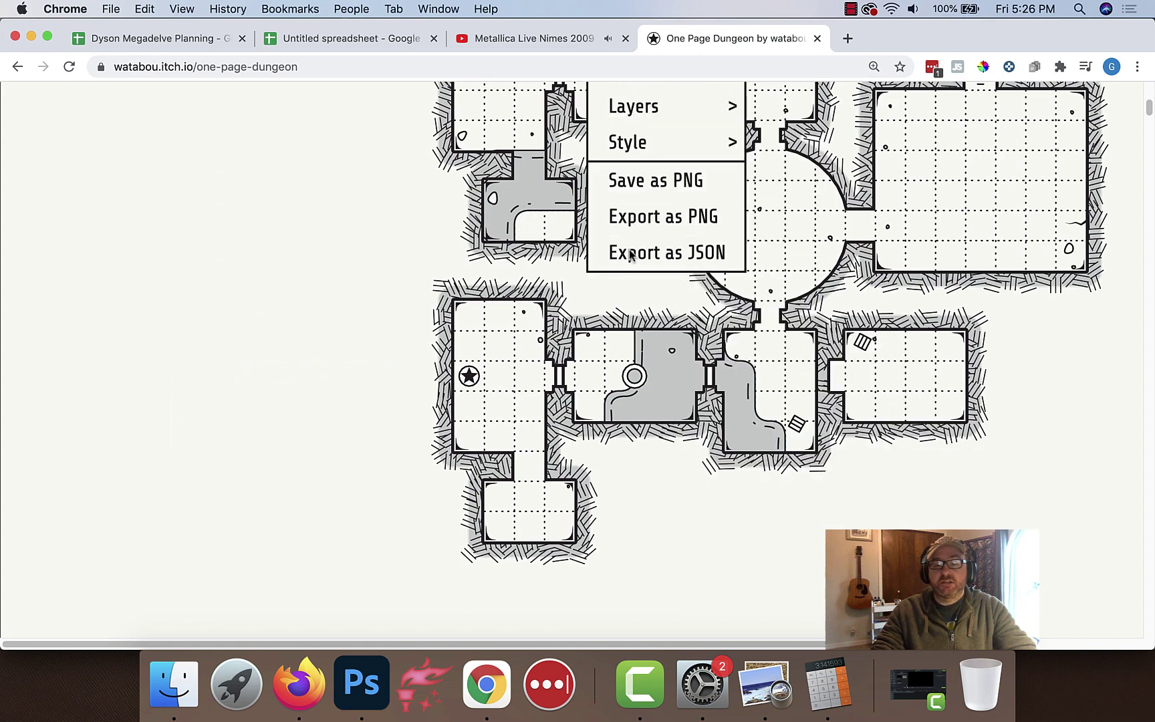
scroll(508, 322, up, 4)
click(581, 361)
scroll(581, 362, down, 1)
scroll(581, 362, down, 3)
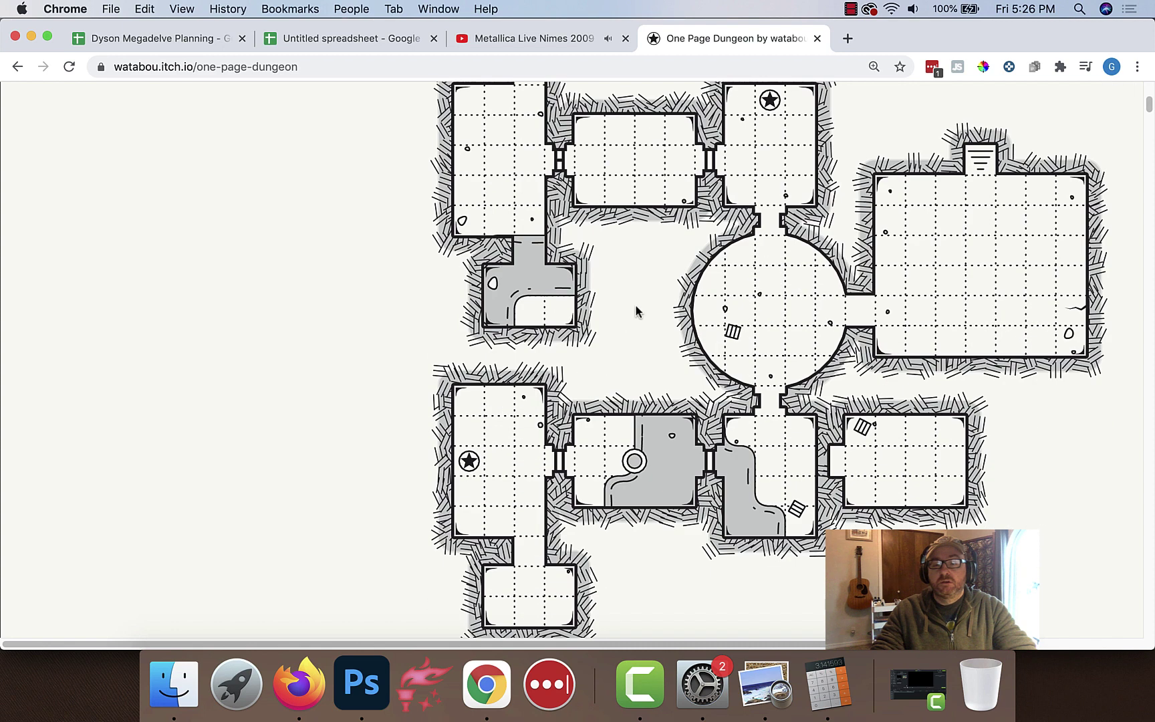
Export the dungeon map as a PNG at the offered cell size and open the downloaded proudcrown_library.png
right_click(642, 300)
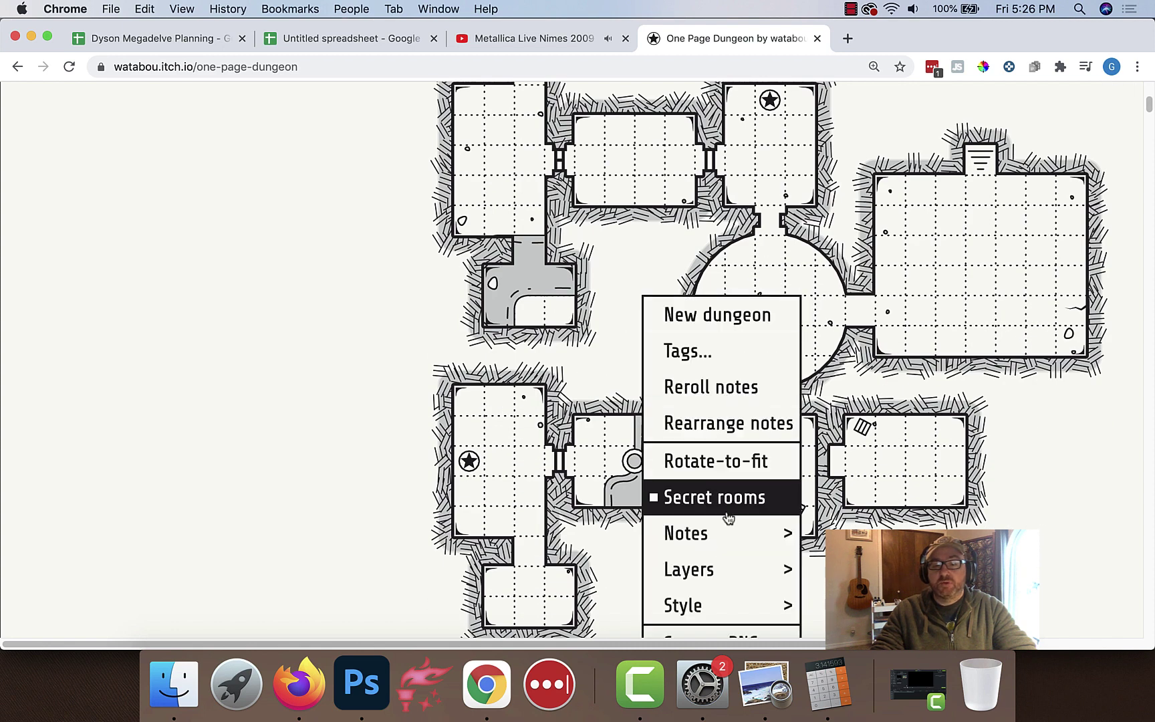
scroll(722, 516, down, 3)
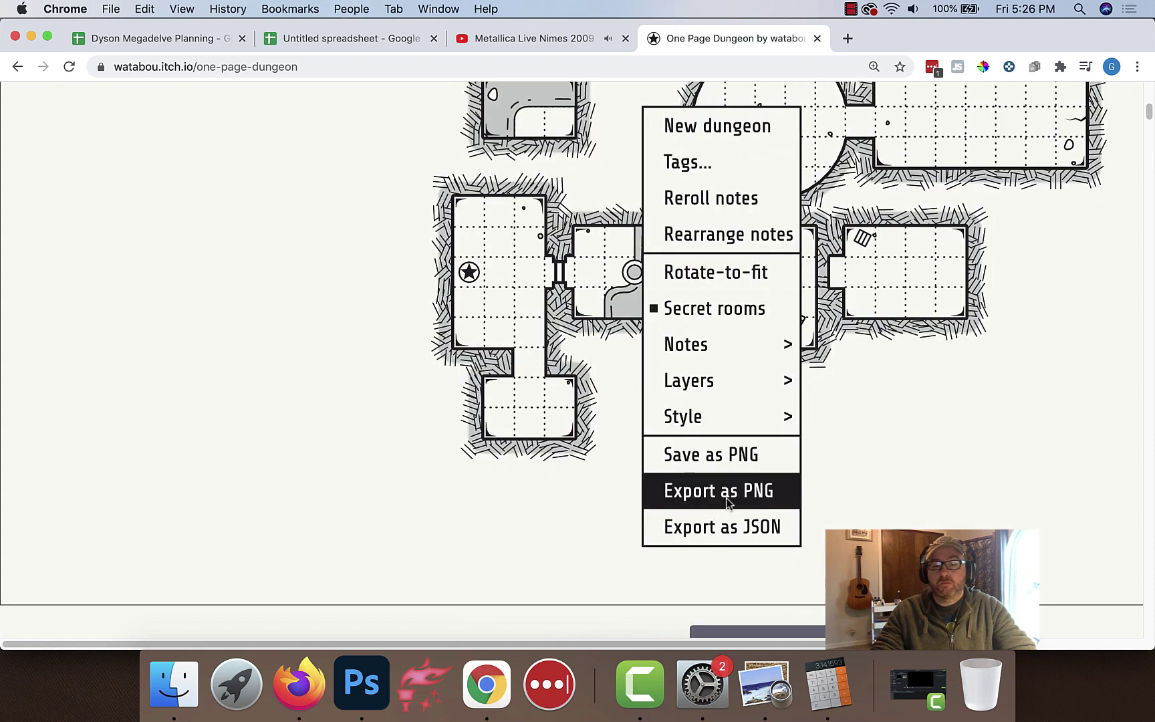
click(729, 495)
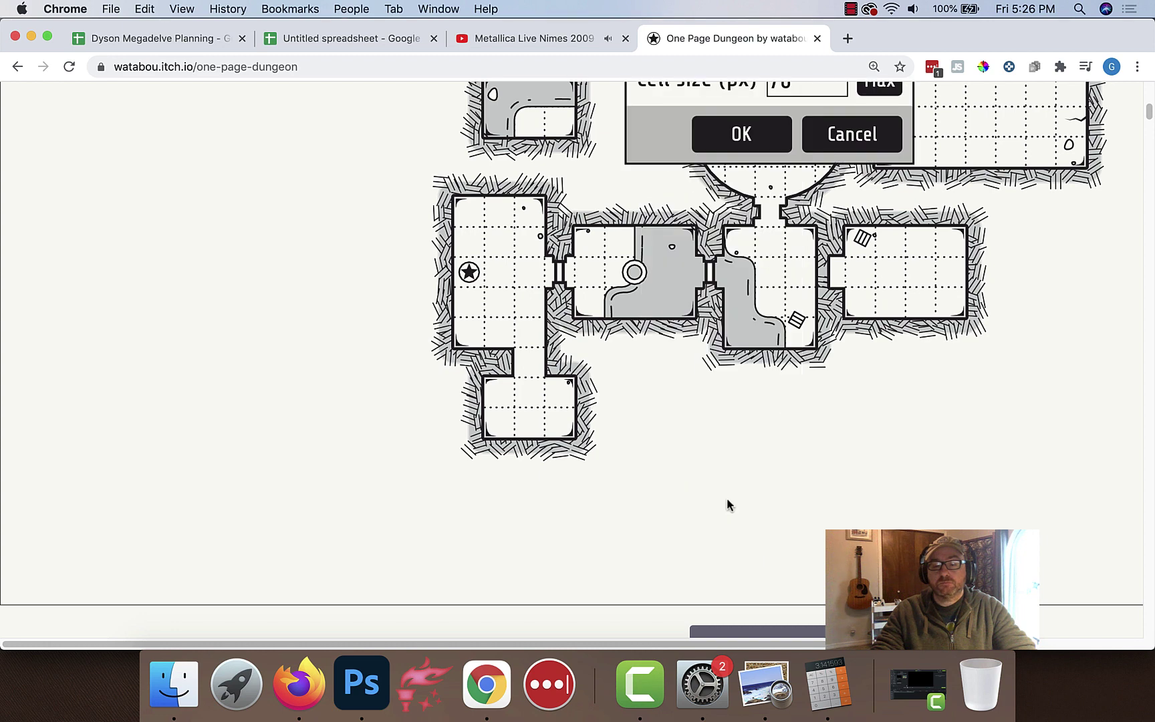
click(754, 131)
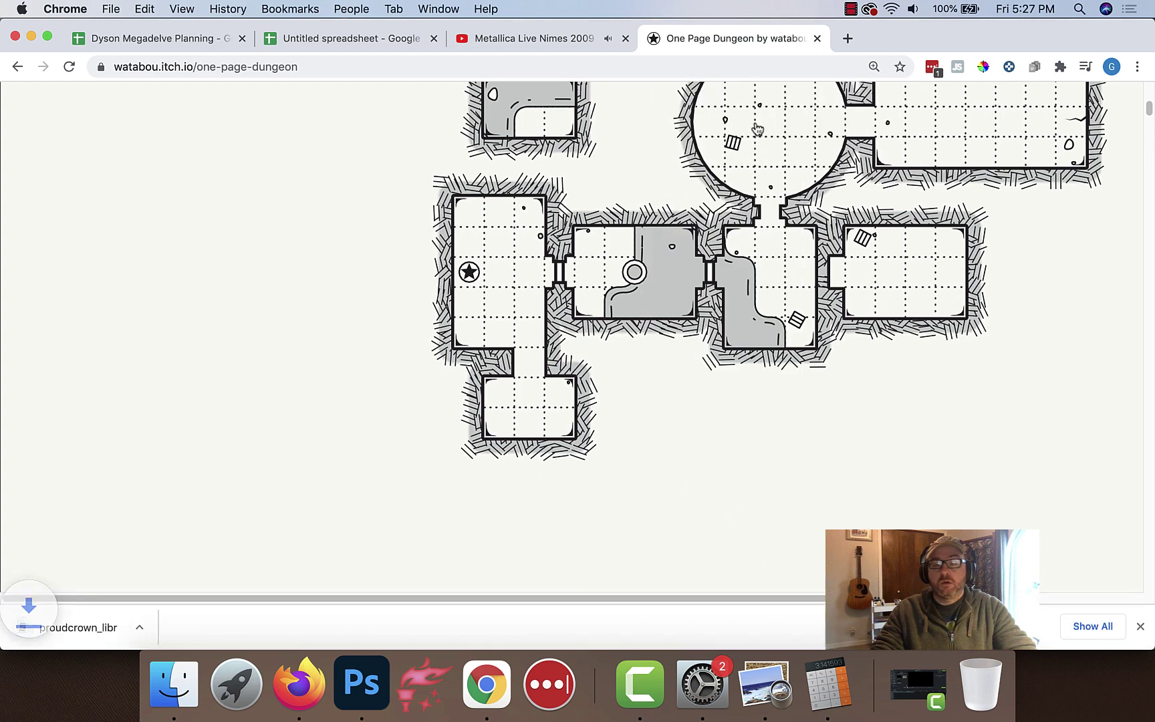
click(123, 628)
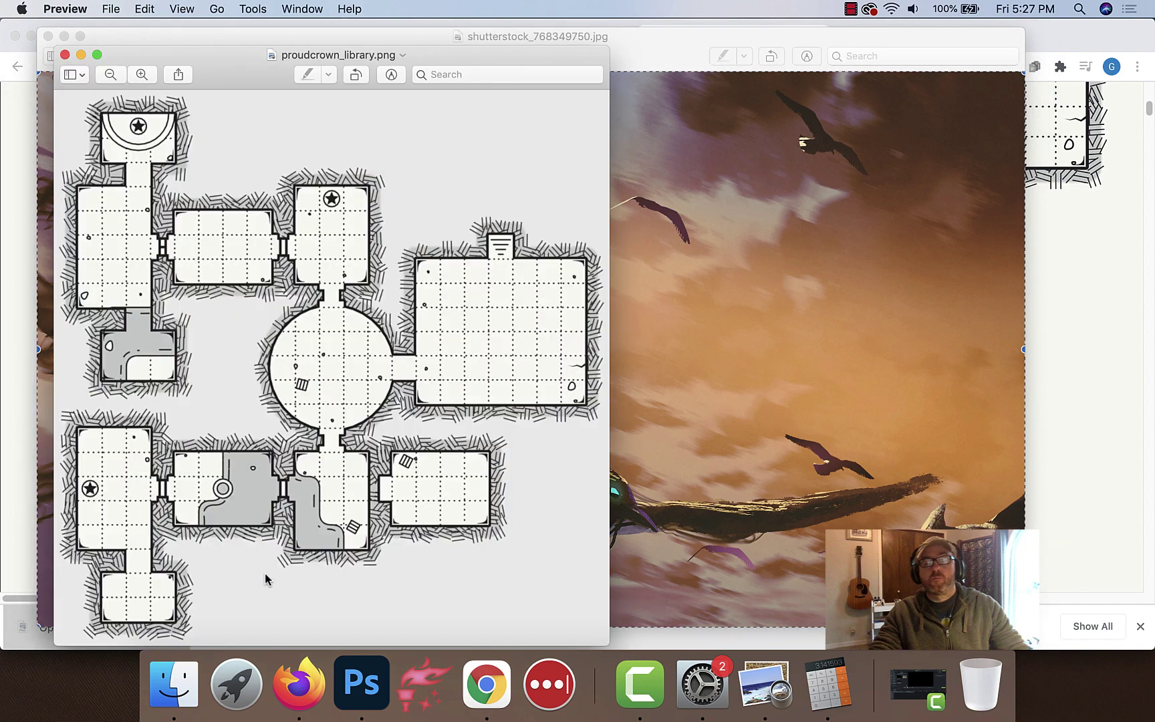
Copy the whole map image and paste it into a new 1610 x 1610 px document in Photoshop
key(super+a)
key(super+c)
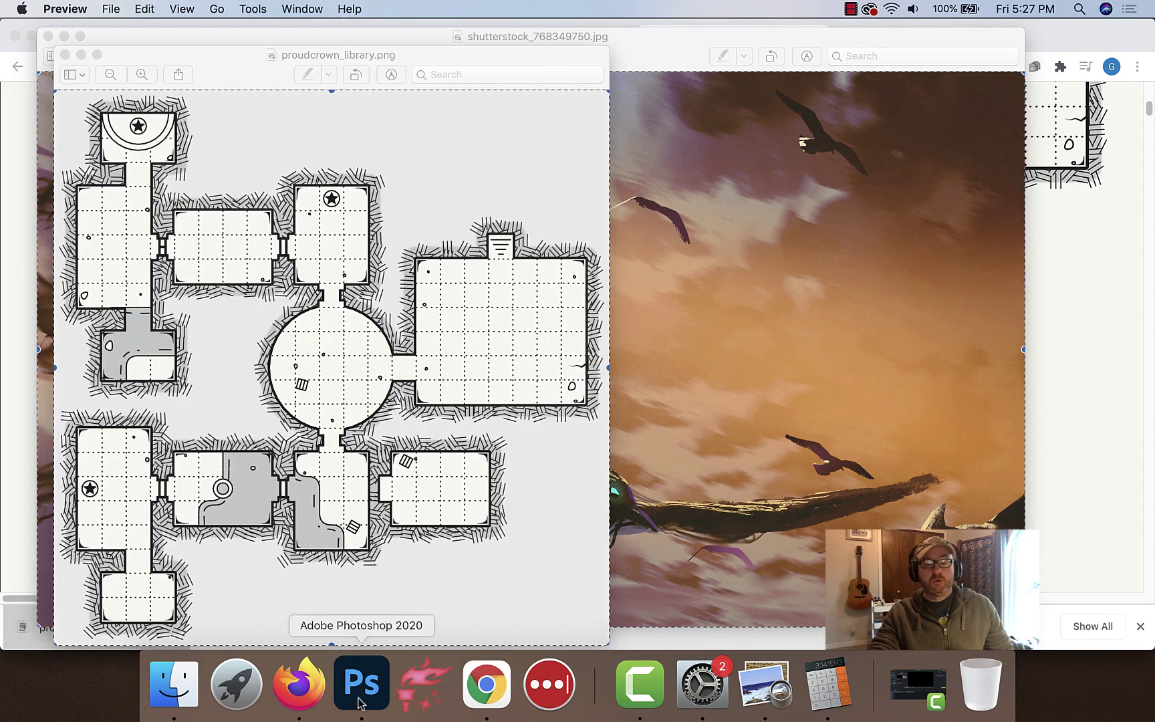
click(362, 681)
click(127, 10)
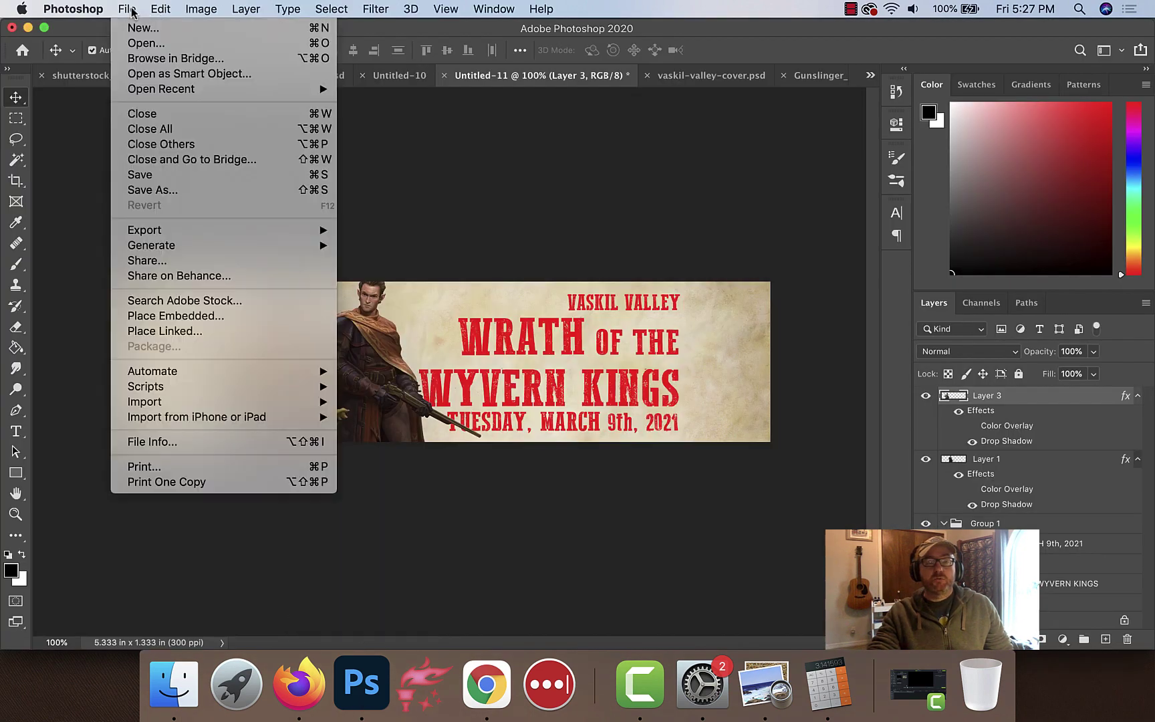
click(131, 27)
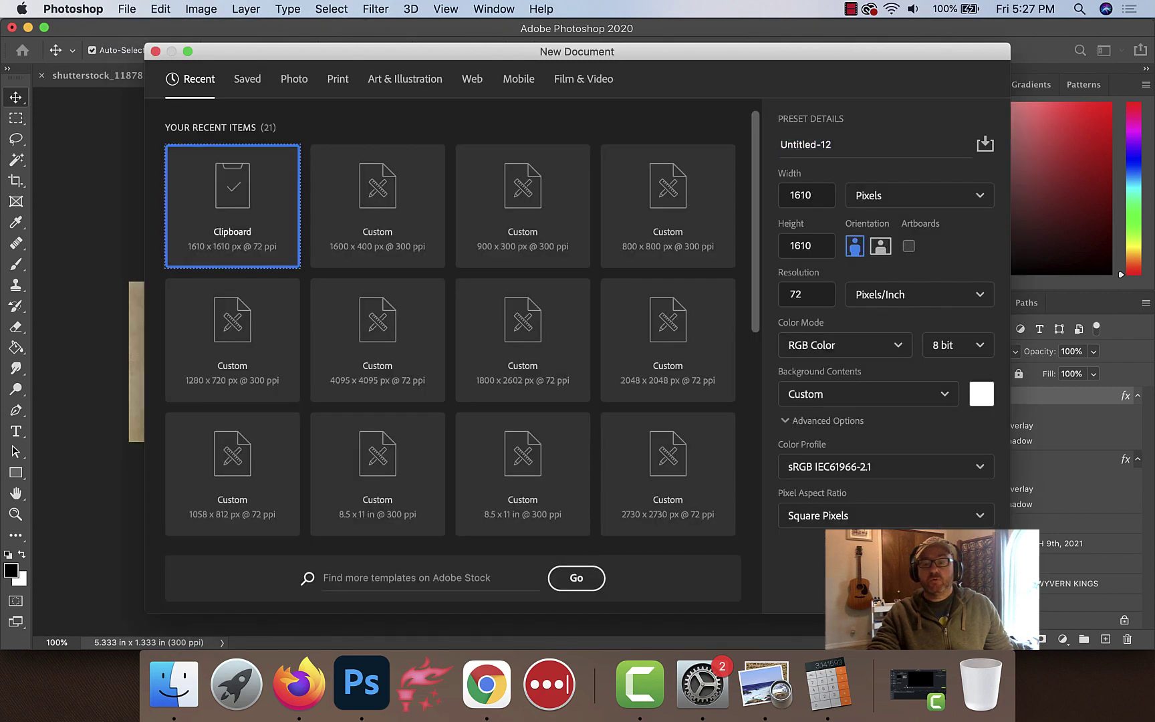
key(Escape)
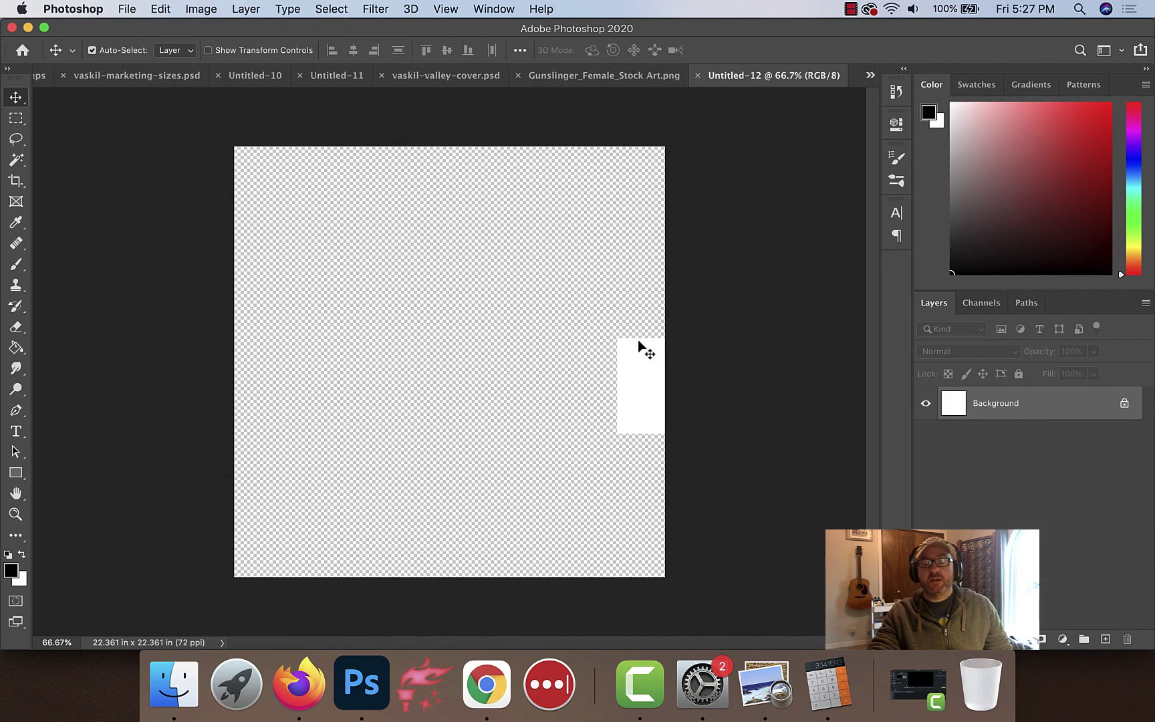
key(super+v)
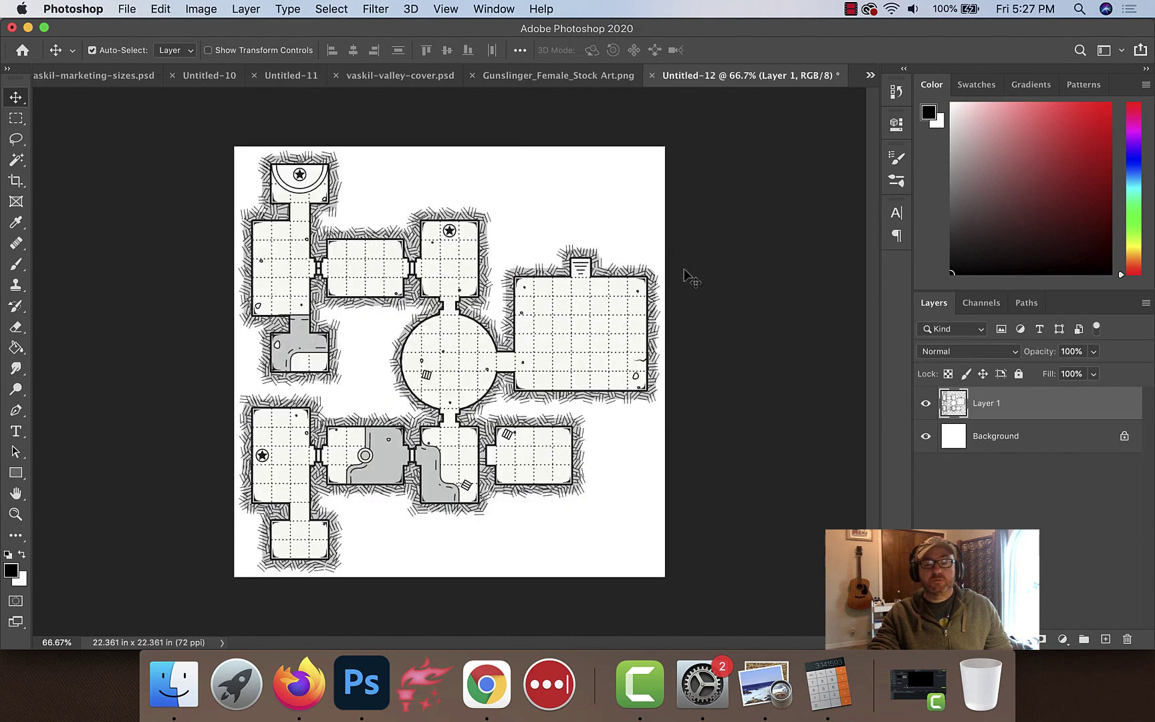
Add the text "1" in the Interstate font in the middle of the large square room
key(t)
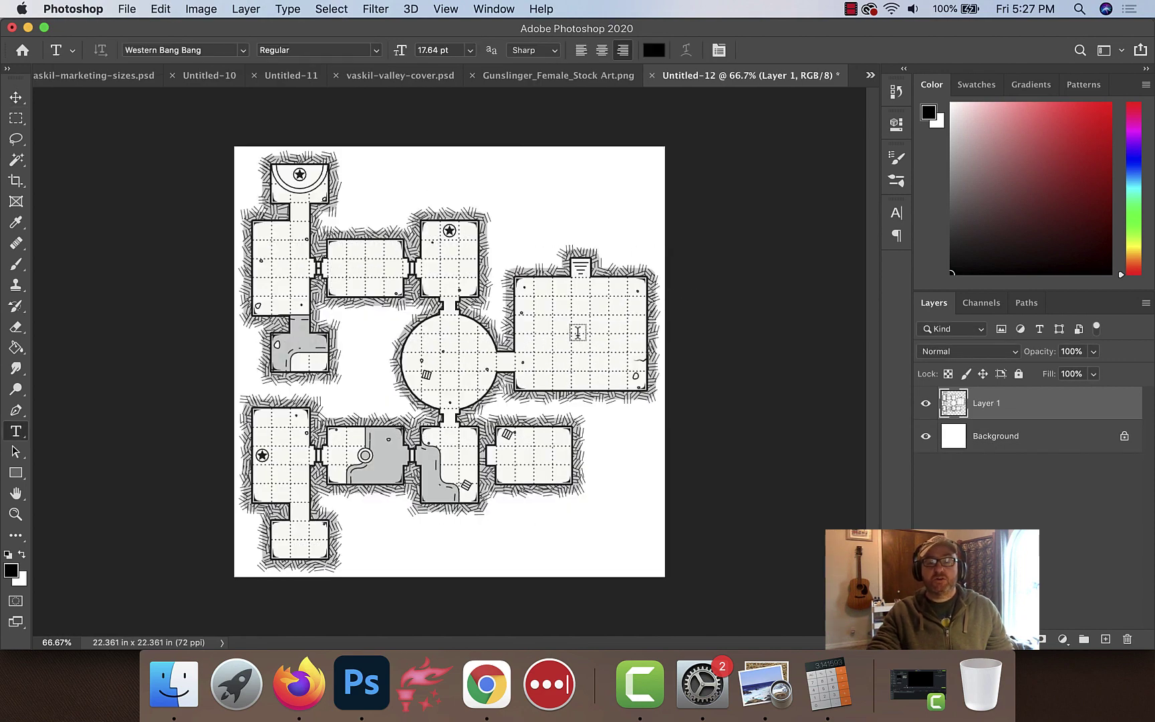
click(577, 333)
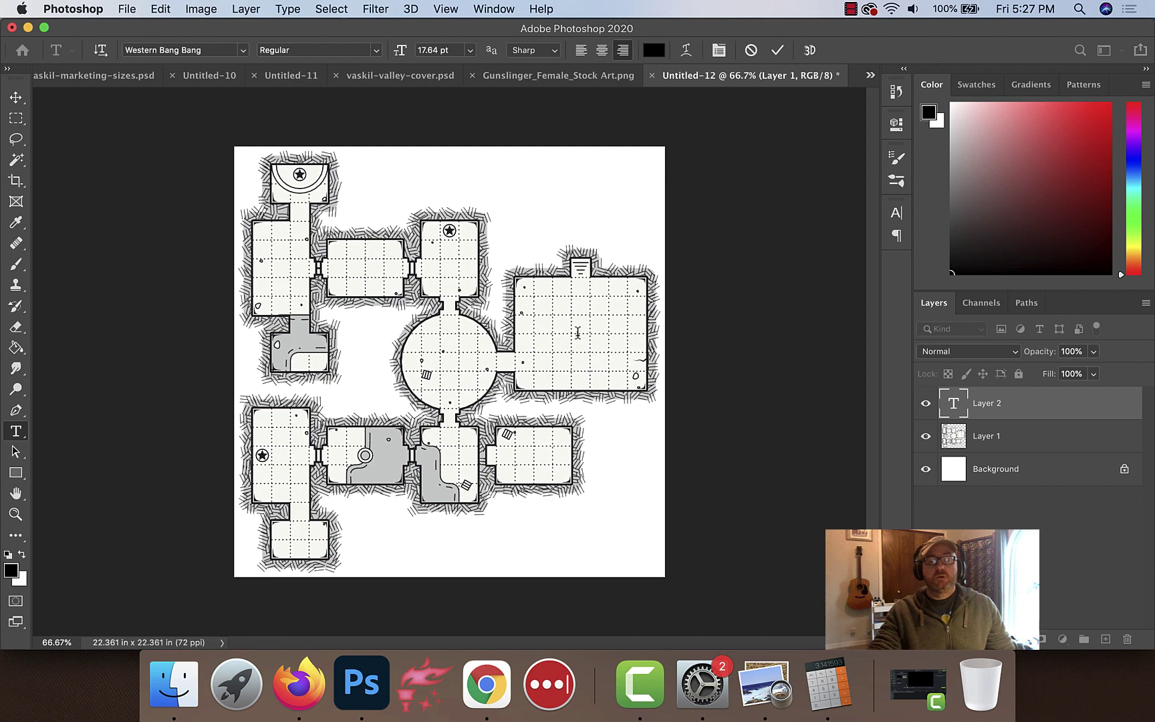
click(242, 51)
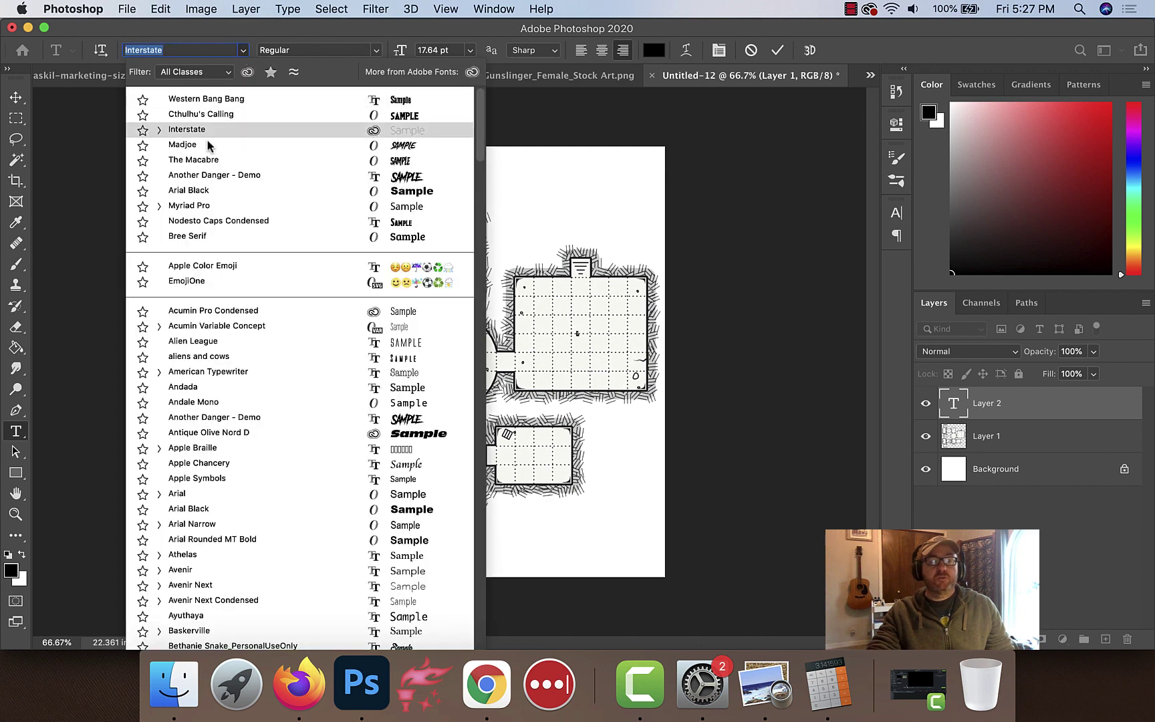
key(Escape)
key(Escape)
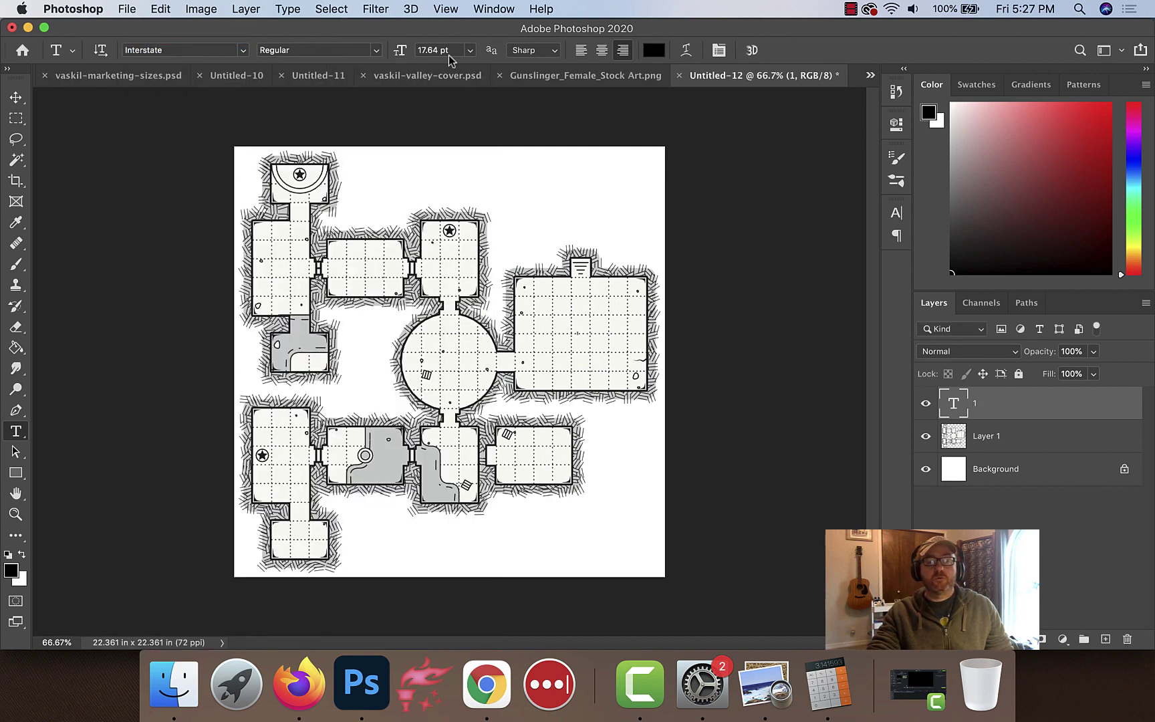
Set the font size of the number 1 to 96 pt
click(448, 49)
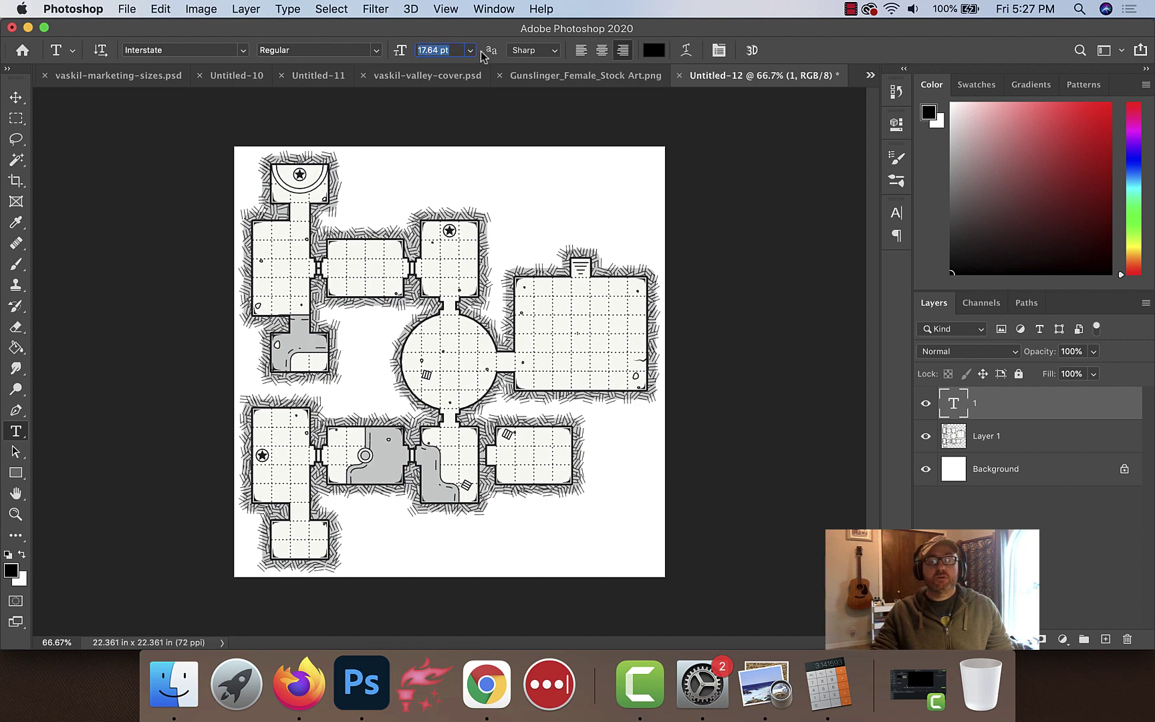
text(96)
key(Return)
text(v)
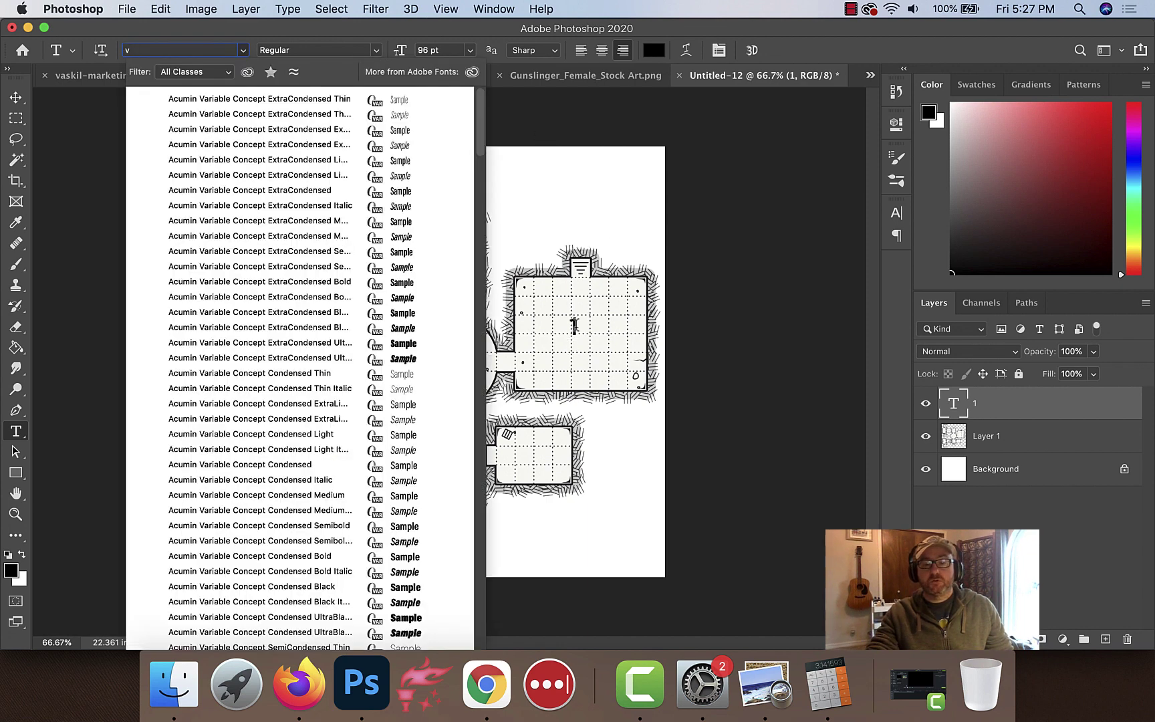
click(574, 326)
key(Escape)
key(v)
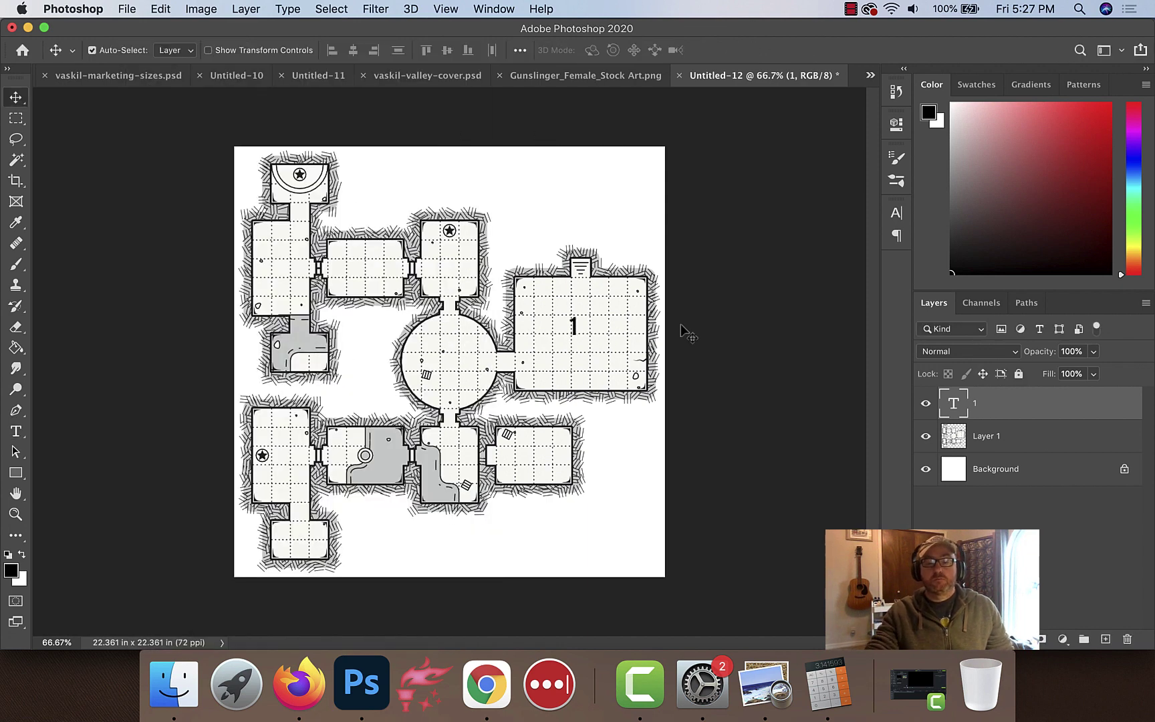
Label the circular room with the number 2, using a duplicate of the number 1's text layer
drag(580, 337, 452, 375)
key(super+j)
key(t)
click(449, 368)
text(2)
key(Escape)
key(v)
Duplicate the number 2 into the partly flooded room directly below the circular room and change the copy to 3
key(super+j)
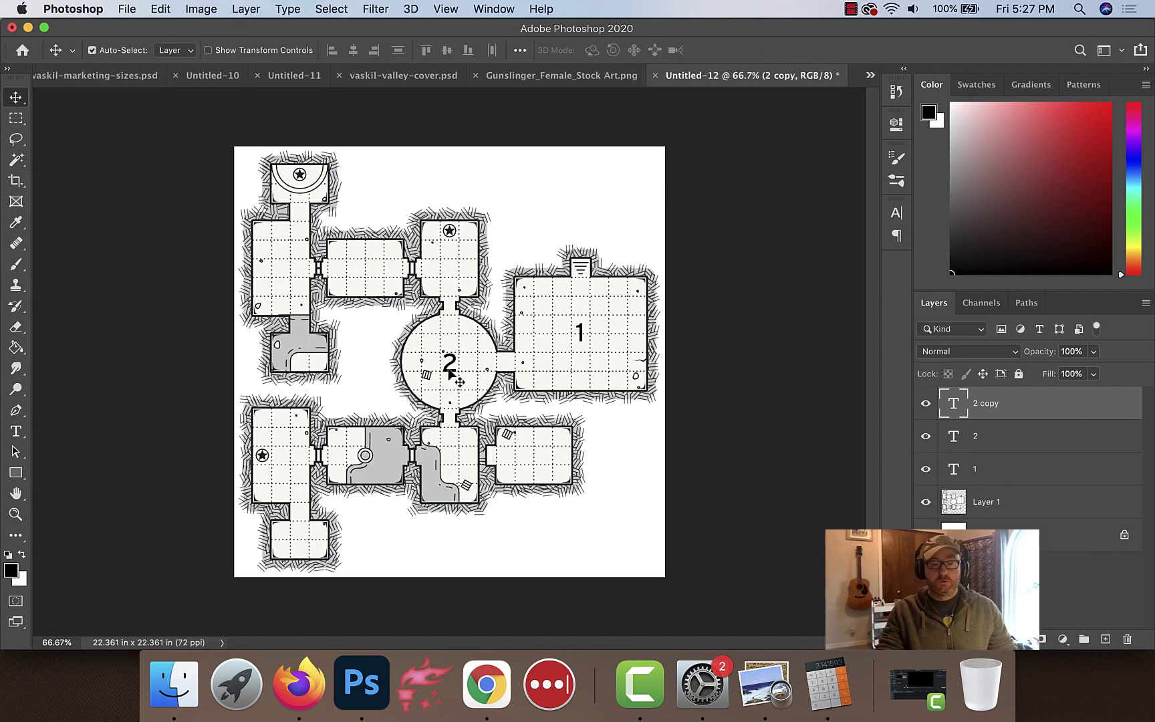
drag(452, 366, 450, 462)
double_click(433, 464)
text(3)
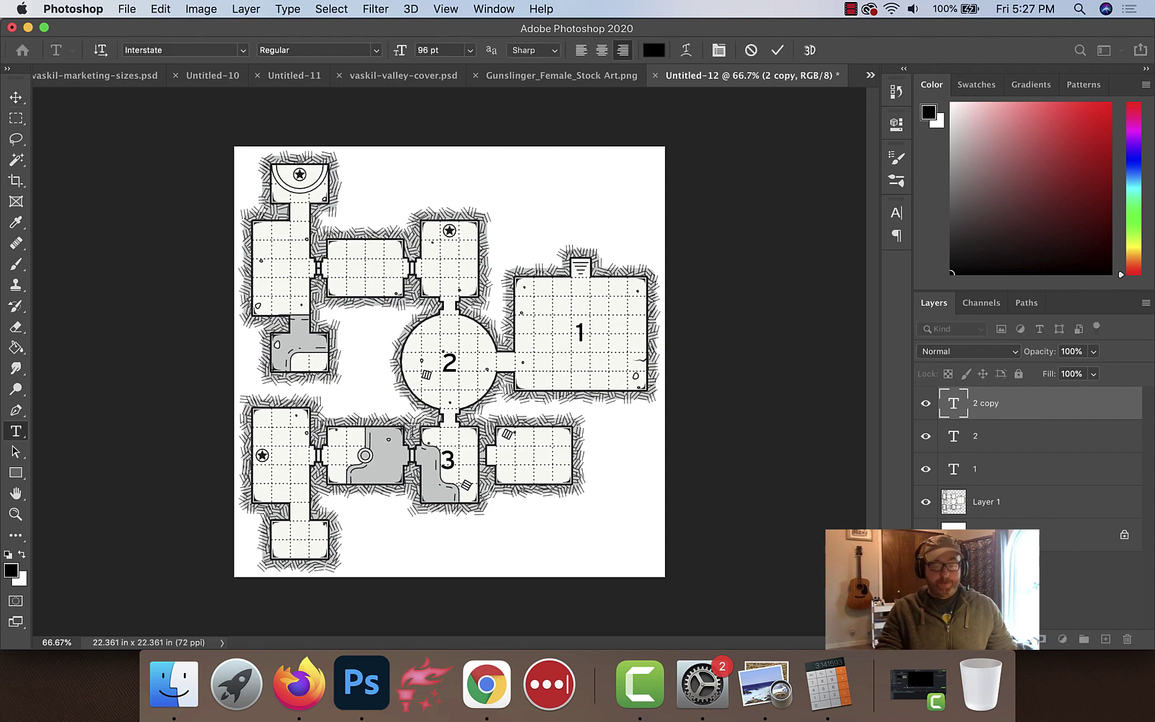
key(Escape)
Duplicate the number 3 into the room directly right of room 3, nudge the copy up slightly and change it to 4
key(super+j)
key(v)
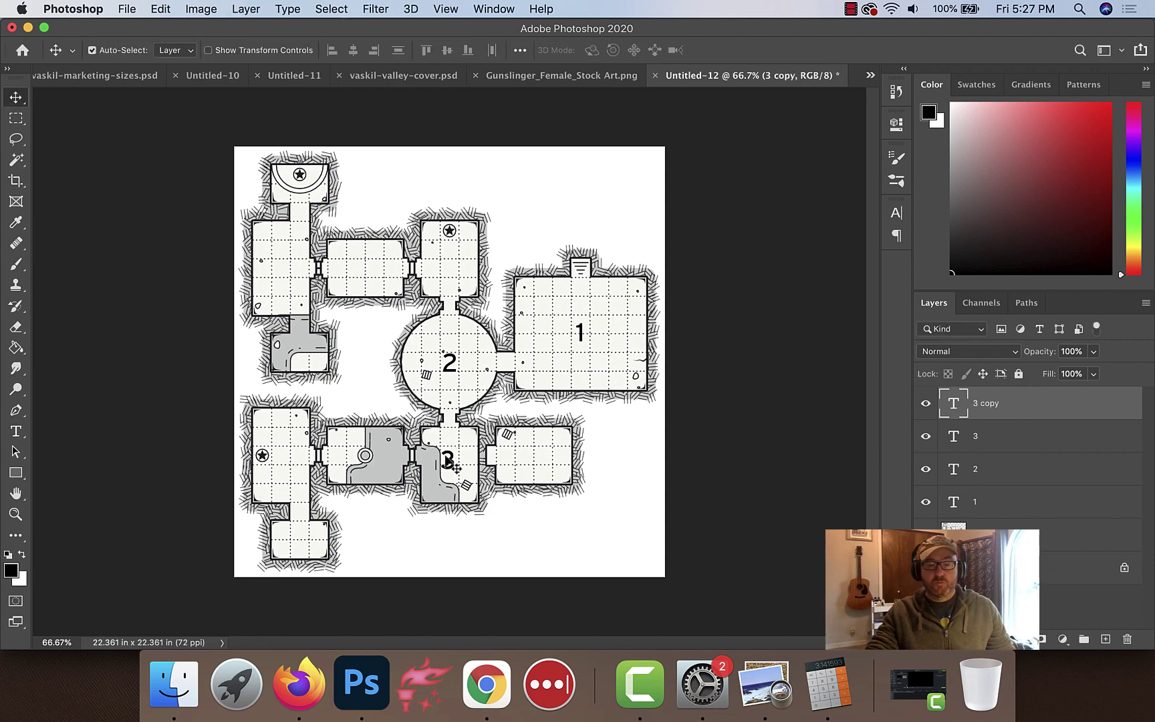
drag(450, 462, 535, 460)
key(Up)
key(Up)
key(Up)
key(Up)
key(t)
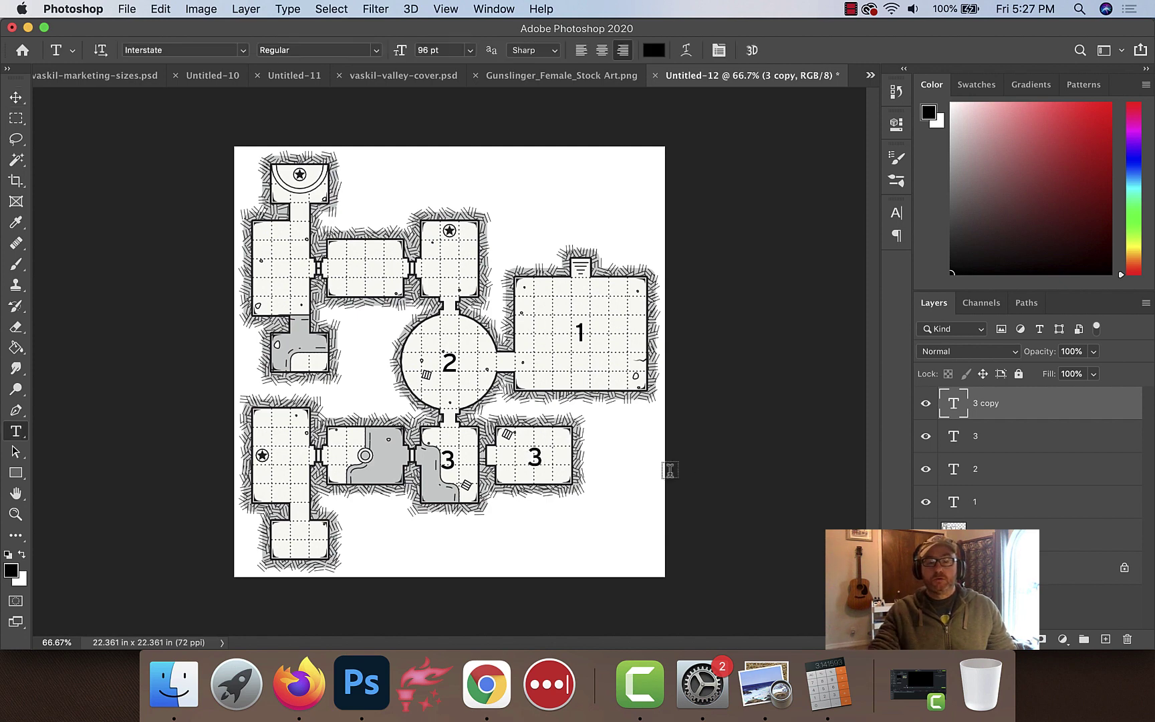
double_click(541, 459)
text(4)
click(661, 438)
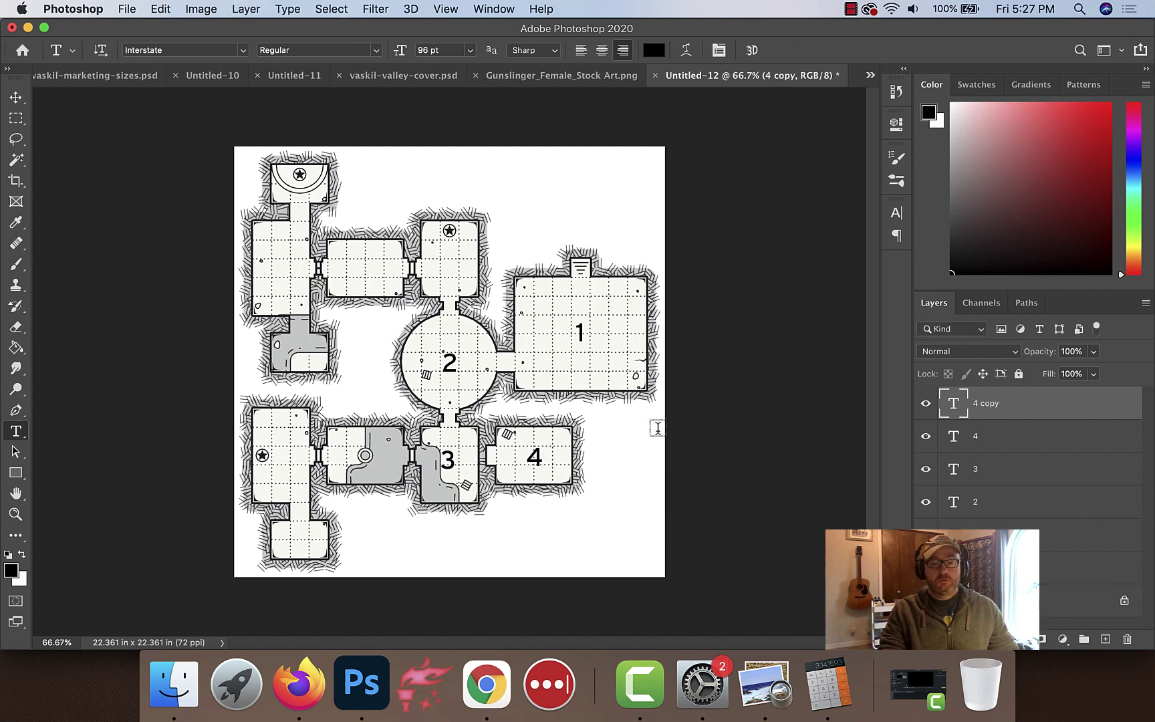
Place a copy of the number 4 in the partly flooded room left of room 3 and change it to 5
key(v)
alt+drag(545, 457, 398, 461)
key(t)
double_click(385, 460)
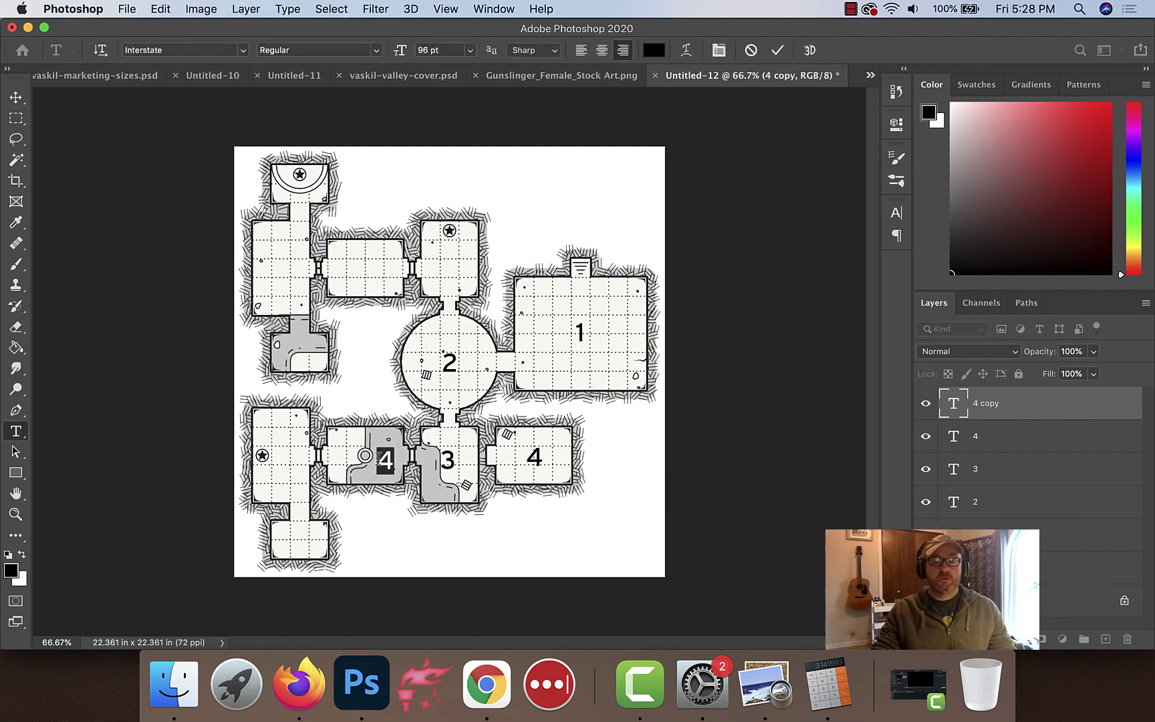
text(5)
key(Escape)
Place a copy of the number 5 in the tall room left of room 5 and change it to 6
key(v)
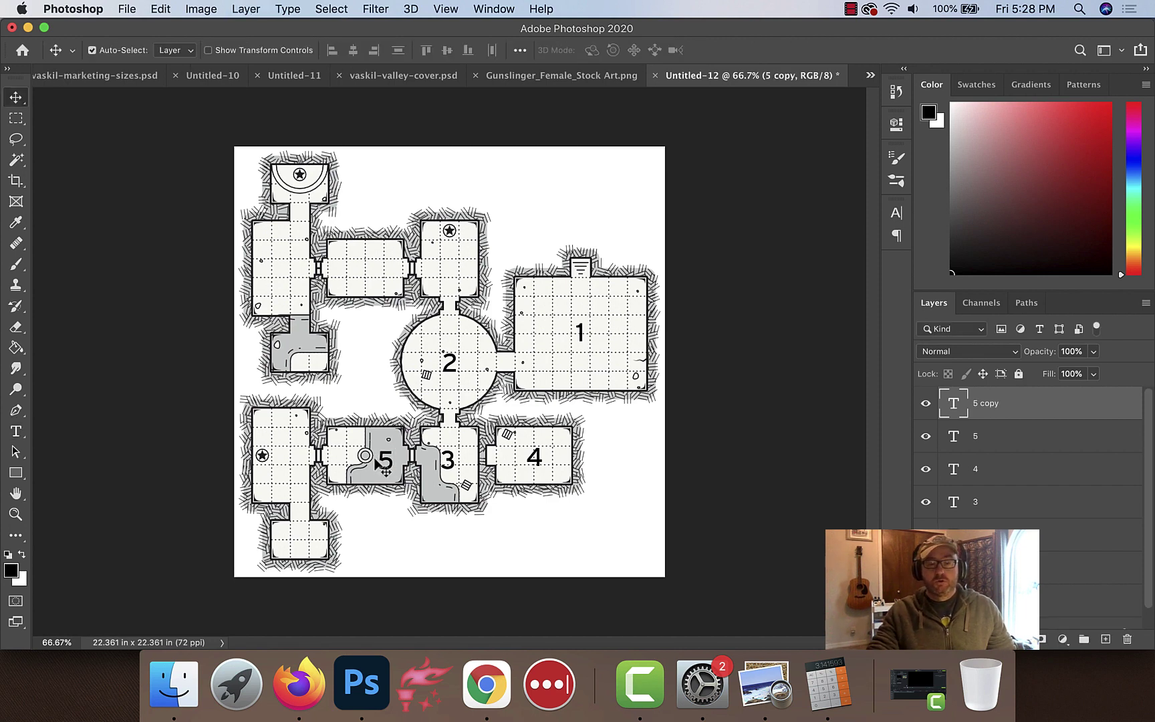
alt+drag(385, 468, 279, 472)
key(t)
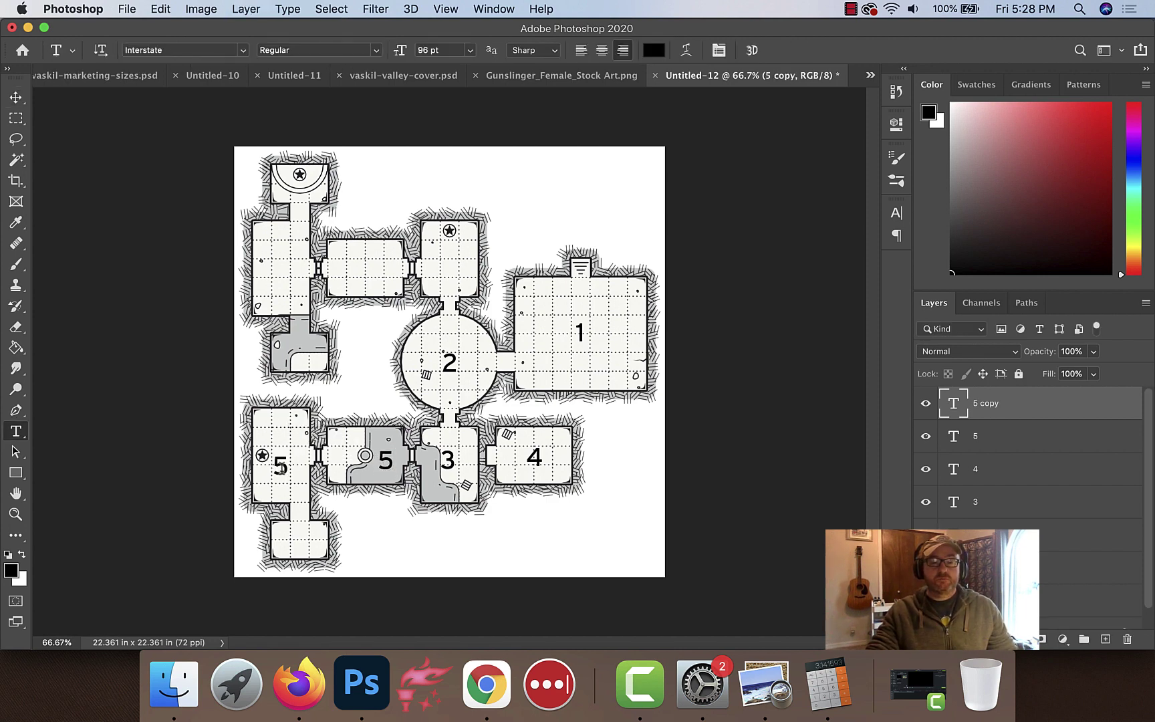
double_click(281, 466)
text(6)
key(Escape)
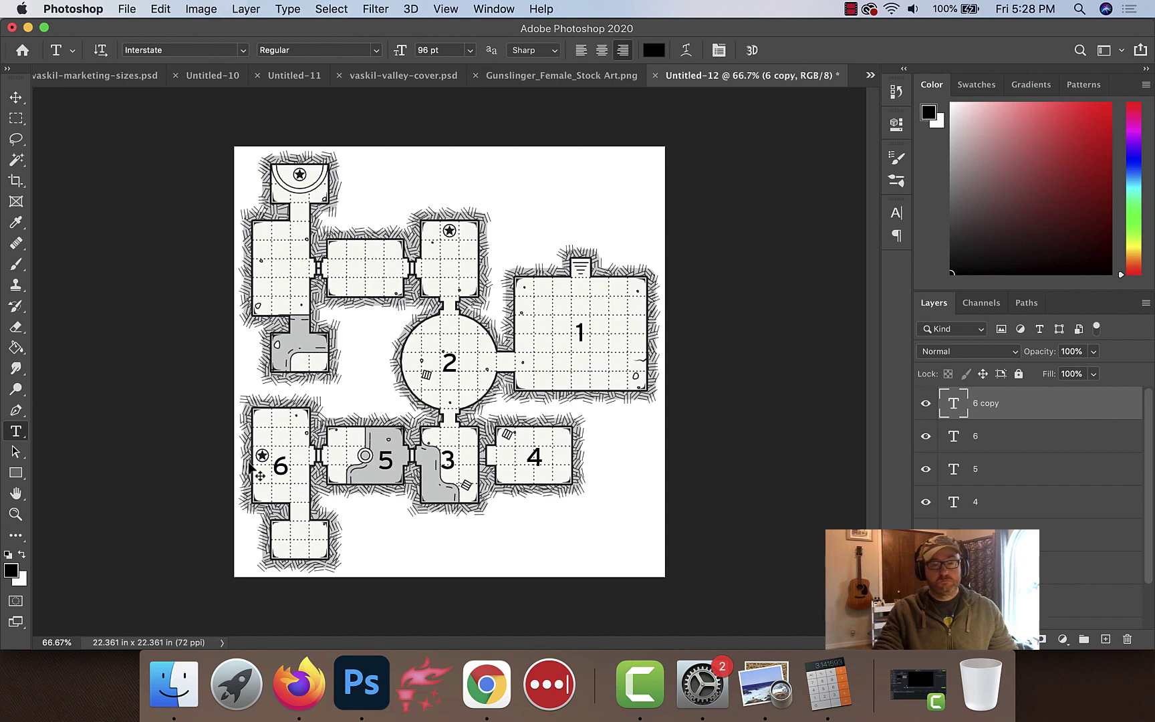
Place a copy of the number 6 in the small room below room 6 and change it to 7
key(v)
alt+drag(283, 468, 299, 540)
key(t)
double_click(296, 537)
text(7)
key(Escape)
Place a copy of the number 7 in the room directly above the circular room and change it to 8
key(v)
alt+drag(297, 545, 449, 271)
key(t)
double_click(449, 263)
text(8)
key(Escape)
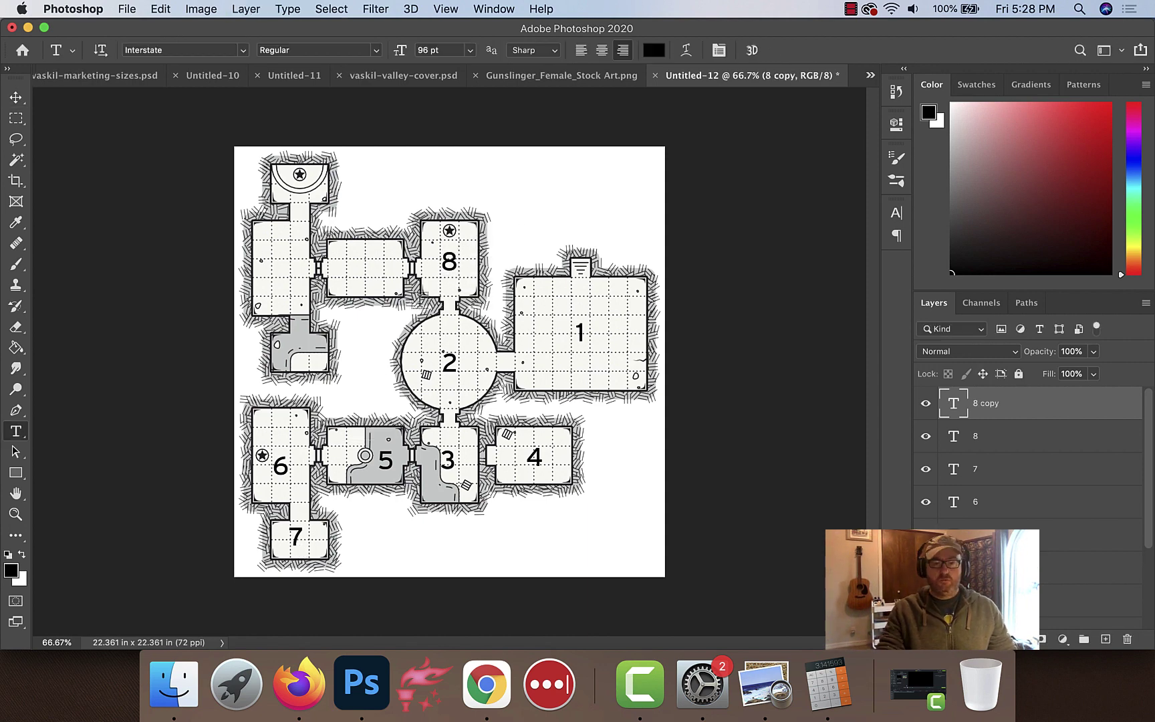
Move the duplicated number 8 into the room left of room 8 and change it to 9
key(v)
drag(454, 269, 374, 278)
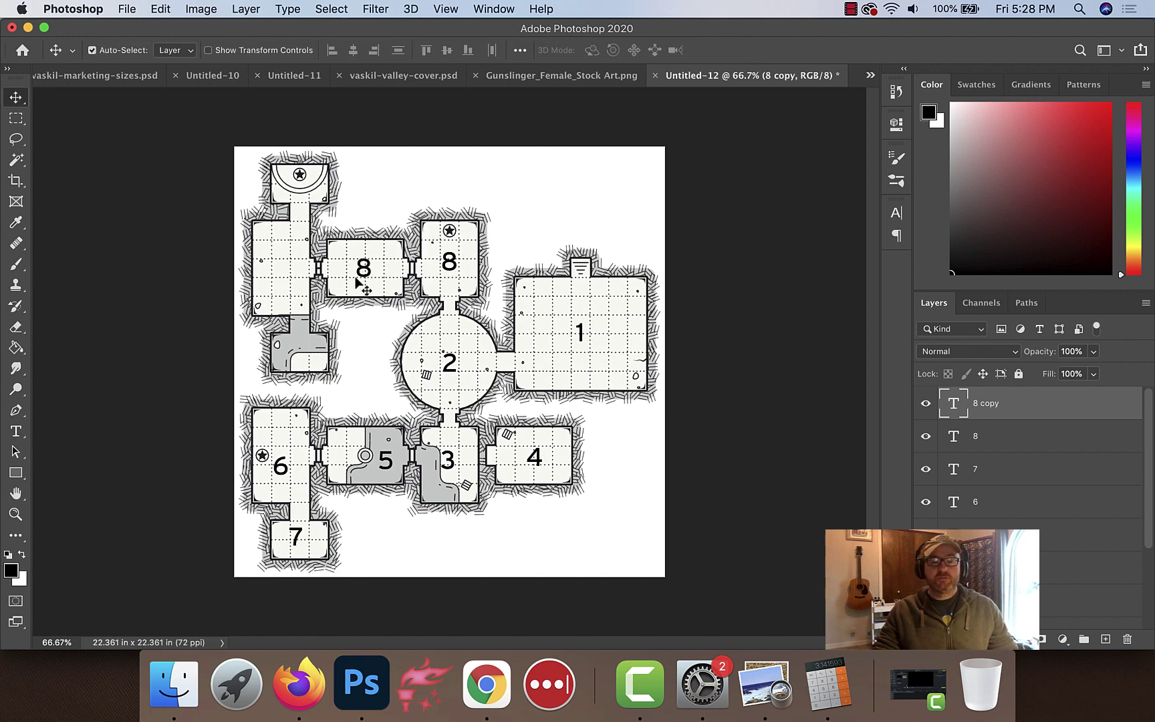
key(t)
double_click(363, 267)
text(9)
key(super+Return)
Duplicate the number 9 into the tall room left of room 9 and change the copy to 10
key(super+j)
key(v)
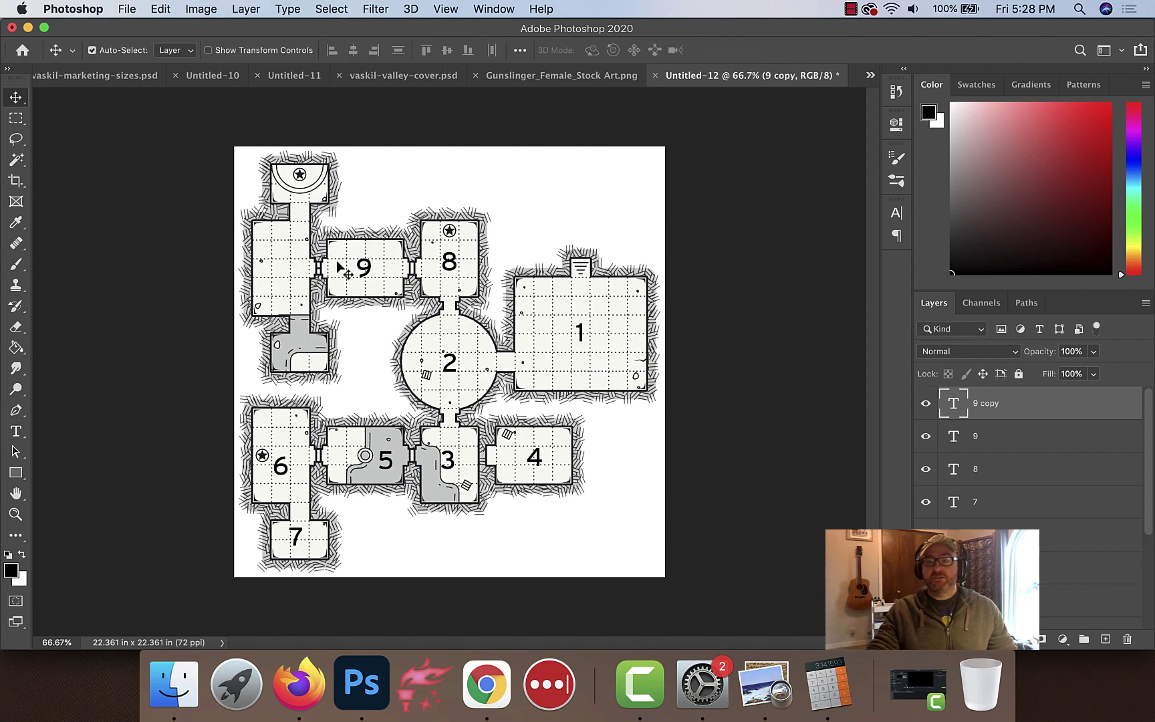
drag(363, 269, 281, 272)
key(t)
double_click(281, 271)
text(10)
key(super+Return)
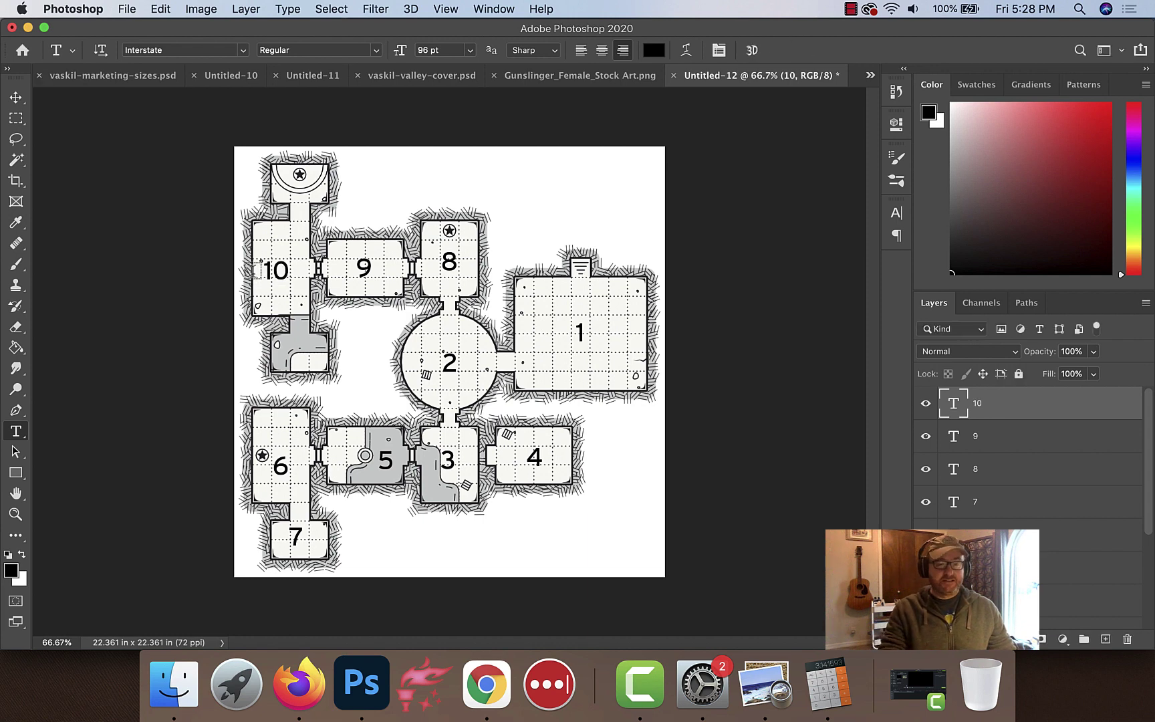
Duplicate the number 10 into the small partly flooded room below room 10 and change the copy to 11
key(super+j)
key(v)
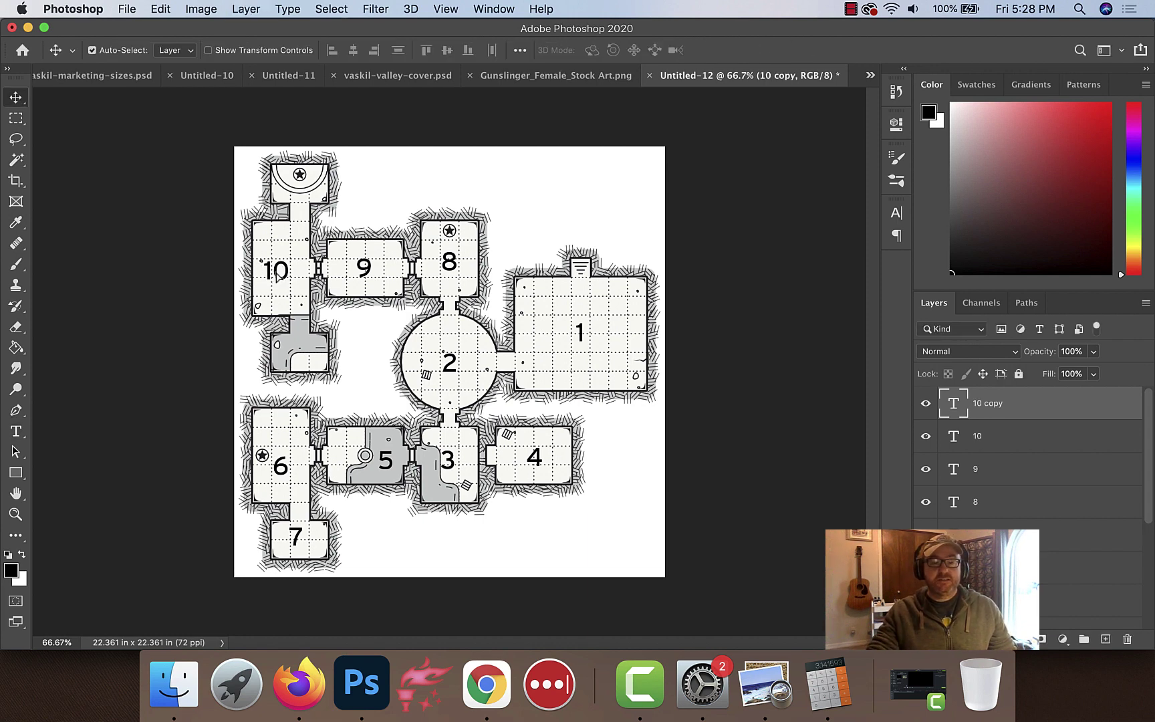
drag(291, 228, 316, 310)
text(tled-)
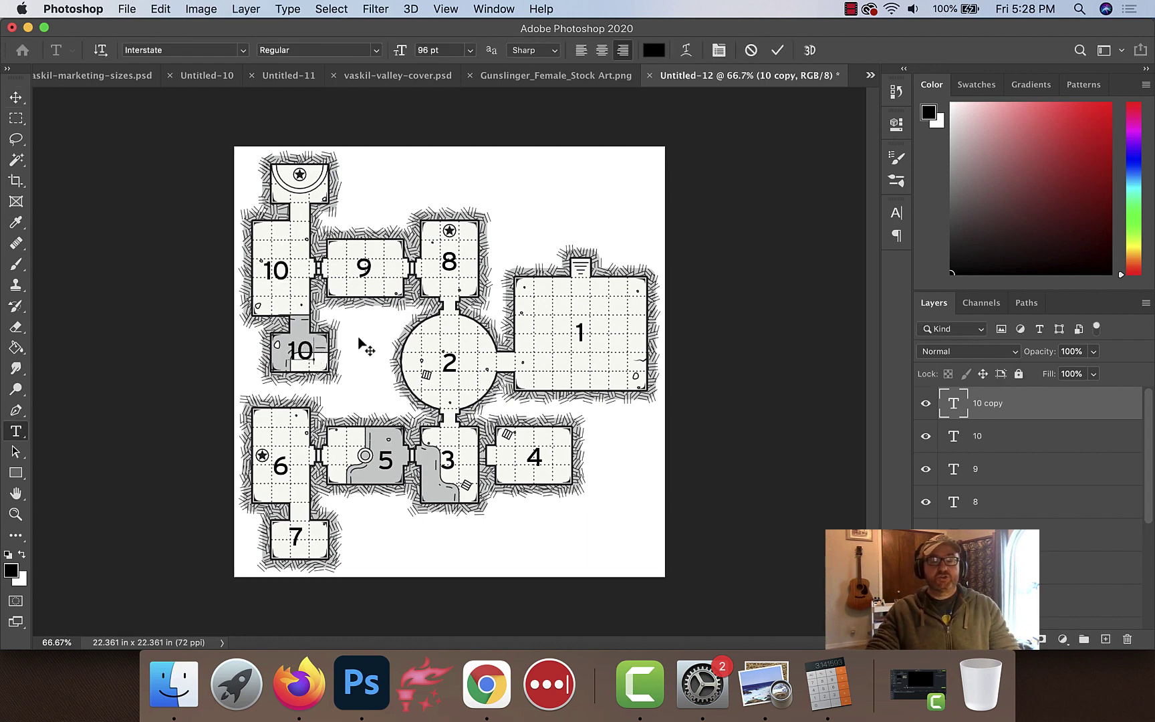
text(11)
key(super+Return)
Duplicate the number 11 into the small room above room 10 and change the copy to 12
key(super+j)
key(v)
drag(310, 346, 305, 188)
key(t)
click(299, 192)
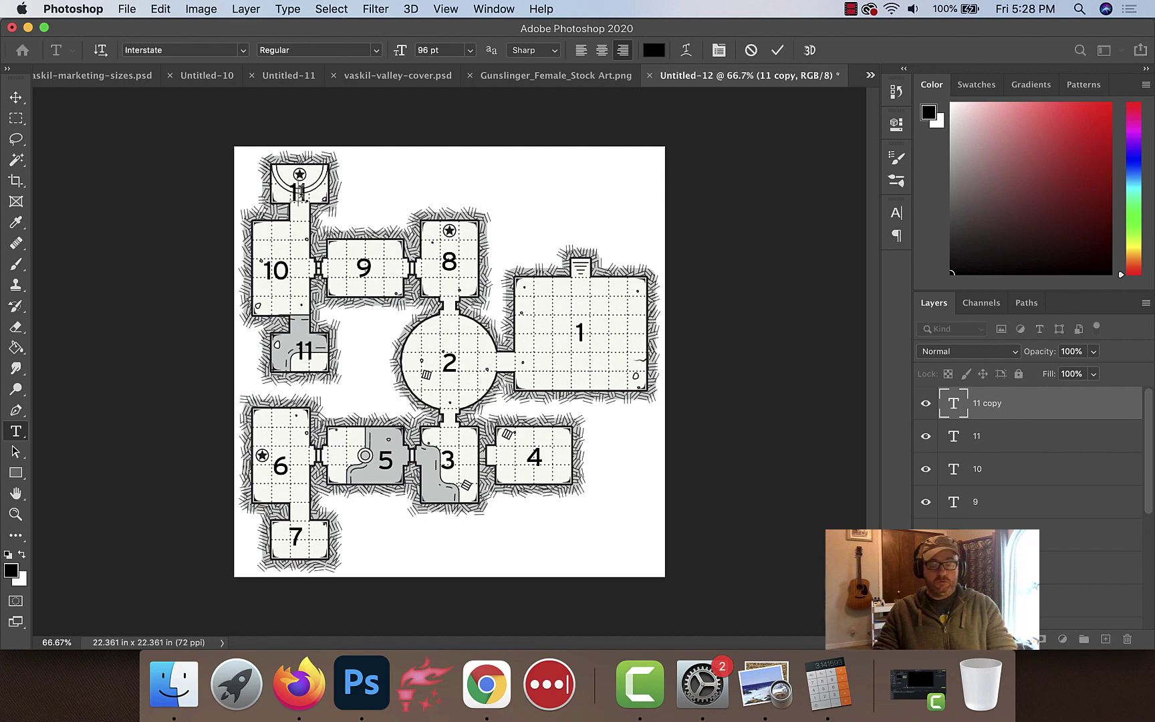
text(12)
key(super+Return)
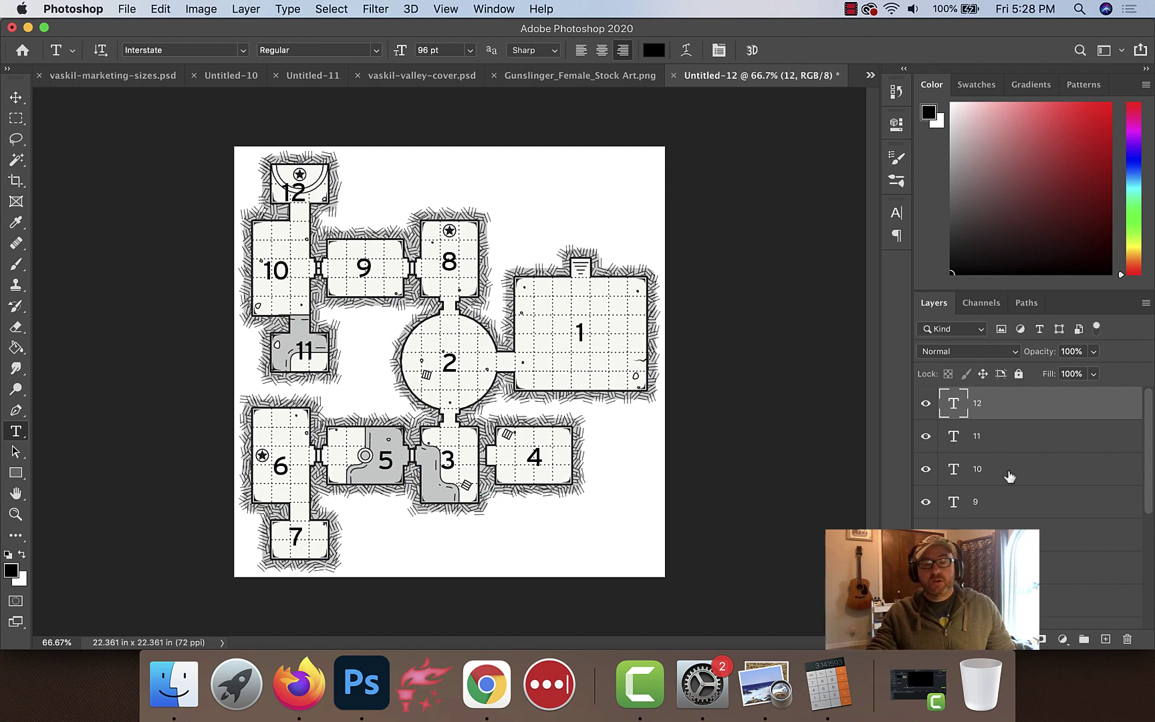
Align the text layers 8, 9 and 10 by their vertical centers and nudge the row down slightly
scroll(1015, 444, down, 1)
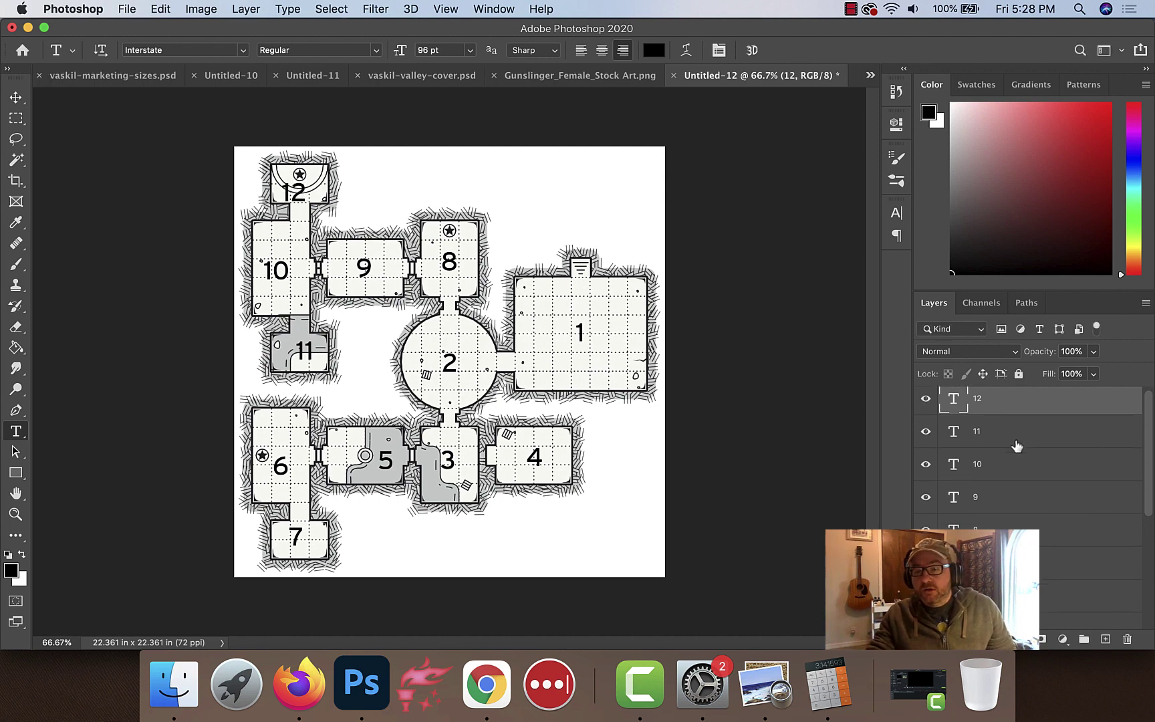
click(986, 471)
shift+click(1070, 529)
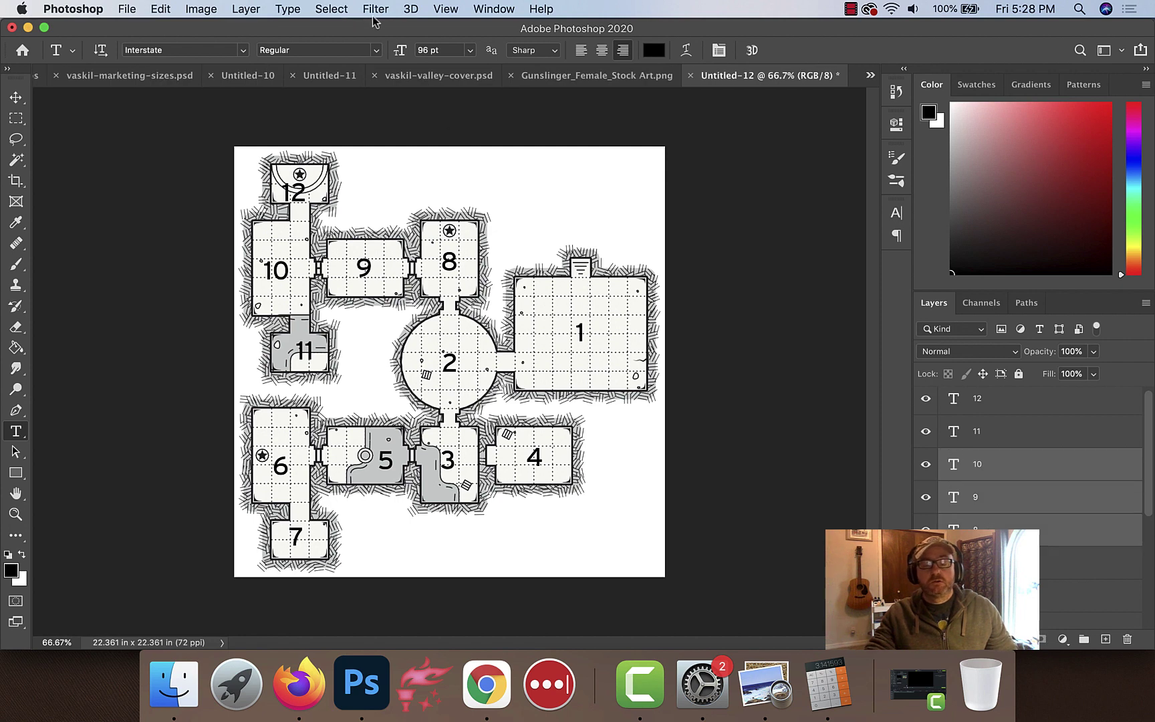
key(v)
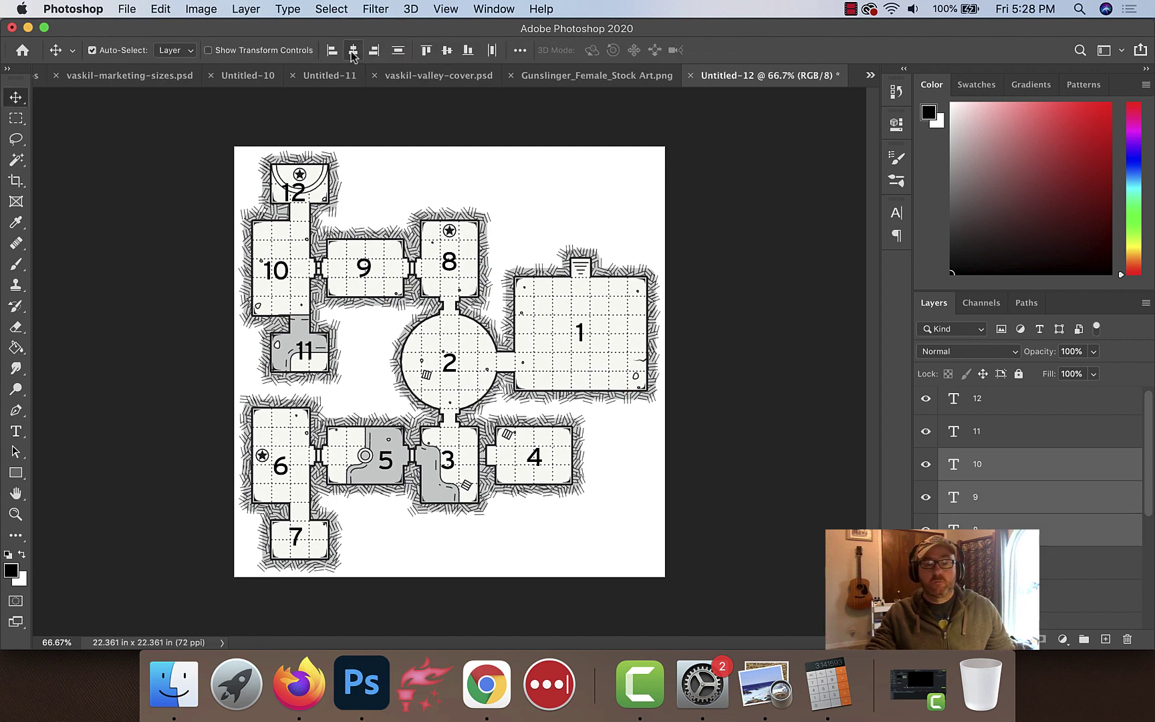
click(452, 54)
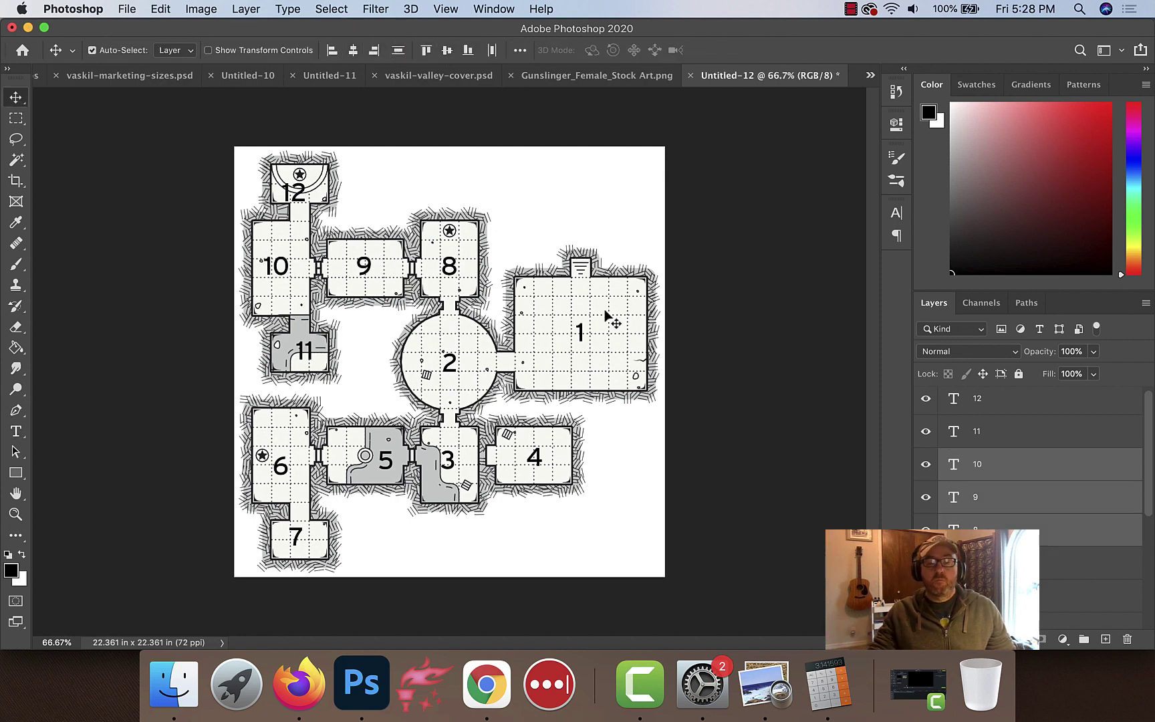
key(Down)
key(Down)
key(Down)
key(Down)
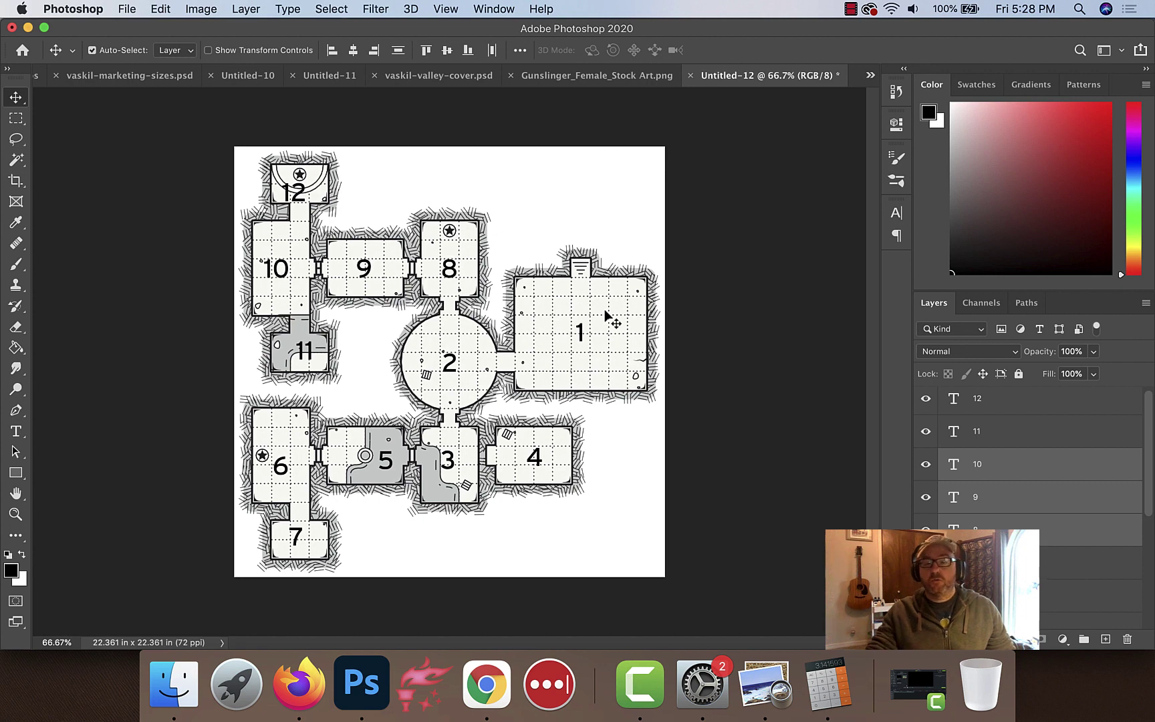
Align the text layers 11 and 12 by their horizontal centers and nudge the 12 slightly up and to the right
click(1009, 438)
shift+click(1001, 402)
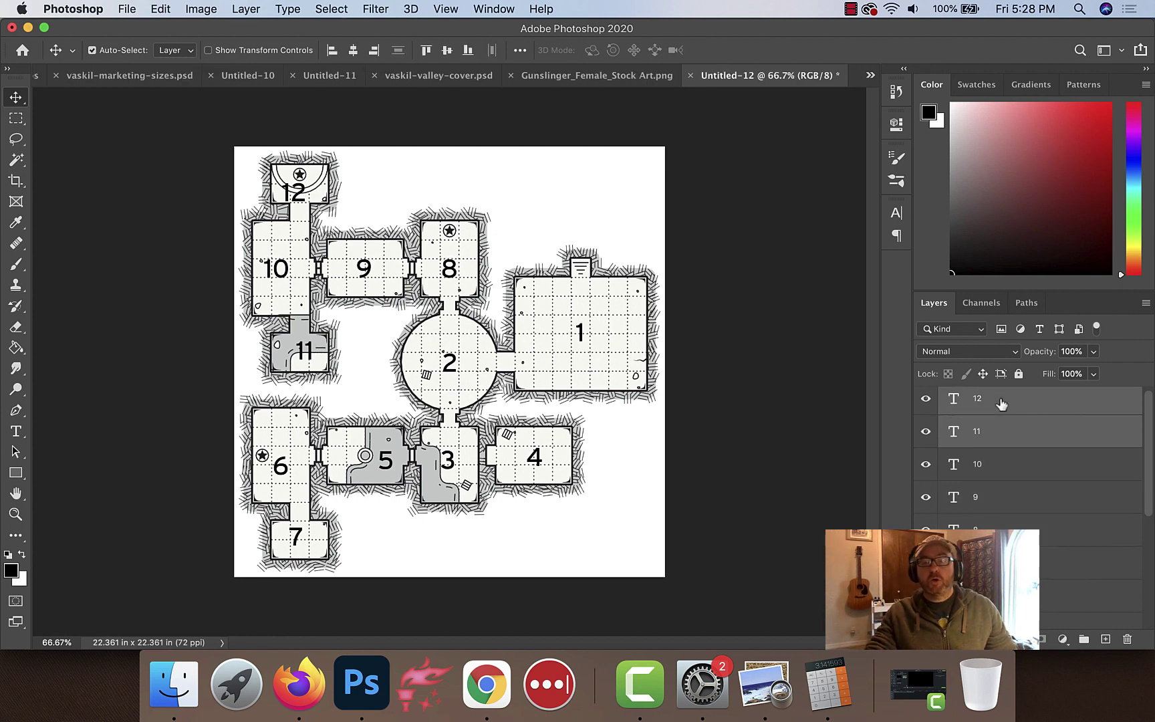
click(353, 51)
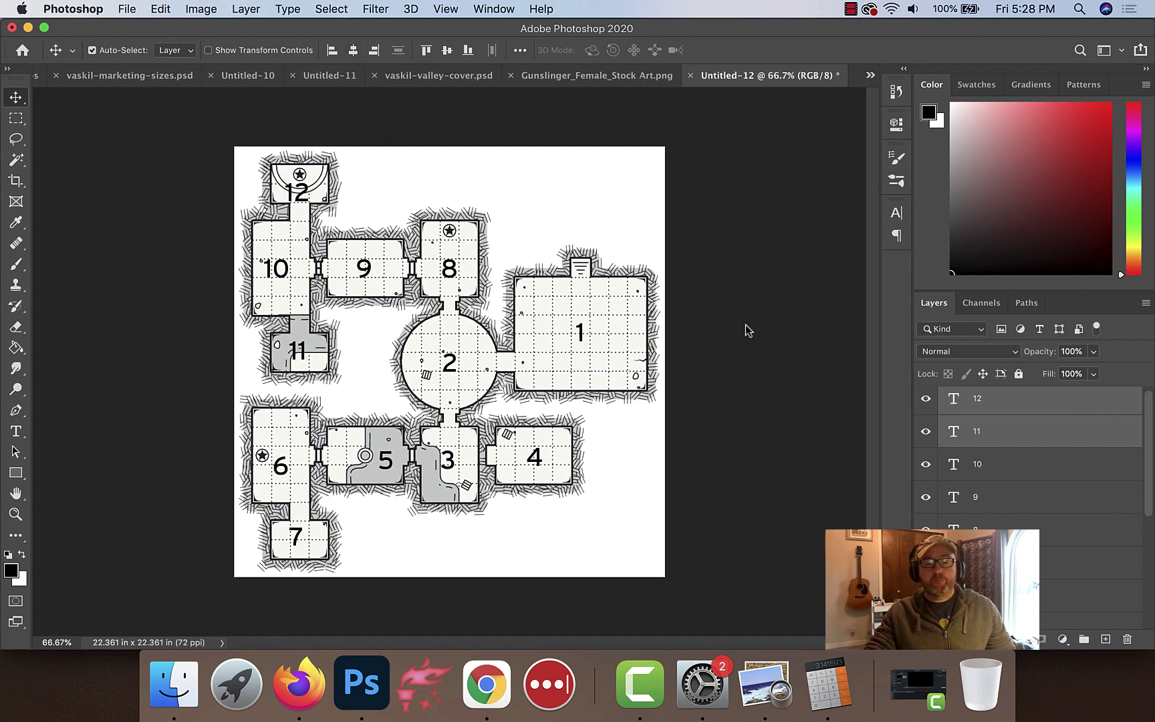
click(998, 406)
key(shift+Up)
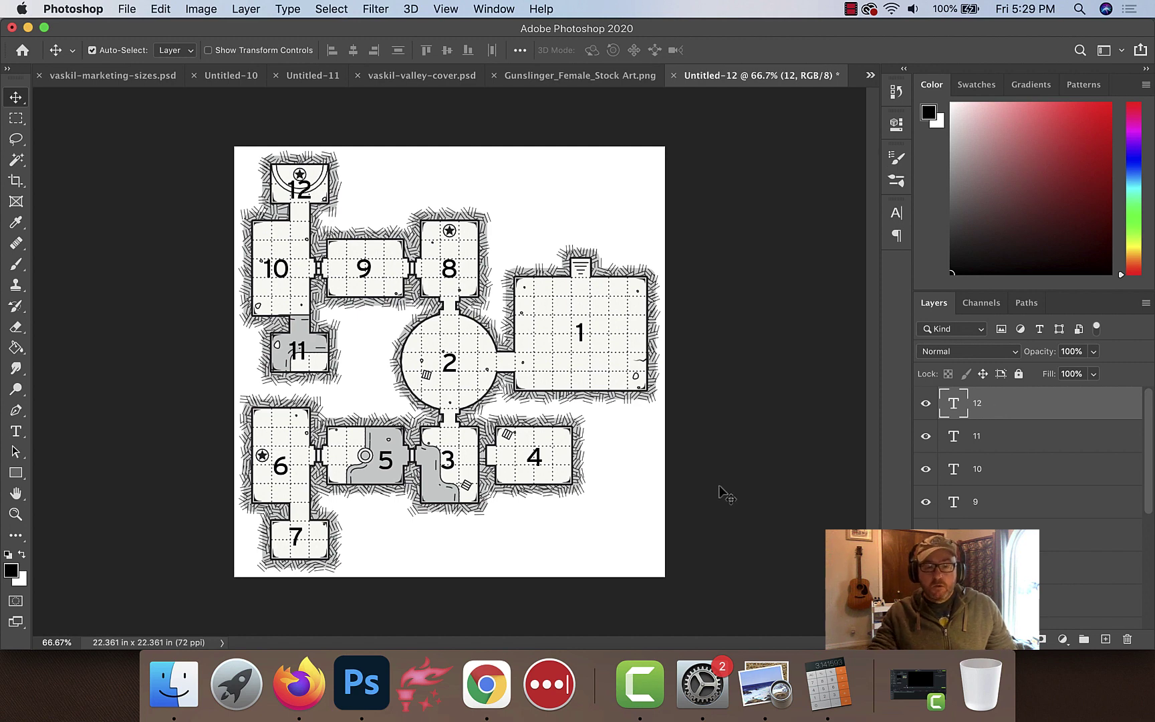
Align the text layers 3, 4, 5 and 6 by their vertical centers and nudge the row up slightly
scroll(1024, 513, down, 4)
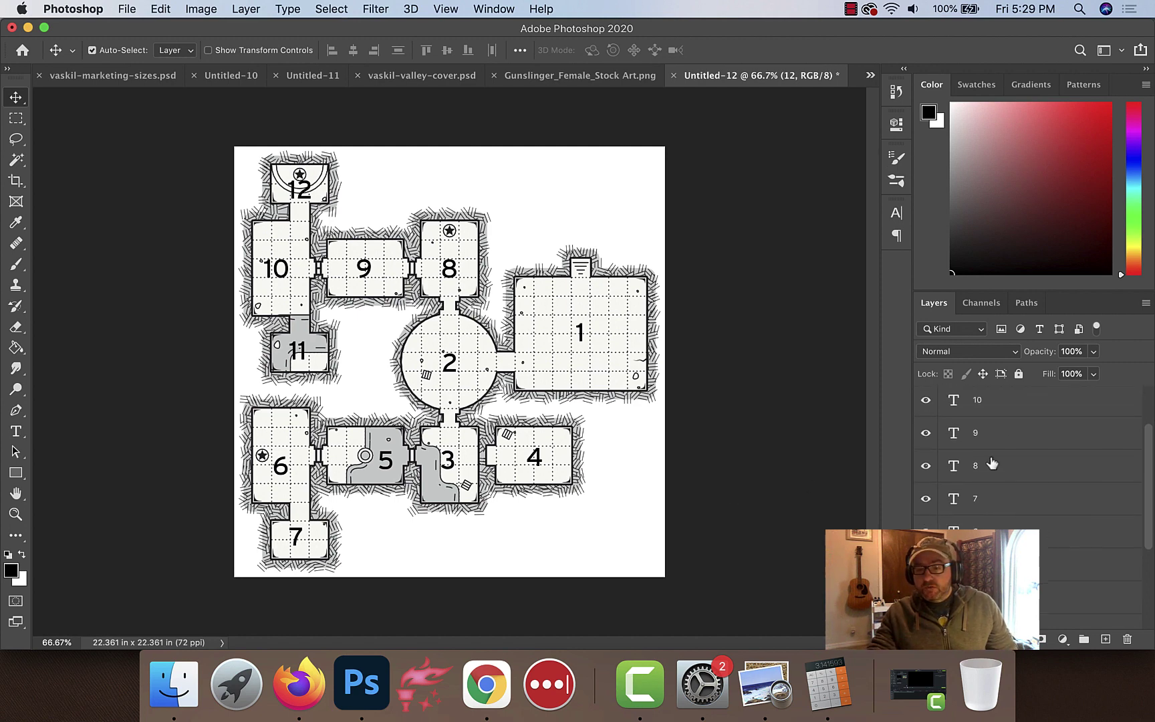
click(1002, 482)
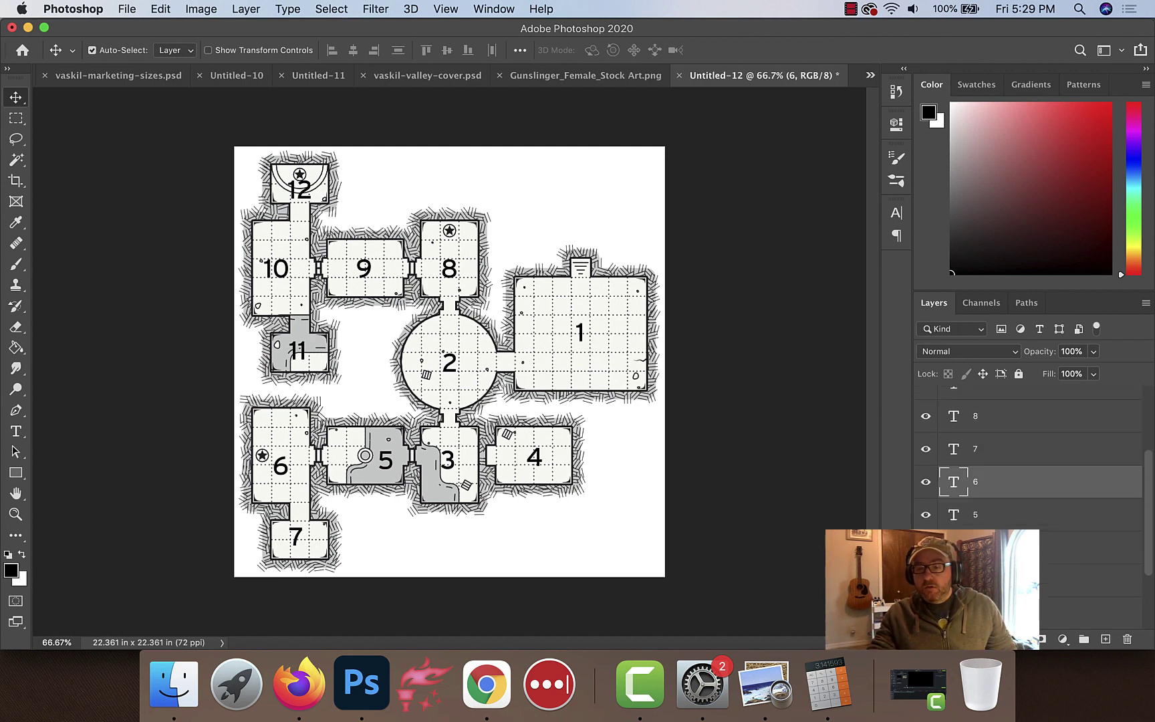
shift+click(1002, 579)
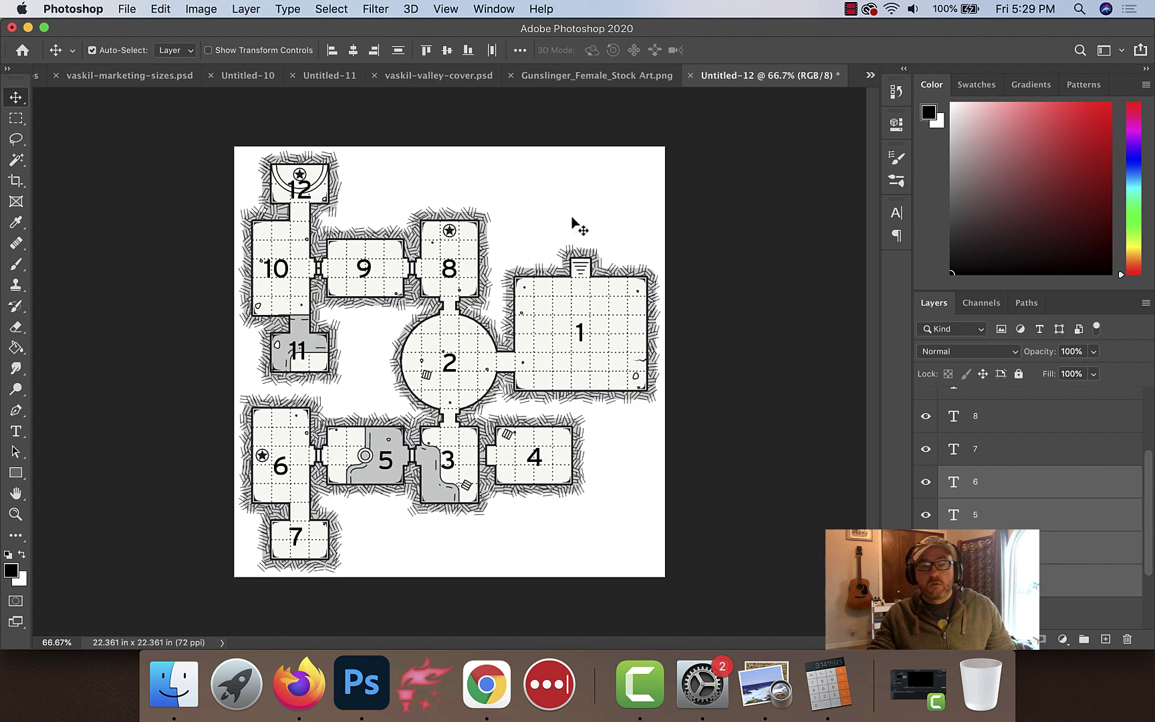
click(447, 50)
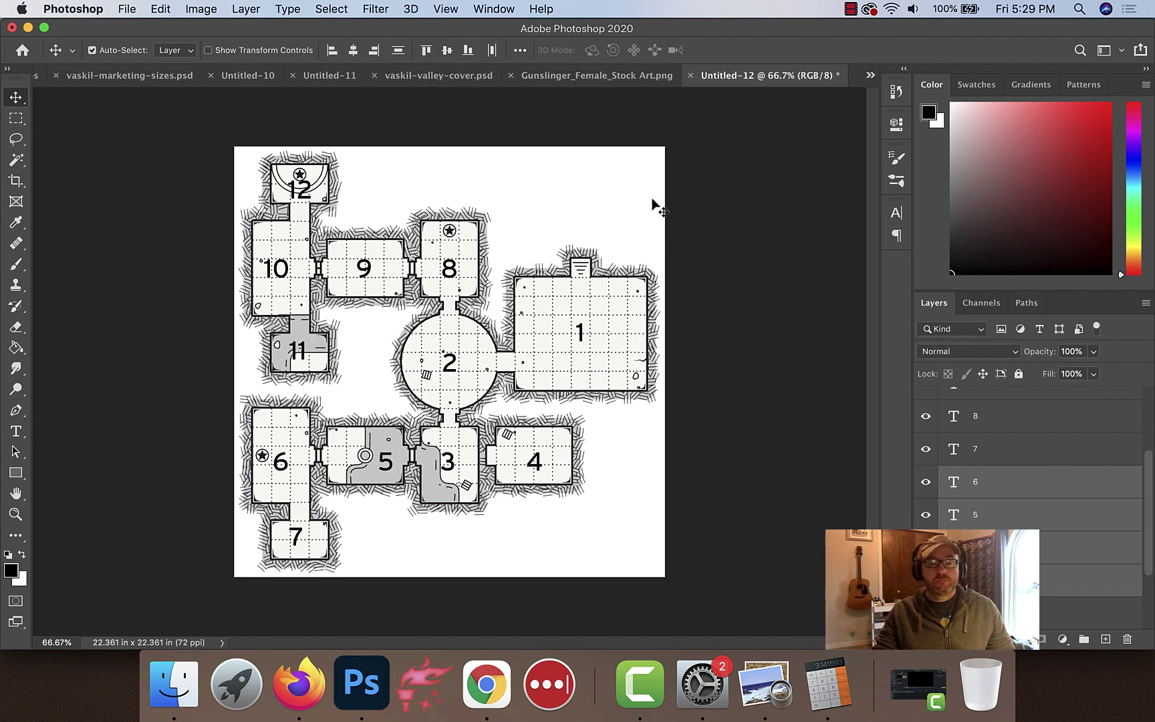
key(Up)
key(Up)
key(Up)
key(Up)
key(Up)
key(Up)
key(Up)
key(Up)
key(Up)
key(Up)
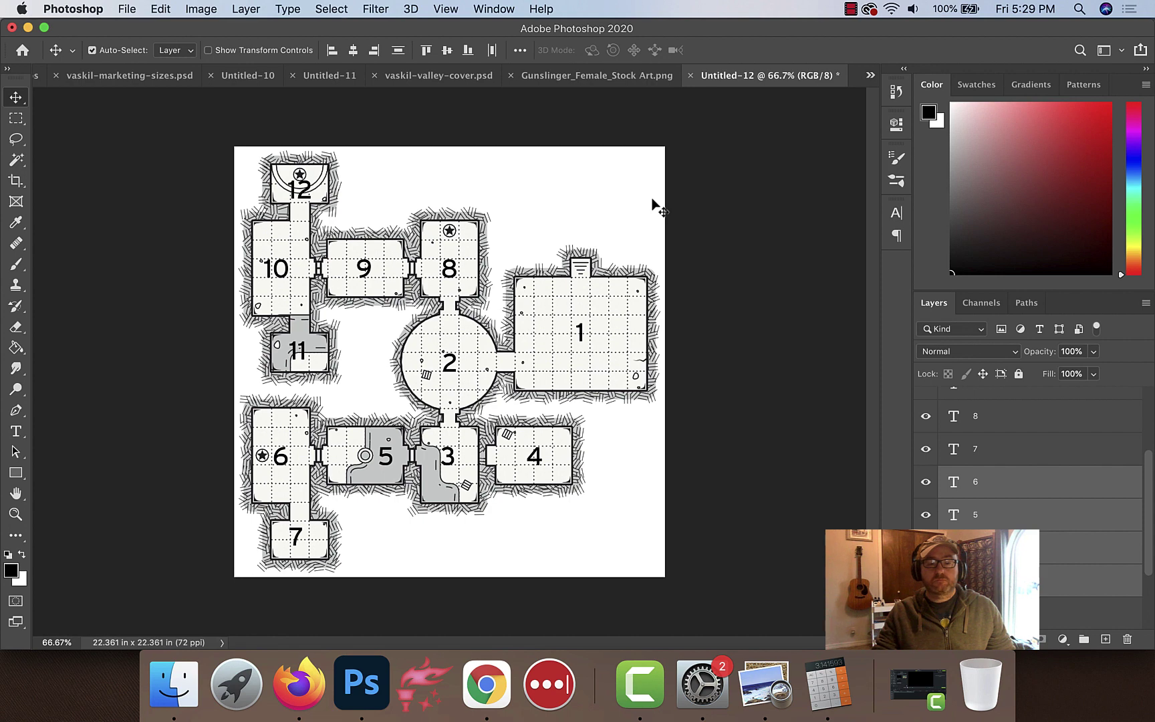
Align the text layers 7, 11 and 12 by their horizontal centers
click(982, 452)
scroll(1029, 468, down, 2)
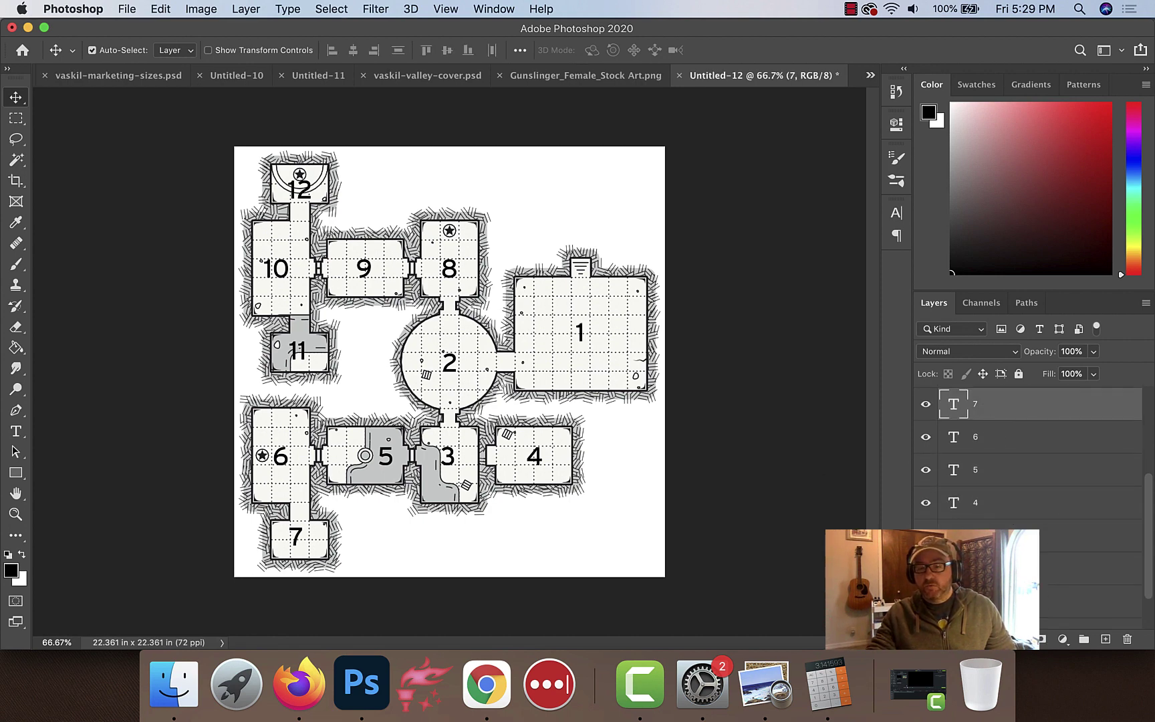
scroll(992, 448, up, 4)
super+click(980, 406)
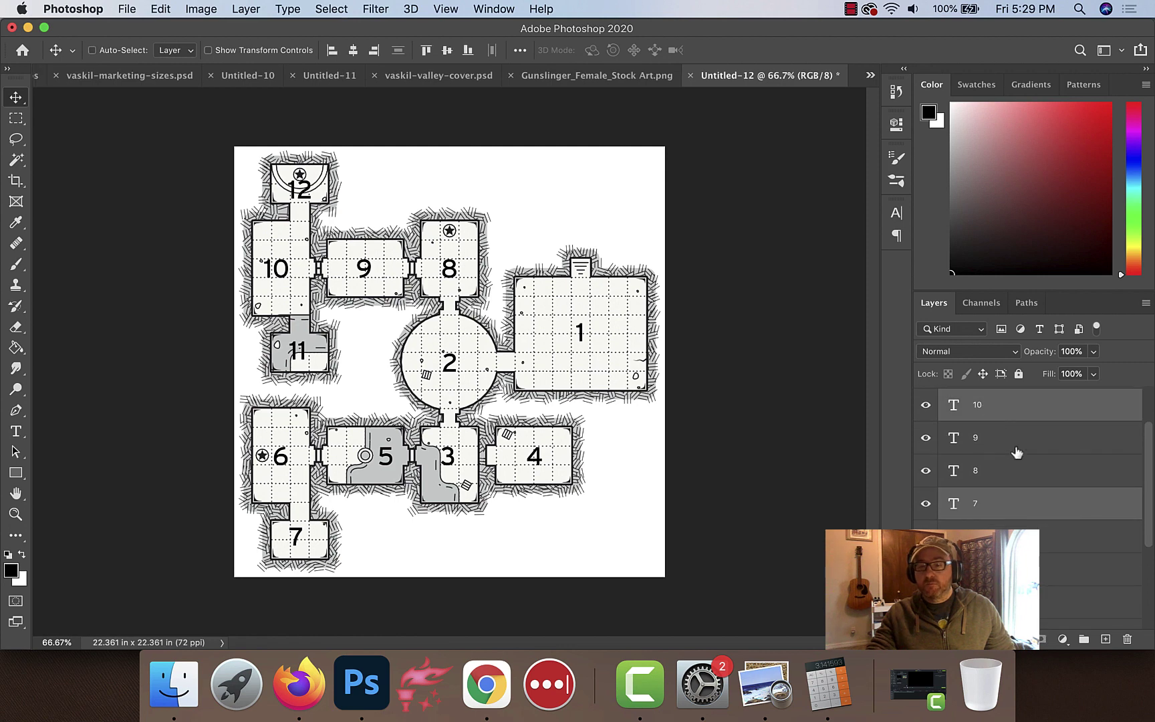
scroll(996, 453, up, 2)
super+click(991, 465)
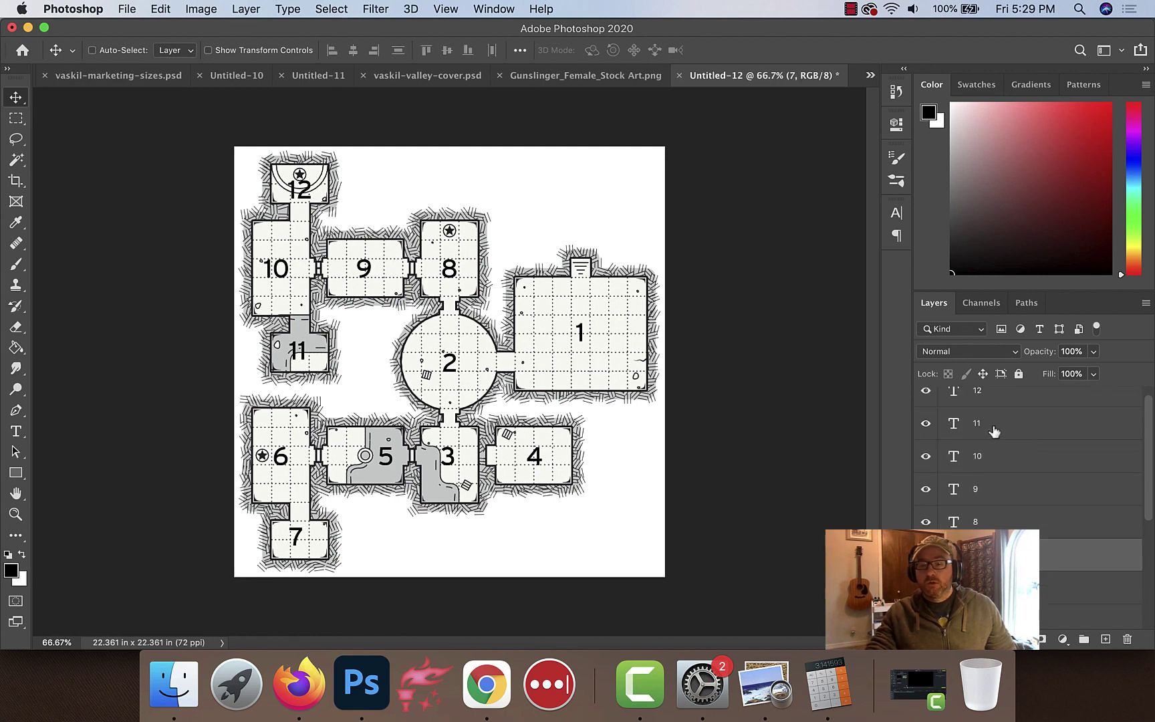
super+click(991, 424)
super+click(989, 396)
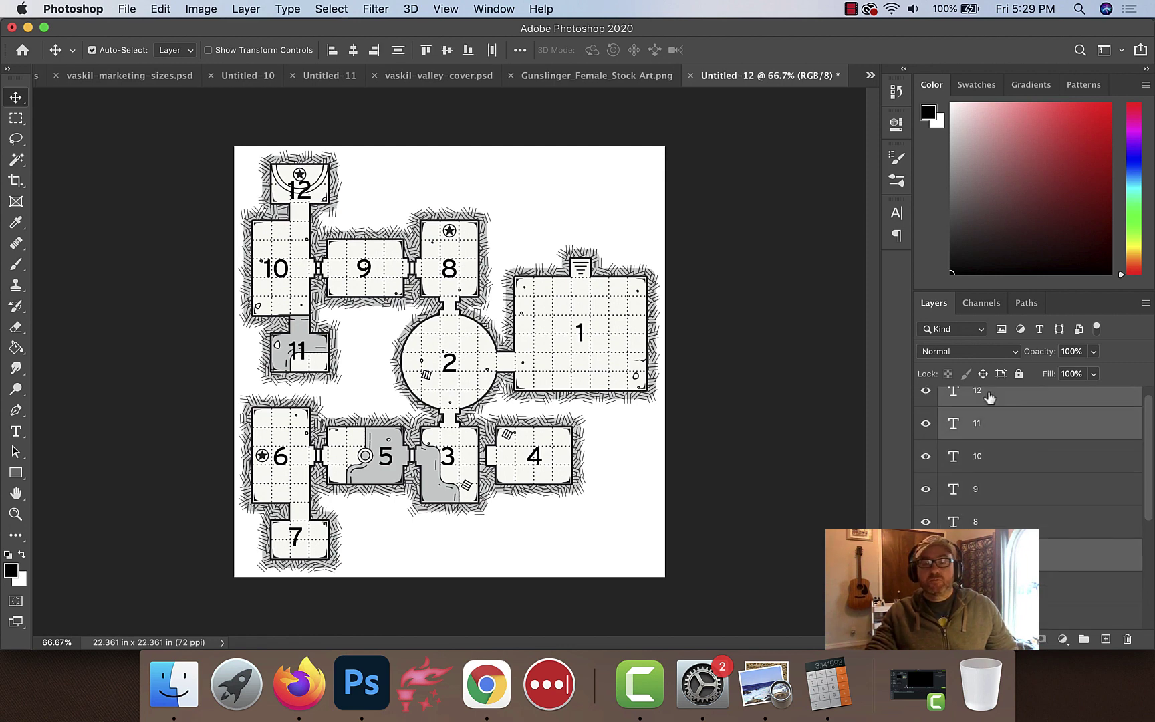
click(353, 50)
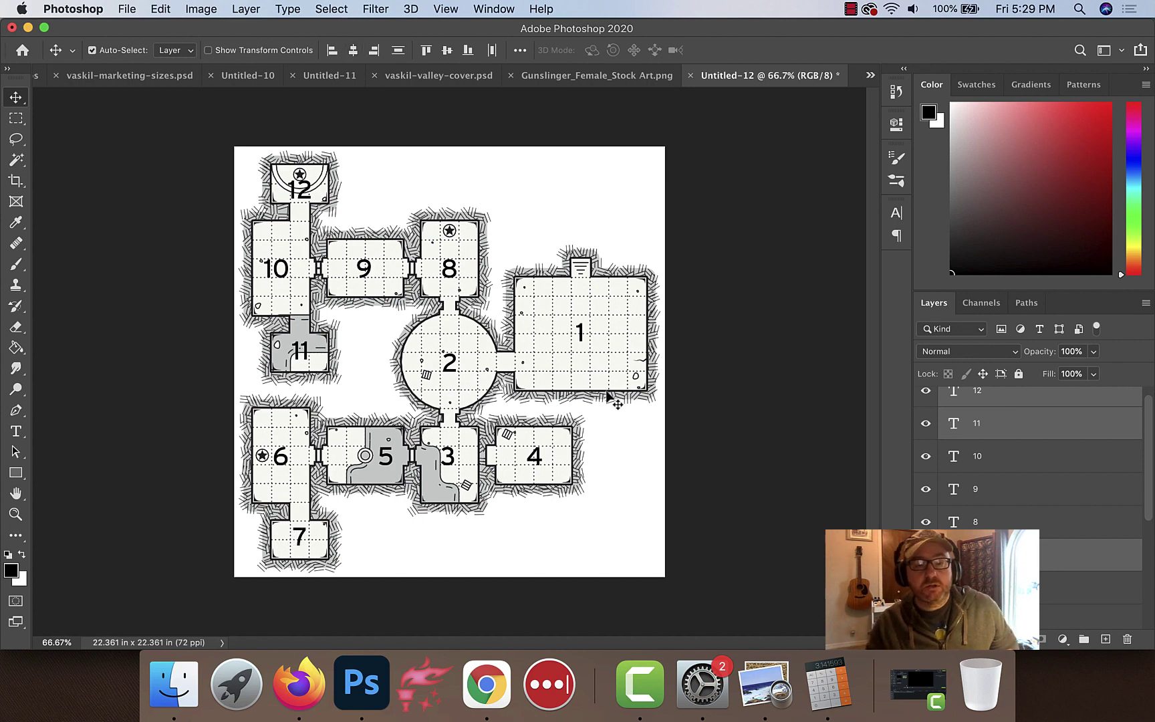
Add a text layer with a red letter S on the wall between rooms 3 and 4
key(t)
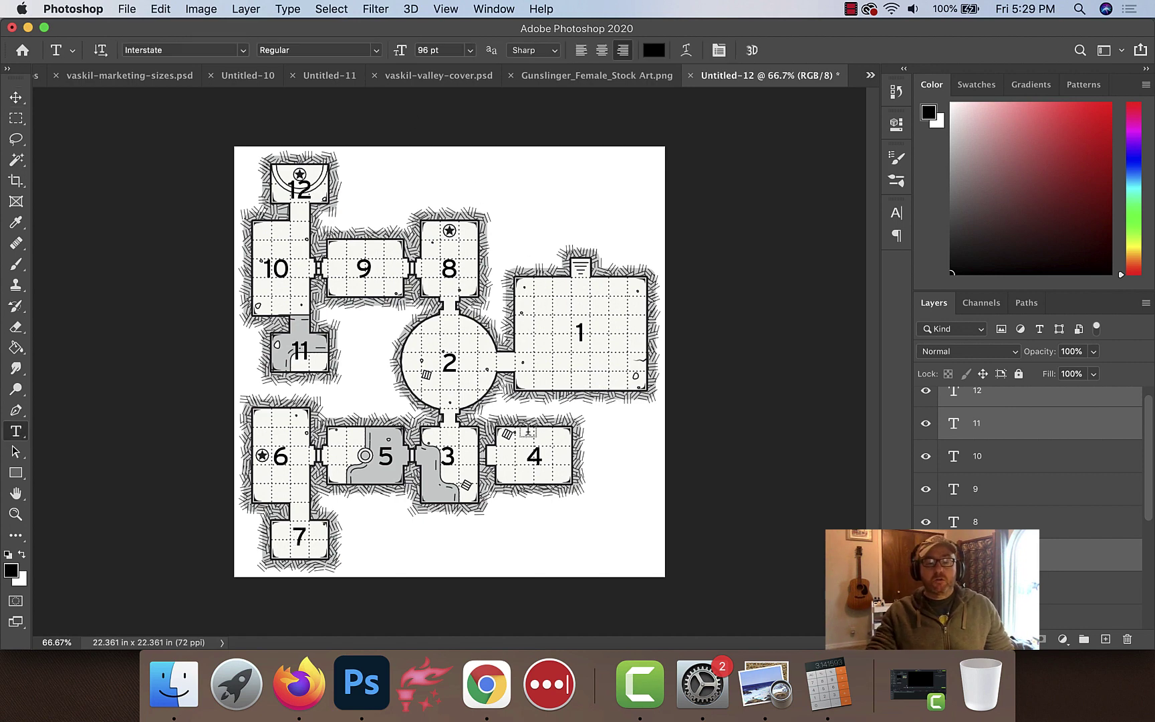
click(481, 464)
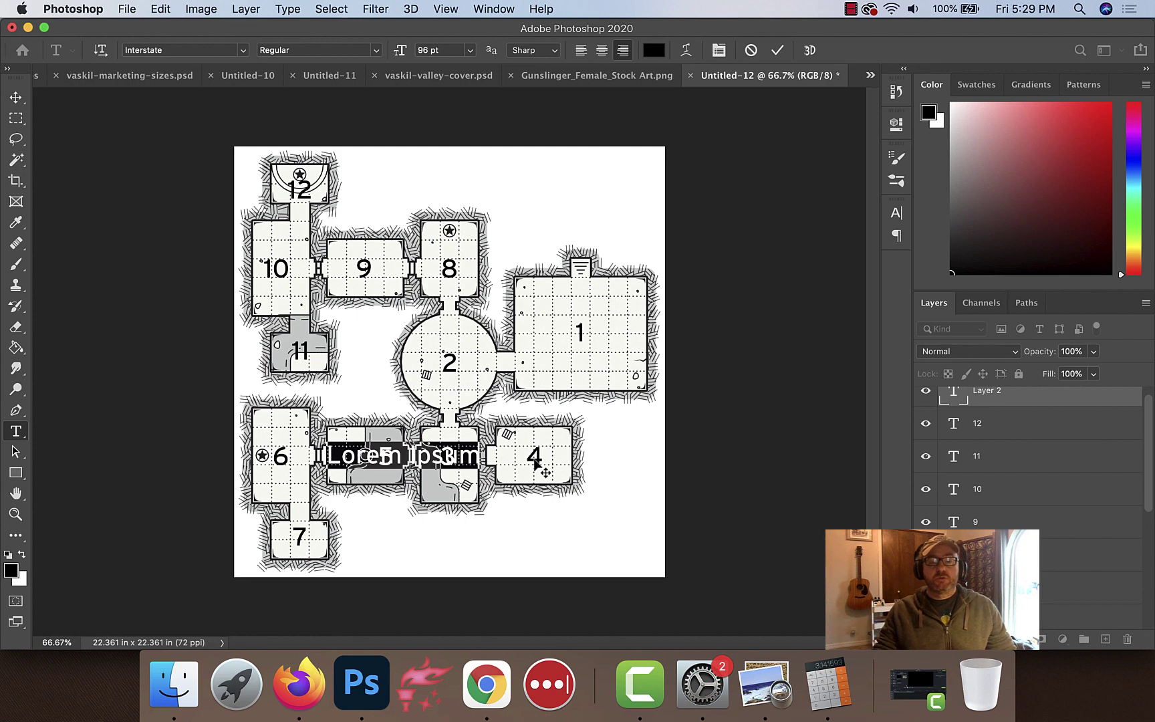
text(S)
key(super+a)
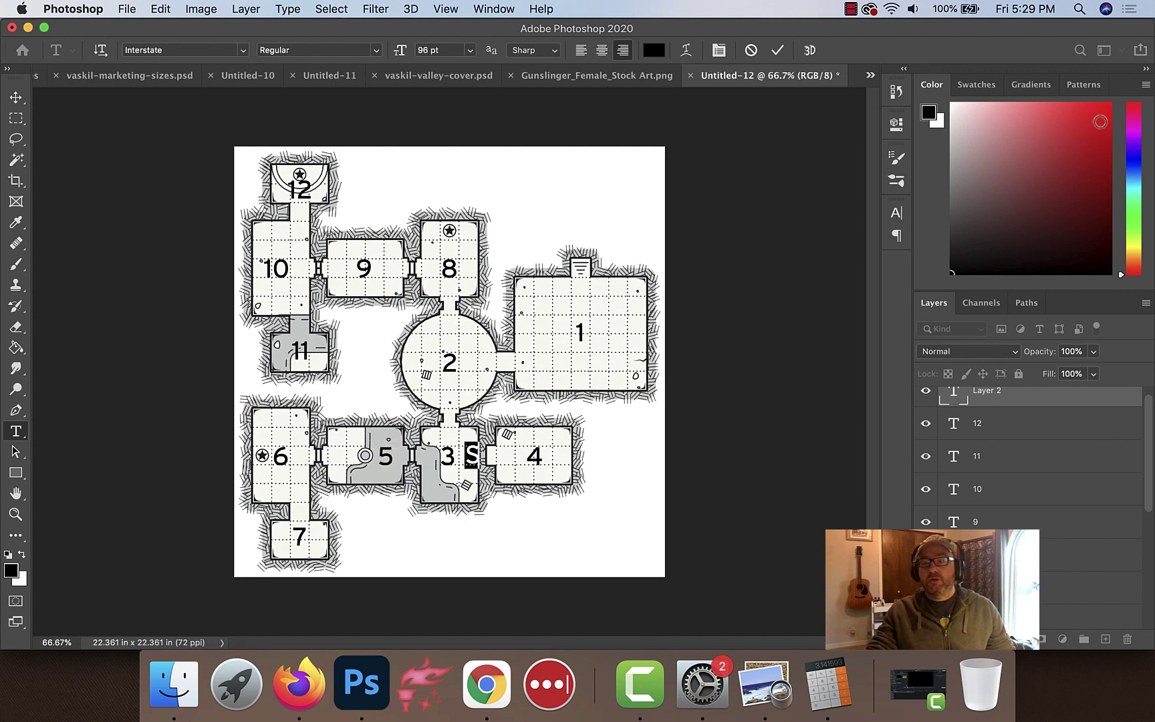
click(1101, 121)
key(Escape)
key(v)
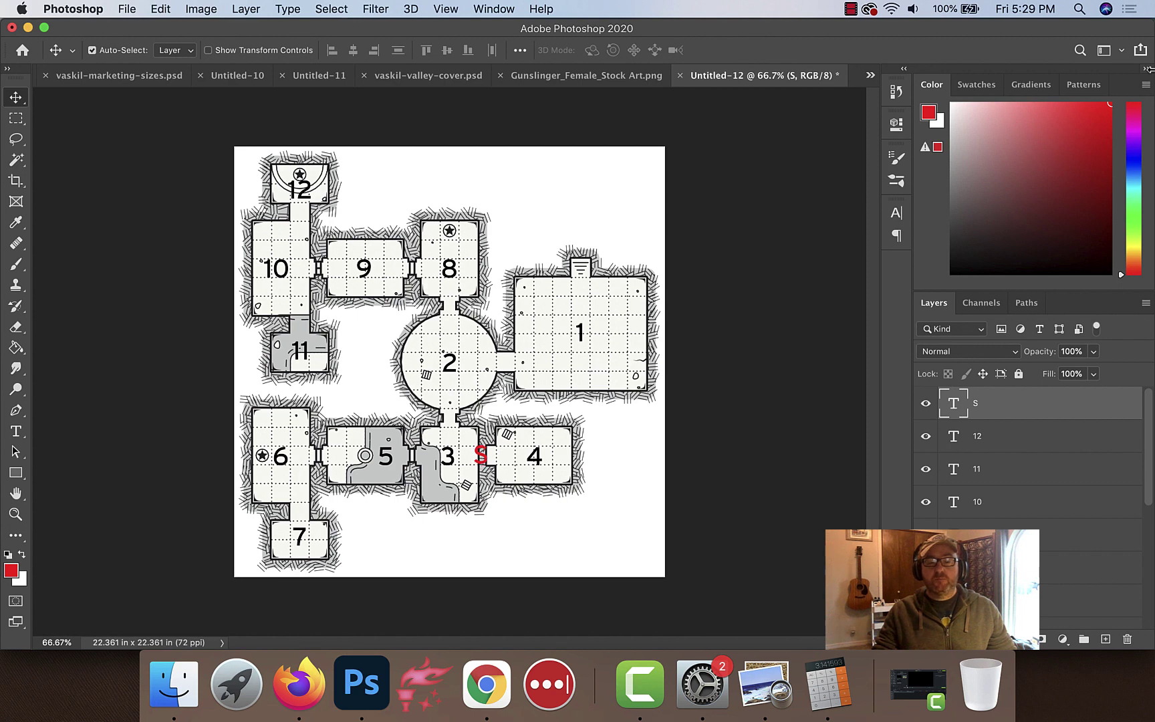
Group all the text label layers and give the group a 10 px white outside stroke
scroll(976, 568, down, 5)
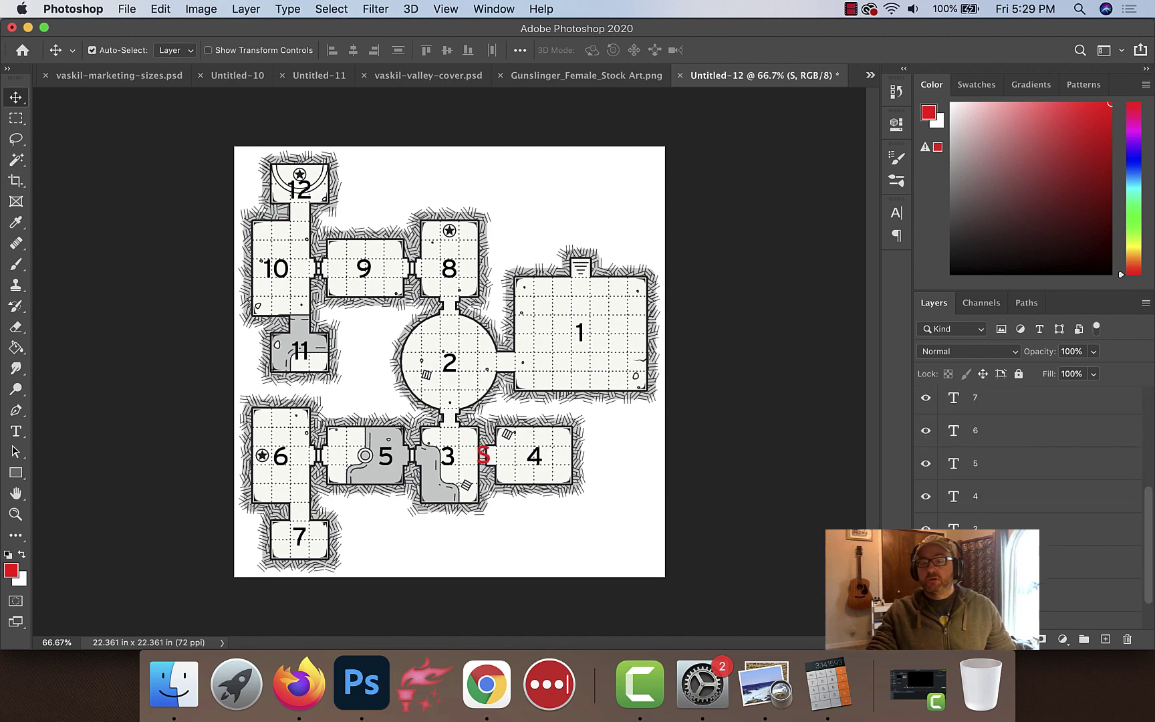
key(super+alt+a)
key(super+g)
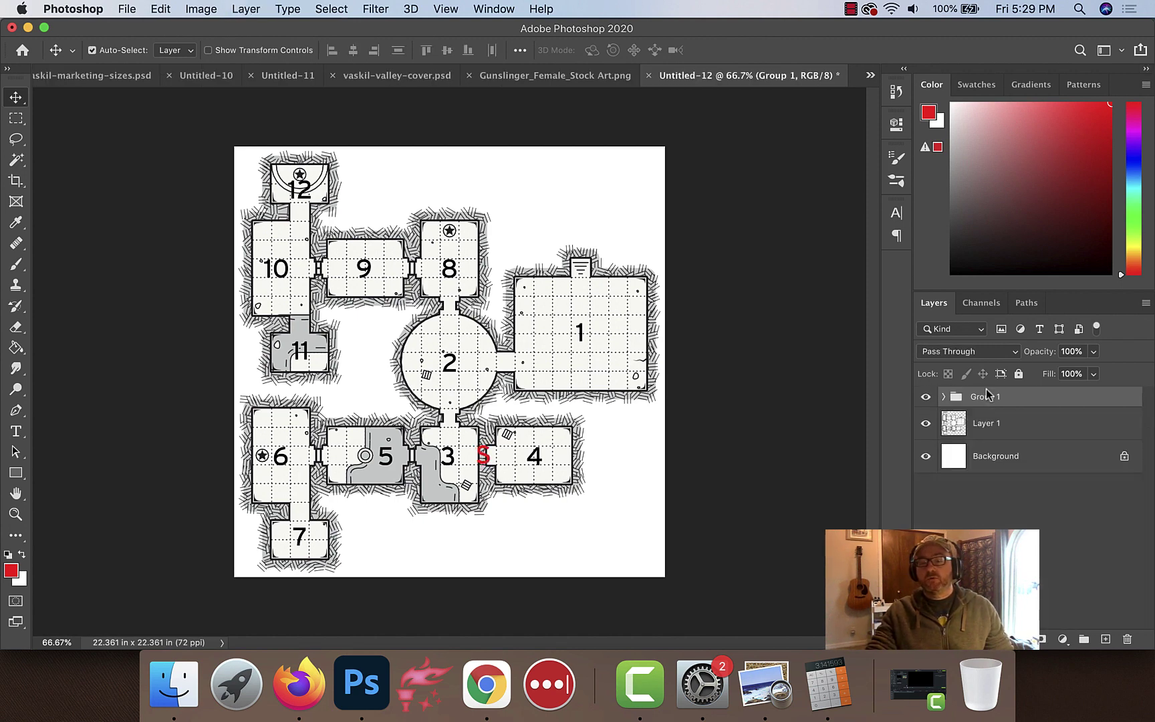
right_click(987, 397)
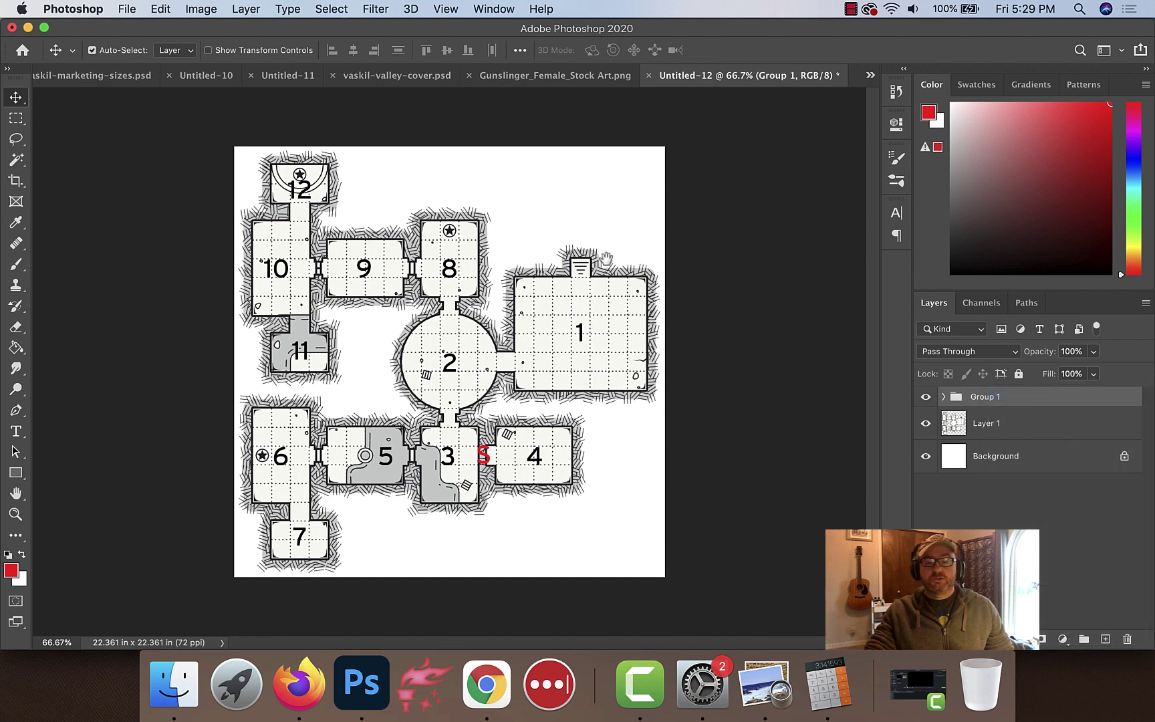
click(562, 284)
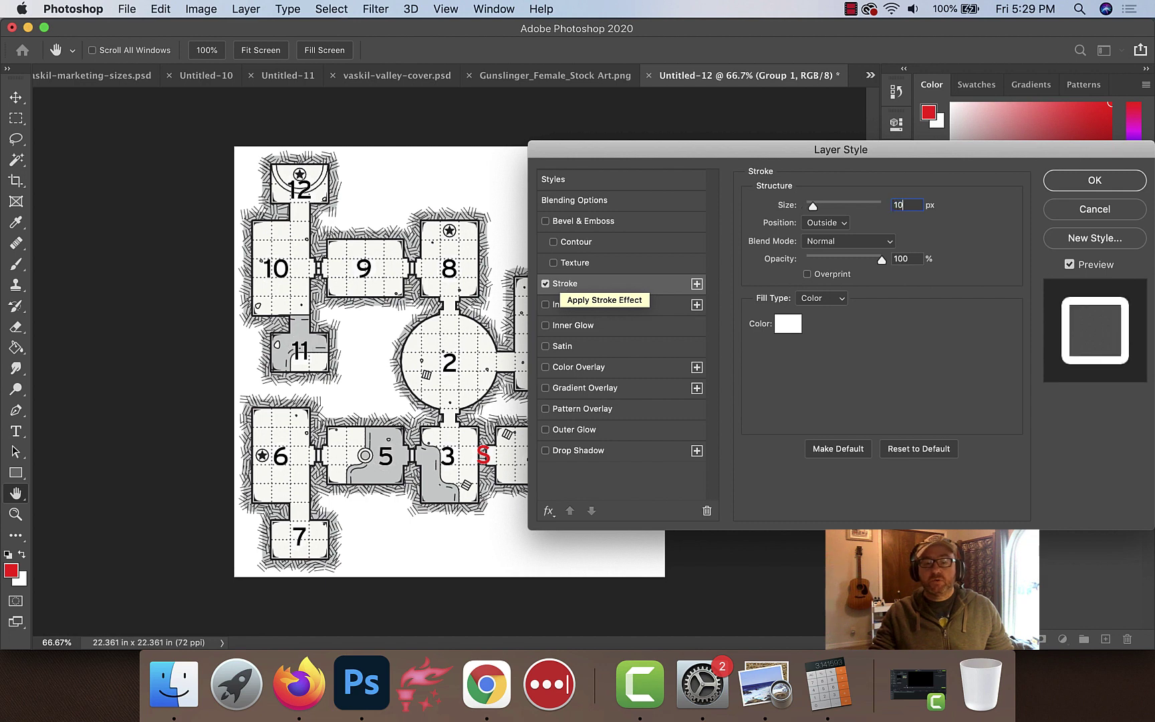
key(Return)
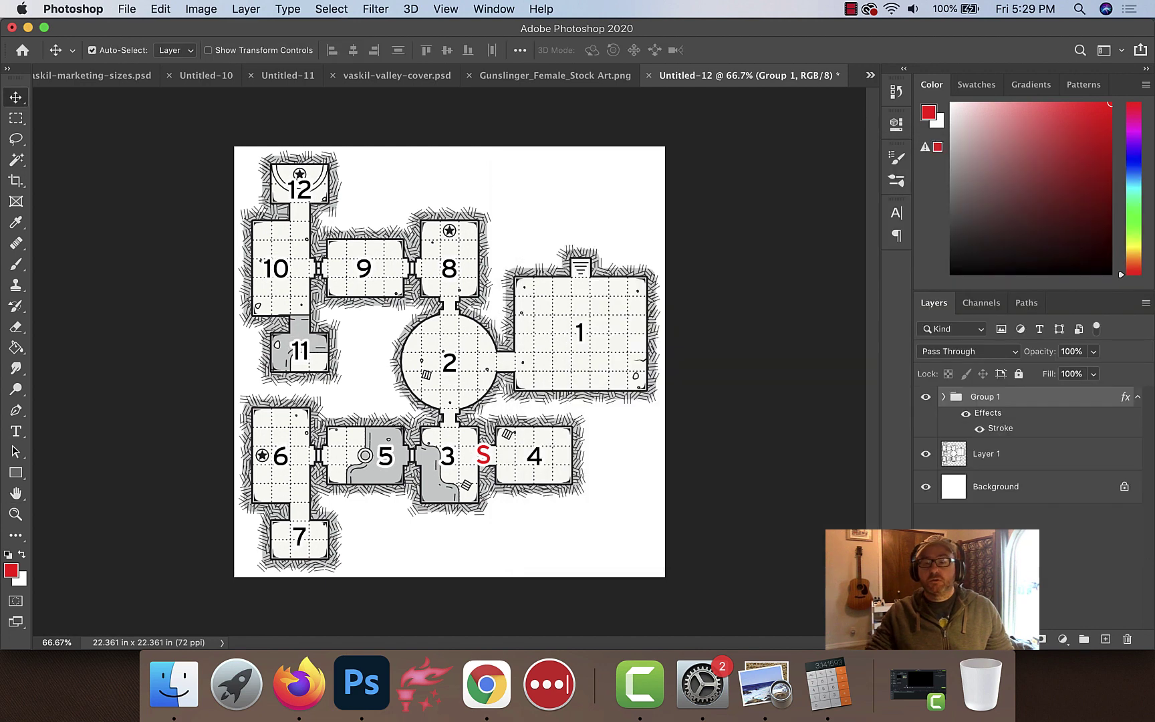
Hide the label group and save the unlabelled map to Downloads as the JPEG quickie-map.jpg at quality 10
click(926, 399)
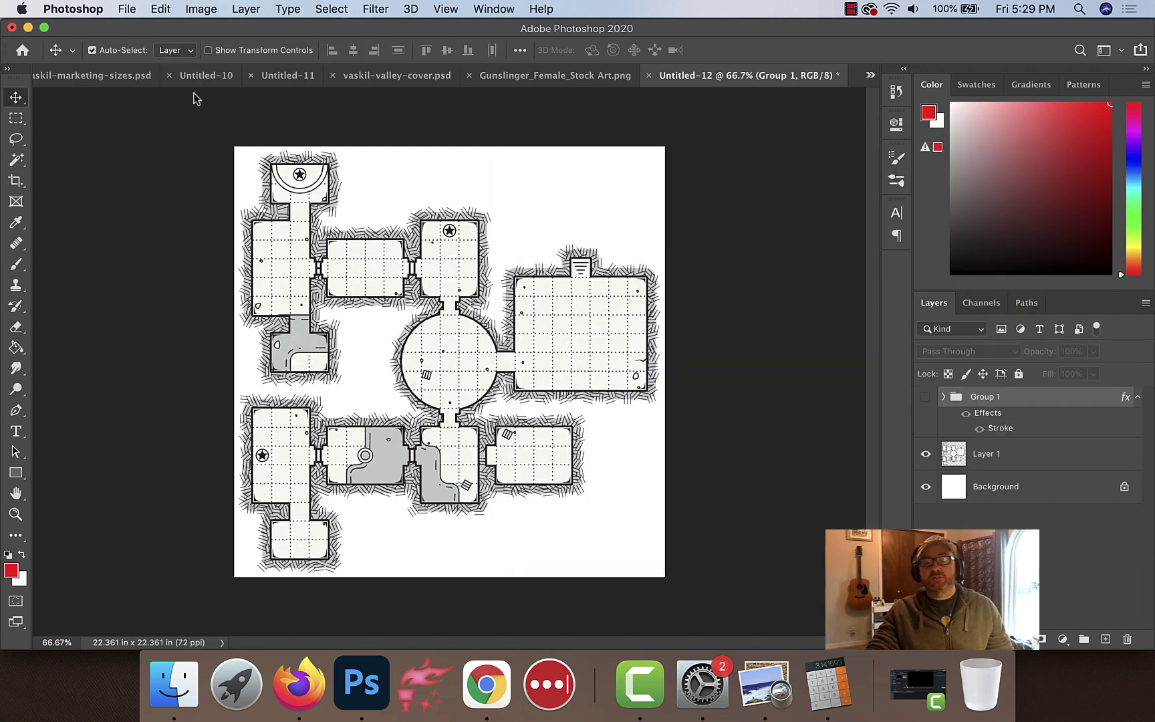
click(126, 9)
click(159, 187)
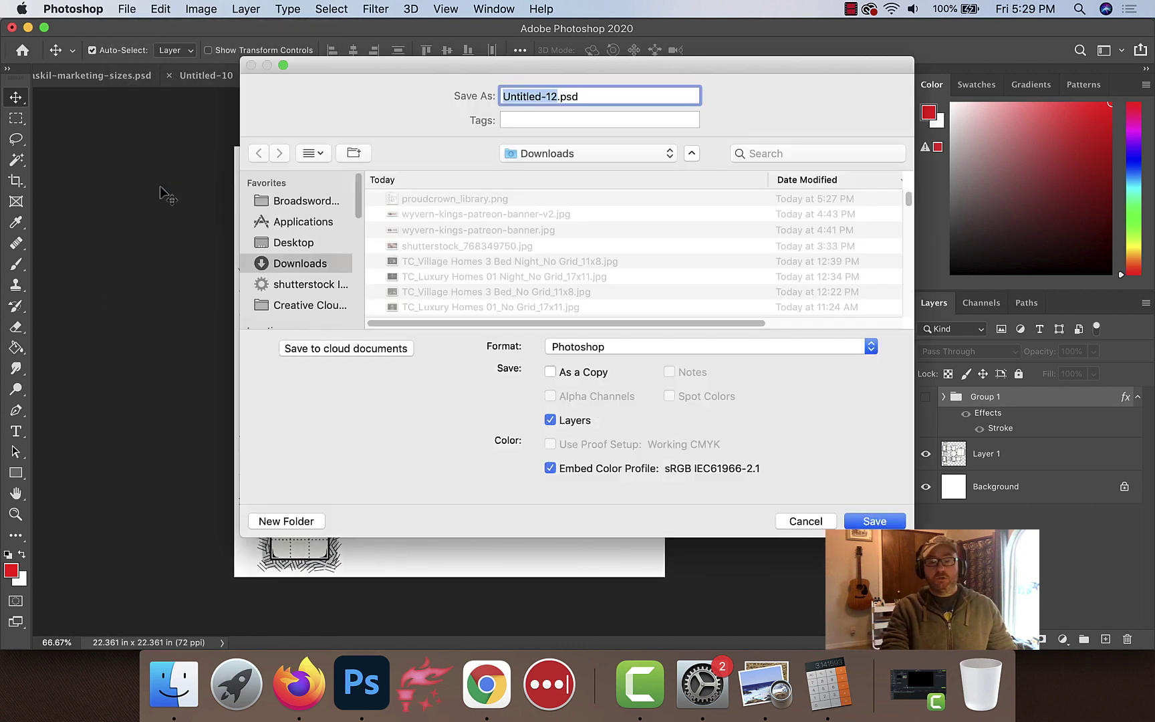
text(quickie-map)
click(632, 348)
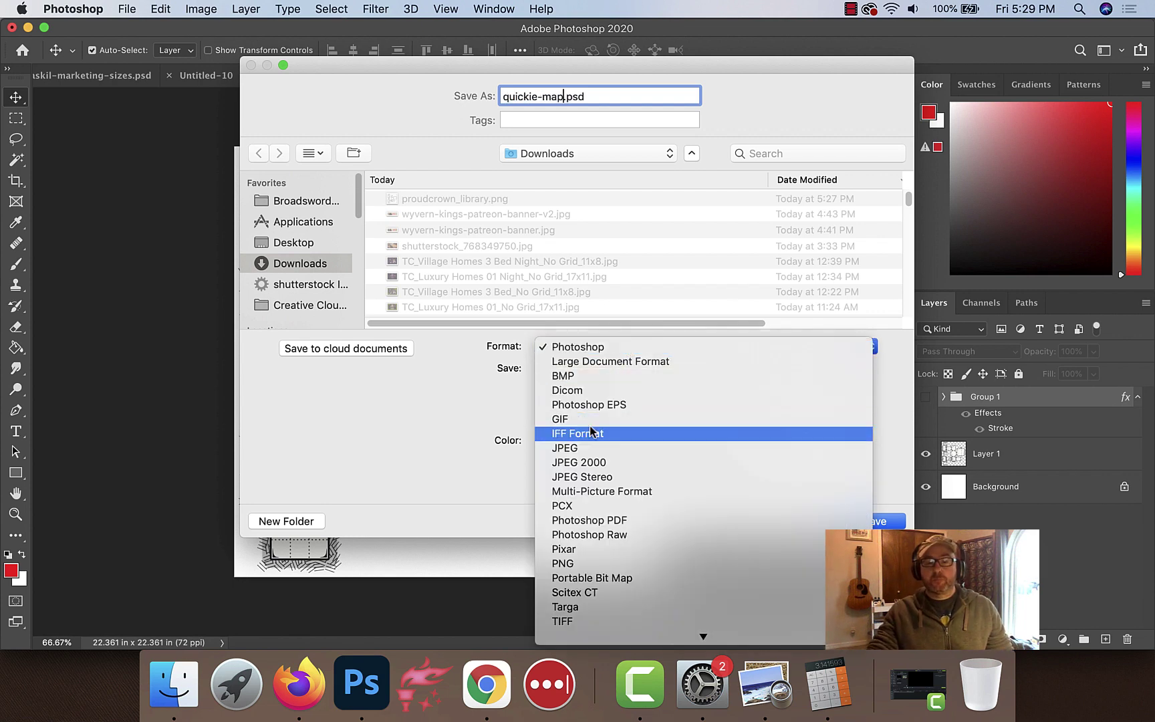
click(581, 448)
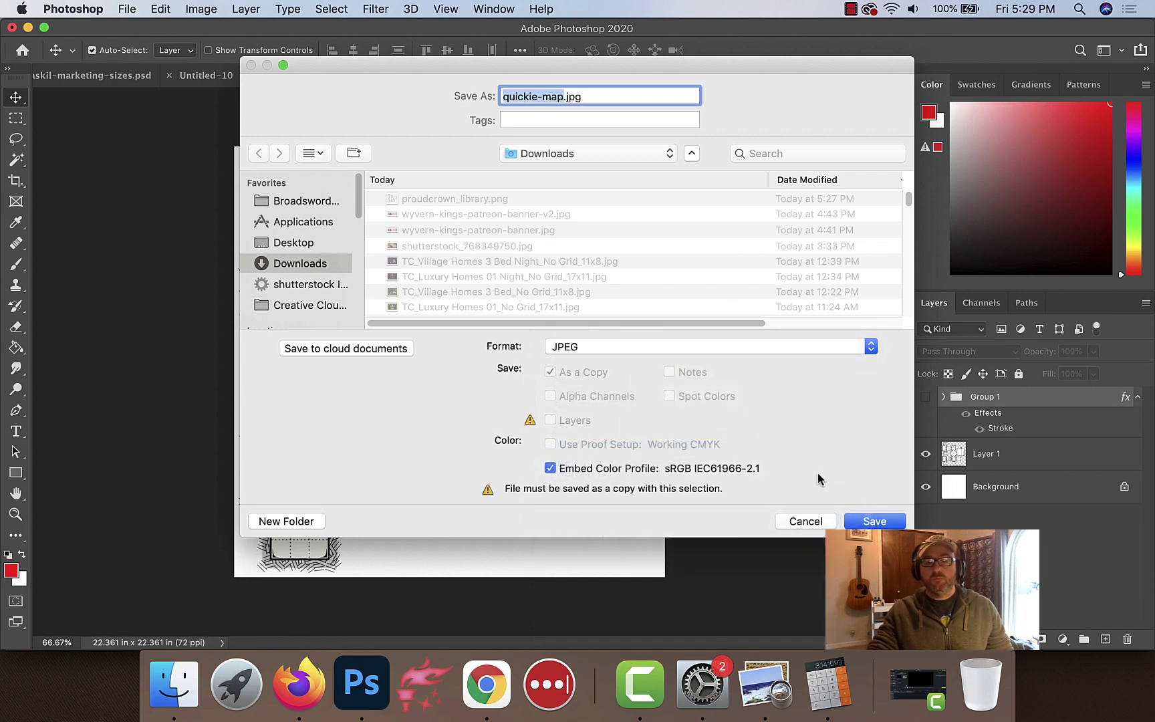
click(869, 518)
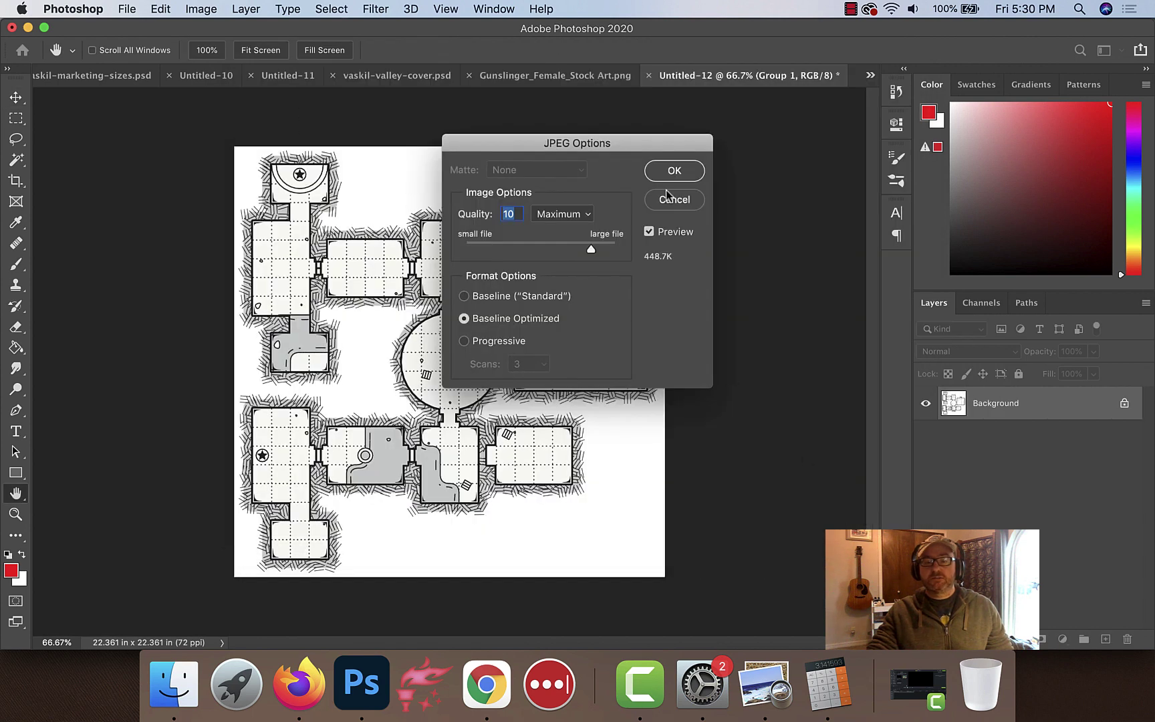
click(674, 172)
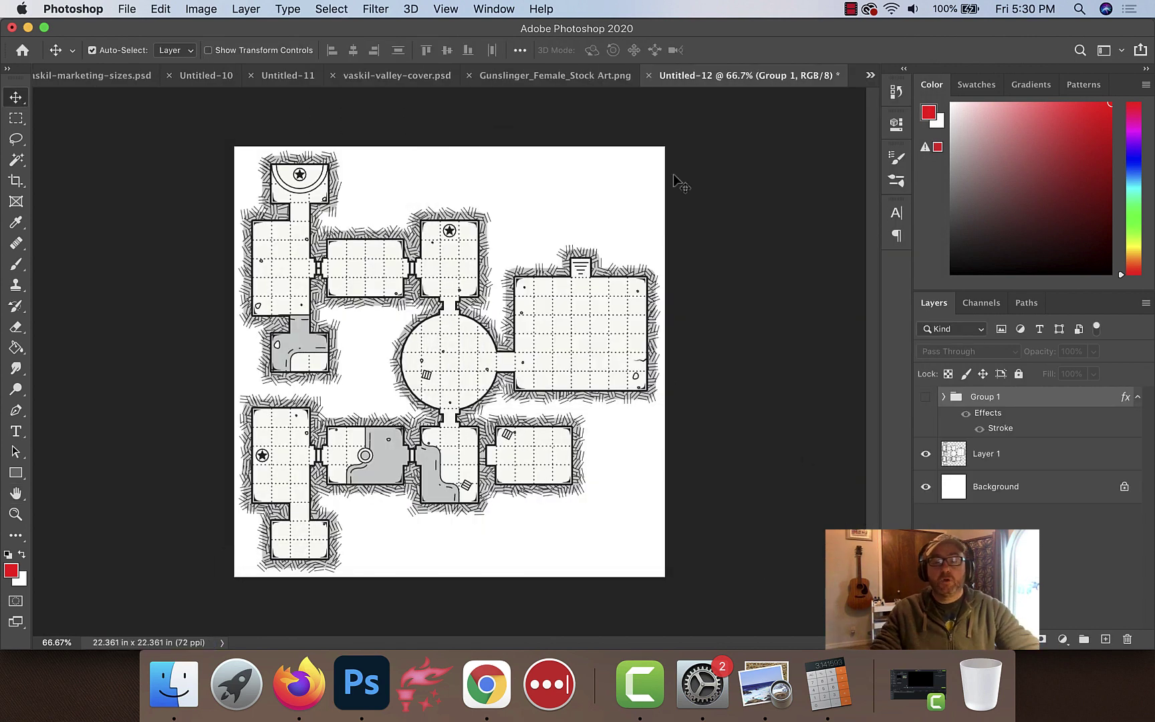
Show the label group again and save the numbered map to Downloads as the JPEG quickiemap-dm.jpg at quality 10
click(926, 397)
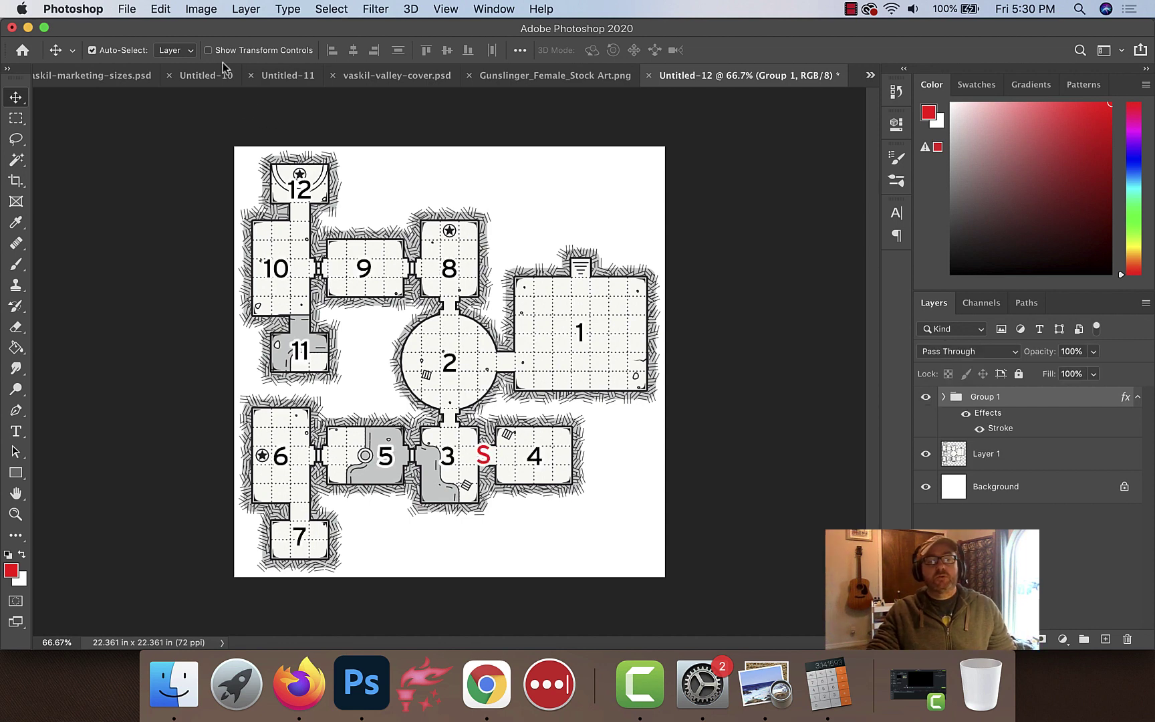
click(139, 15)
click(173, 192)
text(quickiemap-dm.psd)
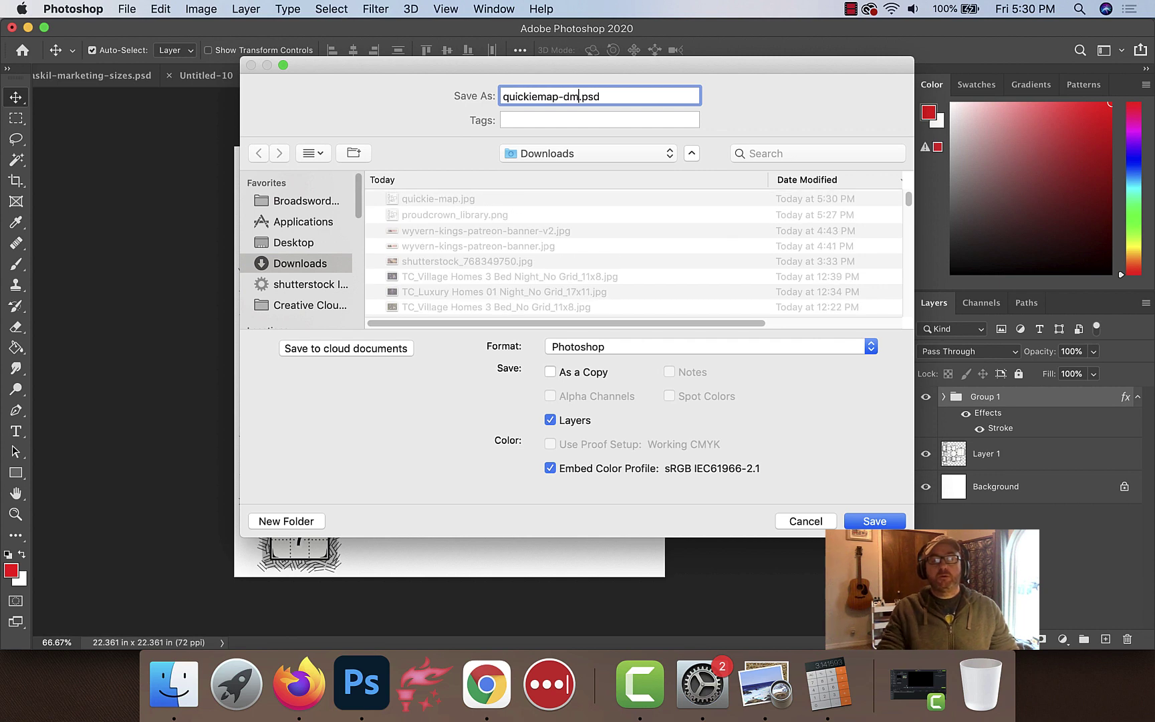
click(589, 346)
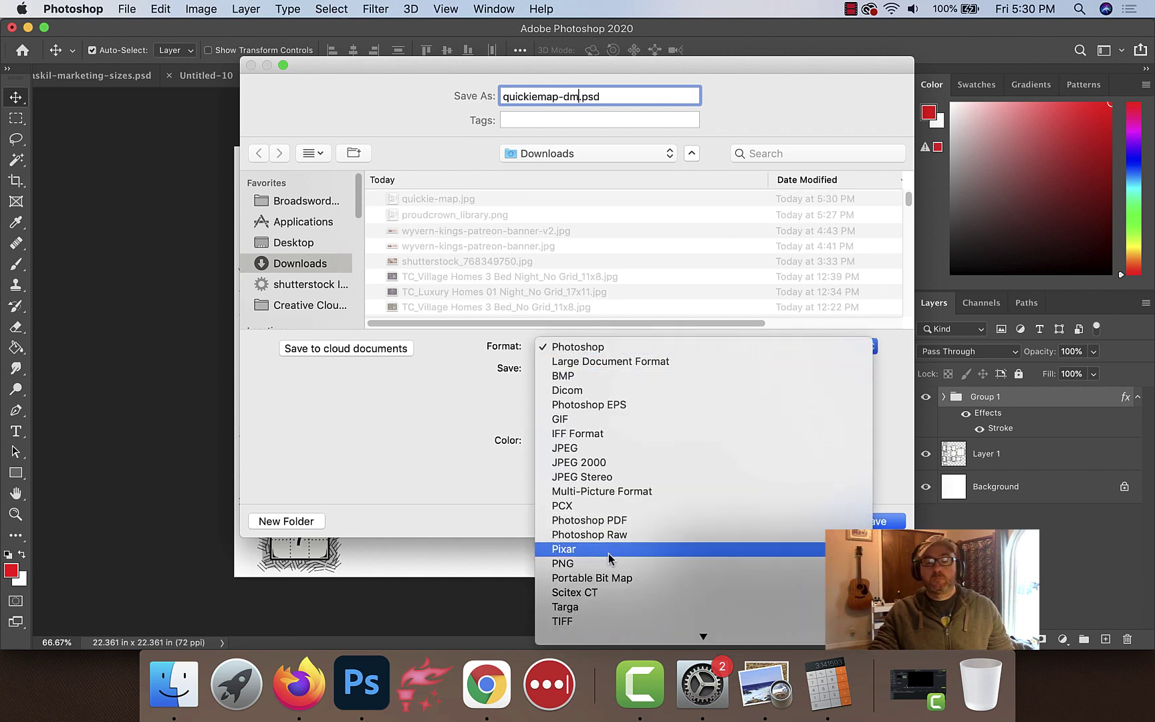
click(591, 449)
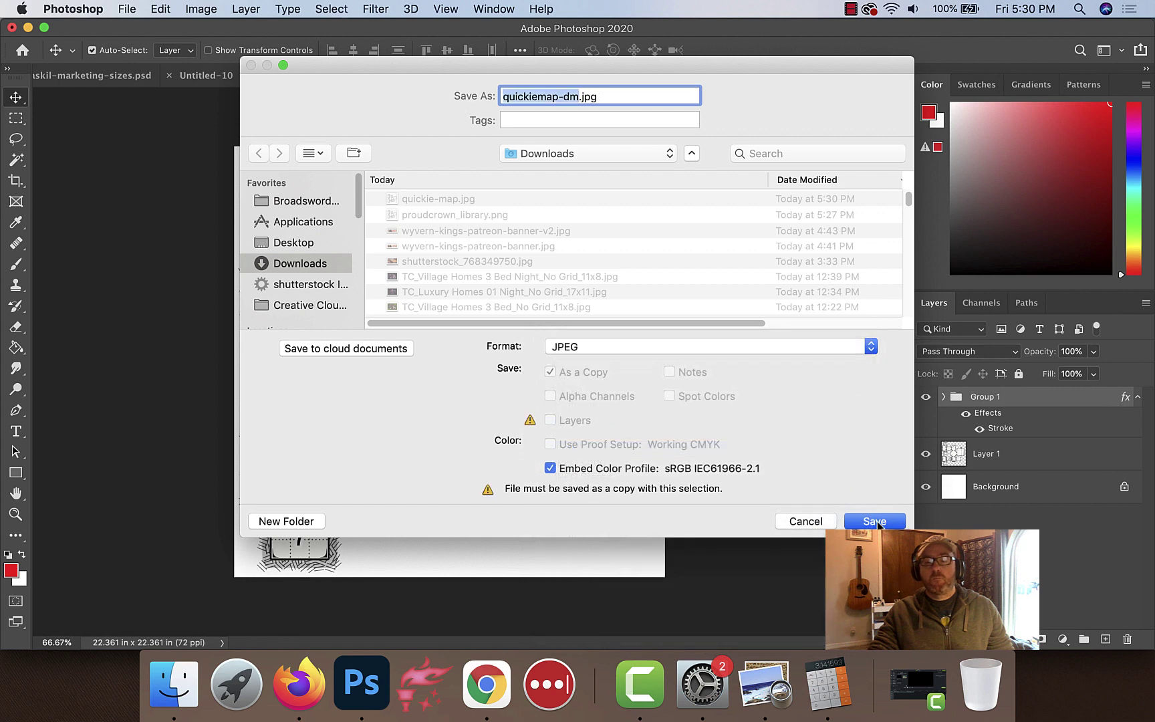
click(876, 522)
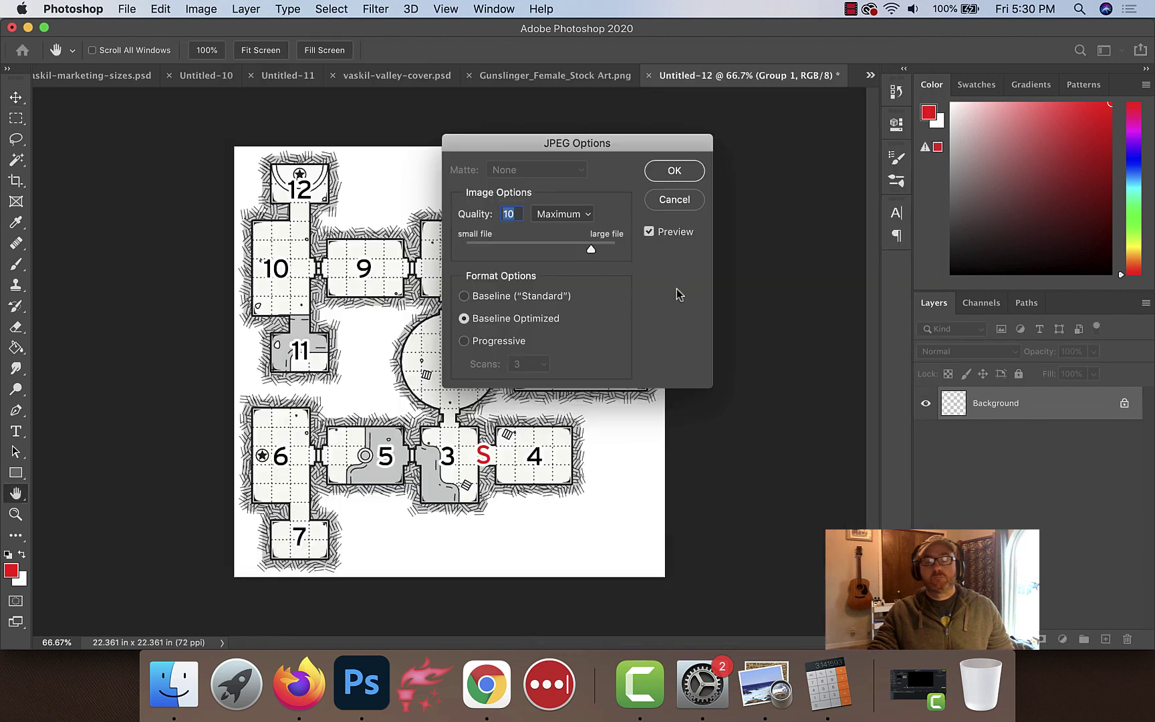
click(666, 178)
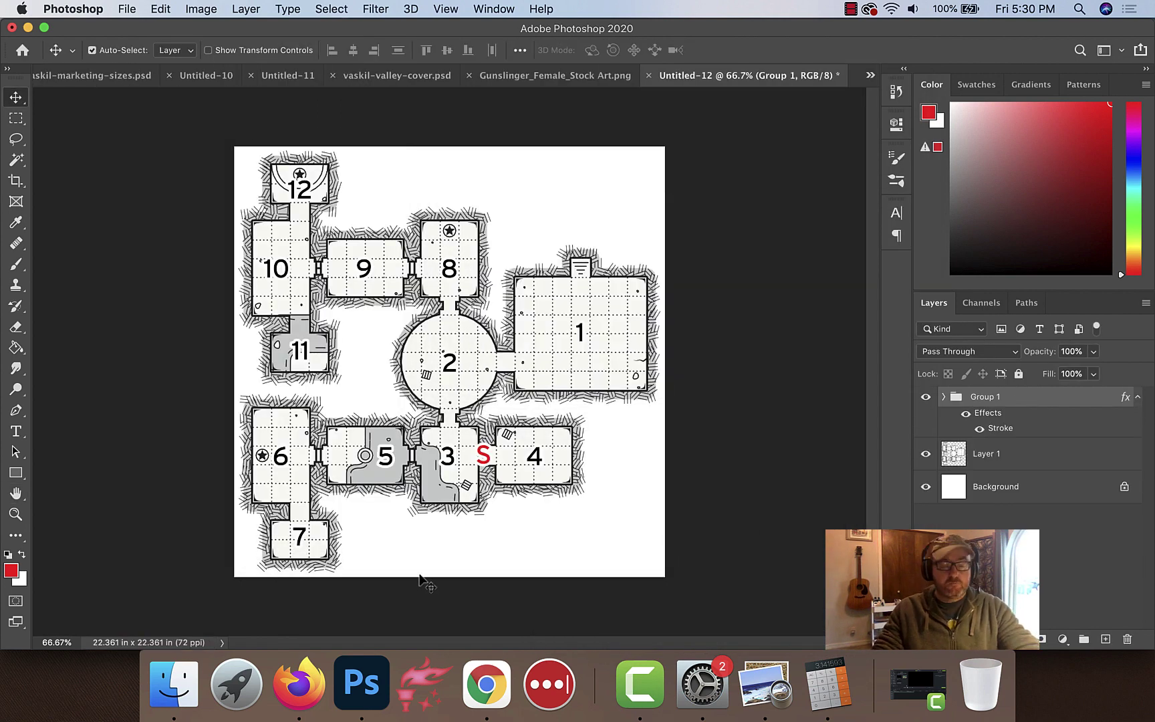
Show the grid over the map, check the image's pixel dimensions and divide 1610 by 70 in Calculator
key(super+apostrophe)
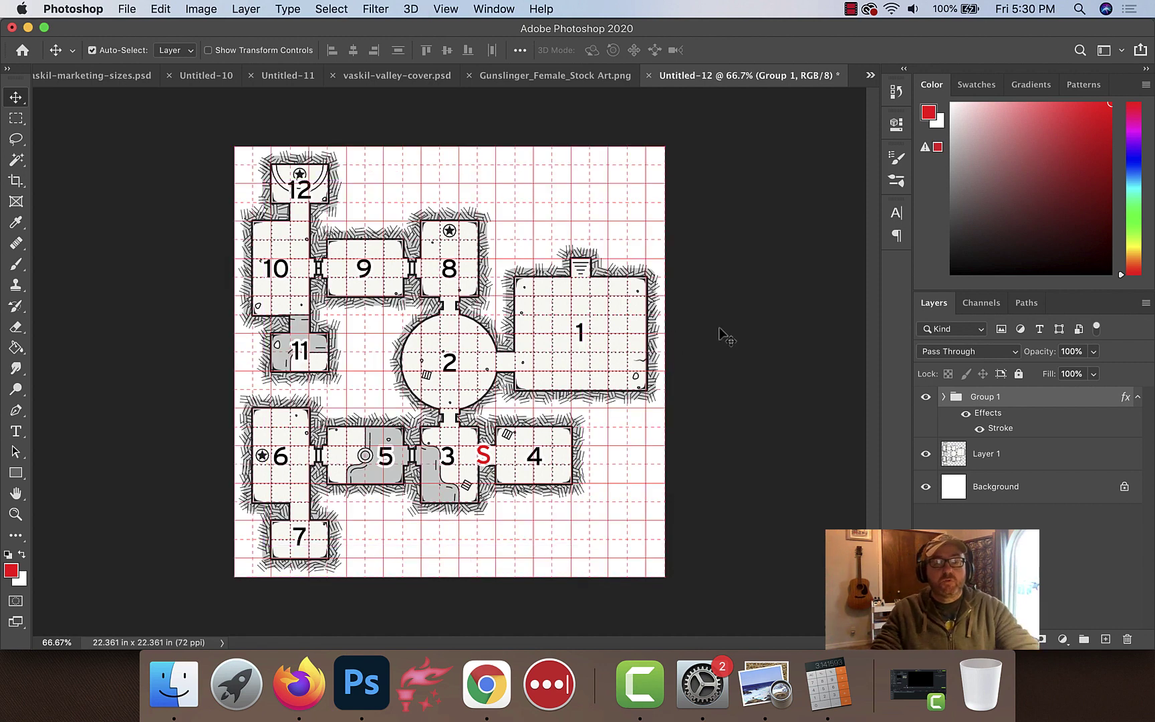
click(201, 8)
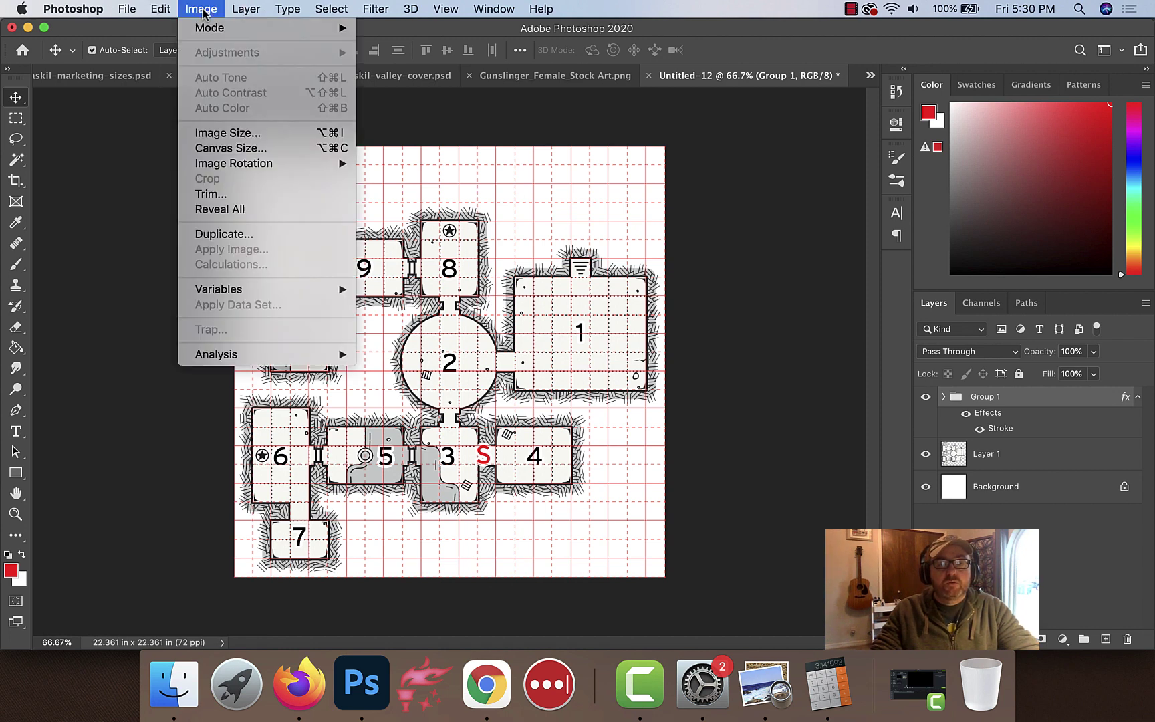
click(235, 137)
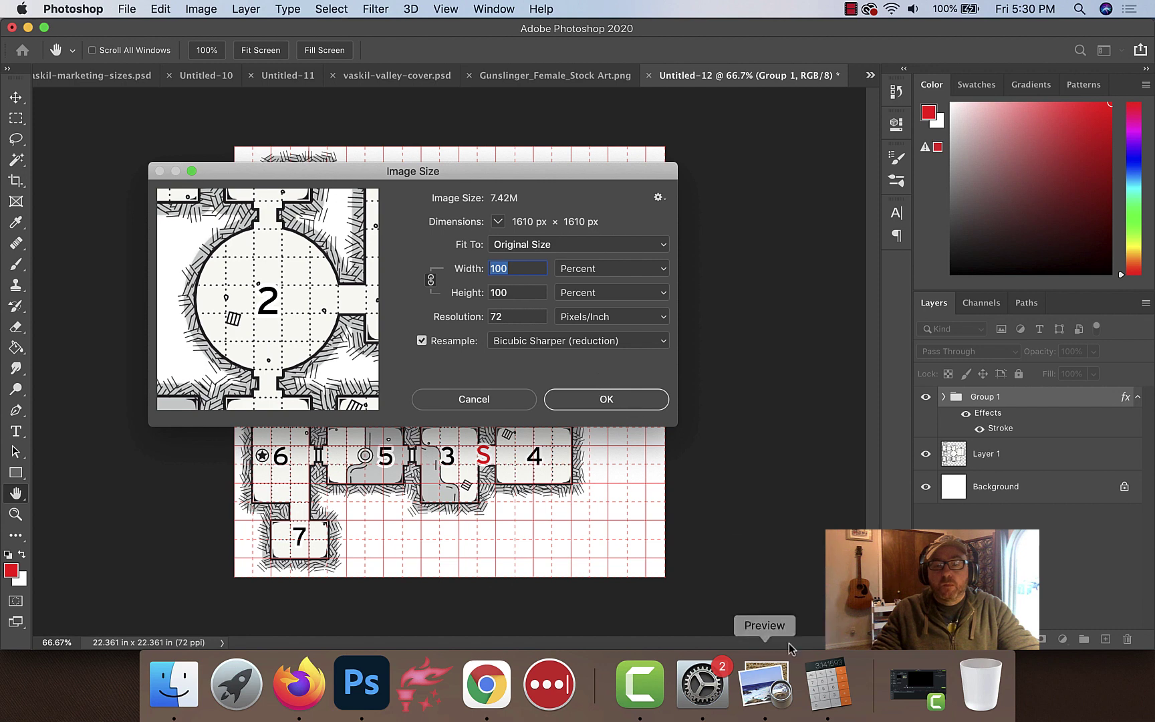
click(817, 699)
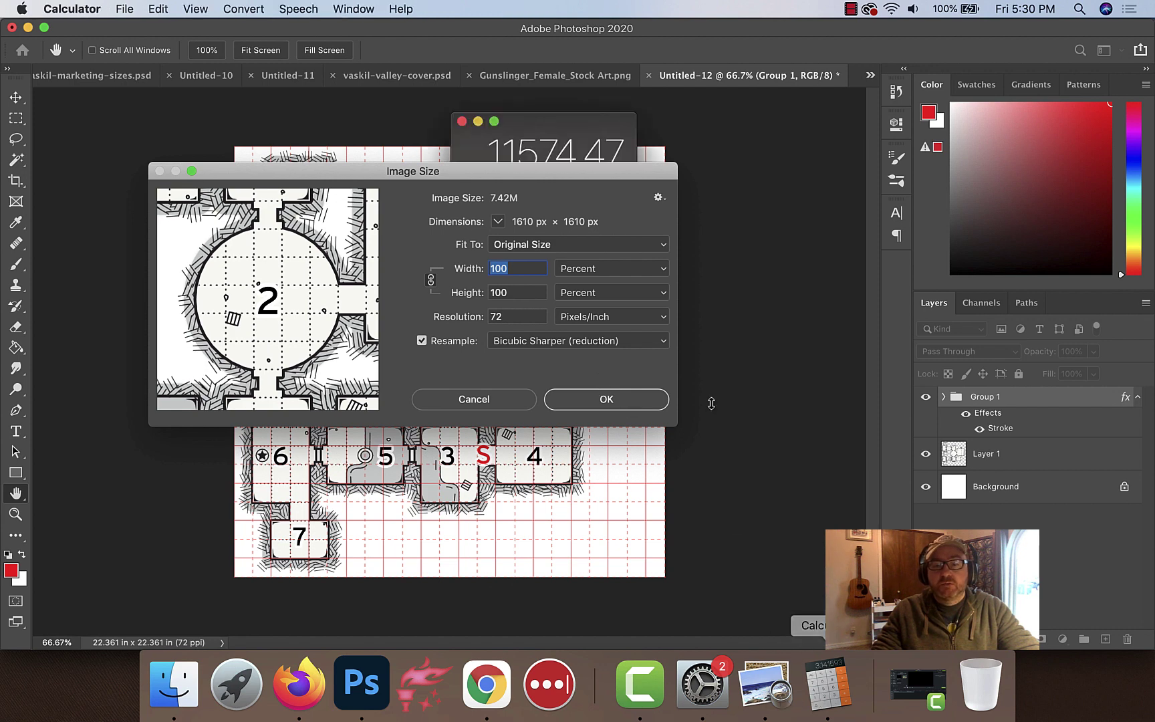
drag(529, 111, 688, 167)
click(635, 235)
text(1610/70)
key(Return)
key(Escape)
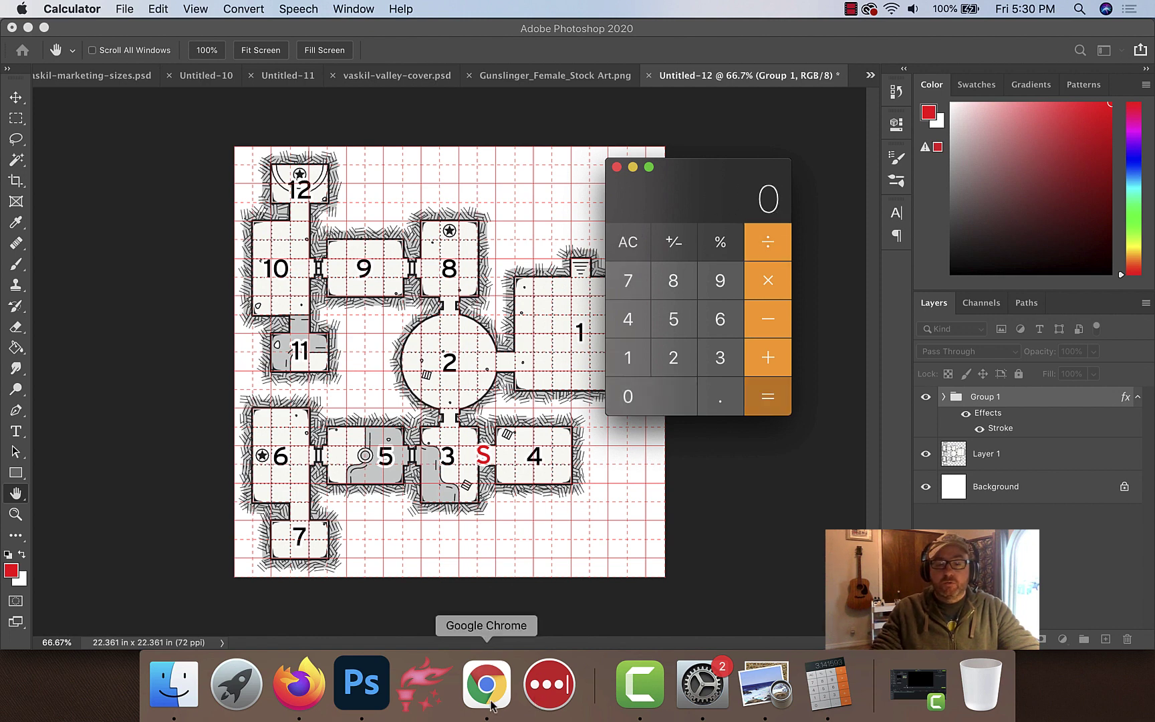
Switch to Firefox and exit the open Roll20 game Into the Megadelve
click(493, 668)
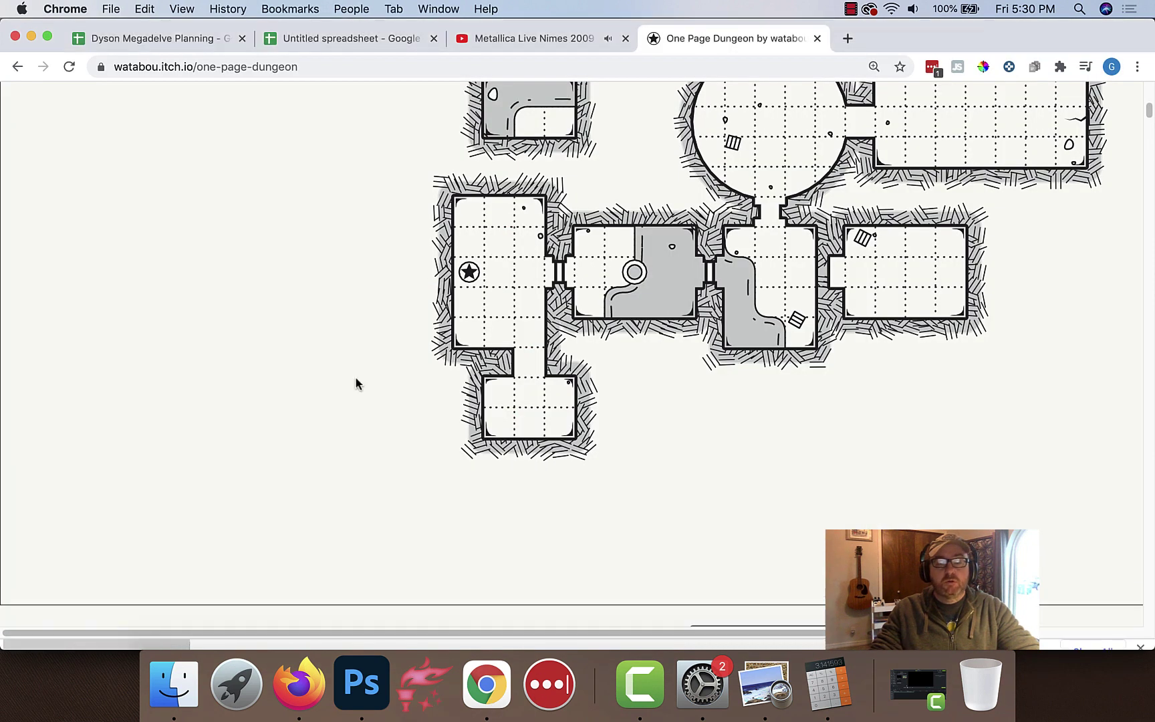
click(310, 667)
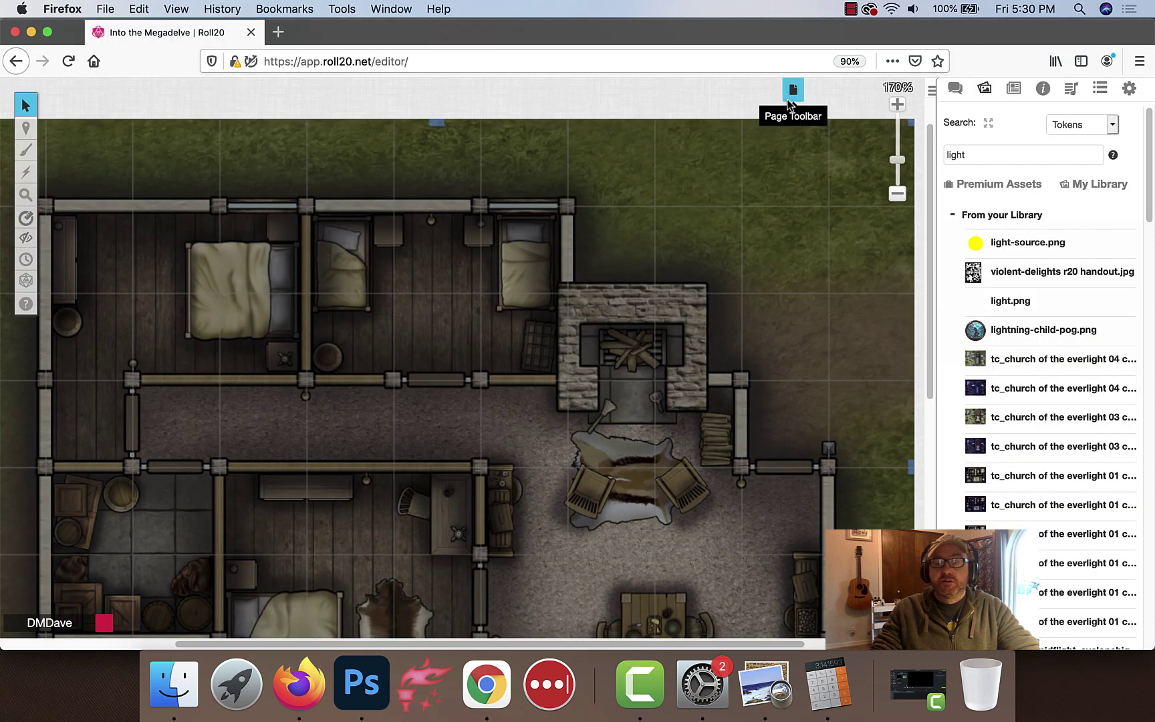
click(1129, 88)
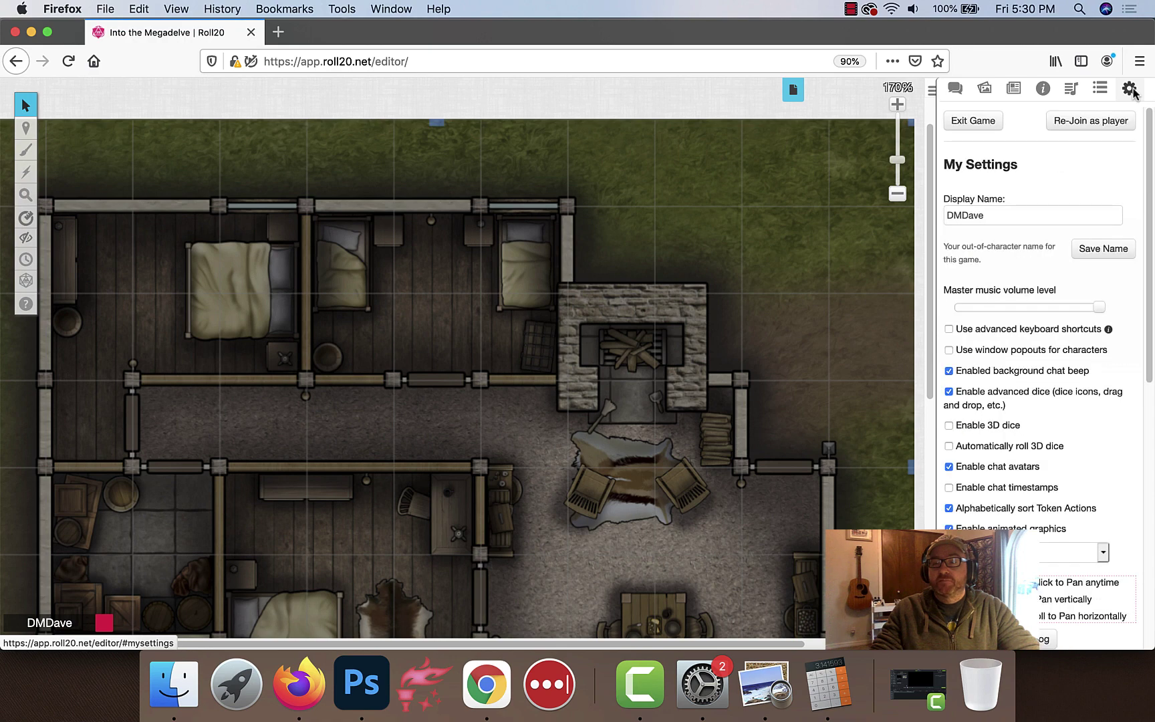
click(952, 122)
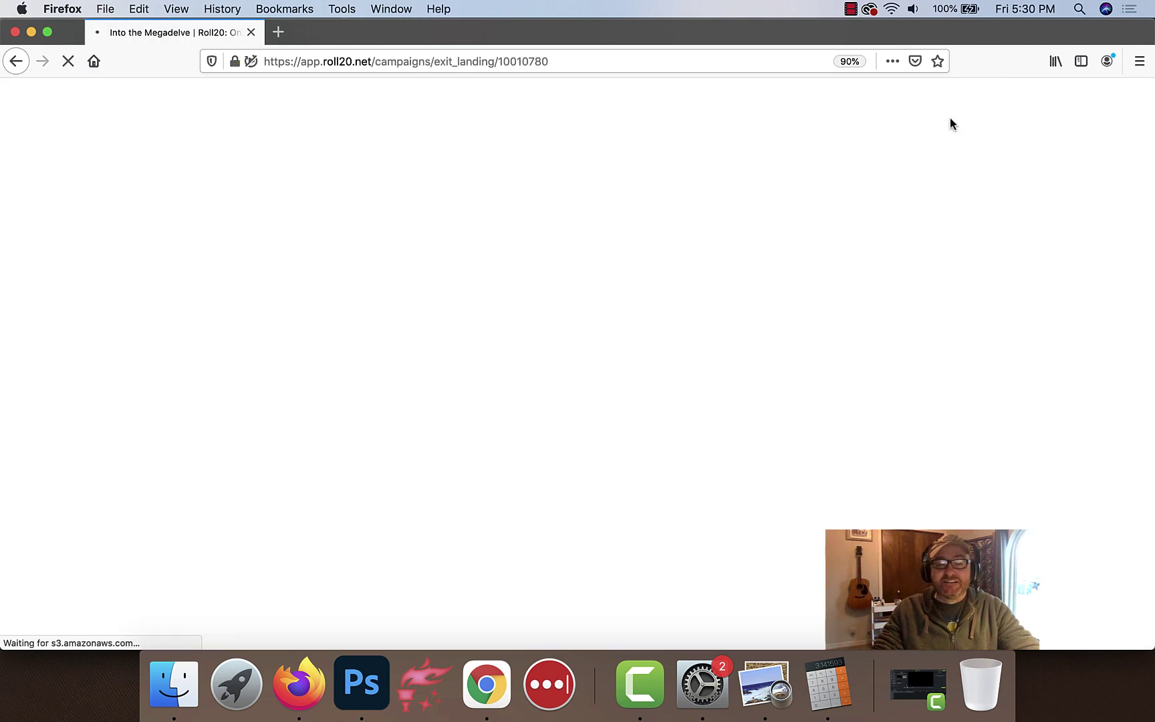
Start a new Roll20 game and name it "35 Minute Dungeon"
mouse_move(252, 159)
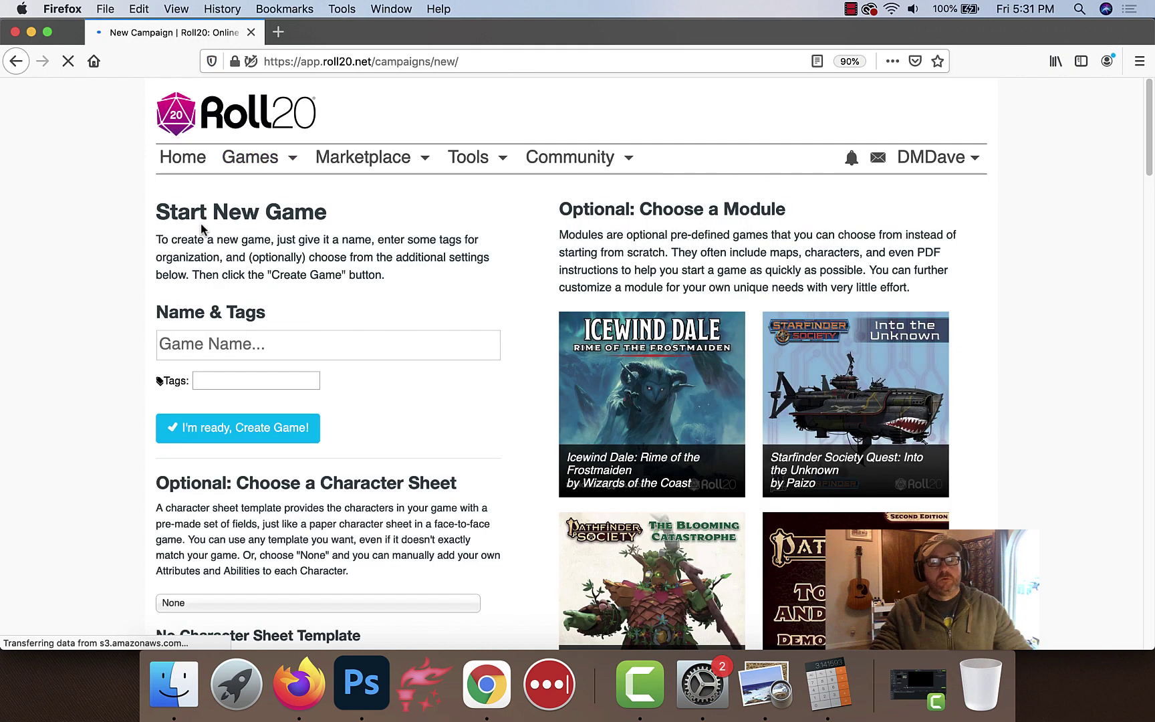
text(35 M)
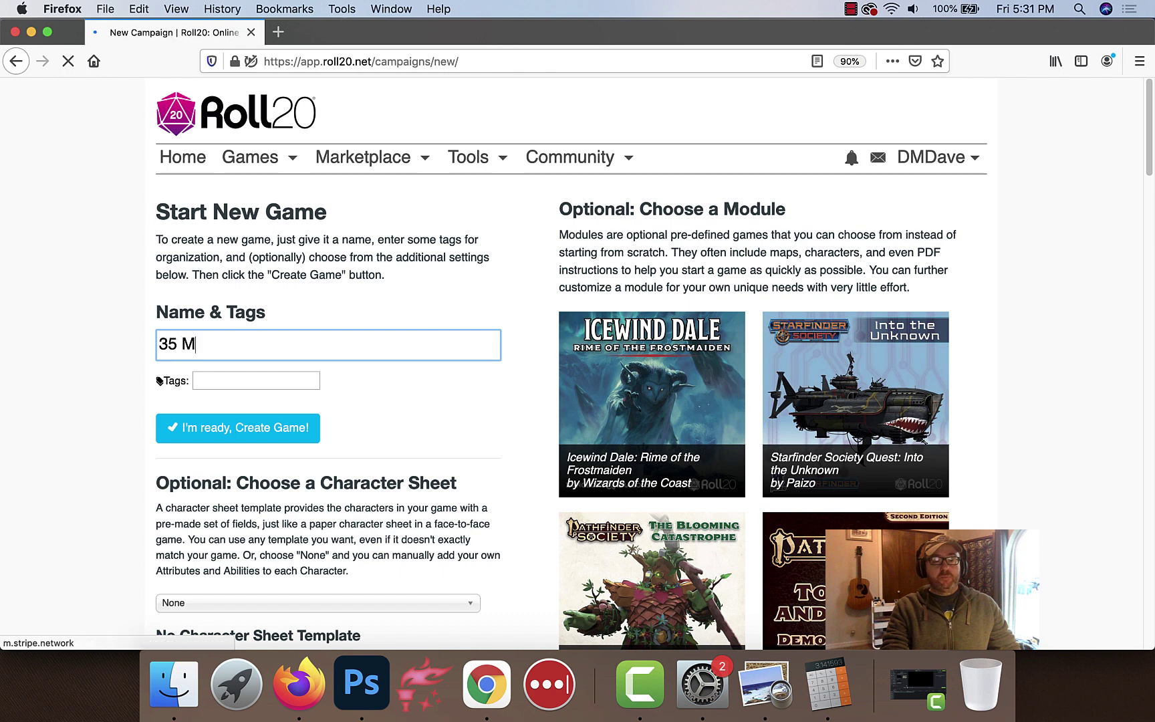
text(inute Dungeon)
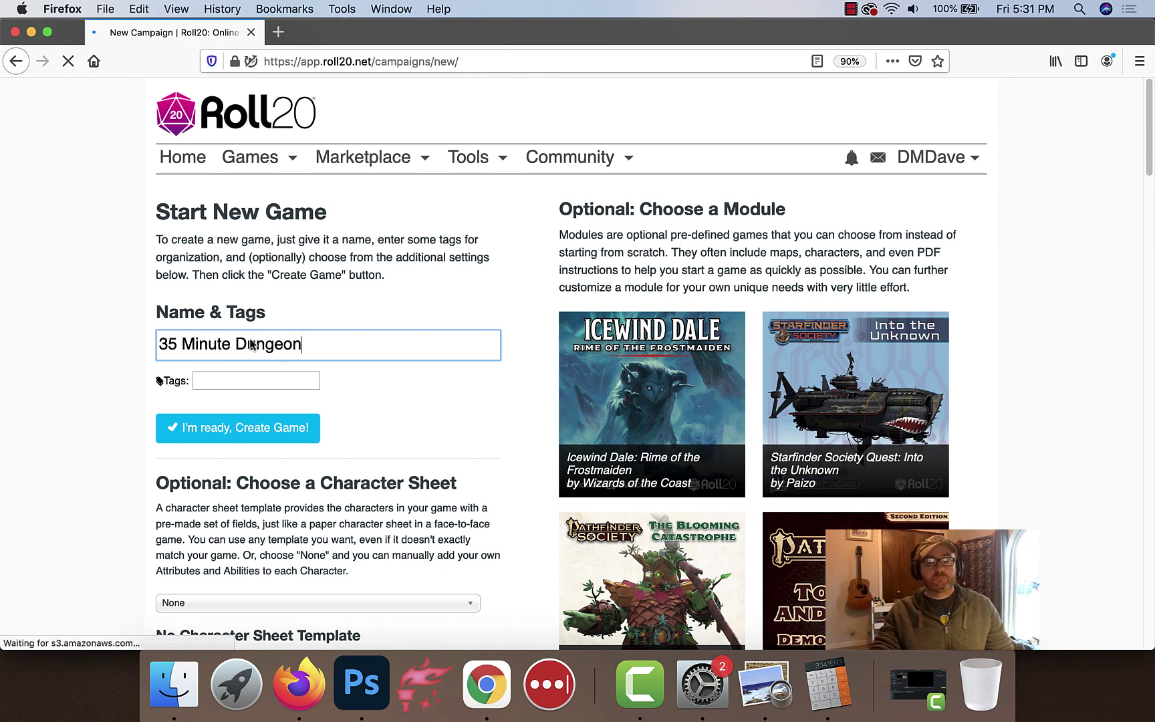
Choose the D&D 5E by Roll20 character sheet for the new game and create the game
scroll(267, 508, down, 2)
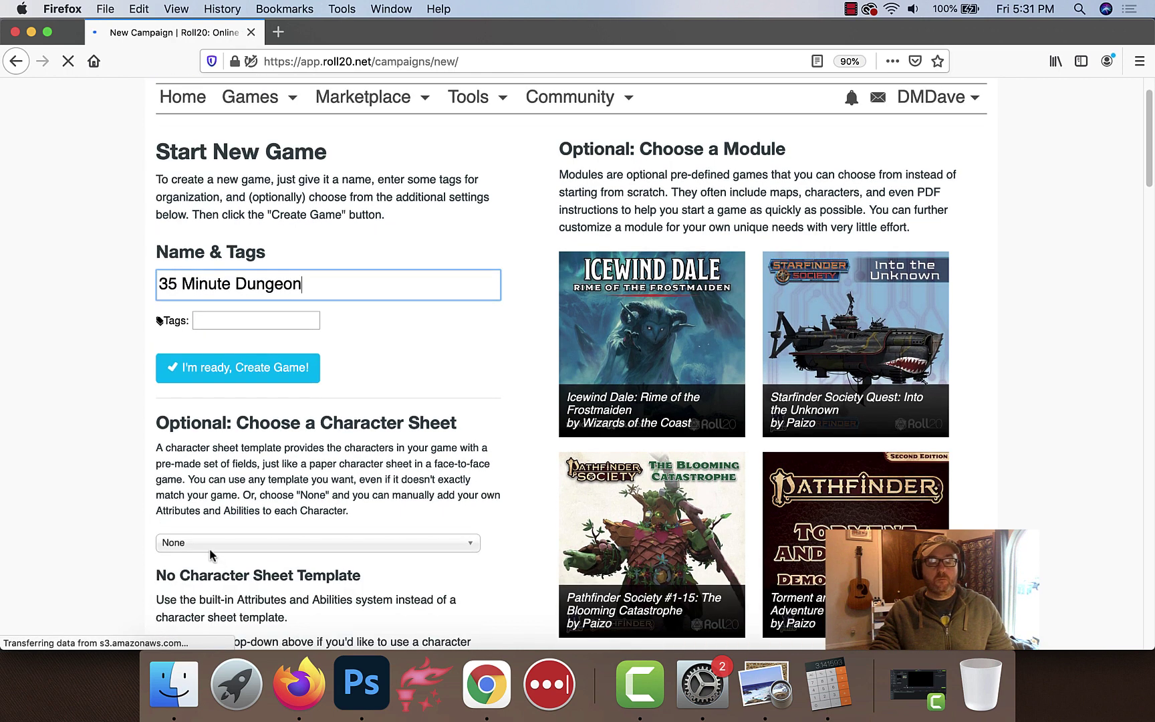
click(209, 545)
key(Down)
key(Down)
key(Down)
key(Down)
key(Down)
key(Down)
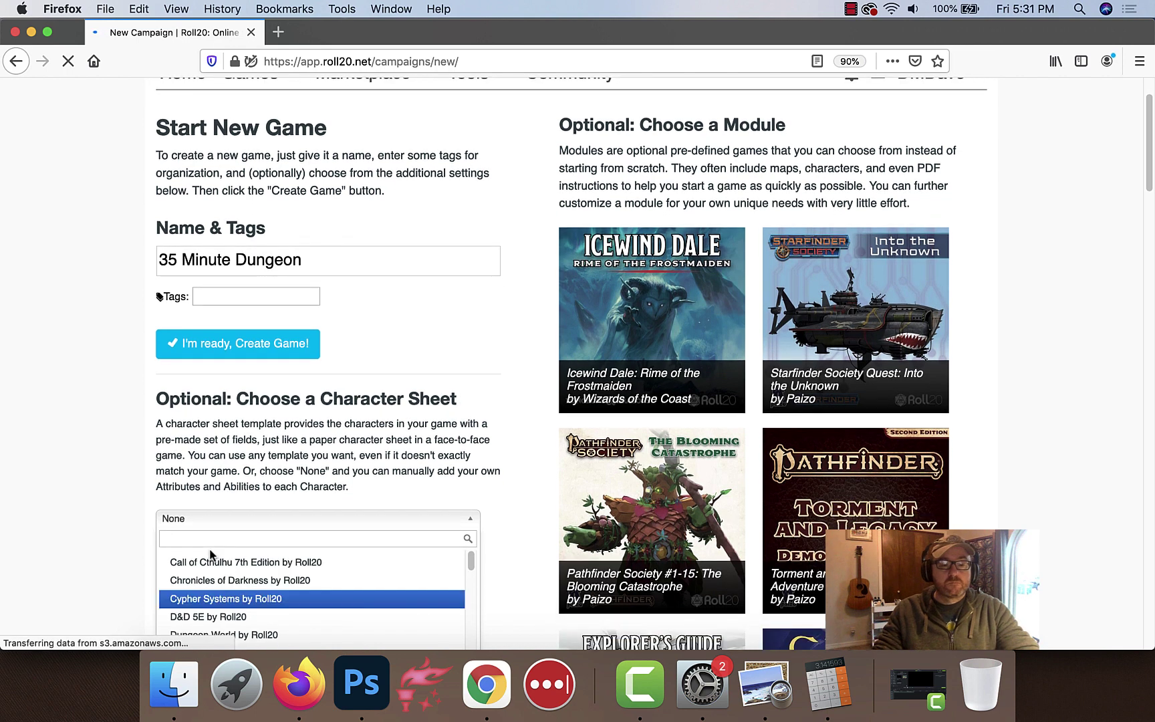
click(218, 619)
key(Return)
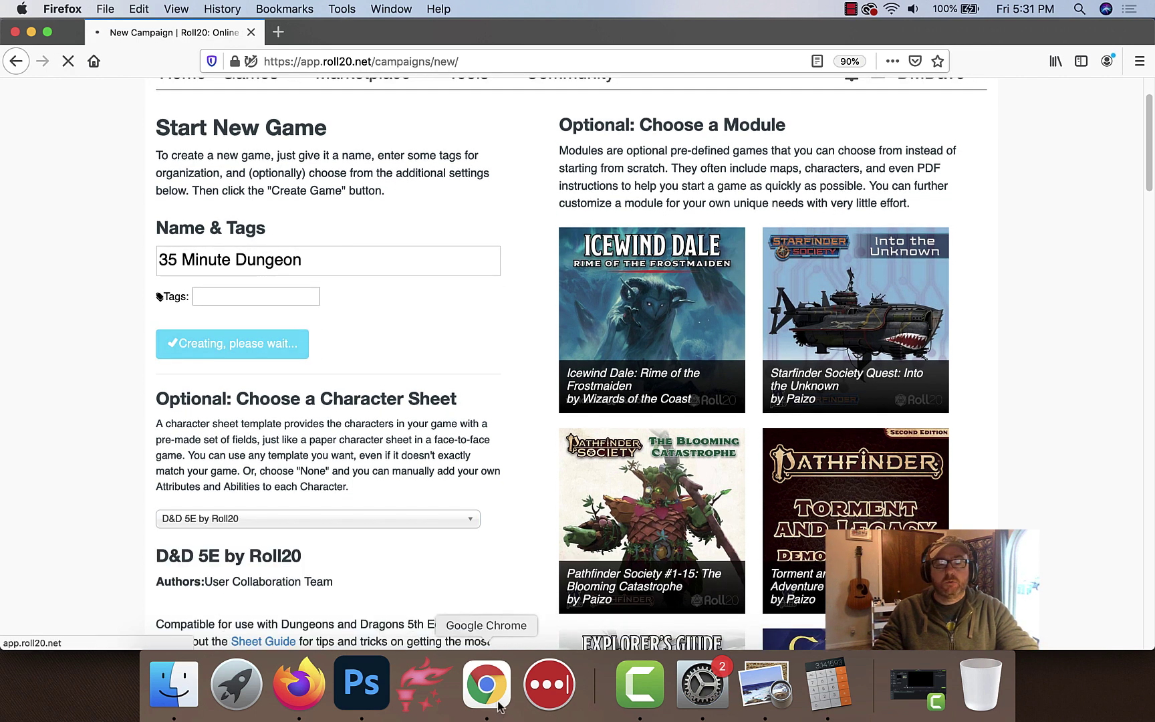
Switch to Chrome and rename the untitled Google Sheets spreadsheet "35 Minute Dungeon"
click(498, 705)
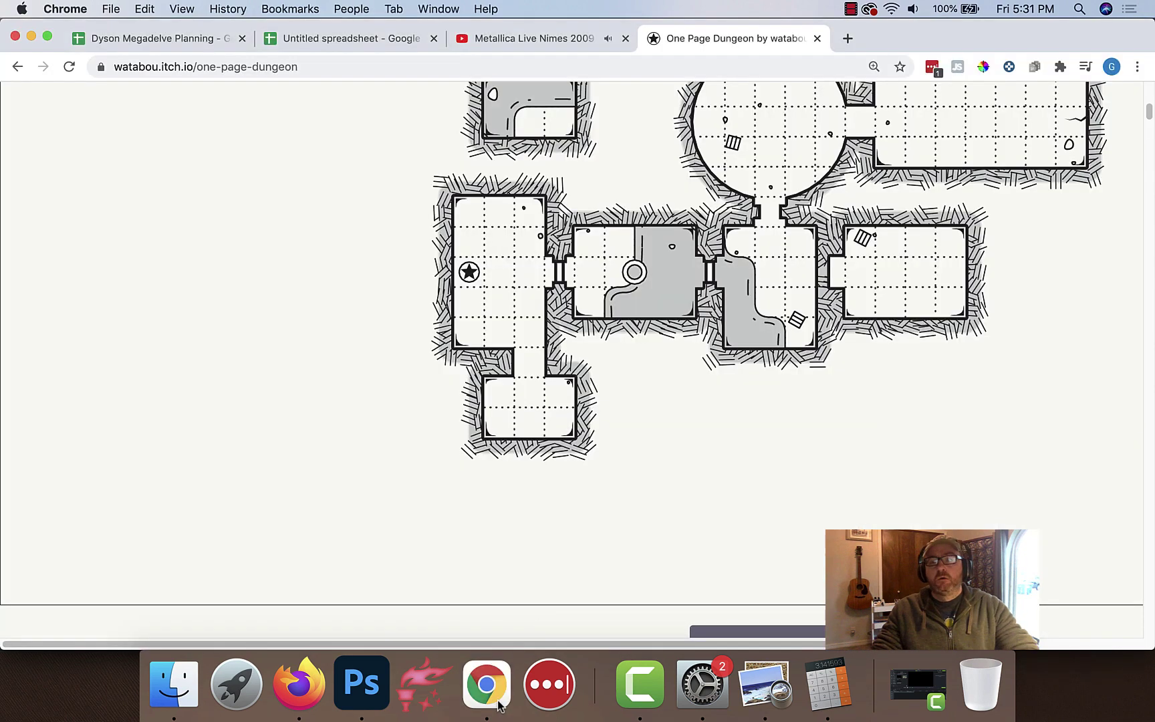
key(super+t)
key(super+2)
click(1009, 38)
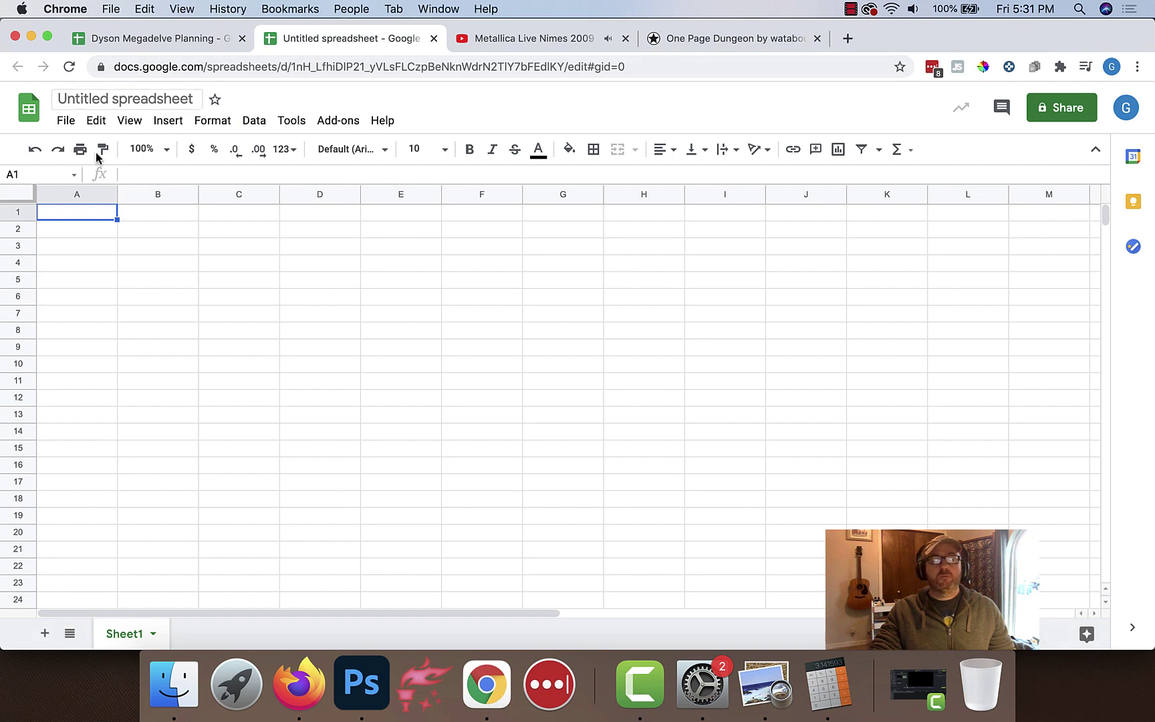
click(107, 101)
text(35)
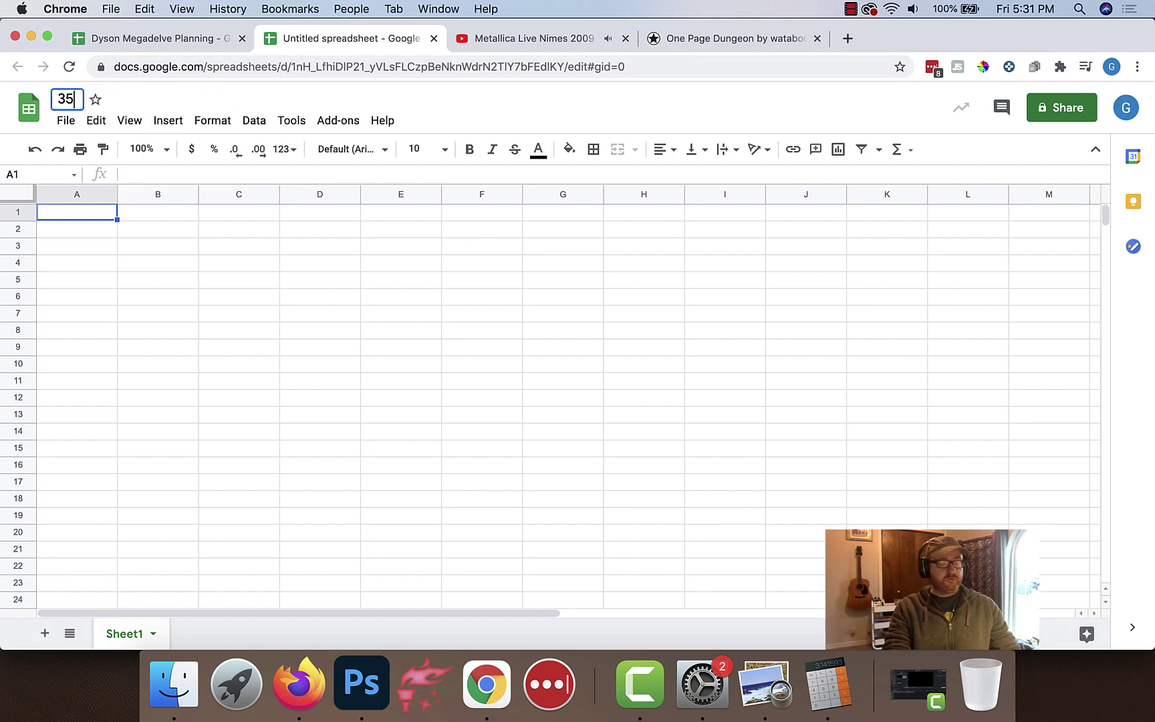
text( Minute Dungeon)
key(Return)
Enter the header "Area" in A1 and list the numbers 1 to 12 below it in A2:A13
text(Area)
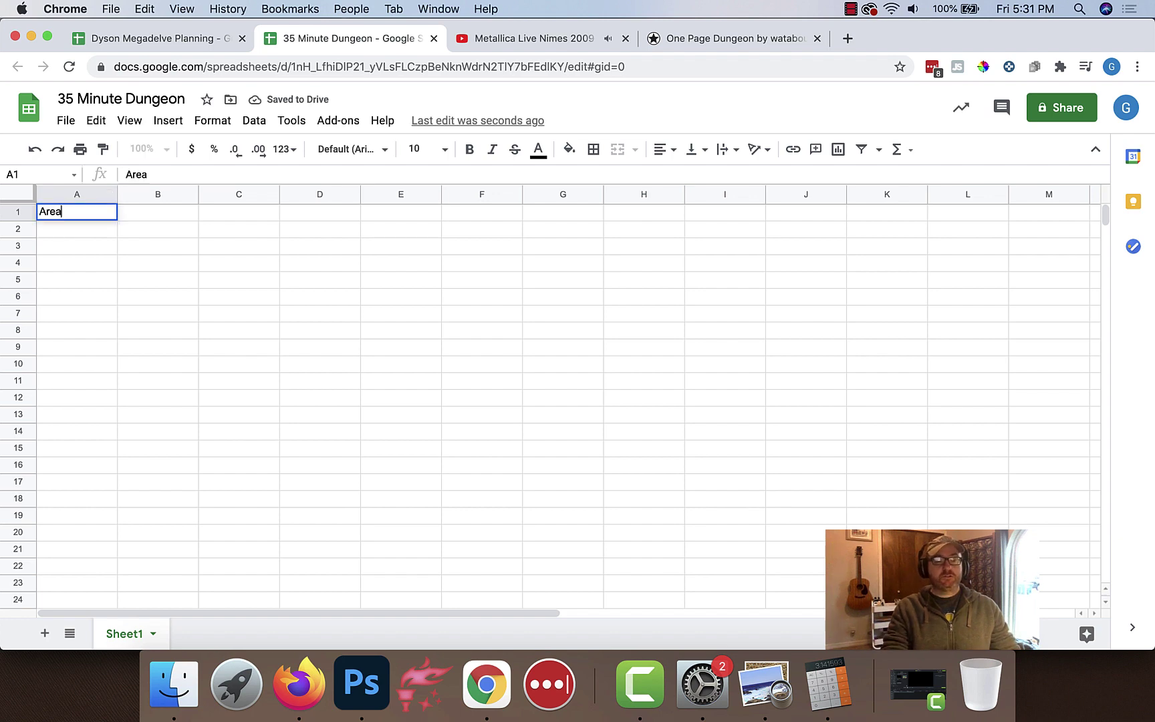
key(Return)
text(1)
key(Return)
text(2 3 4)
key(Return)
text(5)
key(Return)
text(6 7 8 9 10)
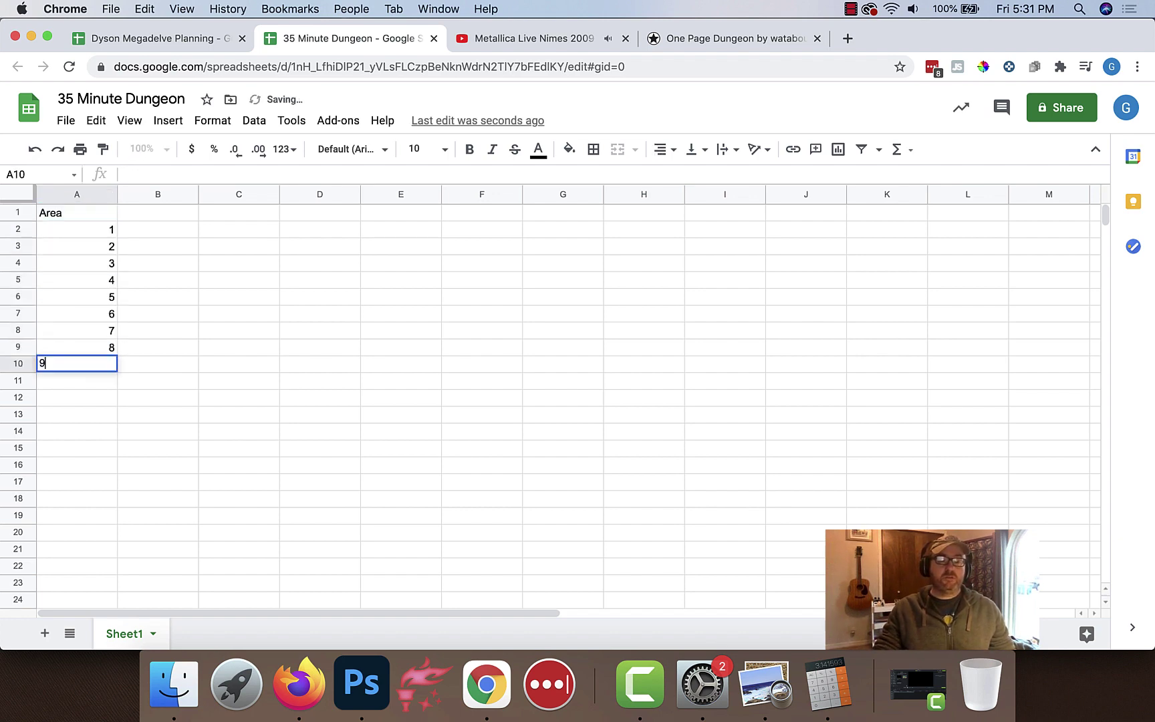
key(Return)
text(11)
key(Return)
text(12)
key(Return)
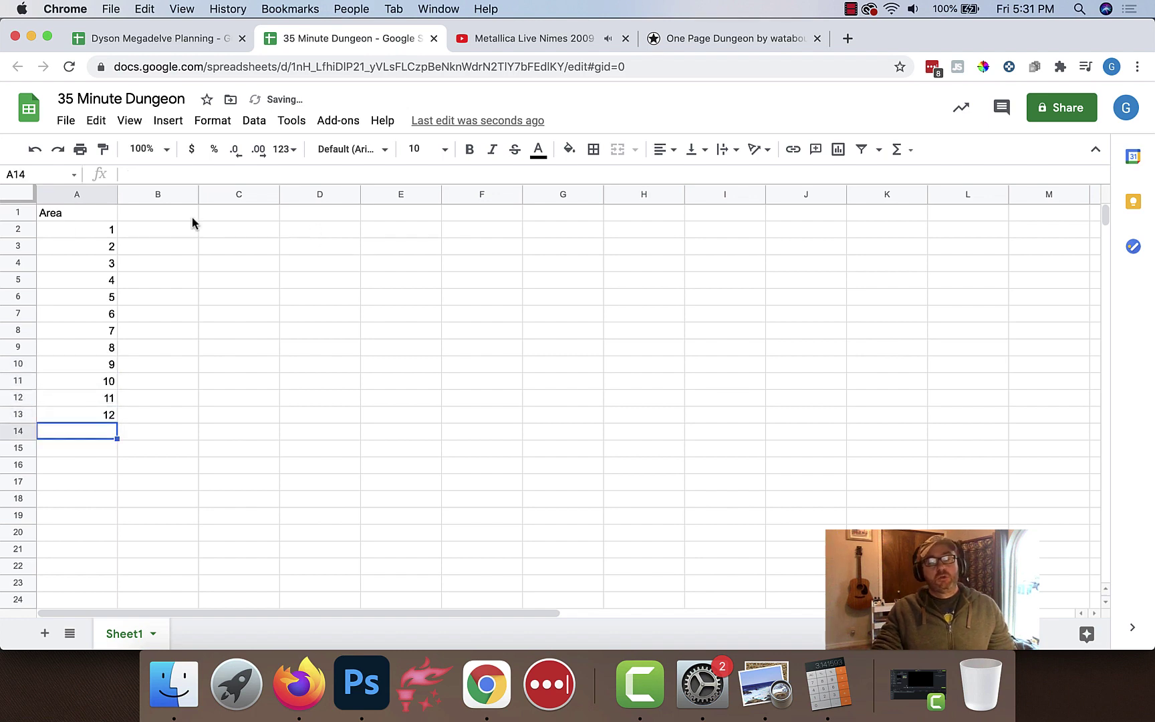
Add the column headers "Chamber Contents" in B1 and "Encounter" in C1
click(191, 217)
text(Chambe Cont)
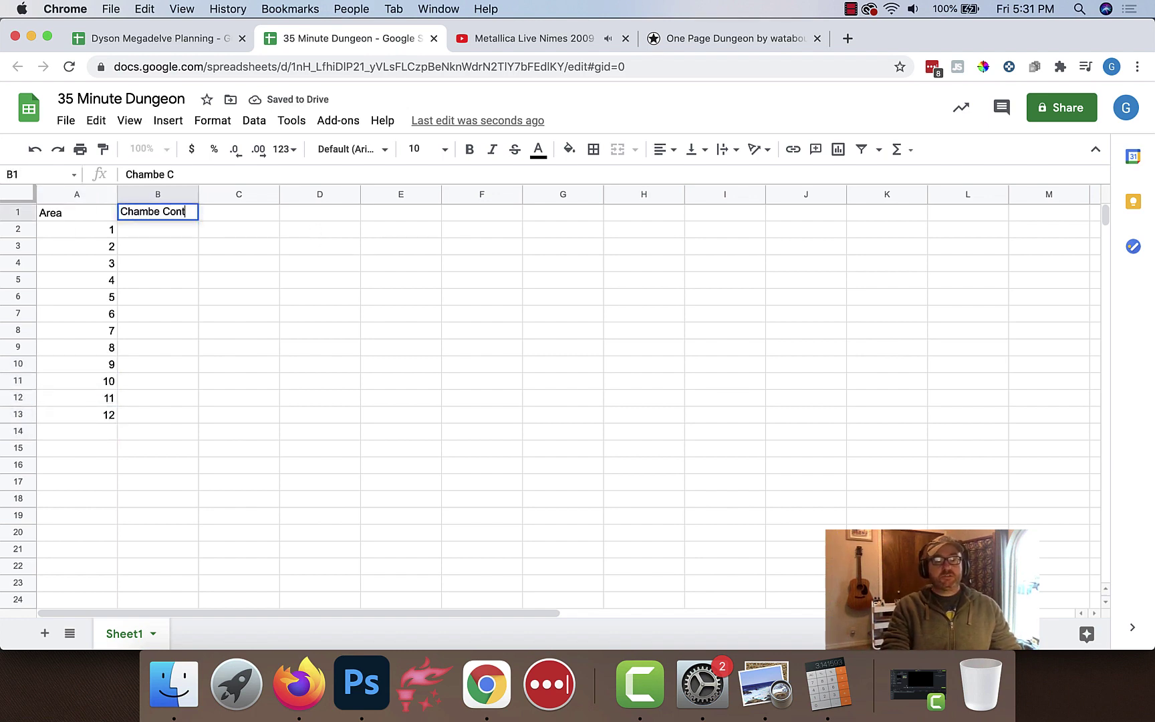
text(r Contents)
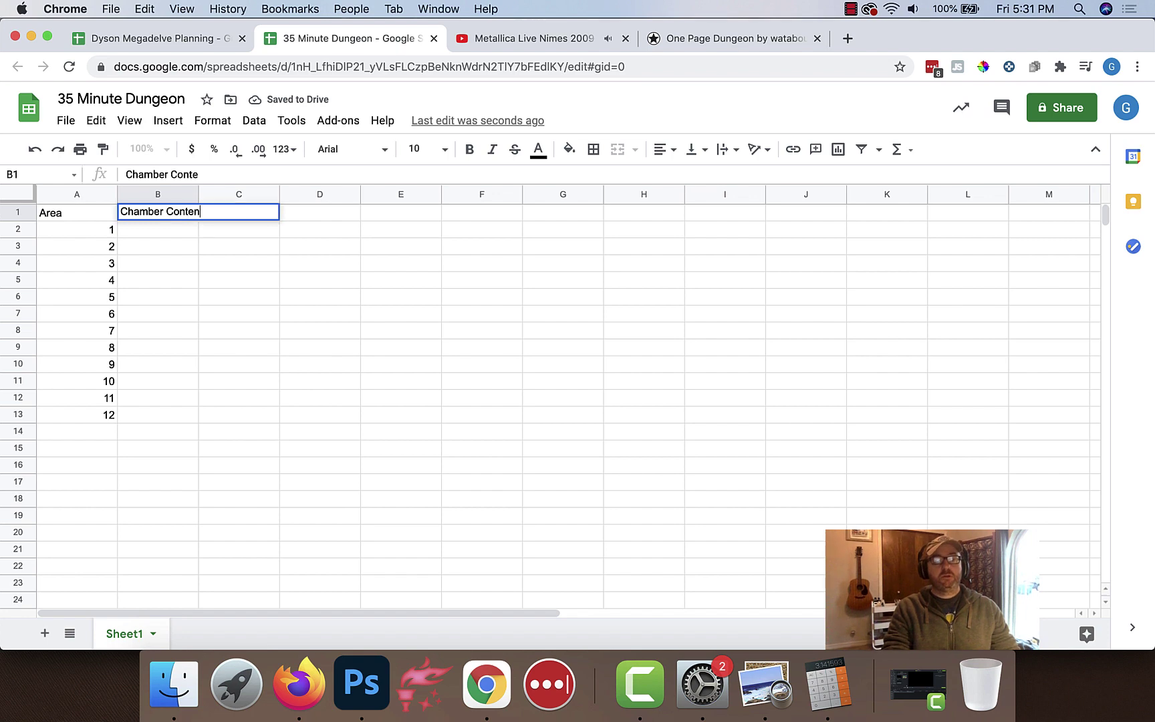
key(Return)
key(Up)
click(239, 212)
text(Encounter)
key(Tab)
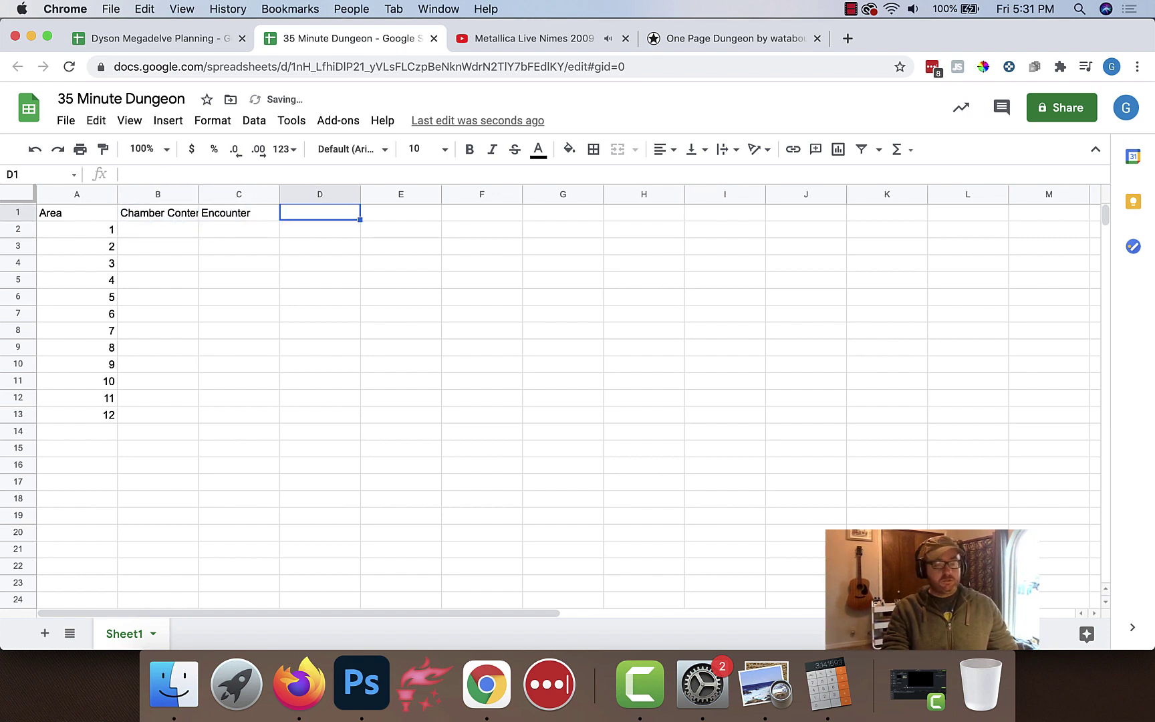
Add the headers "Actual XP", "Multiplier", "Adjusted XP", "Per Character" and "Difficulty" in D1 through H1
text(Actual XP)
key(Tab)
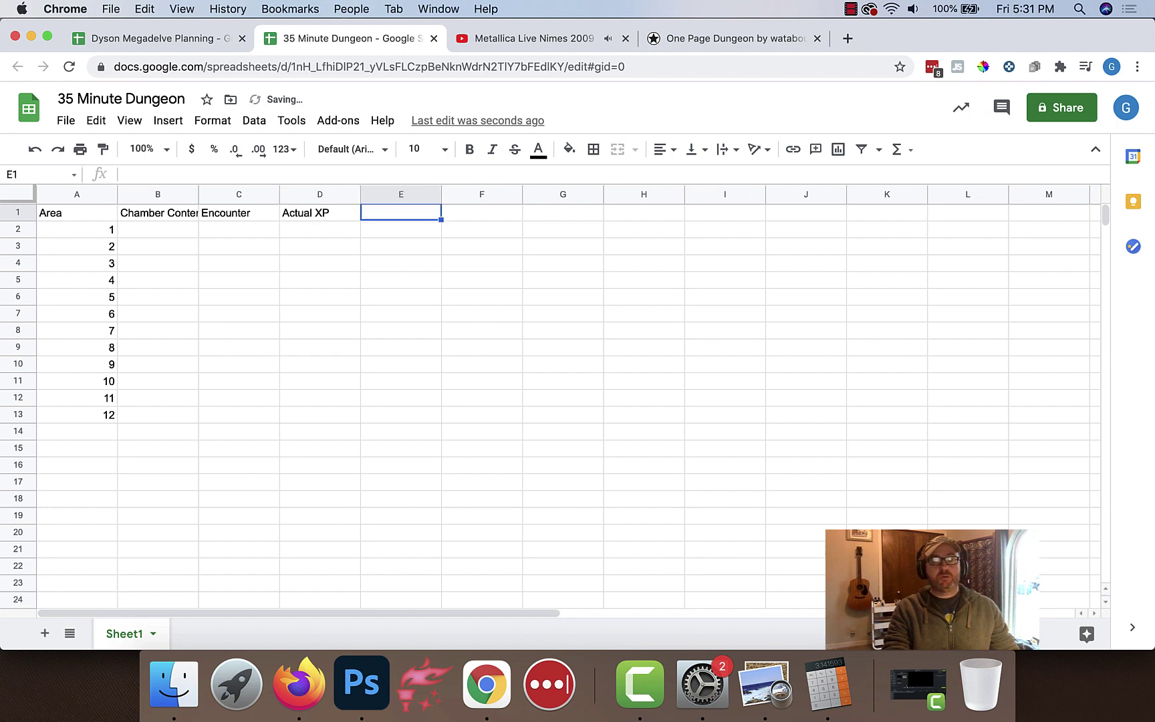
text(Multiplier)
key(Tab)
text(Adjusted XP)
key(Tab)
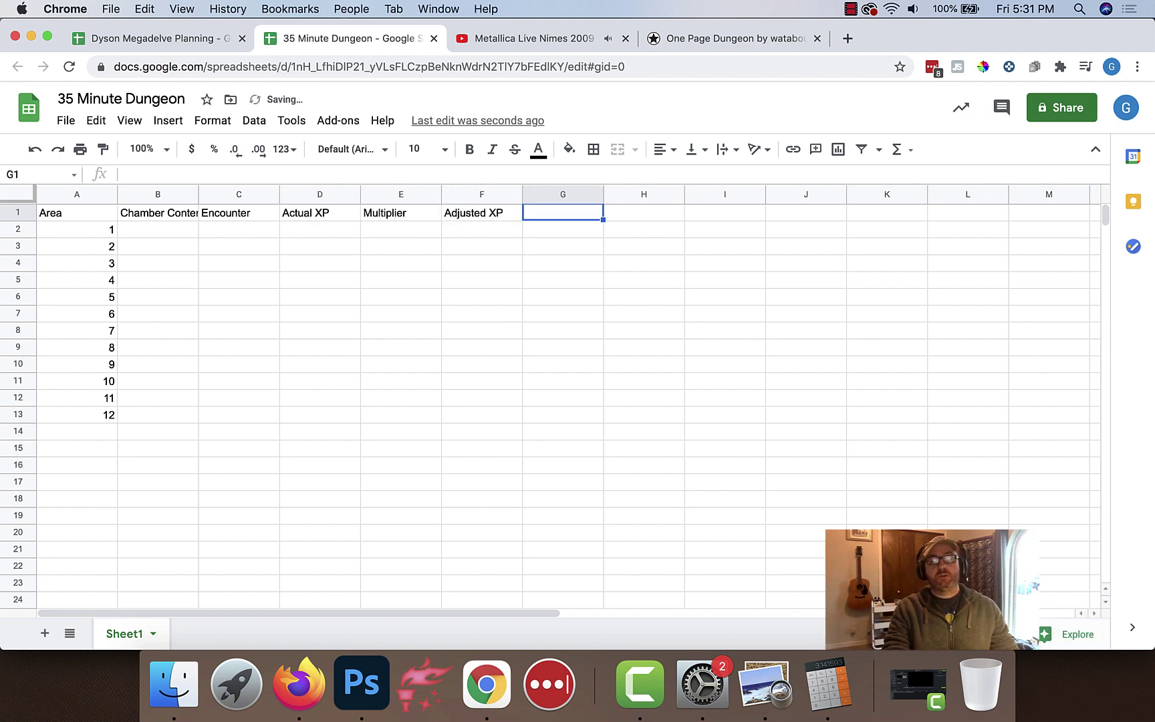
text(Per Charac)
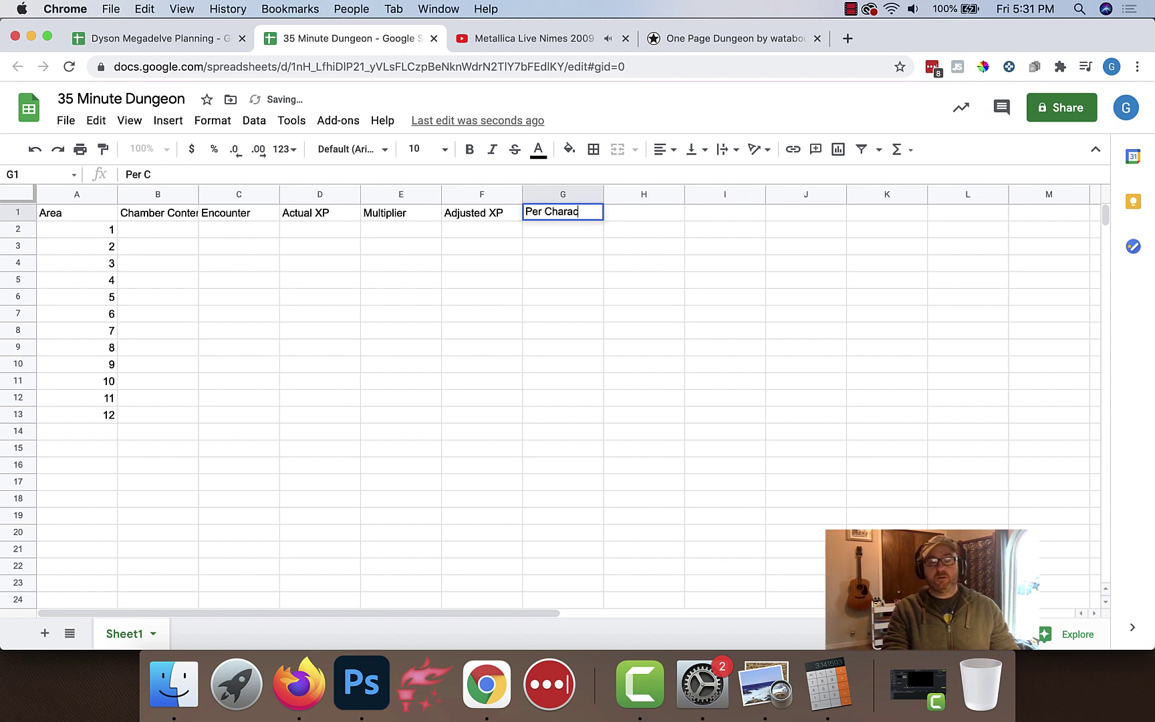
text(t4rr)
key(Tab)
text(Difficulty)
key(Return)
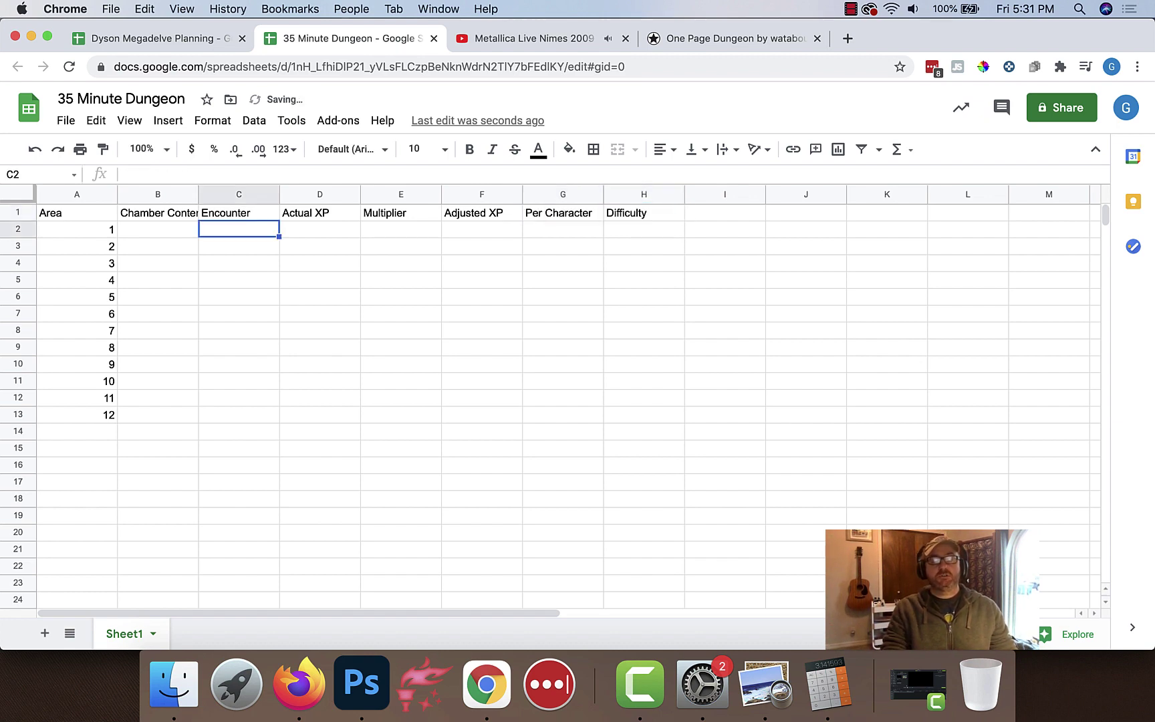
Freeze the header row of the sheet so that one row stays fixed
click(137, 472)
click(84, 471)
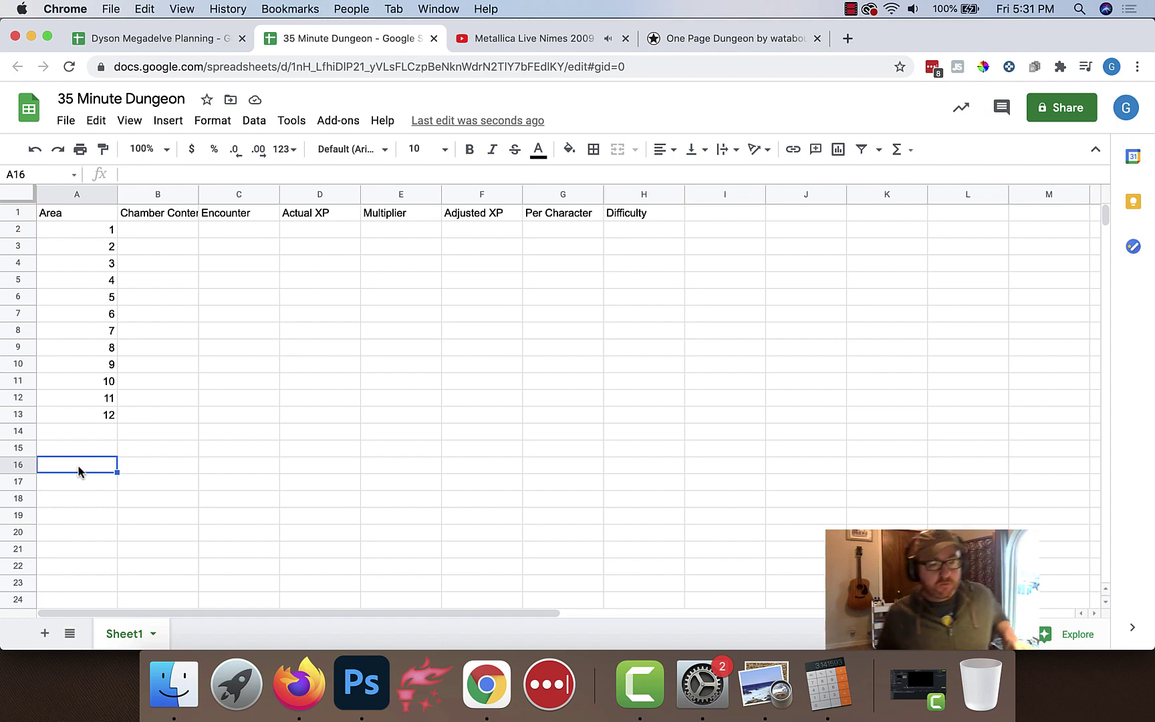
click(18, 212)
click(129, 120)
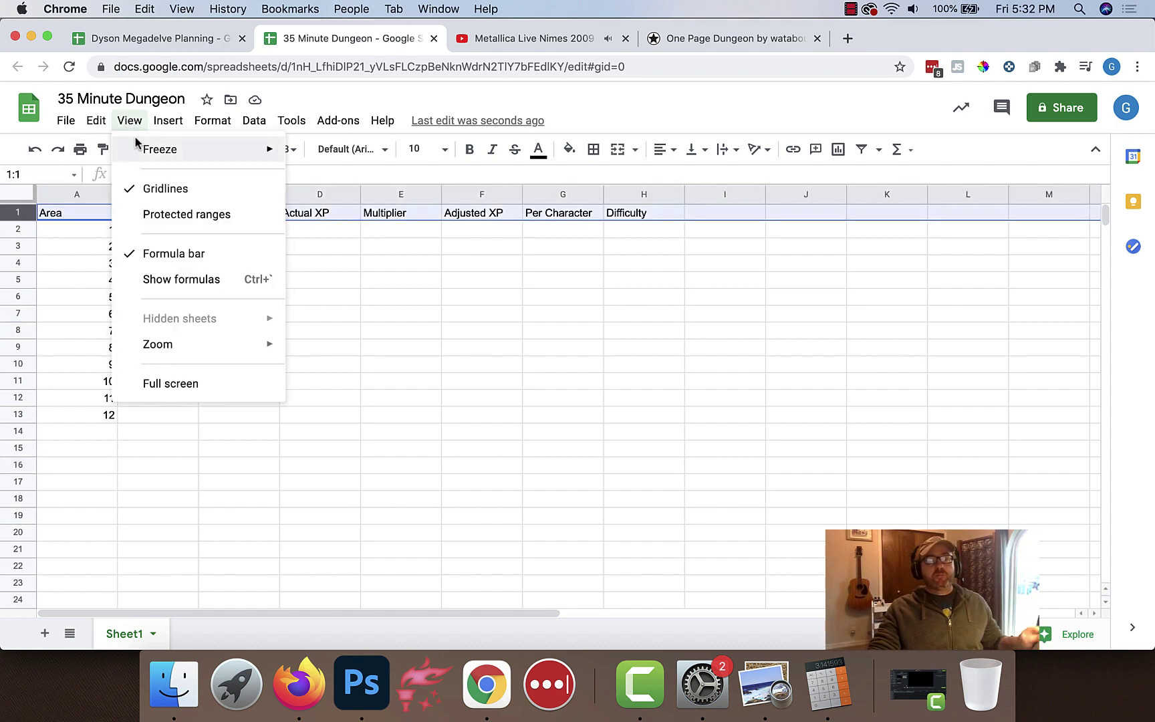
mouse_move(186, 162)
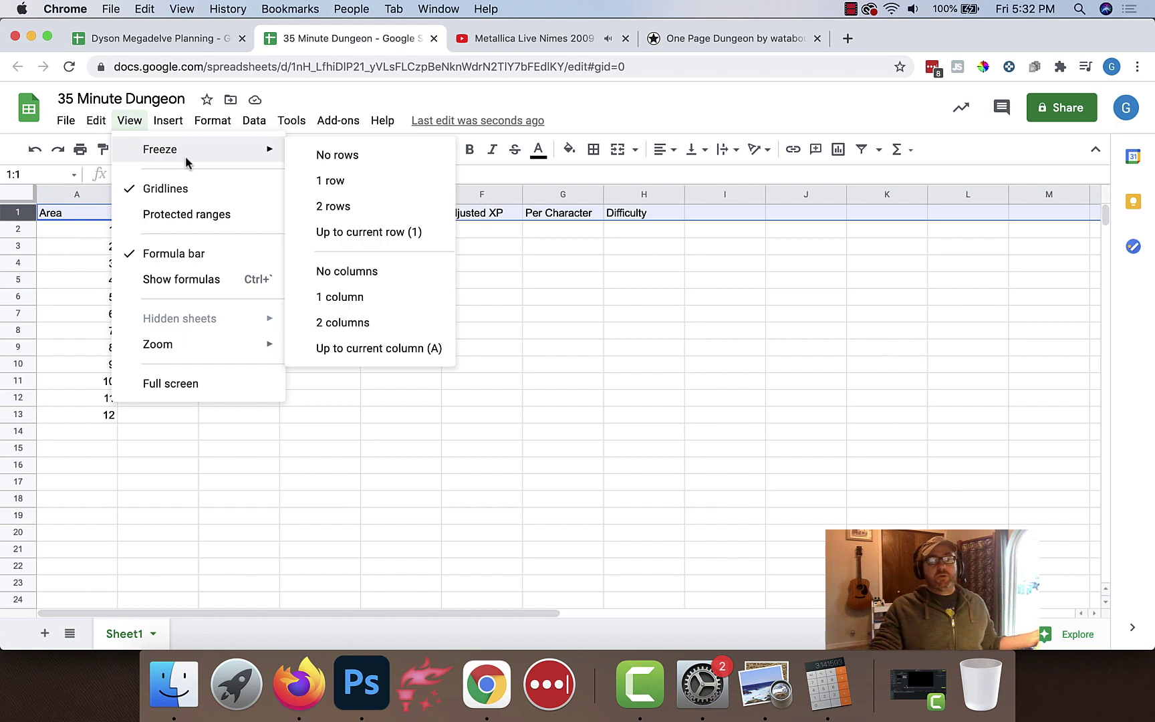
click(349, 187)
click(282, 267)
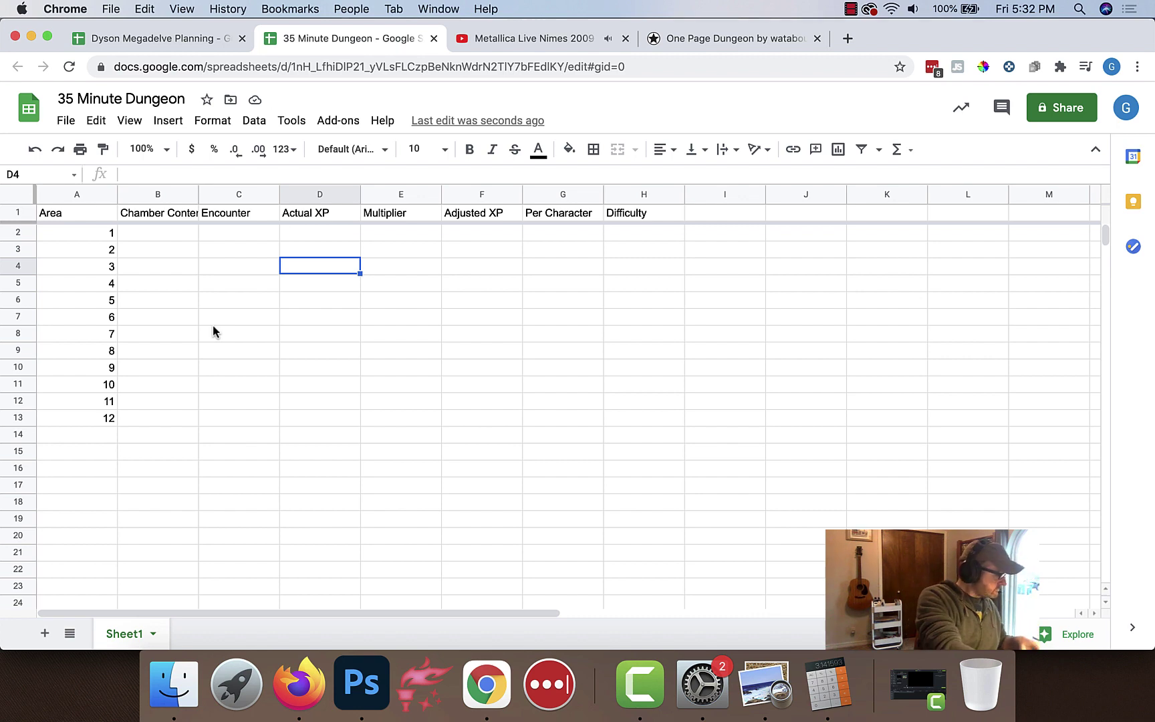
Insert a new column before Chamber Contents and give it the header "Random"
click(156, 194)
right_click(158, 195)
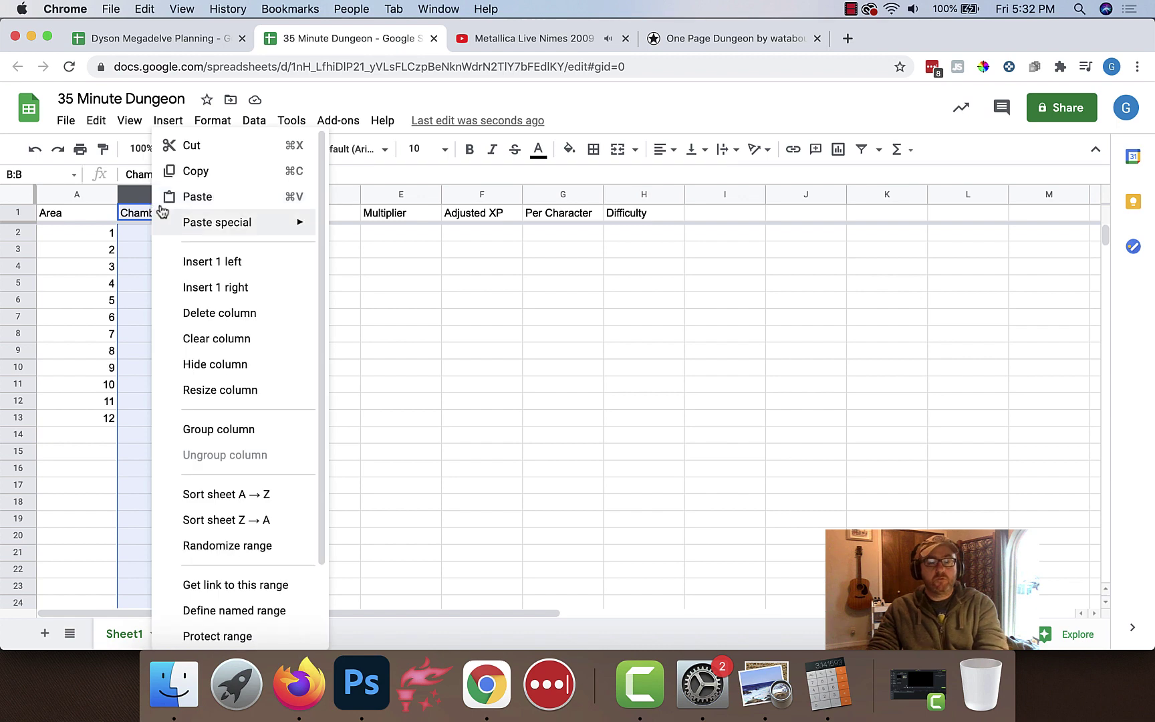
click(241, 267)
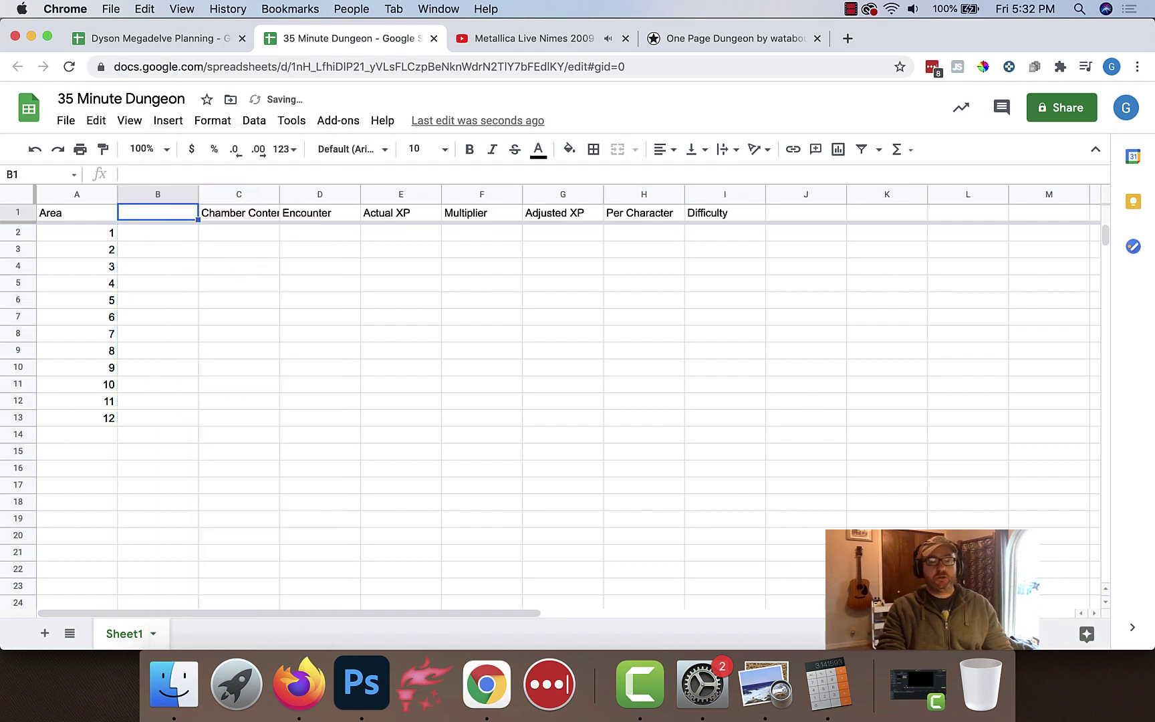
text(Random)
key(Return)
Enter the formula =randbetween(1,100) in B2 and copy it down through B13
text(=randbe)
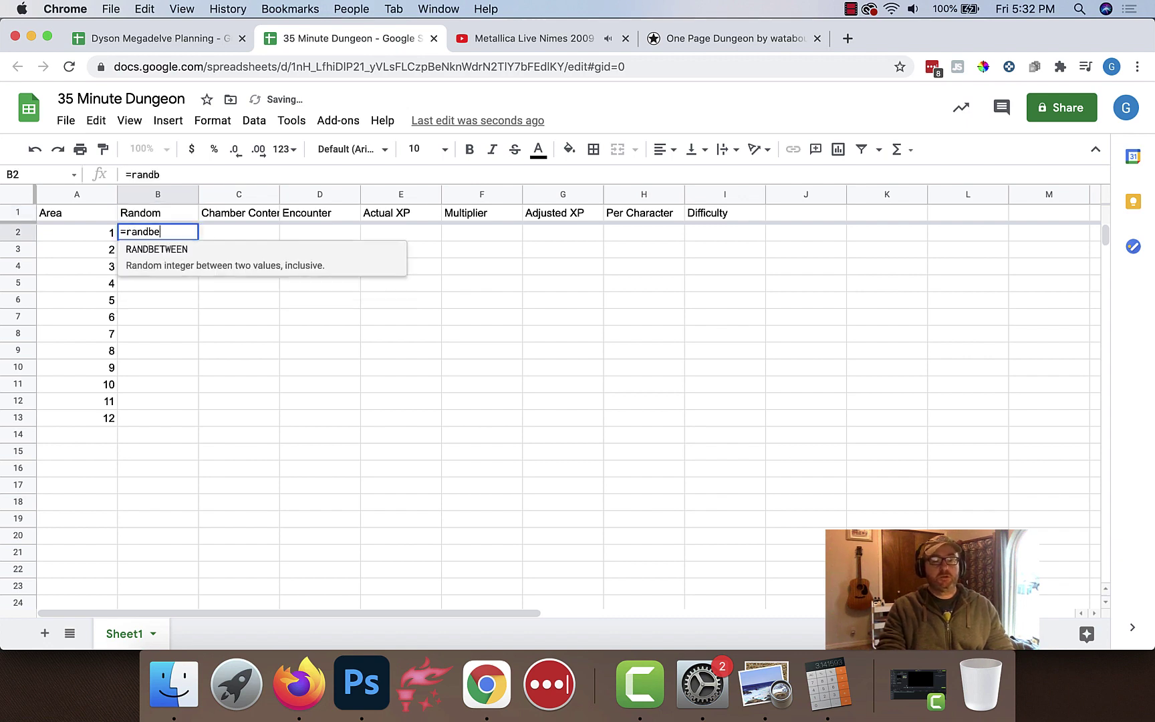
text(tween(1,100)
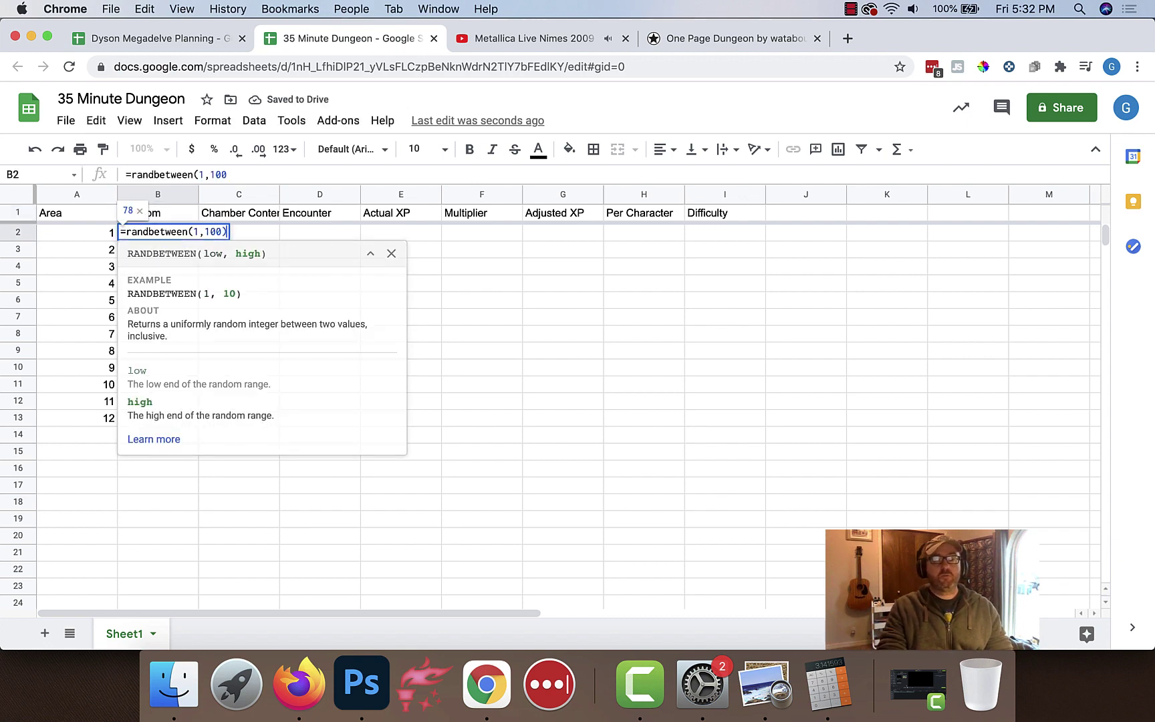
key(Return)
key(Up)
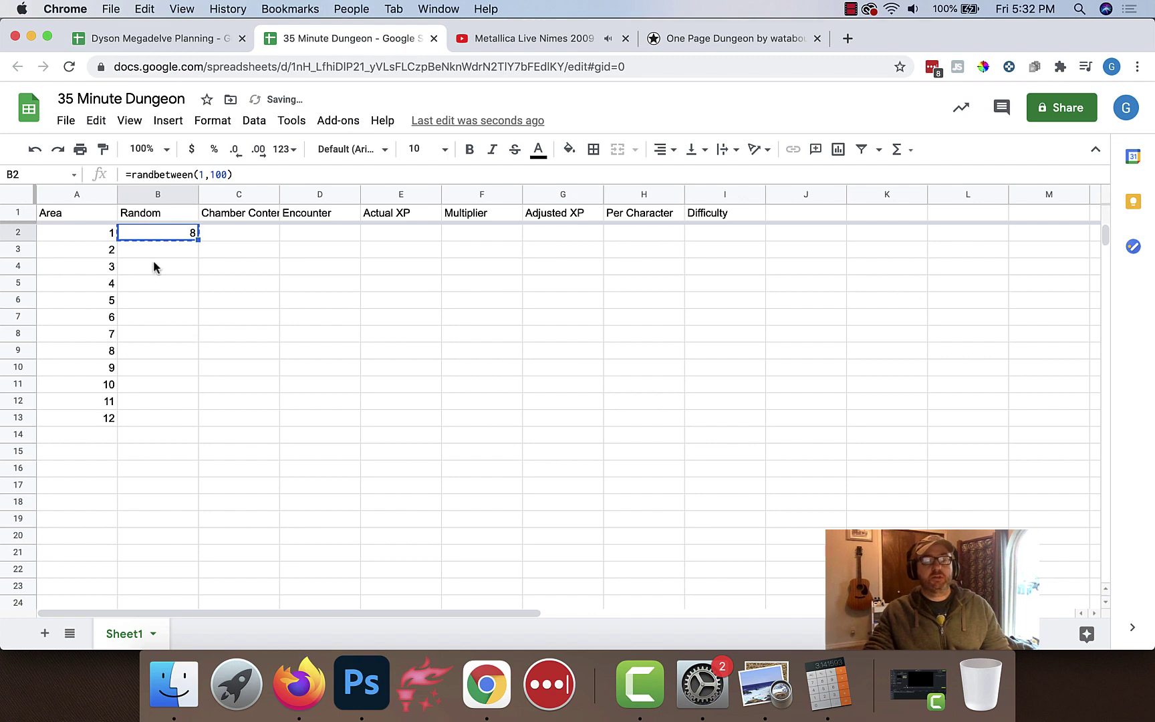
drag(156, 250, 145, 420)
key(cmd+v)
Replace the random-number formulas in B2:B13 with their fixed values
click(163, 194)
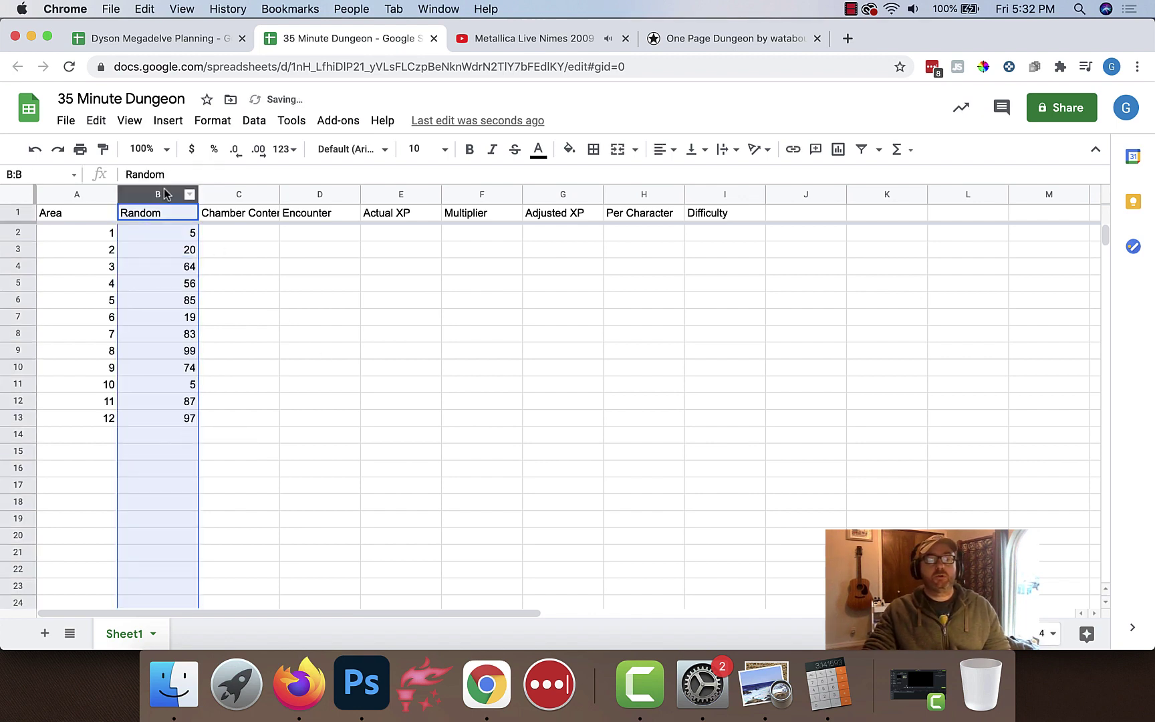
drag(164, 233, 166, 419)
key(cmd+x)
right_click(171, 241)
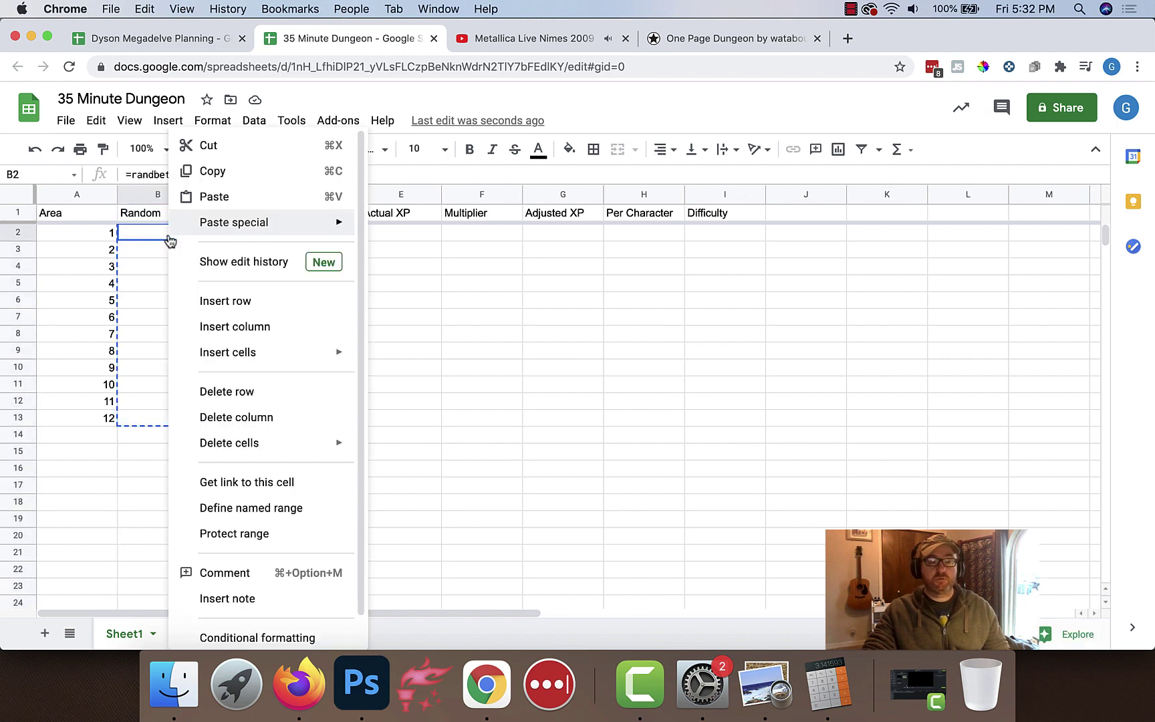
mouse_move(281, 222)
click(452, 229)
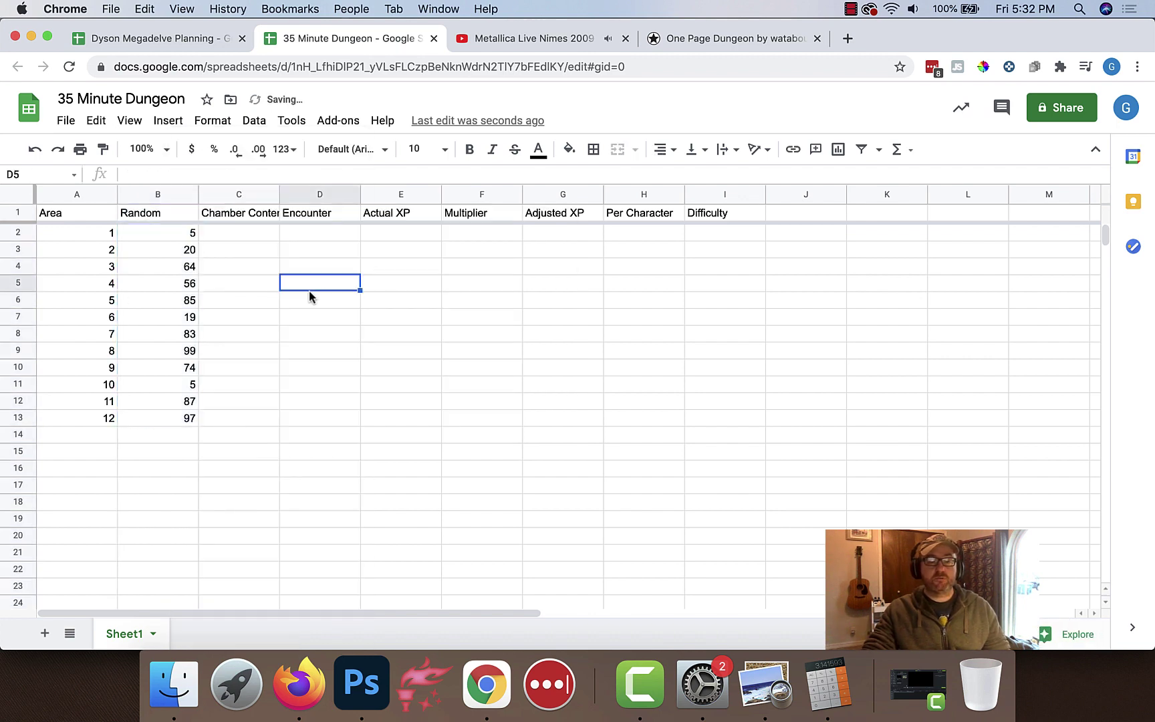
Enter "Dominant" as the chamber contents of area 1 and copy it to area 10
click(248, 238)
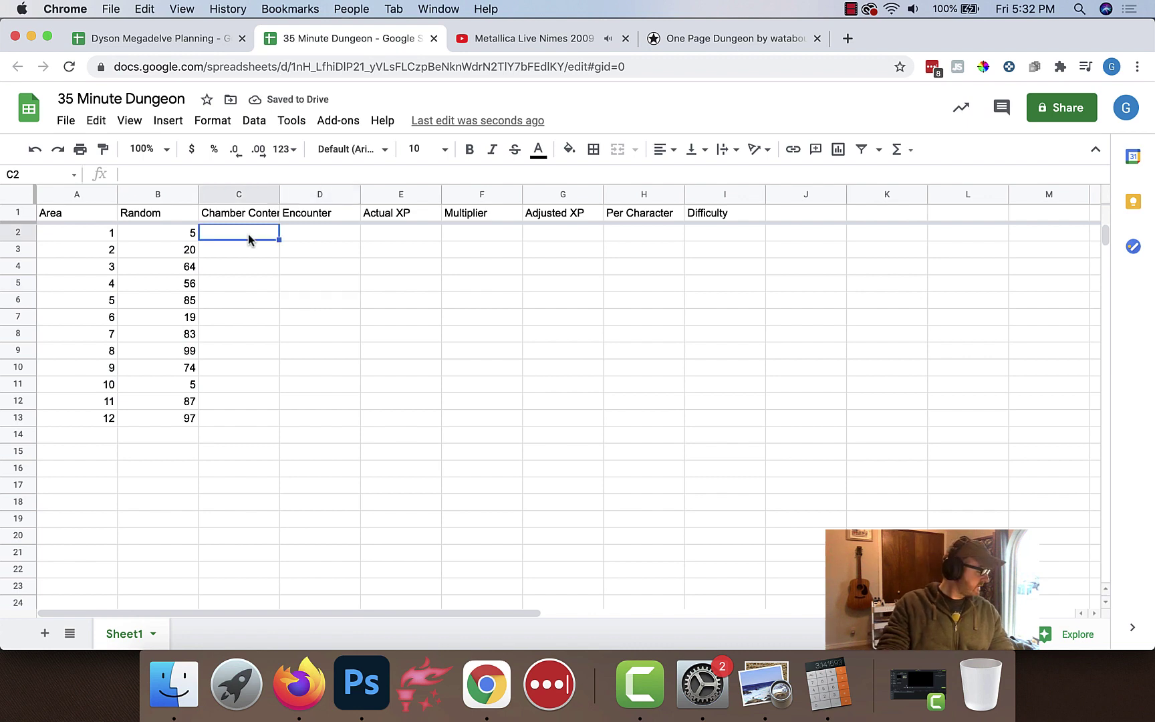
text(Dominant)
key(Return)
key(Up)
key(ctrl+c)
click(225, 383)
key(super+v)
Fill in the chamber contents of areas 2 to 5 as "Pet/Ally", "Trap", "Hazard with Treasure" and "Empty room"
click(229, 252)
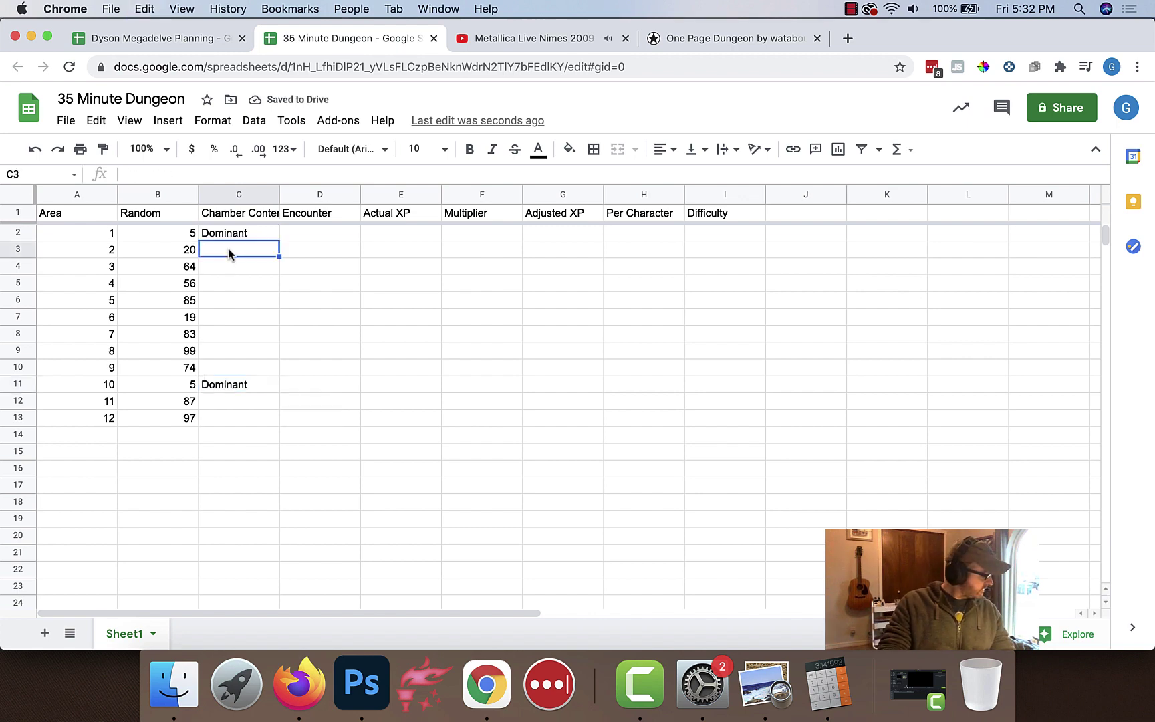
text(Pet/Ally)
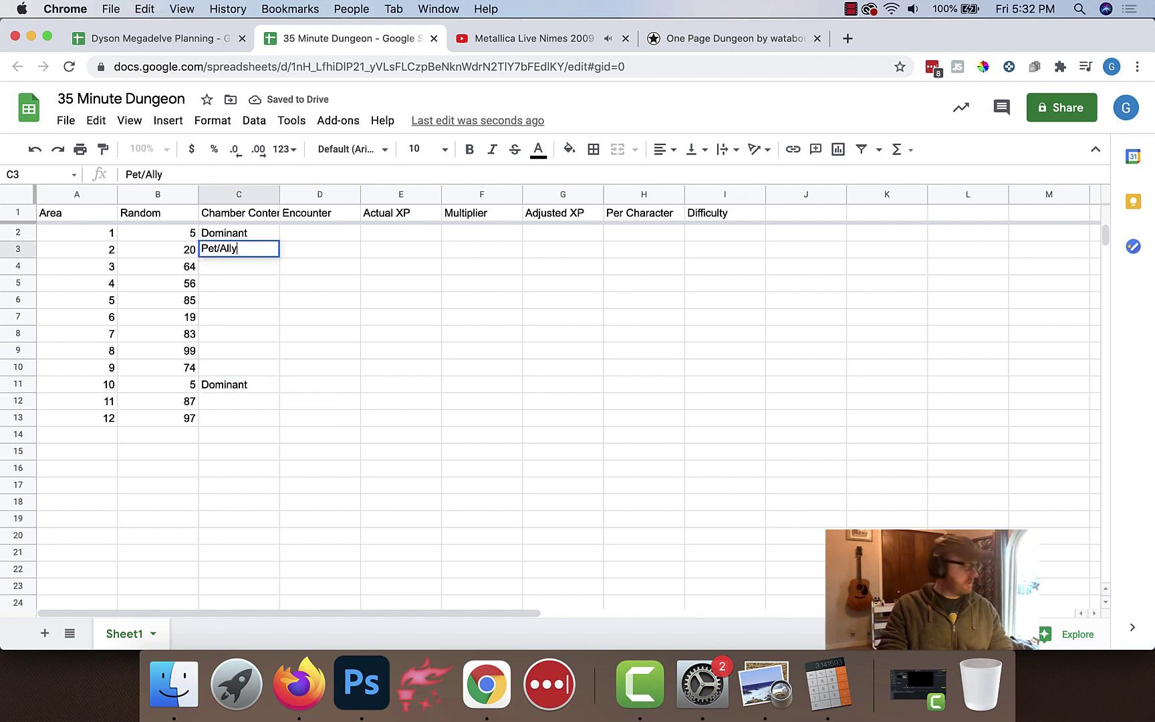
key(Return)
text(Trap)
key(Return)
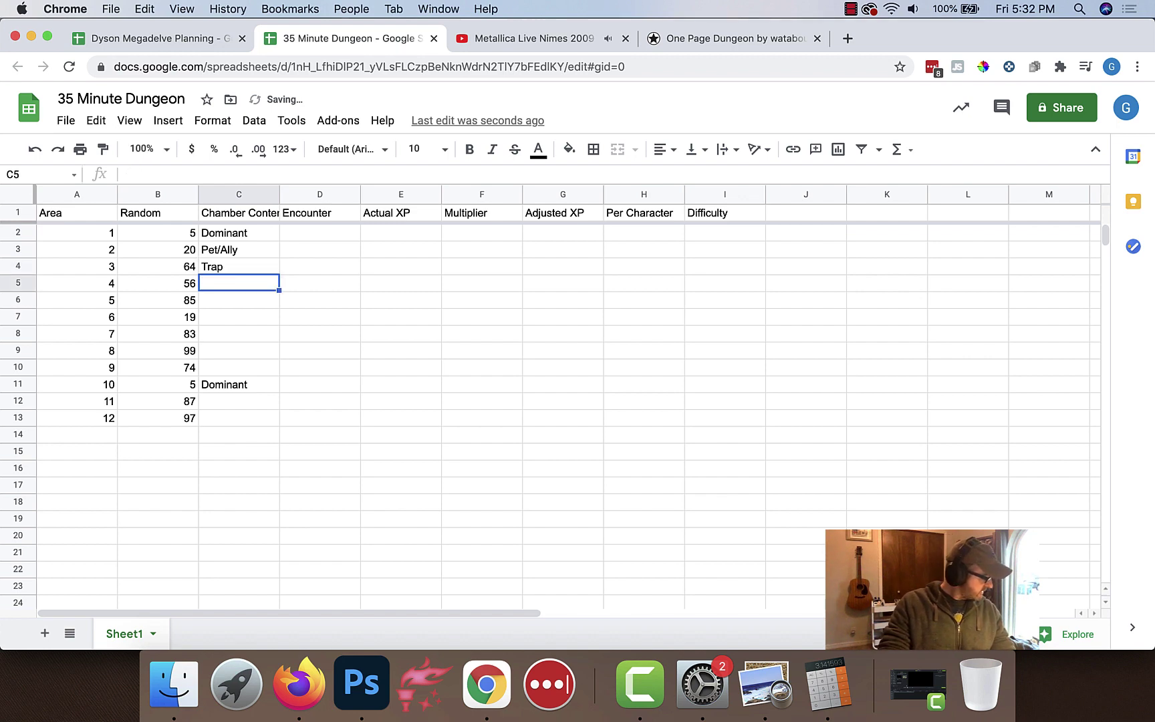
text(Hazard with Tr)
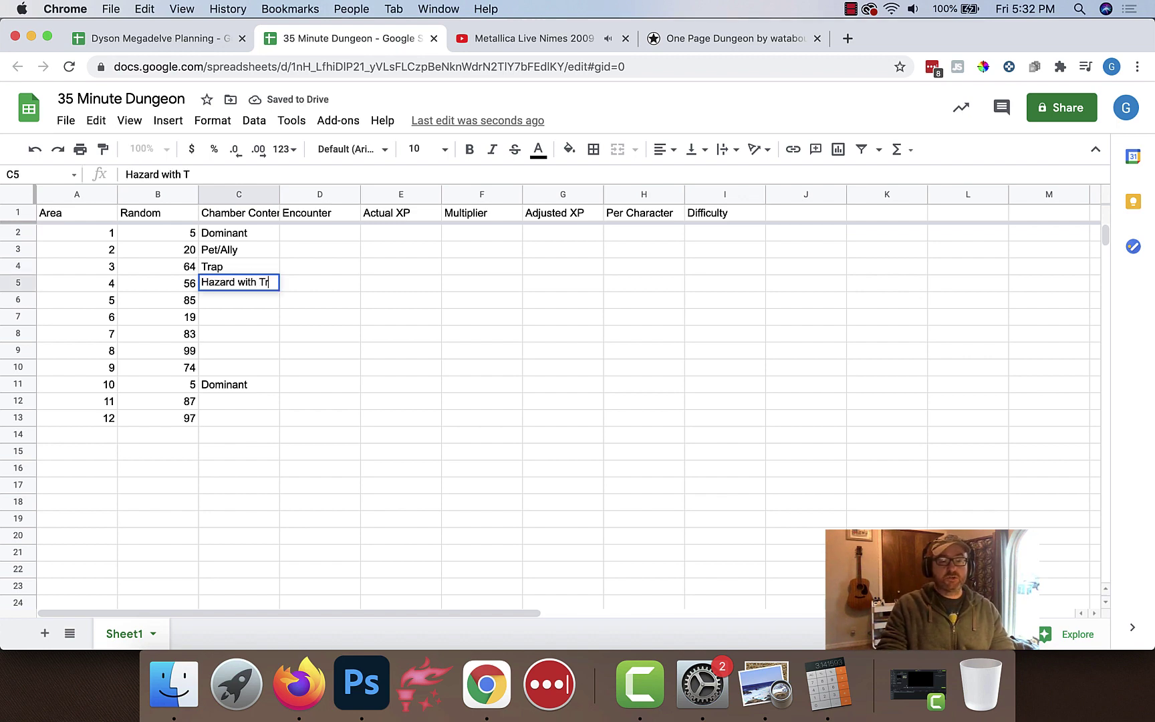
text(easure)
key(Return)
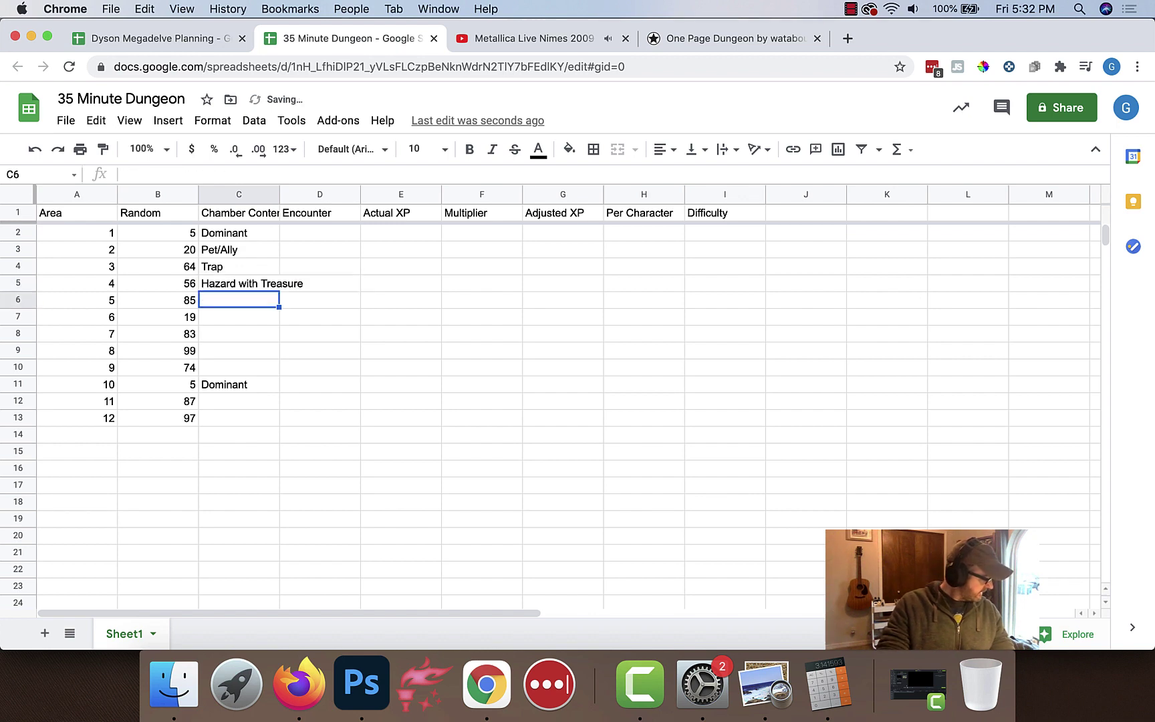
text(Empty room)
key(Return)
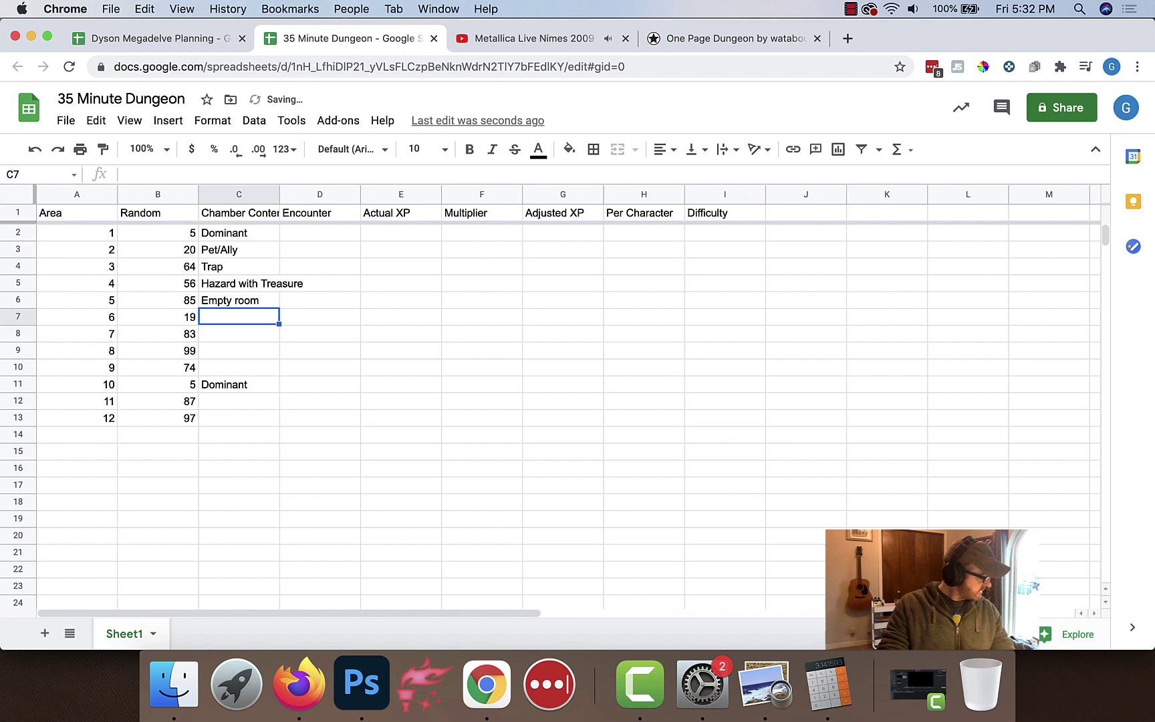
Fill in the chamber contents of areas 6 and 7 as "Pet/ally" and "Empty room"
text(Pet/ally)
key(Return)
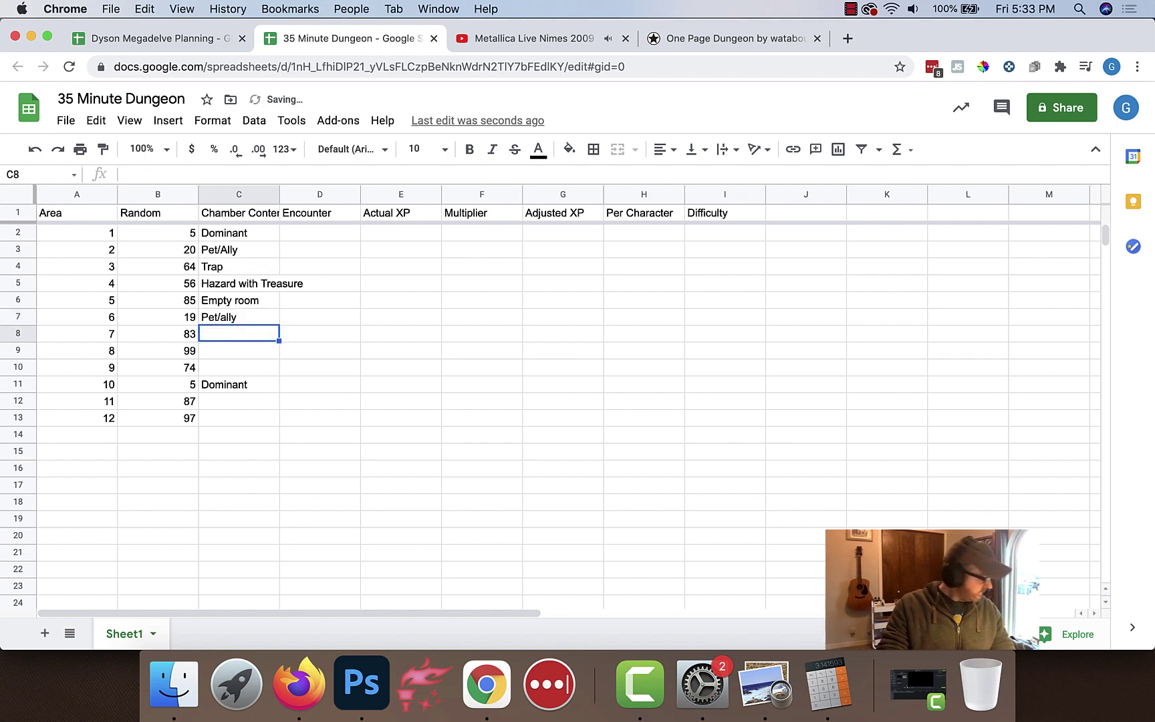
text(Empty room)
key(Return)
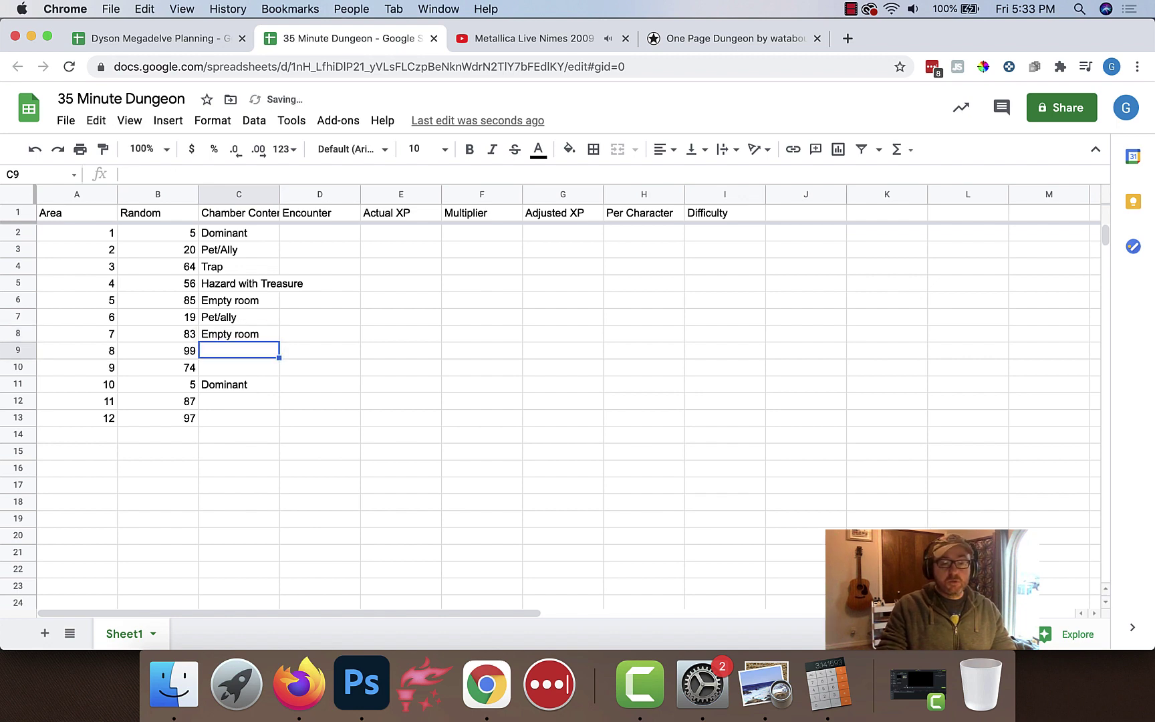
Copy the "Empty room" entry from area 7 to area 11
key(Up)
key(cmd+c)
key(Down)
key(Down)
key(Down)
key(Down)
key(cmd+v)
Enter "Treasure" as the chamber contents of area 8 and copy it to area 12
key(Up)
click(239, 350)
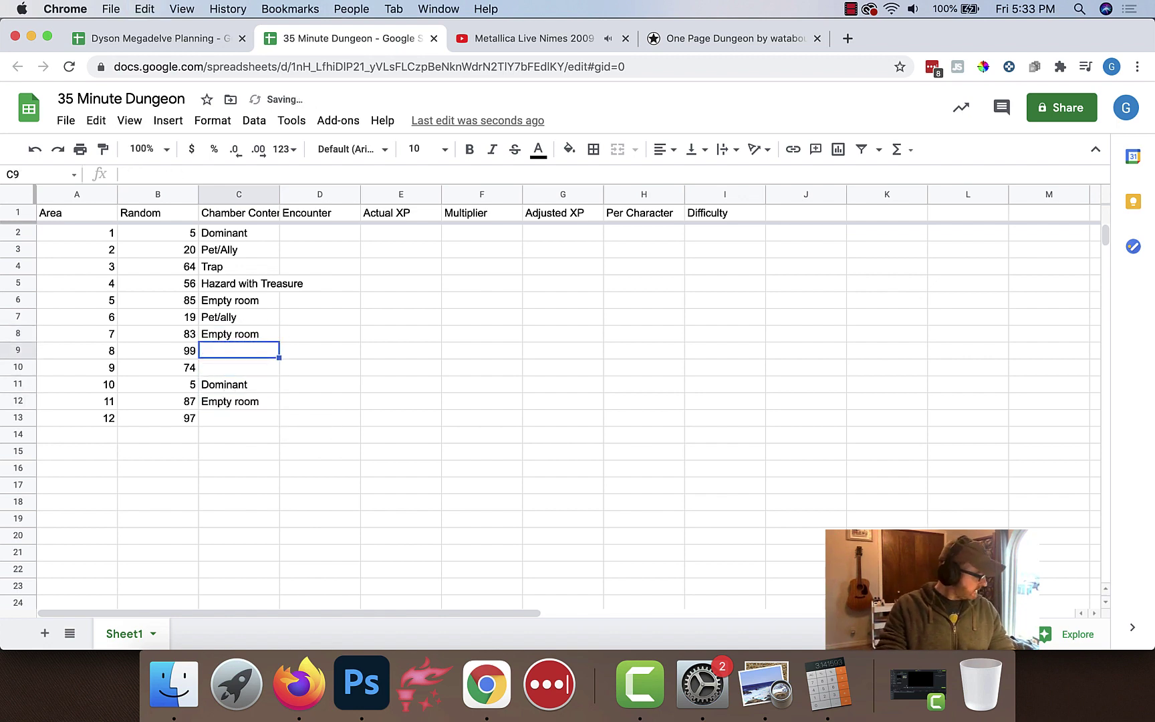
text(Treasure)
key(Return)
key(Up)
key(cmd+c)
key(Down)
key(Down)
key(Down)
key(Down)
key(super+v)
Enter "Trap with Treasure" as the chamber contents of area 9
key(Up)
key(Up)
key(Up)
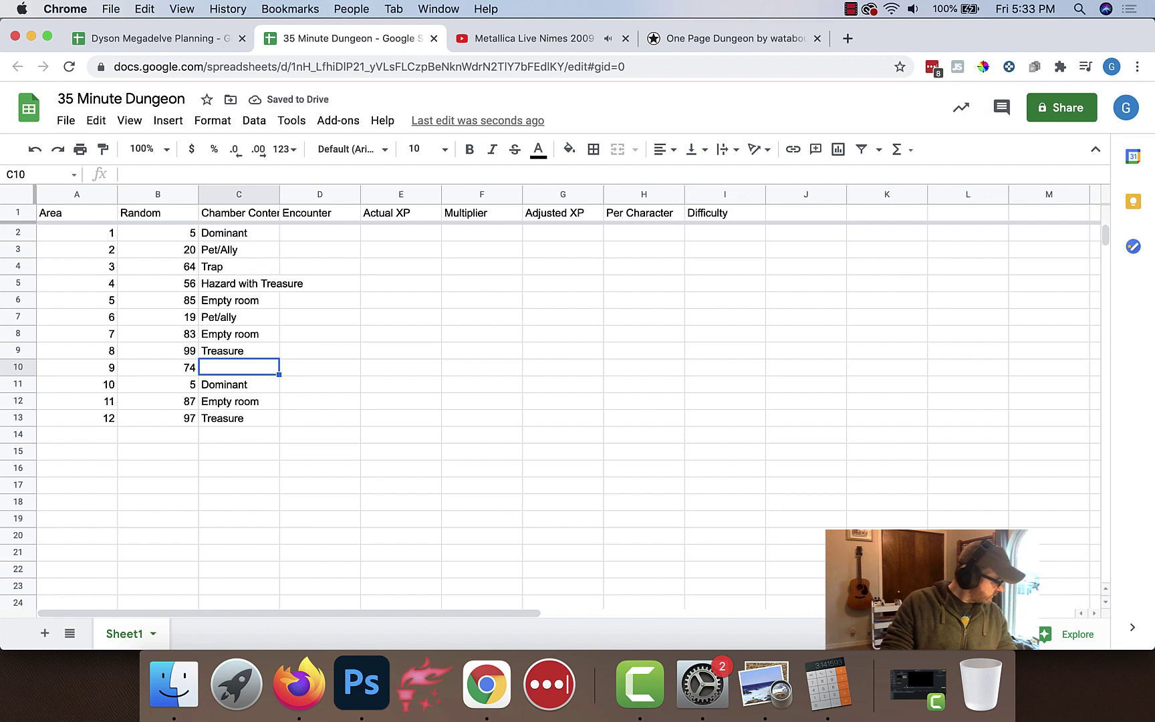
text(Trap with Treasure)
key(Return)
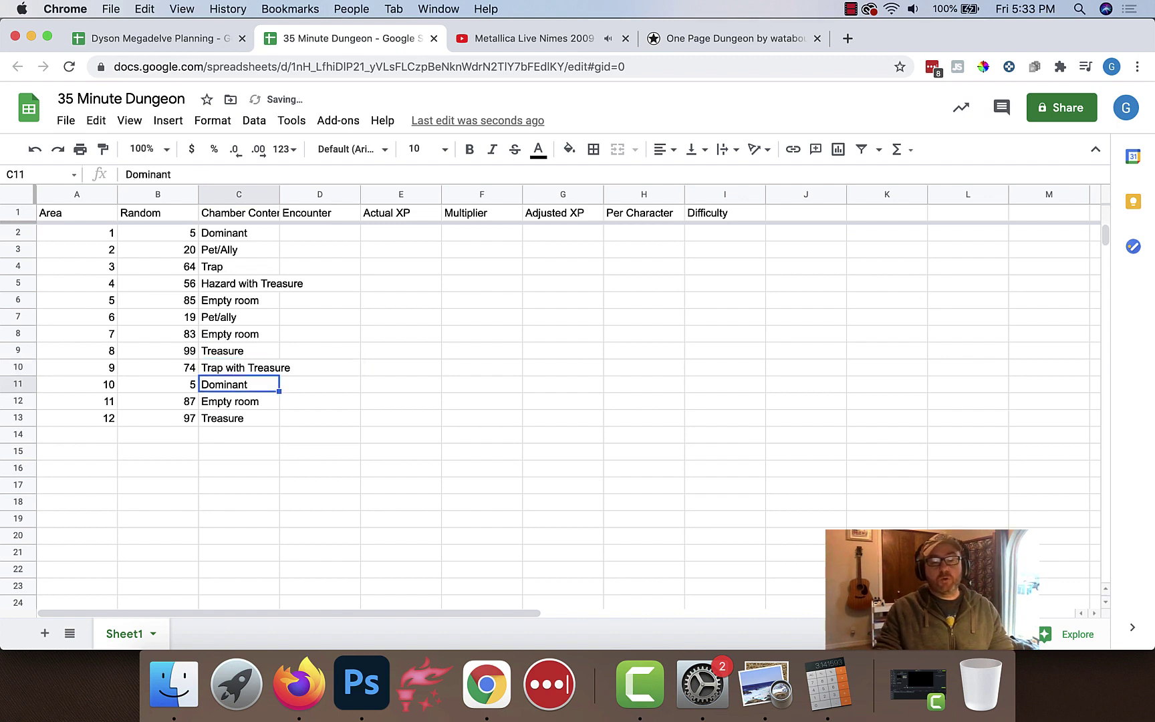
Widen the Chamber Contents column until its longest entry fits
click(244, 194)
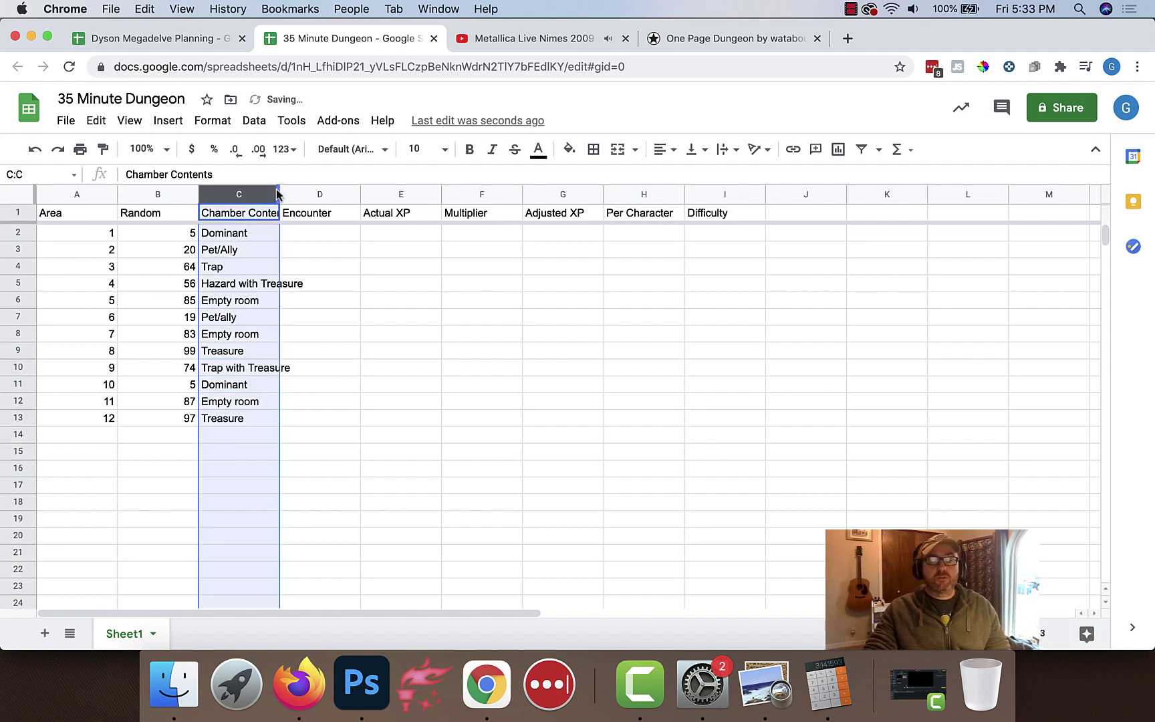
drag(278, 194, 307, 194)
click(452, 354)
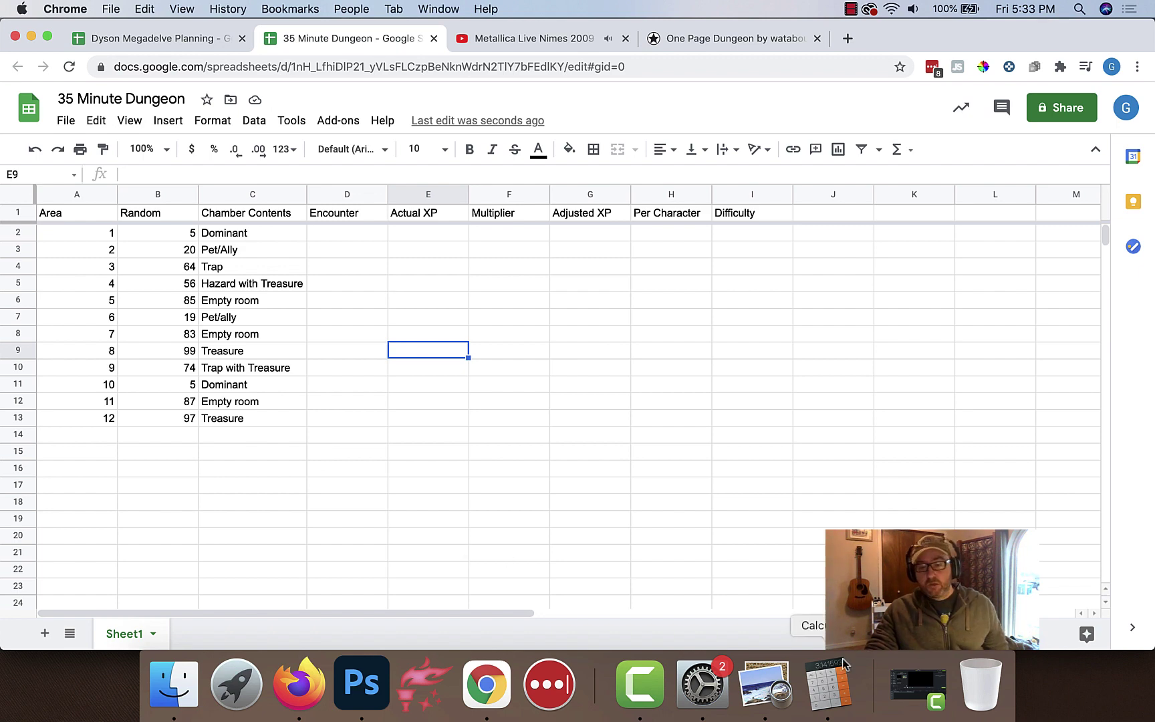
Multiply 5 by 300 in Calculator and enter 1500 as the XP budget in E15
click(829, 683)
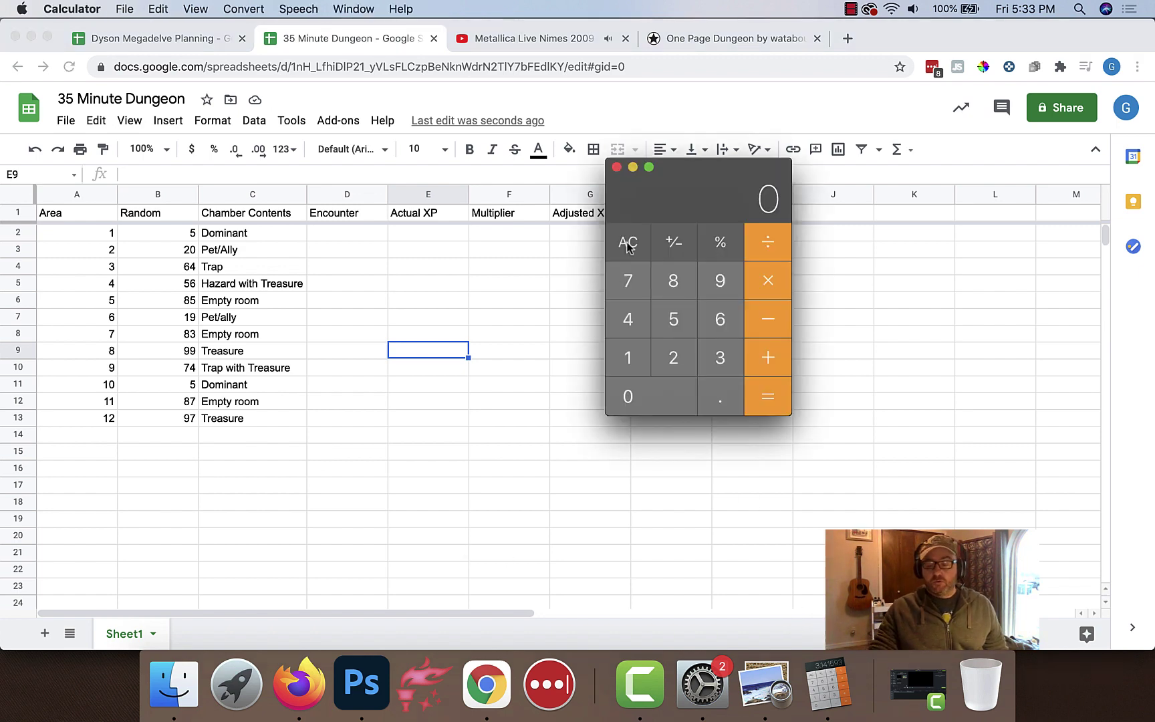
key(5)
key(asterisk)
text(300)
key(Return)
click(386, 448)
click(430, 452)
text(1500)
key(Return)
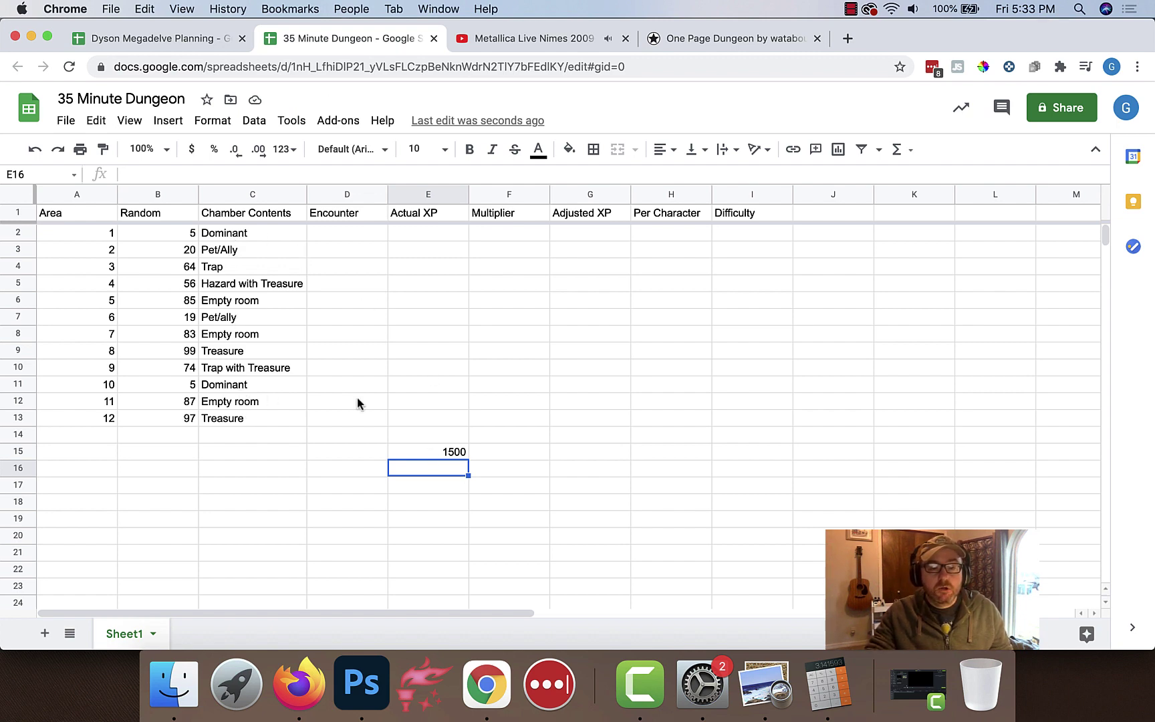
click(522, 441)
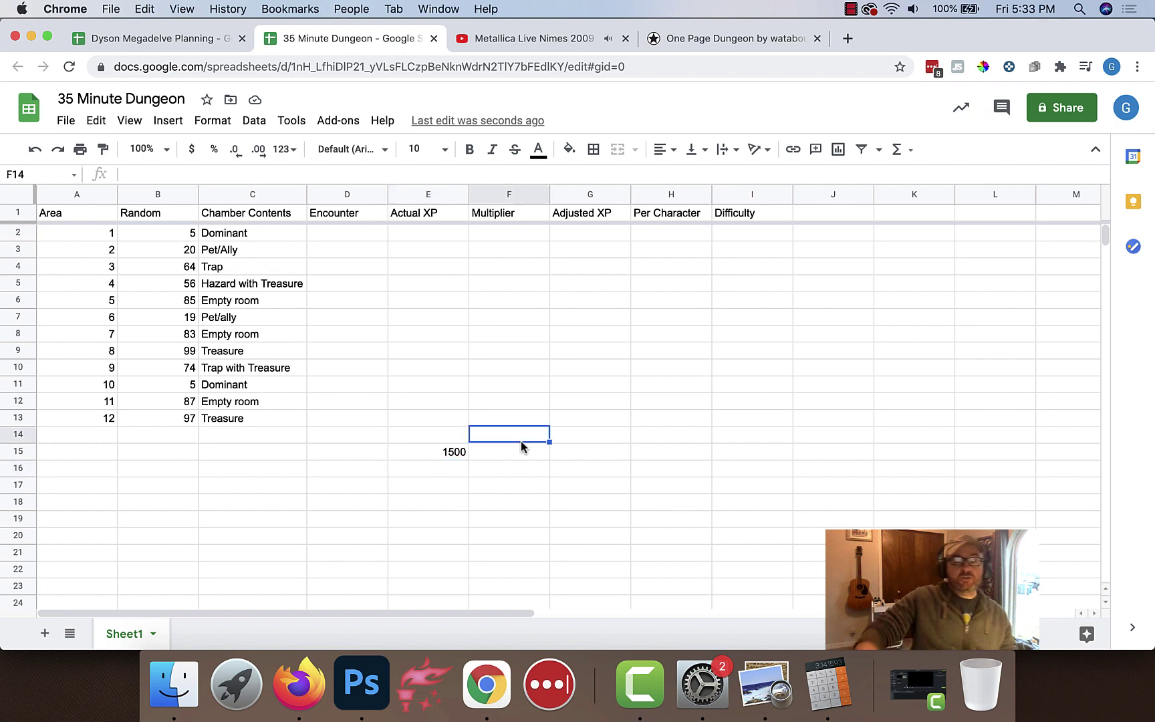
click(242, 238)
click(245, 250)
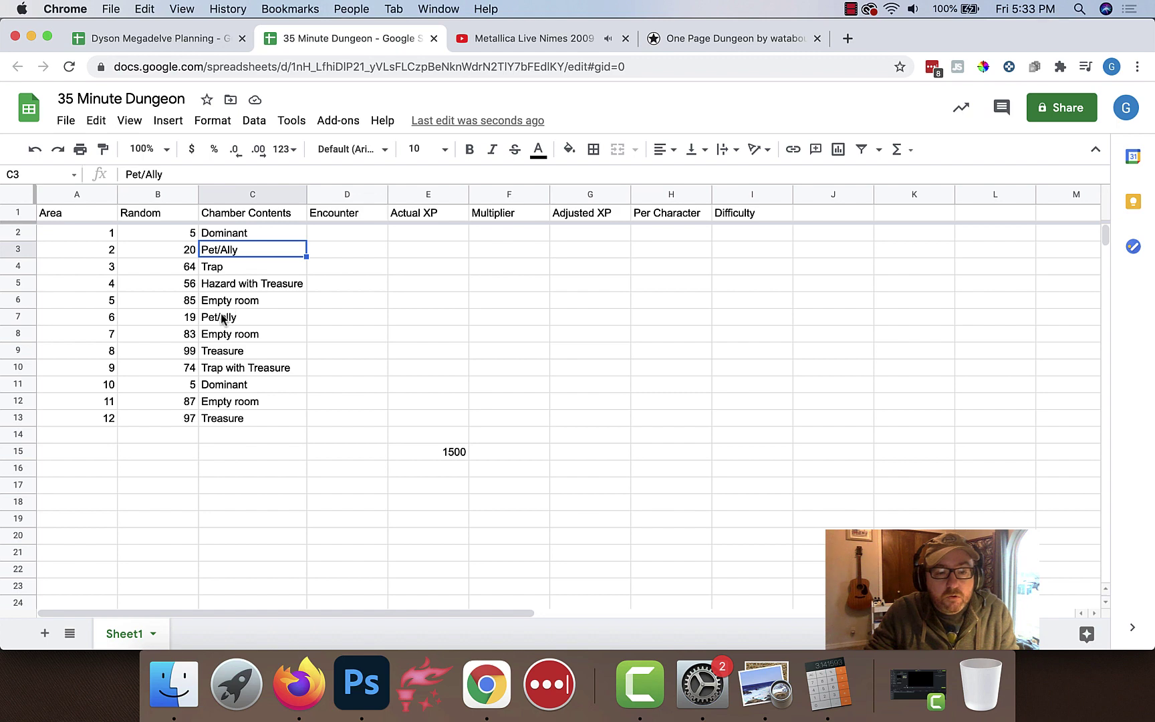
click(223, 317)
click(236, 388)
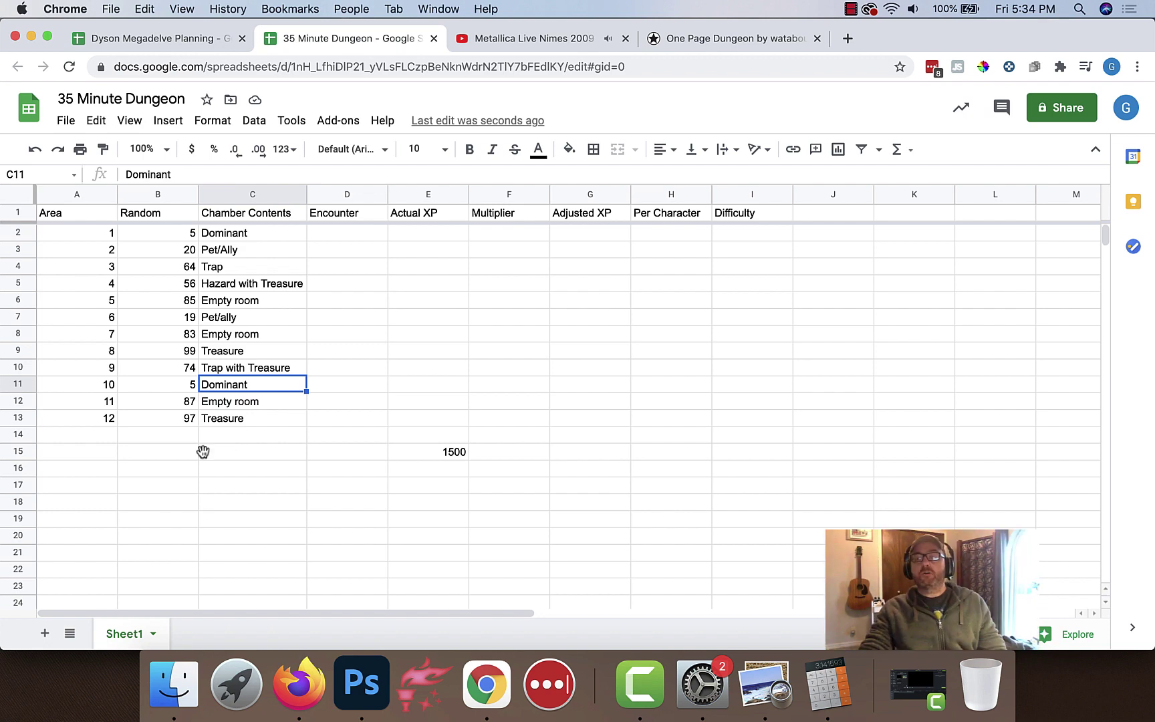
Open the donjon website in a new tab and go to its D&D 5e monster list
click(849, 39)
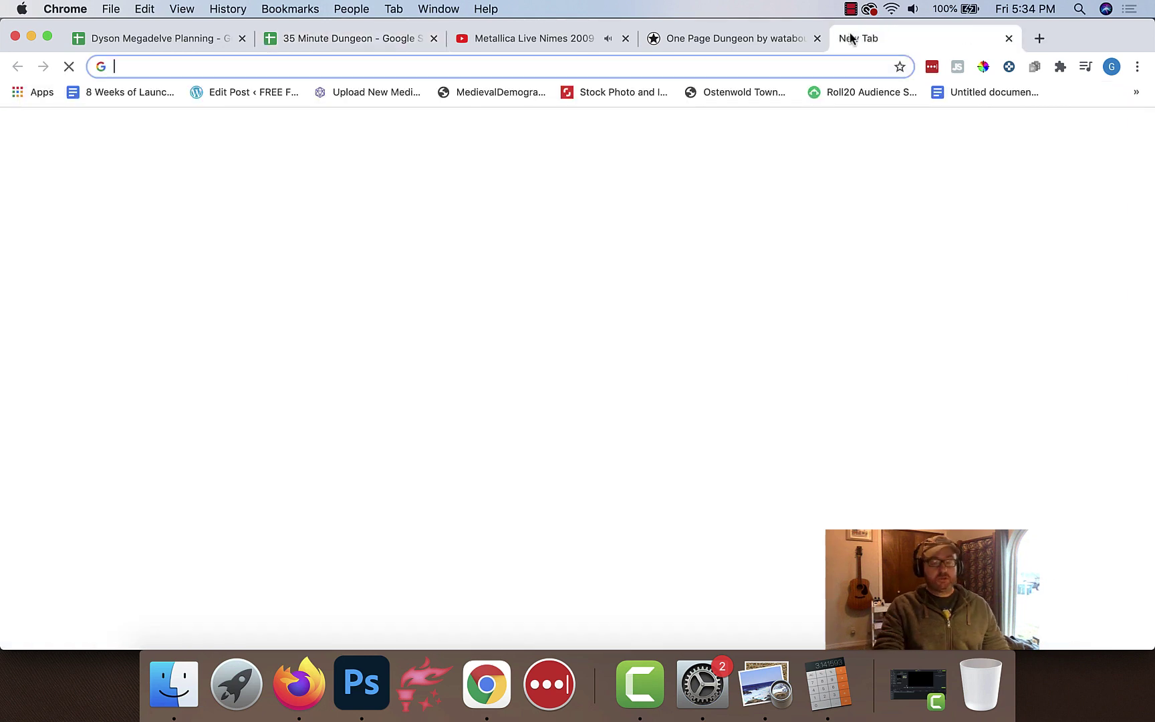
text(don)
key(Return)
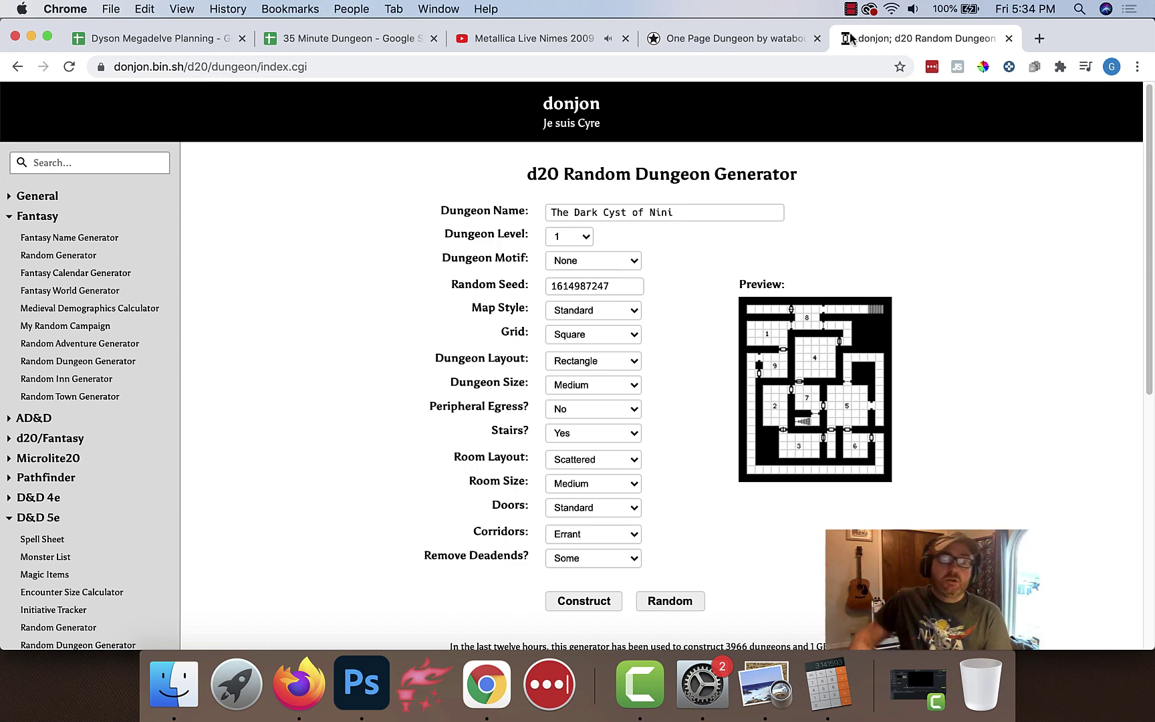
scroll(123, 476, down, 2)
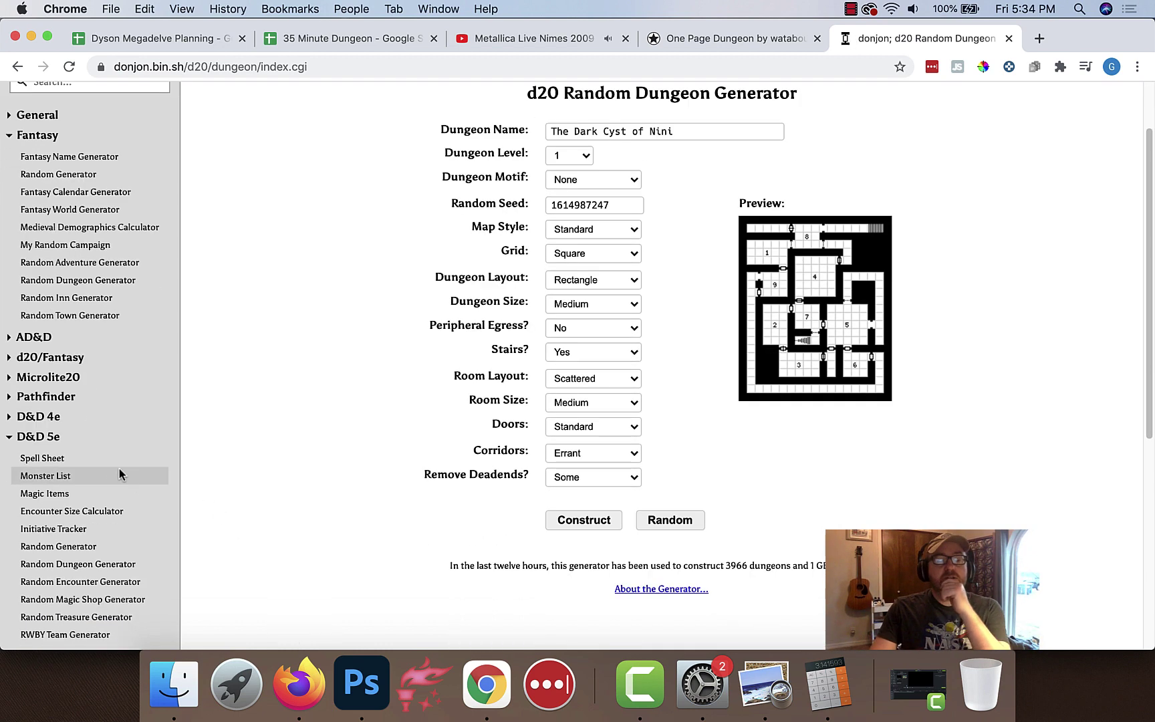
click(60, 471)
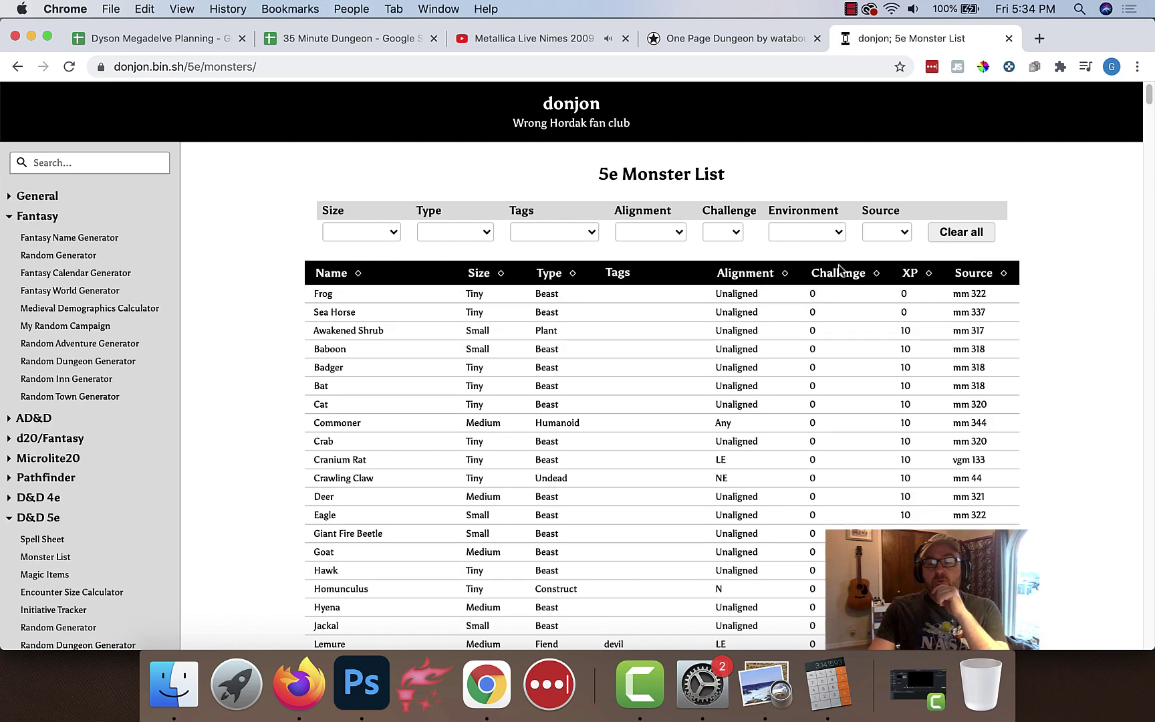
Filter the 5e monster list to the source mm and the type Humanoid
click(886, 232)
click(888, 248)
scroll(637, 400, down, 2)
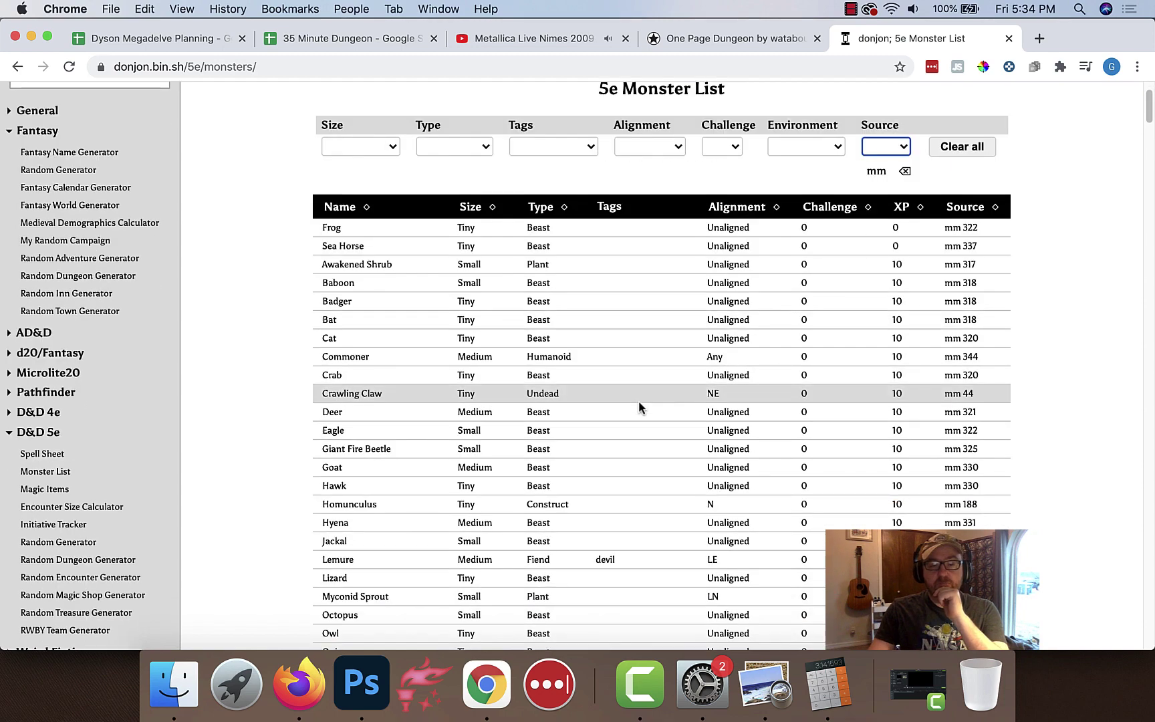
scroll(639, 403, down, 10)
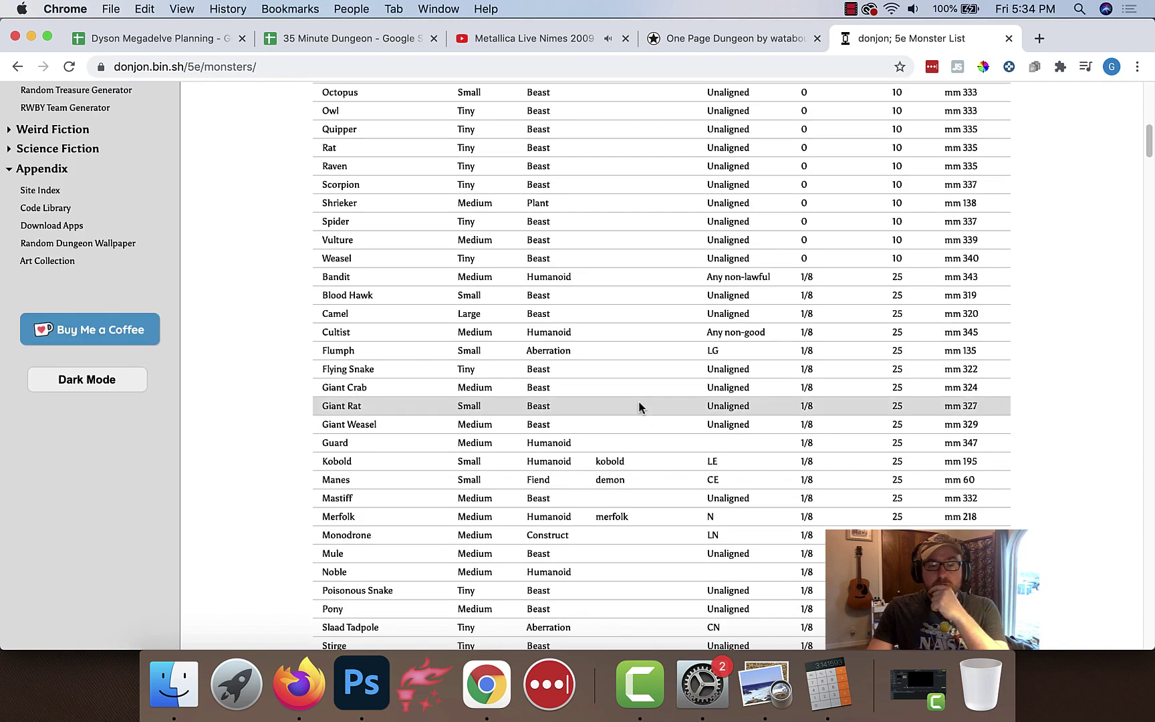
scroll(639, 405, down, 2)
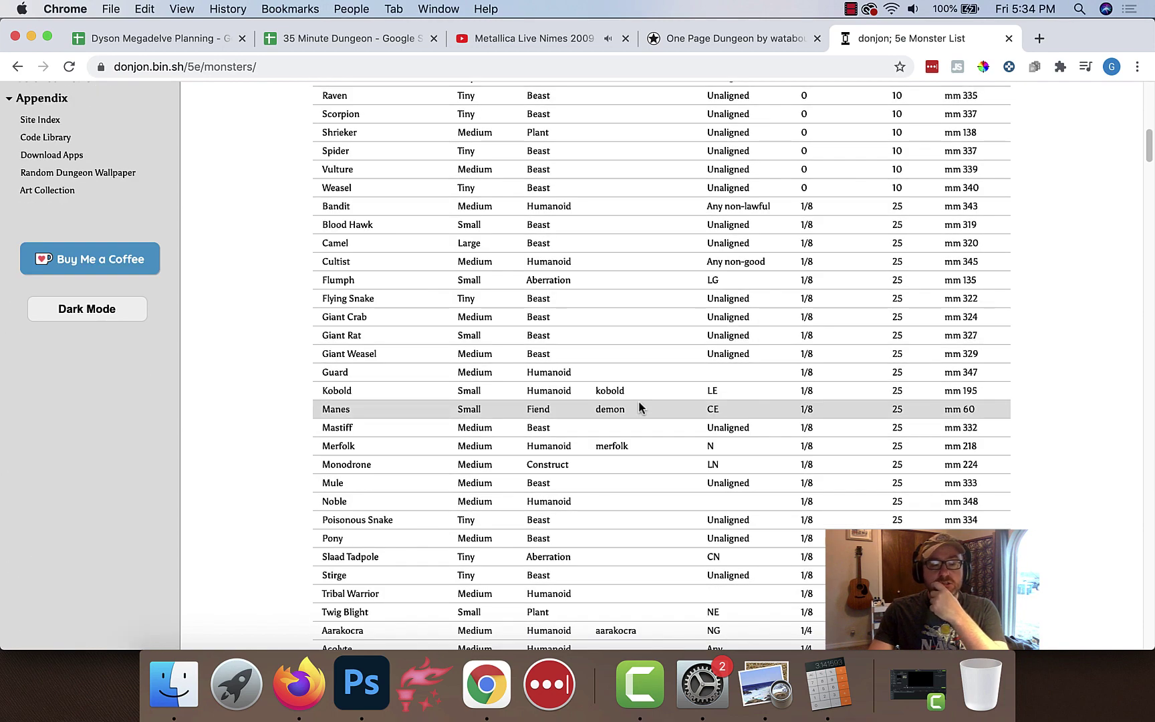
scroll(638, 400, up, 15)
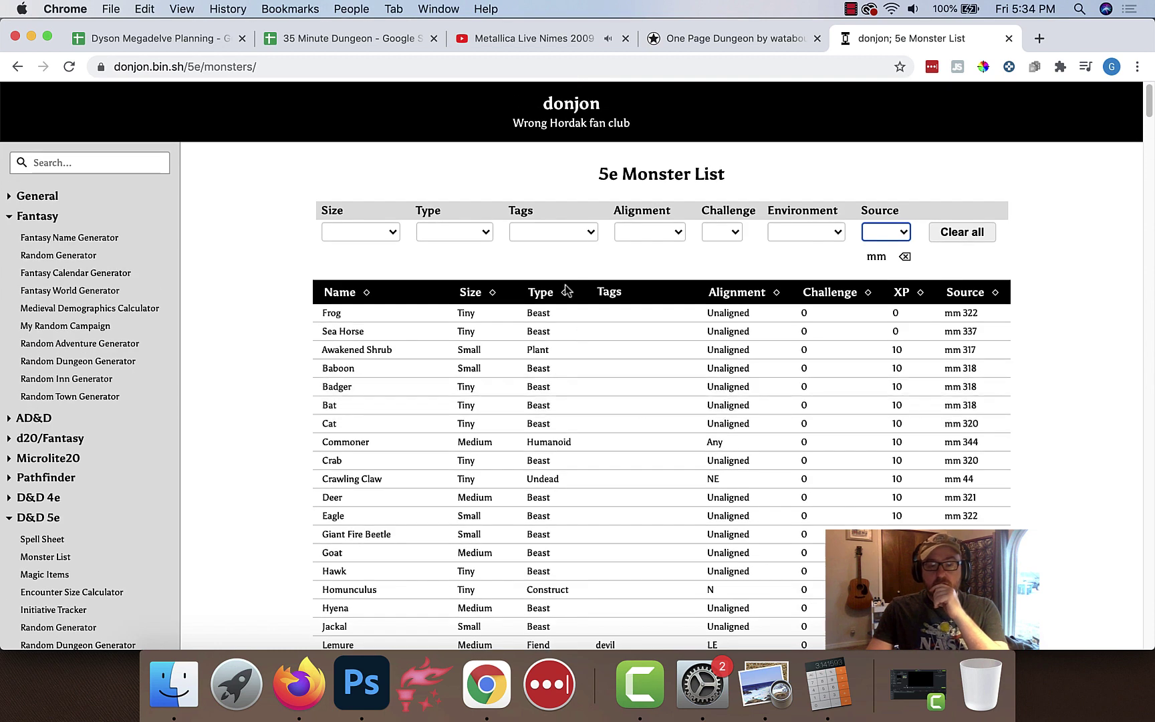
click(546, 231)
click(528, 175)
click(469, 232)
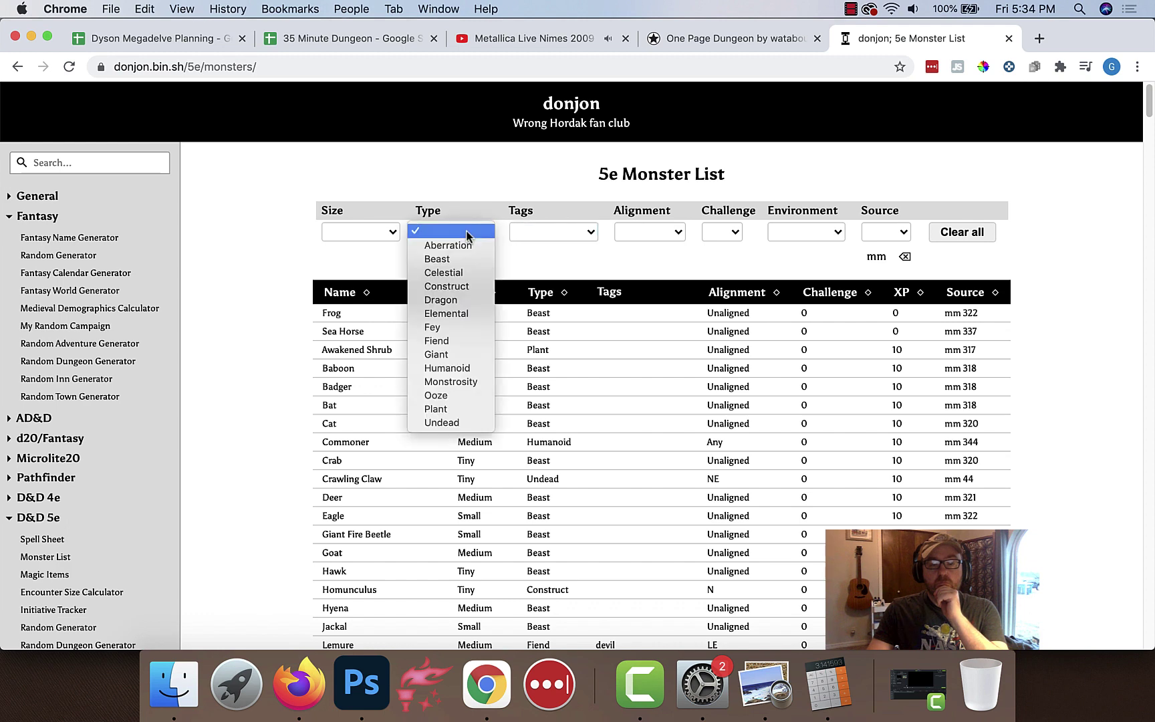
click(457, 368)
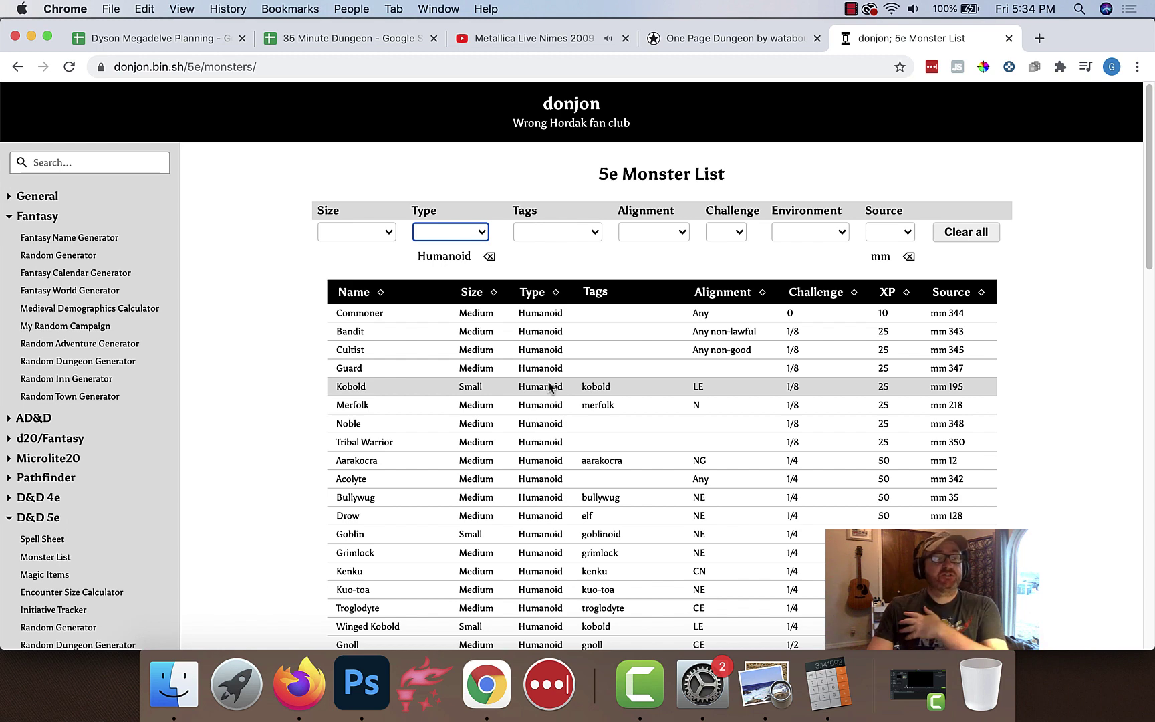
Return to the 35 Minute Dungeon sheet and divide the 1500 XP budget by 4 in Calculator
click(328, 38)
click(336, 234)
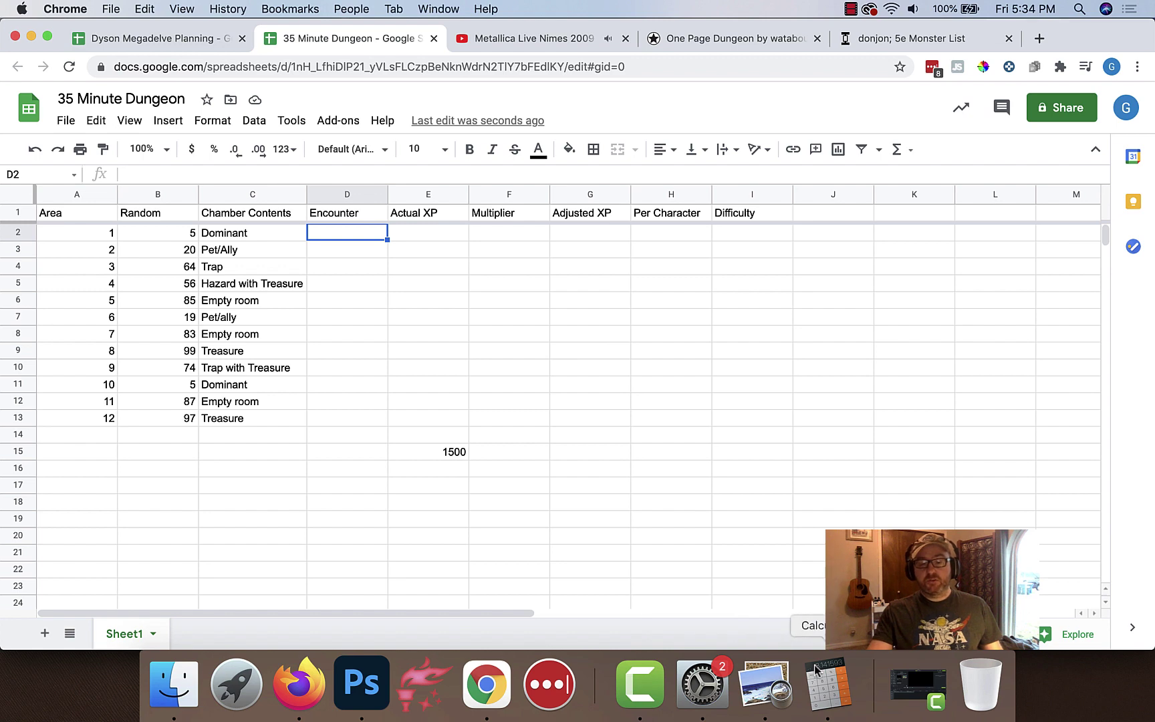
click(827, 683)
text(/4=)
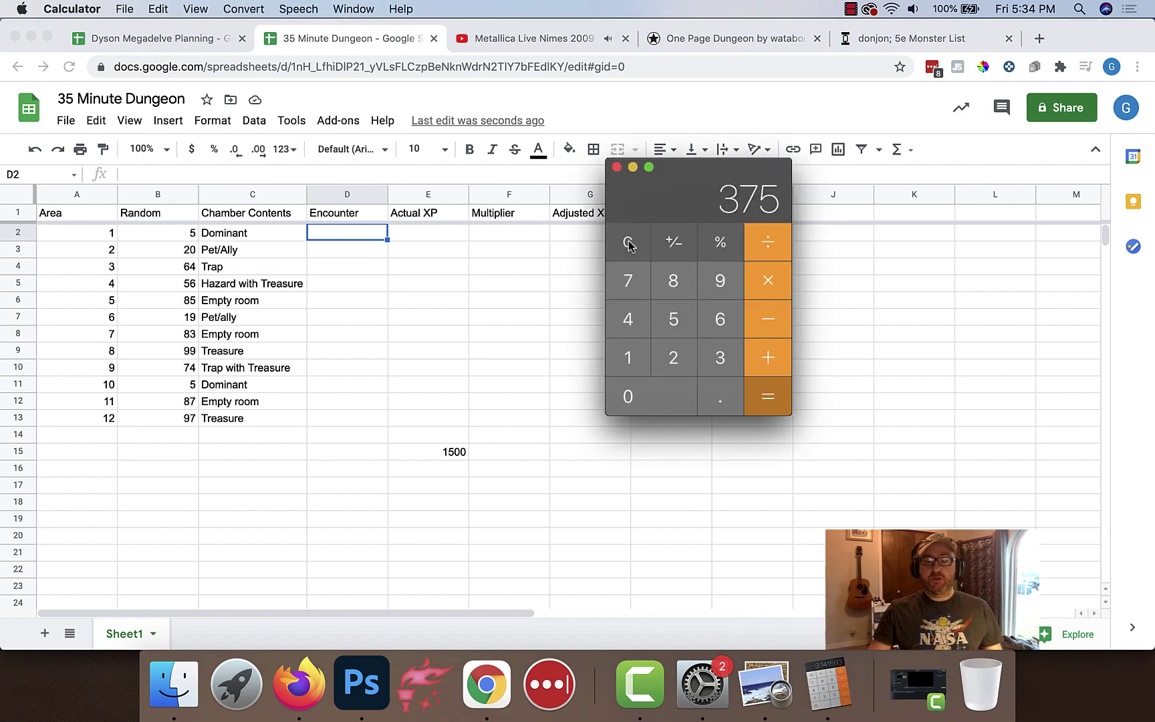
click(403, 283)
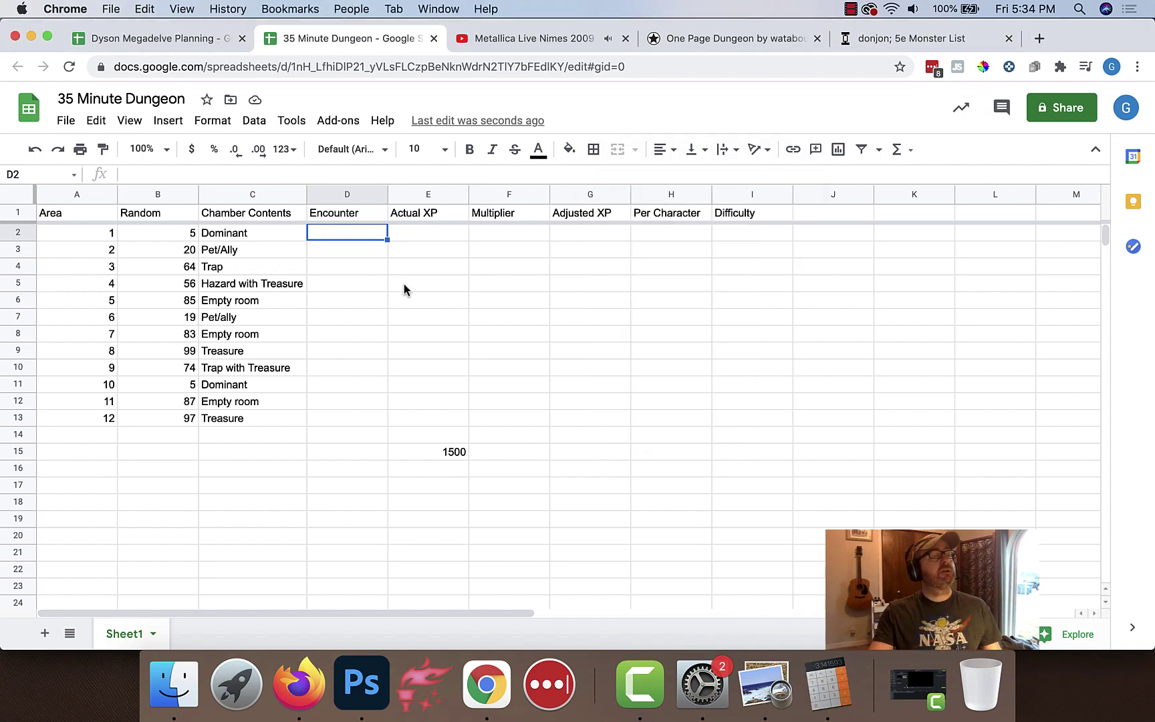
Divide the XP share per encounter by 50 in Calculator to size area 1's encounter
click(419, 236)
click(828, 683)
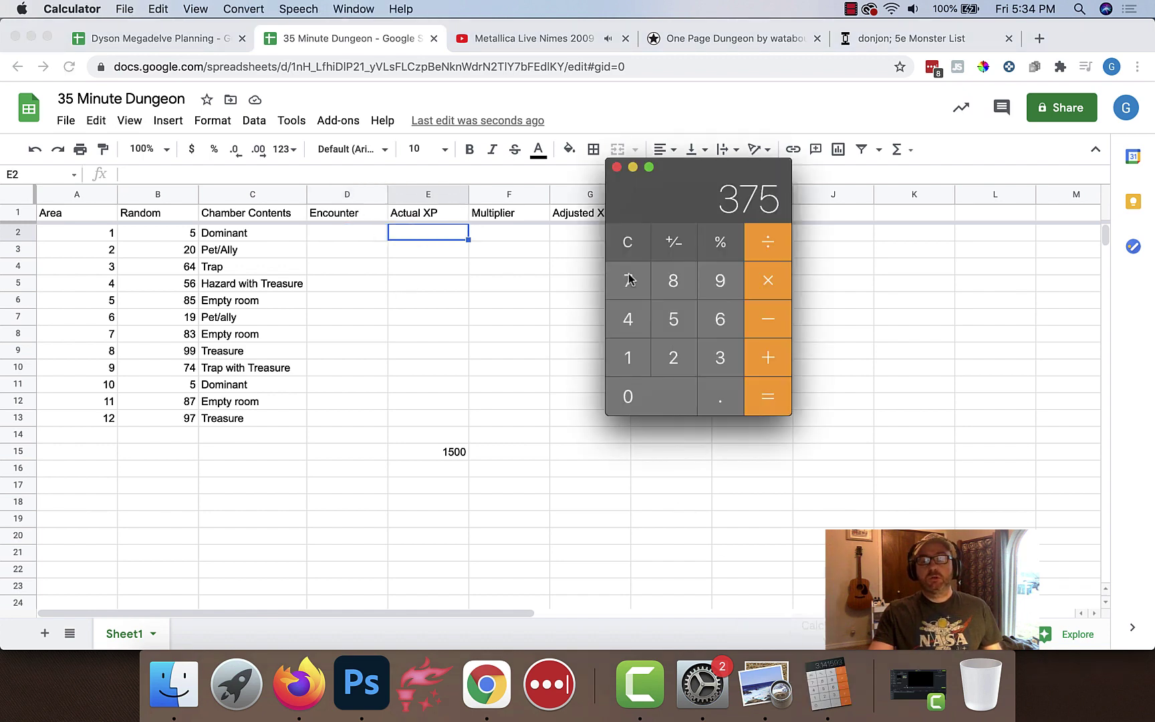
key(slash)
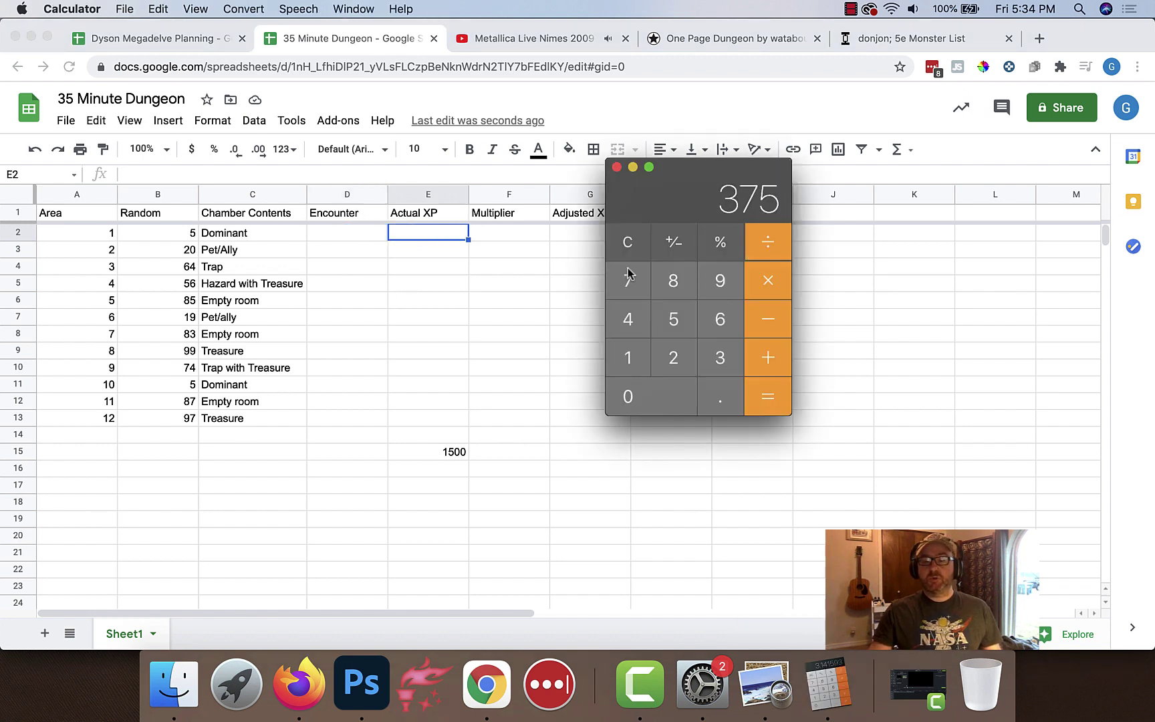
text(50)
key(Return)
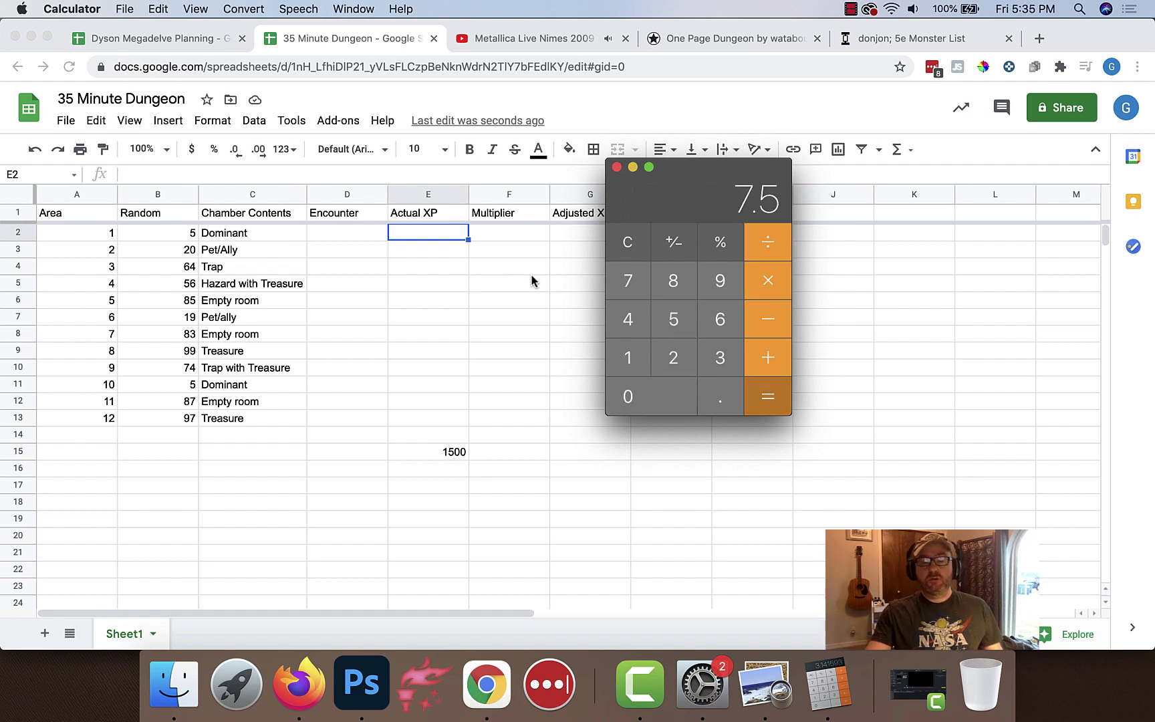
Enter "6 kobolds" as area 1's encounter, with an actual XP of 300 and a multiplier of 2
click(425, 237)
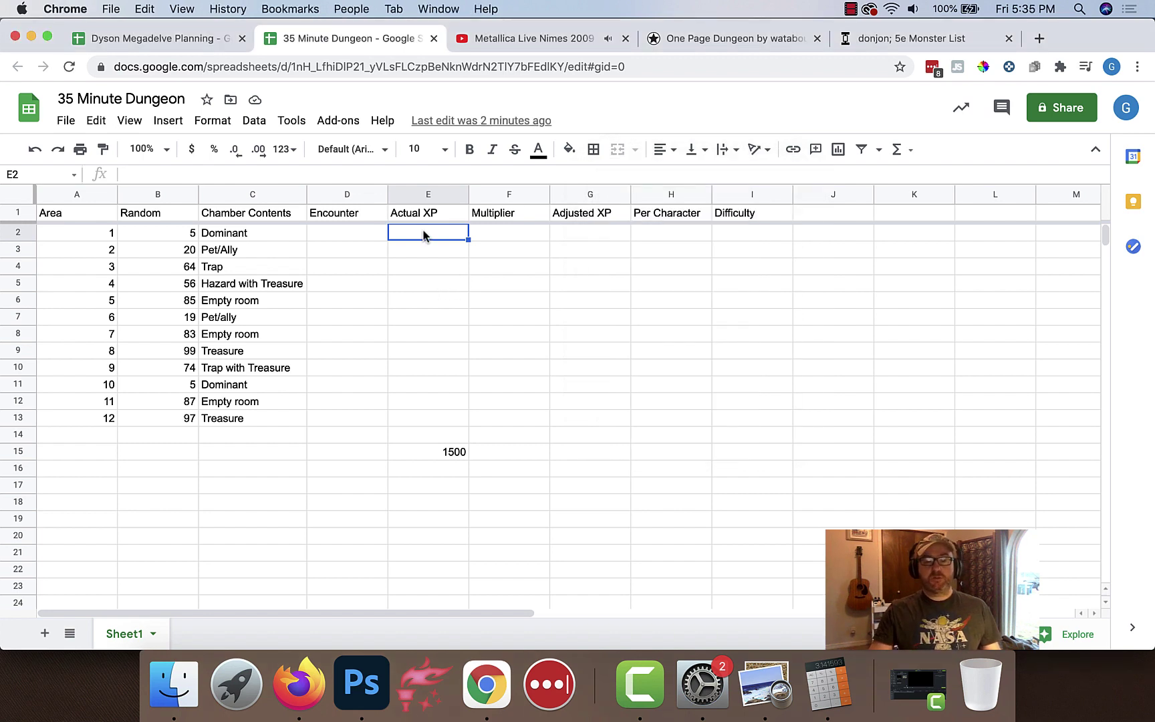
text(6)
click(347, 232)
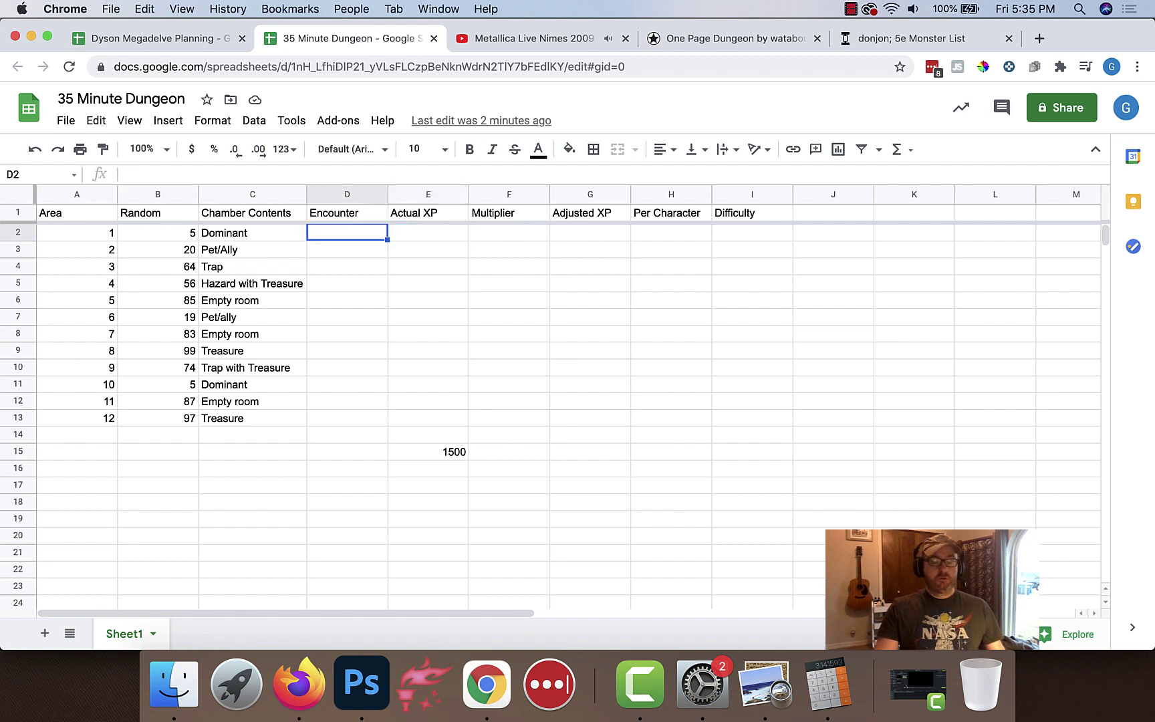
text(6 kobolds)
key(Tab)
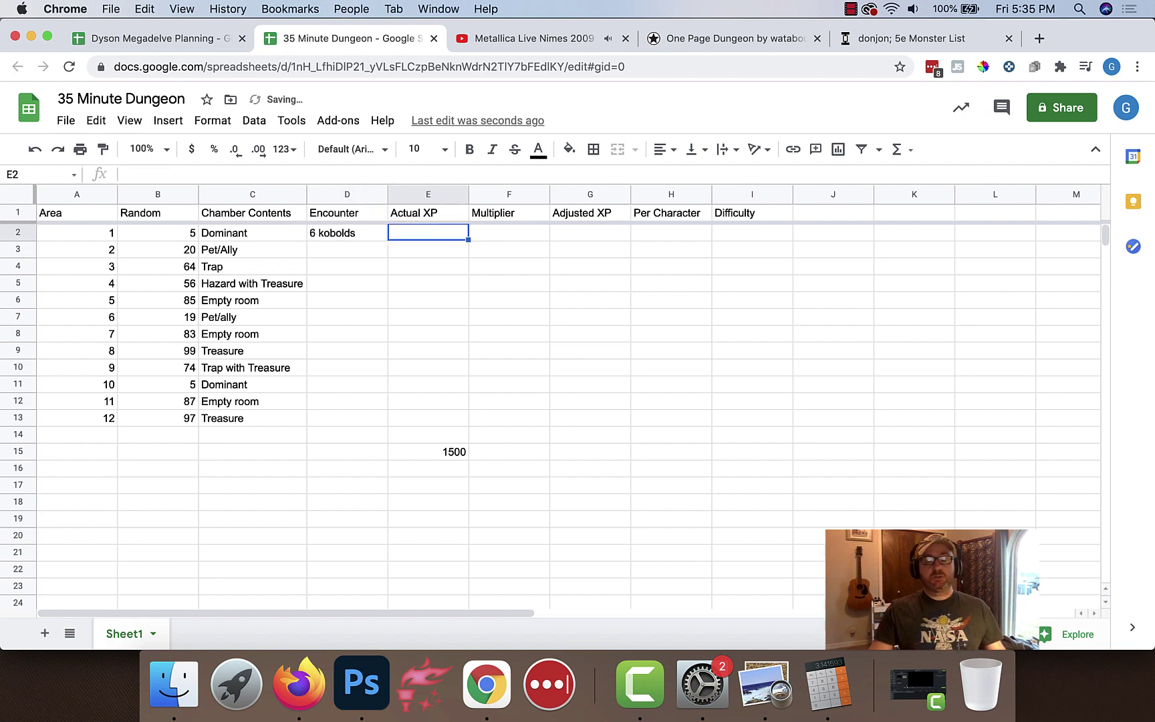
text(300)
key(Tab)
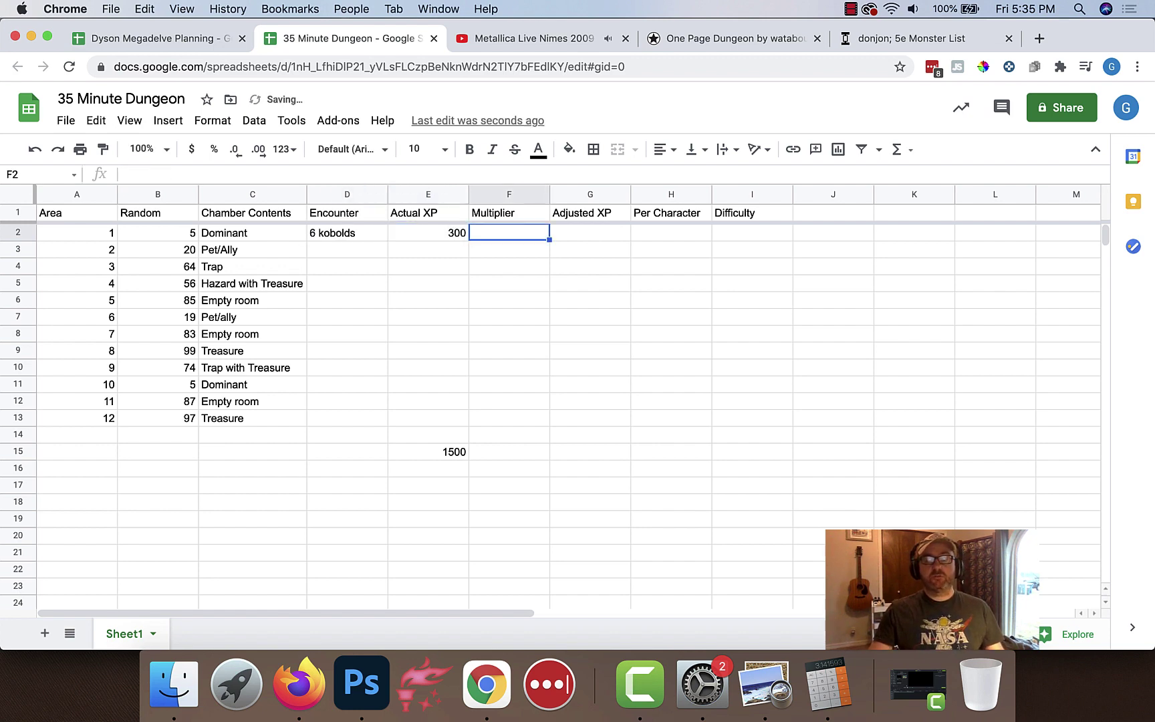
text(2)
key(Tab)
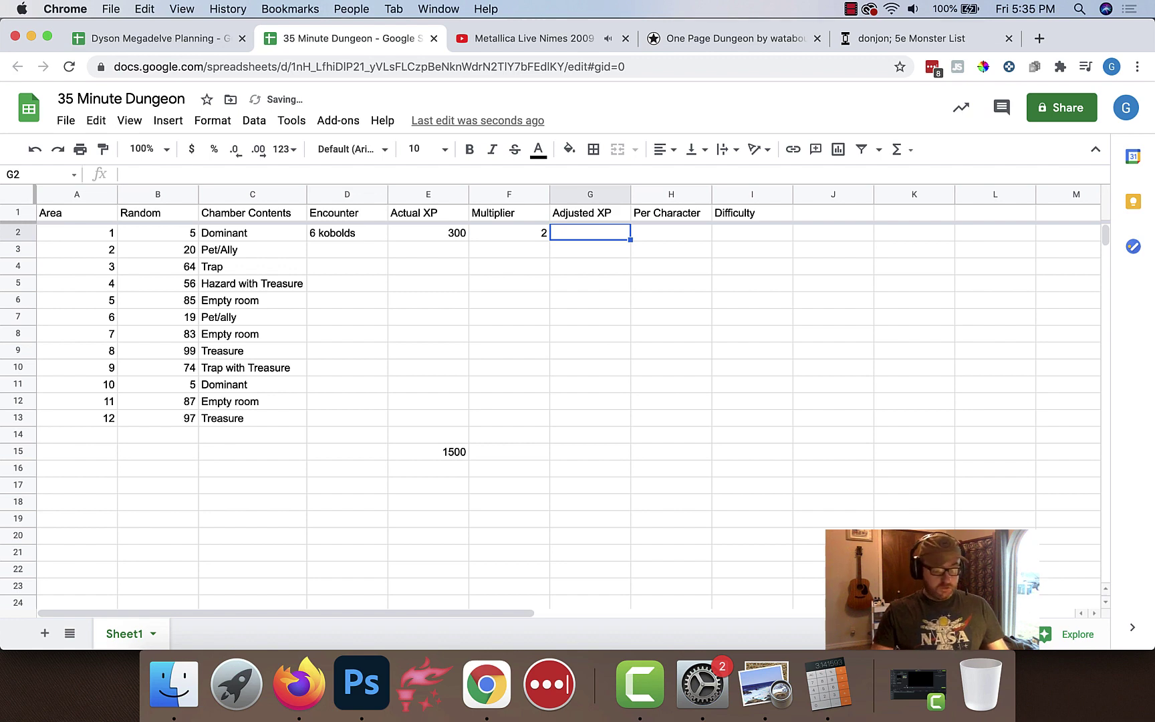
Calculate area 1's adjusted XP in G2 with the formula =E2*F2
text(=)
click(423, 234)
text(/)
key(BackSpace)
text(*)
click(498, 235)
key(Return)
Calculate area 1's per-character XP in H2 with the formula =G2/4
key(Up)
key(Right)
key(Right)
key(Right)
key(Right)
key(Right)
key(Left)
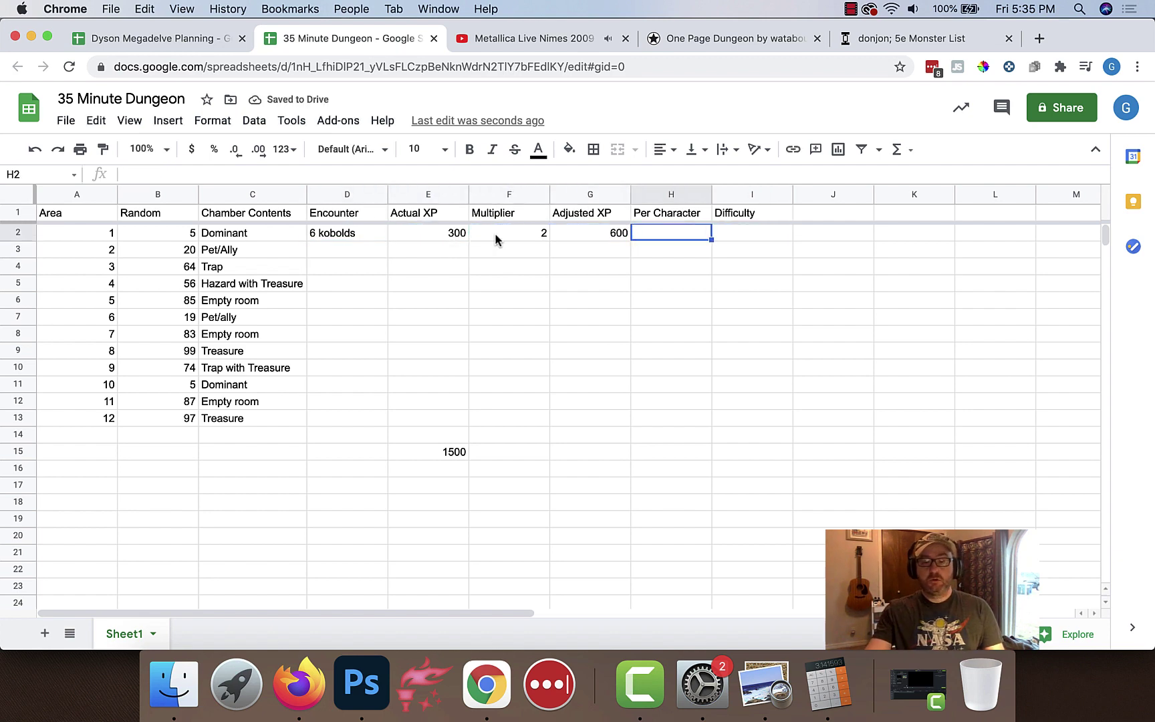
text(=)
click(601, 234)
text(/4)
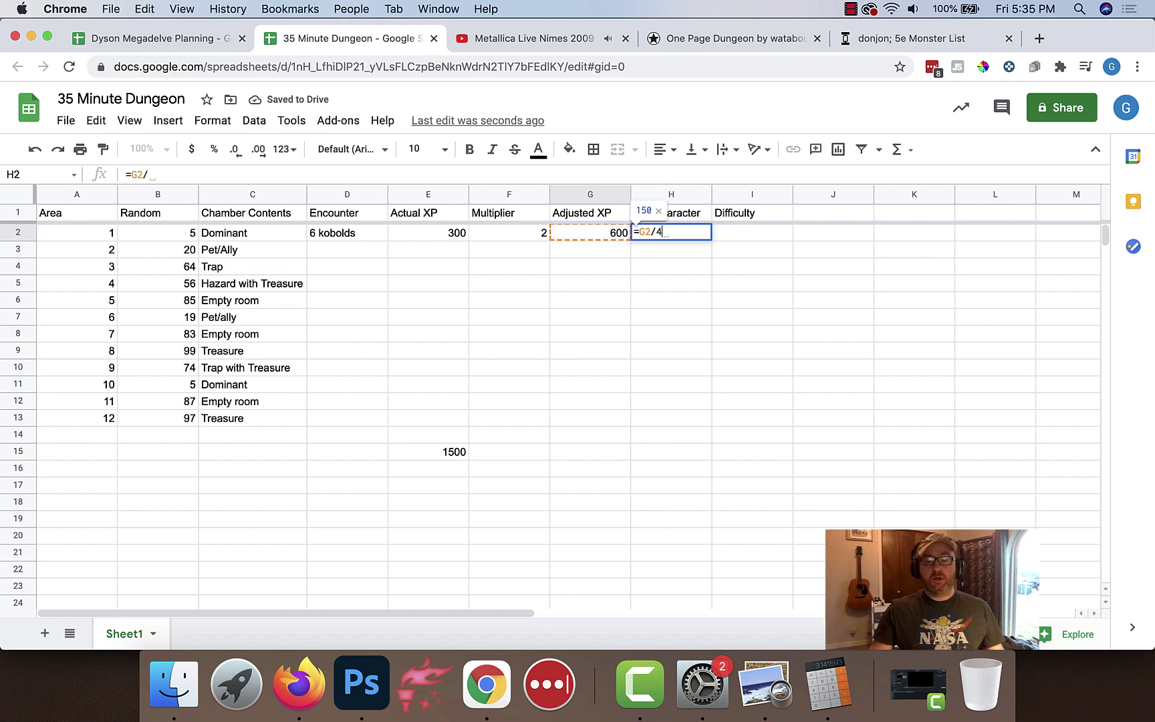
key(Return)
Try an actual XP of 200 for area 1's encounter and undo the change
click(752, 232)
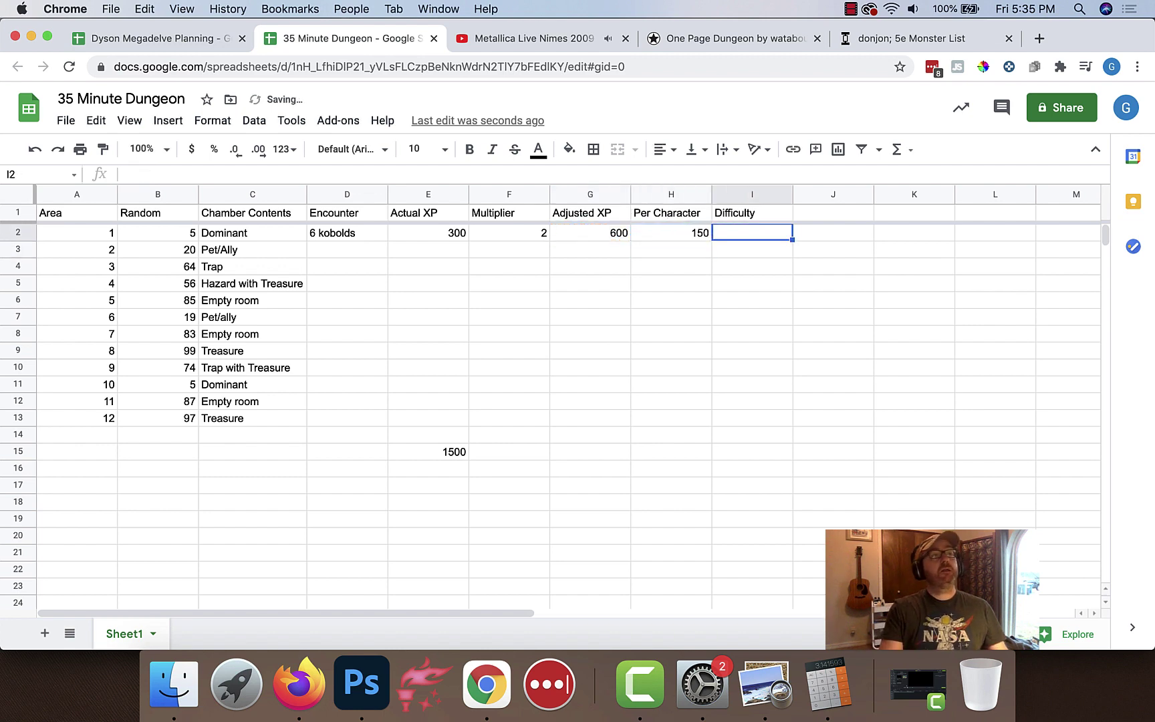
key(Left)
key(Left)
key(Left)
key(Left)
key(Left)
key(Left)
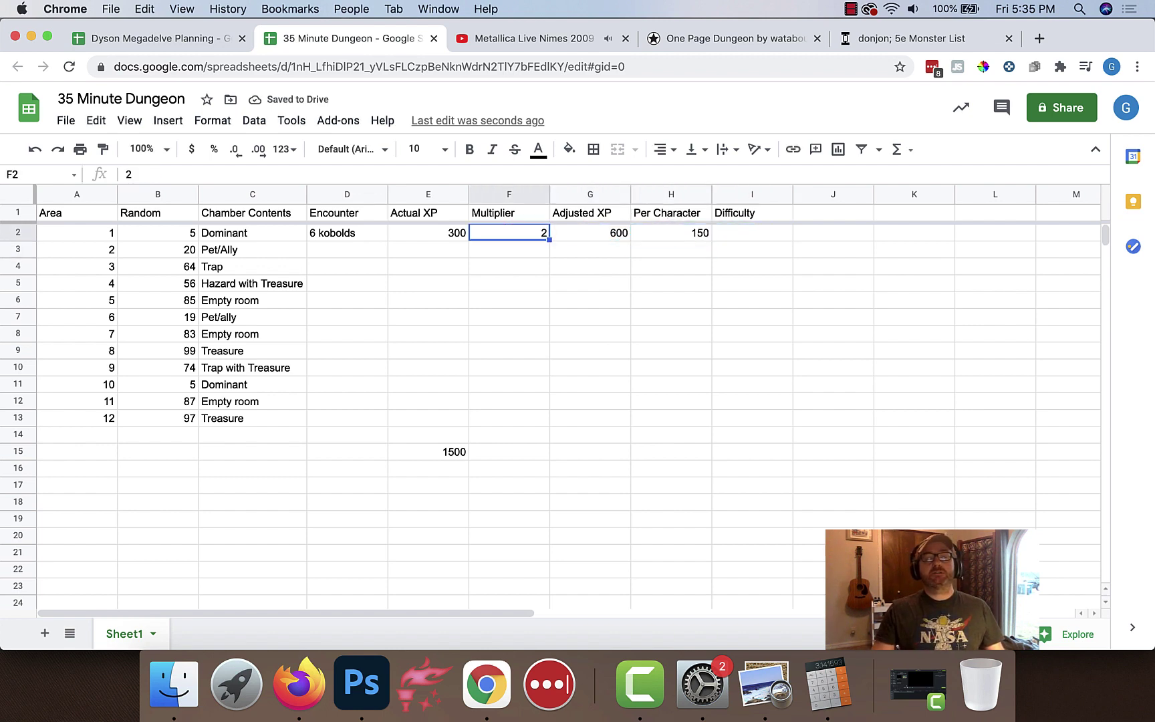
key(Right)
key(Right)
key(Right)
key(Left)
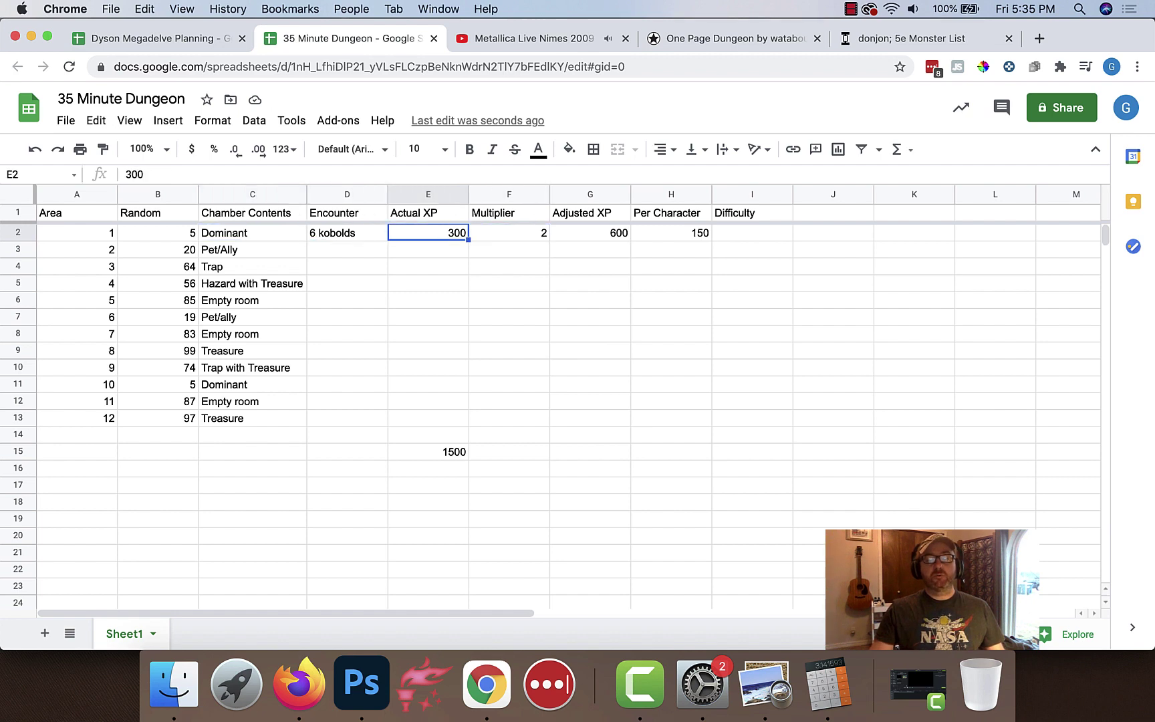
text(200)
key(Tab)
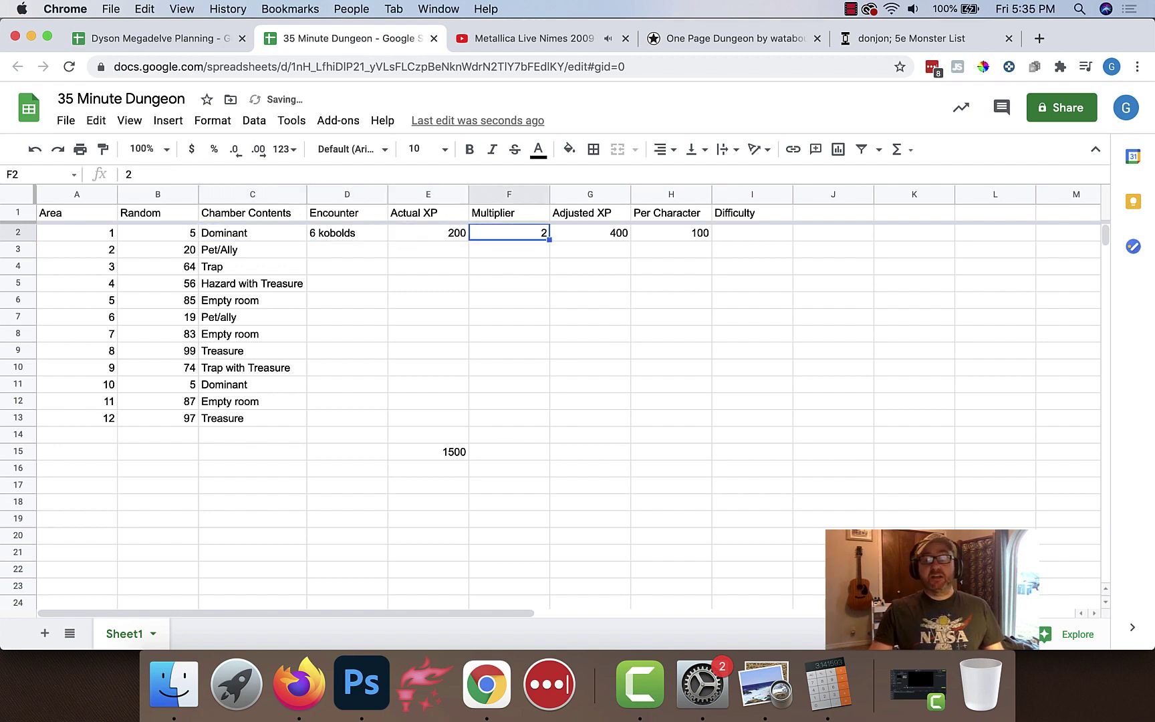
key(super+z)
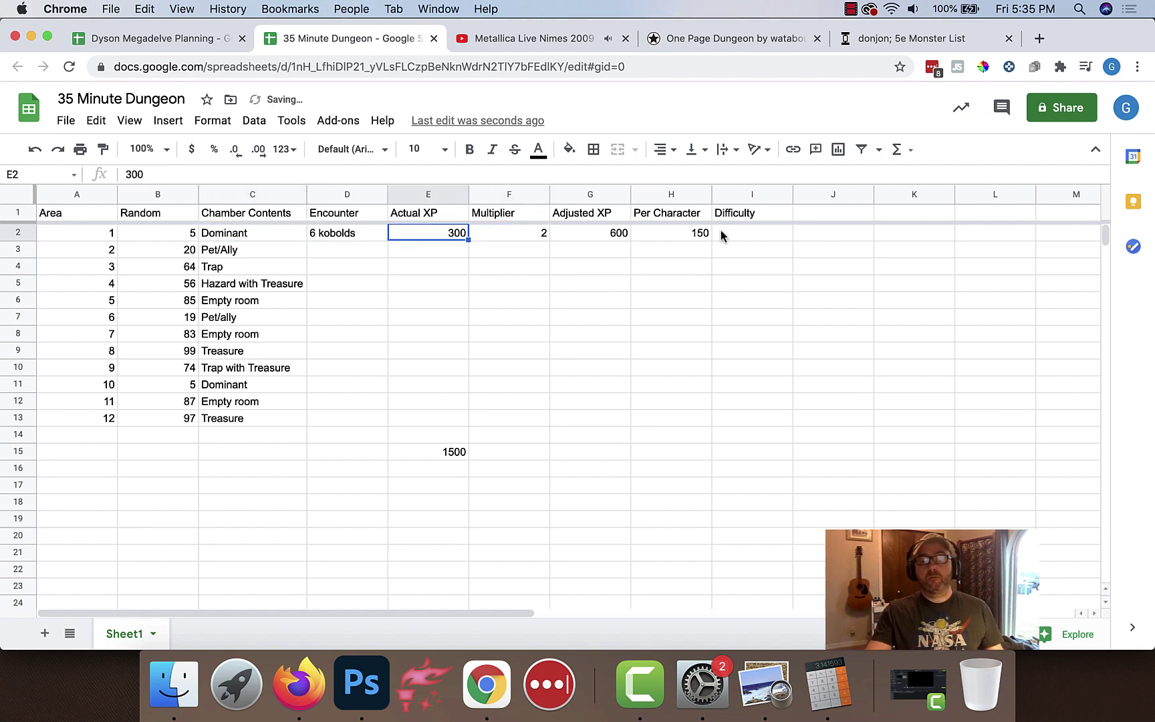
Change area 1's per-character formula in H2 to =G2/5
click(657, 233)
click(186, 175)
key(BackSpace)
text(5)
key(Return)
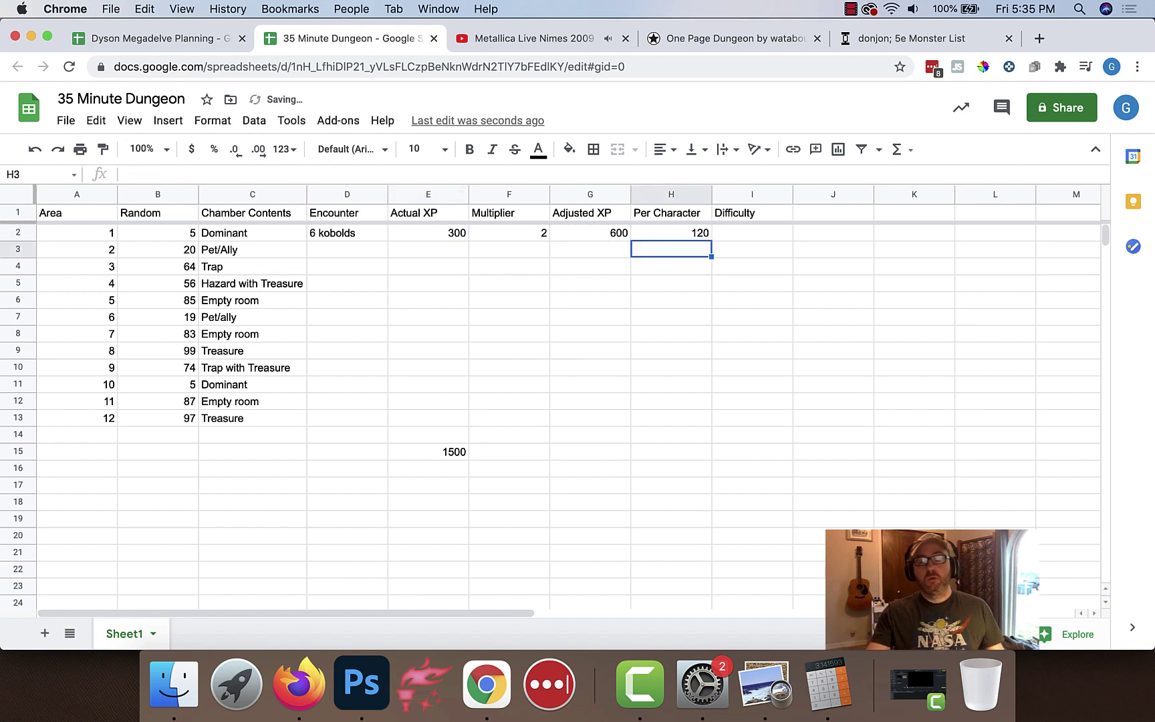
Set area 1's actual XP to 200 and its encounter to "4 kobolds"
click(443, 237)
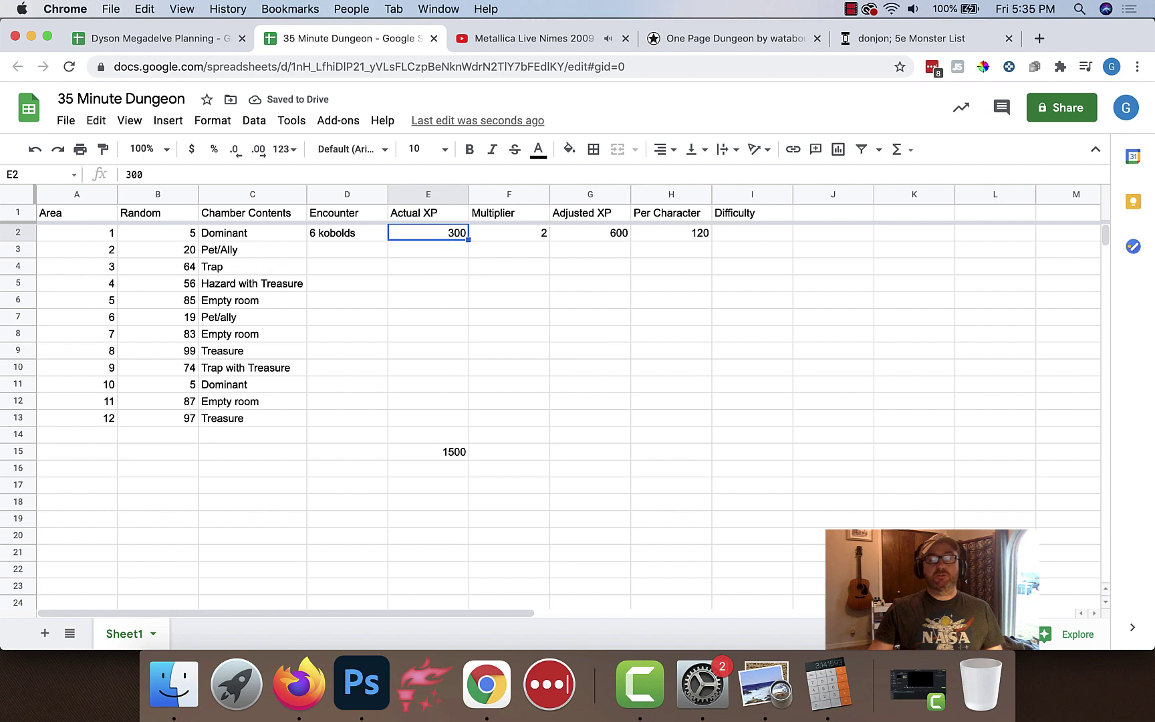
text(200)
key(Return)
key(Up)
key(Left)
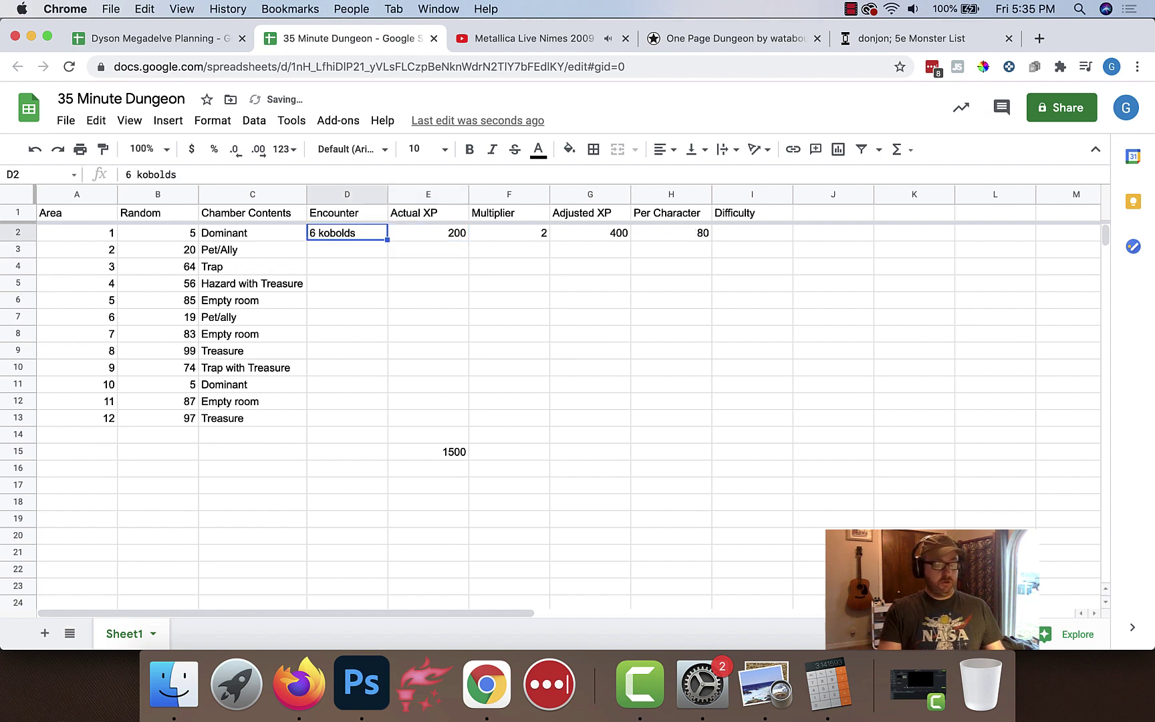
text(4 kobolds)
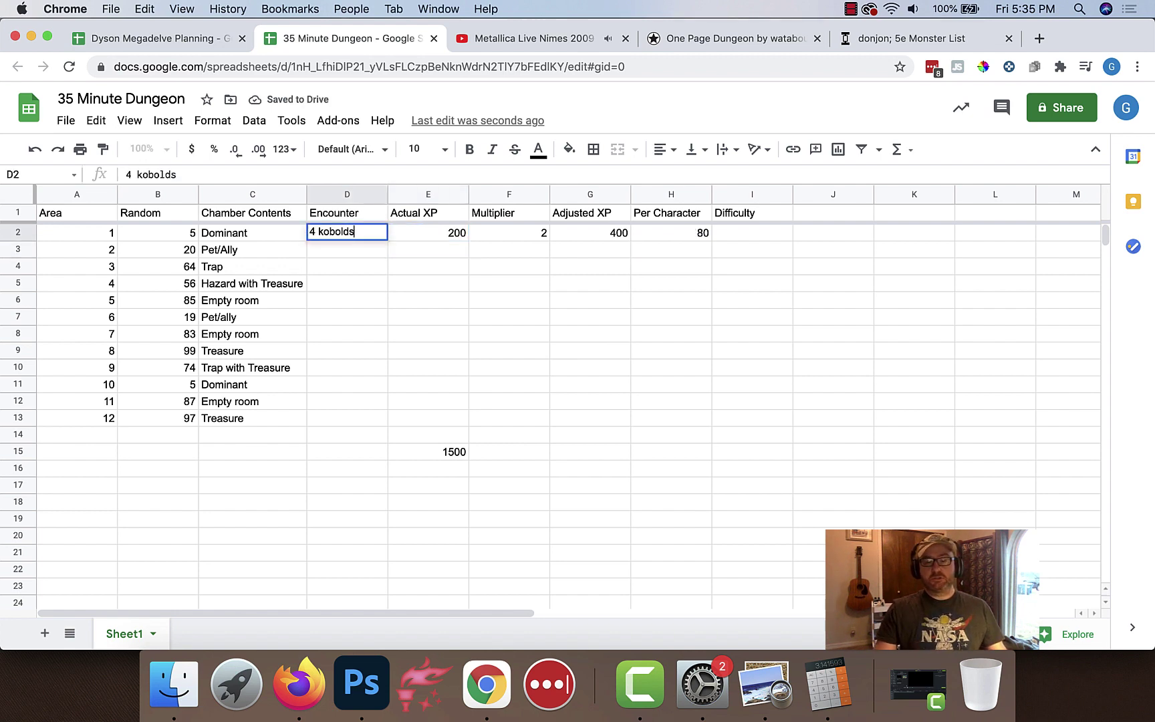
key(Tab)
key(Tab)
key(Tab)
Enter "Hard" as the difficulty of area 1's encounter
click(752, 233)
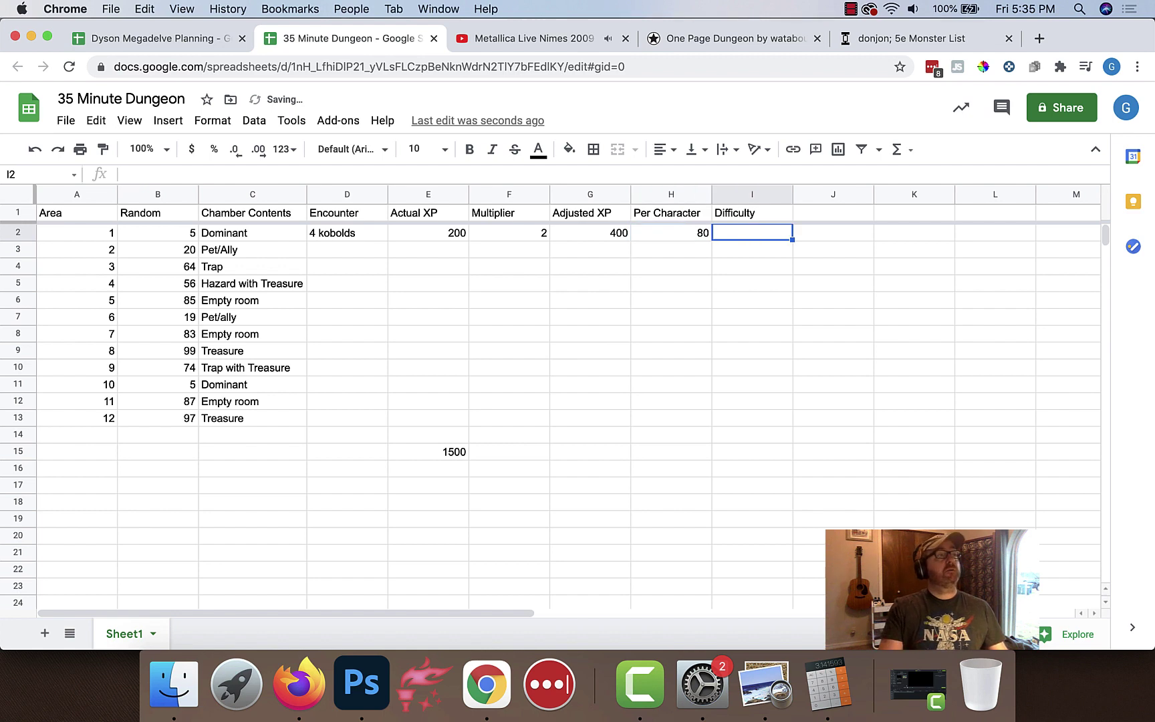
text(Hard)
key(Return)
key(Down)
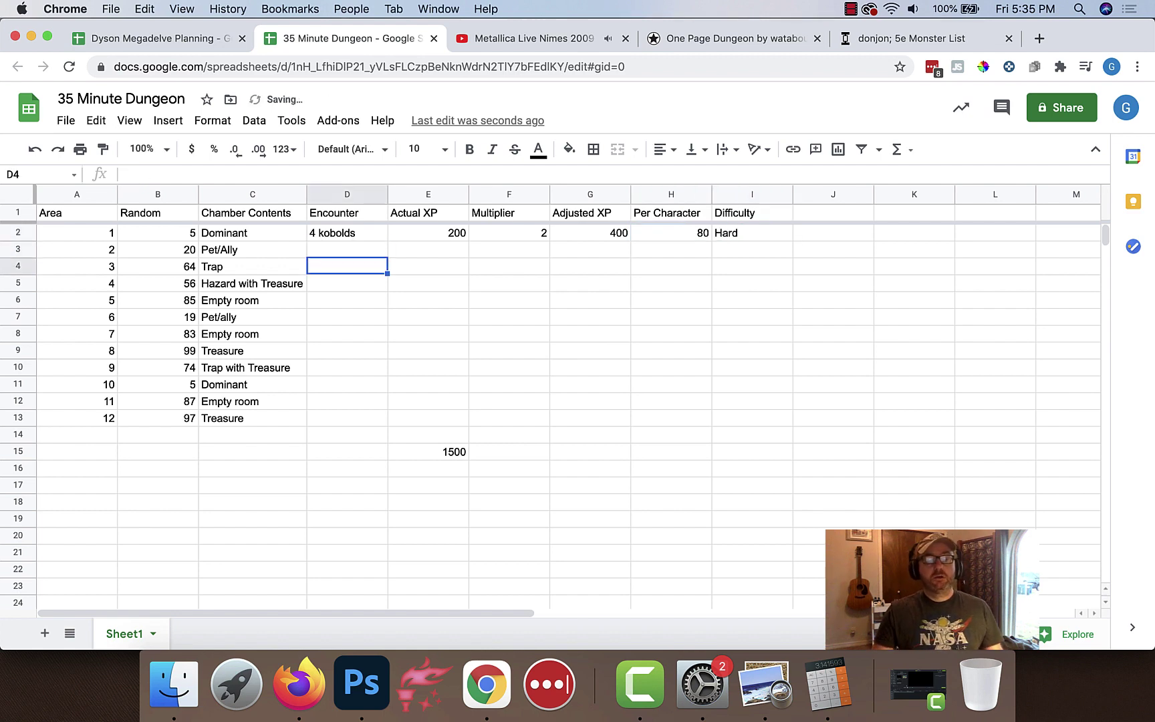
Select area 2's encounter cell, switch to Photoshop and accept the Image Size settings to check the dungeon map, and return to the sheet
click(346, 249)
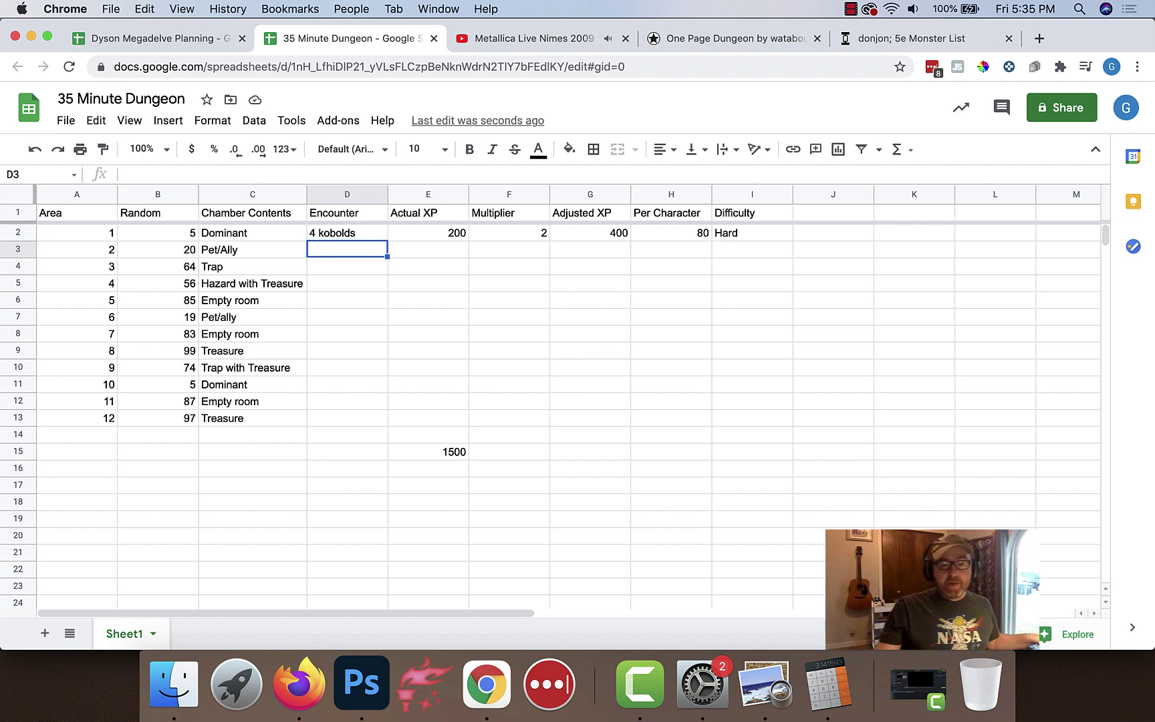
click(367, 685)
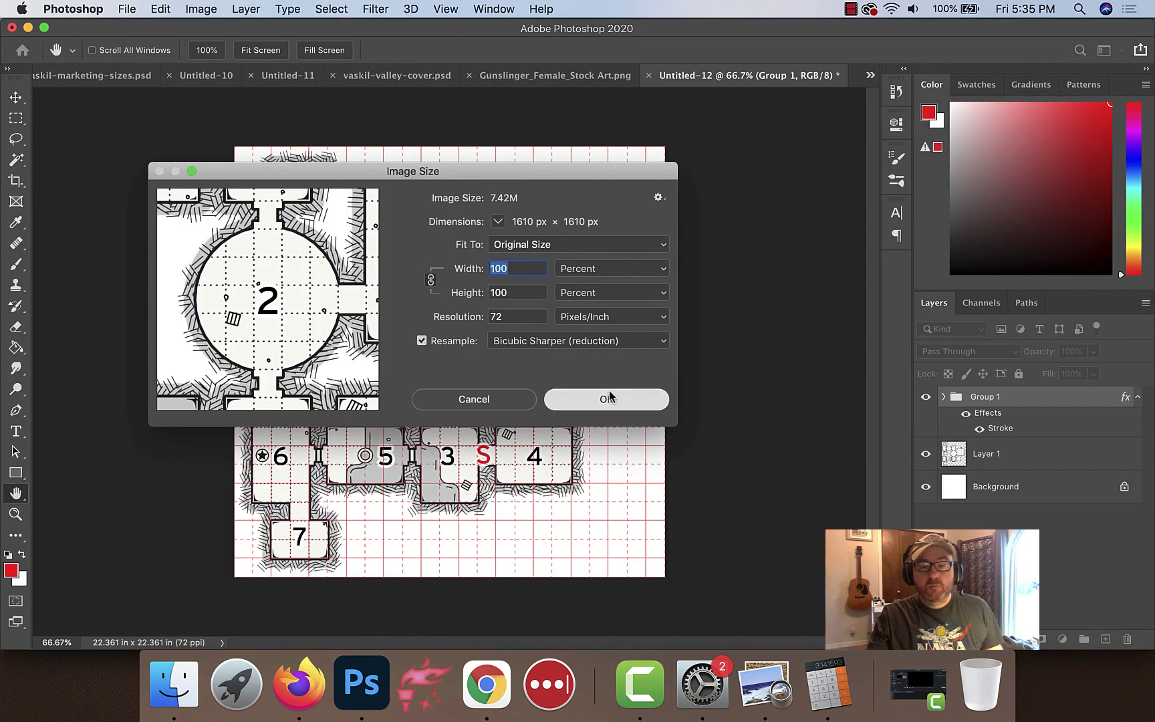
click(597, 394)
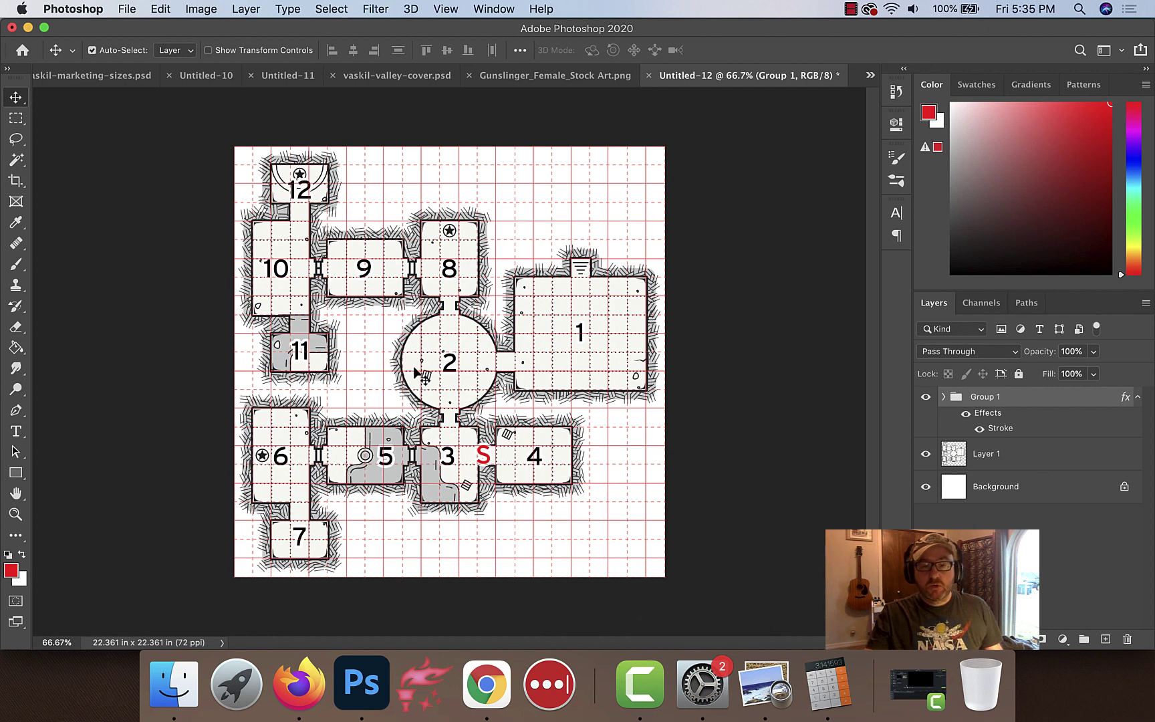
click(486, 683)
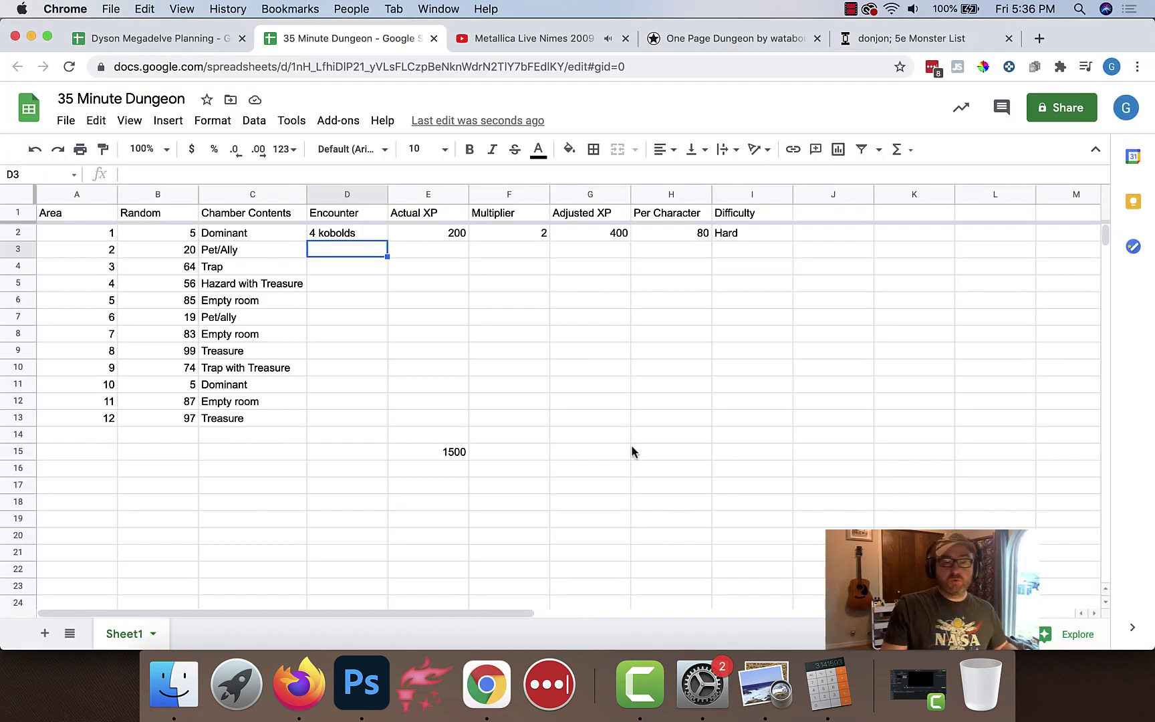
Switch to Calculator, clear the old value and divide 450 XP by 5 to size area 2's encounter
click(853, 685)
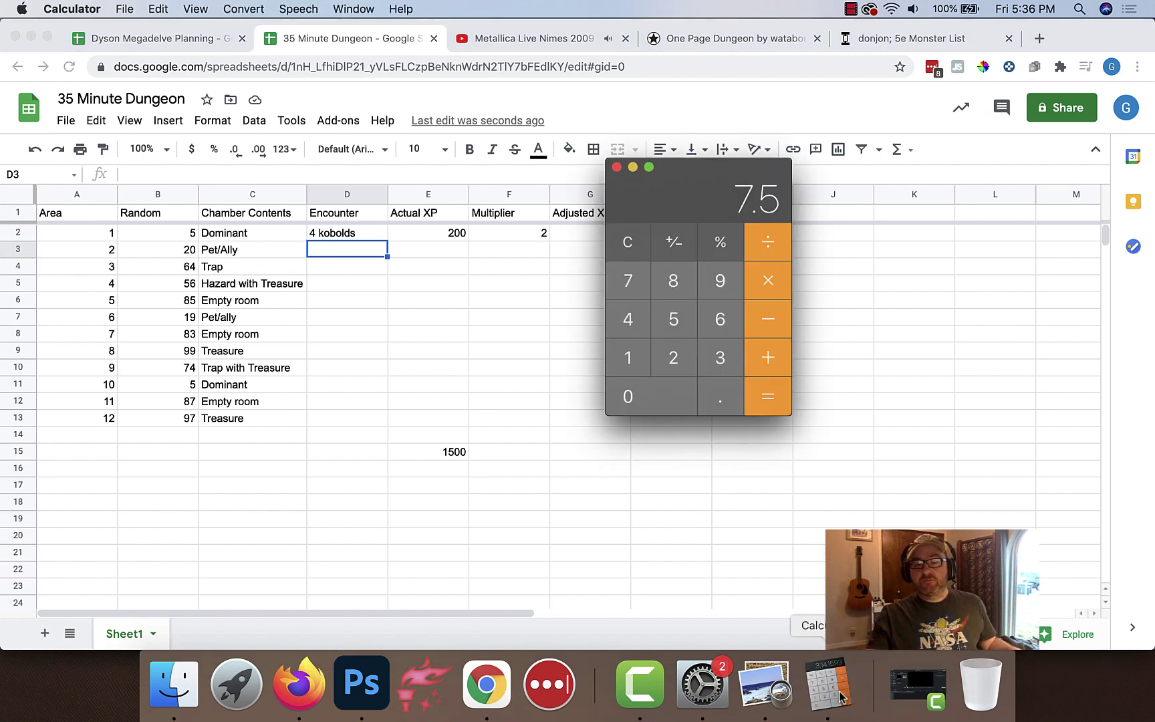
click(632, 242)
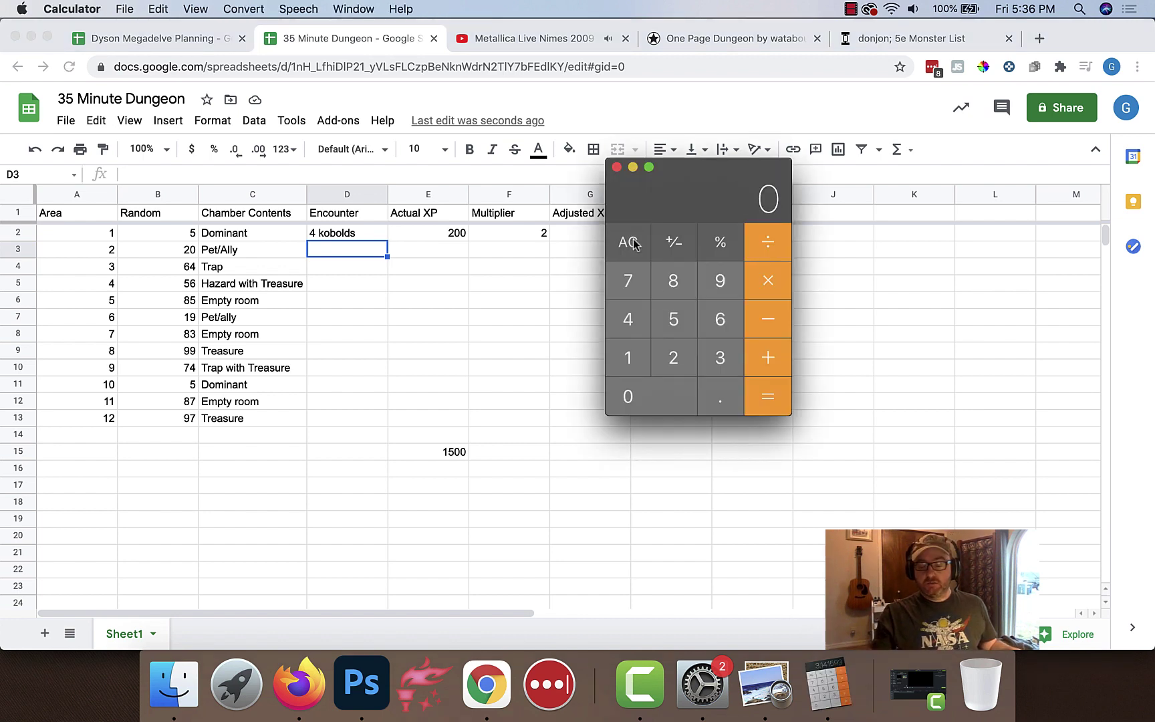
text(375)
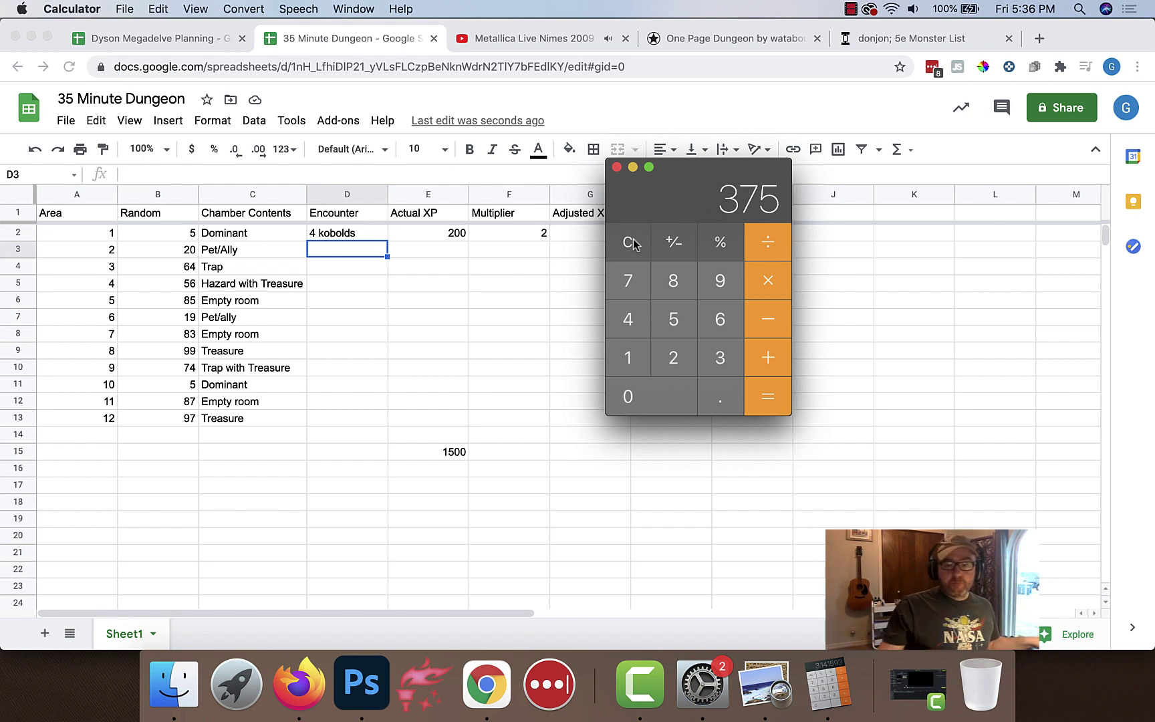
click(634, 243)
text(450)
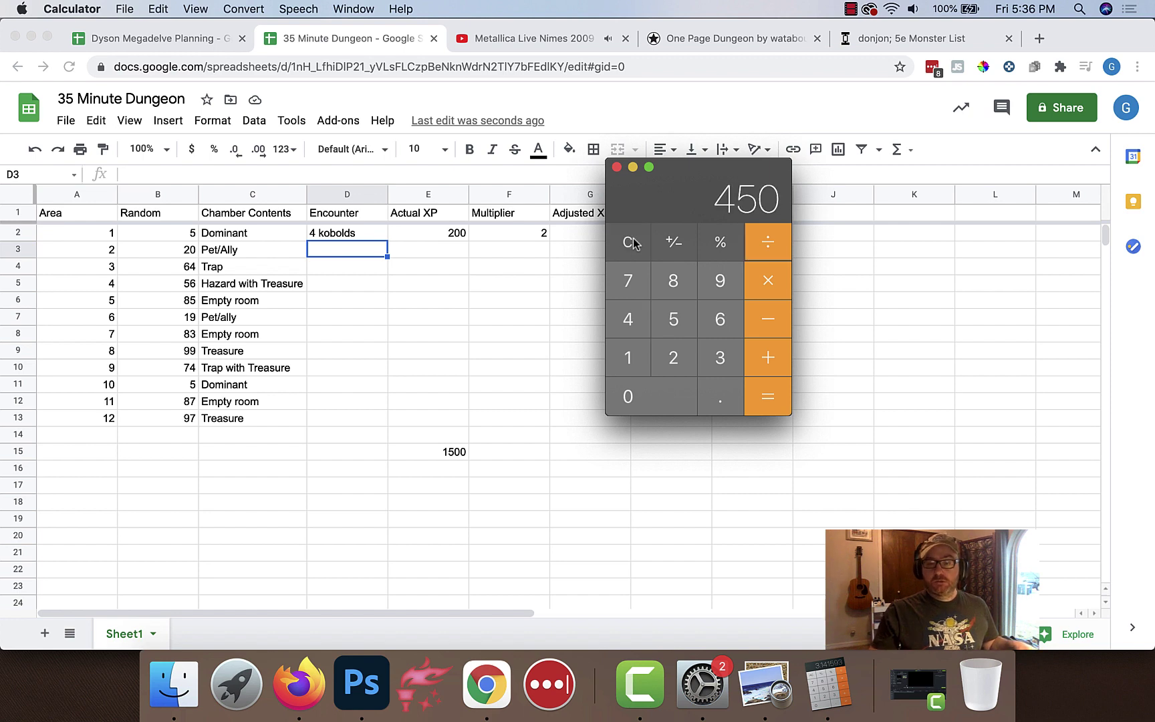
text(/5)
key(Return)
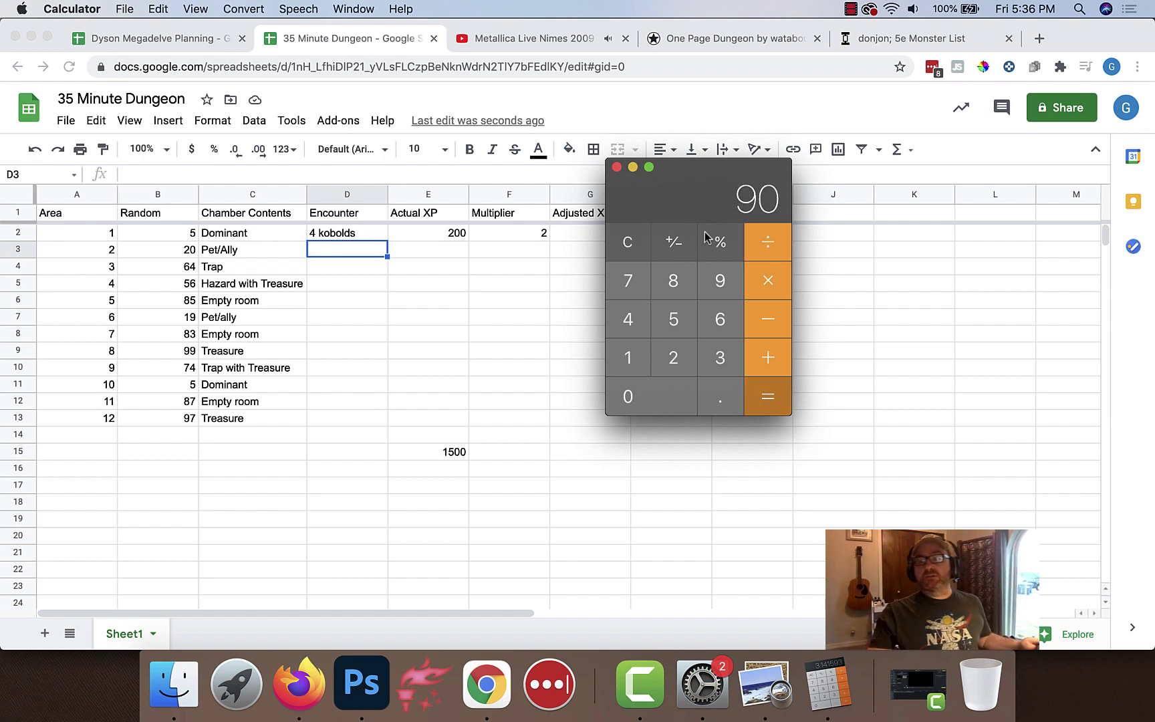
Switch to the donjon 5e Monster List, filter it to Challenge 2 and remove the Humanoid type filter
click(915, 38)
click(914, 39)
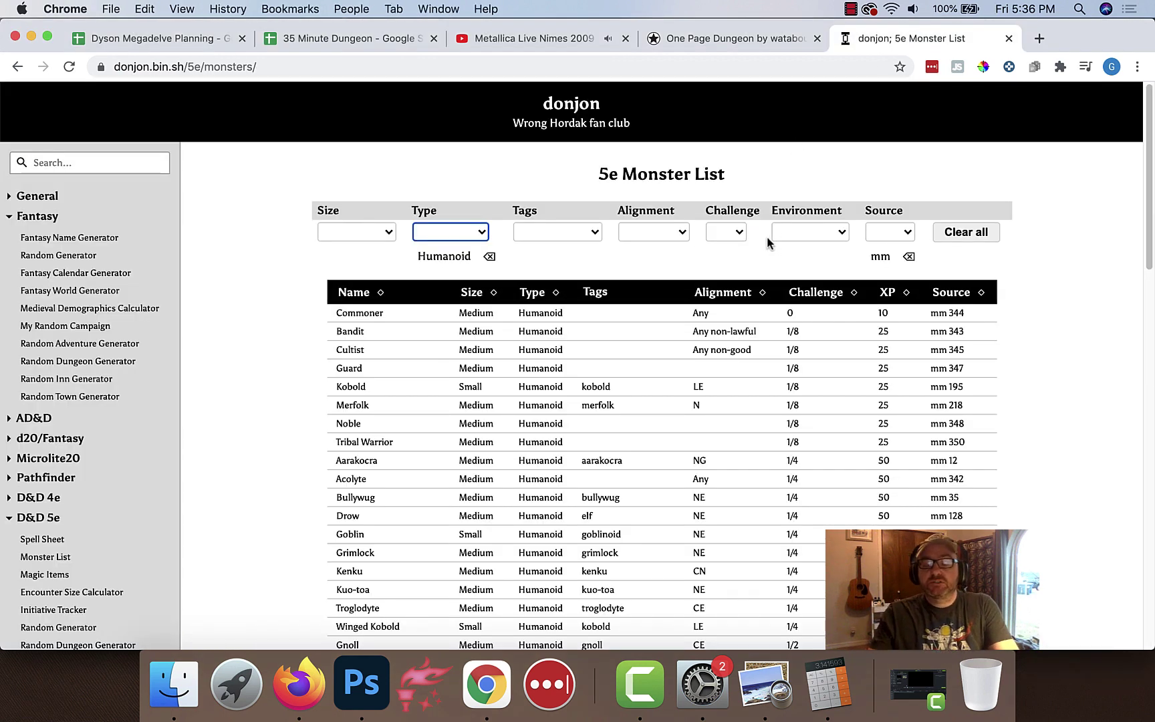
click(728, 232)
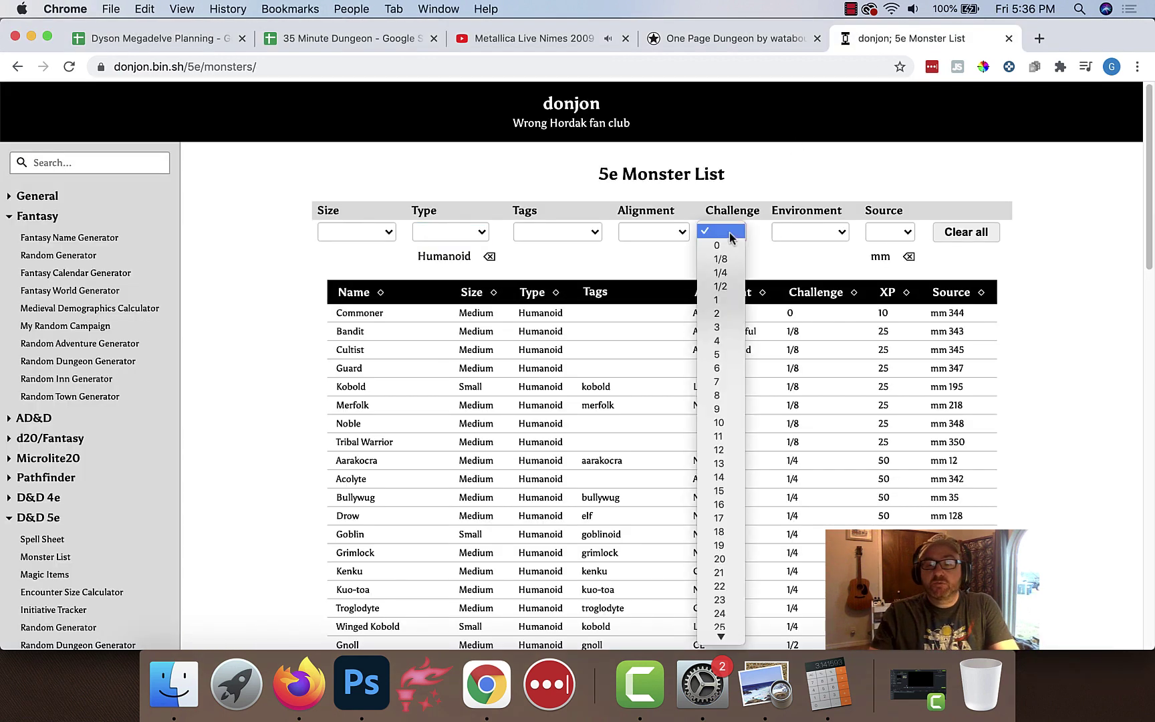
click(720, 312)
click(490, 256)
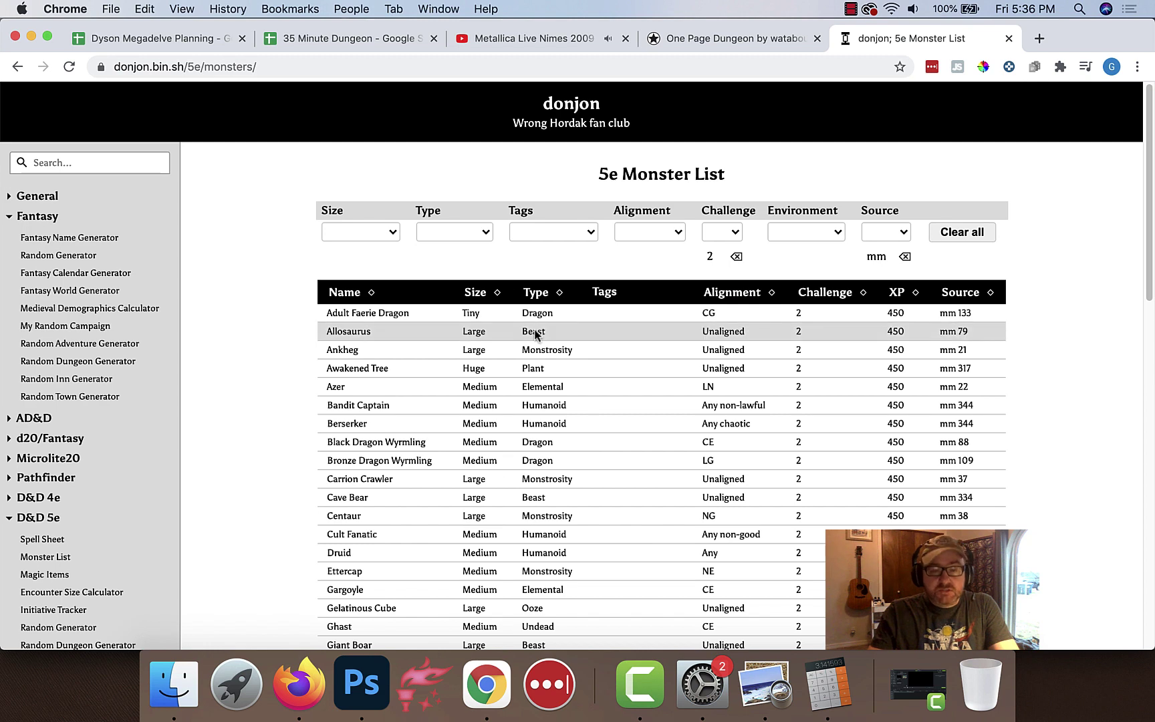
Look through the Challenge 2 monsters for a creature suited to area 2's pet/ally encounter
scroll(535, 334, down, 3)
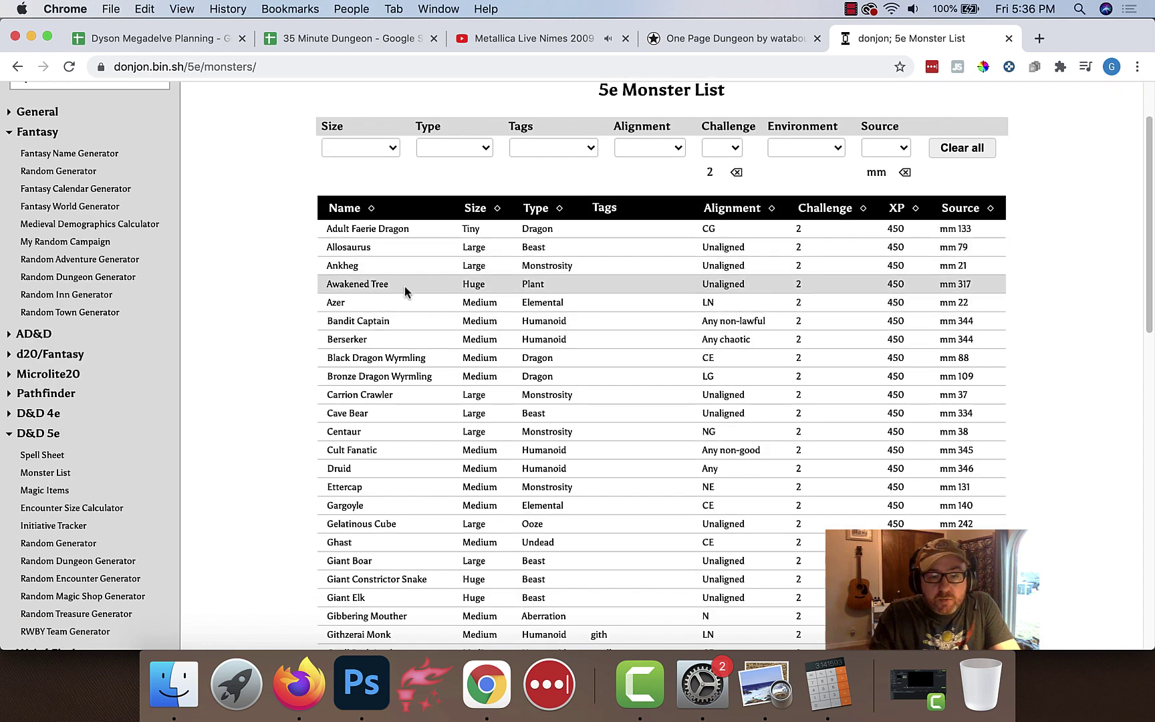
scroll(413, 383, down, 3)
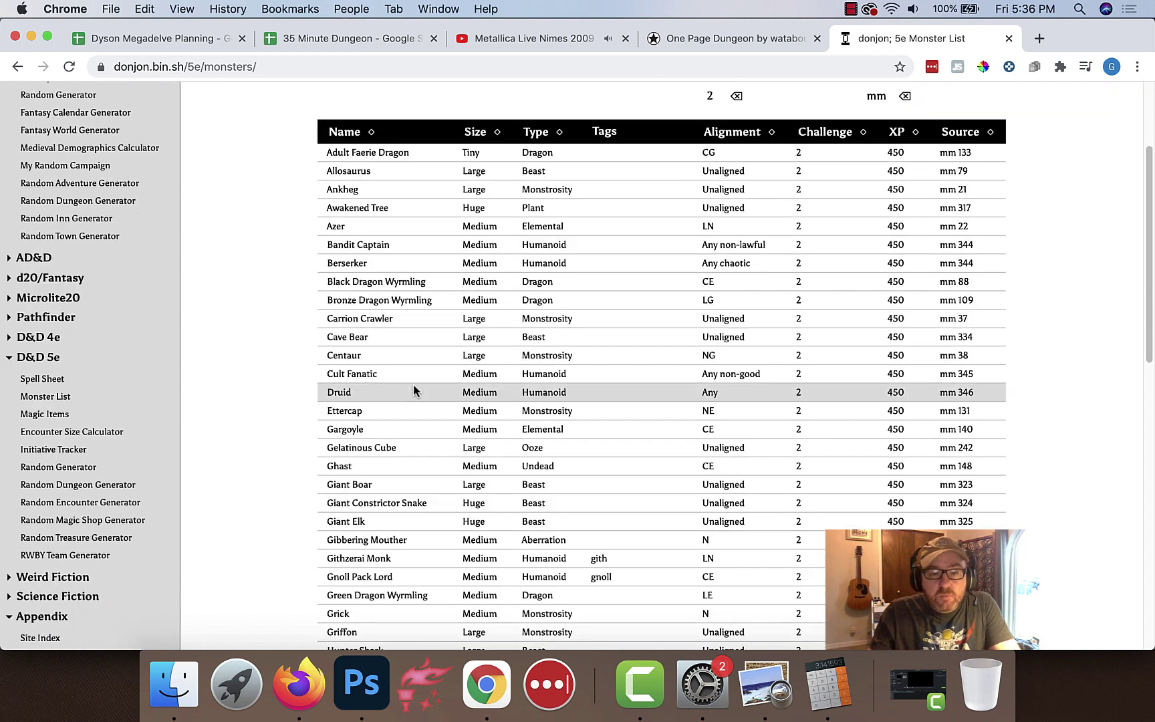
scroll(413, 384, down, 1)
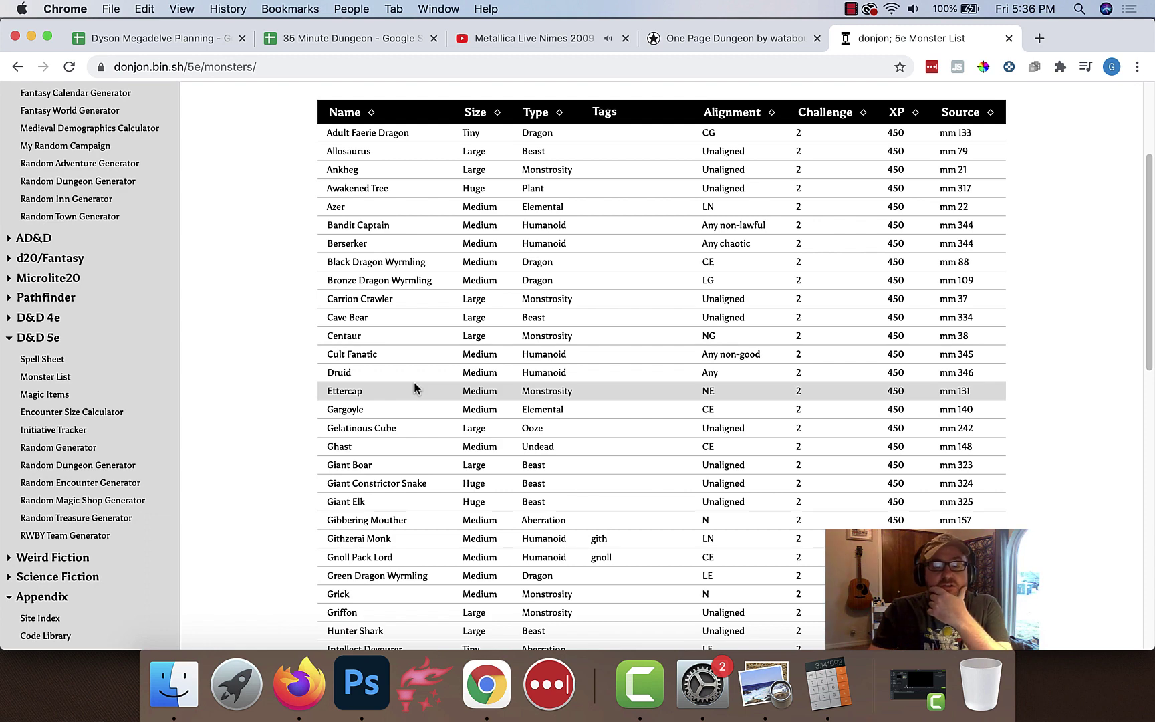
scroll(415, 388, down, 2)
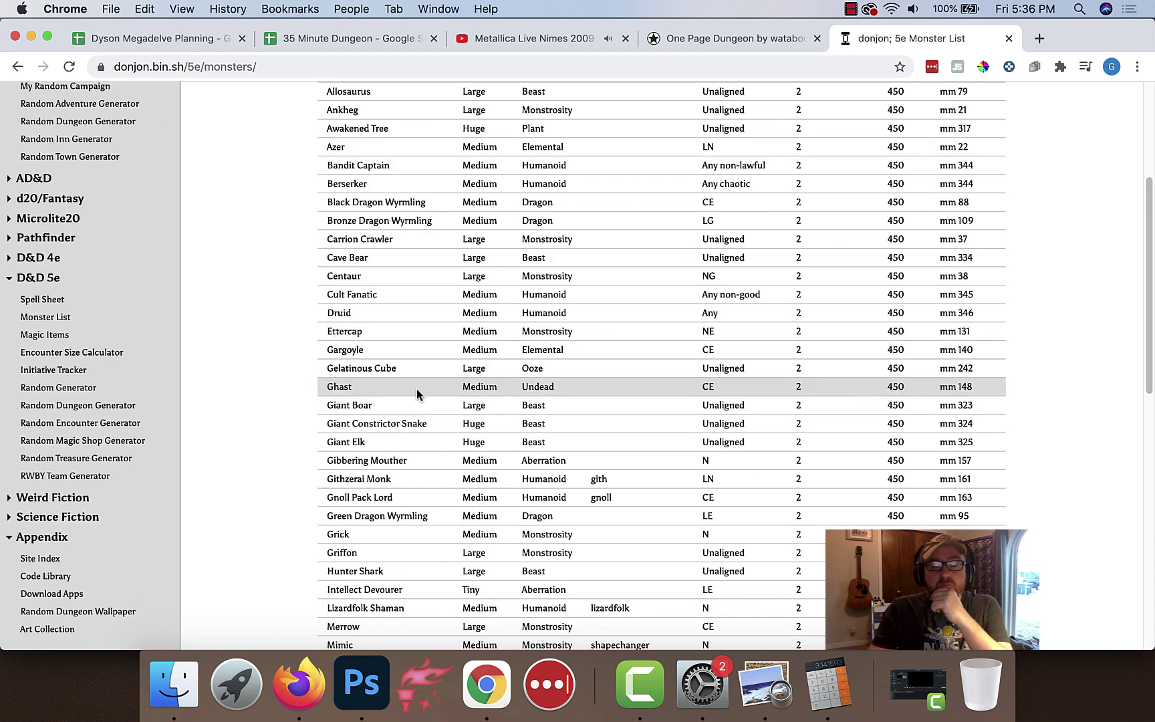
scroll(415, 395, down, 5)
scroll(417, 395, down, 3)
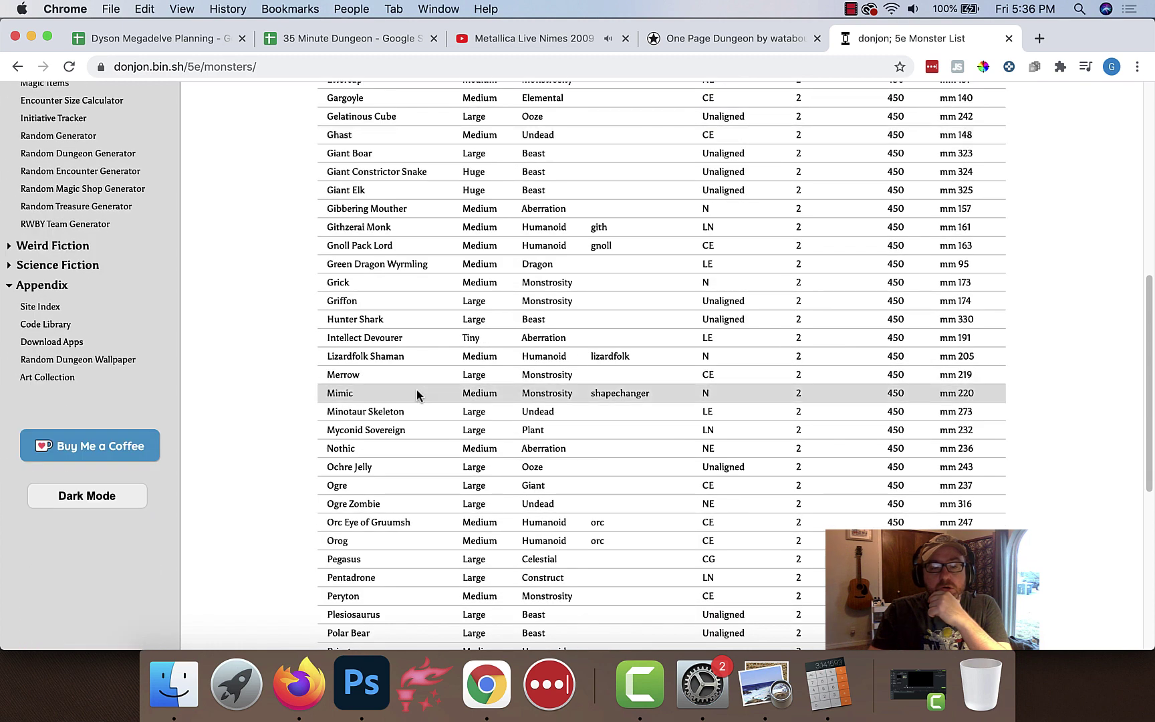
scroll(416, 394, down, 1)
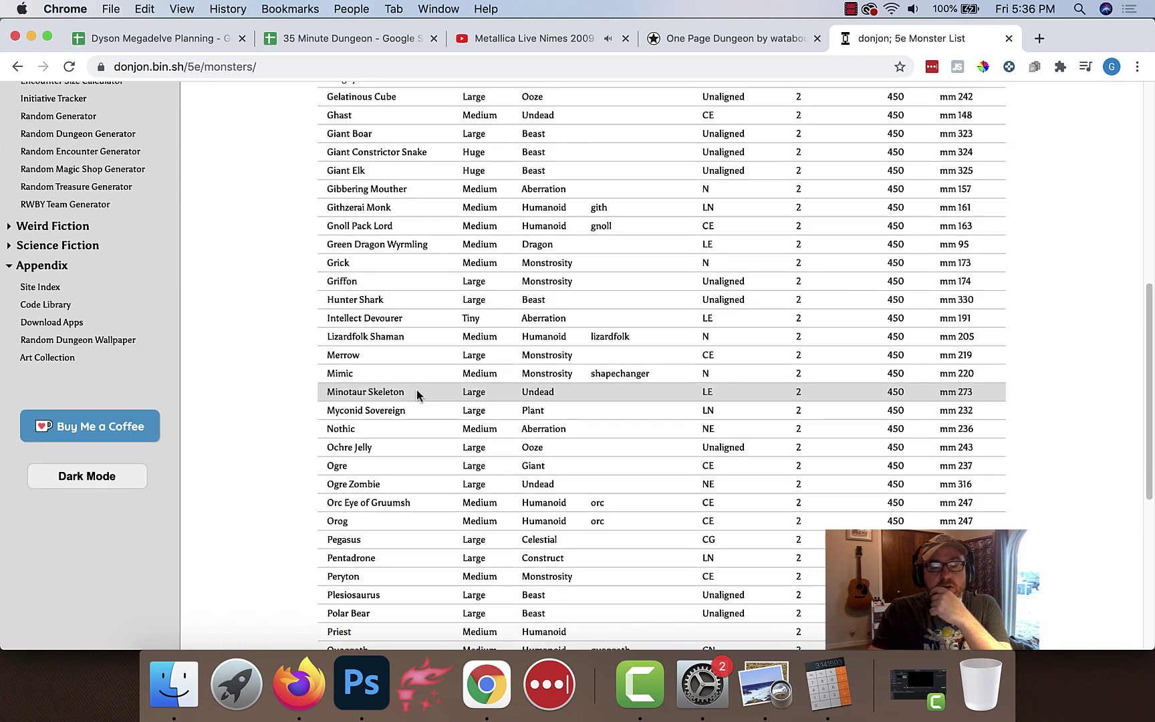
scroll(416, 393, down, 3)
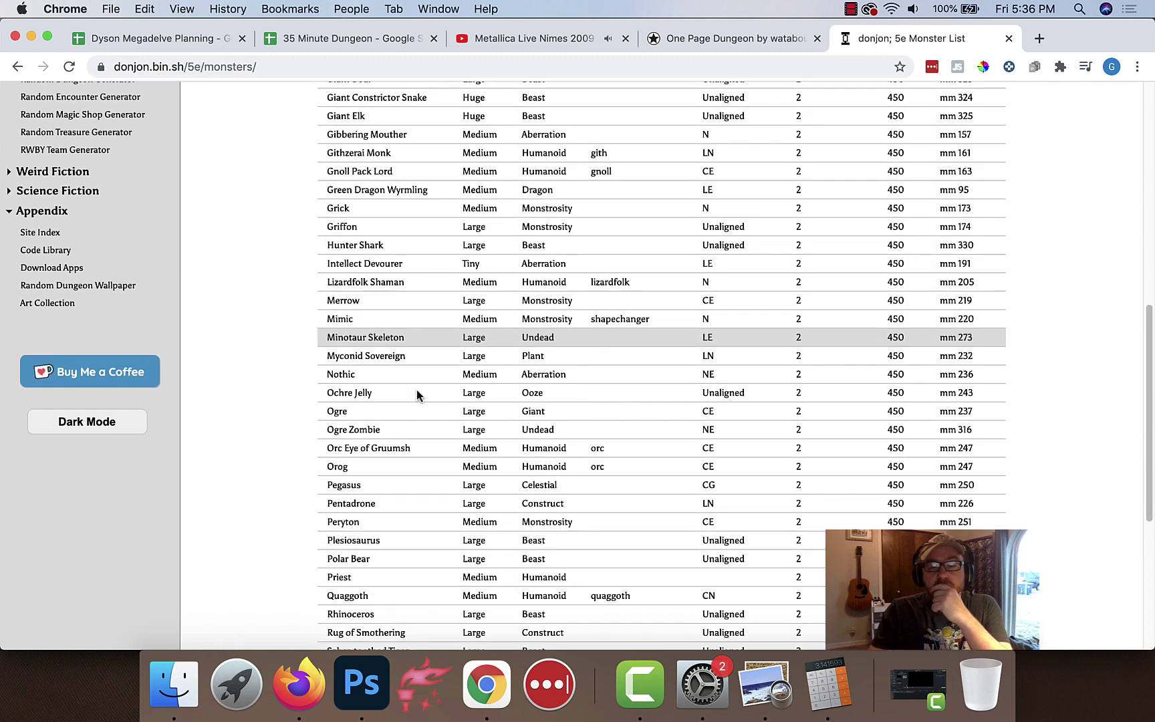
scroll(417, 395, down, 7)
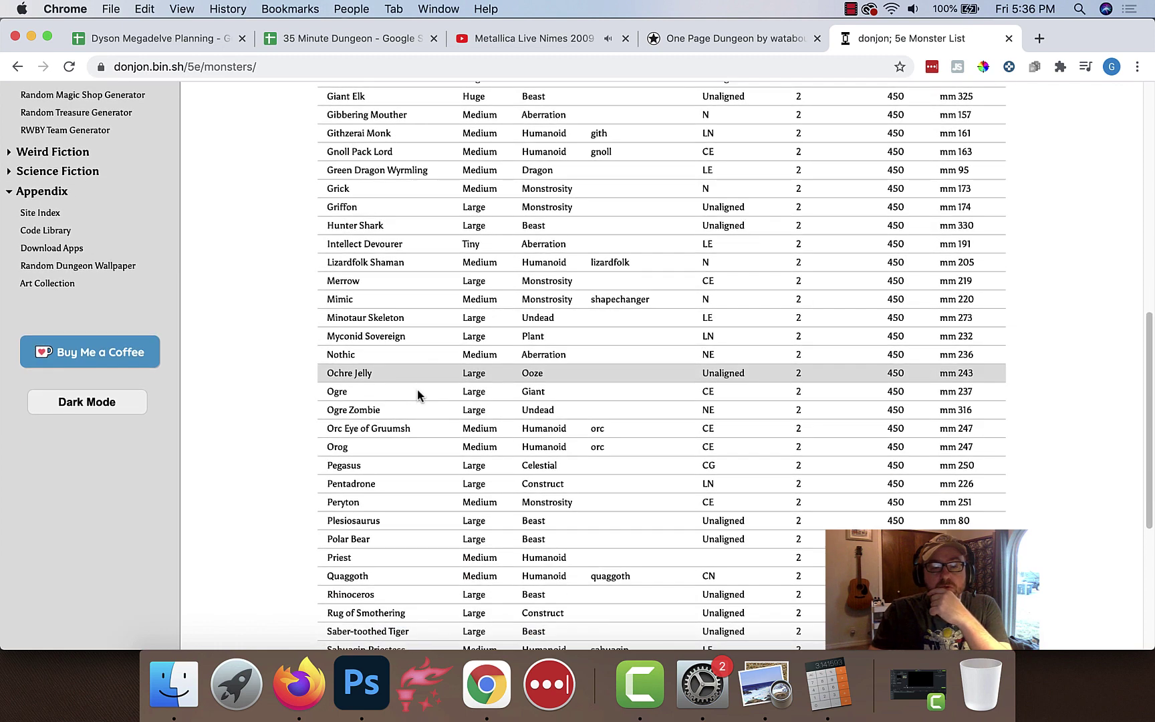
scroll(417, 394, down, 3)
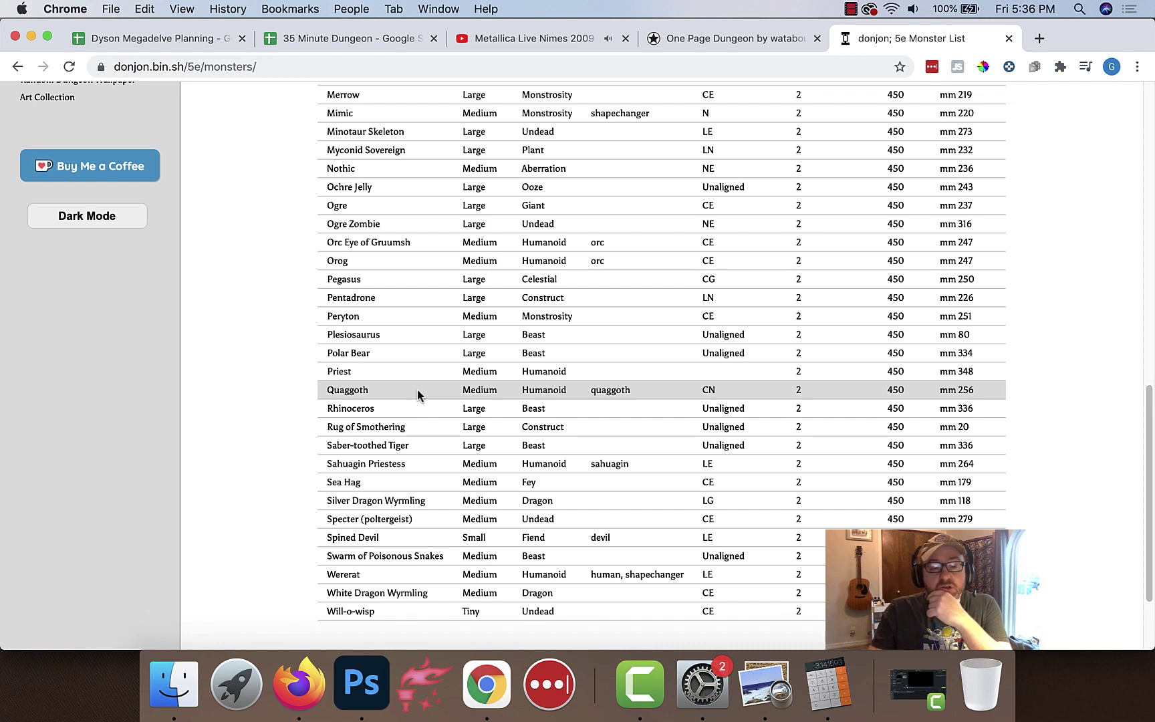
scroll(417, 390, up, 10)
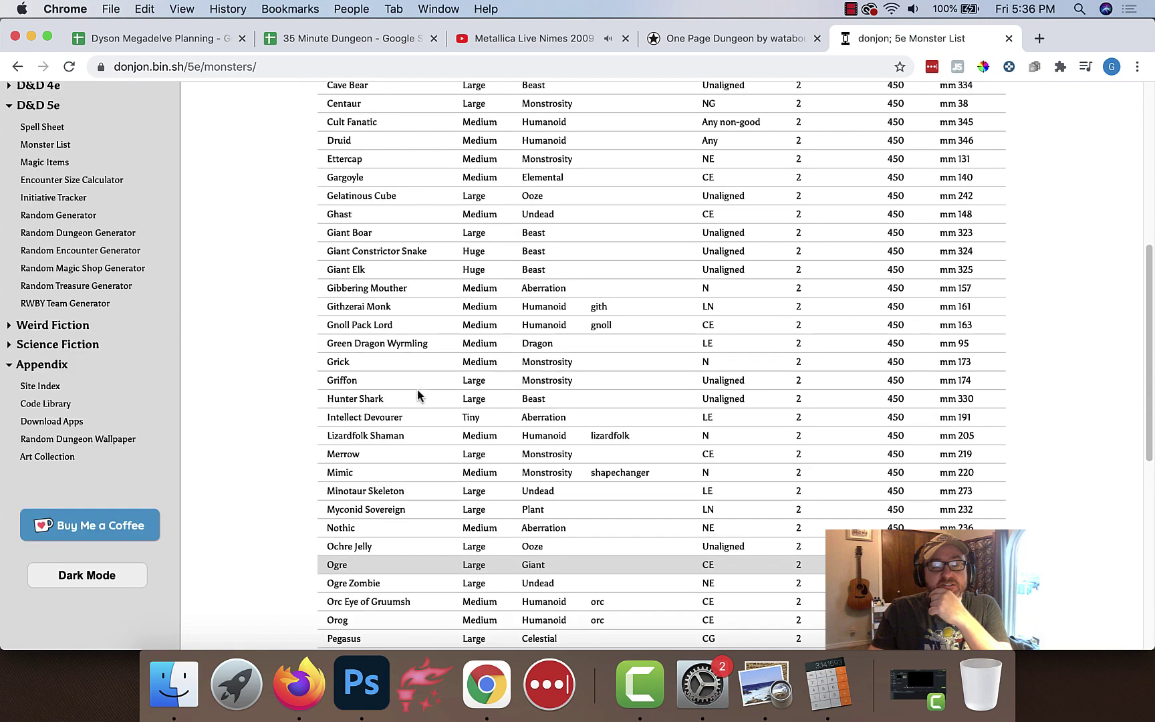
scroll(417, 389, up, 4)
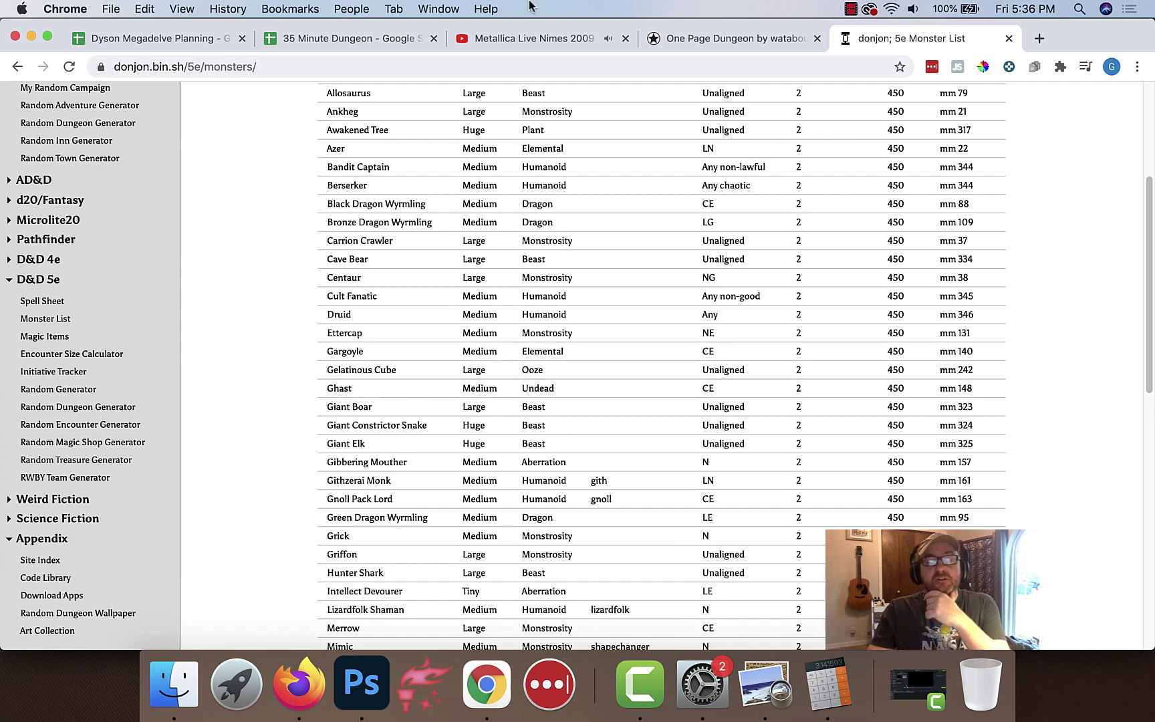
Return to the 35 Minute Dungeon sheet and enter area 2's encounter as "1 swarm of poisonous snakes" with 450 actual XP and multiplier 1
click(305, 37)
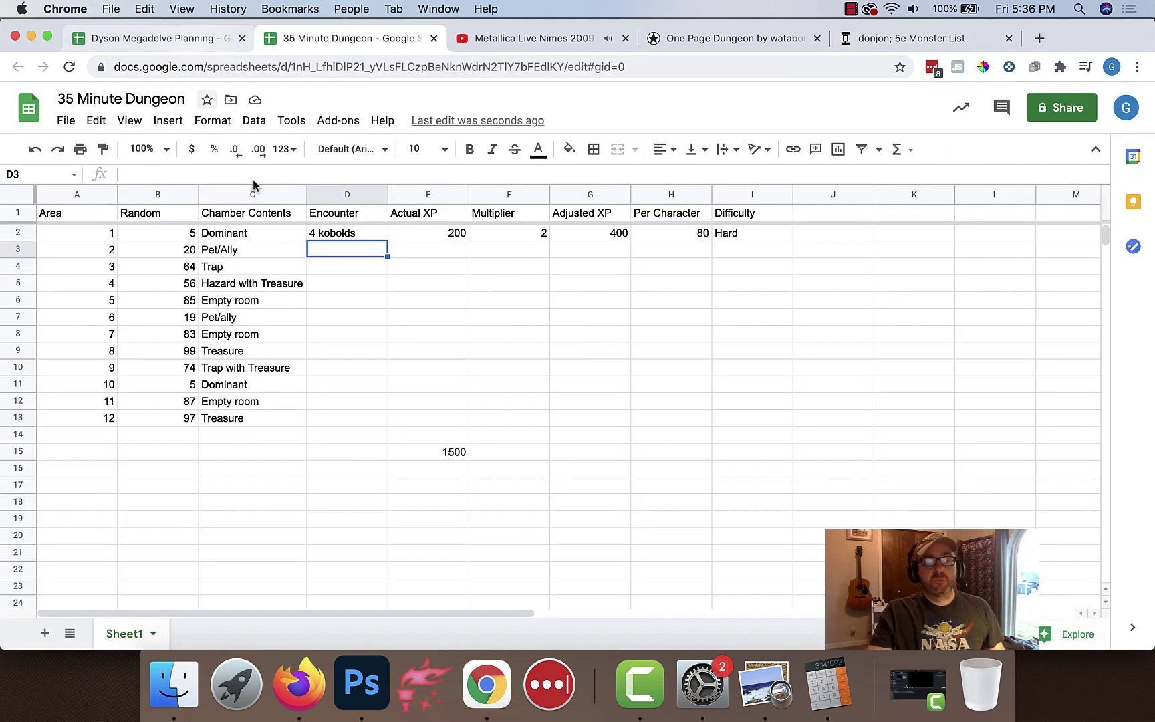
text(2)
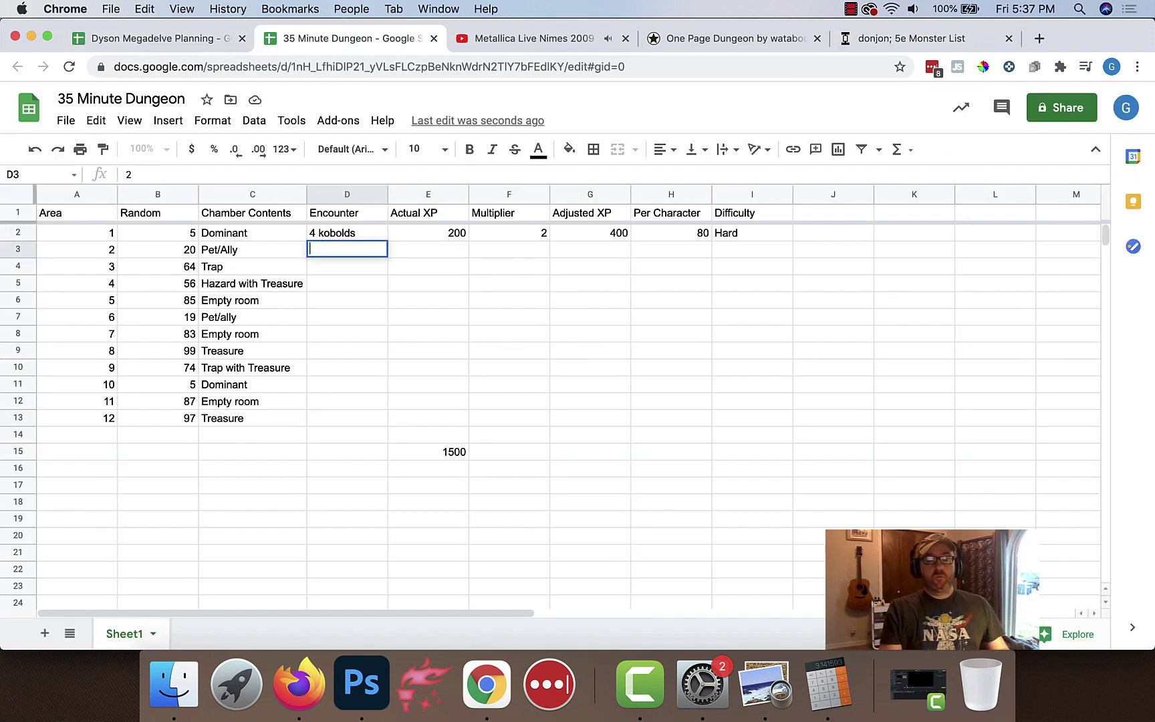
text( w1 swarm of poisonous snakes)
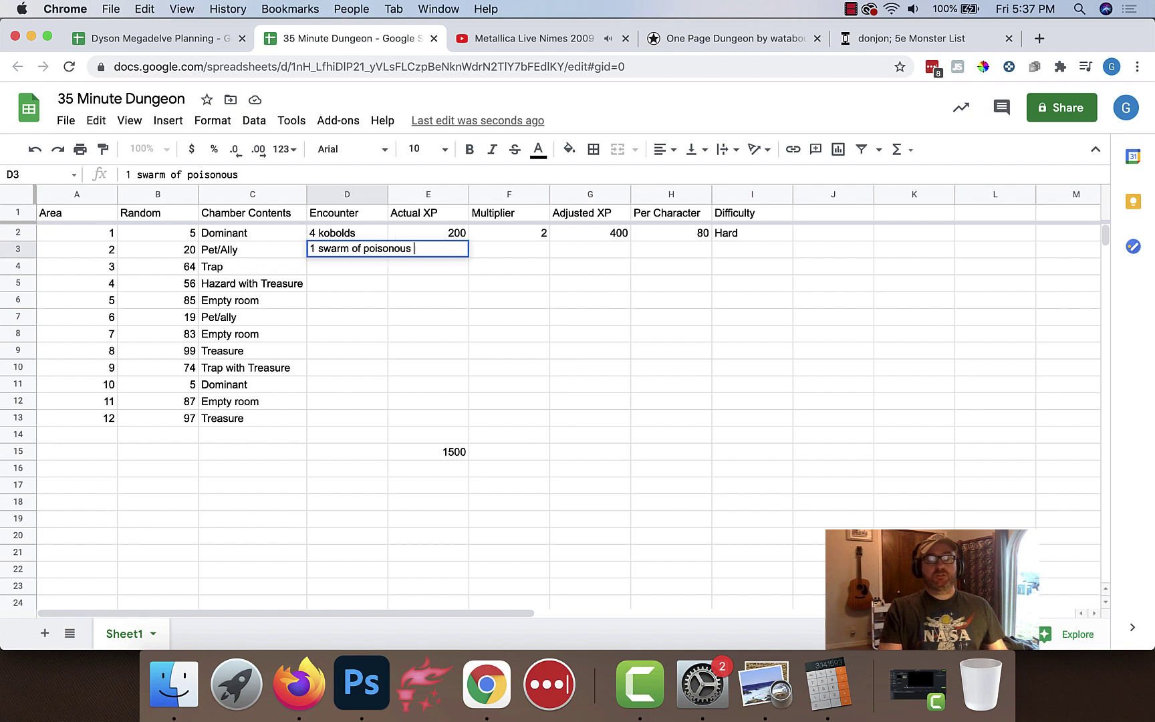
key(Tab)
text(20)
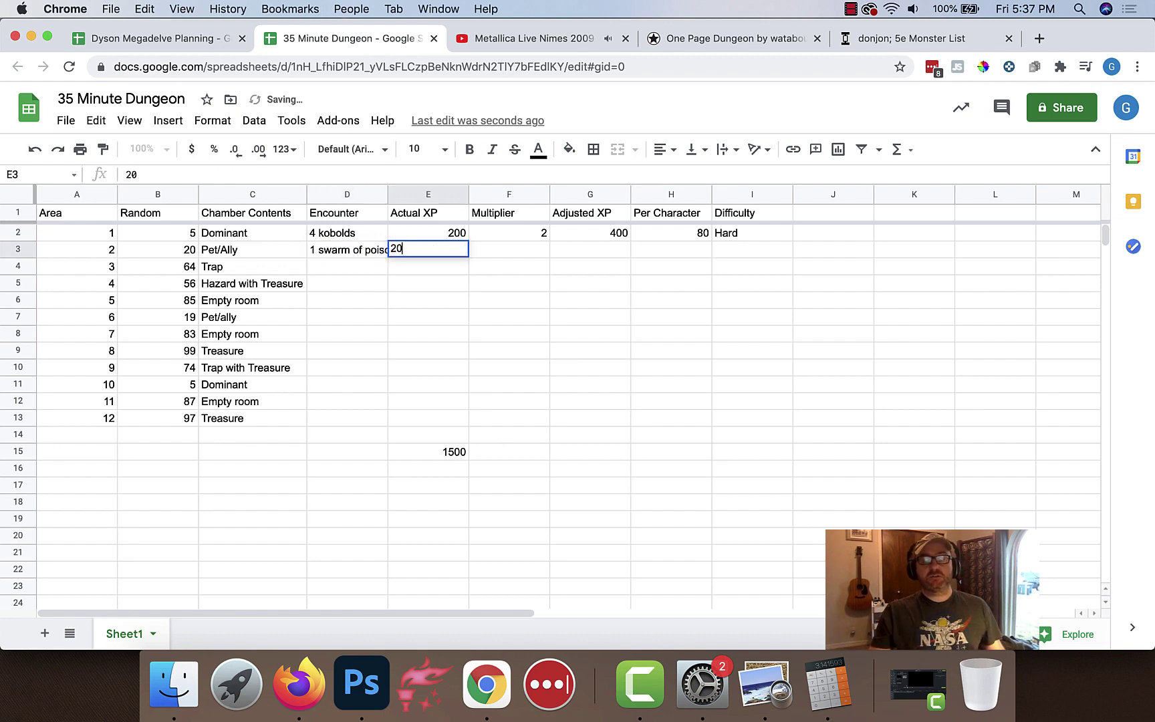
text(50)
key(Tab)
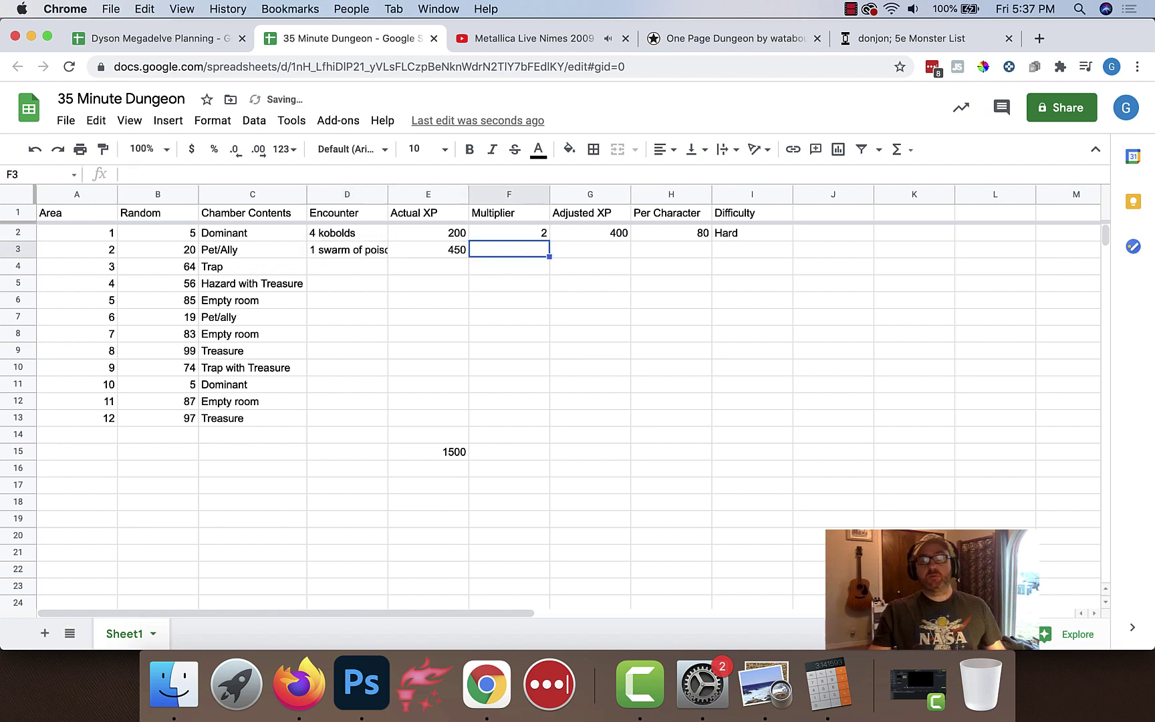
text(1)
key(Tab)
Copy area 1's adjusted XP and per-character formulas into area 2's row
click(590, 233)
key(cmd+c)
key(Down)
key(cmd+v)
key(Right)
key(Up)
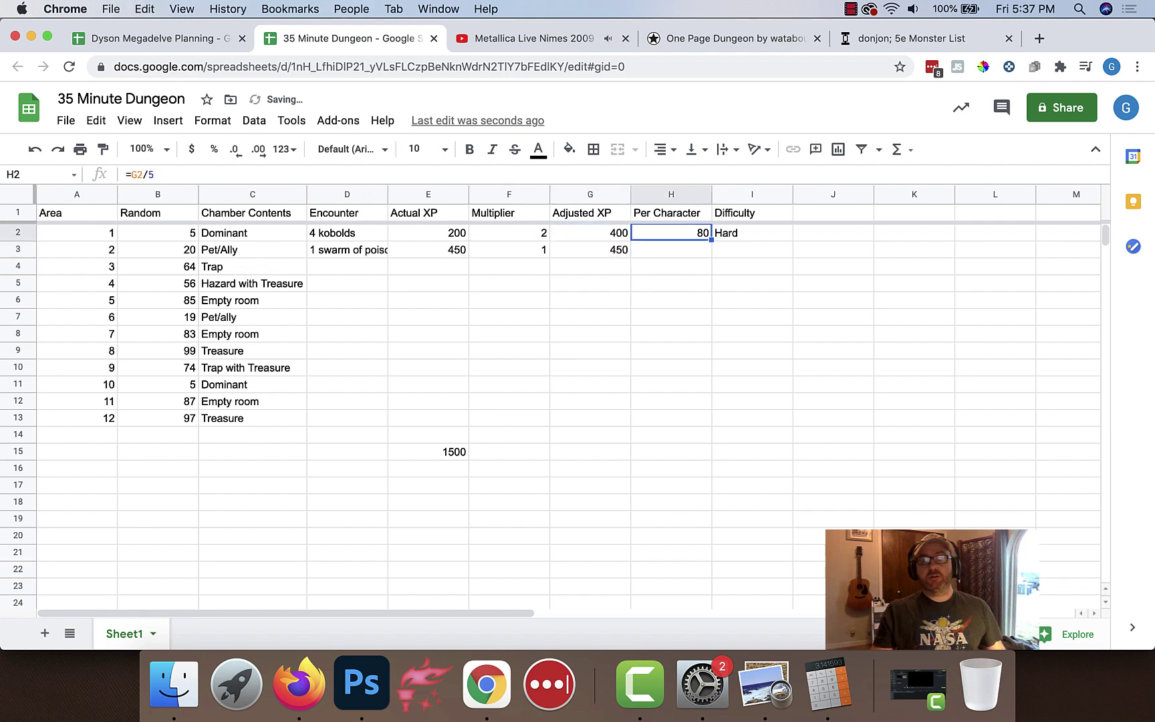
key(cmd+c)
key(Down)
key(cmd+v)
Enter "Hard" as the difficulty of area 2's encounter
key(Right)
text(Hard)
key(Return)
Select area 6's encounter cell, switch to Photoshop to check the dungeon map, and return to the sheet
key(Down)
key(Left)
key(Down)
key(Down)
key(Left)
key(Left)
key(Left)
key(Left)
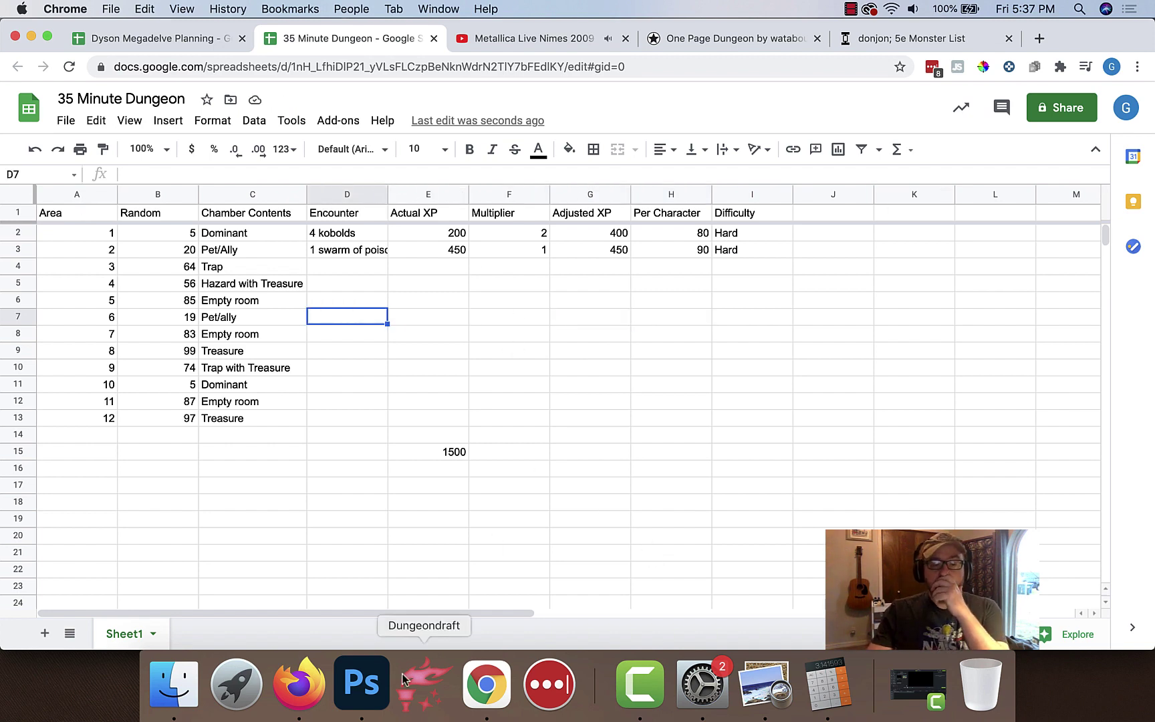
click(361, 683)
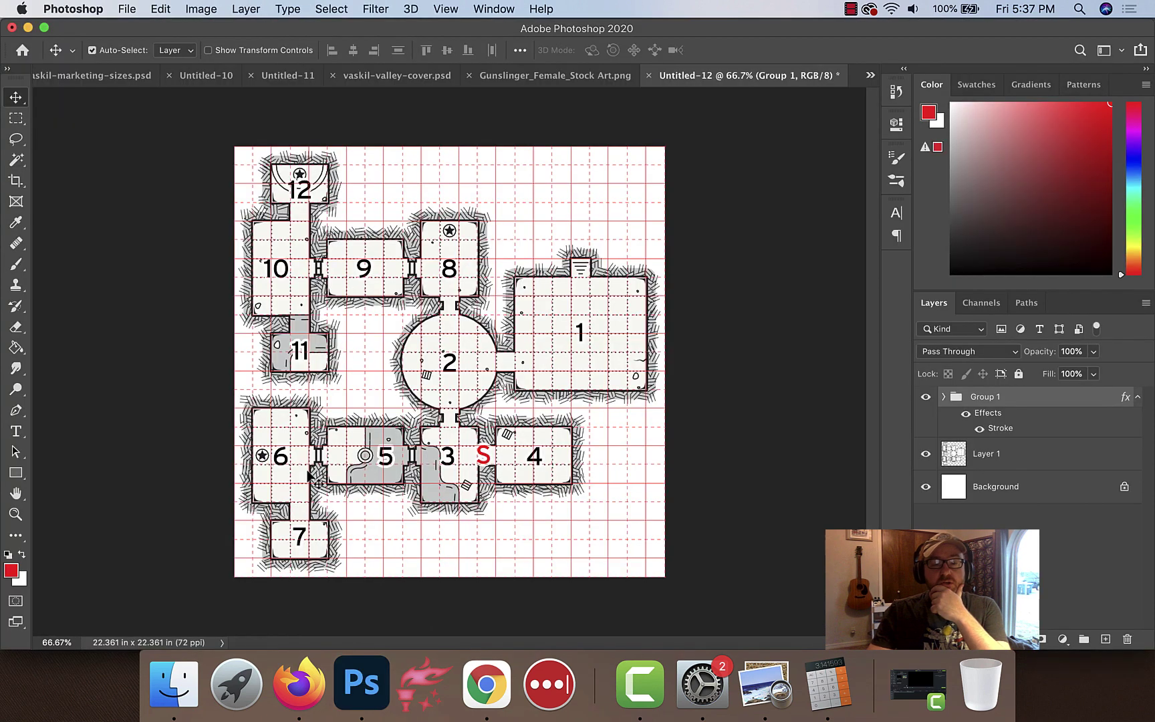
click(486, 683)
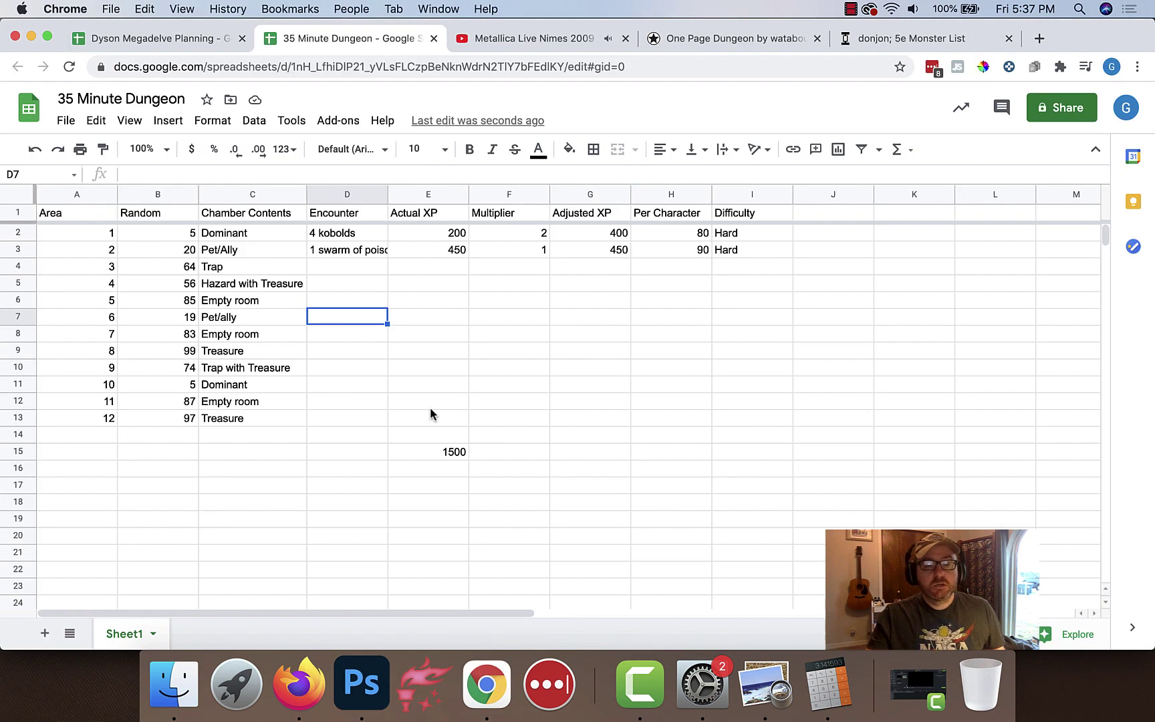
Check the map in Photoshop again, return to the sheet and select area 9's encounter cell
click(361, 684)
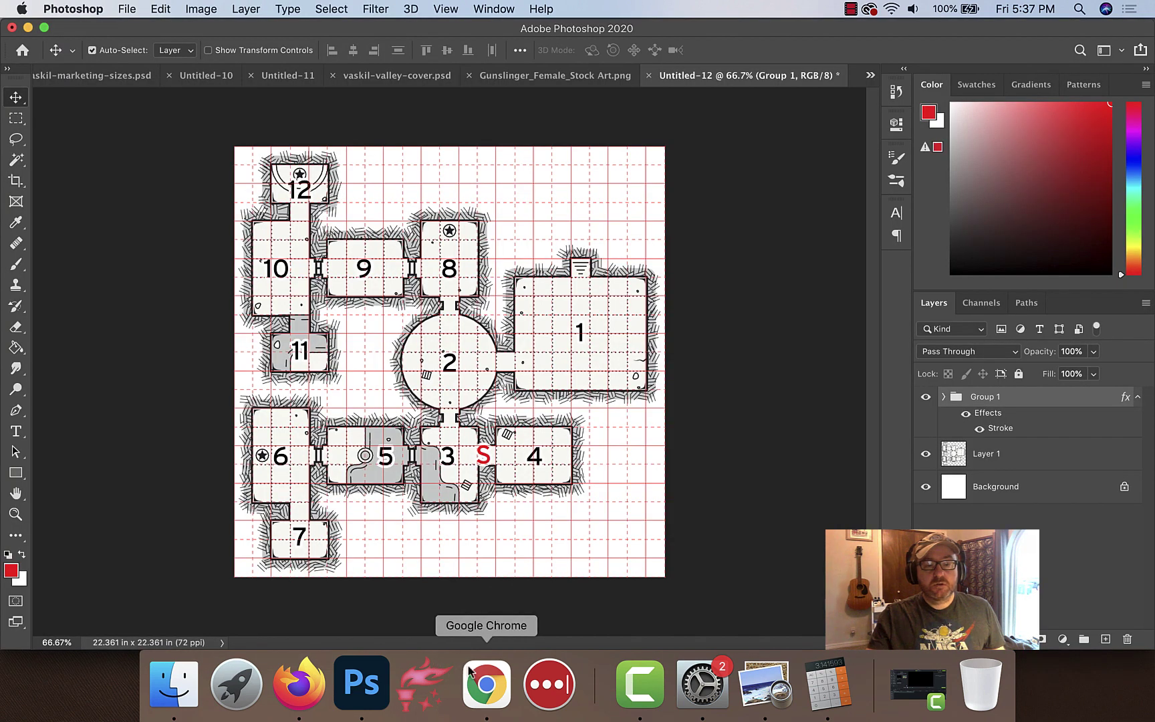
click(472, 674)
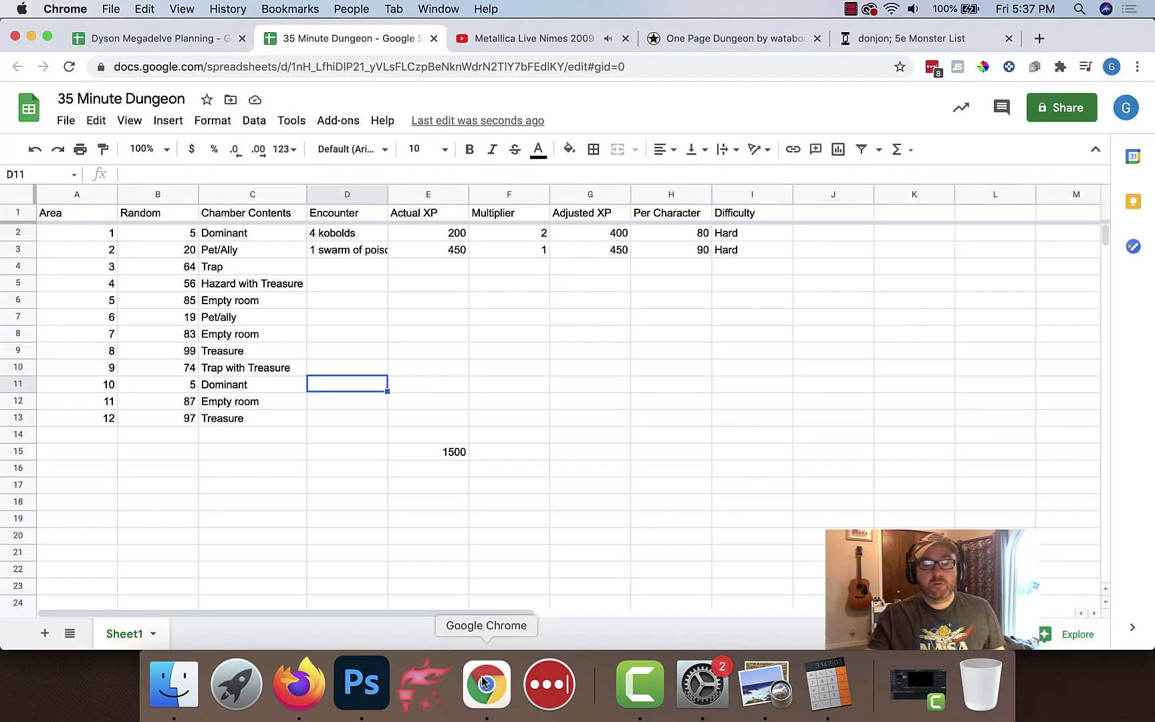
click(337, 367)
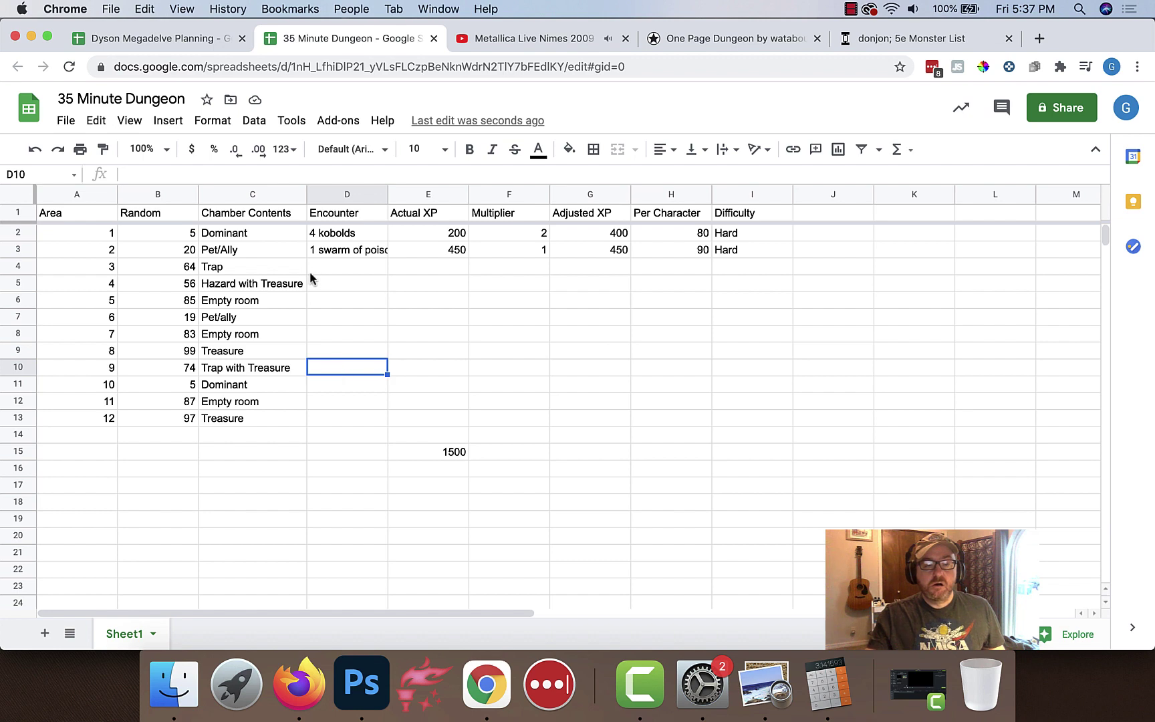
Switch to the donjon 5e Monster List and change its Challenge filter to 1
click(862, 38)
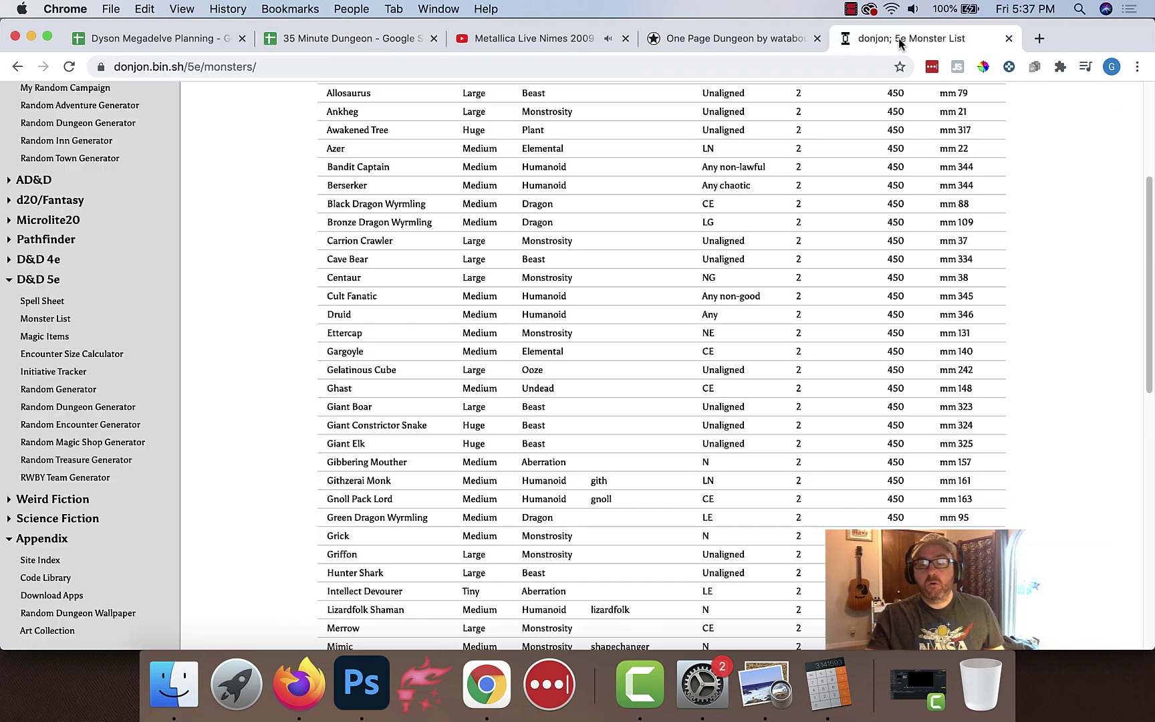
scroll(505, 379, up, 5)
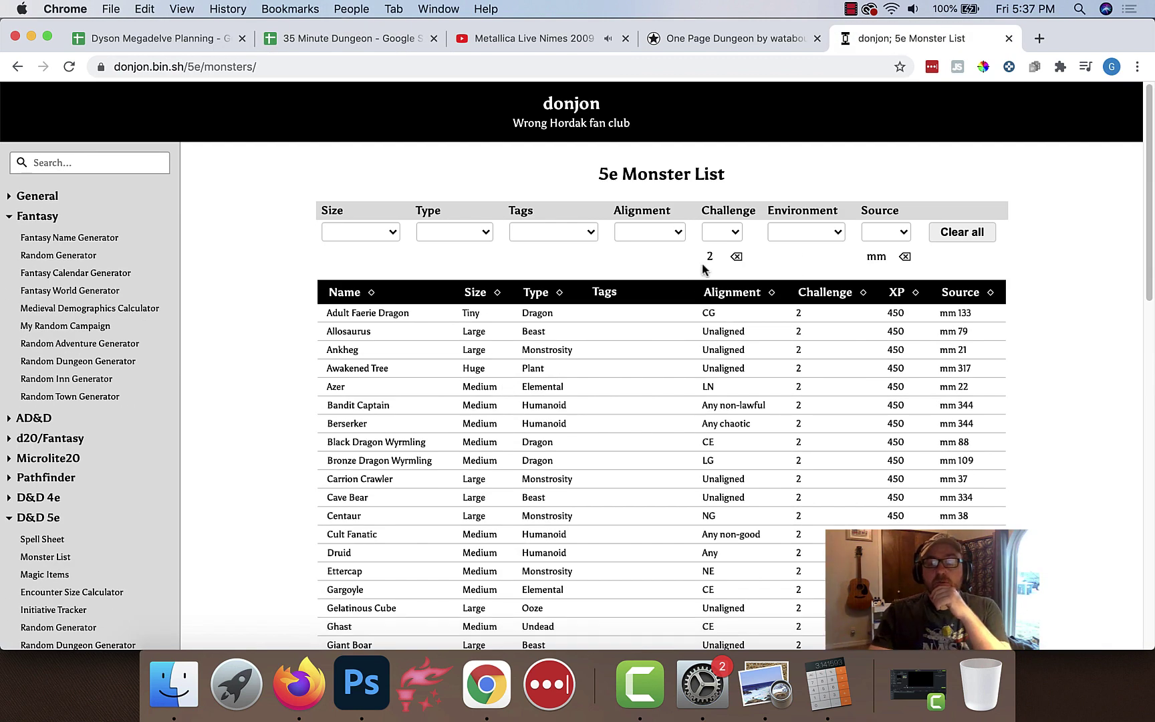
click(737, 258)
click(722, 232)
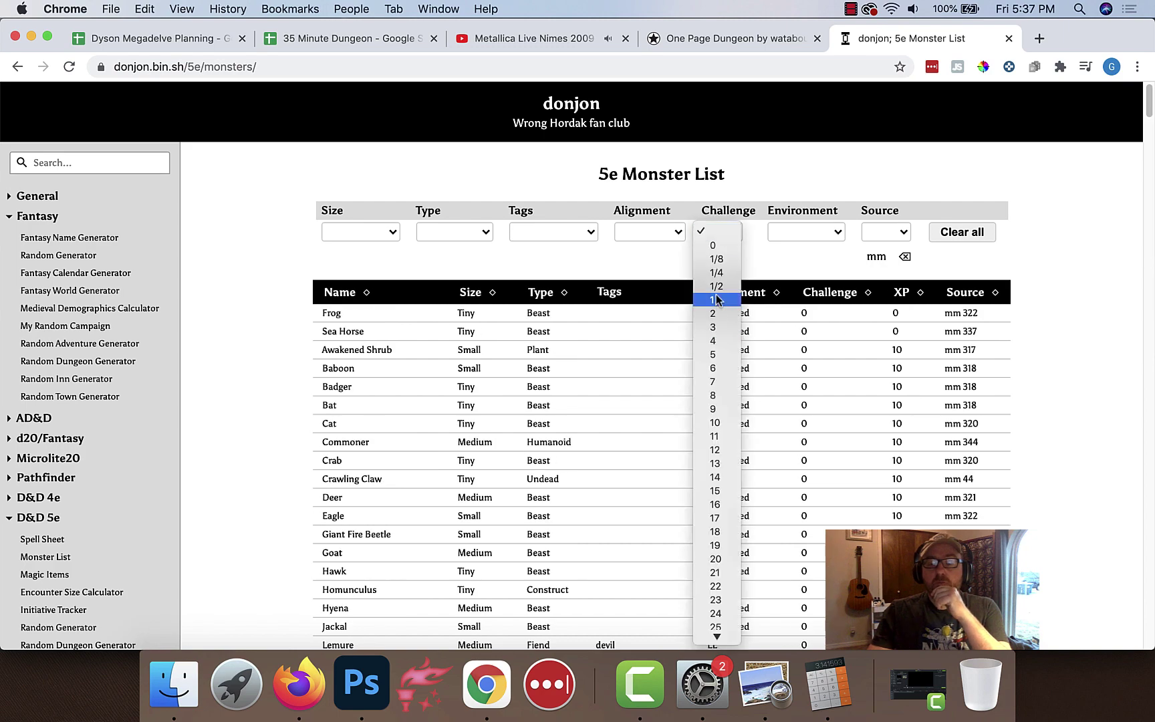
click(611, 383)
Look through the Challenge 1 monsters for candidates for the next encounter
scroll(474, 454, down, 5)
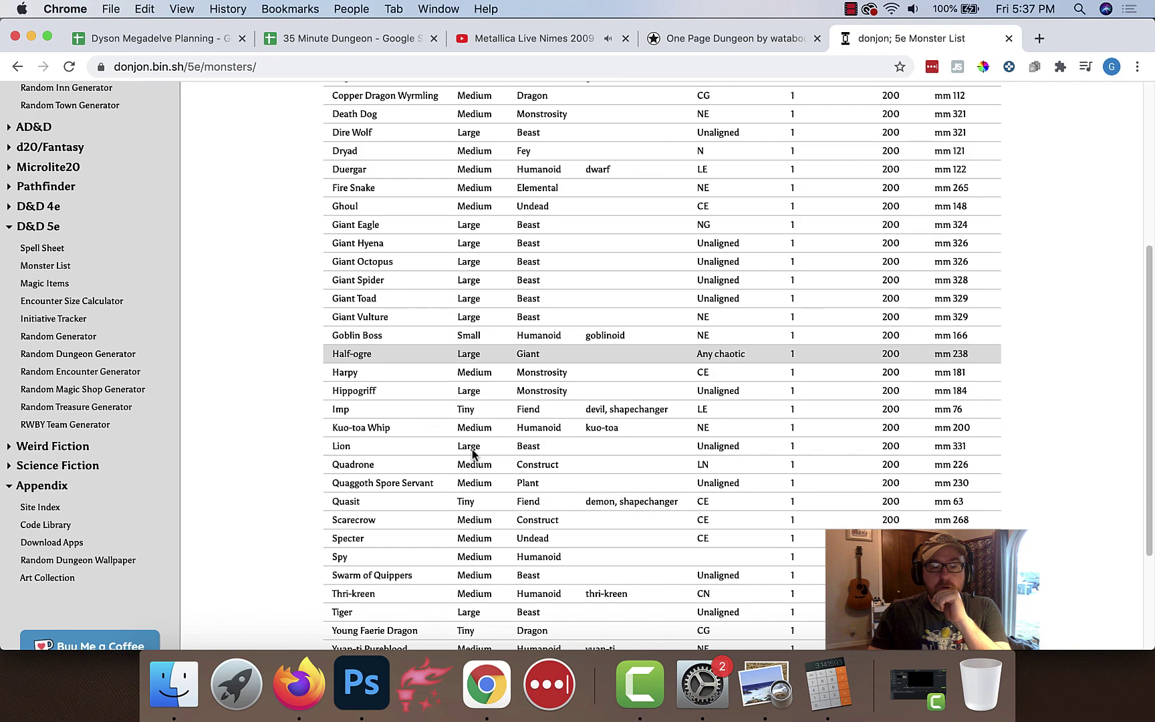
scroll(472, 454, down, 2)
scroll(471, 451, up, 4)
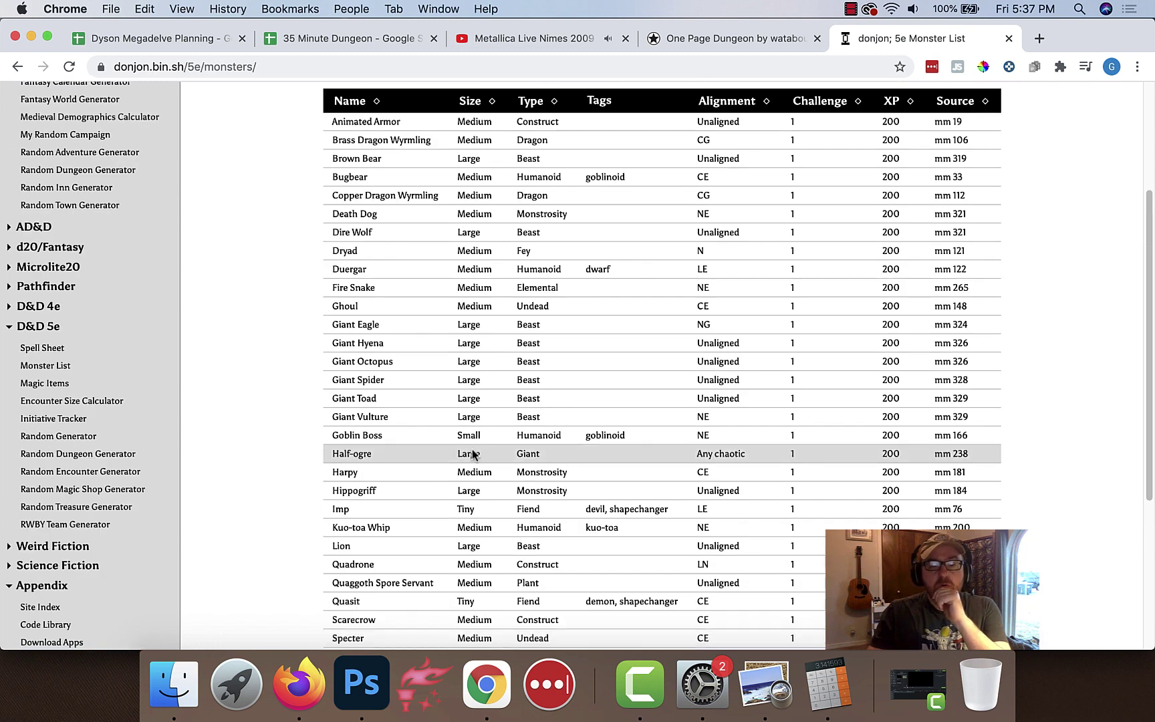
scroll(473, 453, down, 3)
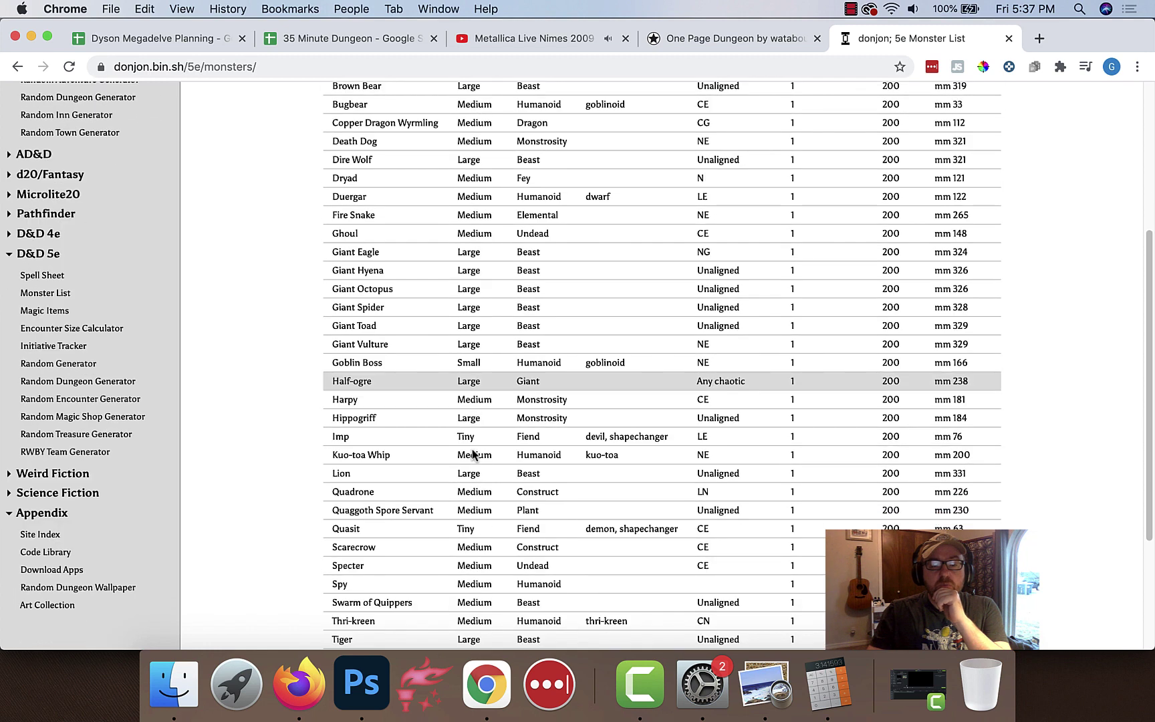
scroll(472, 454, down, 1)
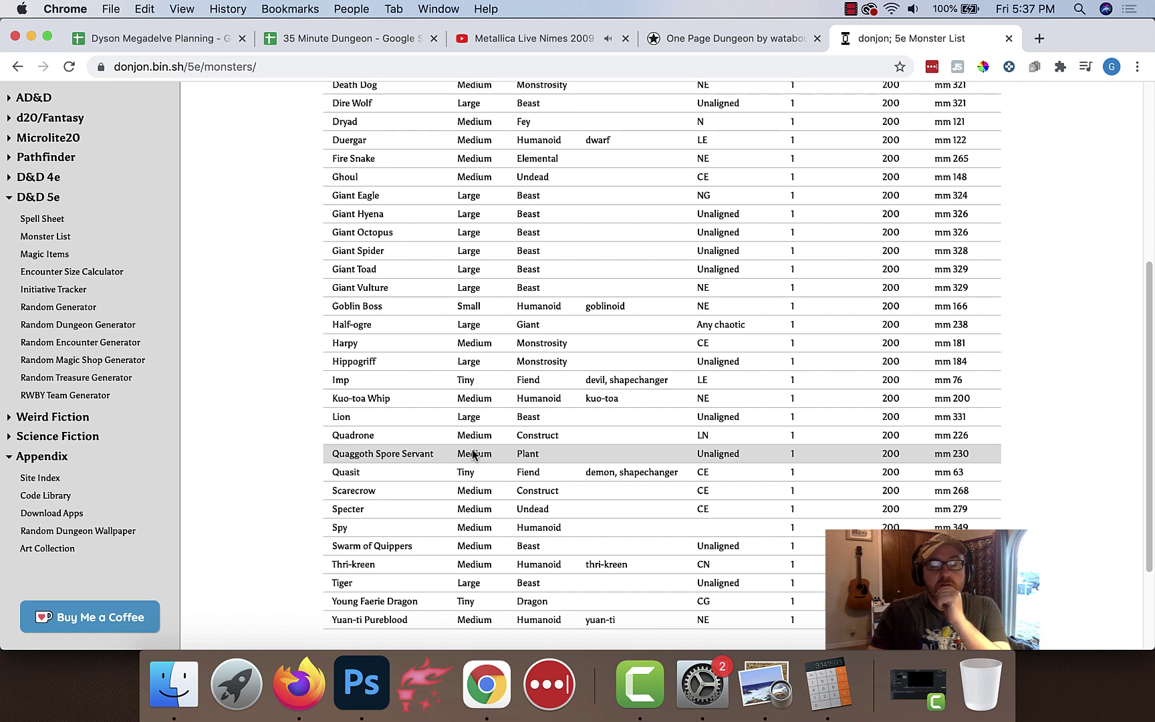
scroll(473, 454, up, 2)
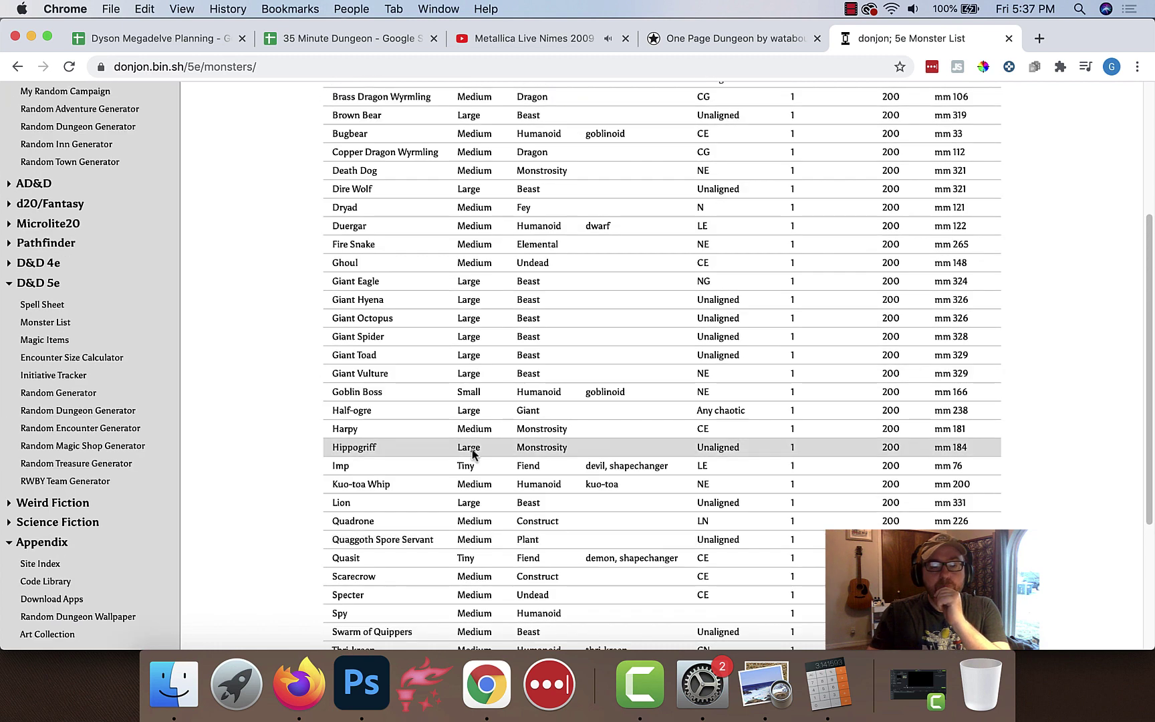
scroll(472, 453, down, 2)
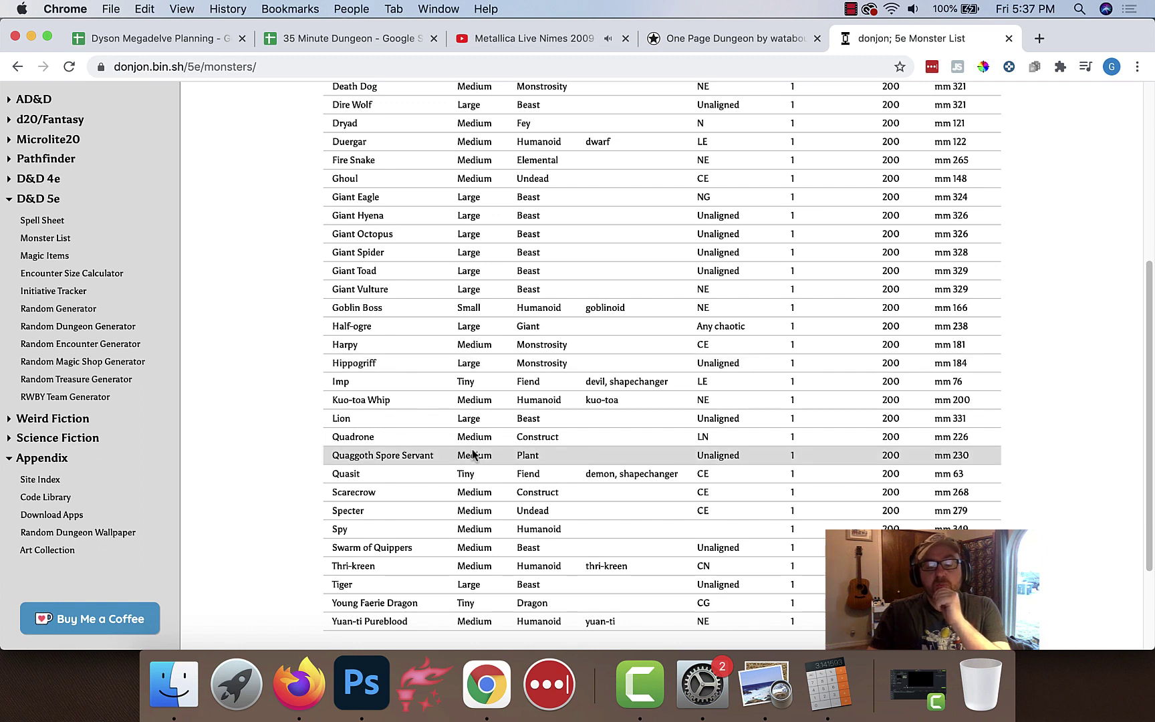
Switch to Photoshop to check the room layout, and return to the Challenge 1 monsters to compare candidates
click(361, 683)
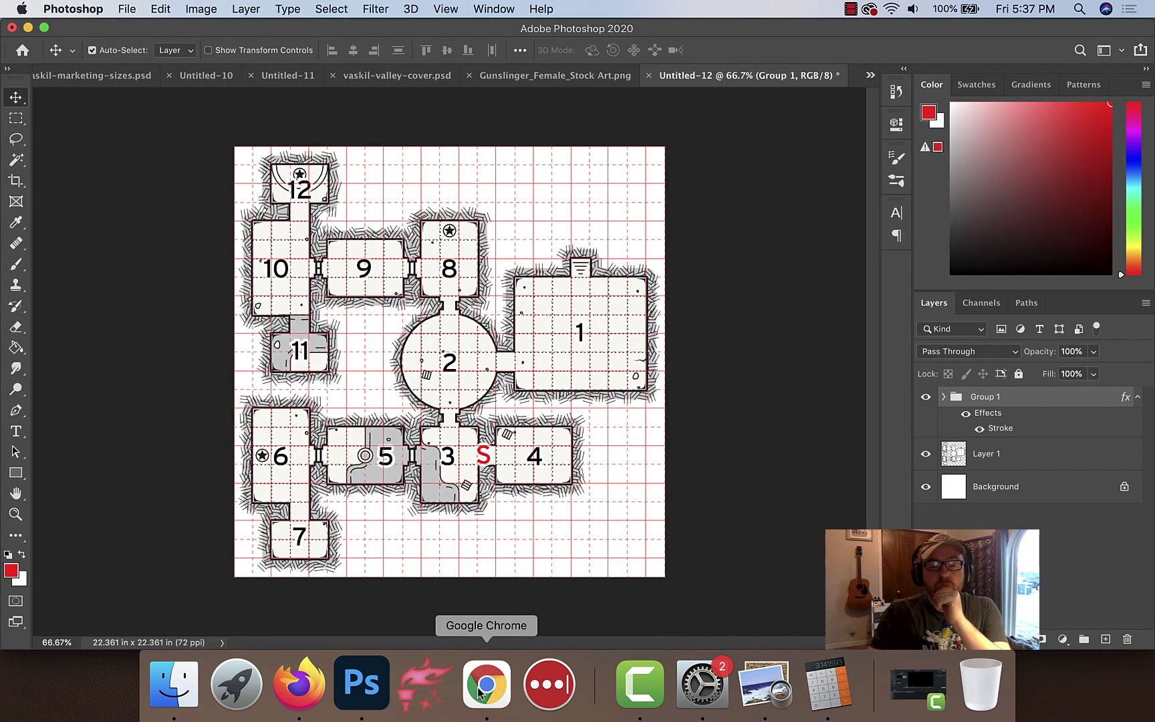
click(483, 688)
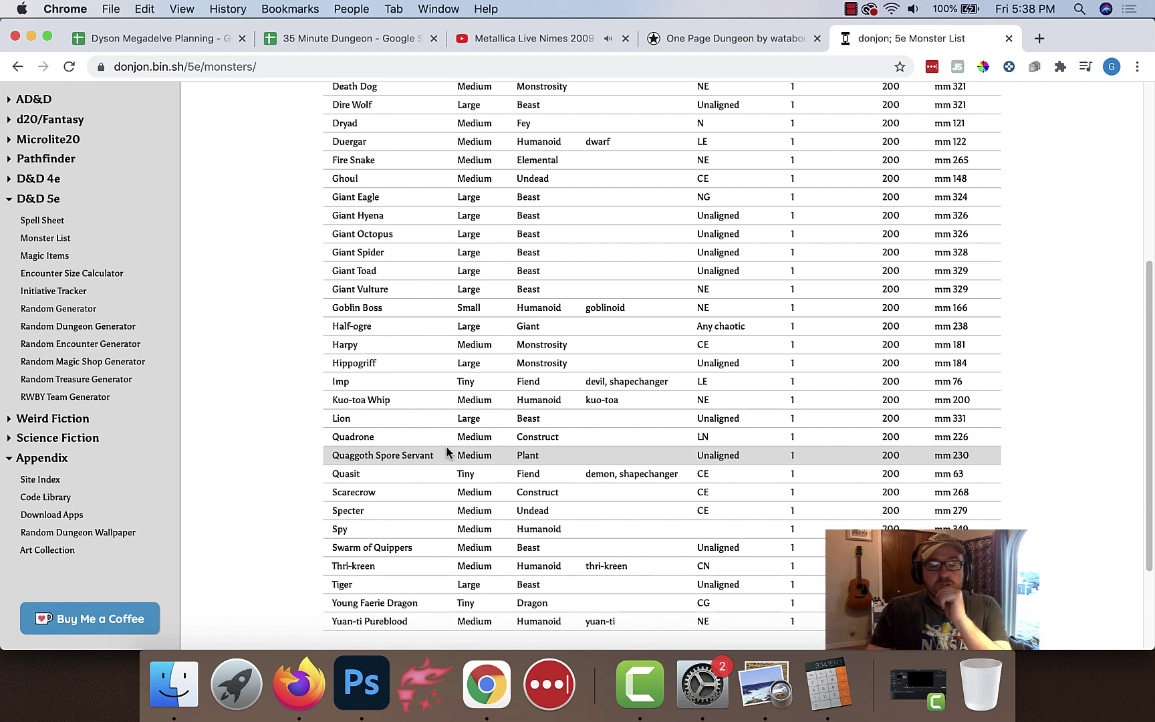
scroll(446, 452, up, 2)
scroll(446, 452, down, 2)
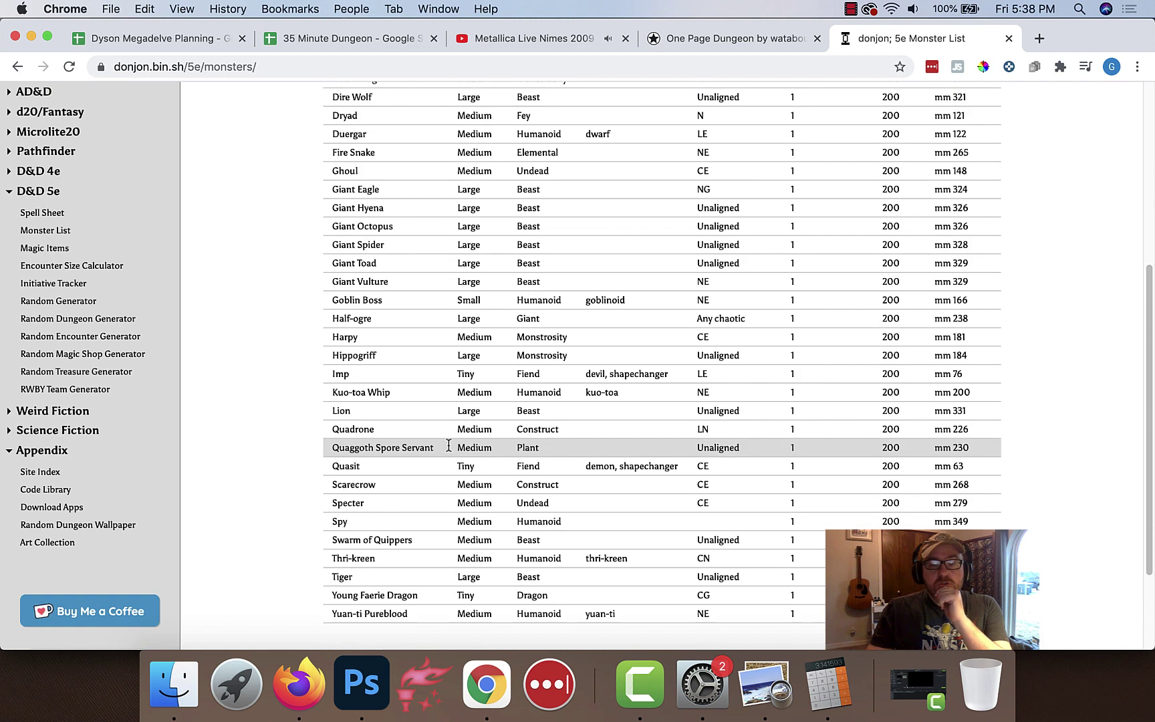
Switch to the 35 Minute Dungeon sheet and enter area 6's encounter as 1 tiger, with 200 actual XP and multiplier 1
click(348, 38)
text(1 tiger)
key(Tab)
text(200)
key(Tab)
text(1)
key(Tab)
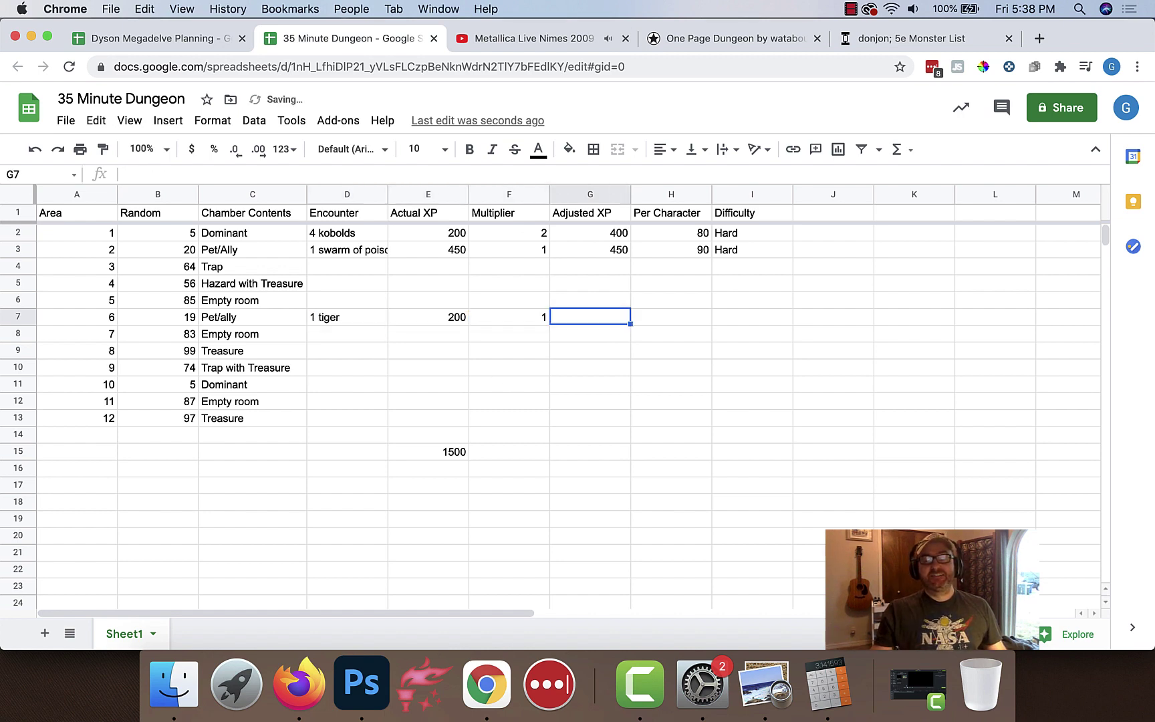
Copy the Adjusted XP and Per Character formulas from area 2's row into area 6's row
key(Up)
key(Up)
key(Up)
key(Up)
key(shift+Right)
key(ctrl+c)
key(Down)
key(Down)
key(Down)
key(Down)
key(ctrl+v)
key(Right)
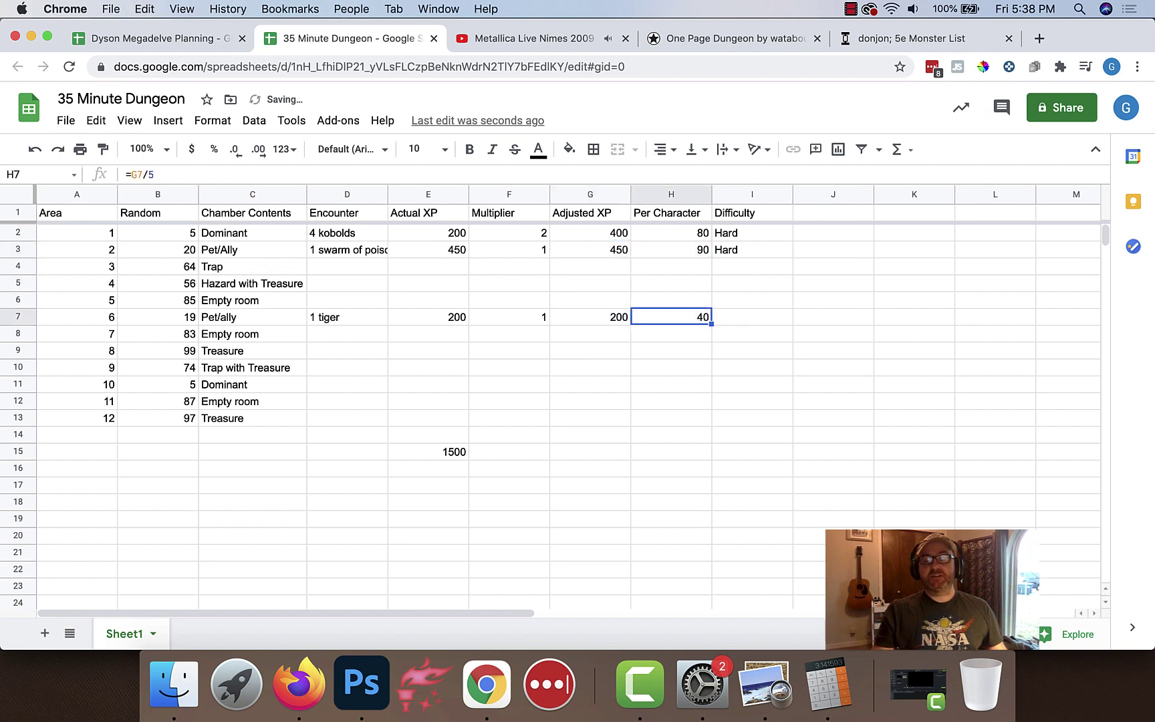
Rate area 6's difficulty as Medium and select area 10's encounter cell
key(Right)
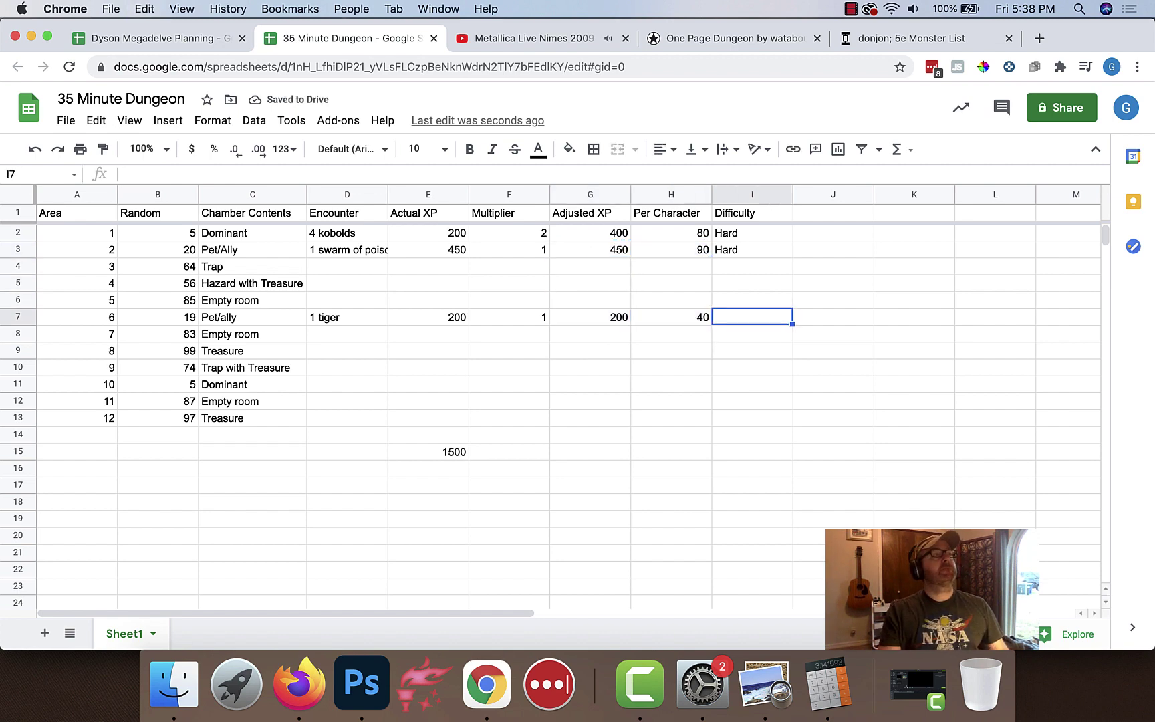
text(Medium)
key(Return)
key(Down)
key(Down)
key(Left)
key(Left)
key(Left)
key(Left)
key(Left)
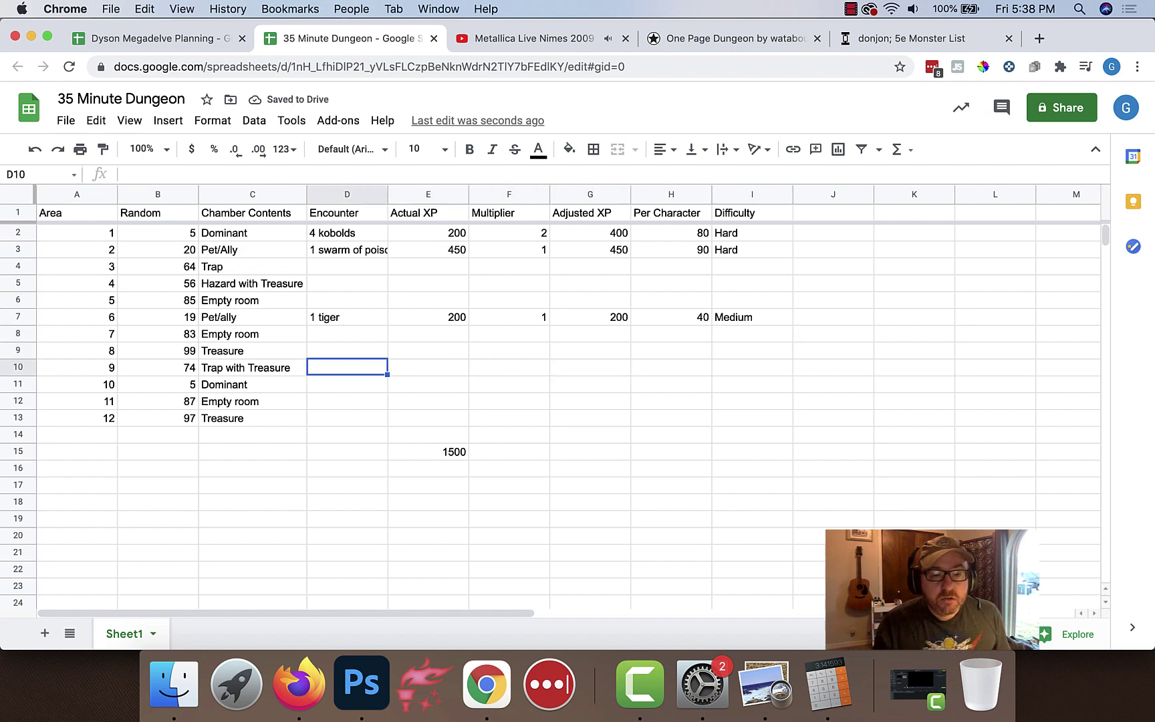
key(Down)
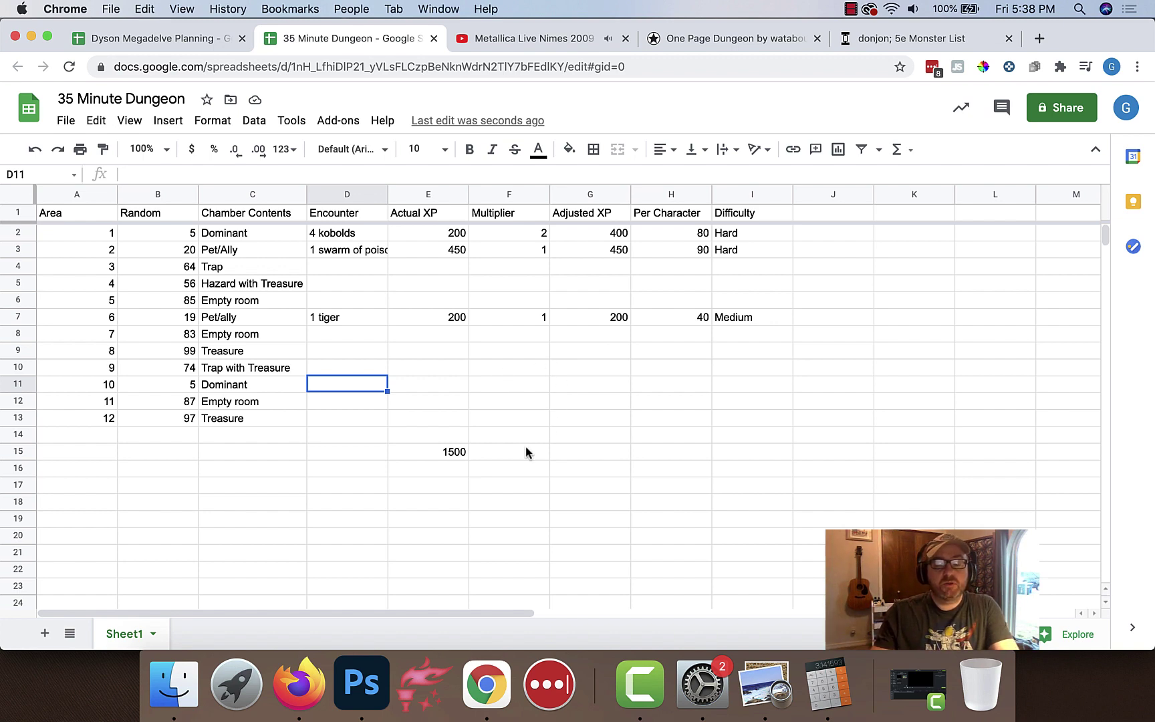
Switch to the donjon 5e Monster List and remove its Challenge and Source filters
click(904, 44)
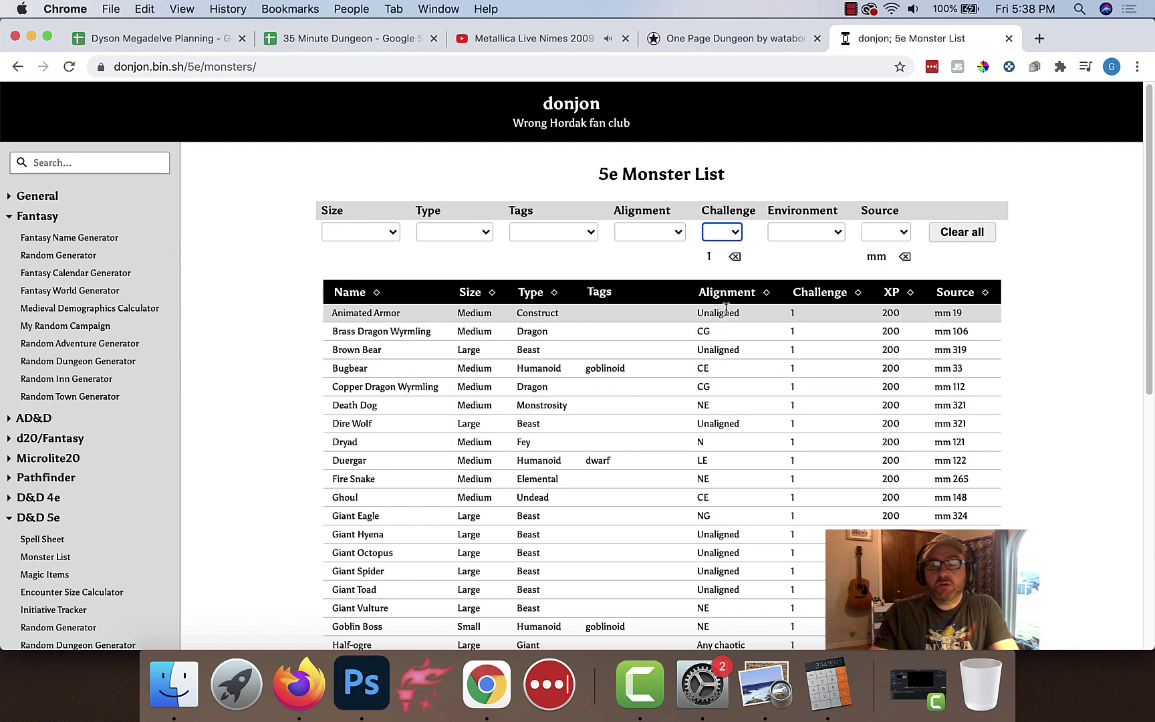
click(735, 256)
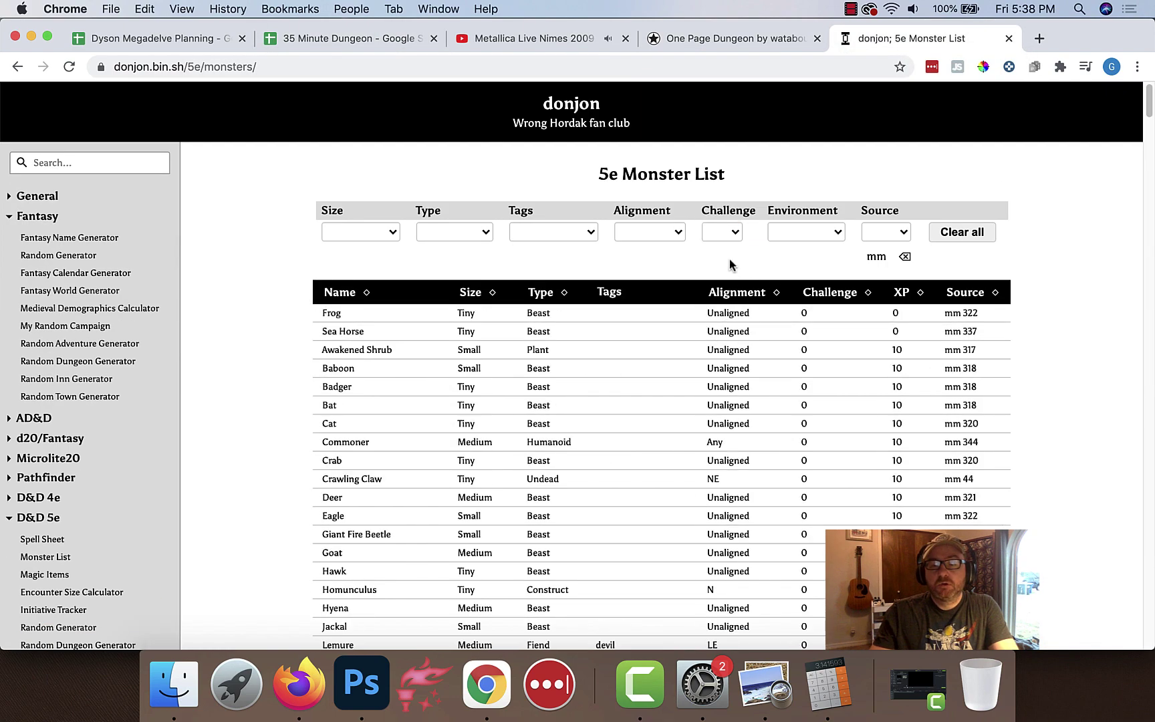
click(905, 257)
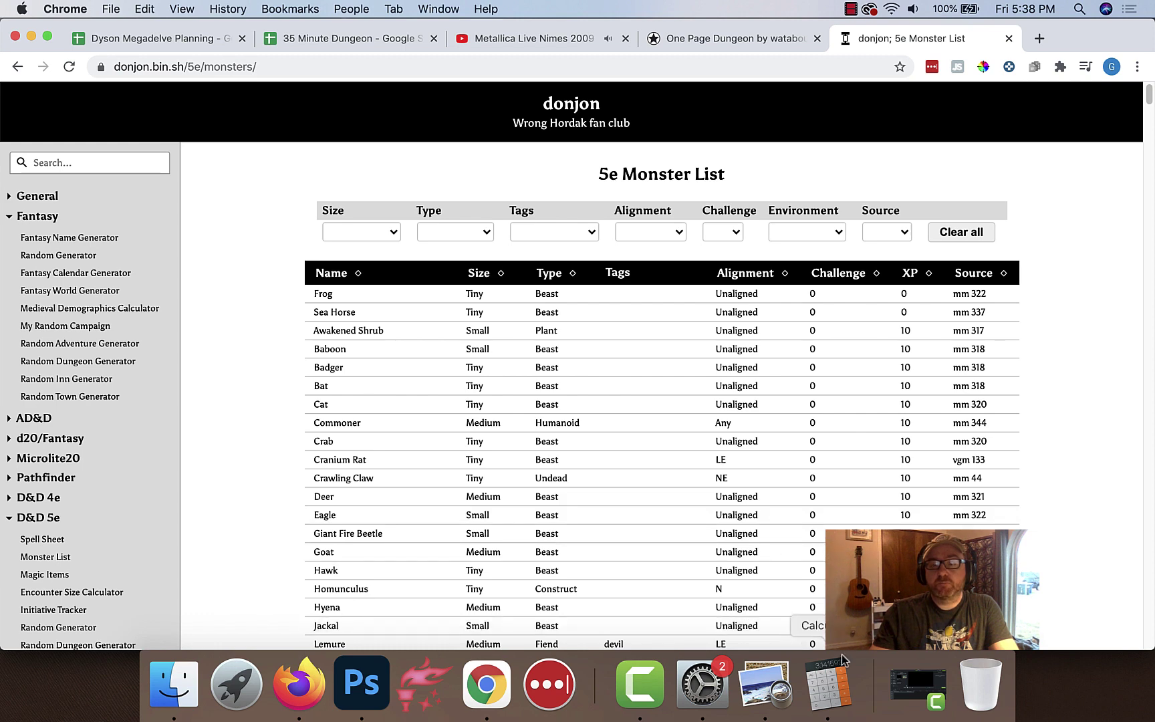
Switch to Calculator, start a subtraction from 375, clear it and return to the monster list
click(829, 683)
click(627, 243)
text(375)
key(minus)
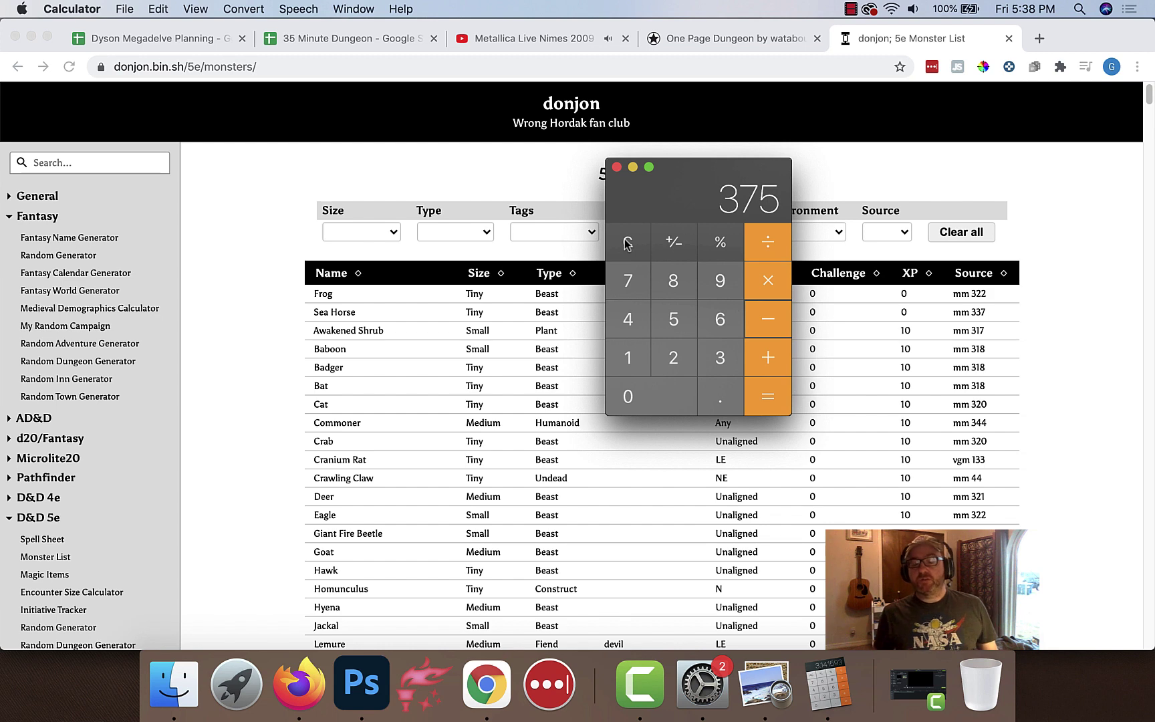
click(627, 243)
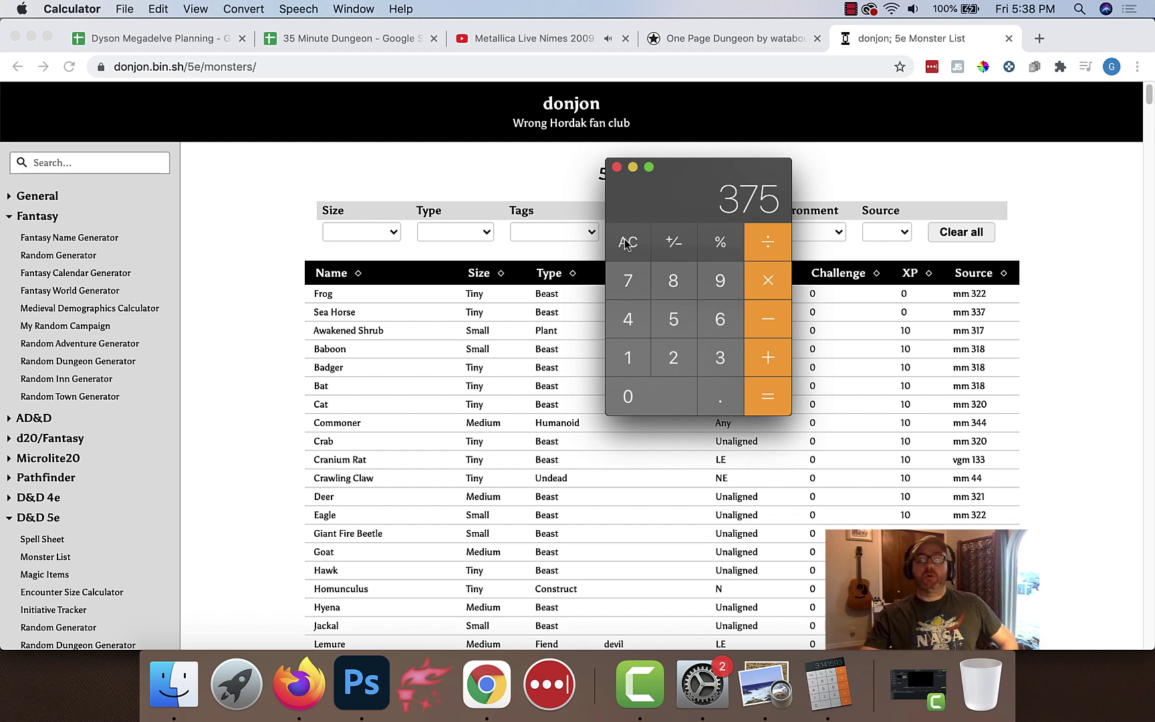
click(271, 270)
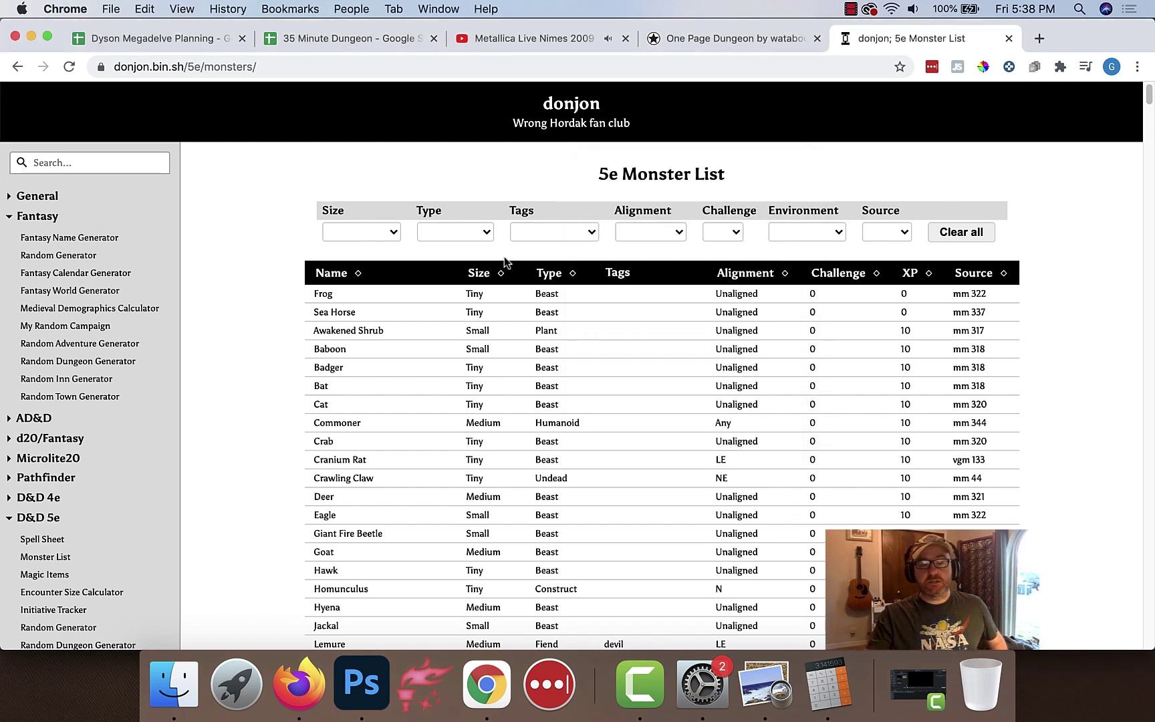
Search the monster list for "acol", enter the acolyte's 50 XP in Calculator, and return to the 35 Minute Dungeon sheet
key(super+f)
text(acol)
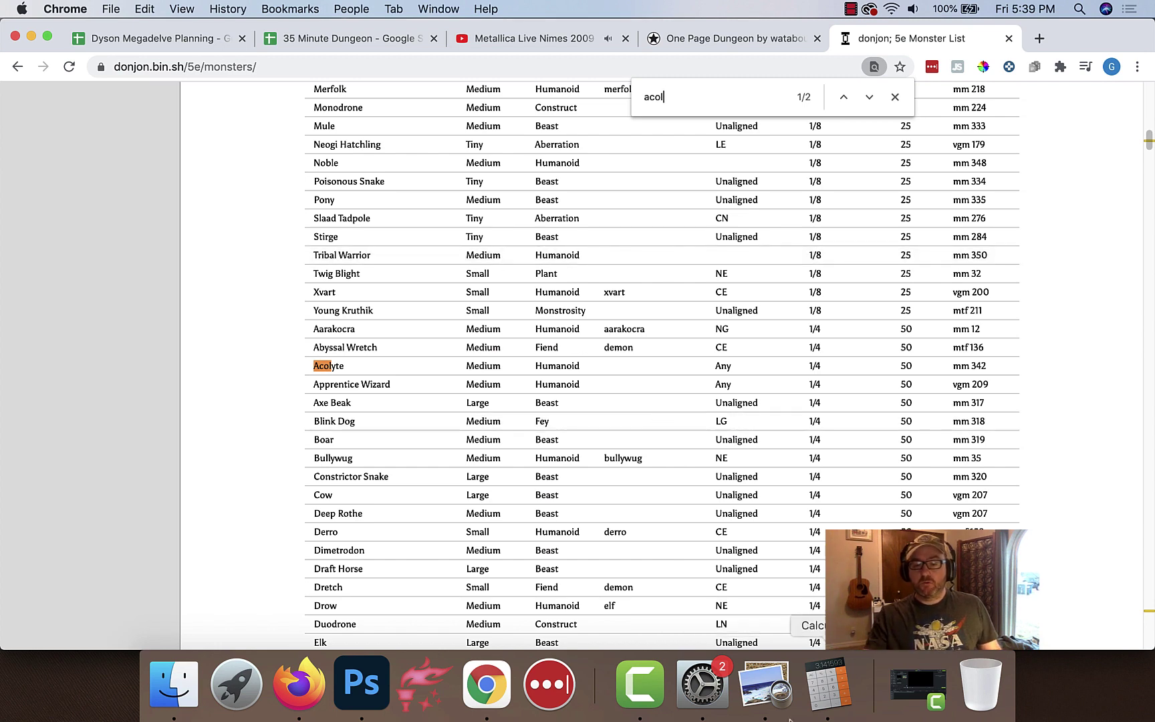
click(827, 698)
click(629, 241)
text(50)
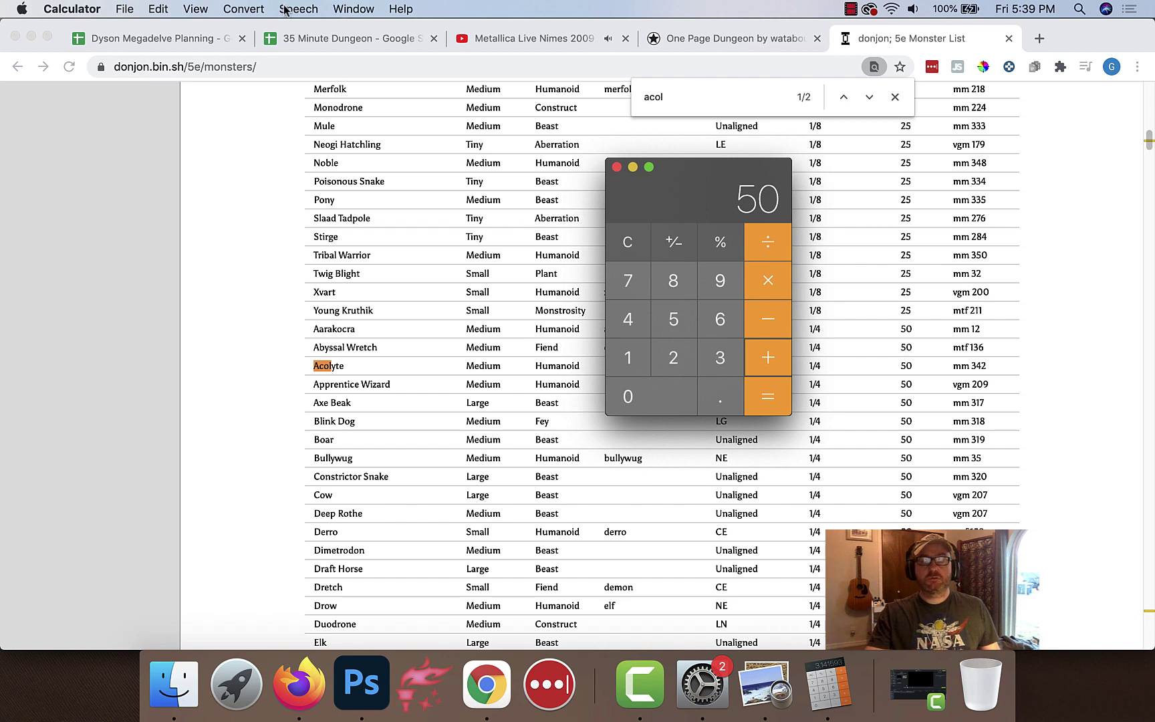
click(303, 38)
click(303, 38)
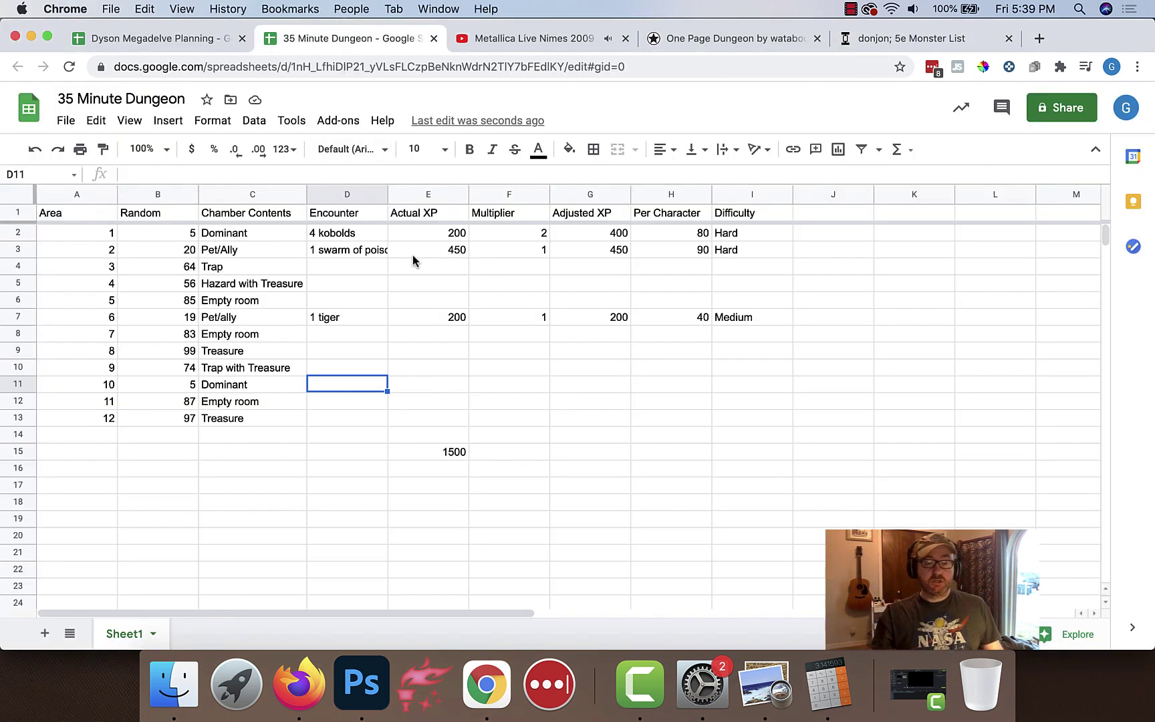
Enter 125 as area 10's actual XP and 2 as its multiplier, keeping the encounter cell empty
text(125)
key(Tab)
text(2)
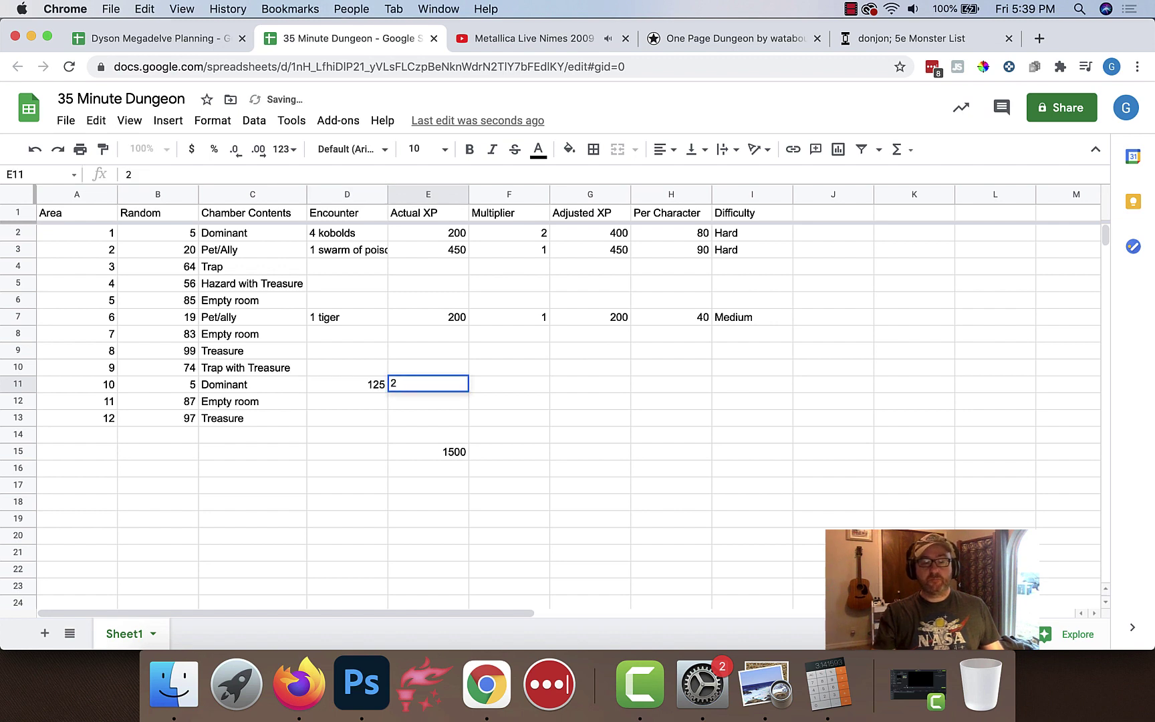
key(Escape)
key(Left)
key(super+x)
key(Right)
key(super+v)
key(Right)
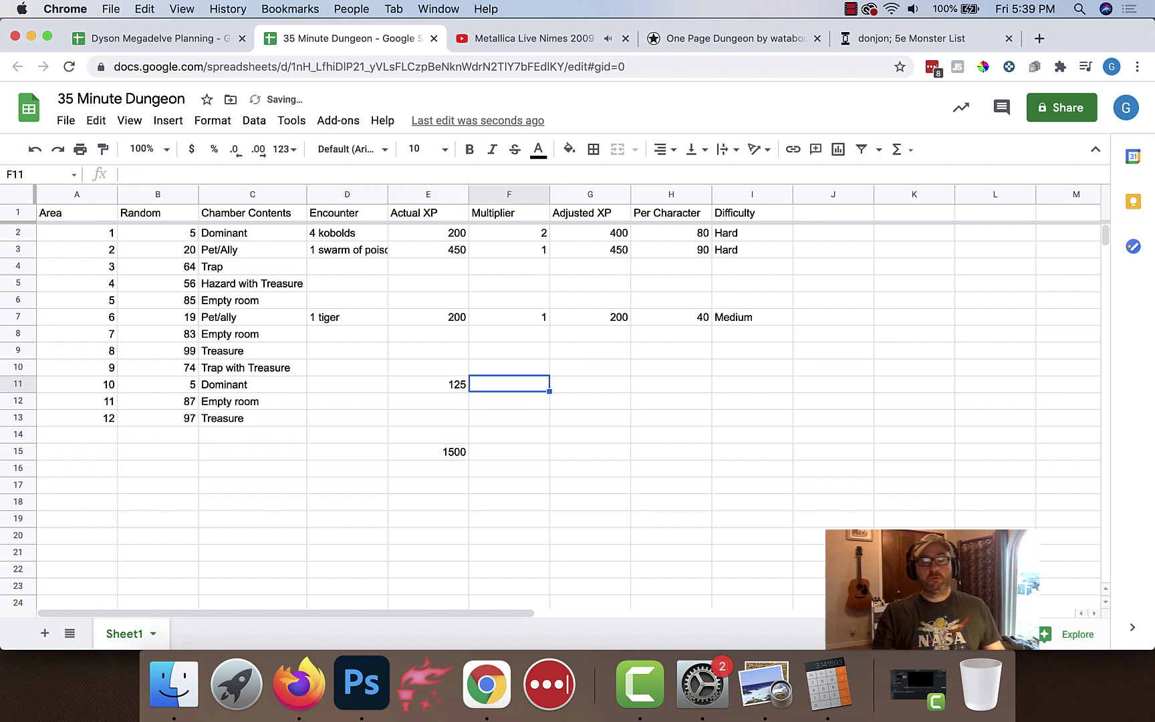
text(2)
key(Tab)
Copy area 6's Adjusted XP formula into area 10's row
key(Up)
key(Up)
key(Up)
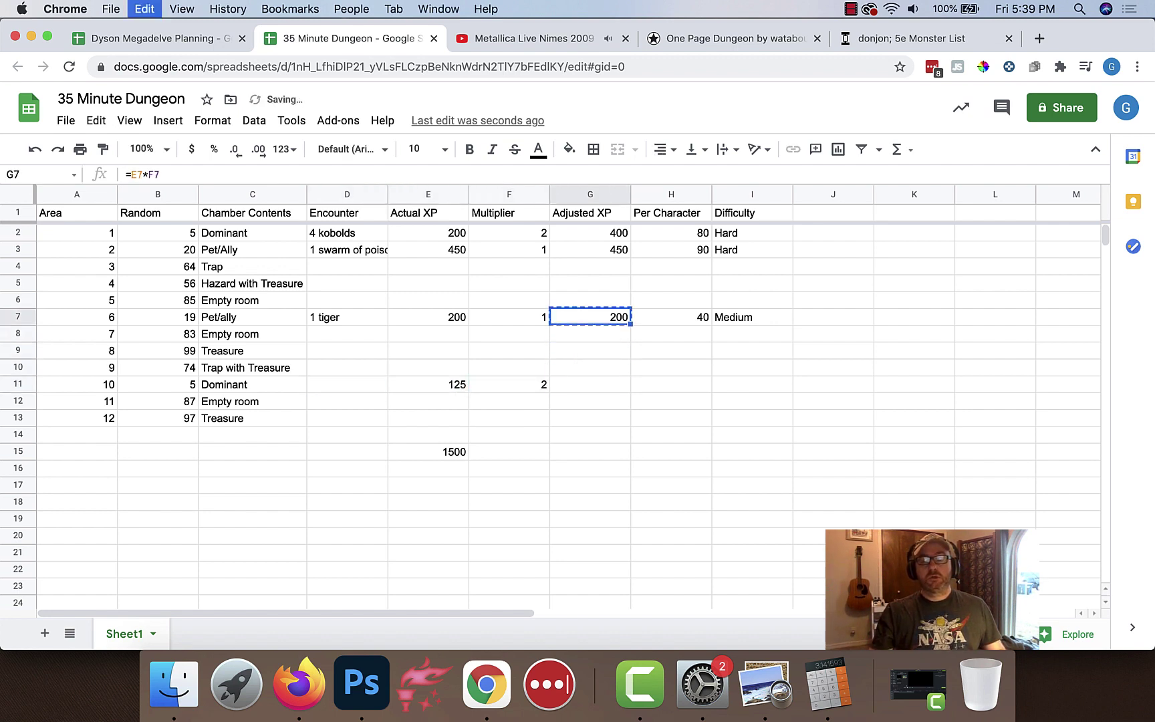
key(Down)
key(Down)
key(Down)
key(Down)
key(cmd+v)
Copy area 6's Per Character formula into area 10's row and rate area 10's difficulty as Medium
key(Right)
key(Up)
key(Up)
key(Up)
key(Up)
key(cmd+c)
key(Down)
key(Down)
key(Down)
key(Down)
key(cmd+v)
key(Right)
text(Medium)
key(Return)
key(Left)
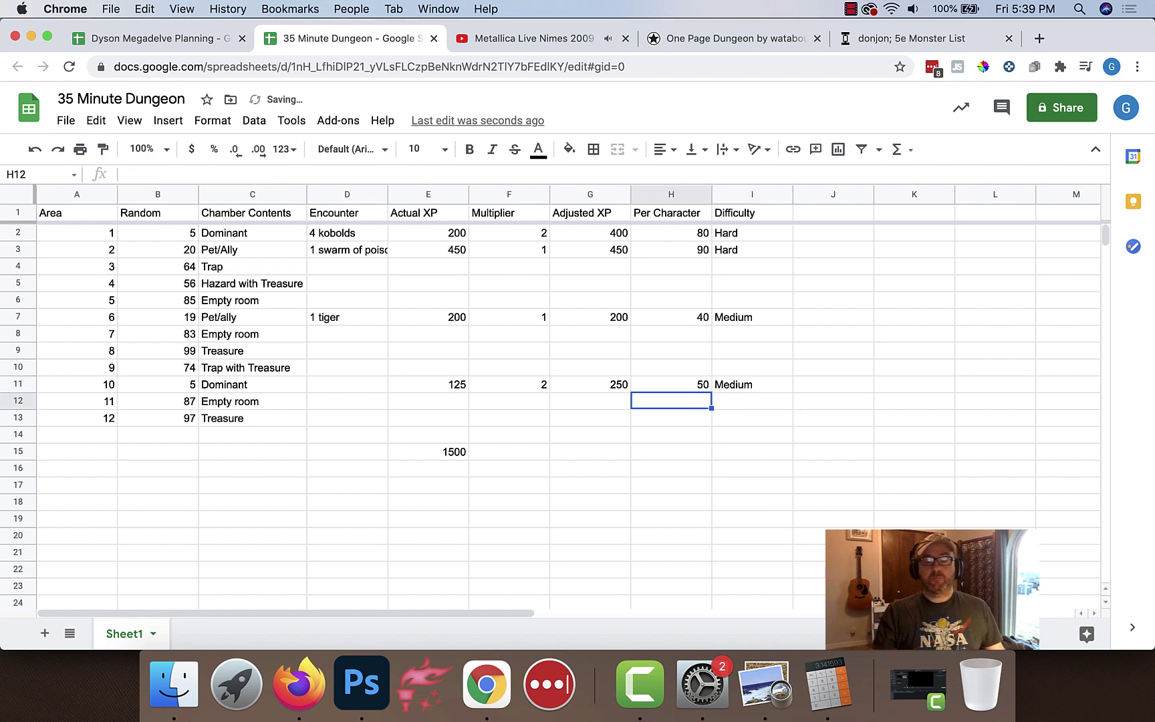
key(Down)
key(Left)
key(Left)
key(Left)
key(Down)
text(=sum()
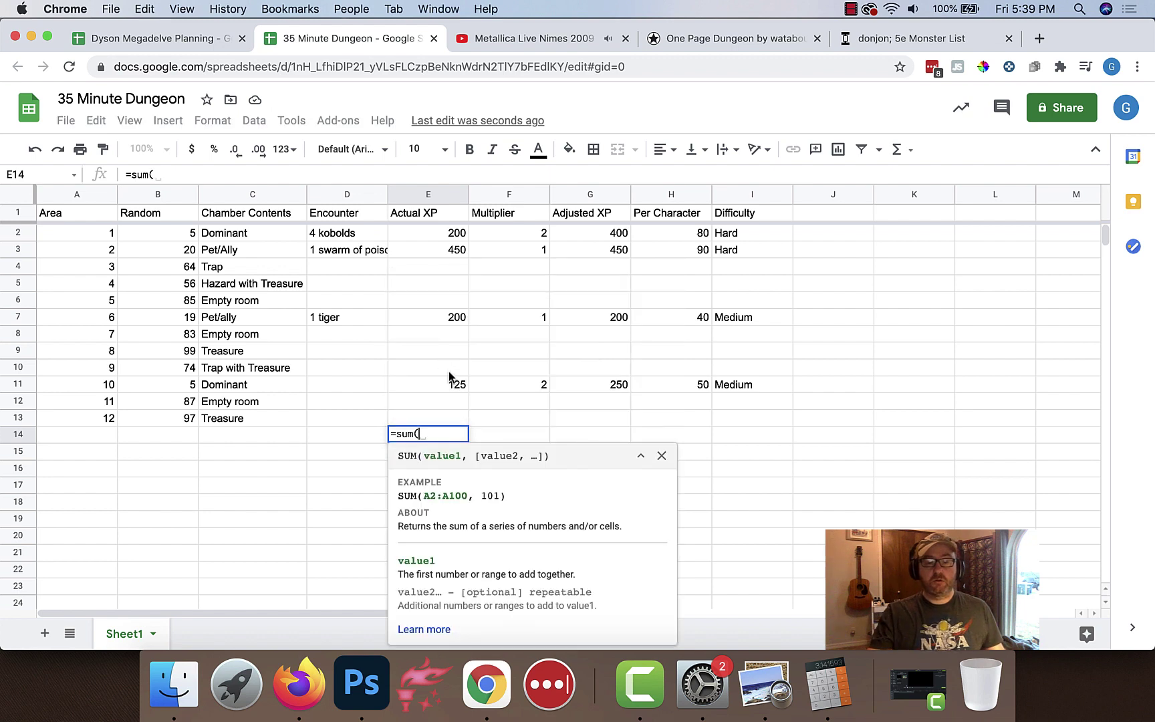
key(BackSpace)
key(BackSpace)
key(BackSpace)
key(Escape)
key(Down)
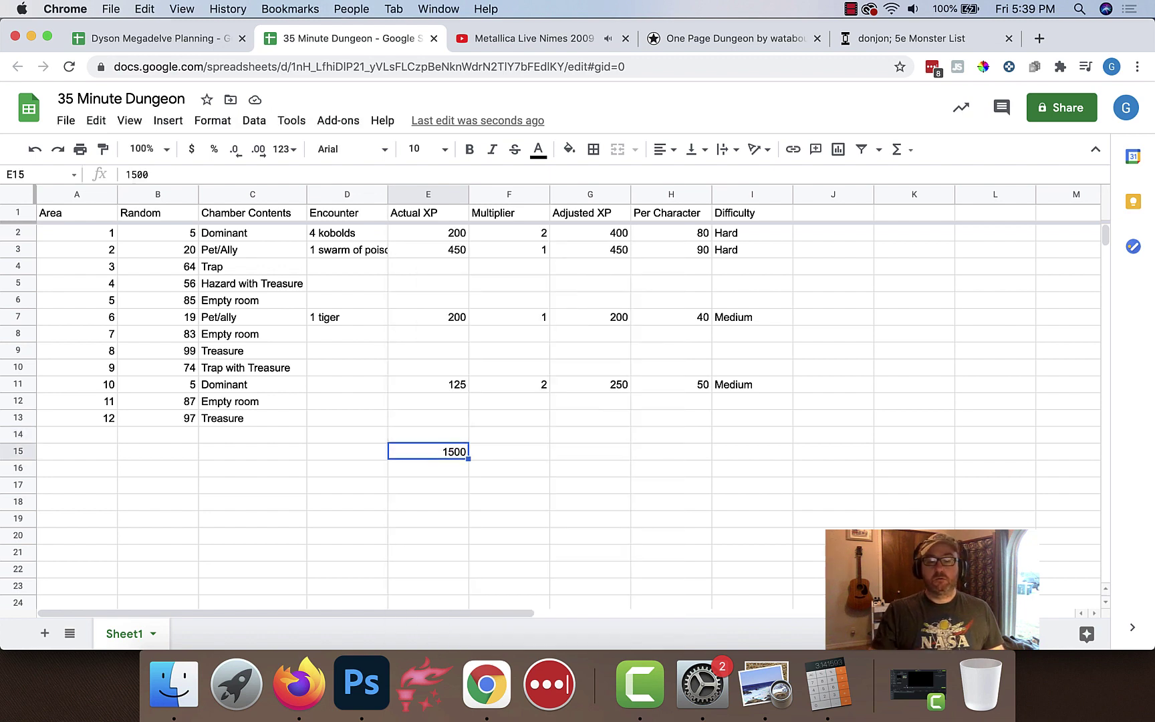
Total the Adjusted XP column in cell G14 with a SUM of G2:G13
click(595, 436)
text(=sum()
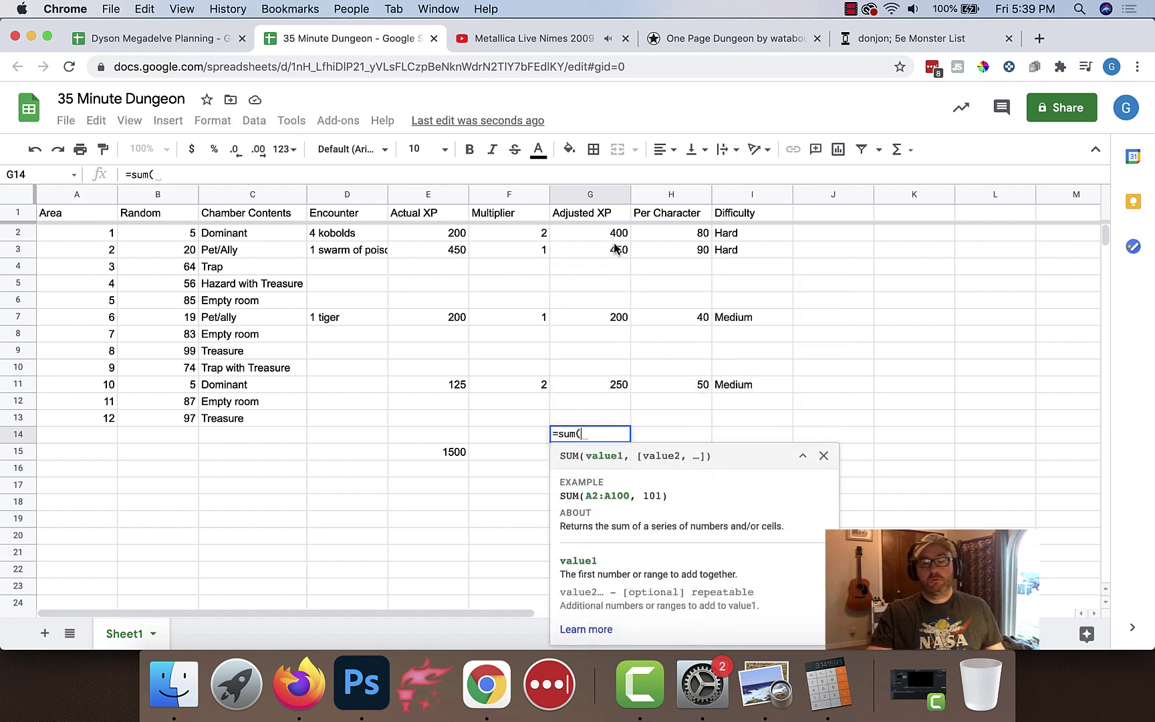
drag(611, 234, 610, 387)
key(Return)
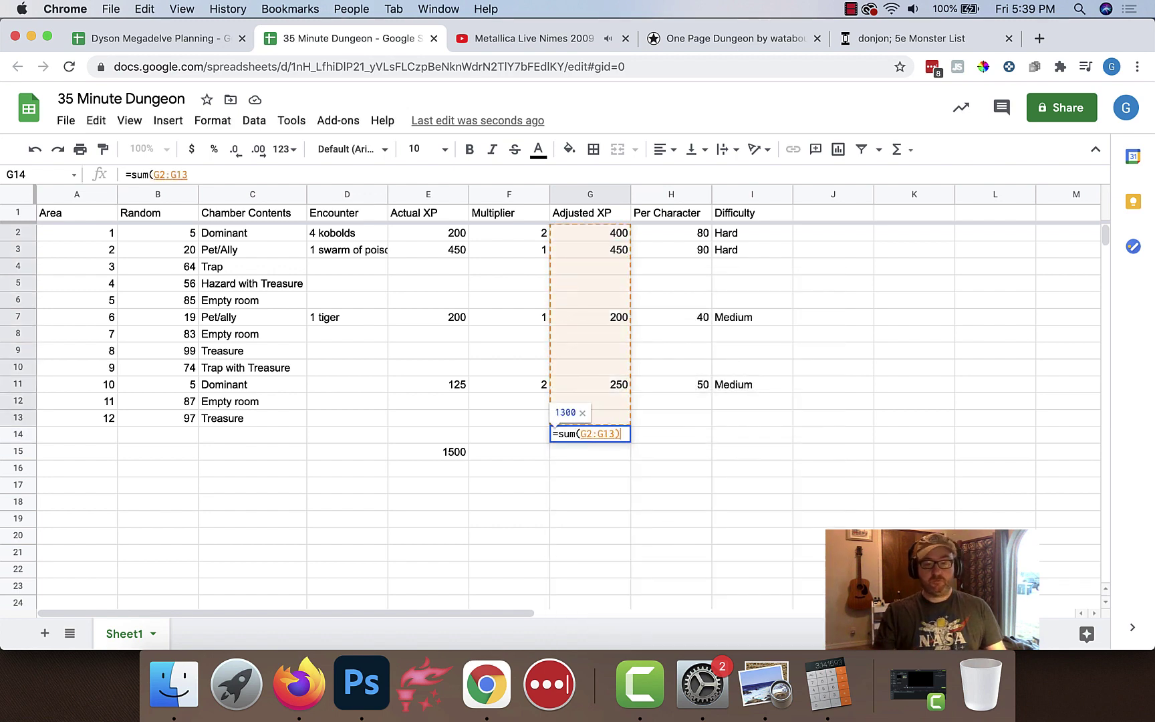
click(590, 467)
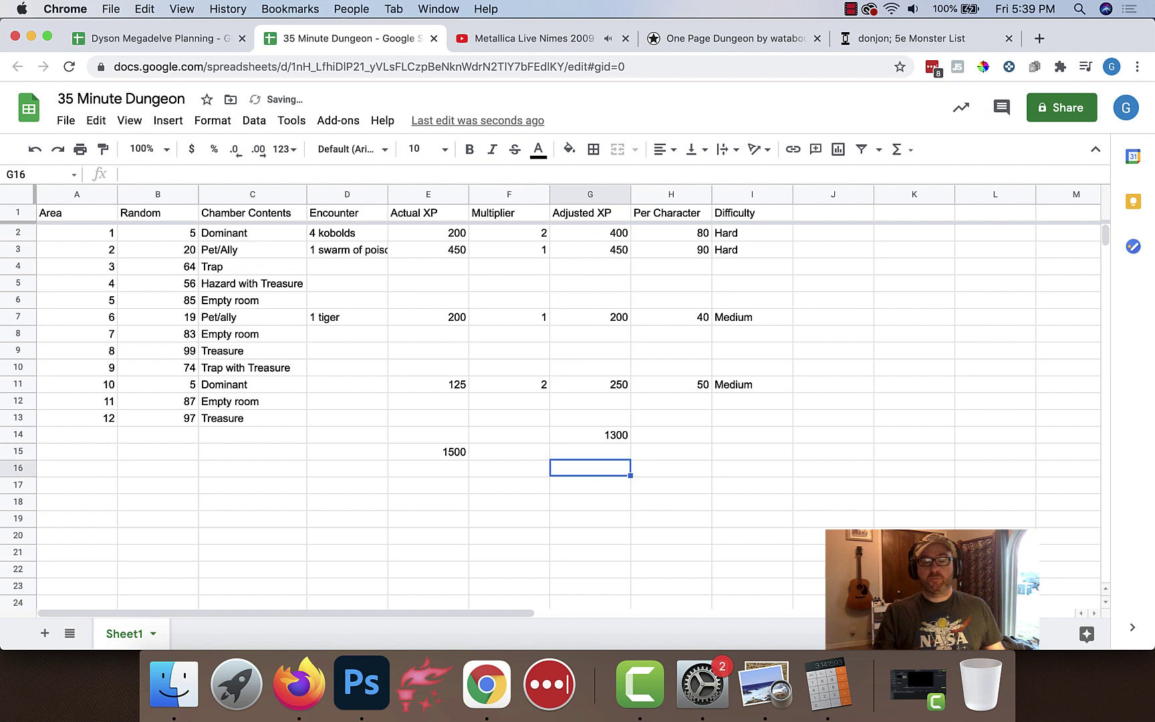
Set area 10's actual XP to 175
click(429, 387)
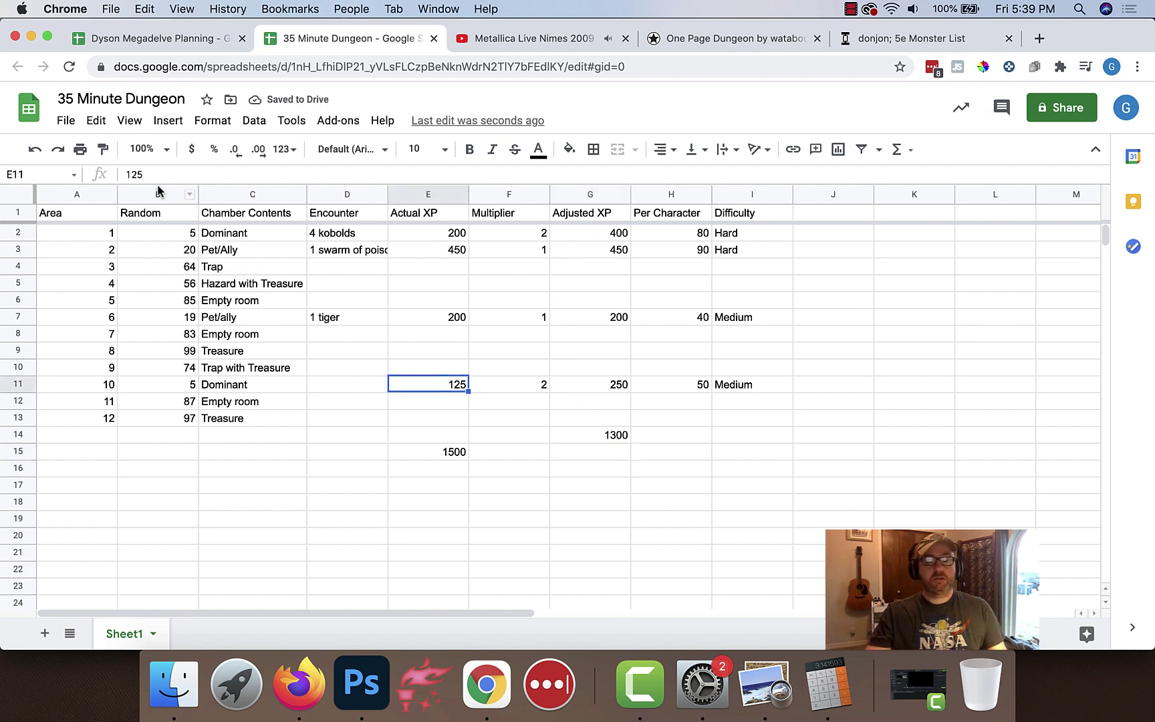
key(Return)
key(BackSpace)
key(BackSpace)
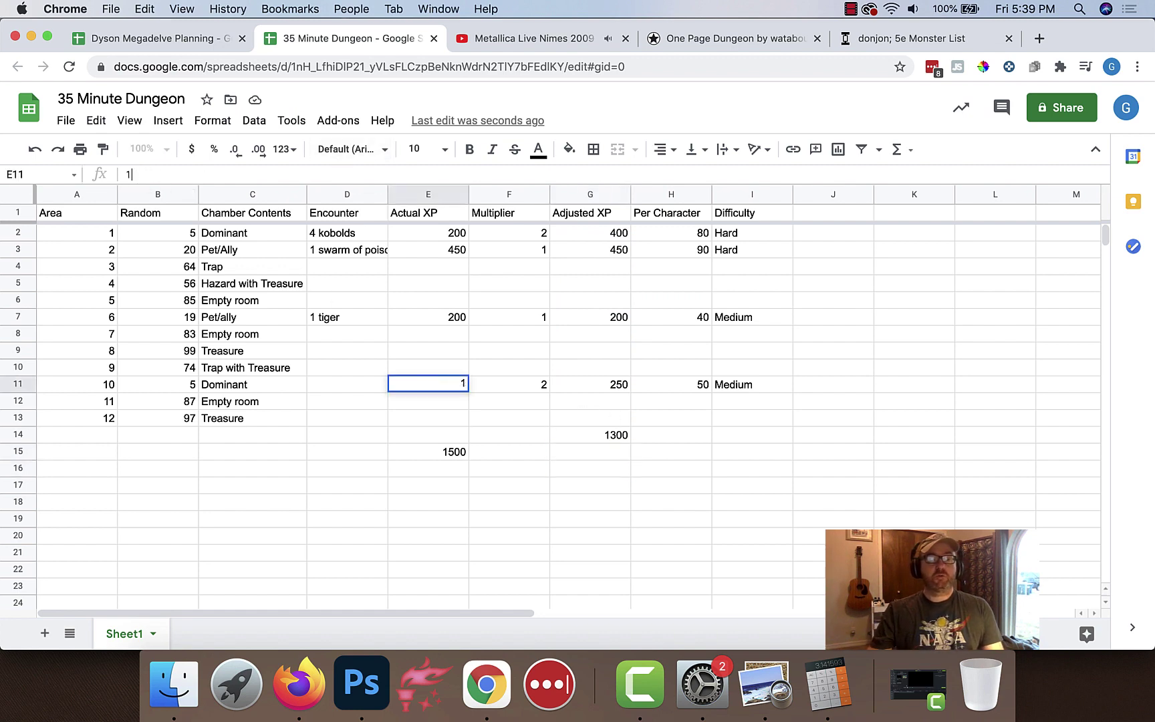
text(75)
key(Return)
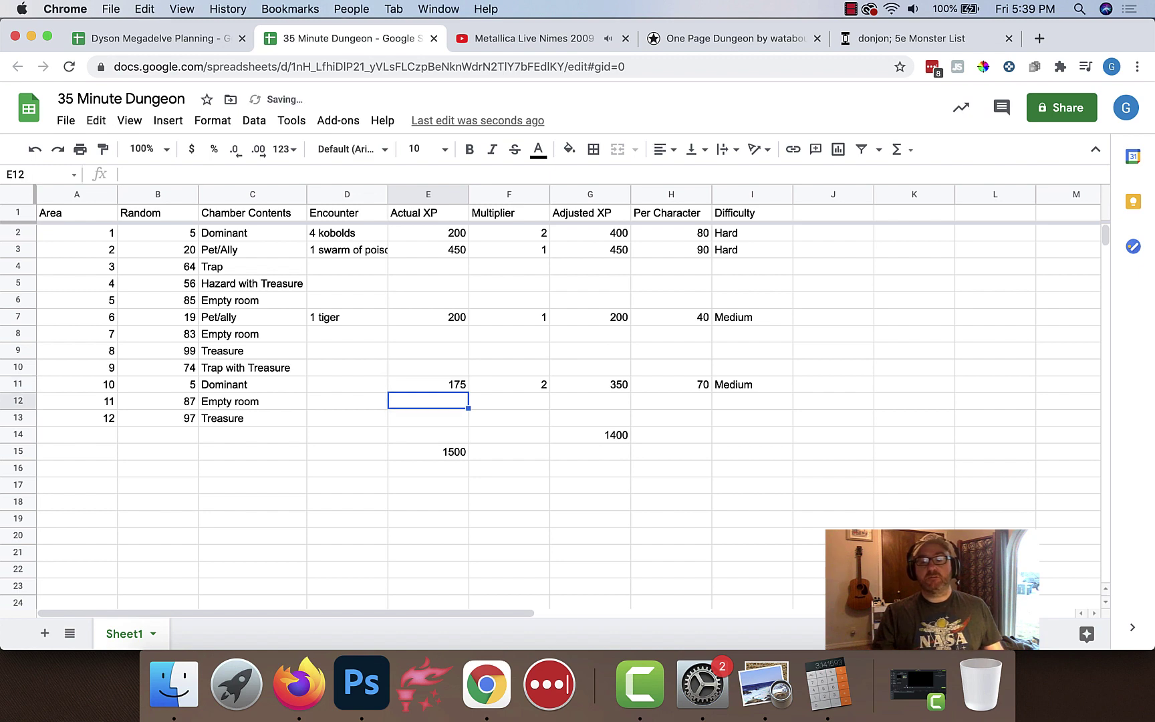
click(428, 384)
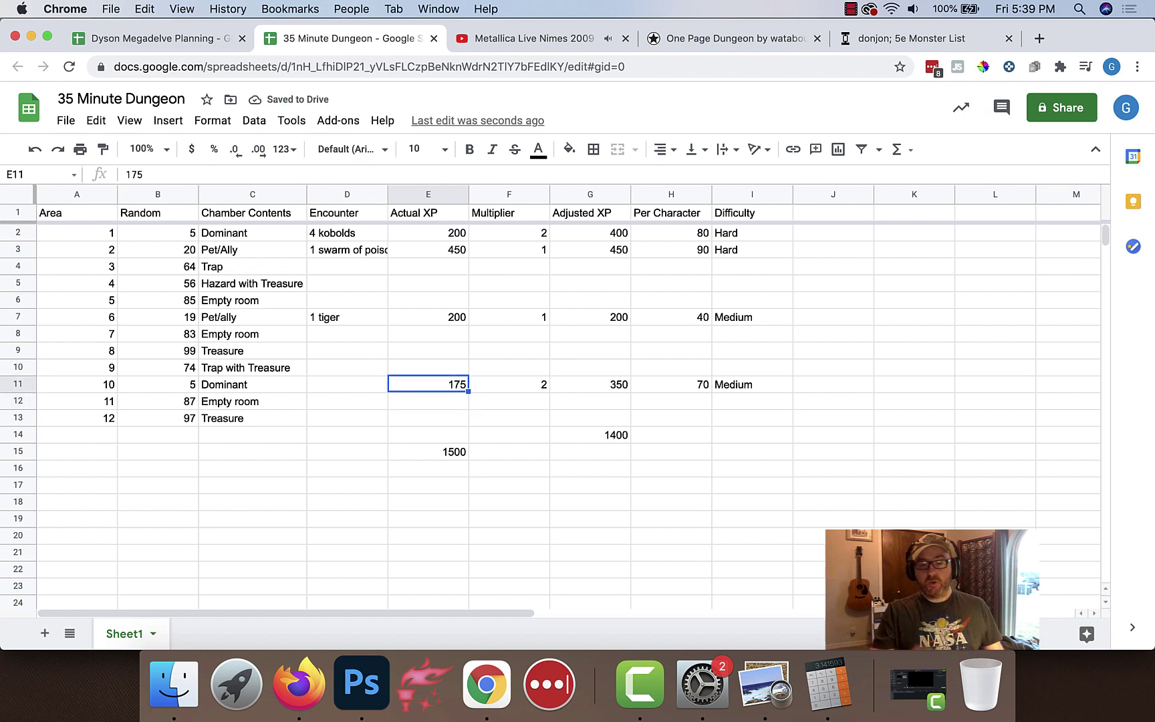
Enter area 10's encounter as "1 kobold acolyte + 6 kobolds"
click(346, 384)
text(1 kob)
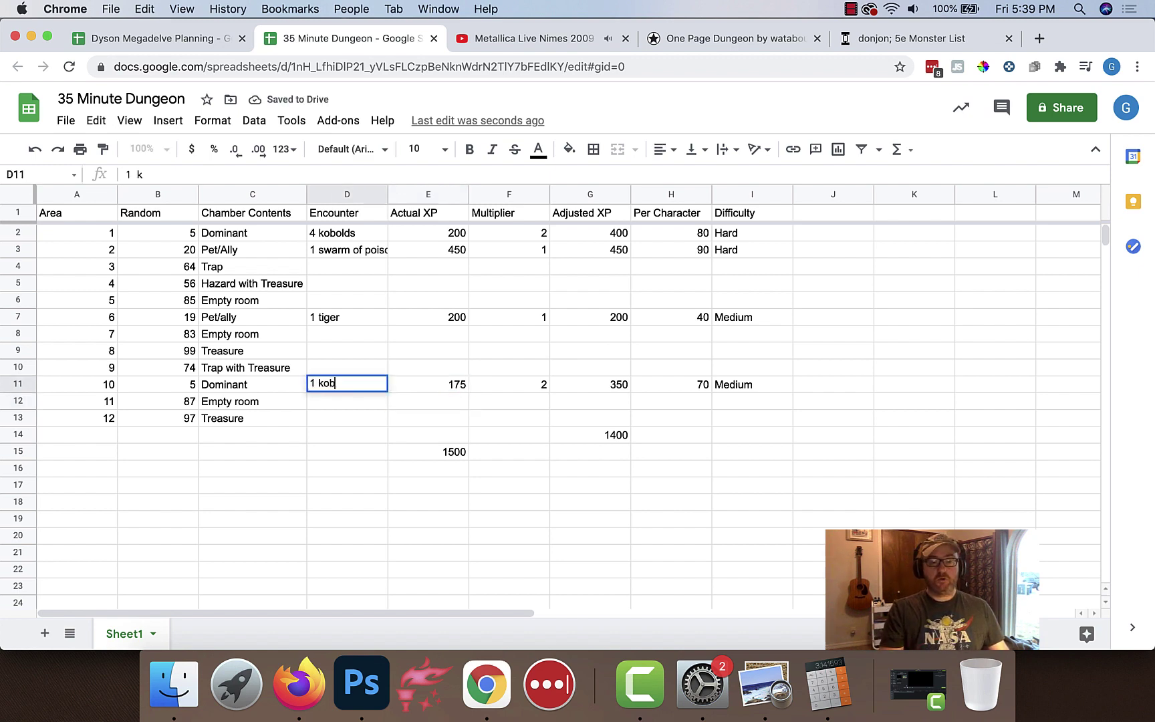
text(old acolyte + )
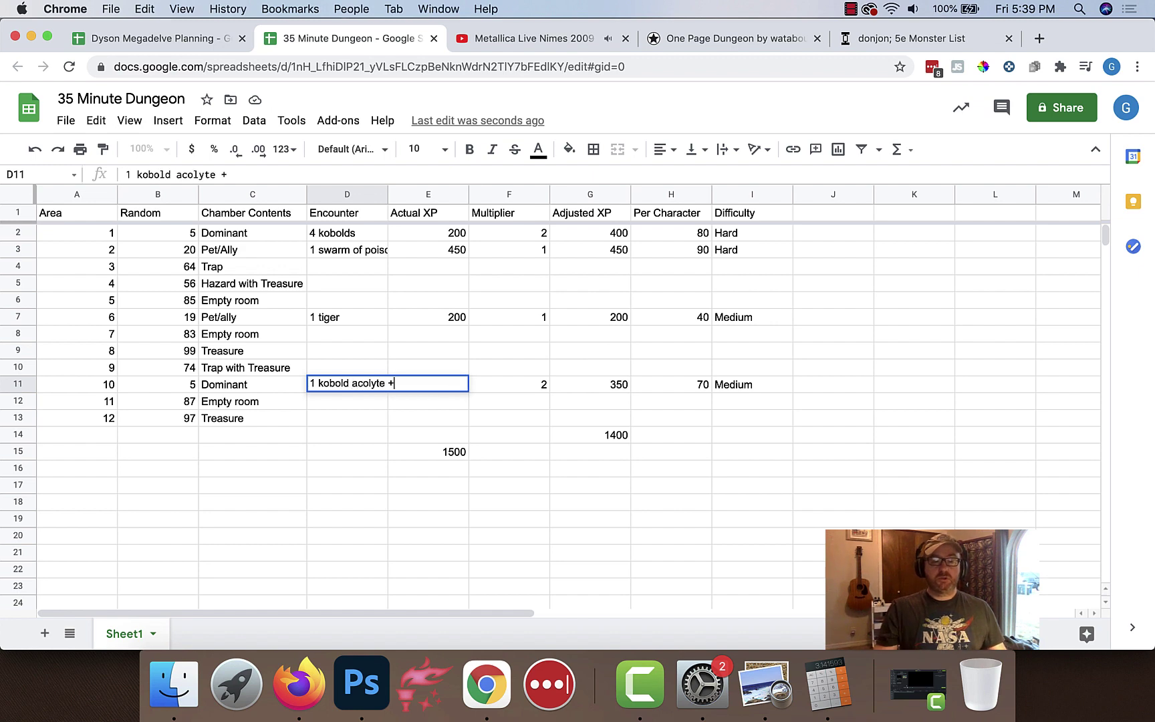
text(6 kobolds)
key(Return)
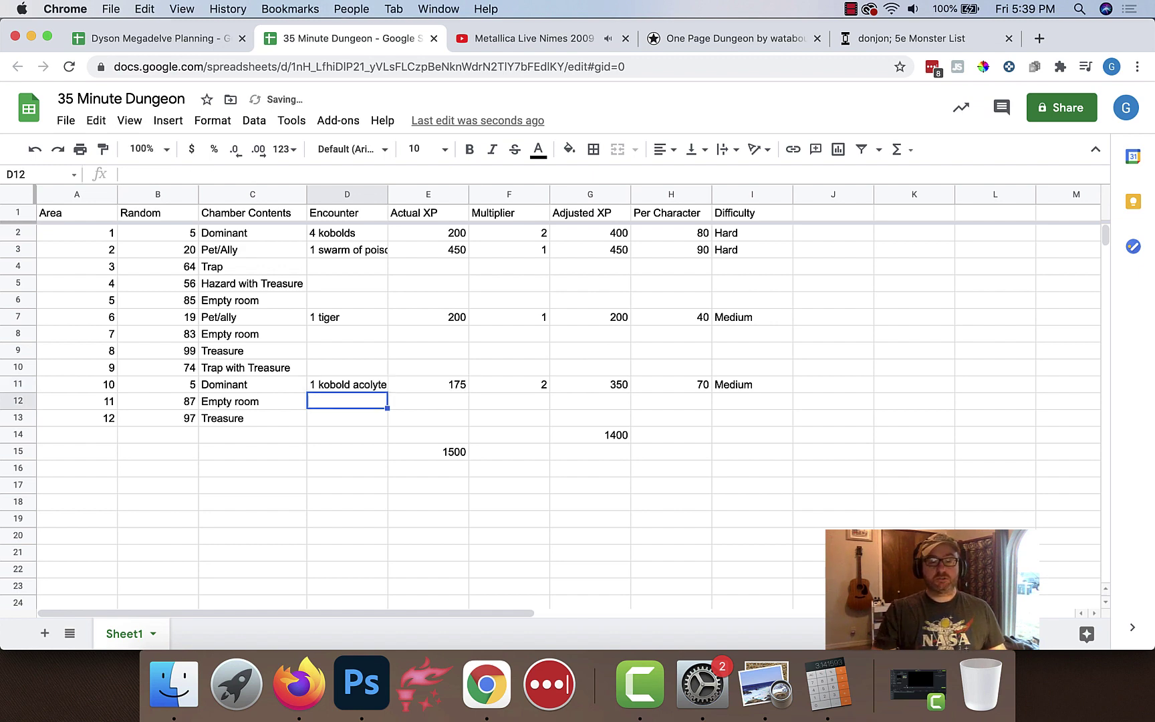
Set area 10's multiplier to 2.5 and its actual XP to 200
click(428, 384)
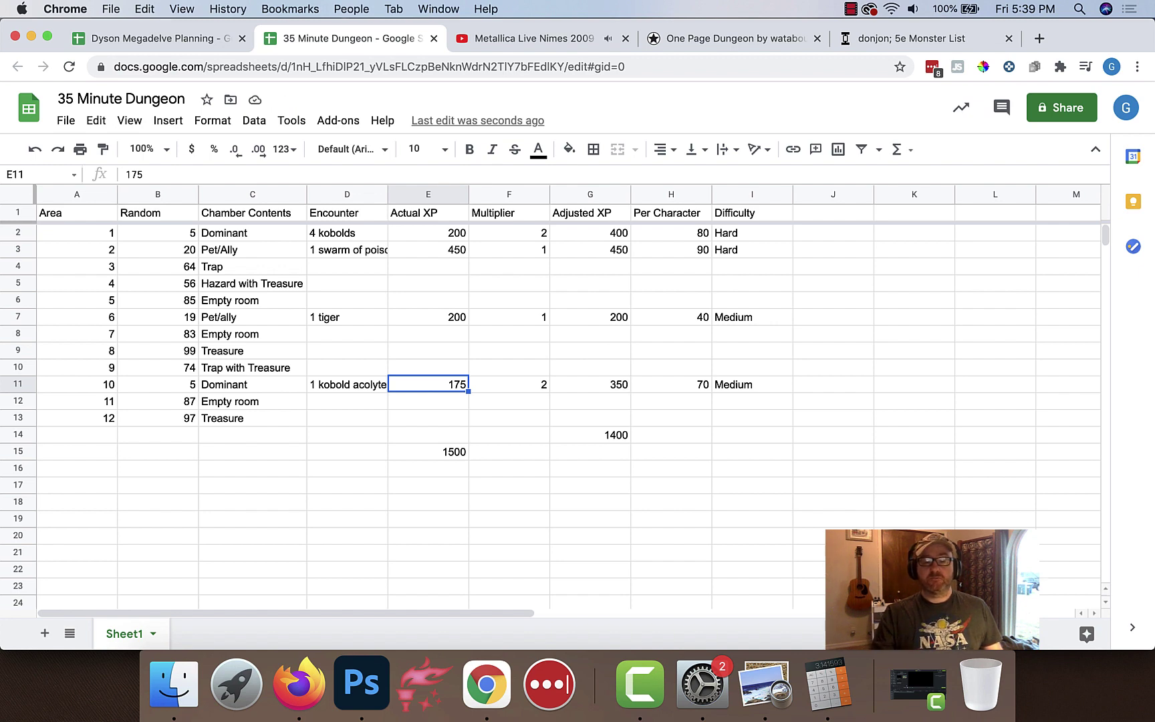
click(510, 385)
text(2.5)
key(Return)
click(428, 385)
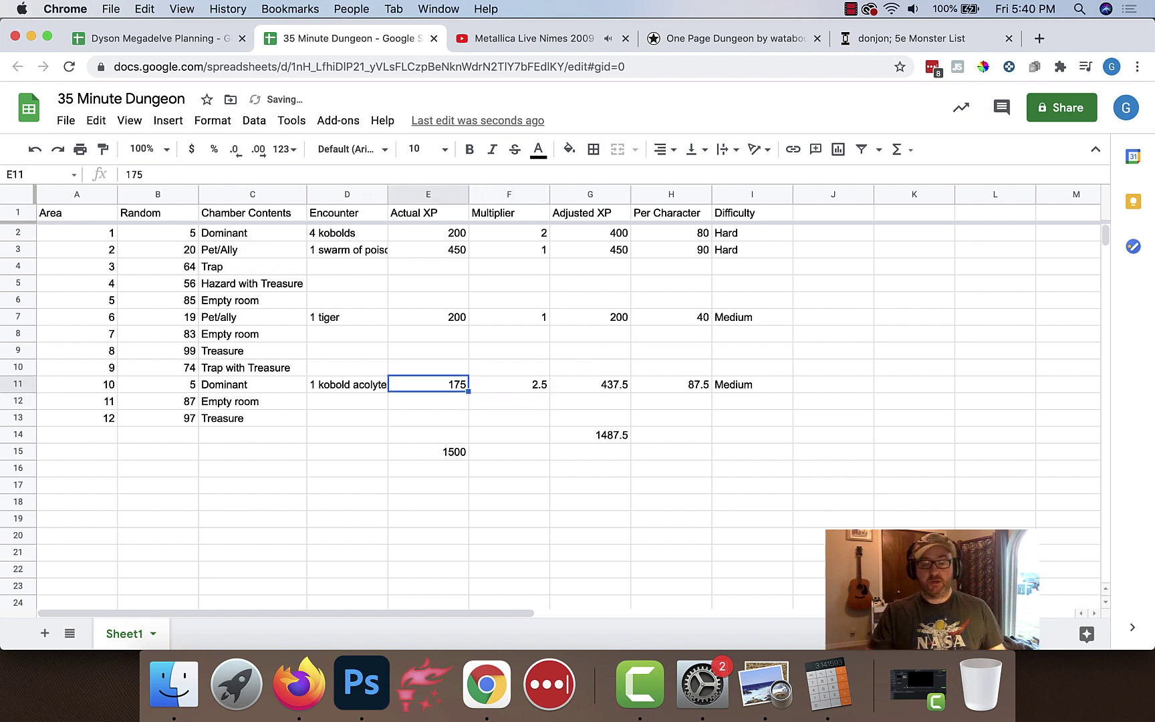
text(200)
key(Return)
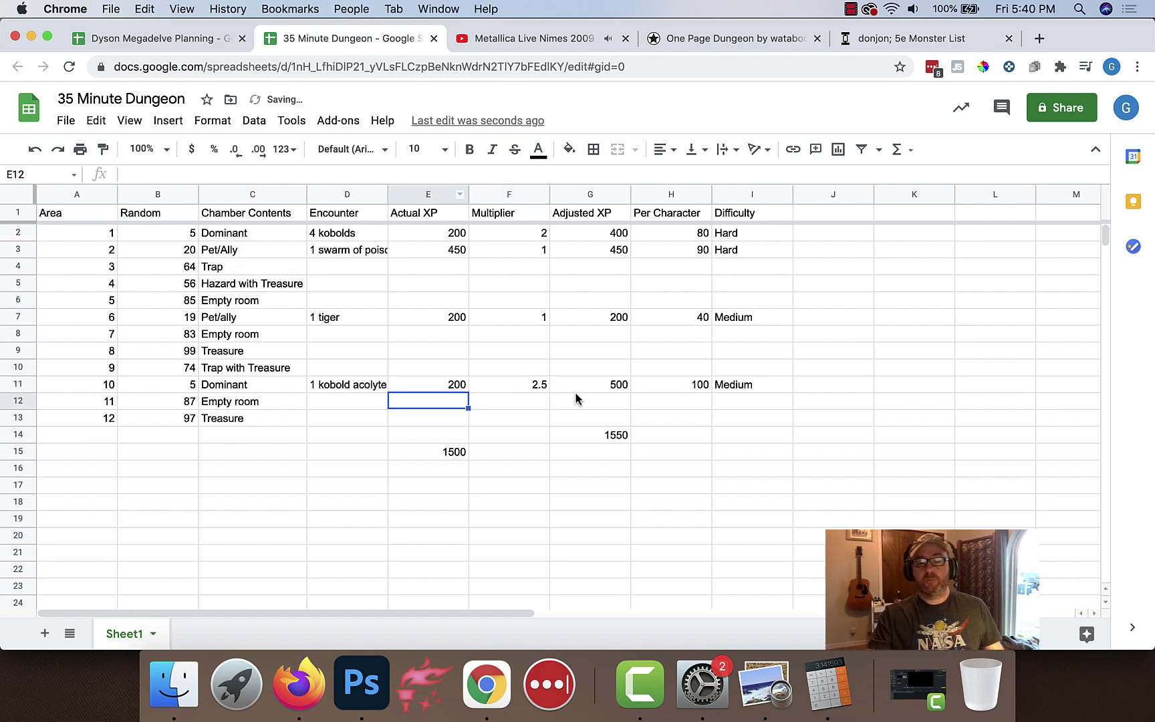
click(749, 391)
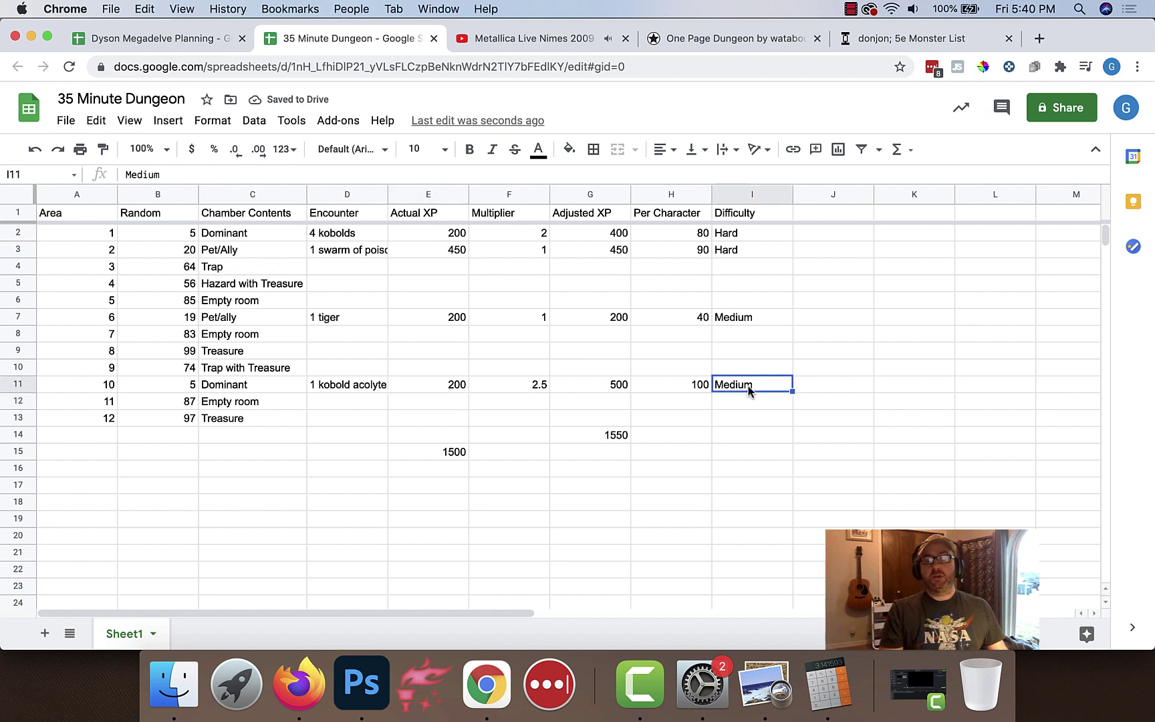
click(723, 452)
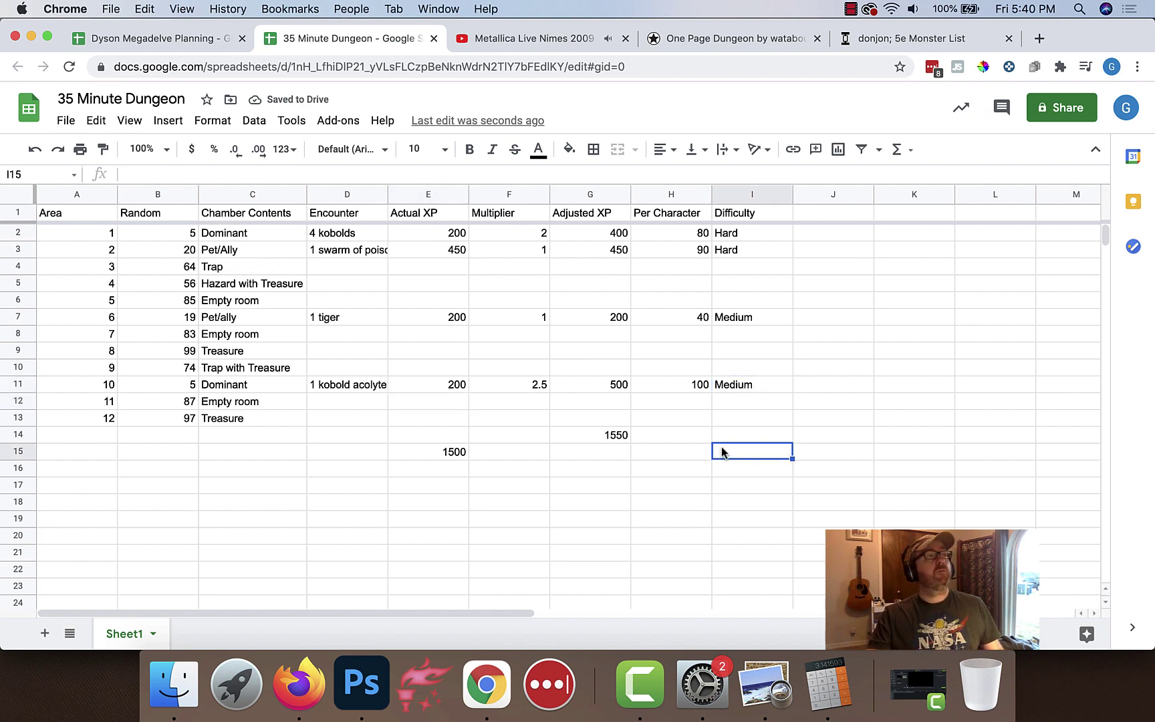
Enter "Deadly" in the Per Character cell of area 10, cell H11
click(695, 384)
text(Deadly)
key(Return)
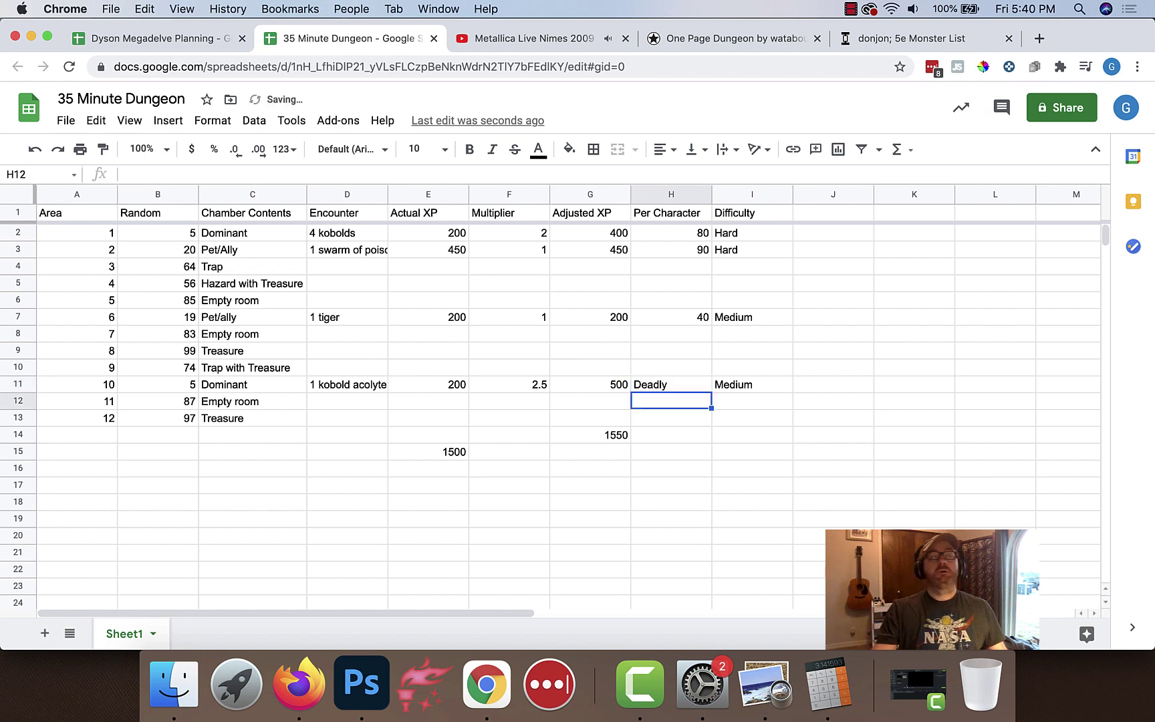
Set area 2's difficulty to "Deadly"
click(728, 257)
text(Deadly)
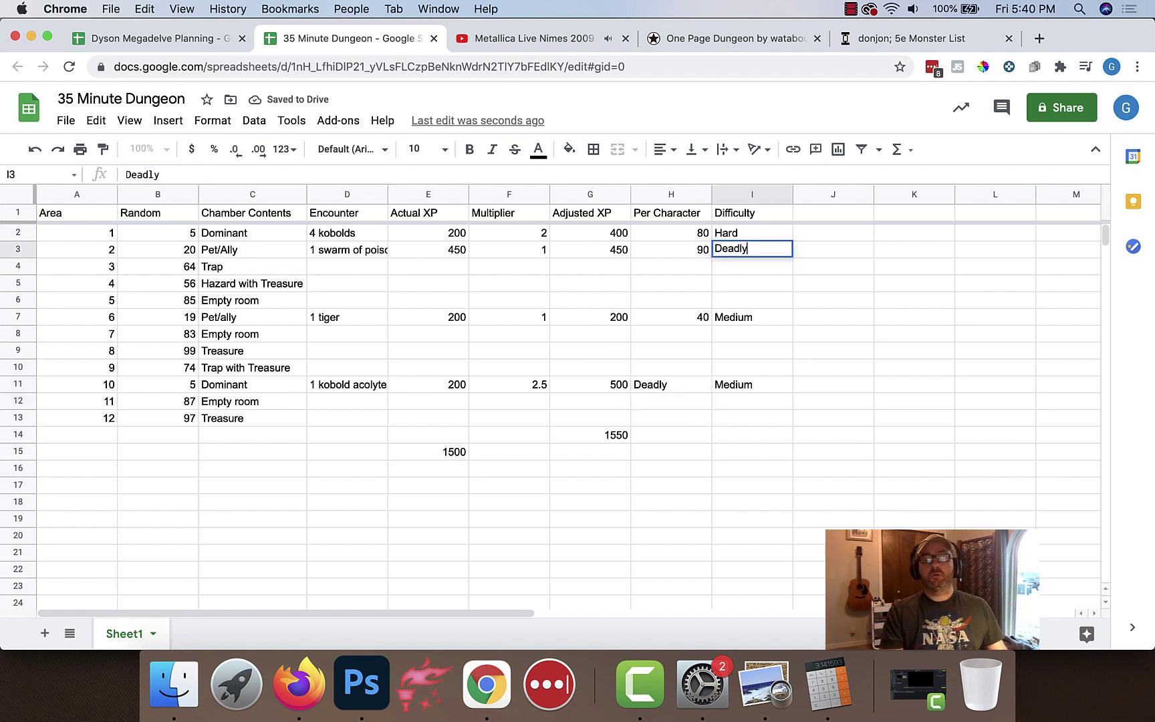
key(Return)
click(428, 369)
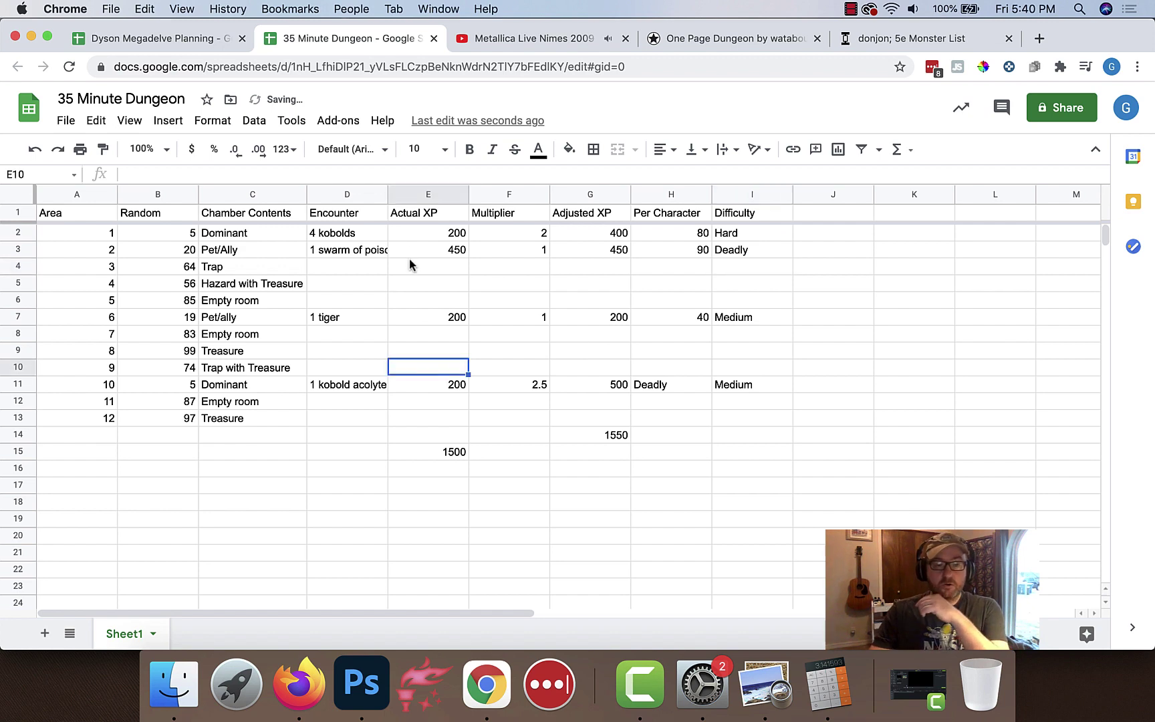
click(287, 436)
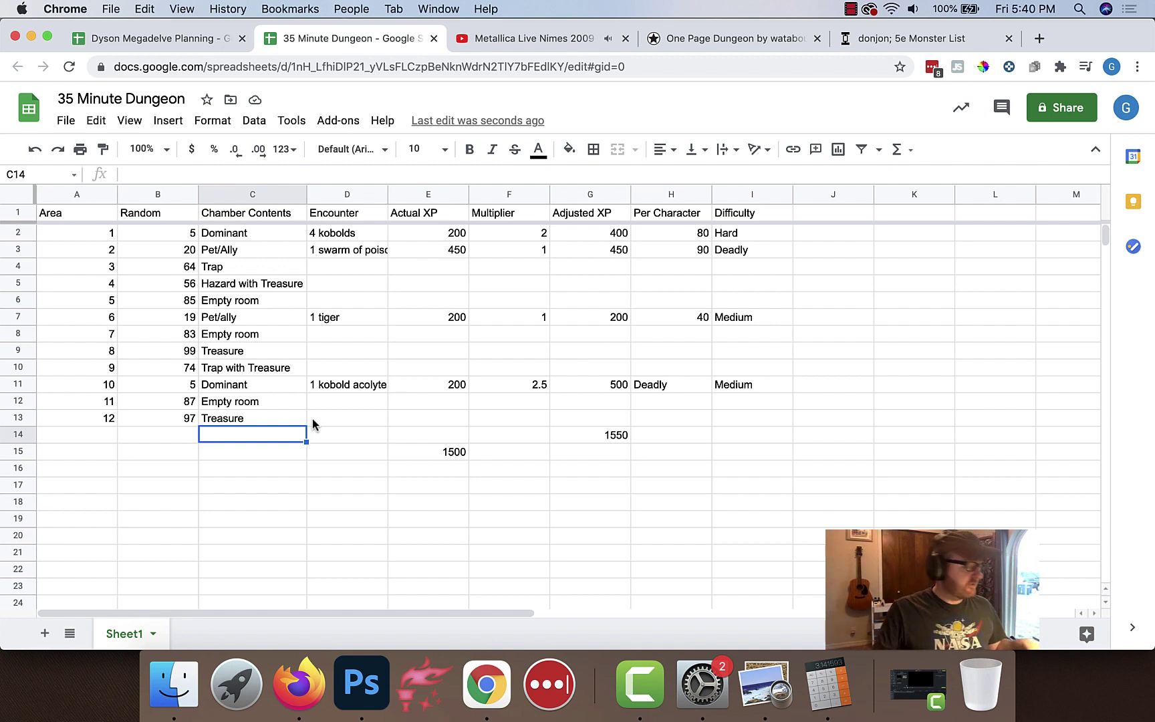
Search Google for a dice roller in a new browser tab and roll two ten-sided dice with it
click(1038, 38)
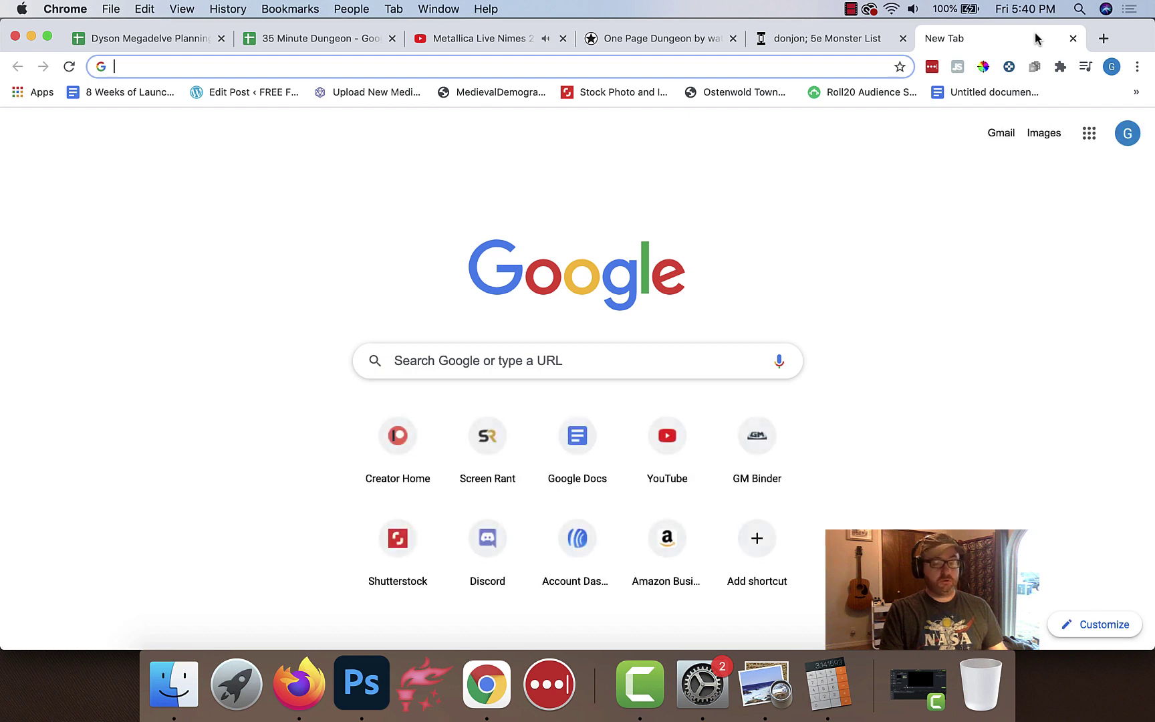
text(dice rolelr)
key(Return)
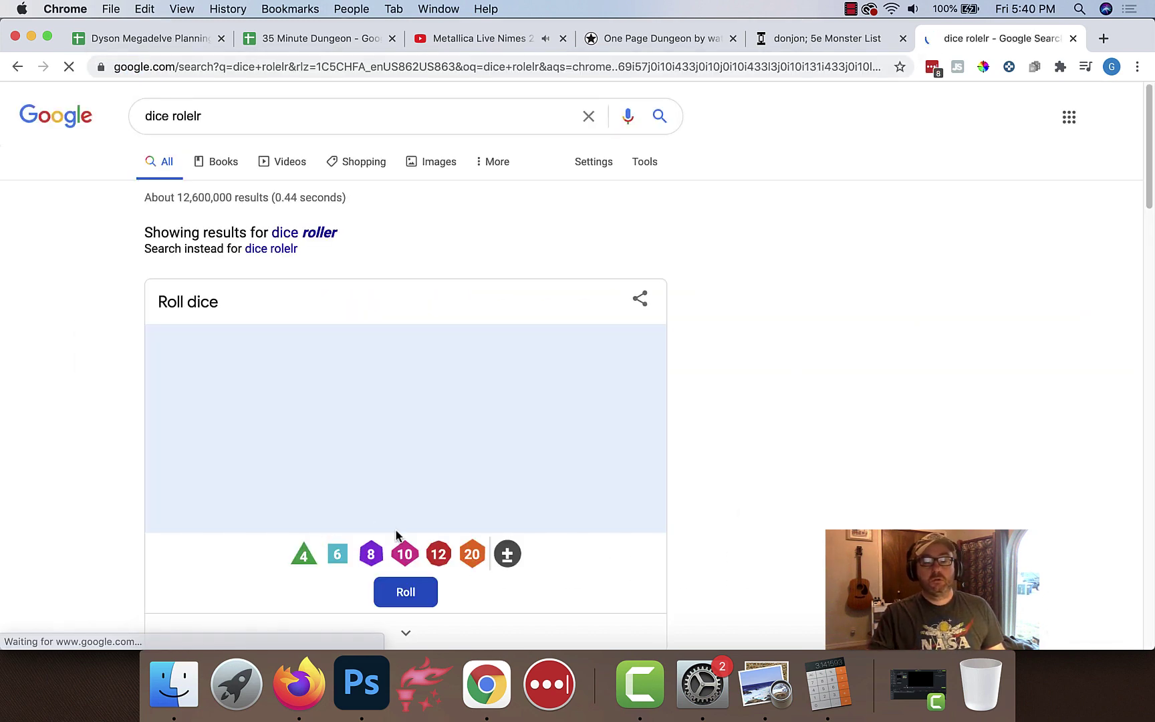
click(405, 556)
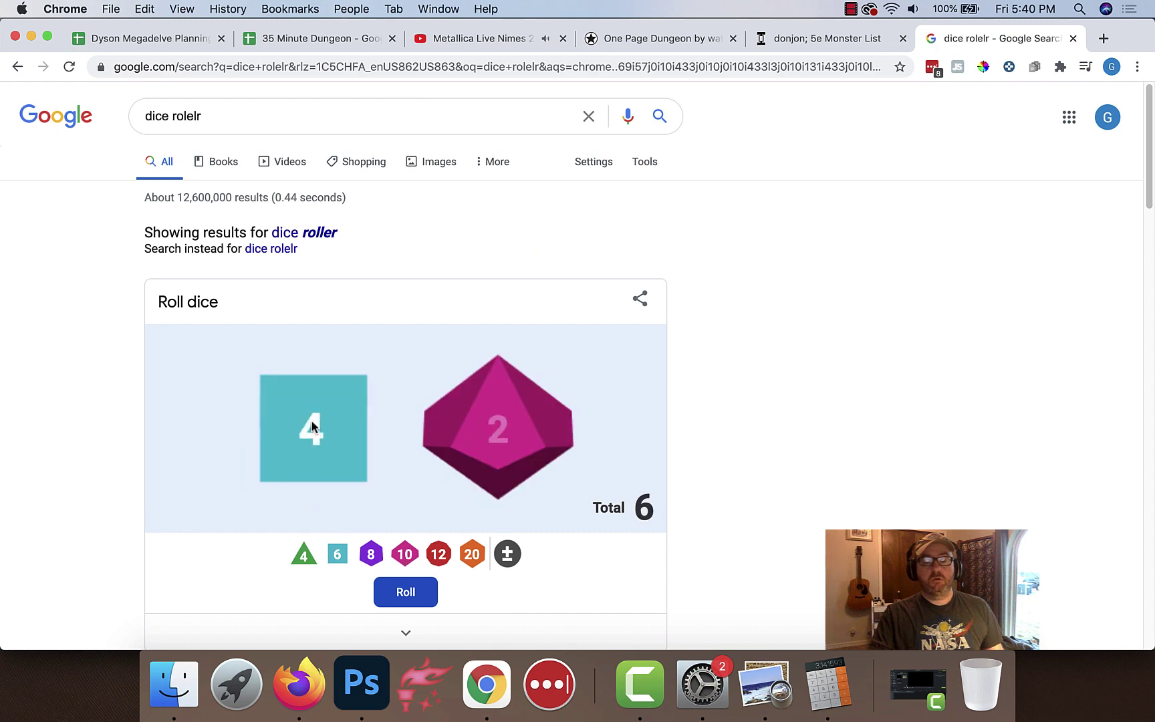
click(312, 428)
click(406, 559)
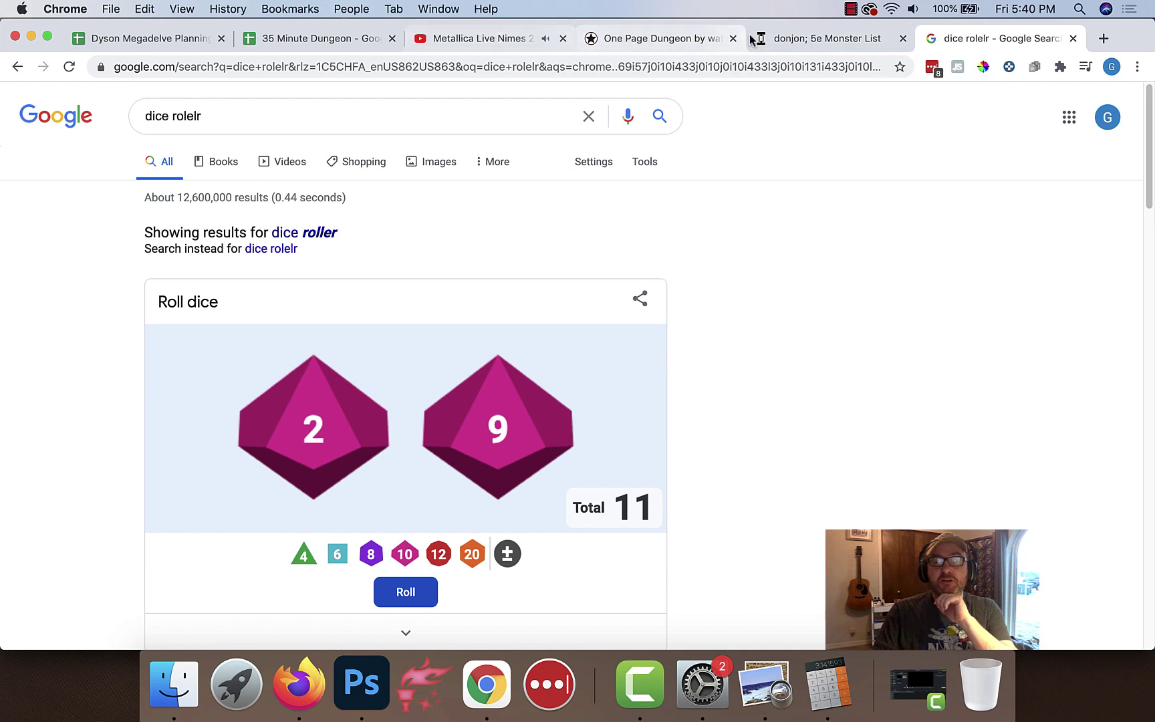
Back in the dungeon spreadsheet, enter area 3's encounter as "touch an object get zapped for 1d6"
click(348, 41)
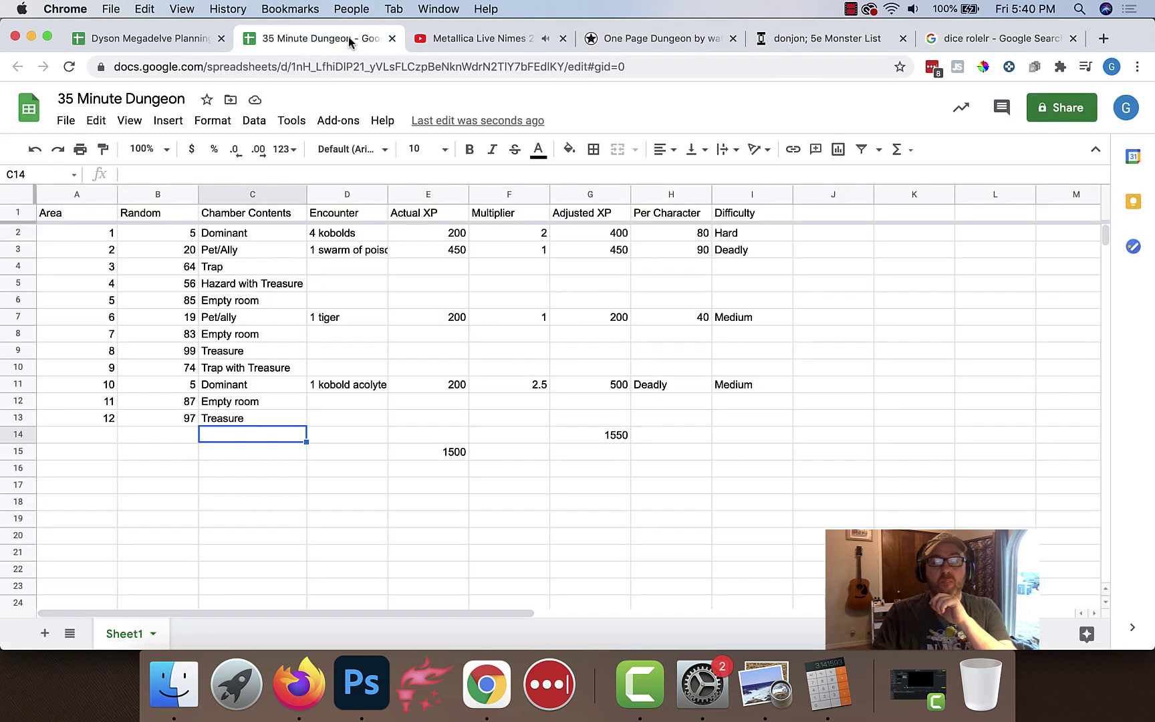
click(348, 268)
text(touch an object get )
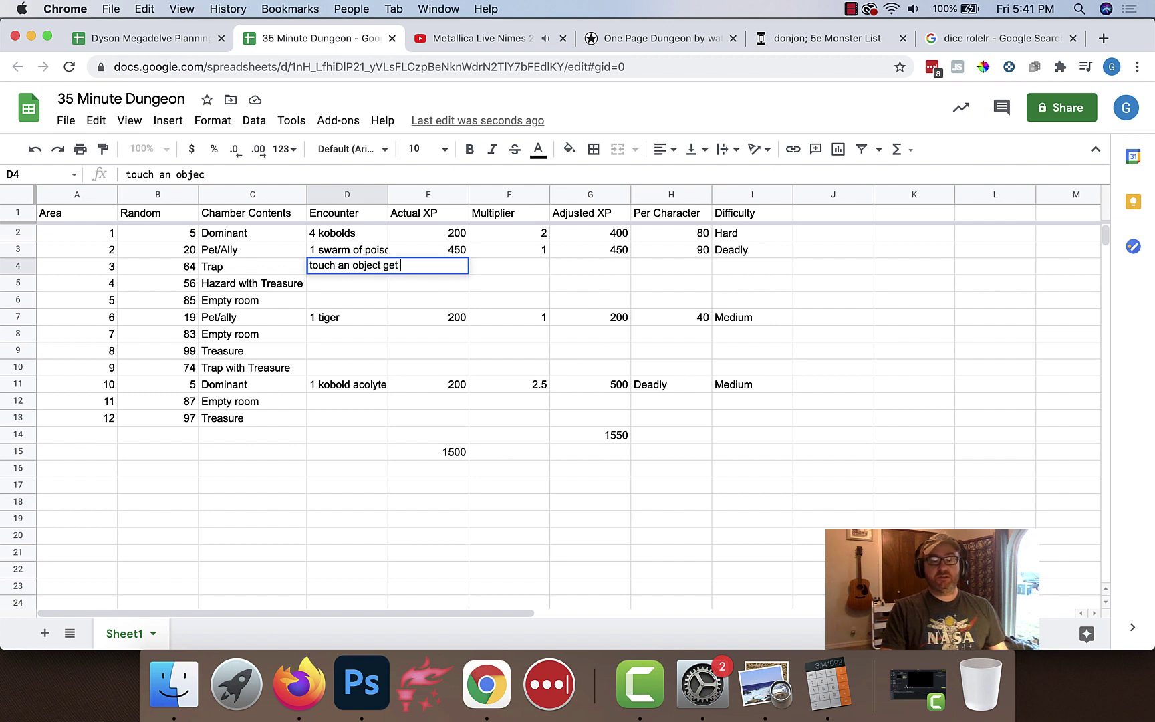
text(zapped for 1d6)
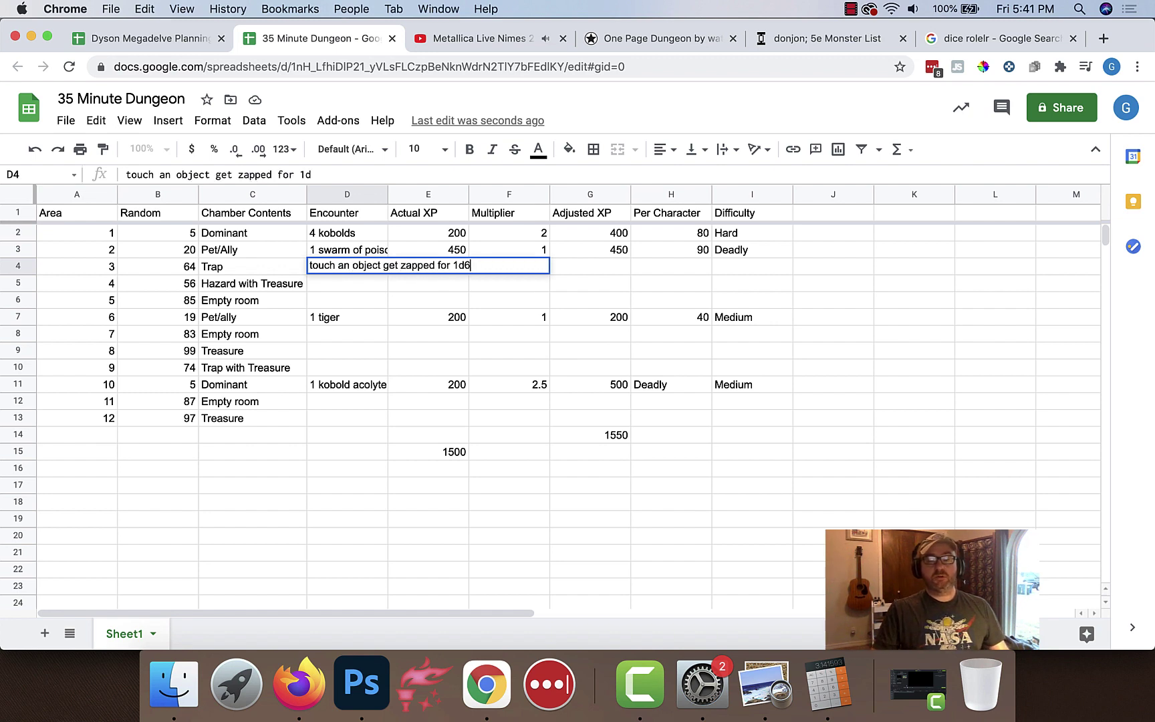
key(Return)
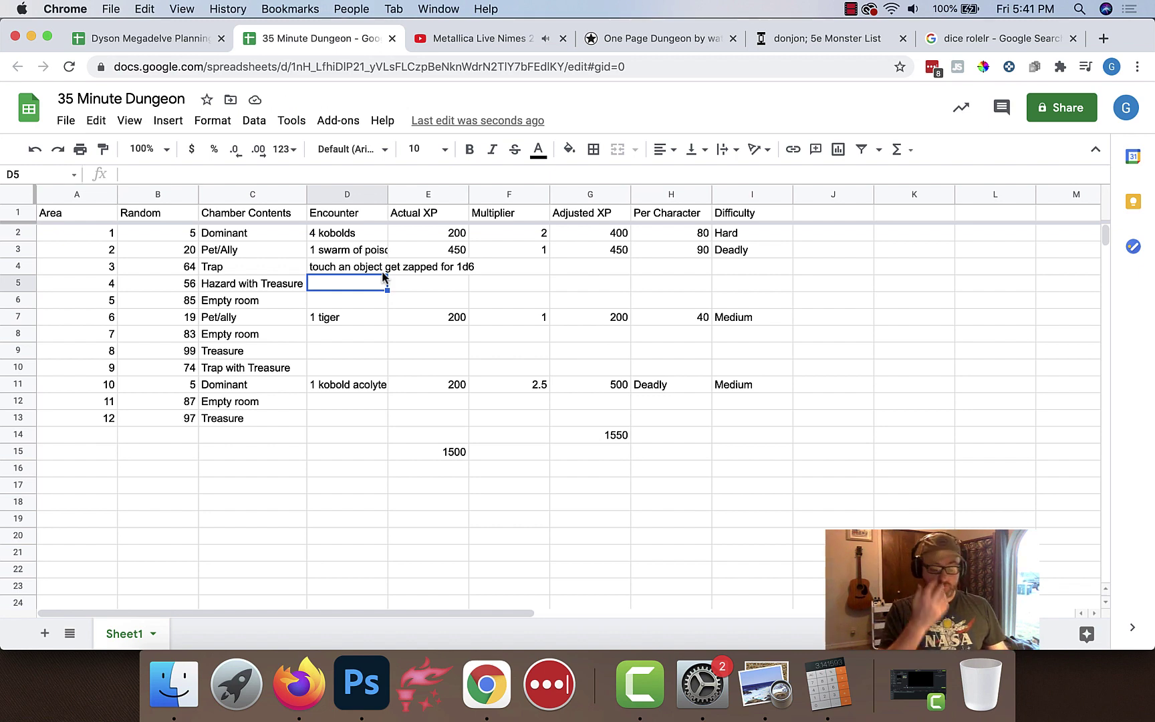
Enter area 4's encounter as "mold covering the treasure" and move on to area 9's encounter cell
text(mold covering the treasure)
key(Return)
key(Down)
key(Down)
key(Down)
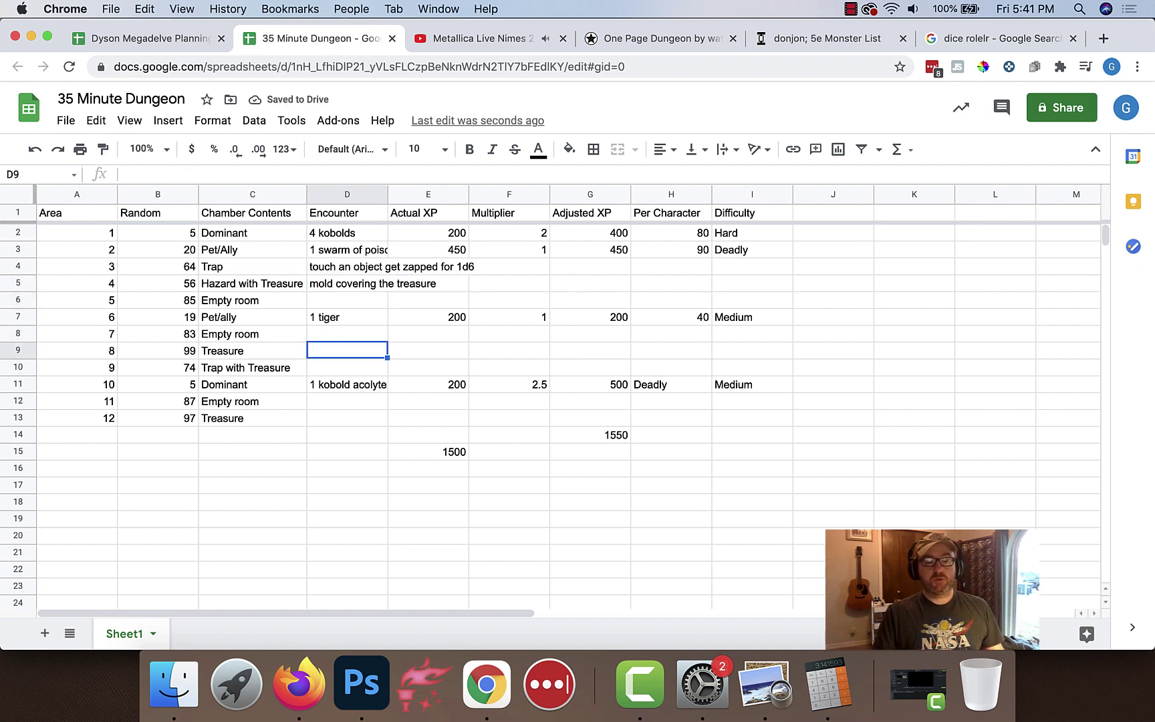
key(Down)
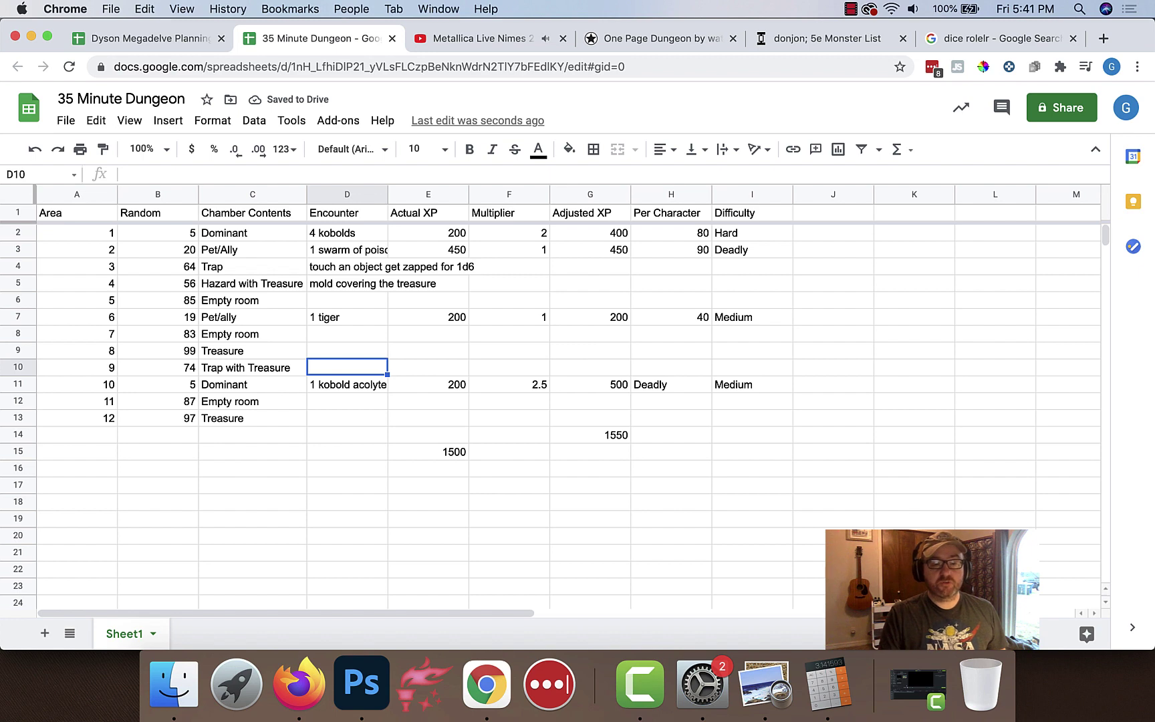
Check the numbered dungeon map in Photoshop, then roll two fresh ten-sided dice in Google's dice roller
click(365, 681)
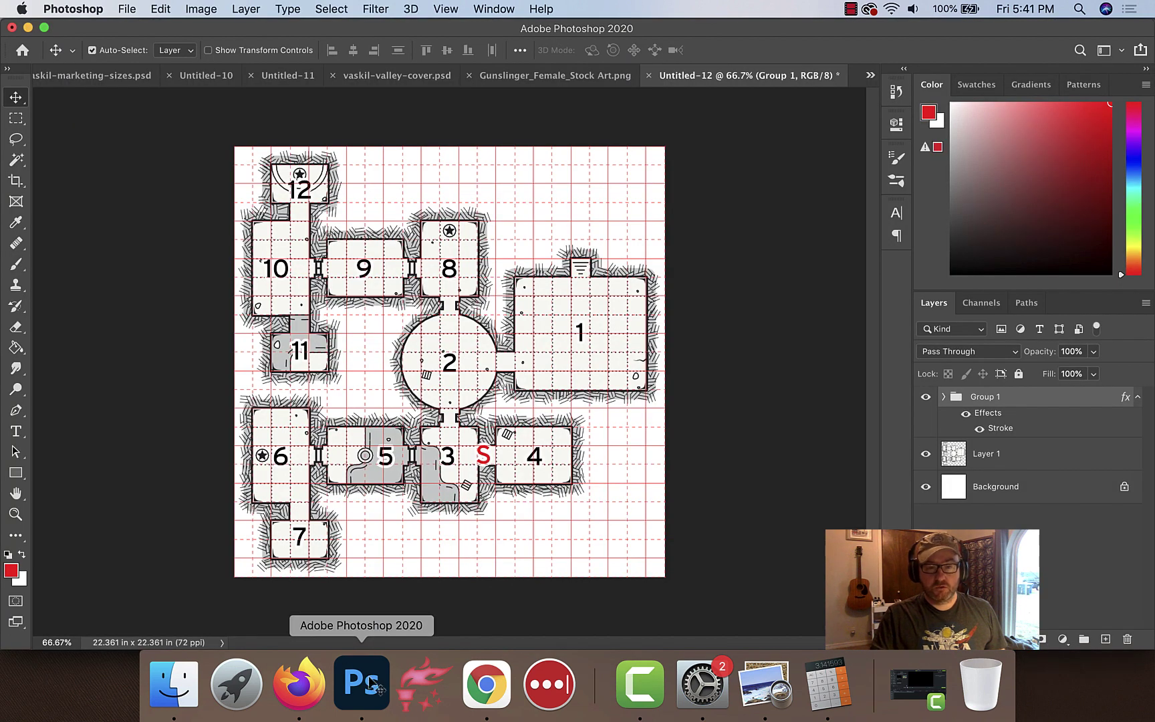
click(486, 684)
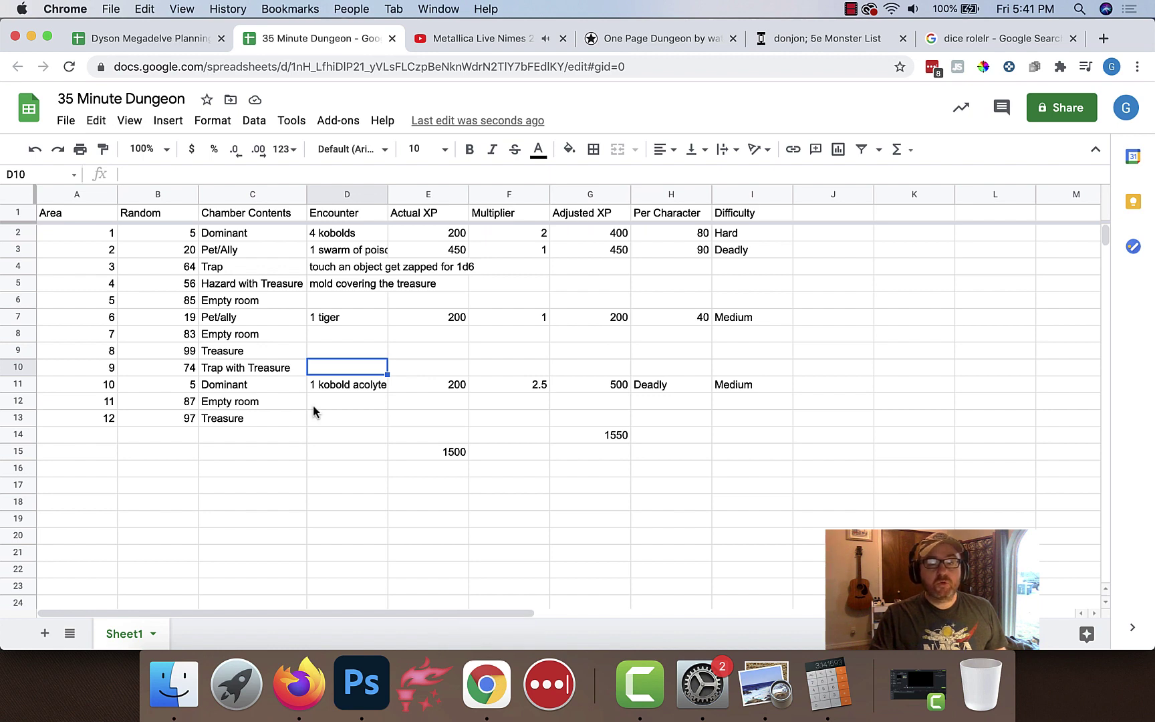
click(996, 39)
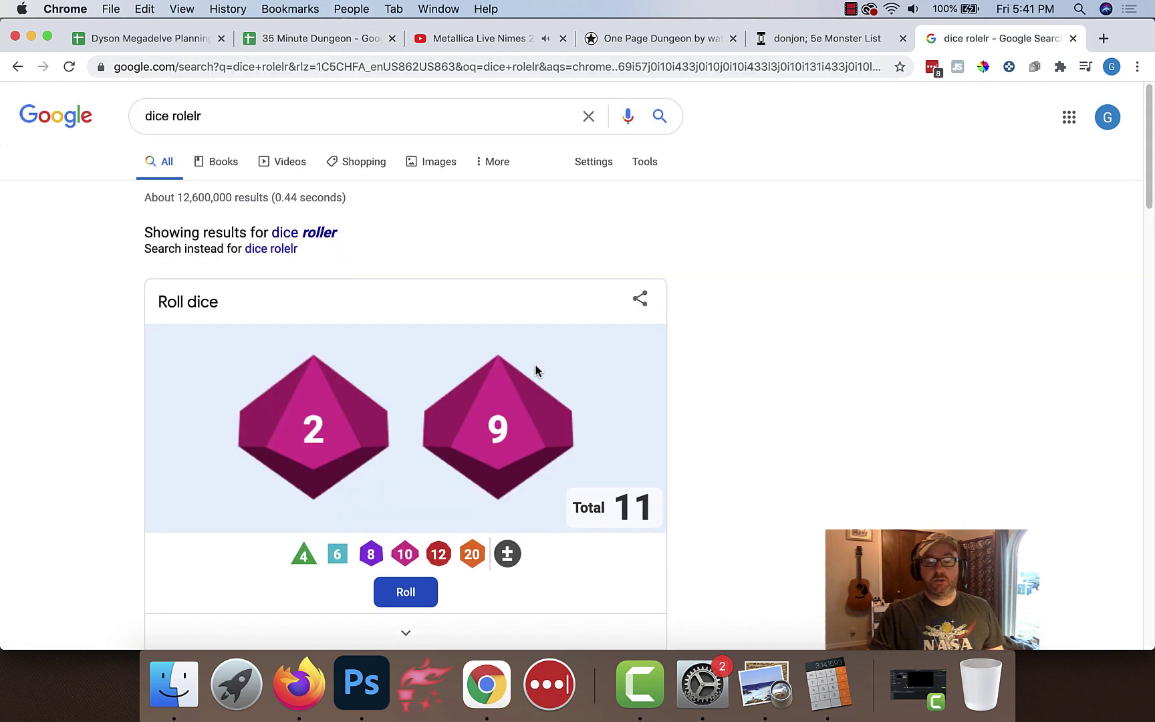
click(369, 406)
click(480, 424)
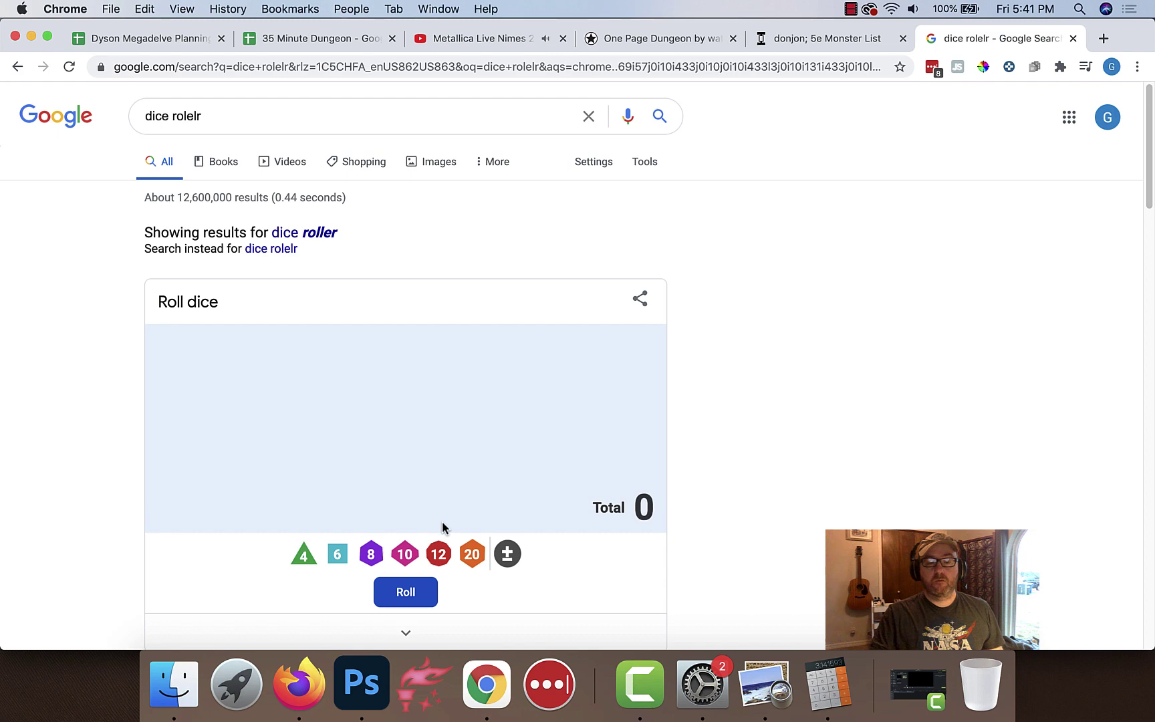
click(407, 554)
click(406, 554)
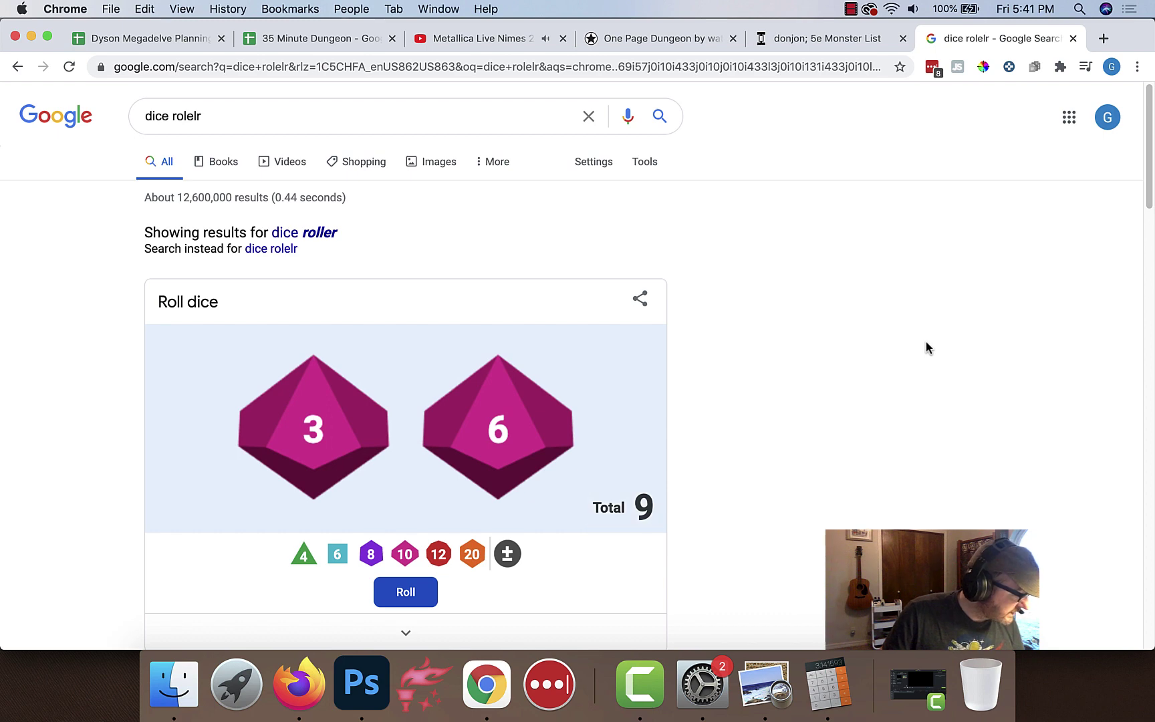
Return to the dungeon spreadsheet and enter "gas" as area 9's encounter
click(292, 41)
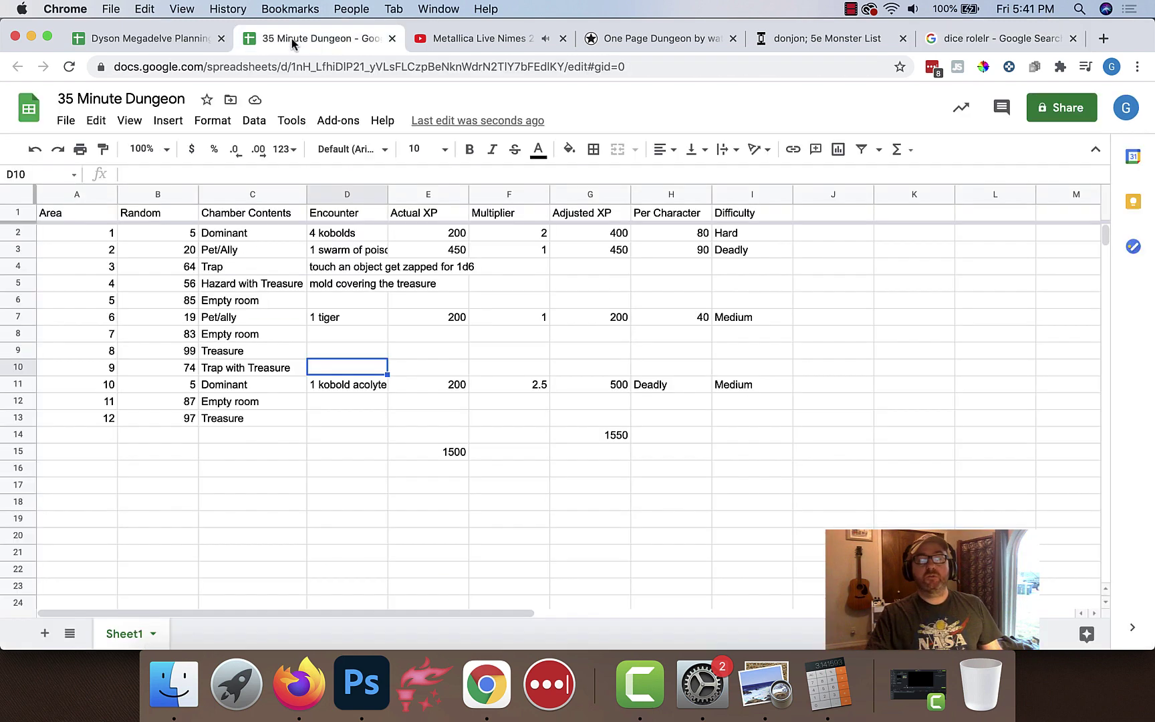
text(gas)
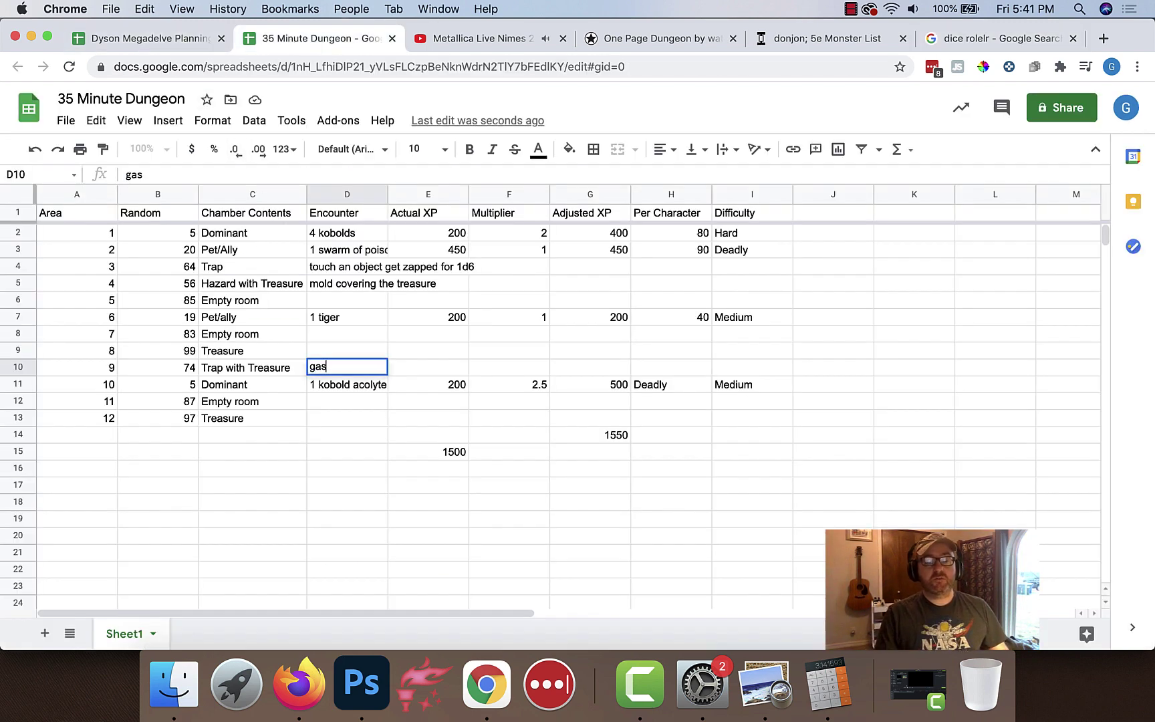
key(Return)
key(Down)
key(Down)
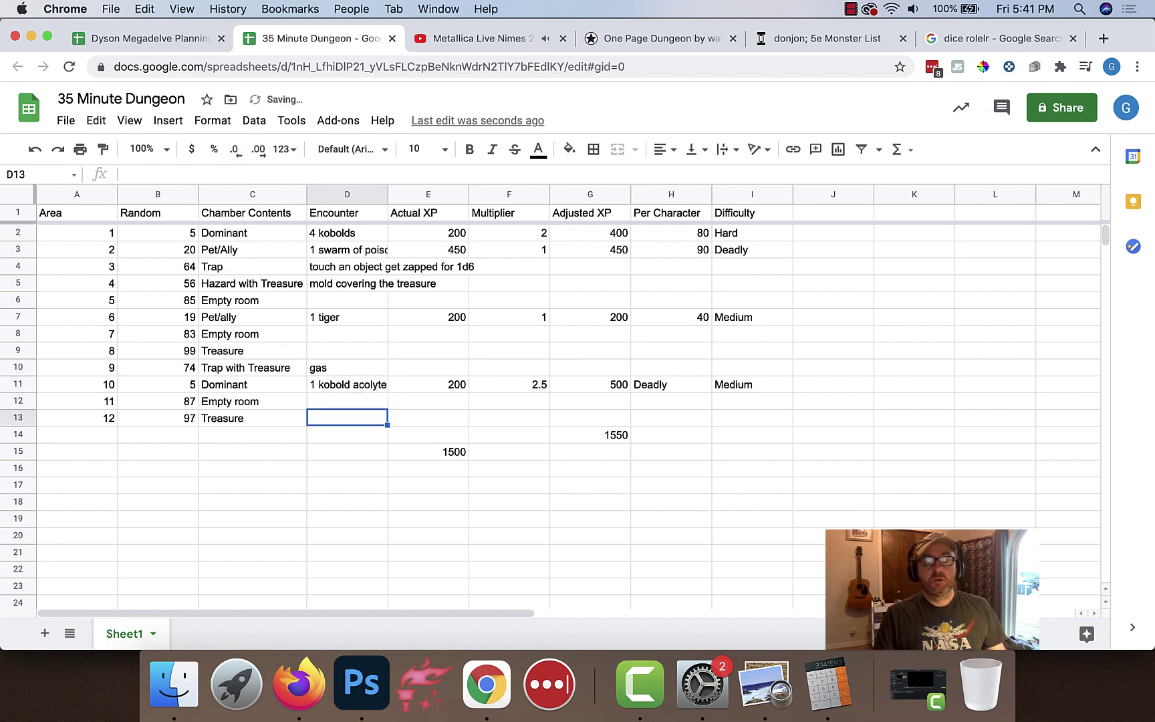
Widen the Encounter column and expand area 9's encounter to "sleeping gas trap"
click(371, 195)
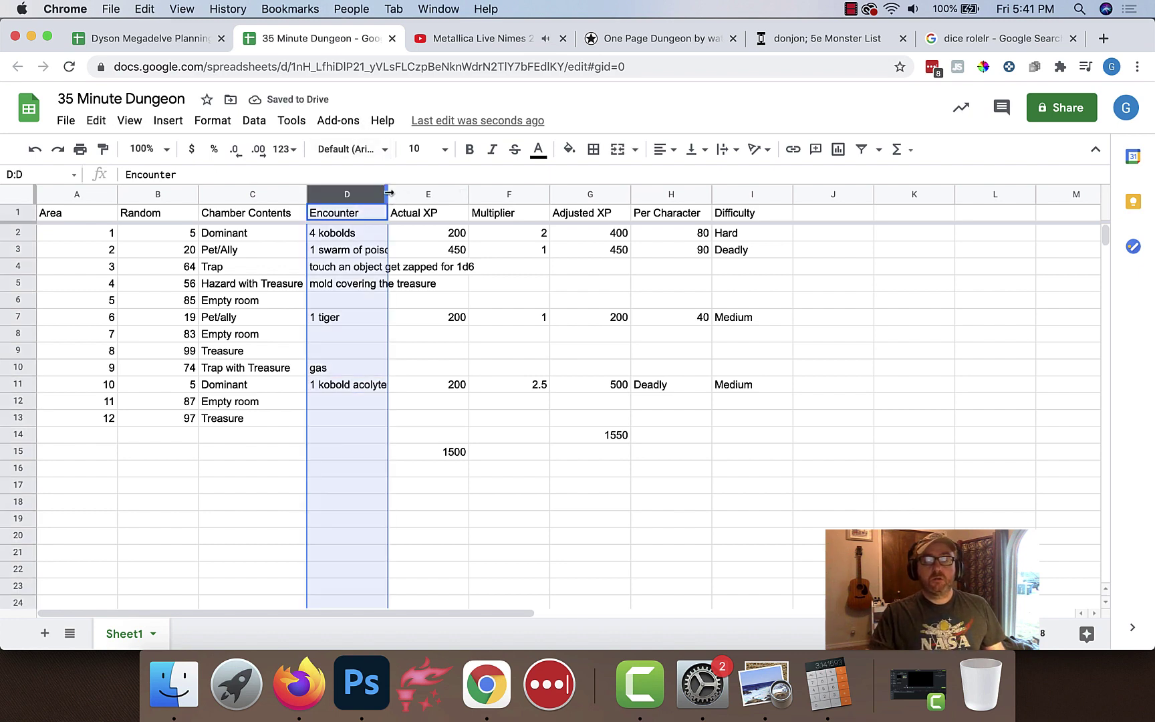
drag(387, 194, 438, 194)
click(339, 371)
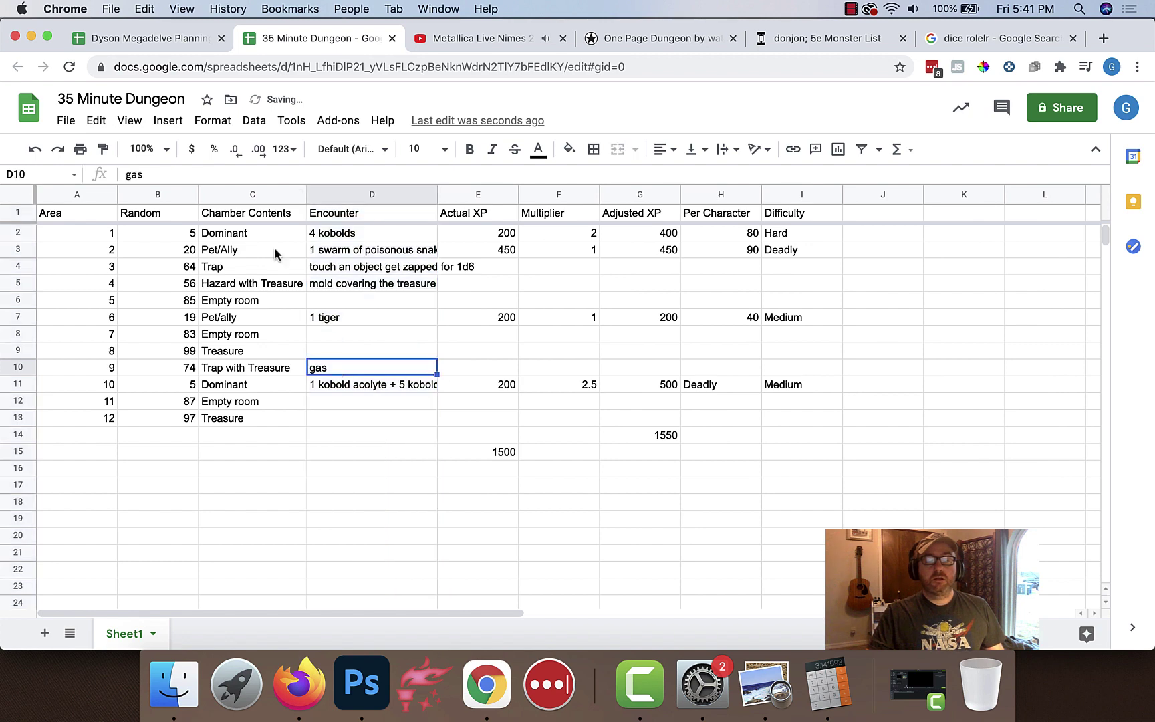
key(Return)
text(trap)
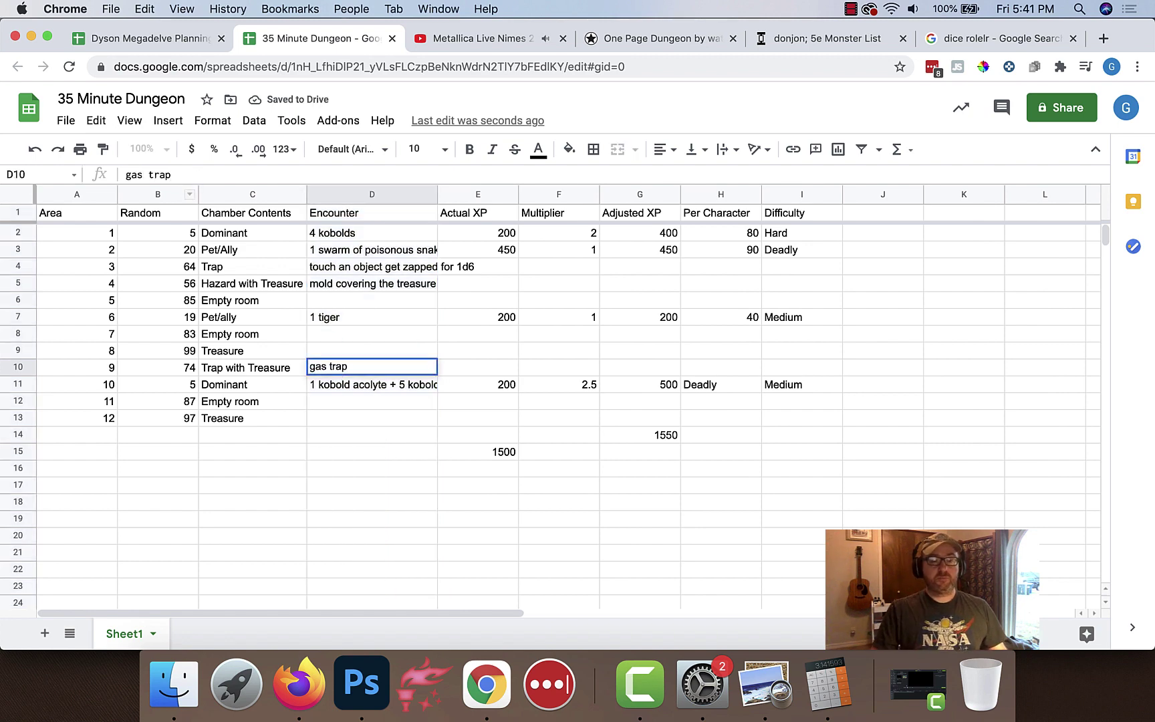
text(sleeping)
key(Return)
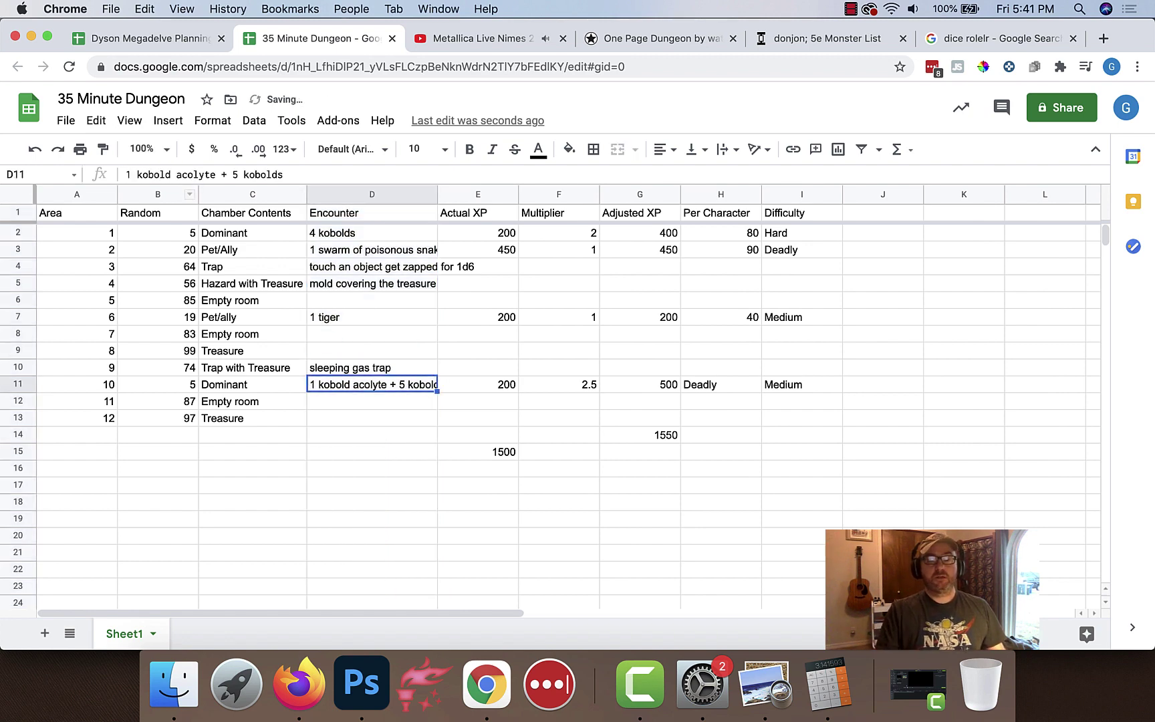
Look over the numbered map in Photoshop, then add a "Treasure" heading in cell J1 of the dungeon spreadsheet
key(Down)
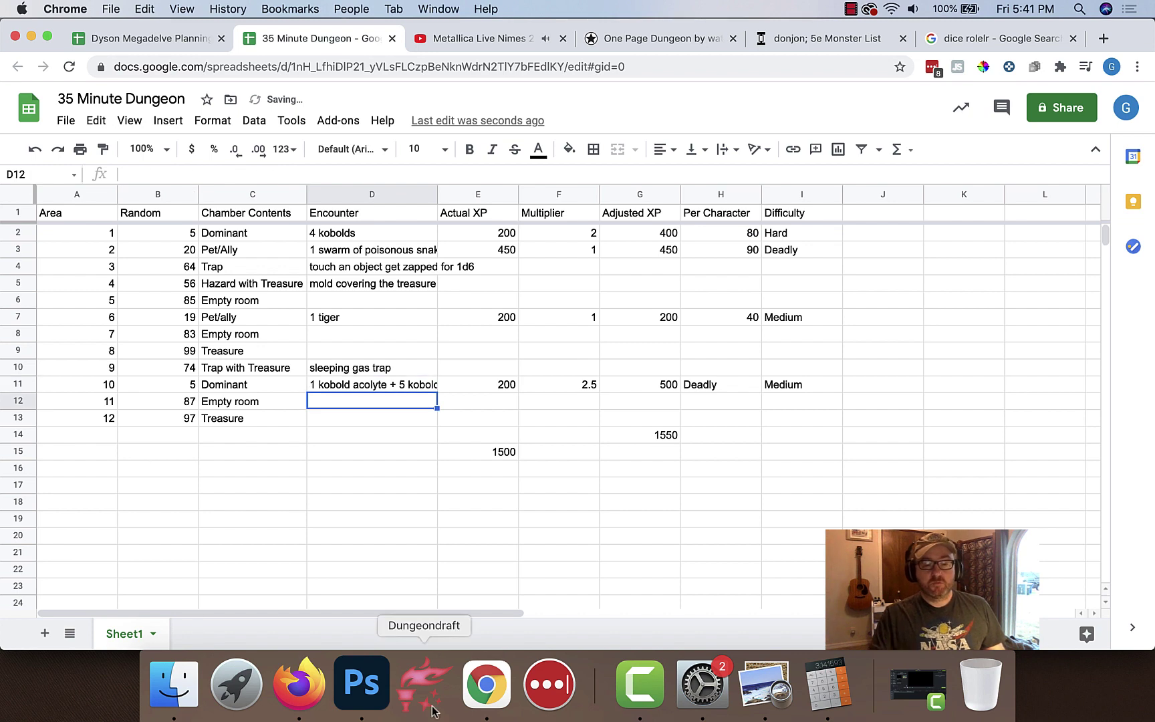
click(360, 689)
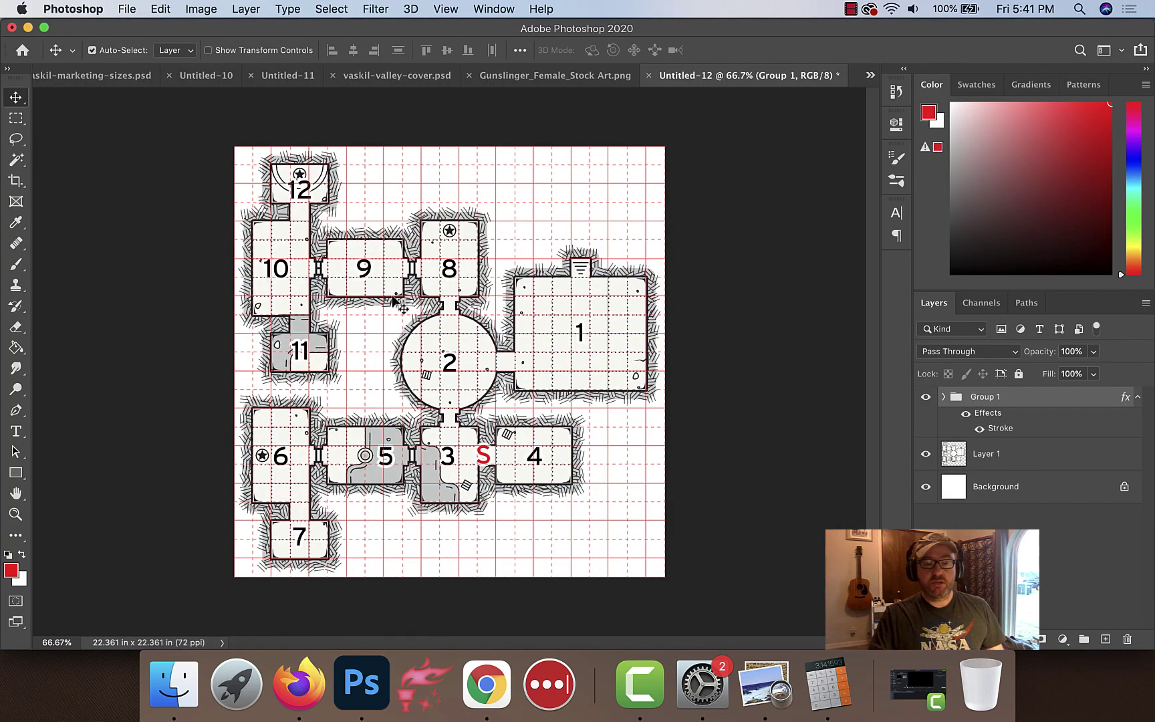
click(486, 683)
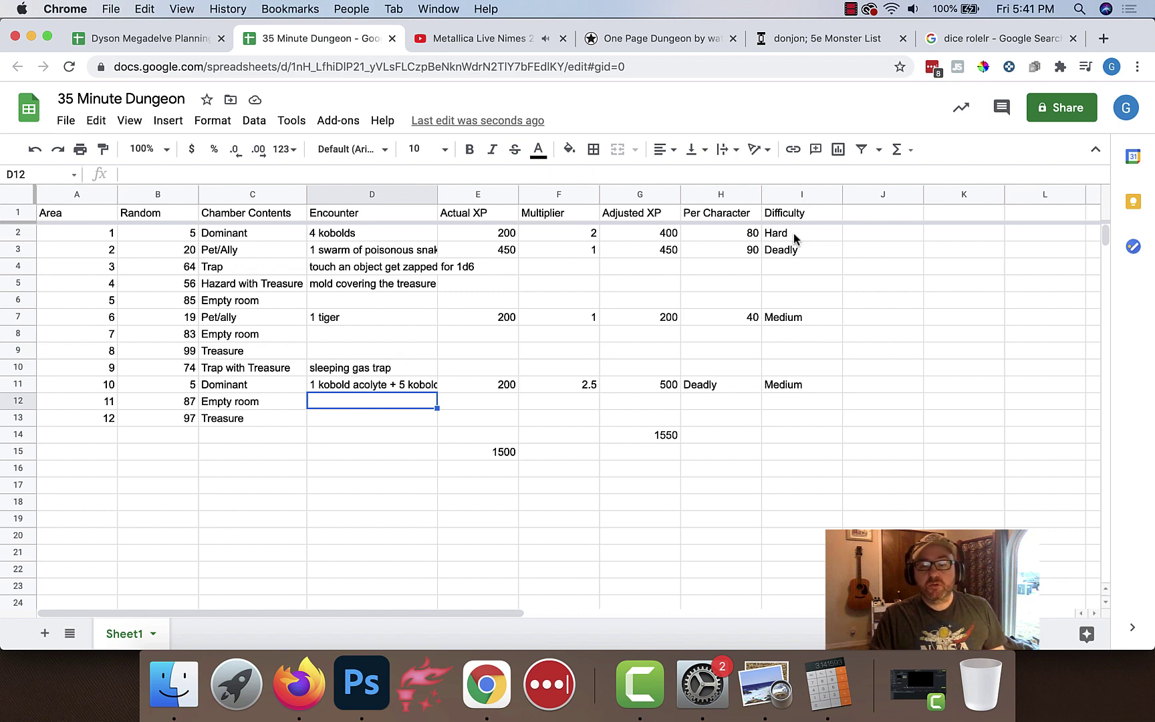
click(891, 215)
text(Treasure)
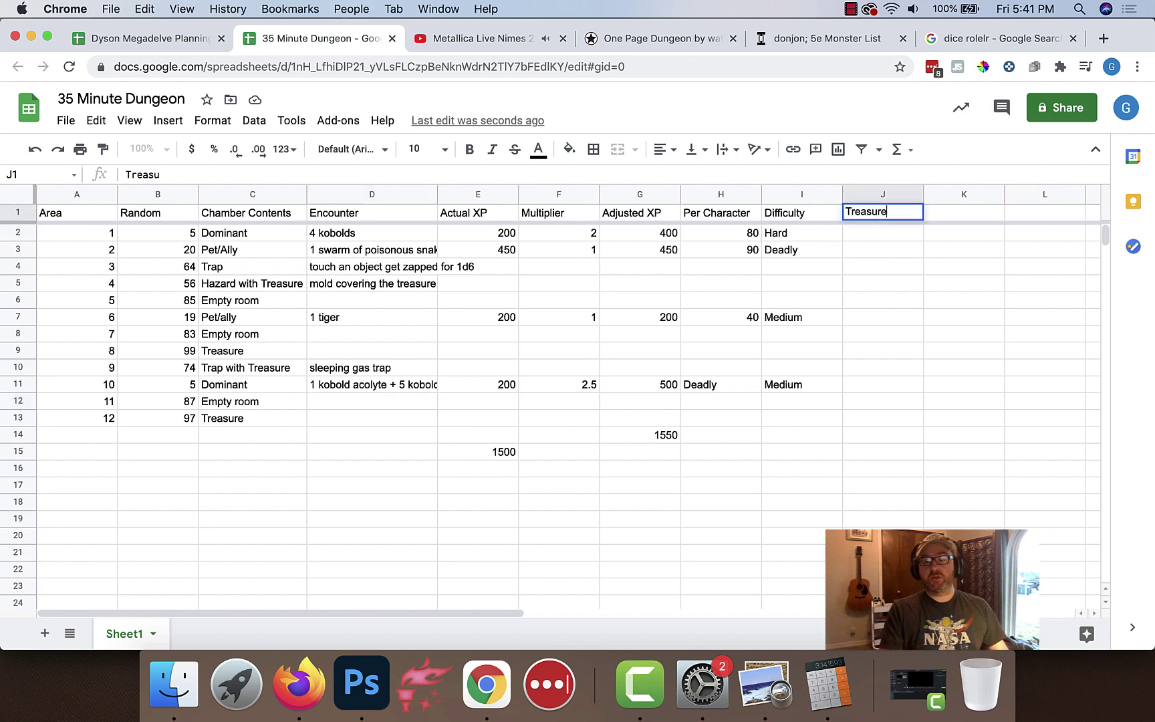
key(Return)
Add a second sheet to the spreadsheet and enter the heading "Treasure" in its cell A1
click(45, 633)
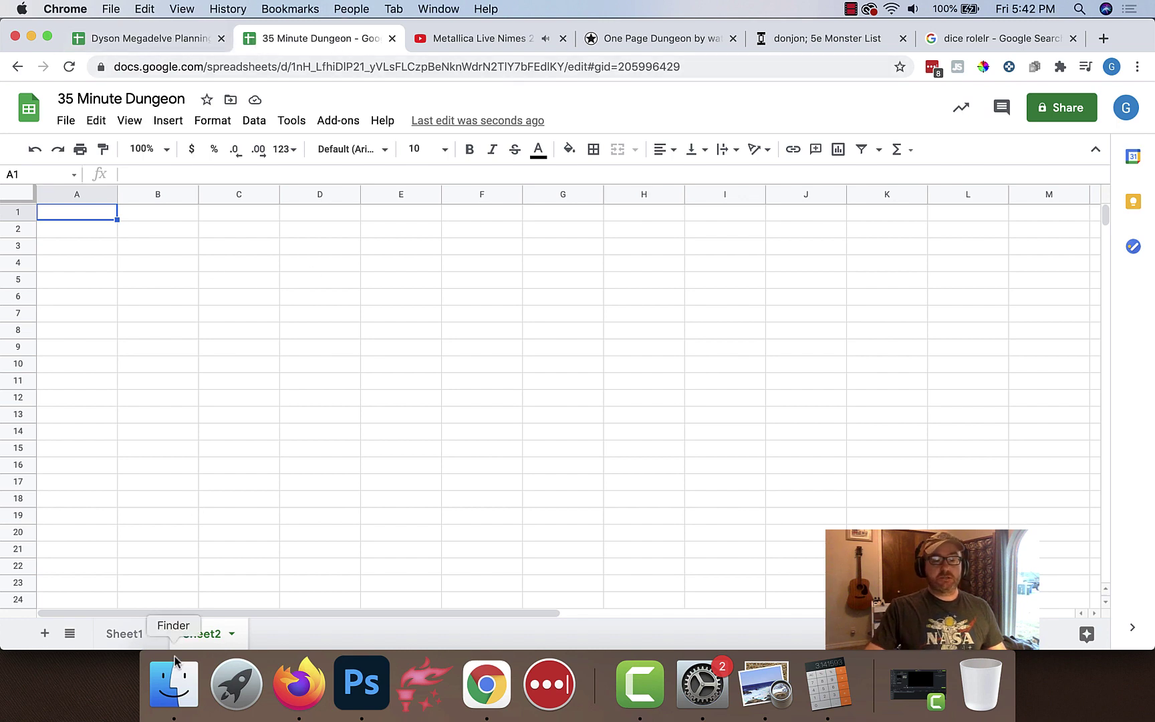
click(124, 633)
click(196, 635)
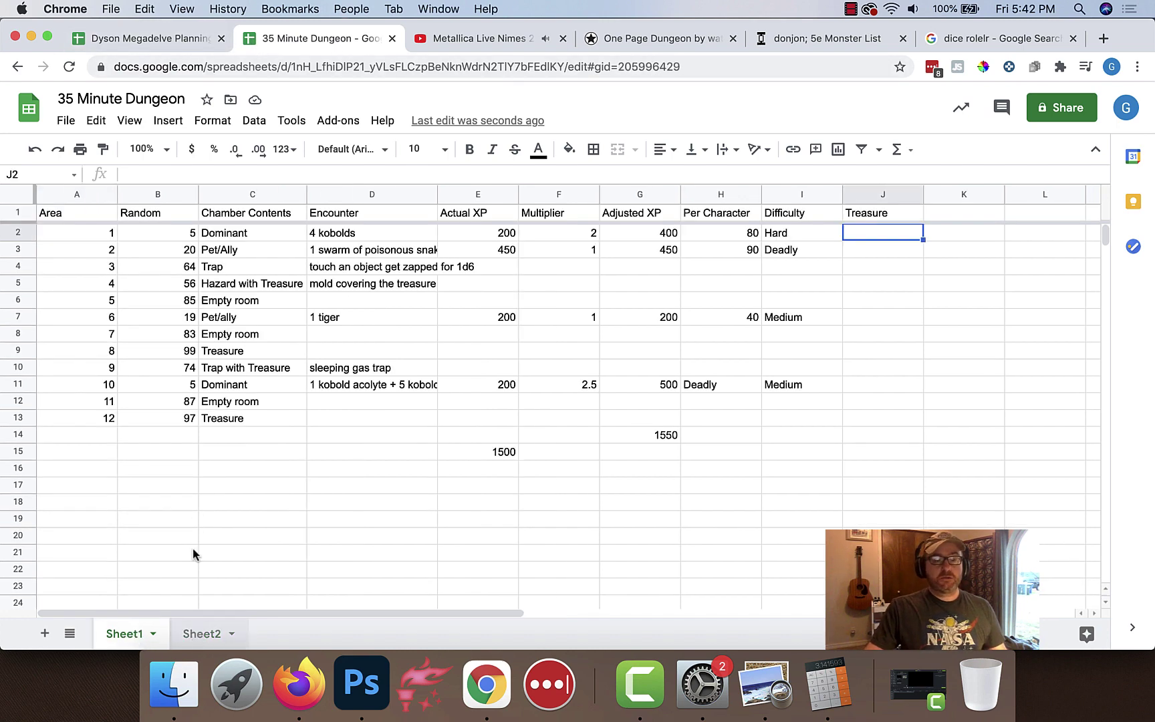
text(Treas)
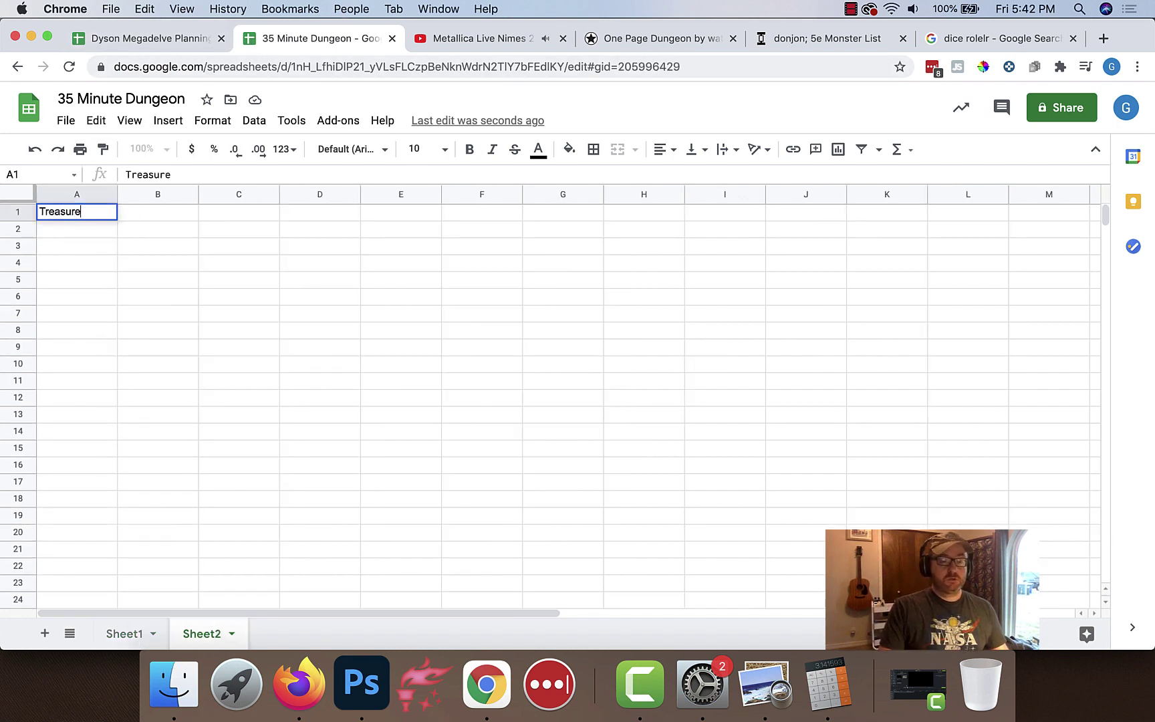
text(ure)
key(Tab)
key(Return)
Enter "Copper" as the first treasure entry in cell A2 of the new sheet
text(Gold)
key(Tab)
click(77, 228)
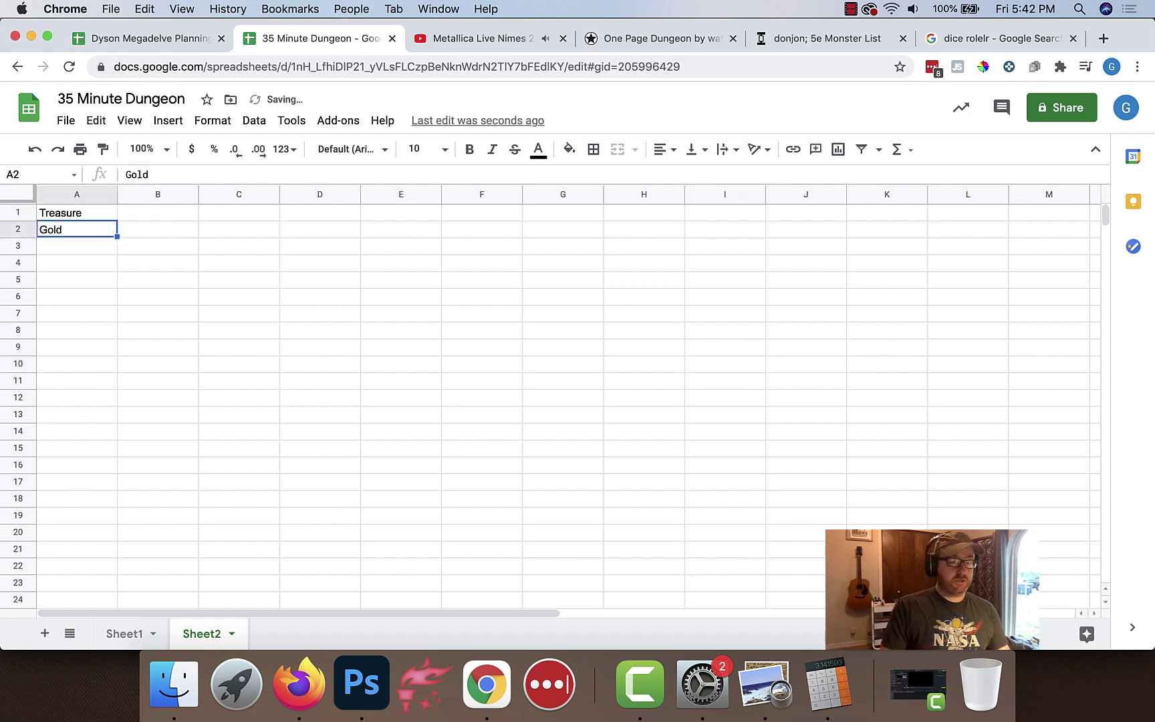
text(Copper)
key(Tab)
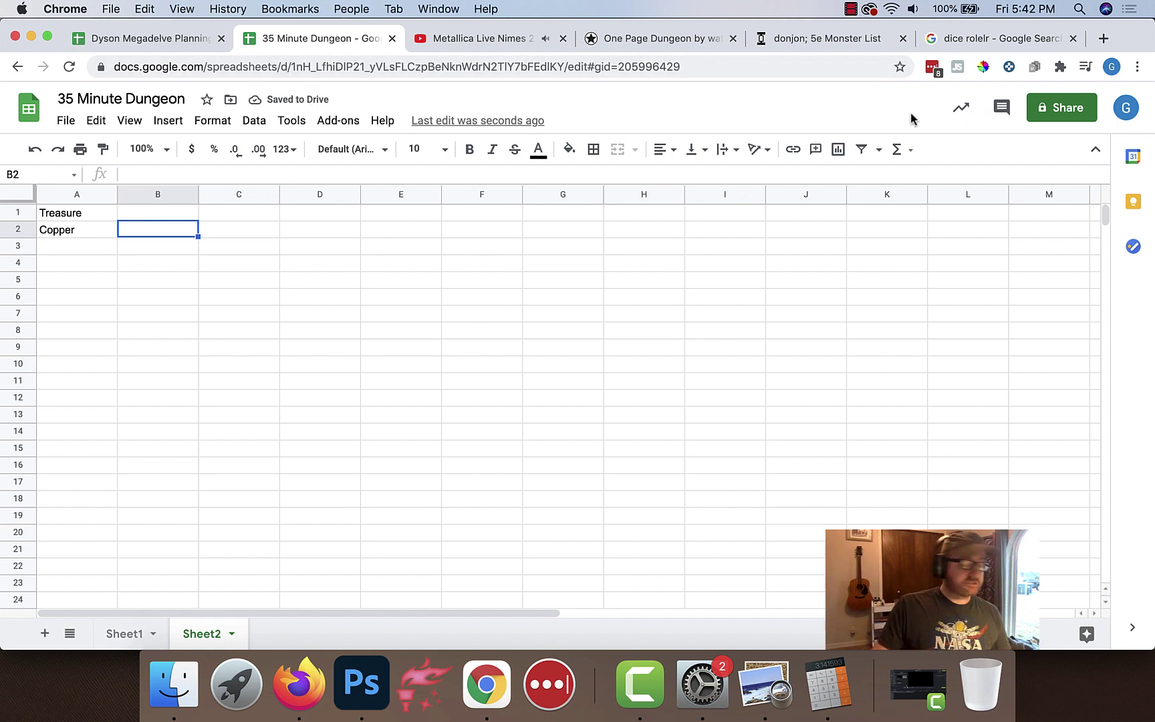
Switch to the Google dice roller, clear the leftover dice, and roll six six-sided dice for the copper amount
click(1020, 39)
click(488, 384)
click(349, 434)
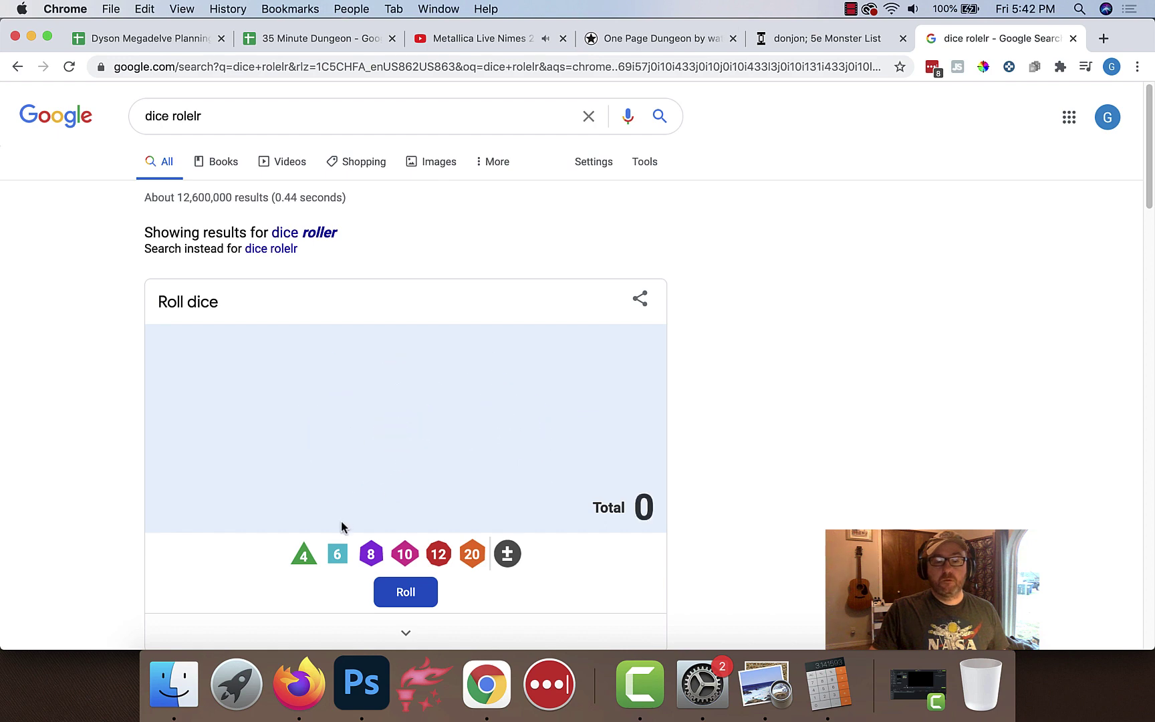
click(338, 554)
click(338, 555)
click(339, 555)
click(338, 554)
click(339, 555)
click(338, 555)
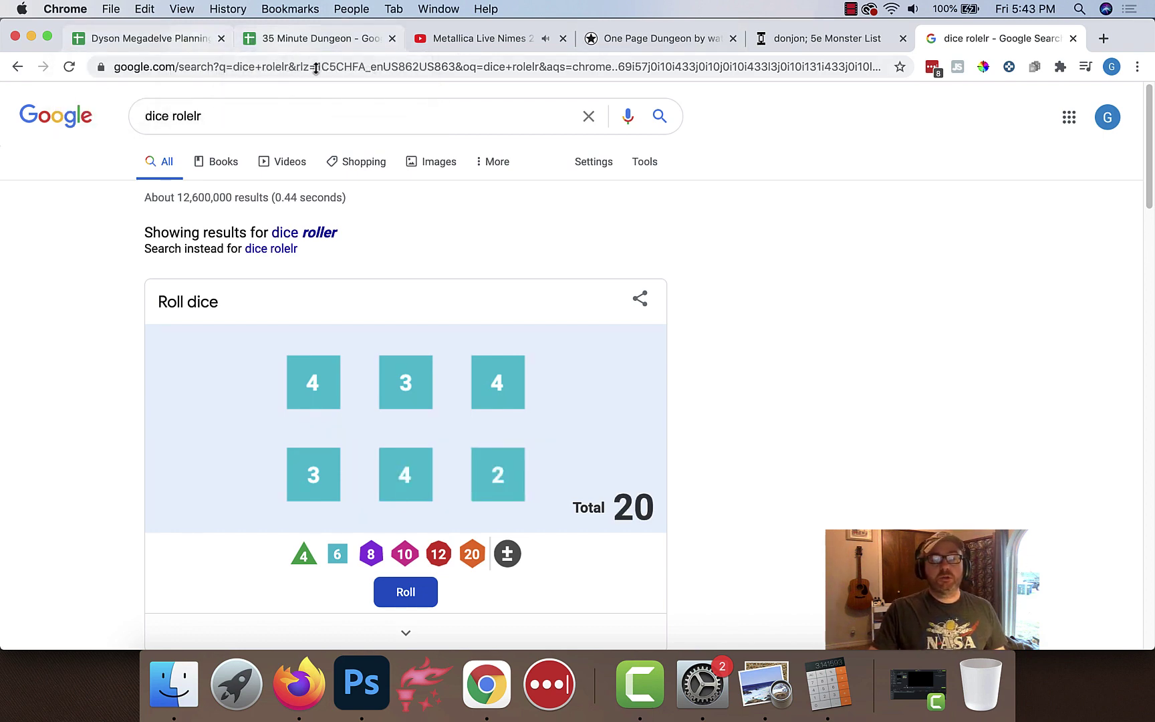
Return to the 35 Minute Dungeon spreadsheet and enter 1400 as the Copper amount in cell B2
click(252, 41)
text(1400)
key(Return)
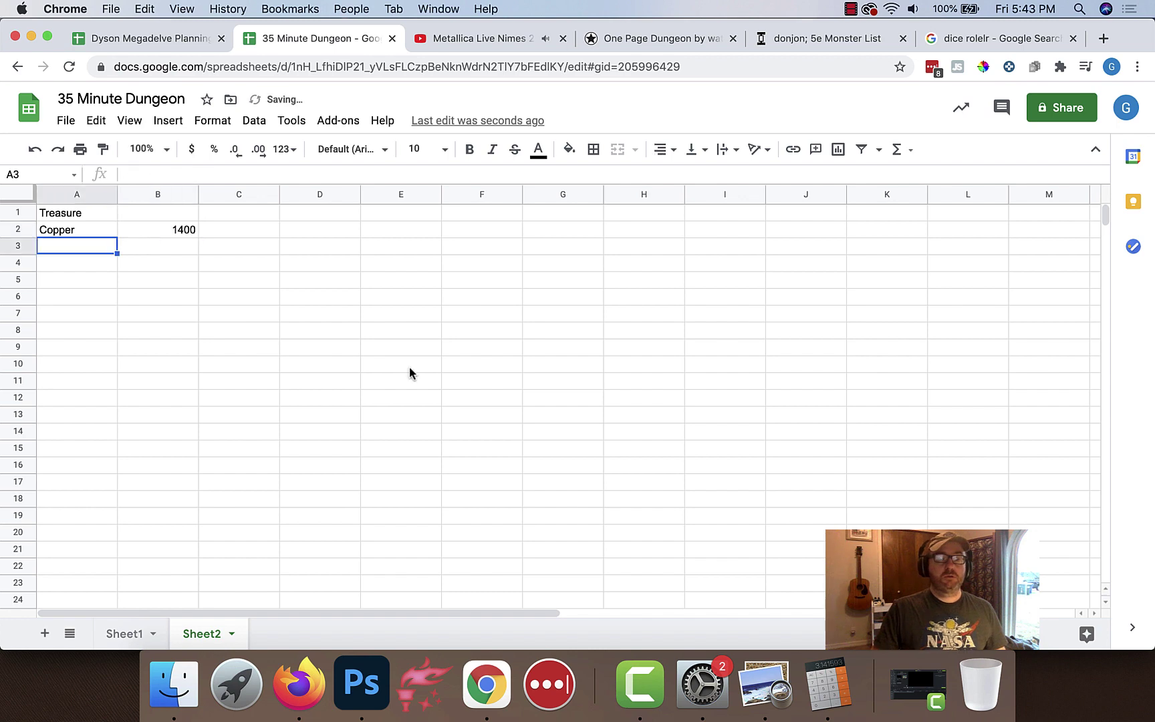
Keep "Copper" as the entry in cell A2 and add "Silver" as the next treasure entry in A3
text(S)
key(Up)
text(S)
key(Return)
key(Up)
text(Copper)
key(Return)
text(Silver)
key(Tab)
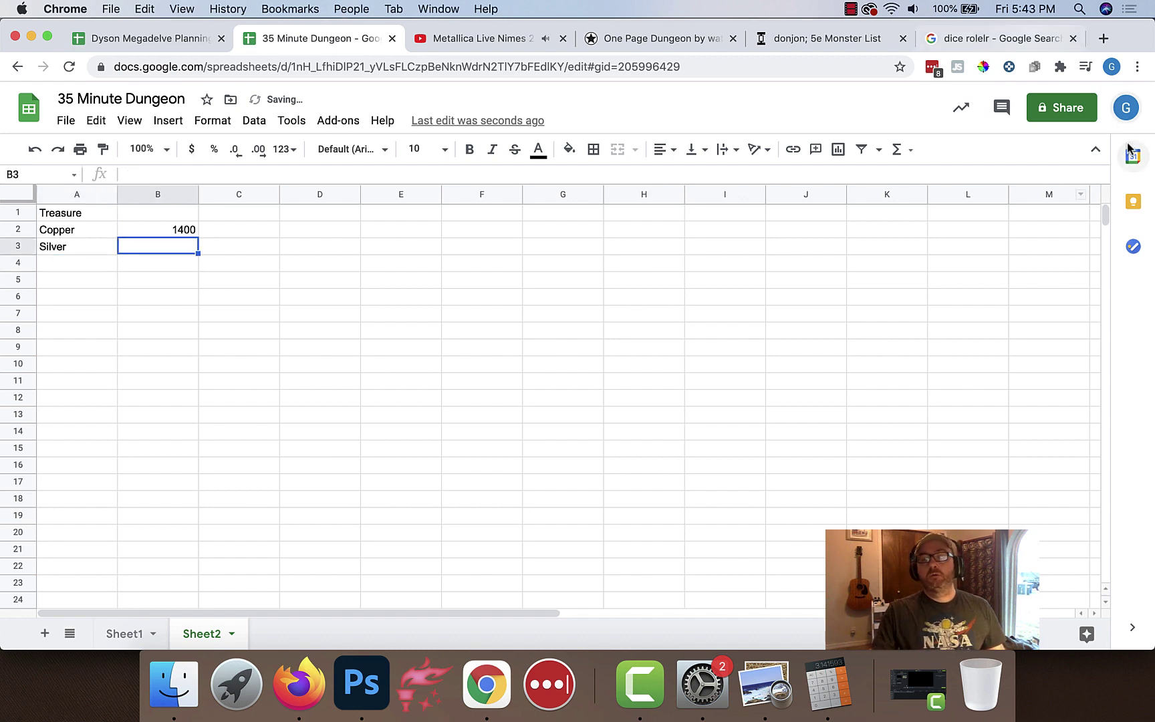
Switch back to the Google dice roller and remove all six six-sided dice from it
click(965, 42)
click(328, 377)
click(410, 382)
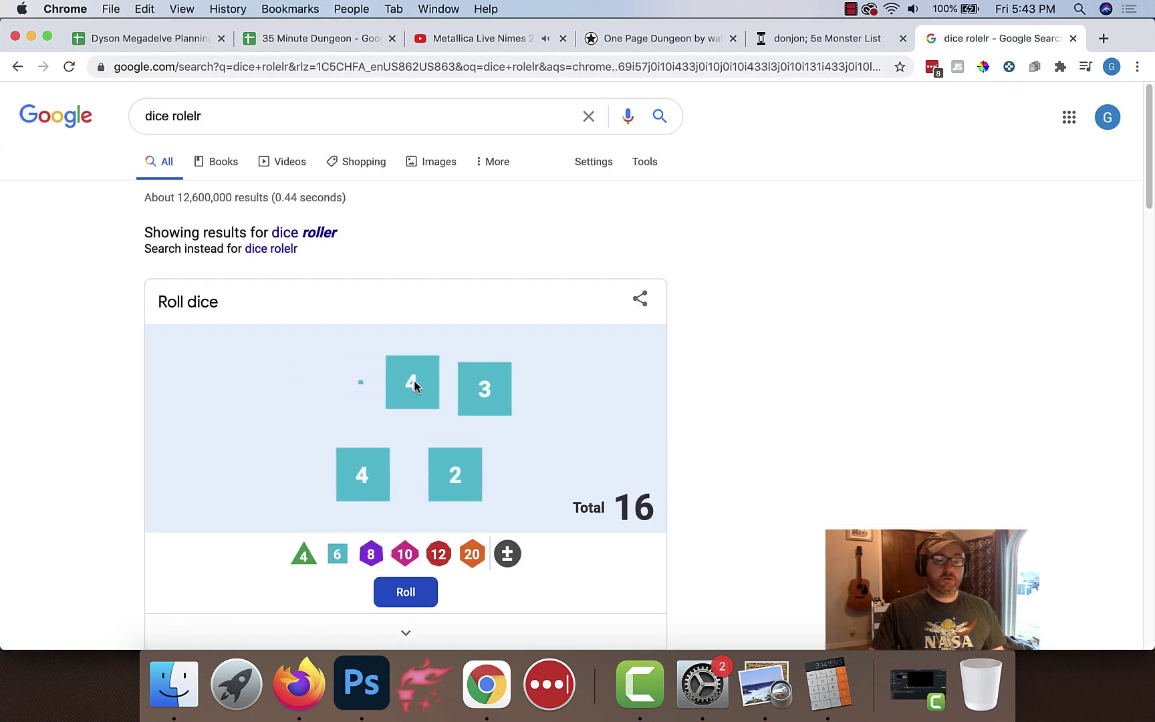
click(407, 381)
click(405, 395)
click(401, 413)
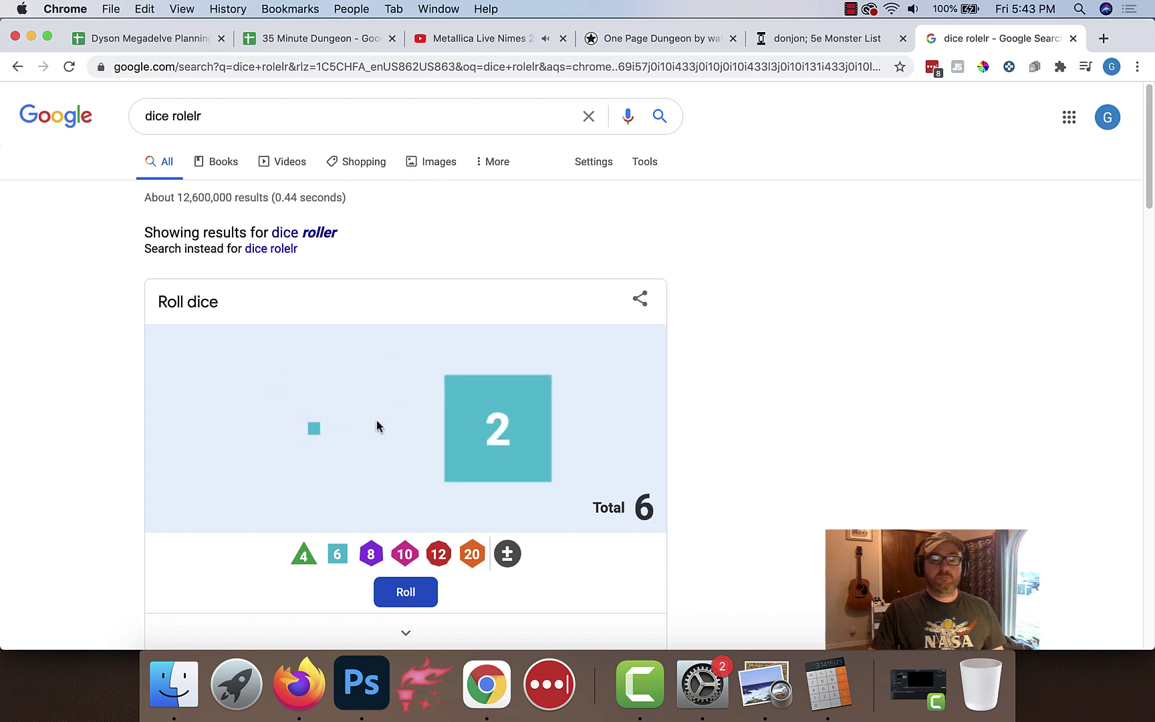
click(409, 426)
scroll(567, 452, down, 3)
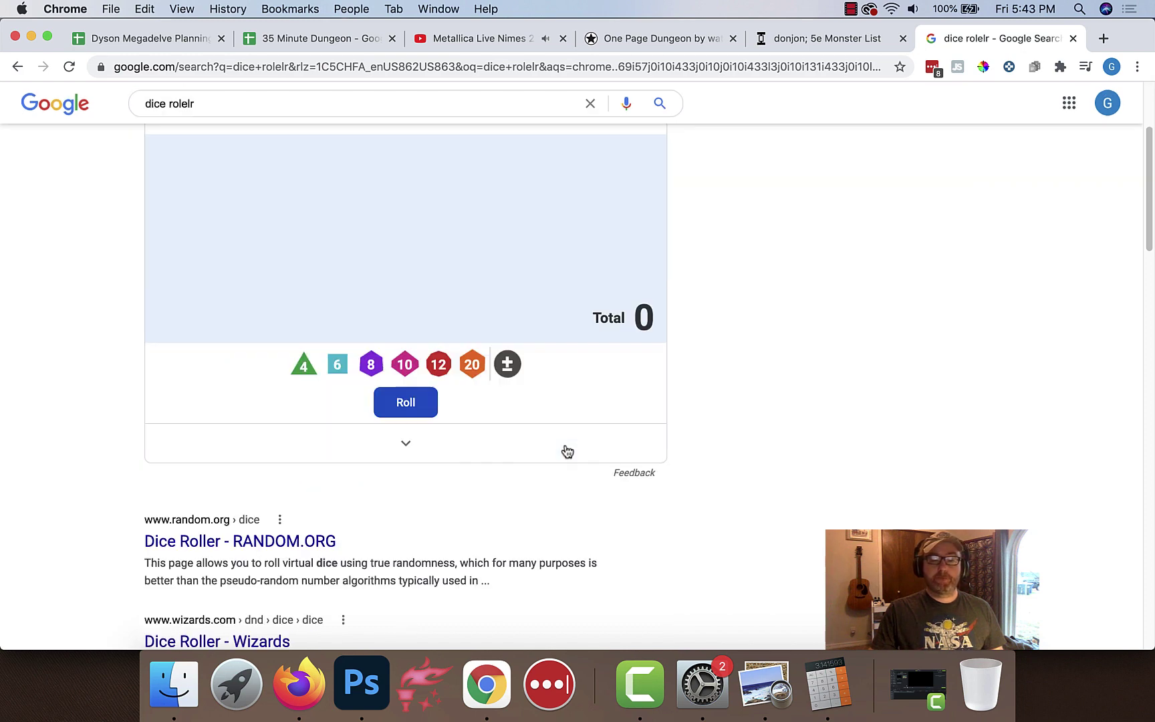
Roll three six-sided dice in the Google dice roller
click(407, 447)
scroll(493, 382, up, 3)
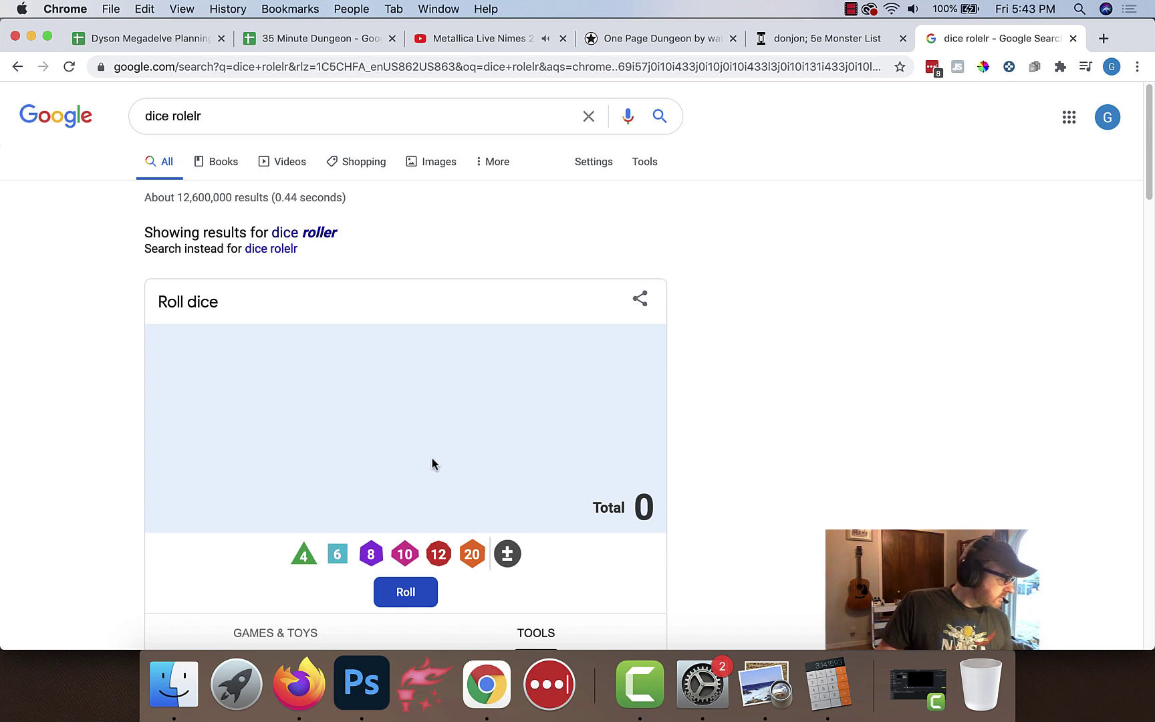
scroll(465, 476, down, 1)
click(333, 545)
click(335, 542)
click(338, 539)
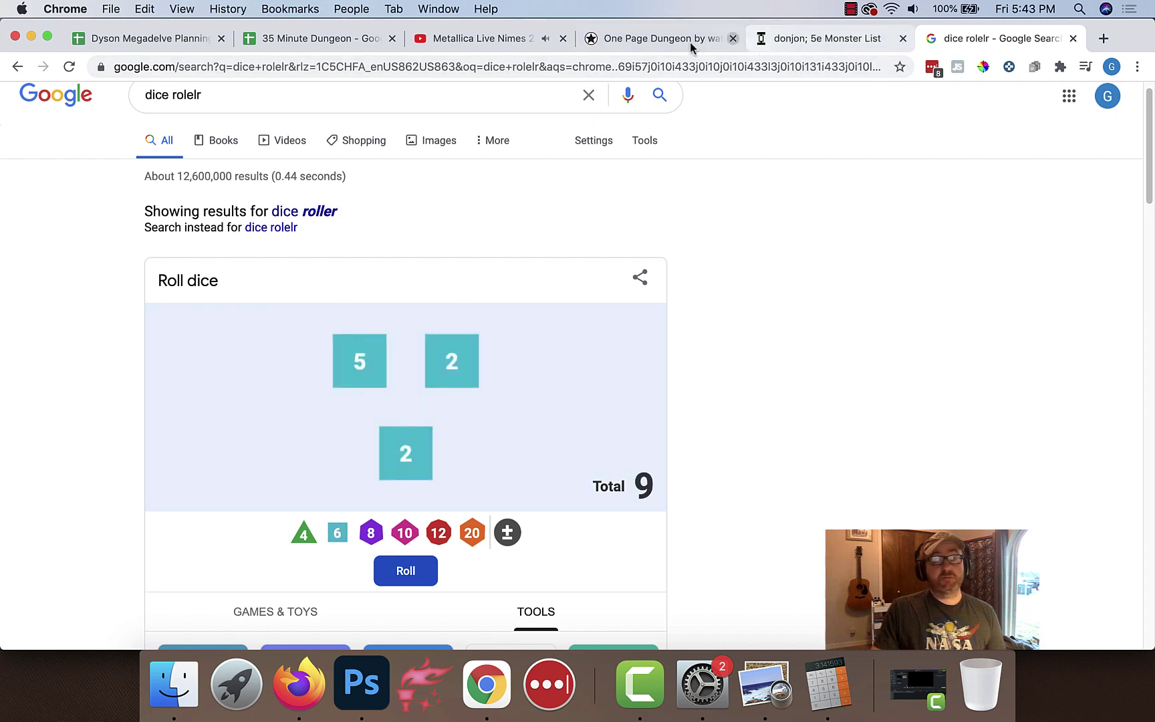
In the 35 Minute Dungeon spreadsheet, enter 700 as the silver amount and label the row below it "Gld"
click(324, 42)
text(700)
key(Return)
click(77, 262)
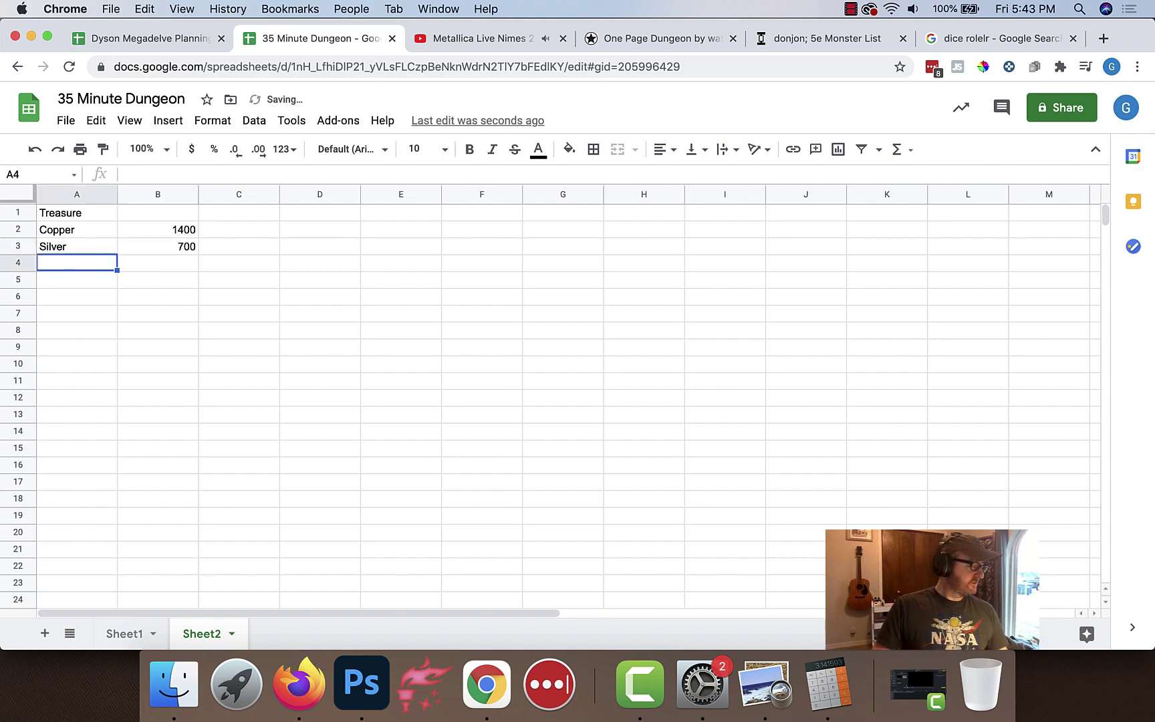
text(Gld)
key(Tab)
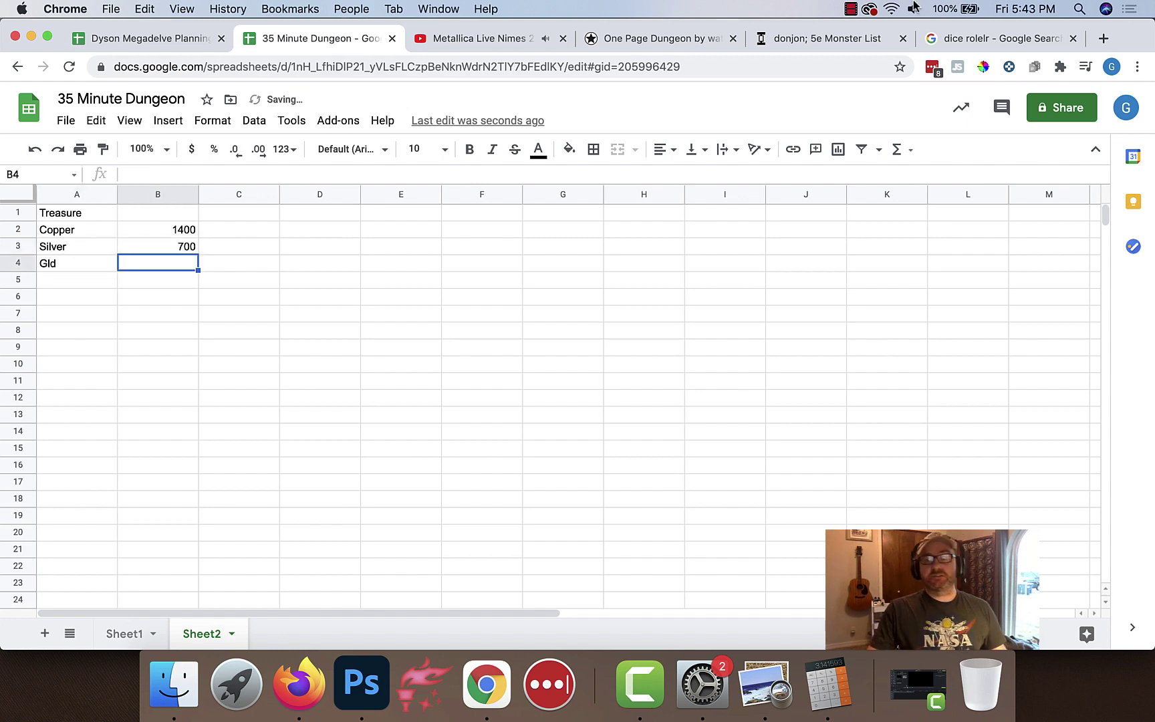
Return to the dice roller, remove the existing dice and roll two six-sided dice
click(989, 39)
click(353, 375)
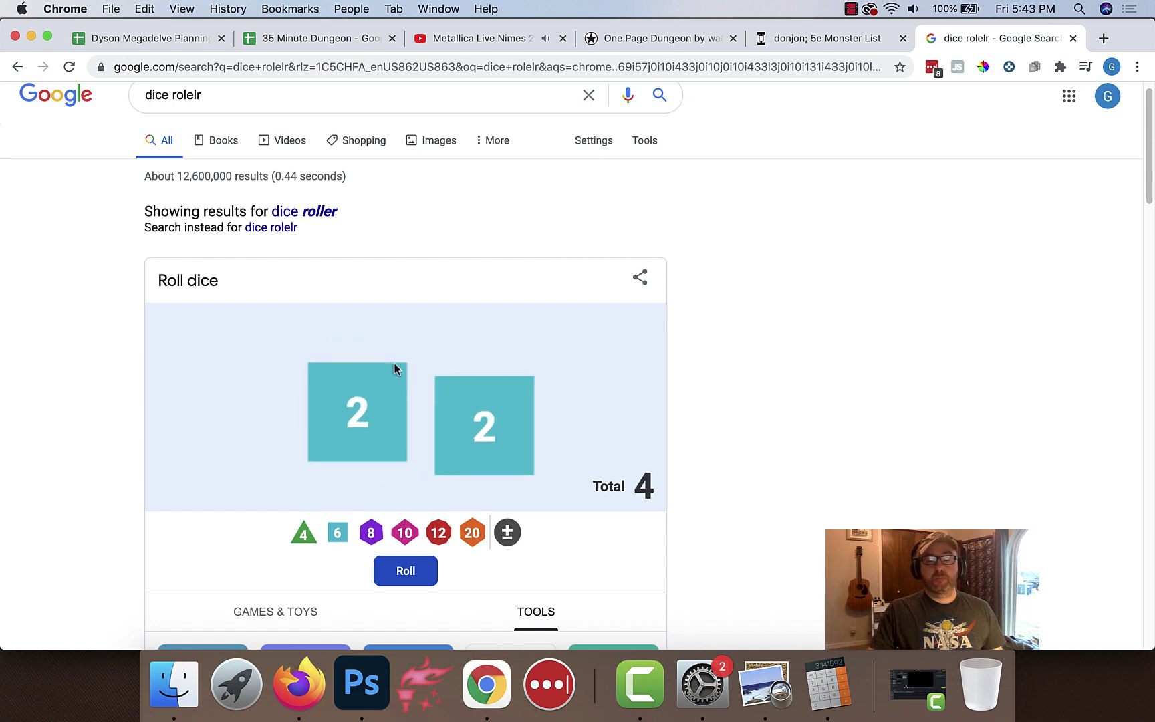
click(358, 395)
click(374, 403)
click(339, 529)
click(340, 530)
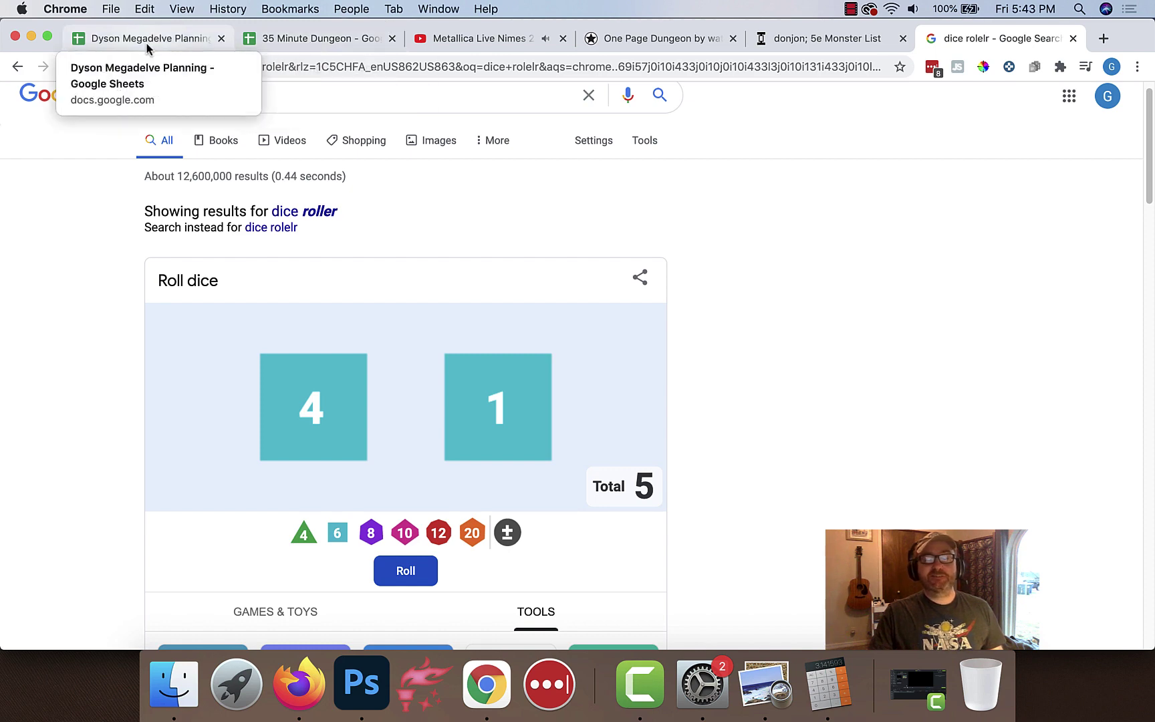
Back in the 35 Minute Dungeon spreadsheet, enter 50 in B4 and correct the label in A4 to "Gold"
click(319, 43)
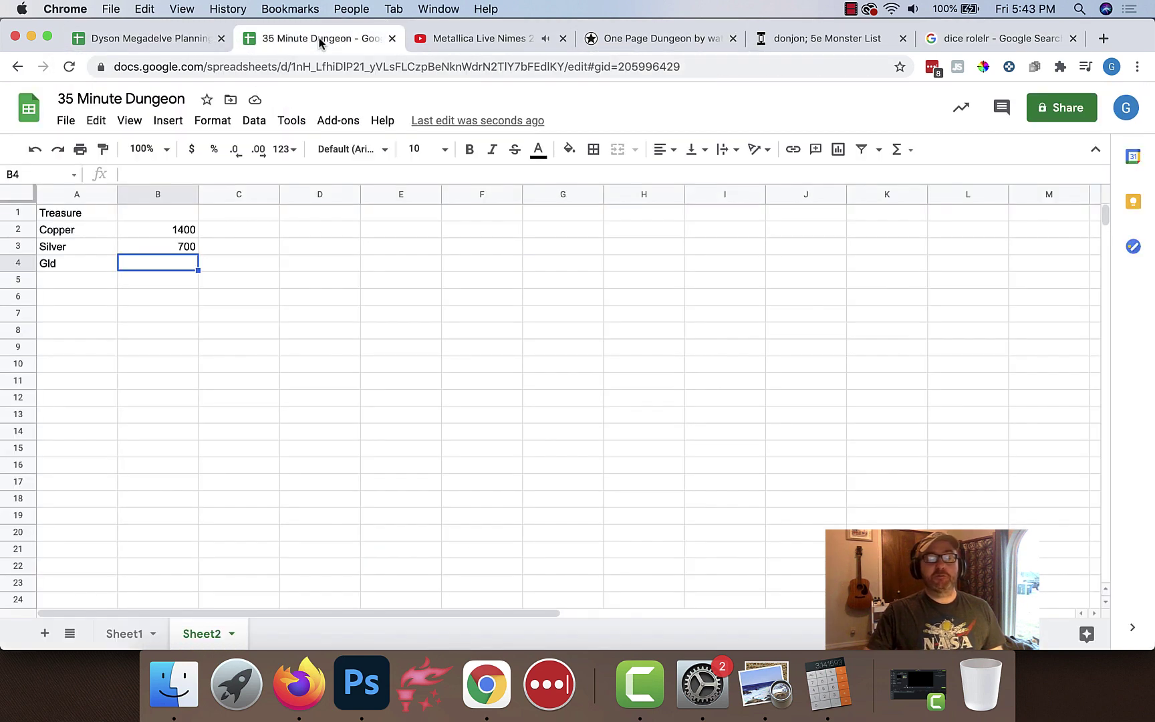
text(50)
key(Return)
click(77, 263)
text(Gold)
key(Return)
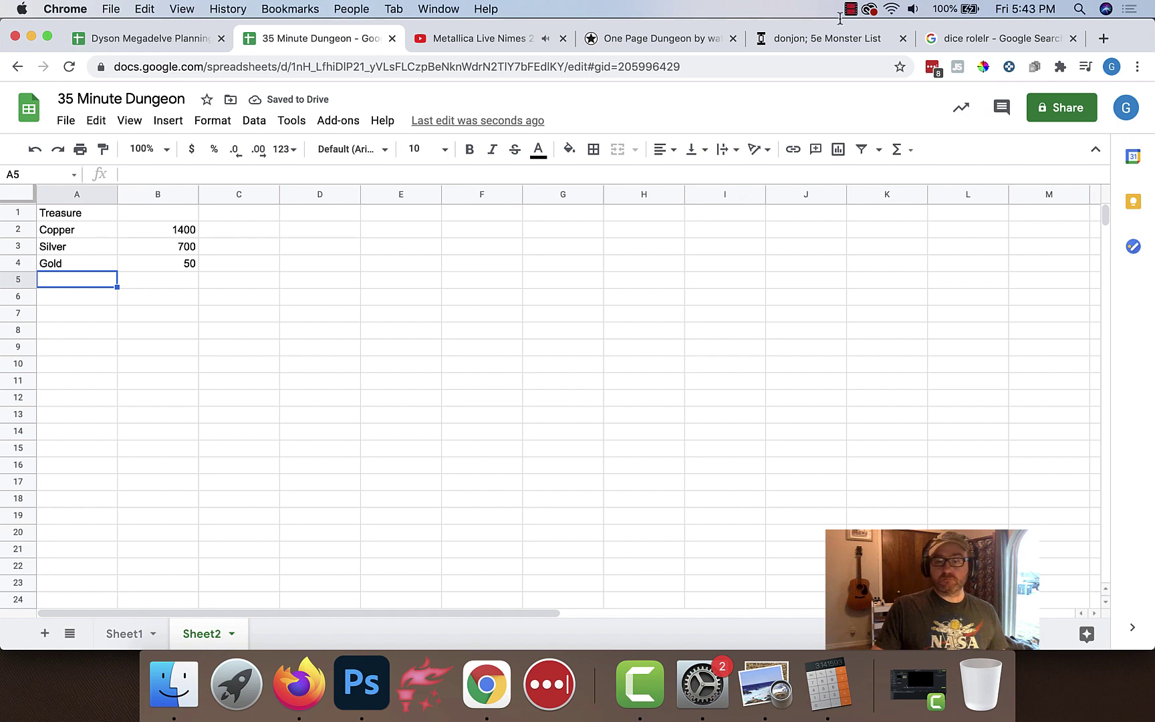
Return to the dice roller, remove the six-sided dice and roll two ten-sided dice
click(974, 44)
click(495, 428)
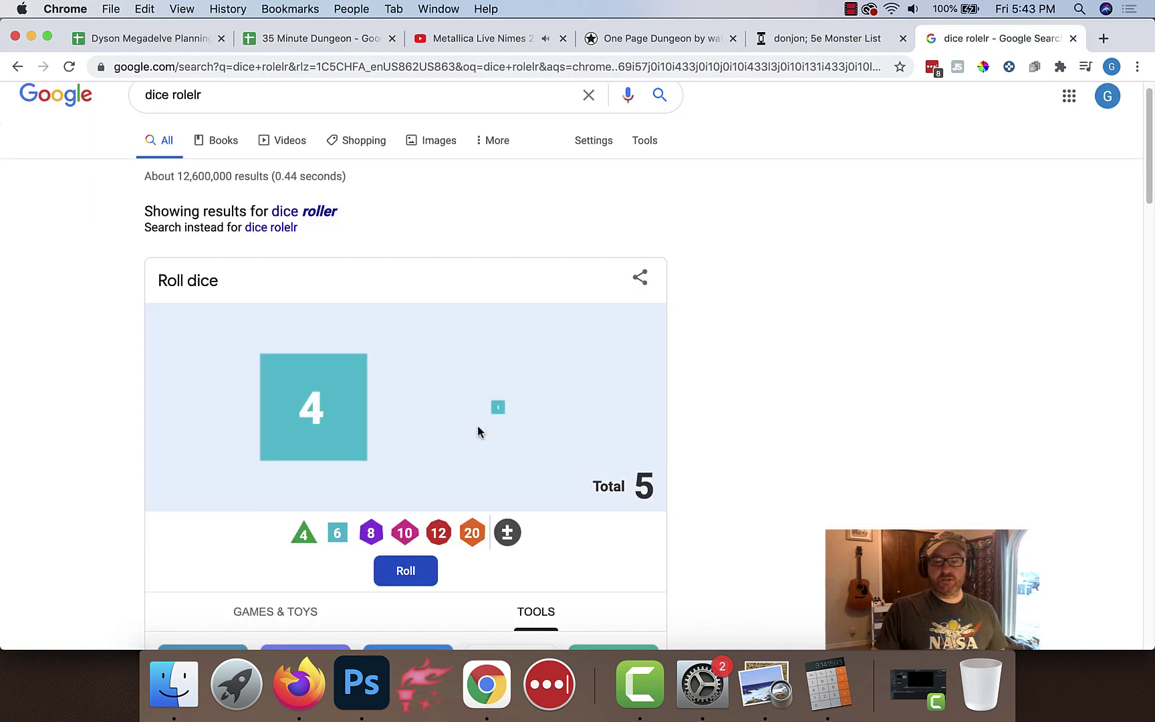
click(409, 430)
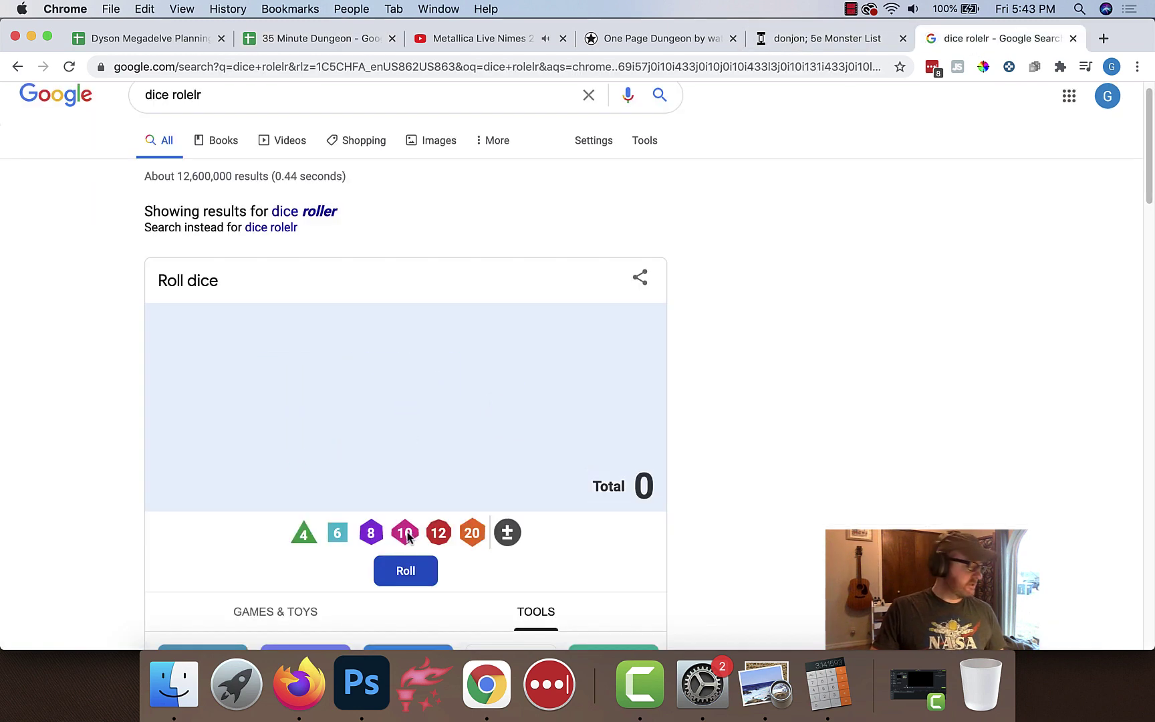
click(406, 533)
click(405, 534)
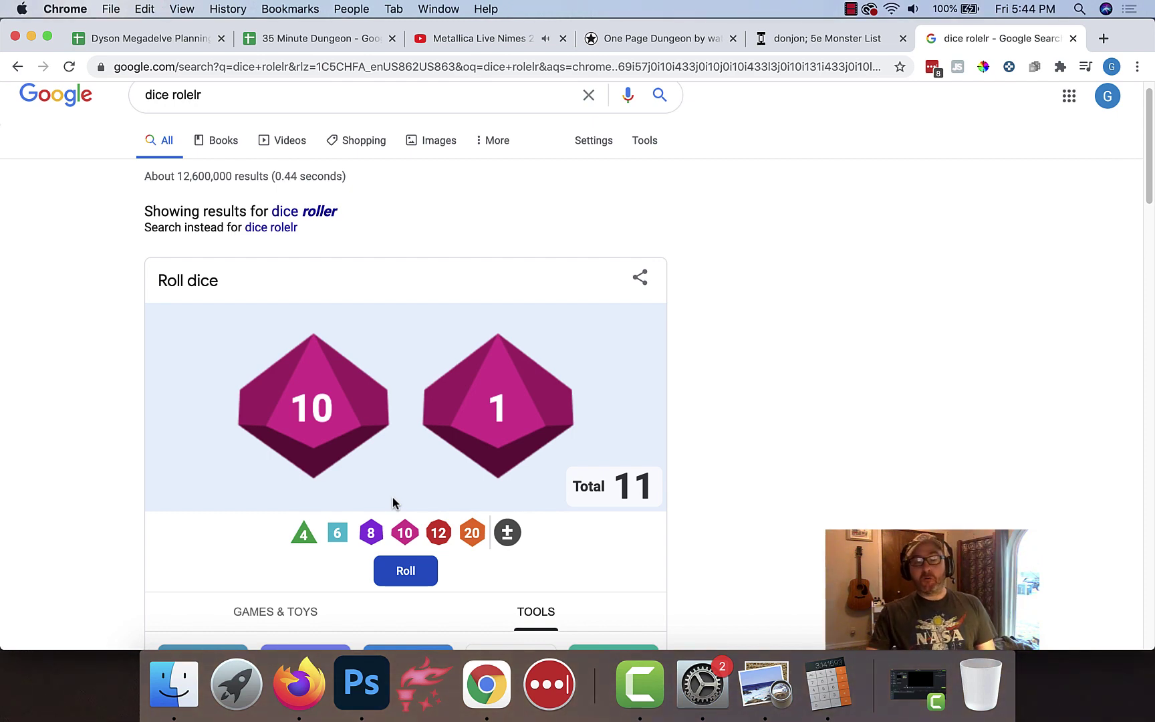
Open Sheet1 of the 35 Minute Dungeon spreadsheet and select the Treasure cell for area 12
click(322, 34)
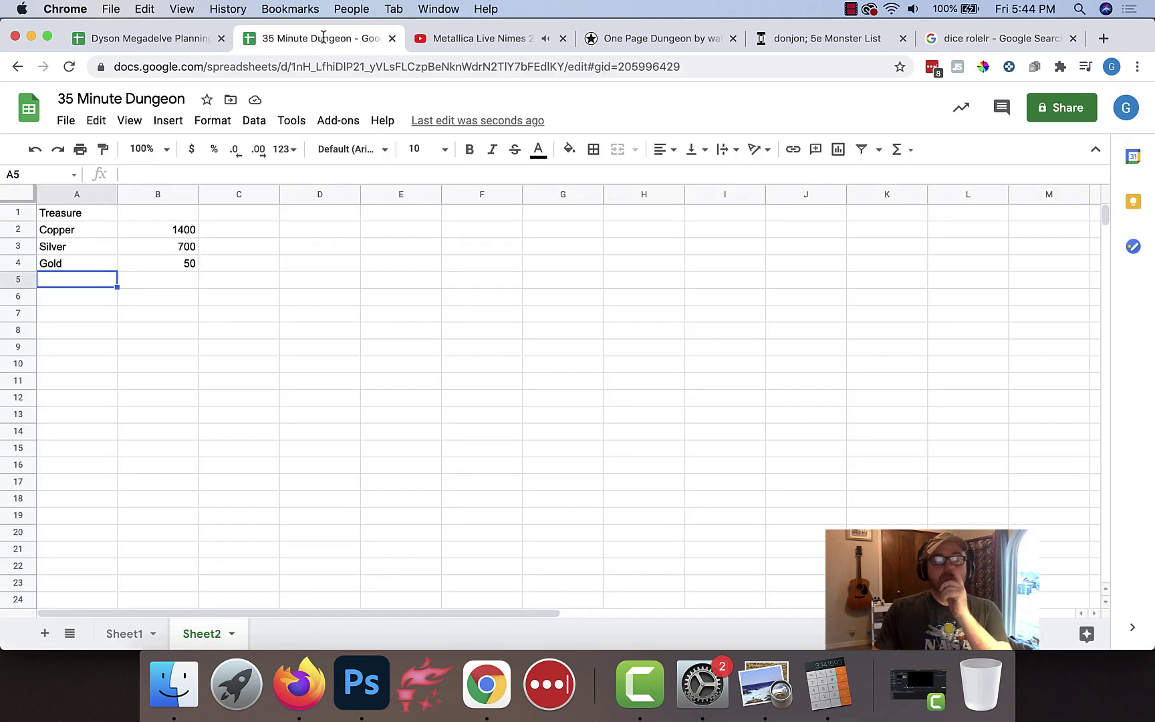
click(115, 634)
click(318, 470)
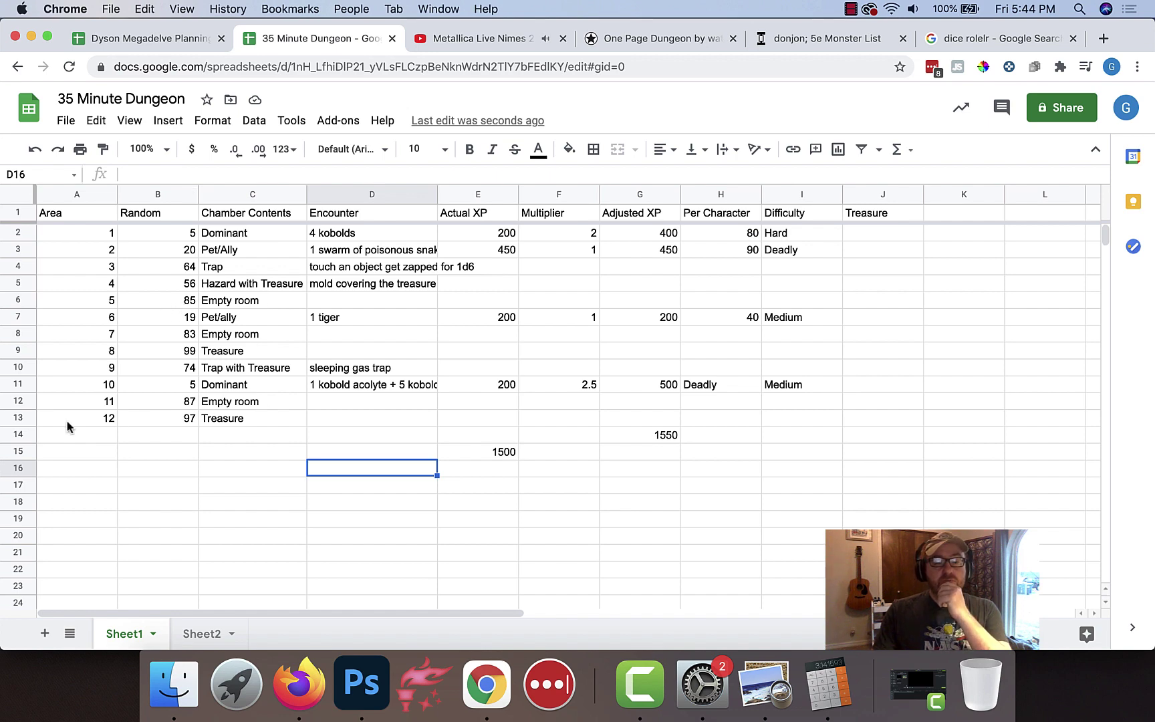
click(20, 419)
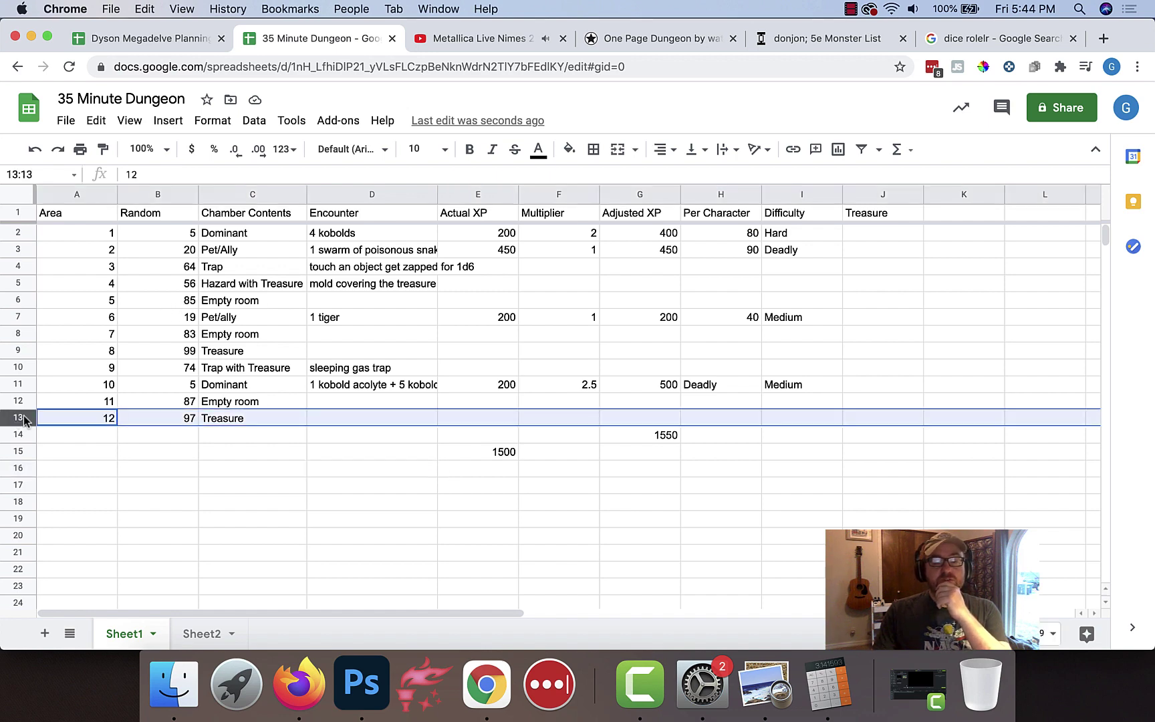
click(865, 418)
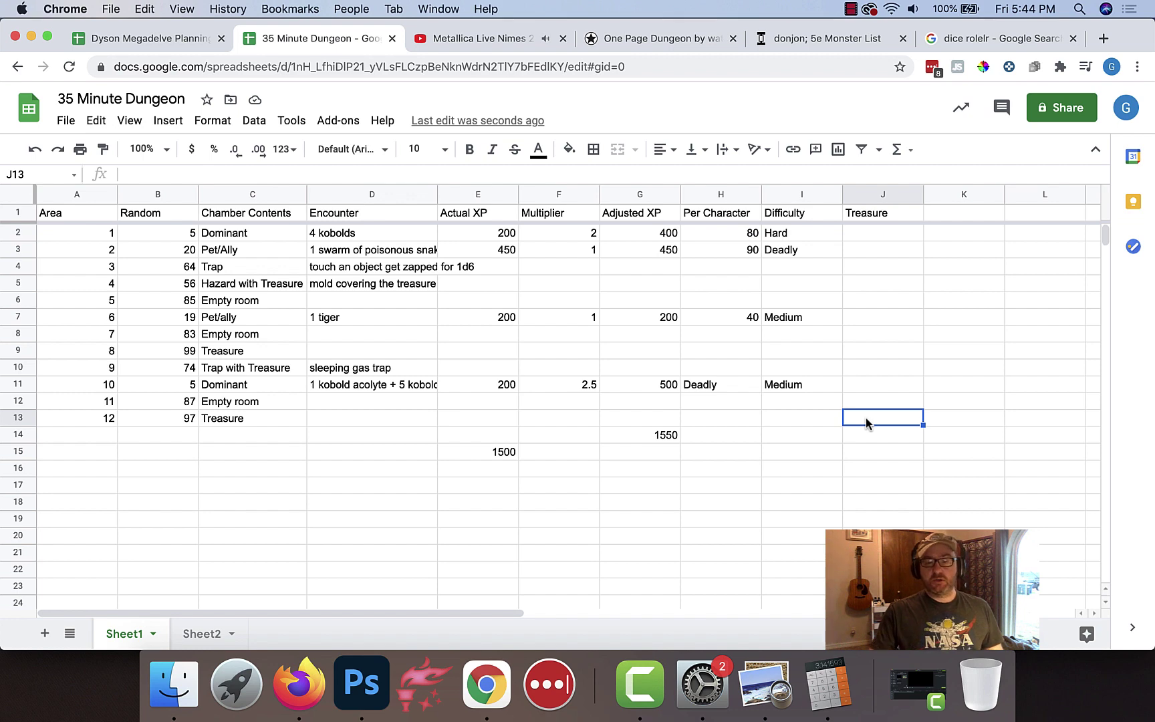
On Sheet2, enter 14, 70 and 50 in C2 to C4 beside the copper, silver and gold amounts
click(192, 633)
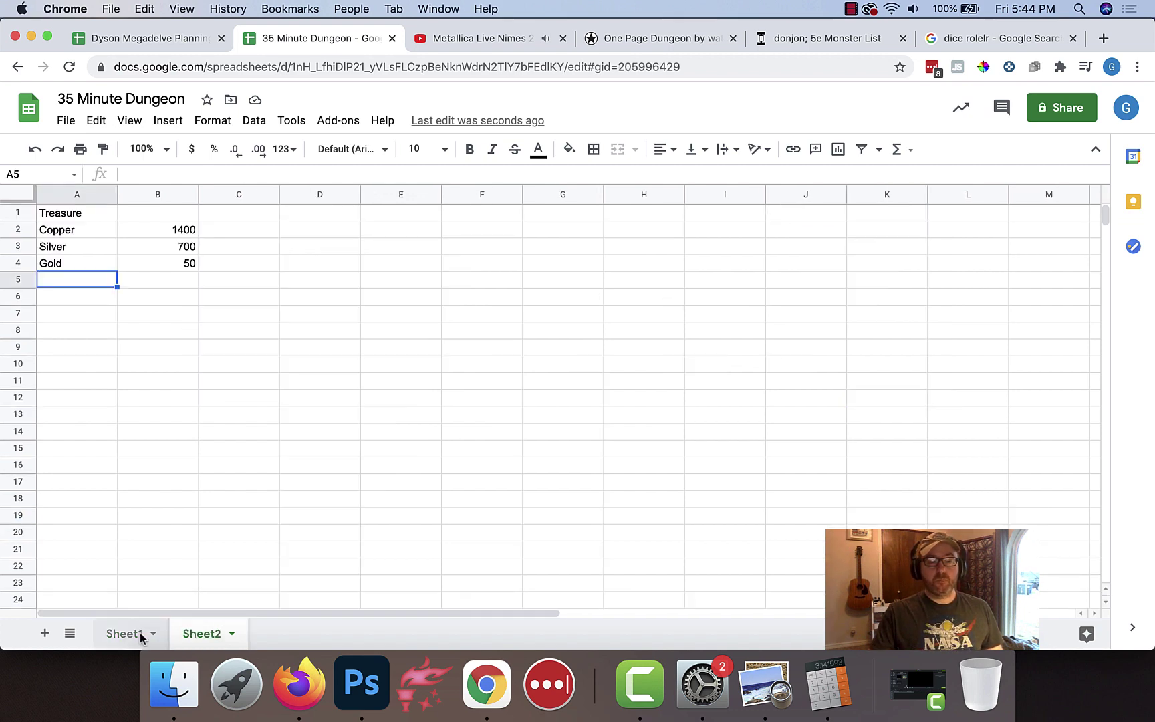
click(229, 232)
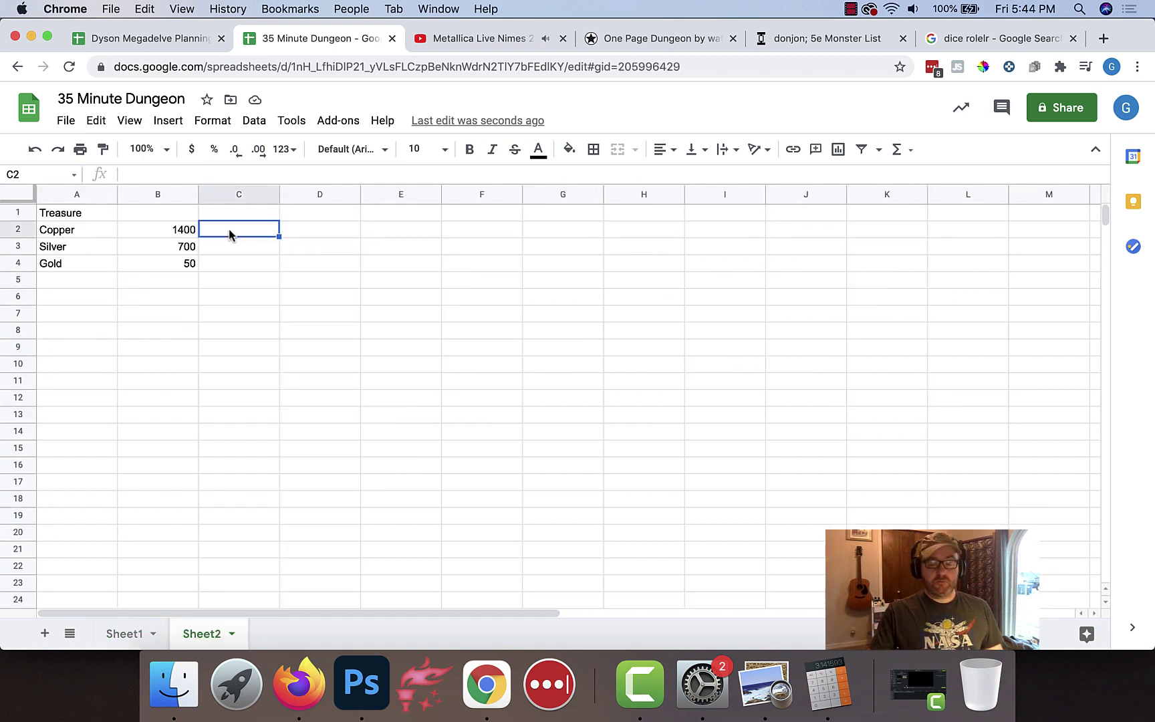
text(14)
key(Return)
text(70)
key(Return)
text(50)
key(Return)
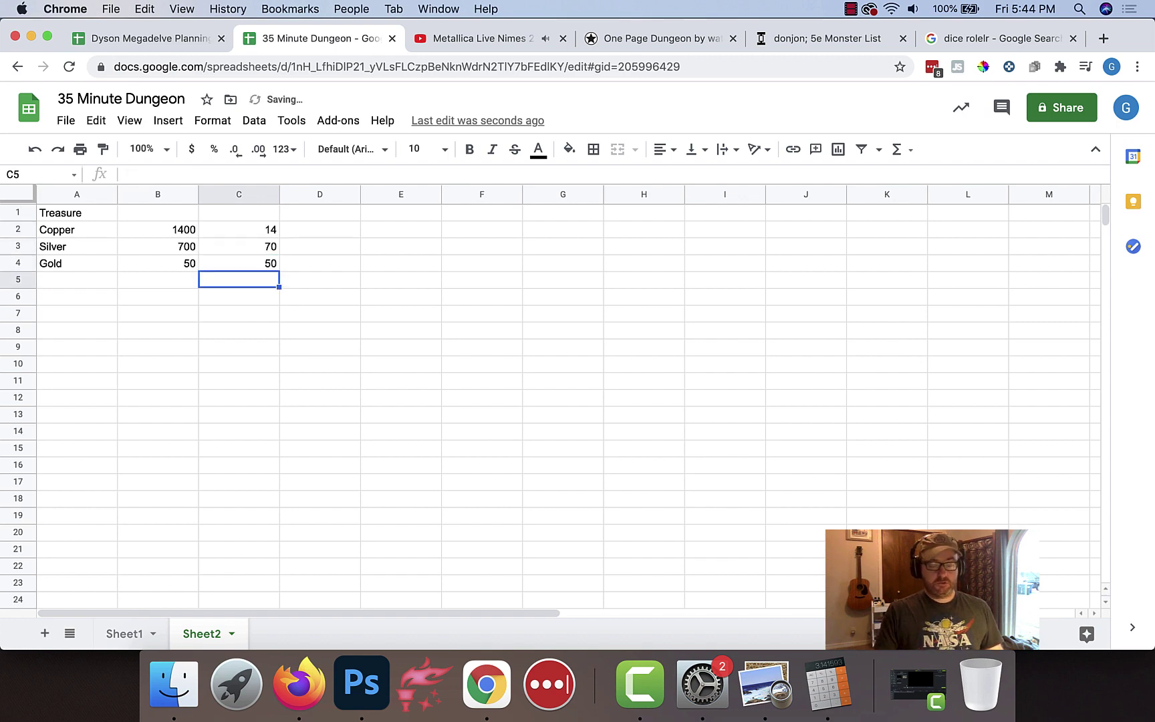
Add a SUM formula in C5 that totals the values in C2 to C4
text(=sum()
key(BackSpace)
text(()
drag(231, 229, 230, 261)
key(Return)
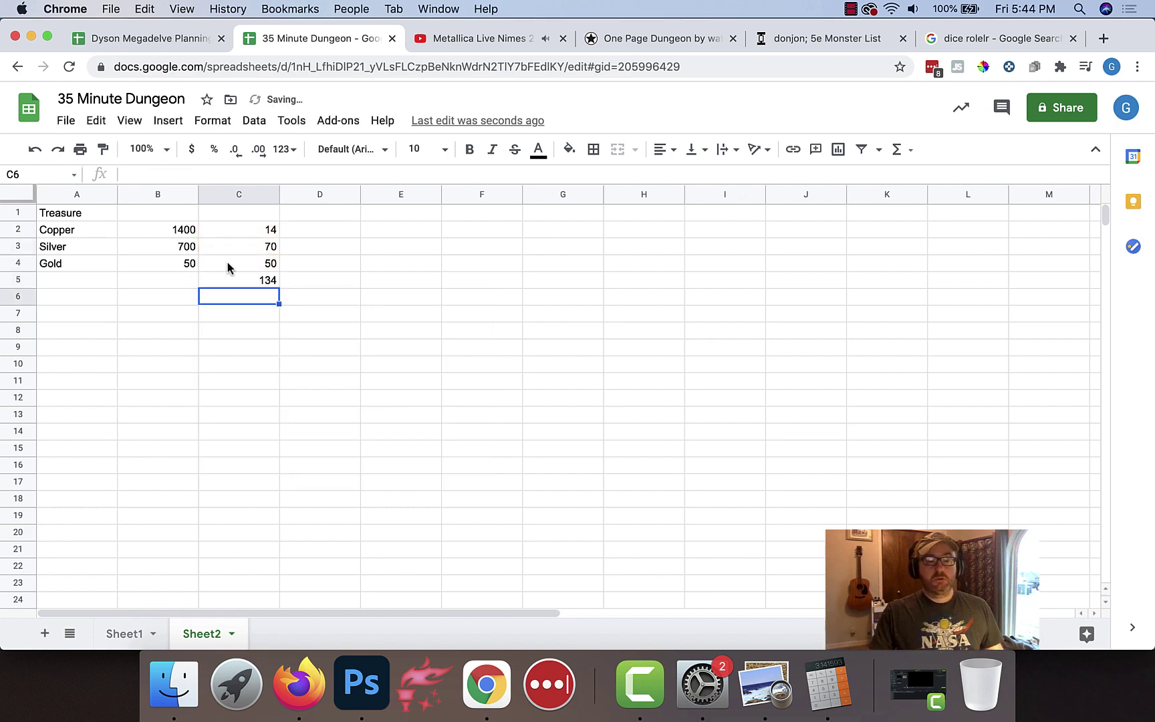
On Sheet1, enter "chest with 100 gp" as the treasure for area 12
click(123, 635)
text(chest with 100 gp)
key(Return)
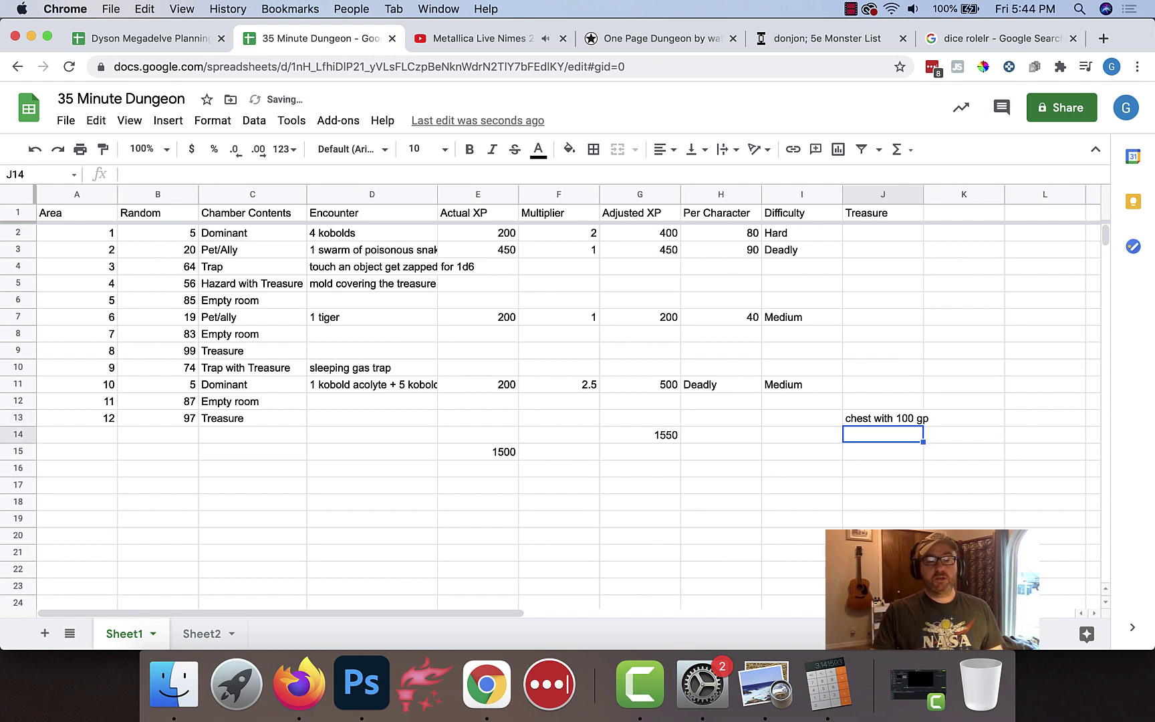
Enter "hidden treasure in wall" as the treasure for area 9
key(Up)
key(Up)
key(Up)
key(Up)
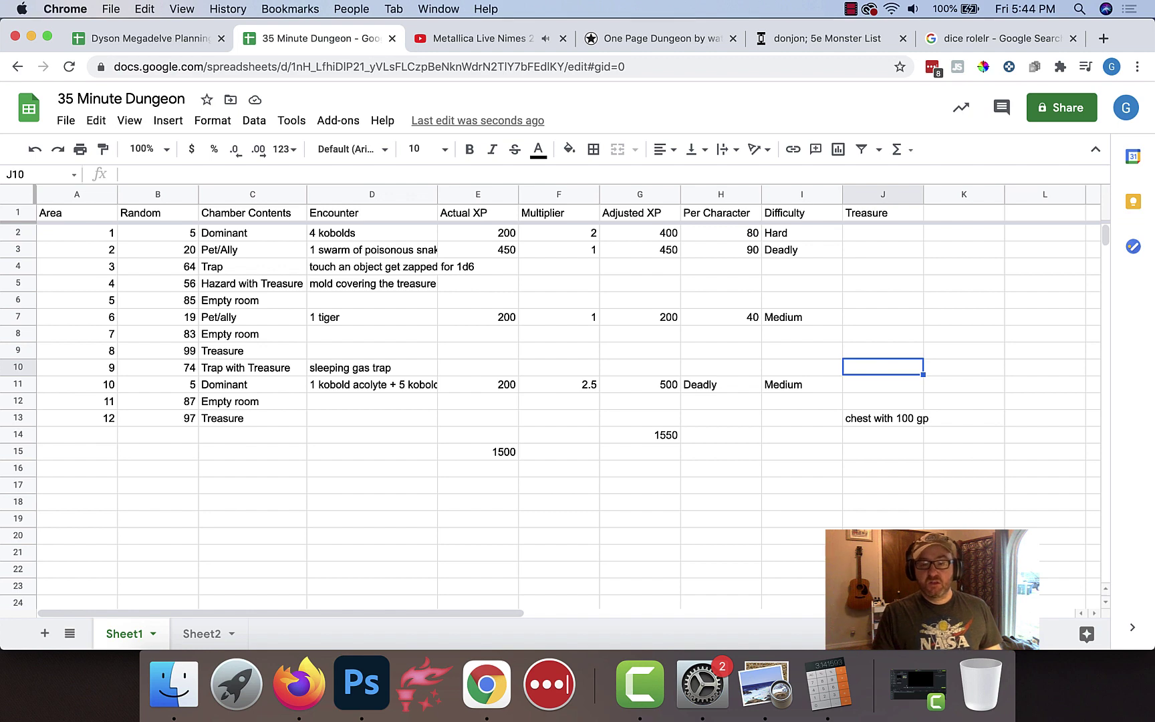
text(hidden treasure in wall)
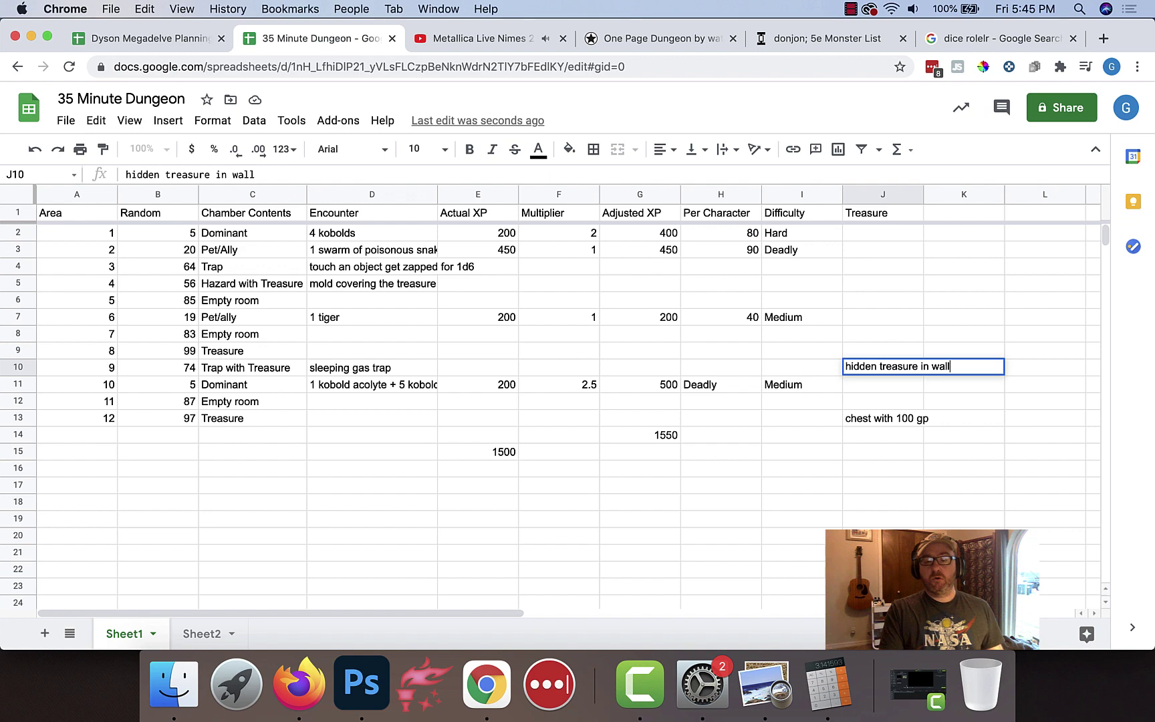
key(Return)
Enter "25 gp" as the treasure for area 4
key(Up)
key(Up)
key(Up)
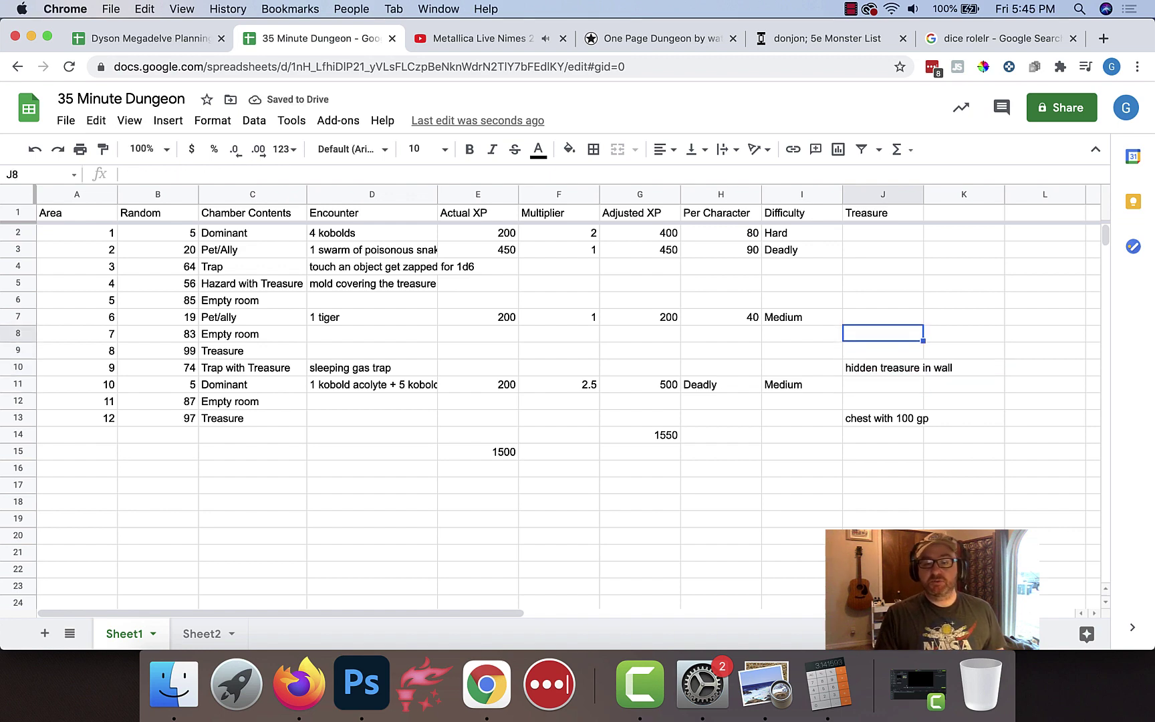
key(Down)
key(Up)
key(Up)
key(Up)
key(Up)
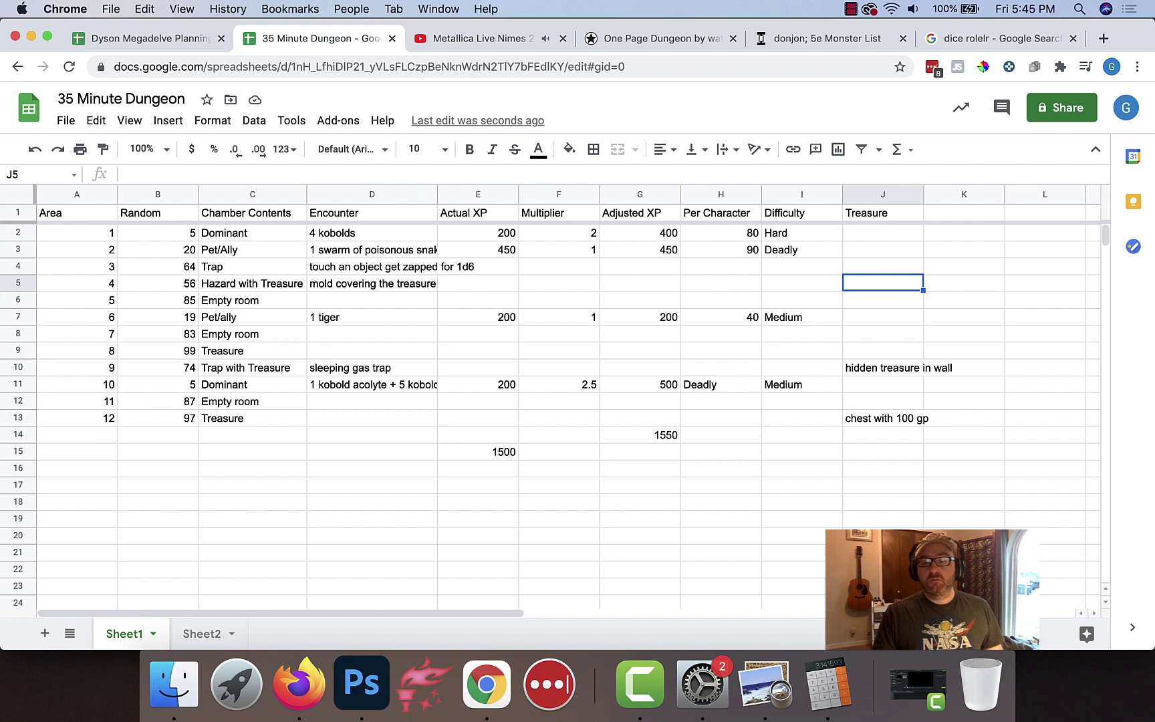
text(1)
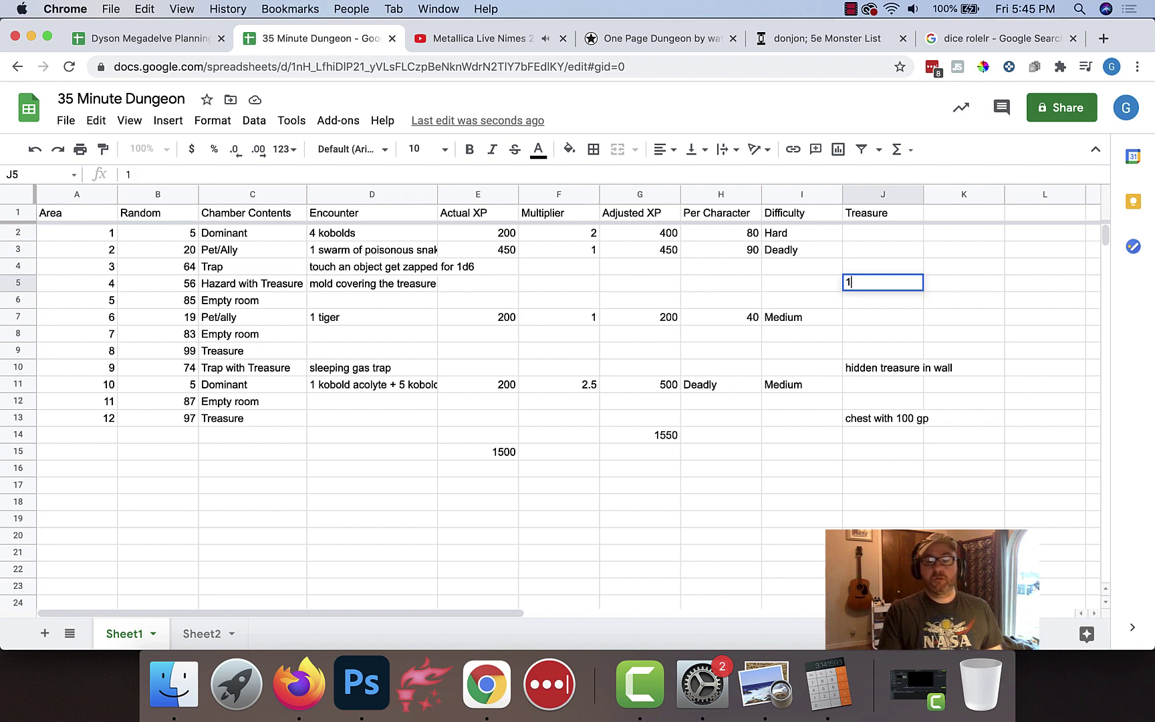
key(BackSpace)
text(25 gp)
key(Return)
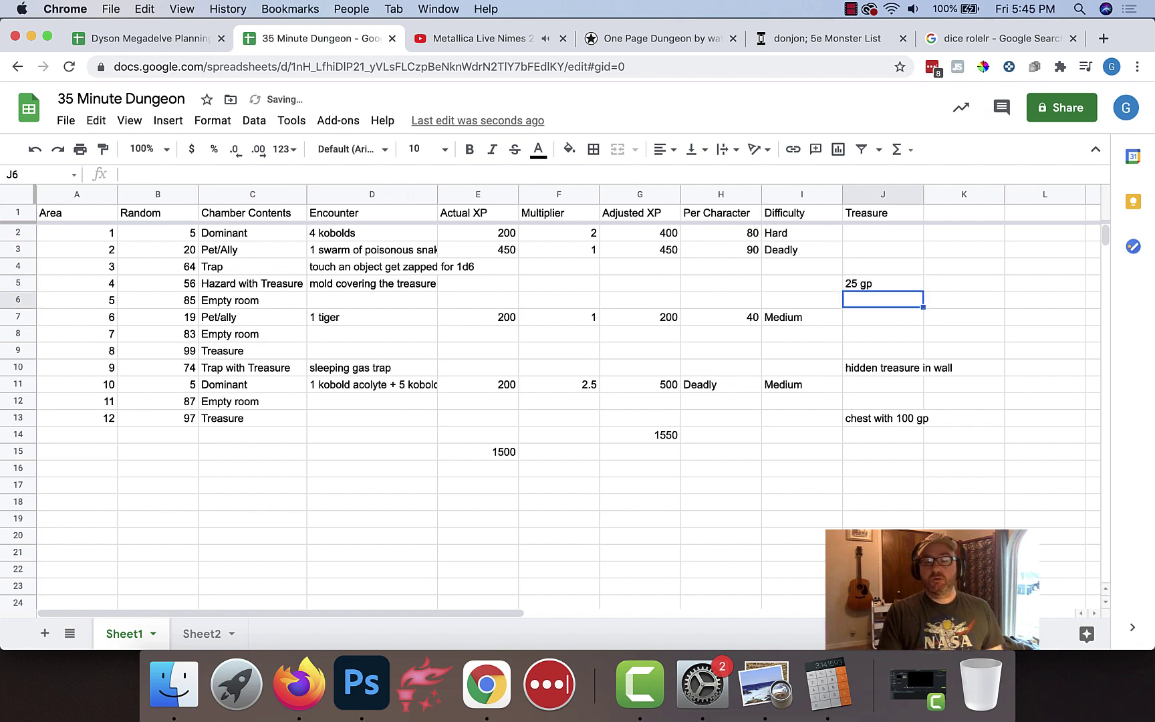
Add "5gp" in front of the "hidden treasure in wall" entry for area 9
key(Down)
key(Down)
key(Down)
key(Down)
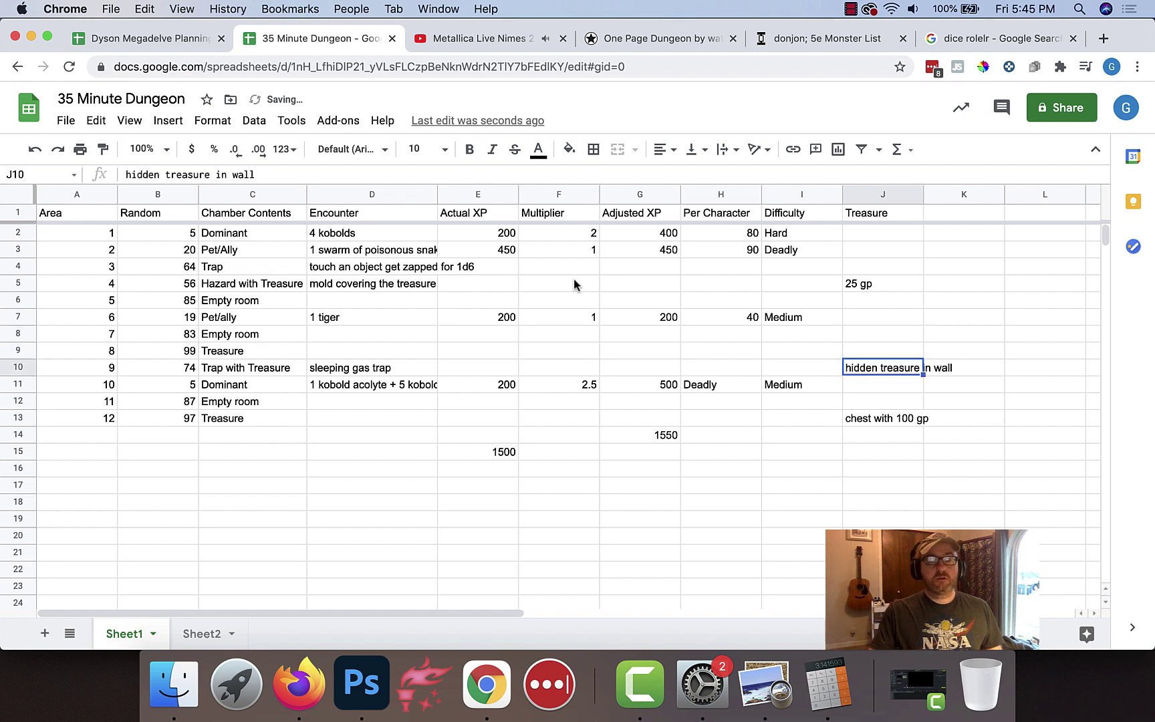
click(127, 176)
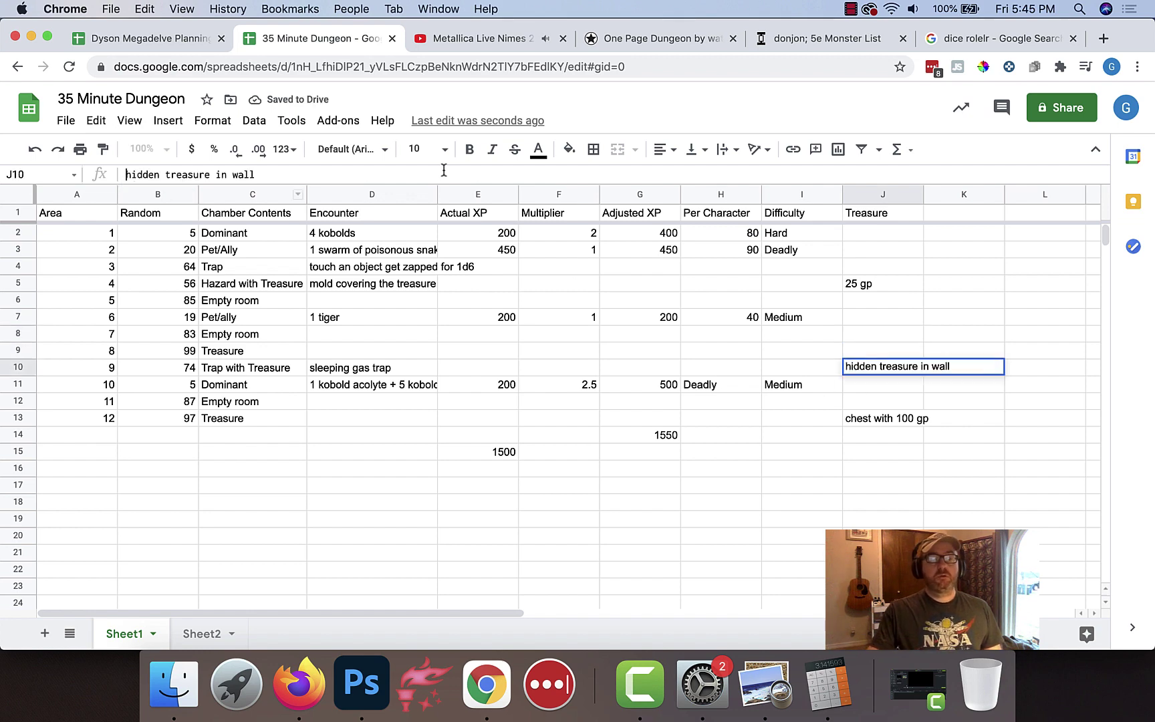
text(5)
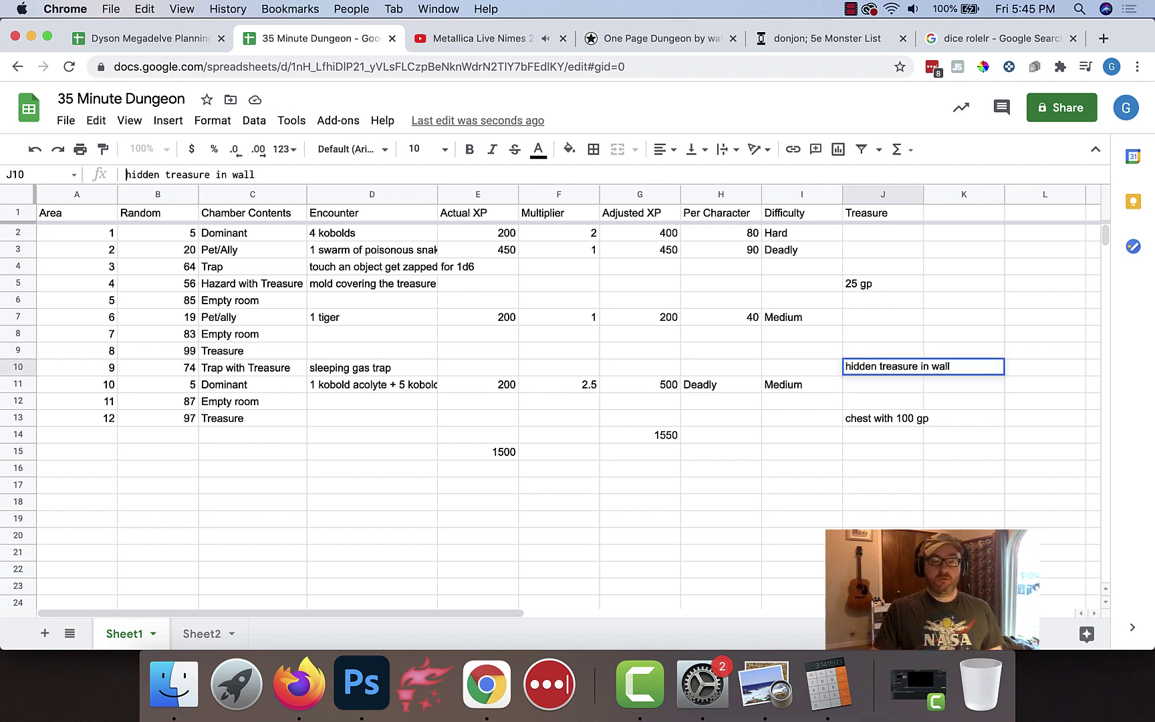
text(gp)
key(Return)
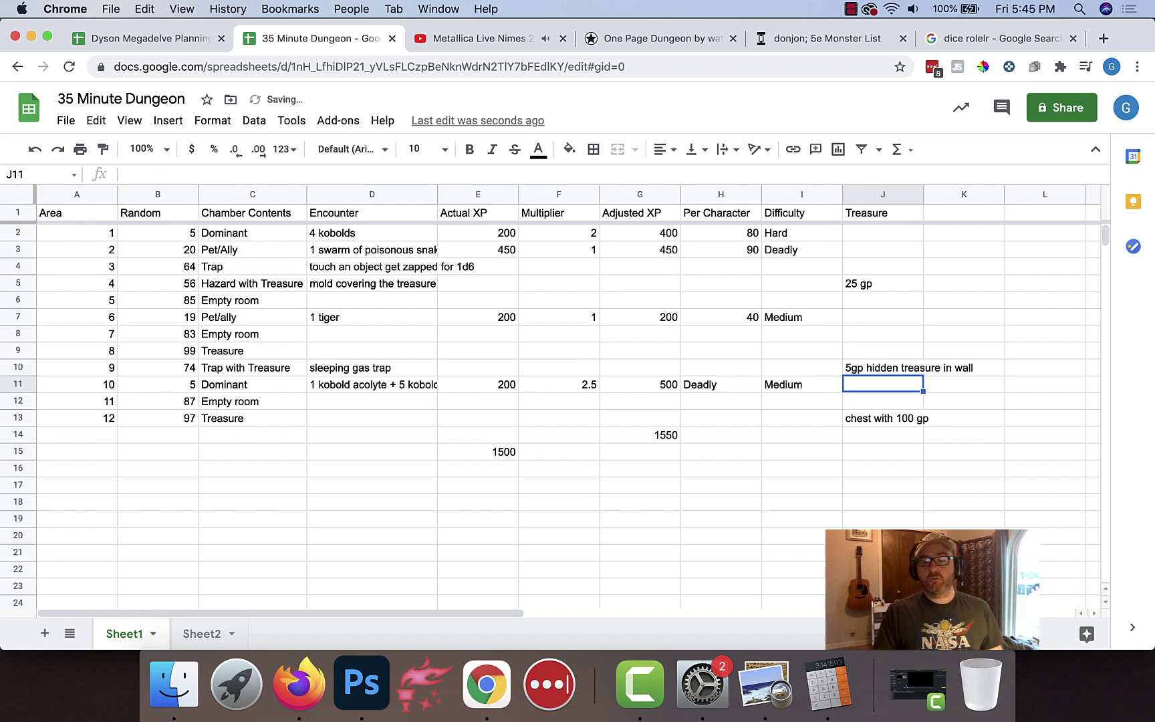
Select the Treasure cell for area 8
key(Up)
key(Up)
key(Up)
key(Up)
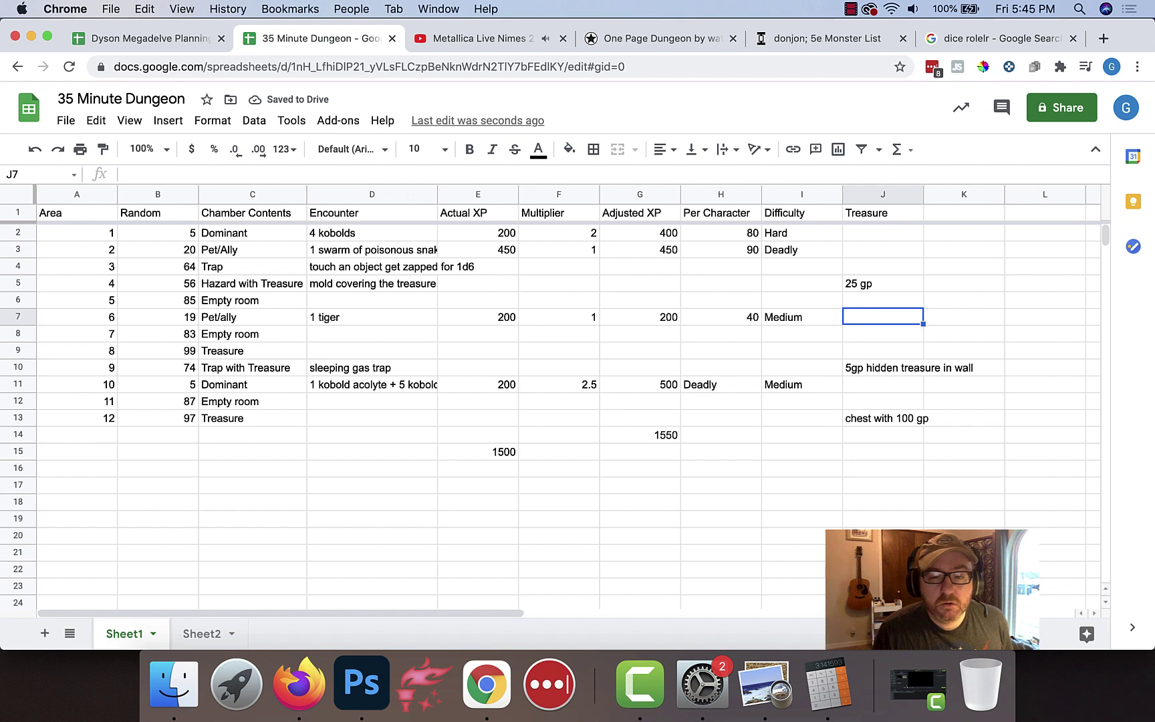
key(Down)
key(Down)
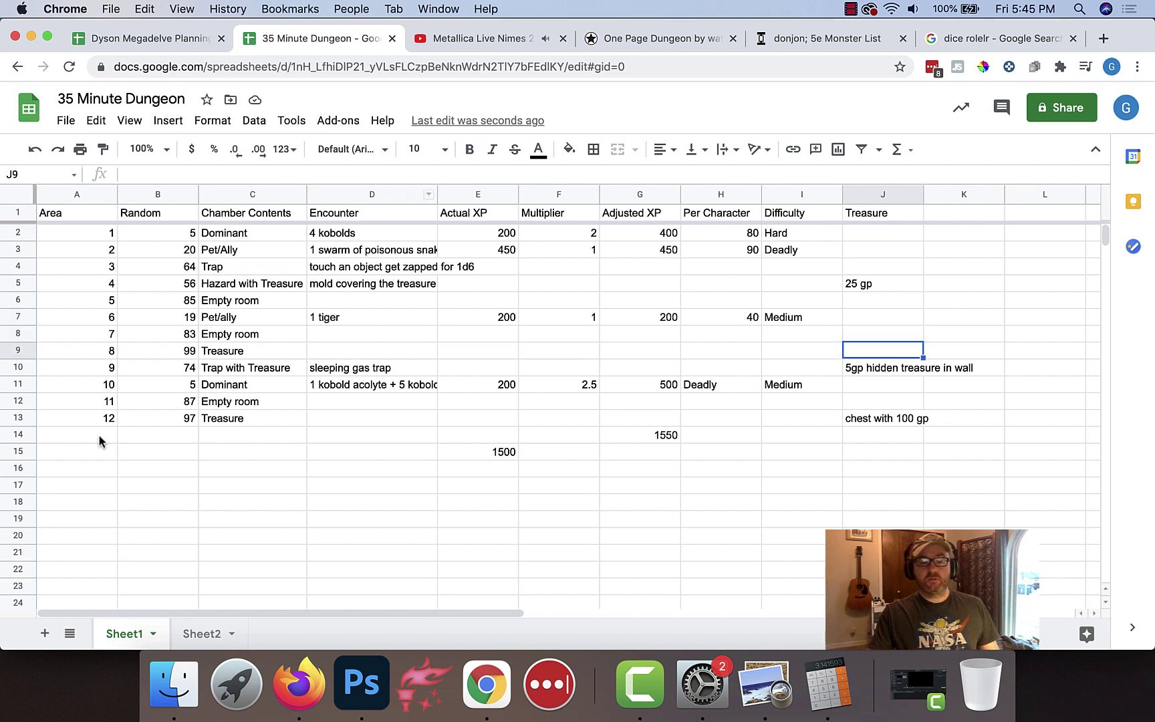
Switch to Photoshop to examine the numbered dungeon map and return to the spreadsheet in Chrome
click(318, 687)
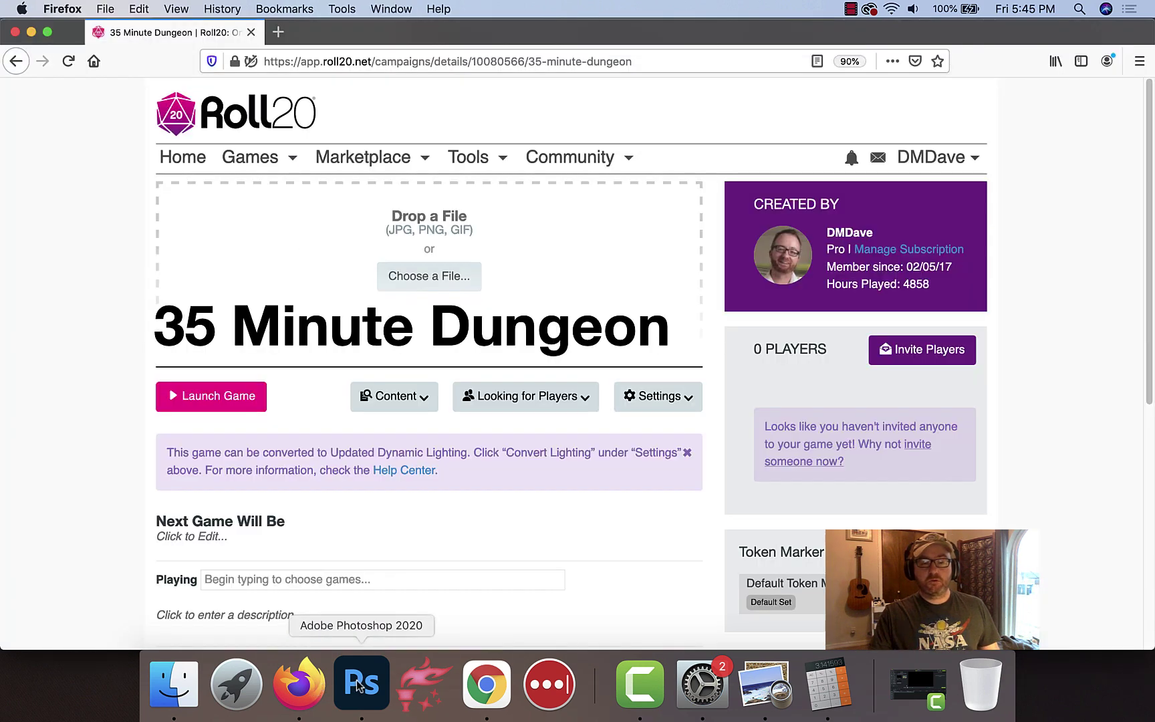
click(470, 695)
click(369, 692)
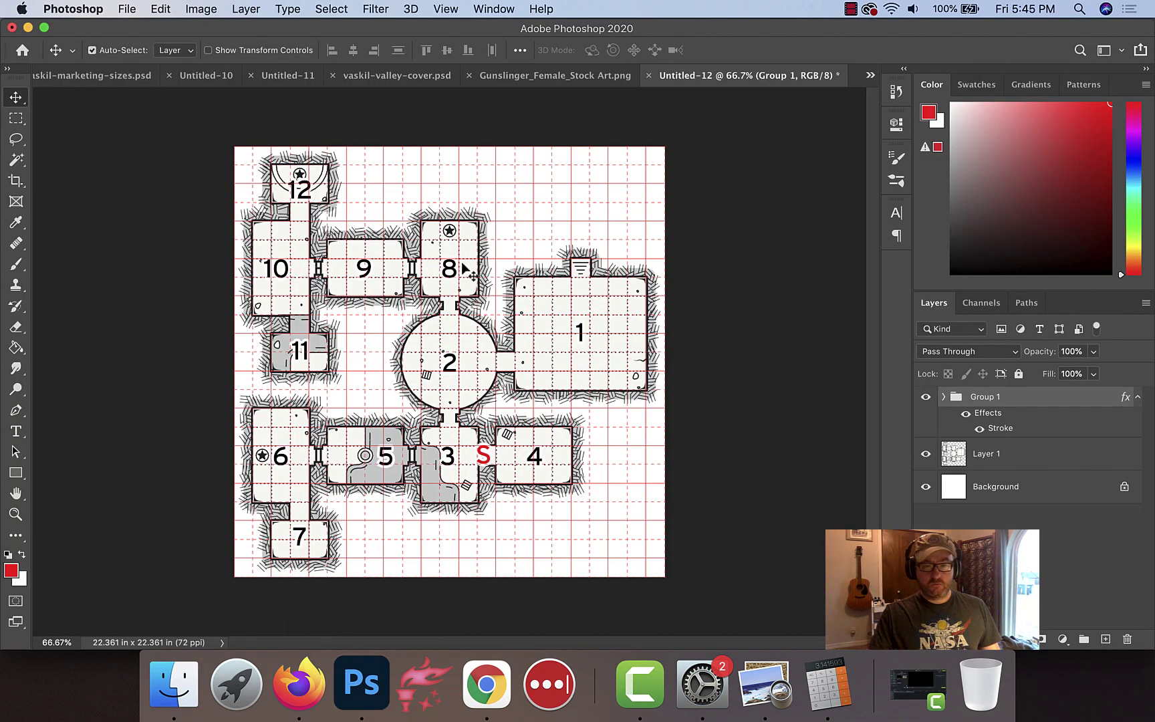
click(486, 683)
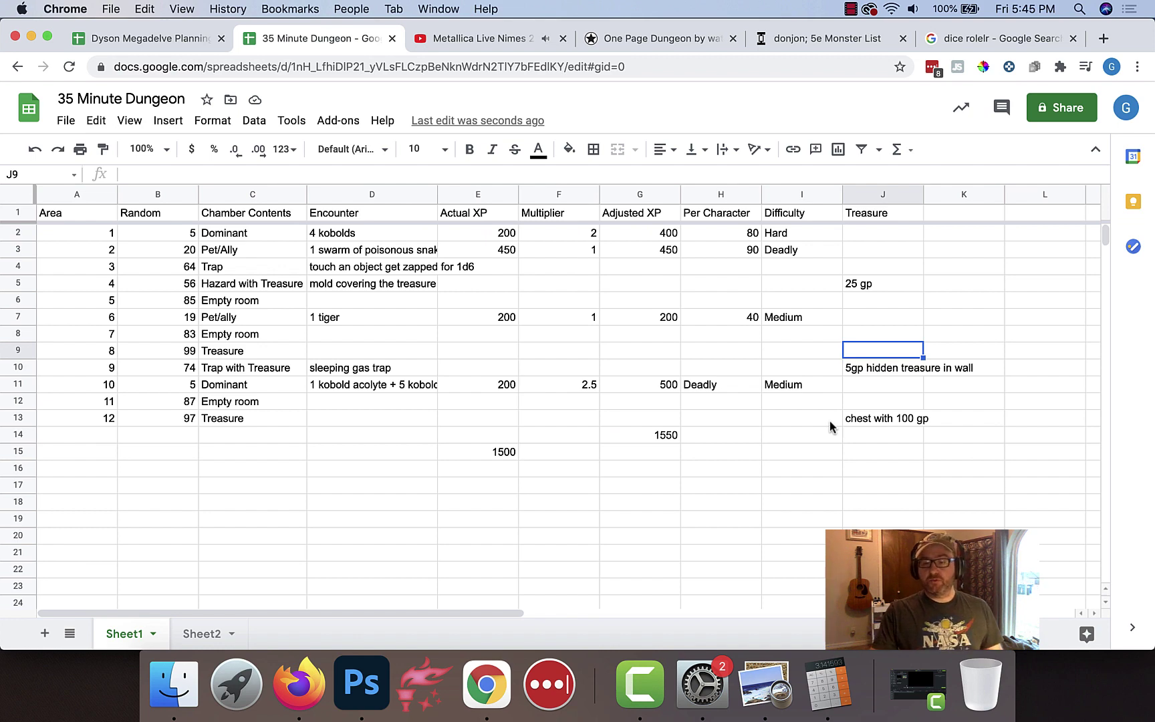
Enter "10gp silver crown on statue" as the treasure for area 8
text(10gp ar)
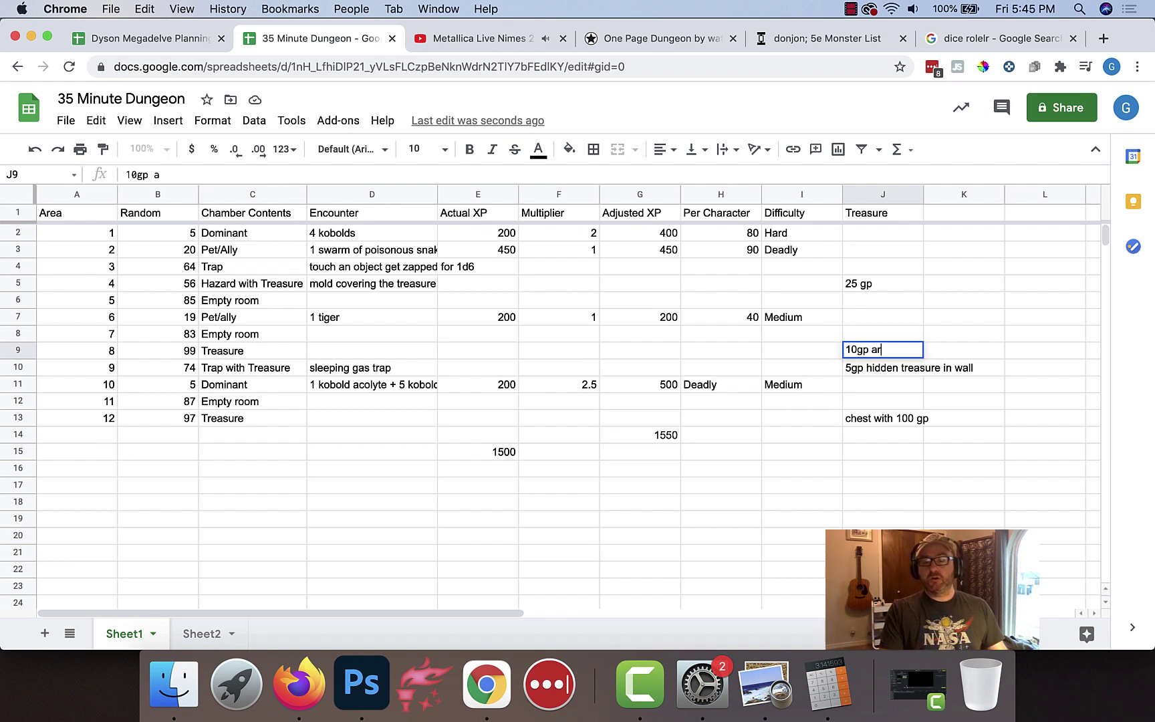
key(BackSpace)
key(BackSpace)
text(silver crown on statue)
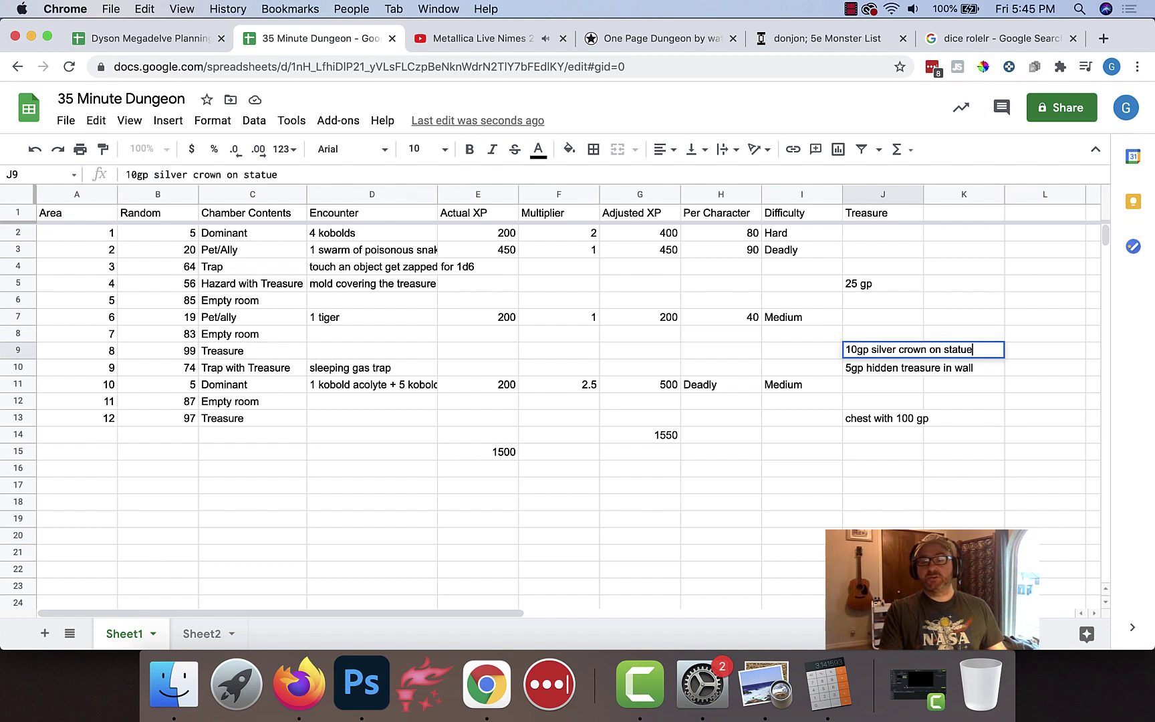
key(Return)
Make the whole header row of the dungeon sheet bold
key(Up)
key(Up)
key(Up)
key(Up)
key(Up)
key(Up)
key(Up)
key(Up)
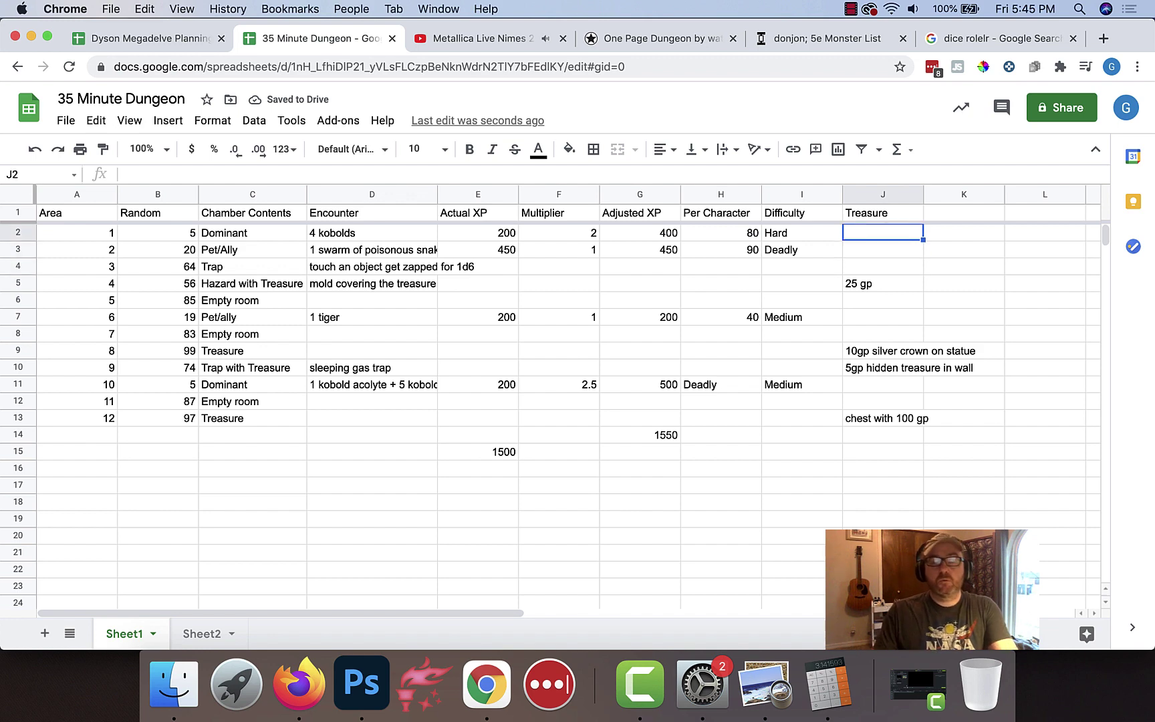
click(14, 214)
key(super+b)
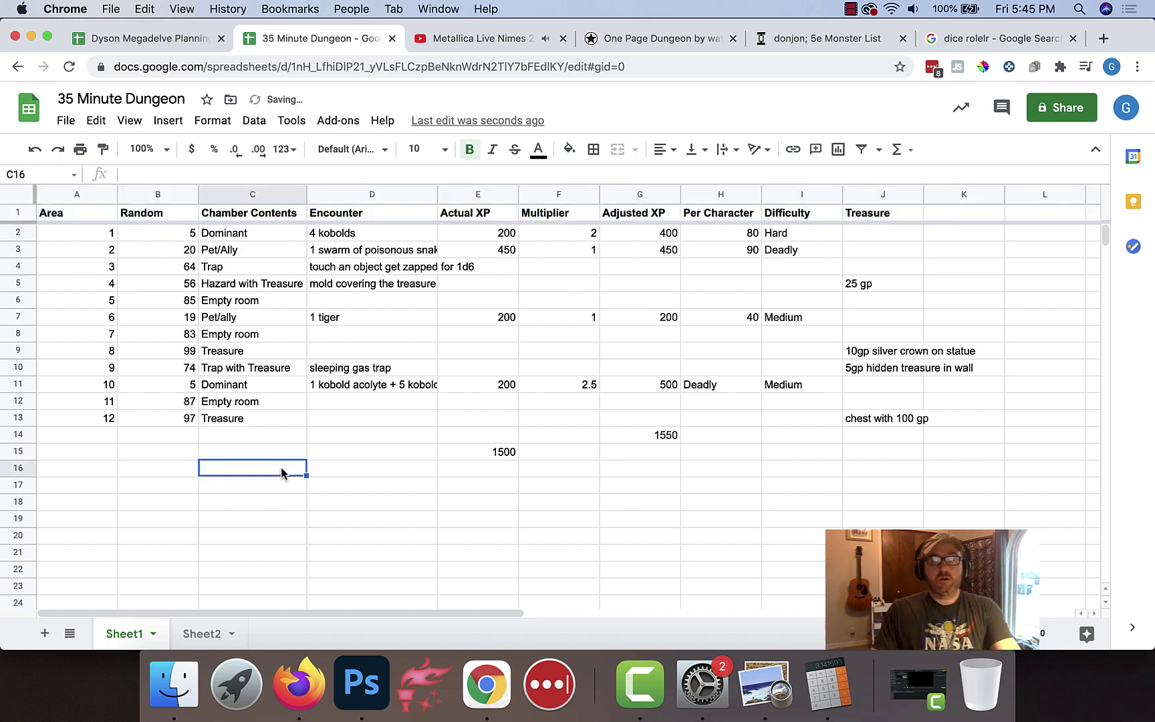
Switch to Roll20 in Firefox, launch the 35 Minute Dungeon game, show My Library and deny camera and microphone access
click(313, 688)
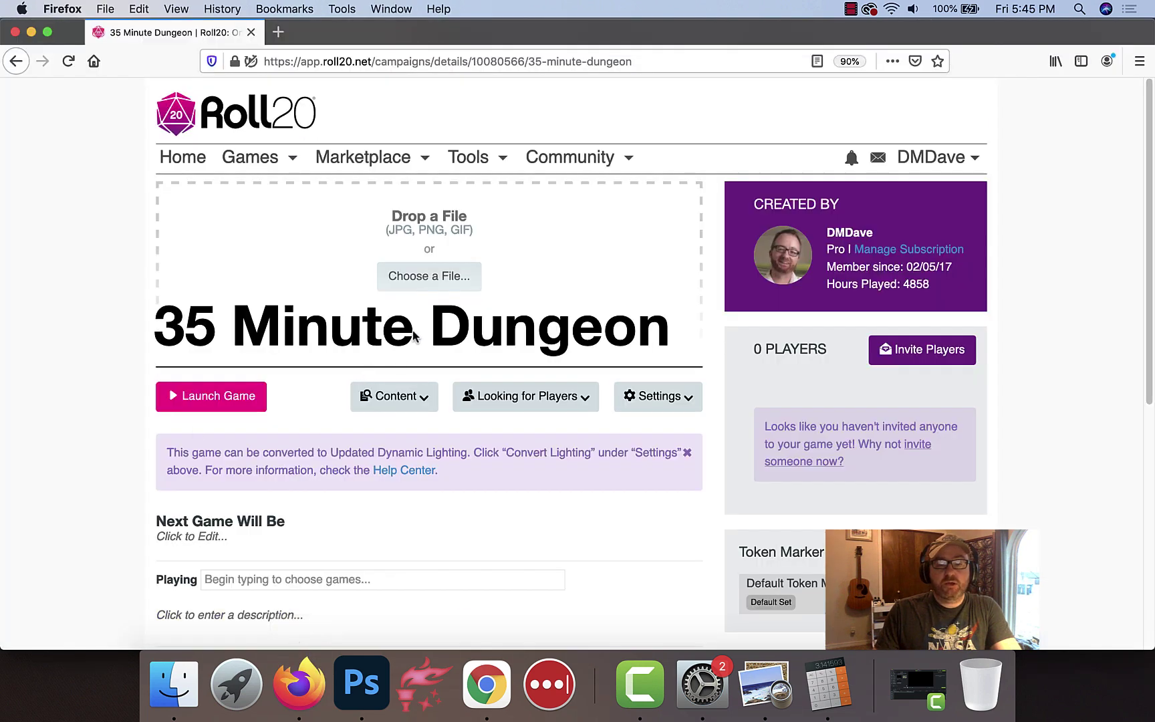
click(219, 403)
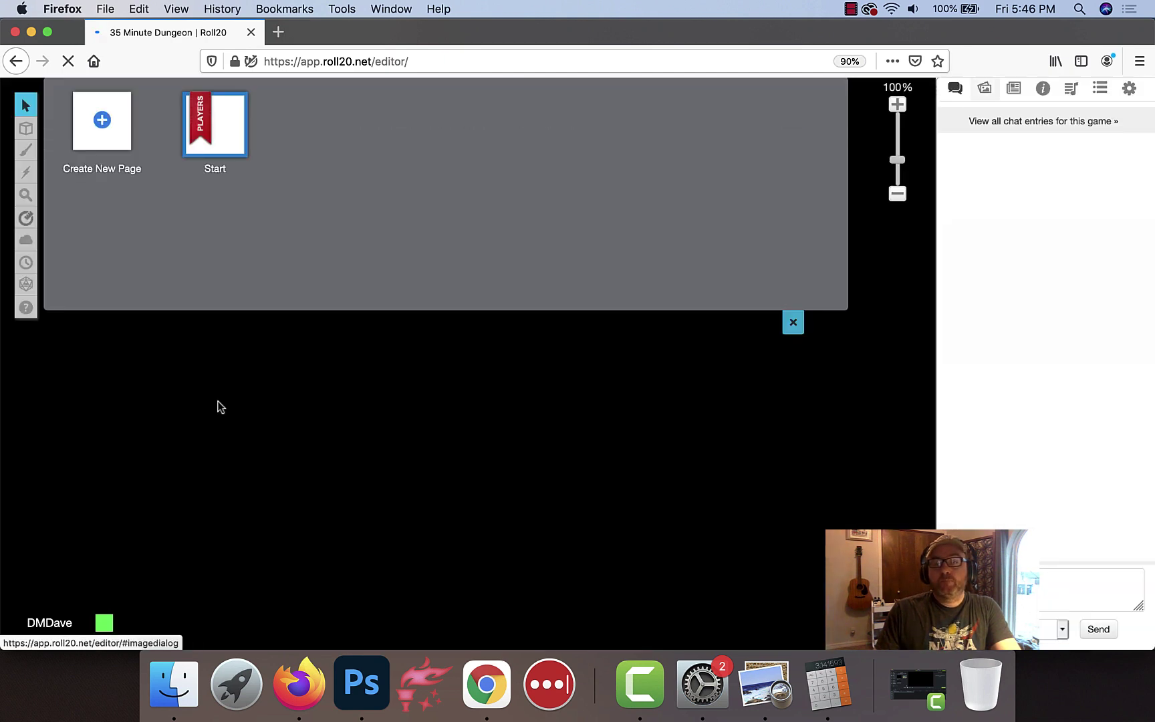
click(989, 90)
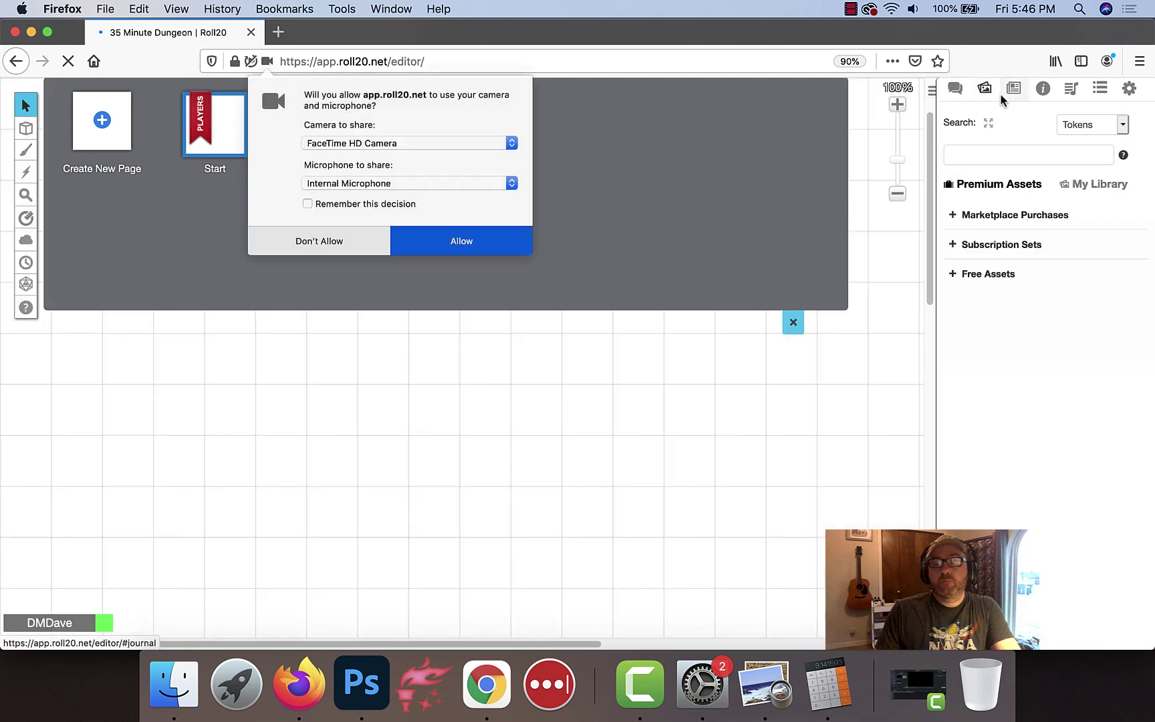
click(1094, 186)
click(283, 242)
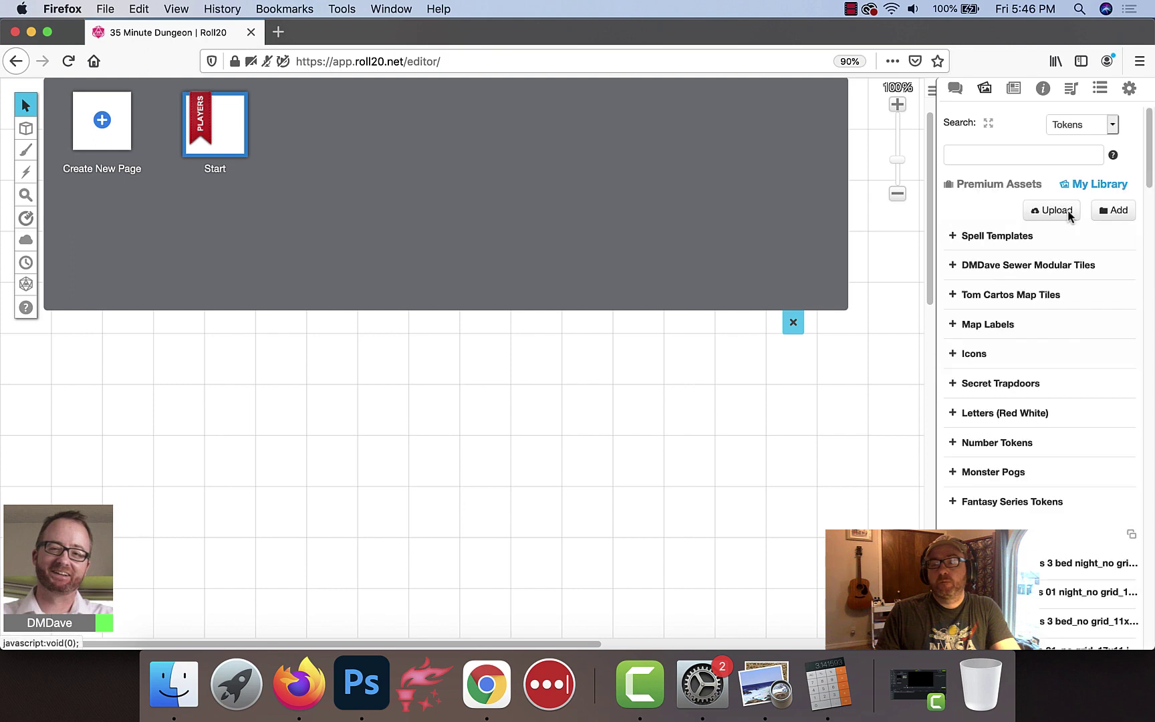
Upload quickie-map.jpg from the Downloads folder to the art library
click(1040, 211)
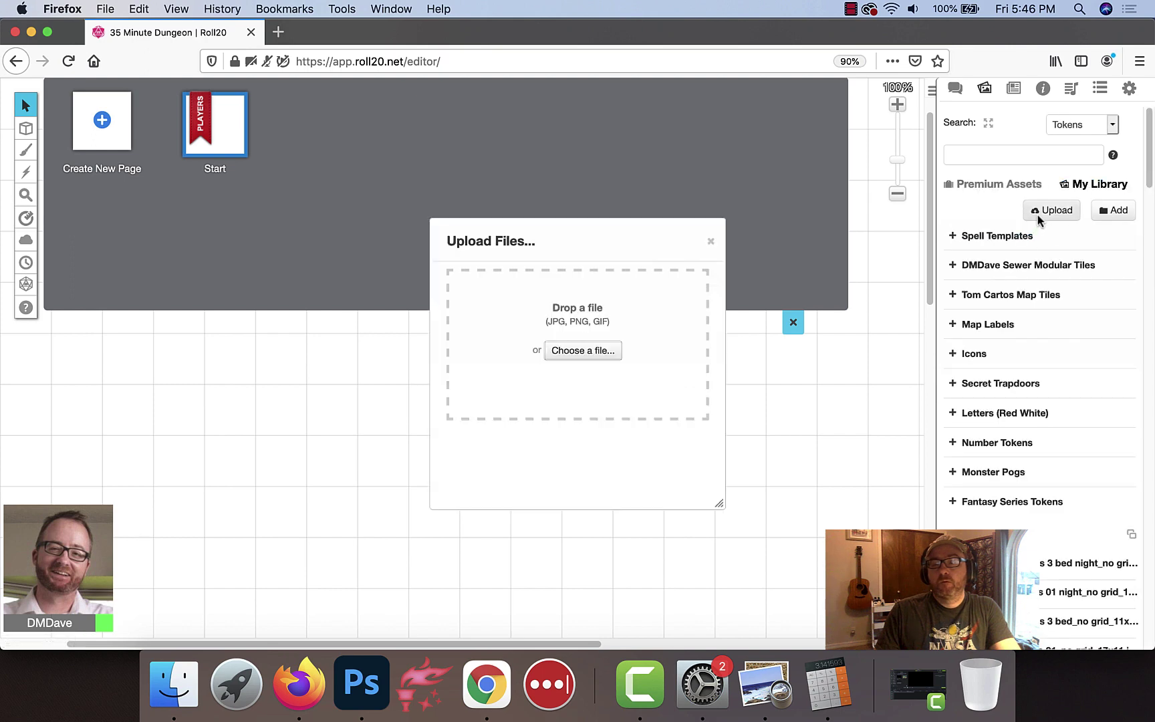
click(583, 349)
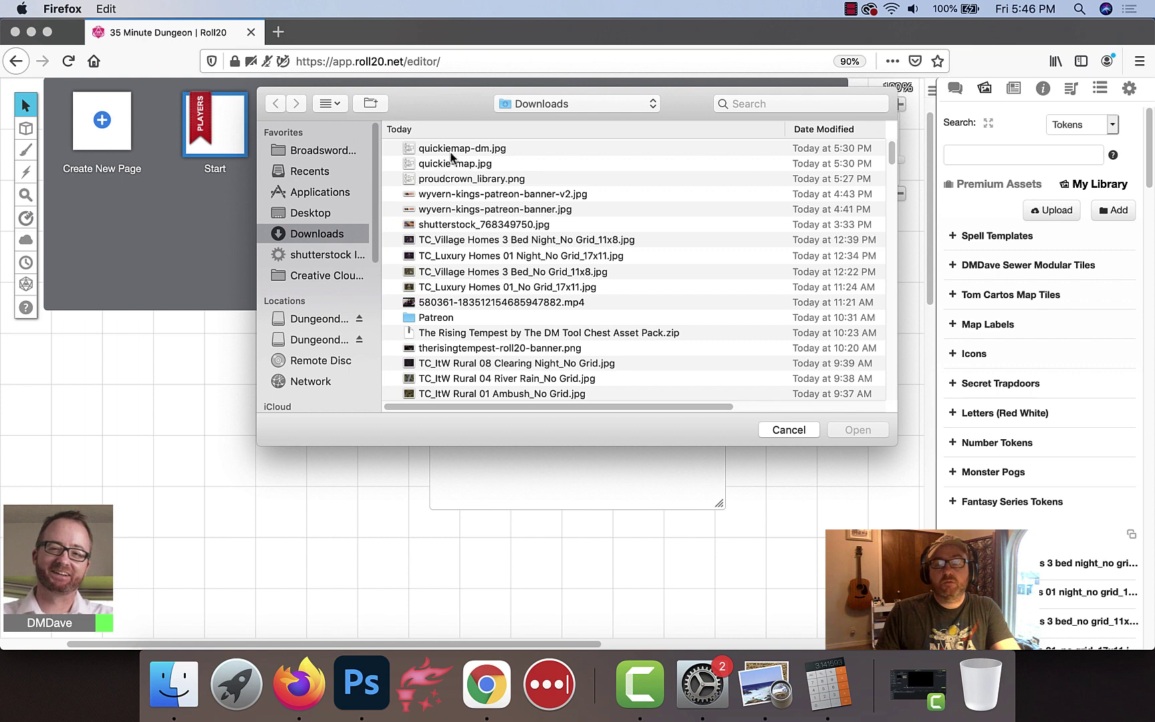
click(460, 148)
double_click(459, 164)
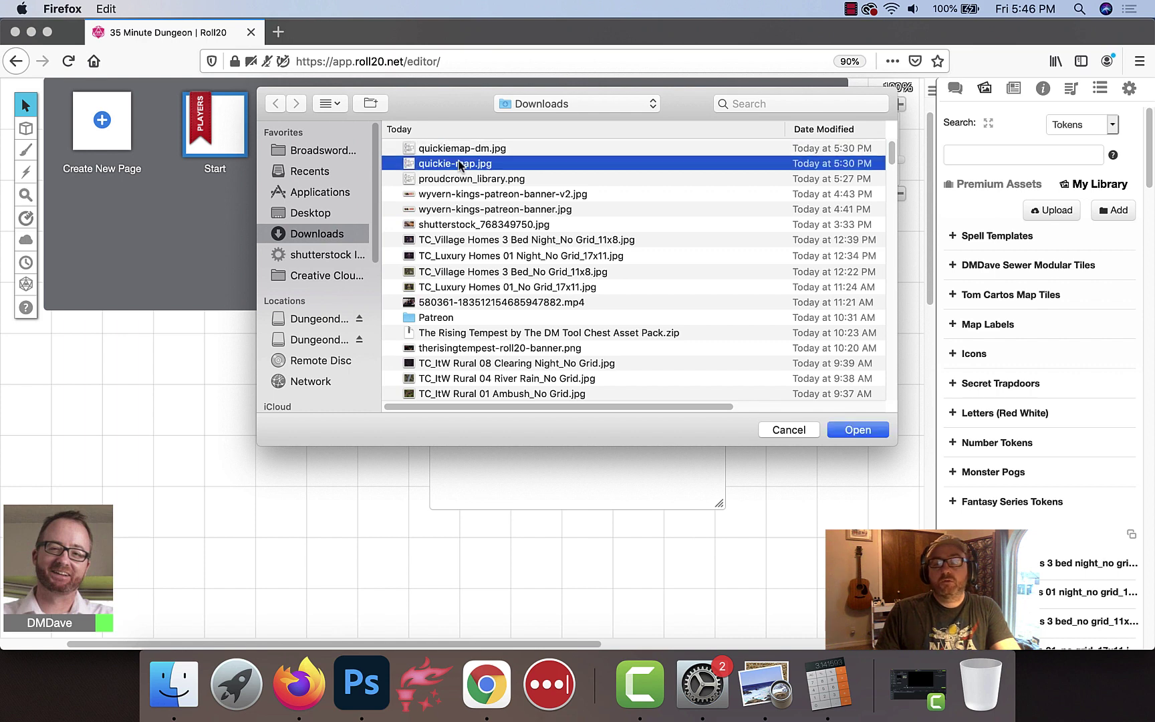
Set the scroll behaviour to Zoom in the game's settings
click(1129, 88)
scroll(1061, 230, down, 3)
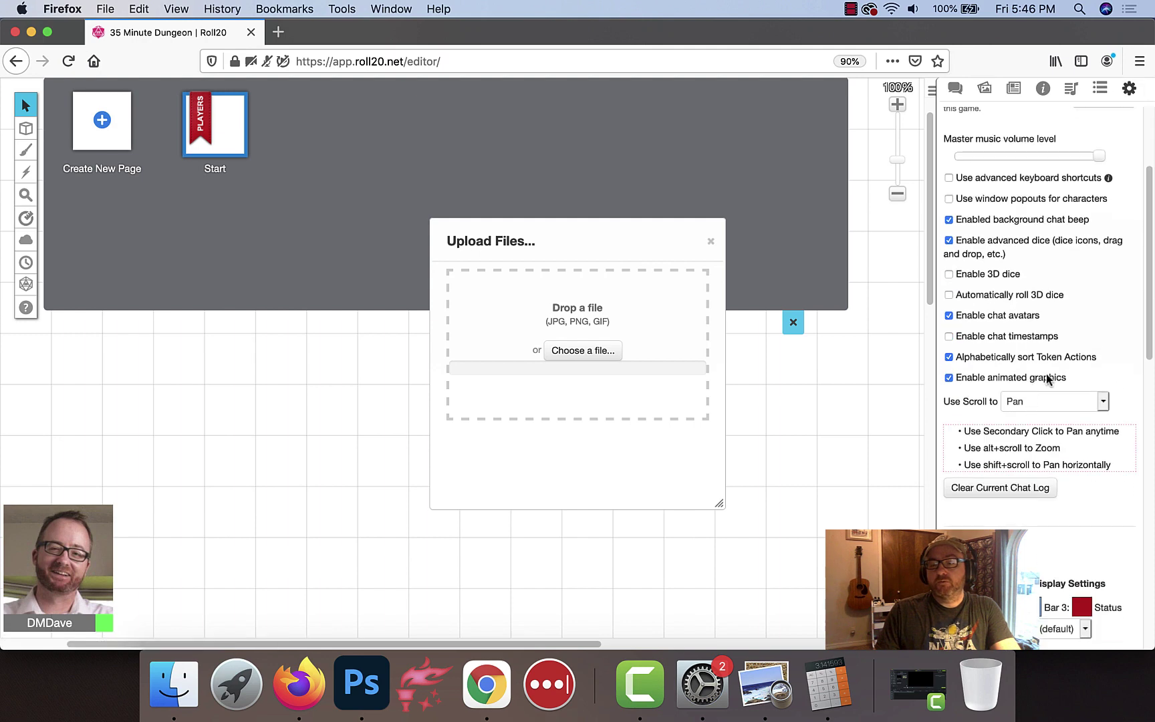
click(1035, 401)
click(1033, 389)
Set the player video/avatar size to Names only and close the upload dialog
scroll(1029, 399, down, 3)
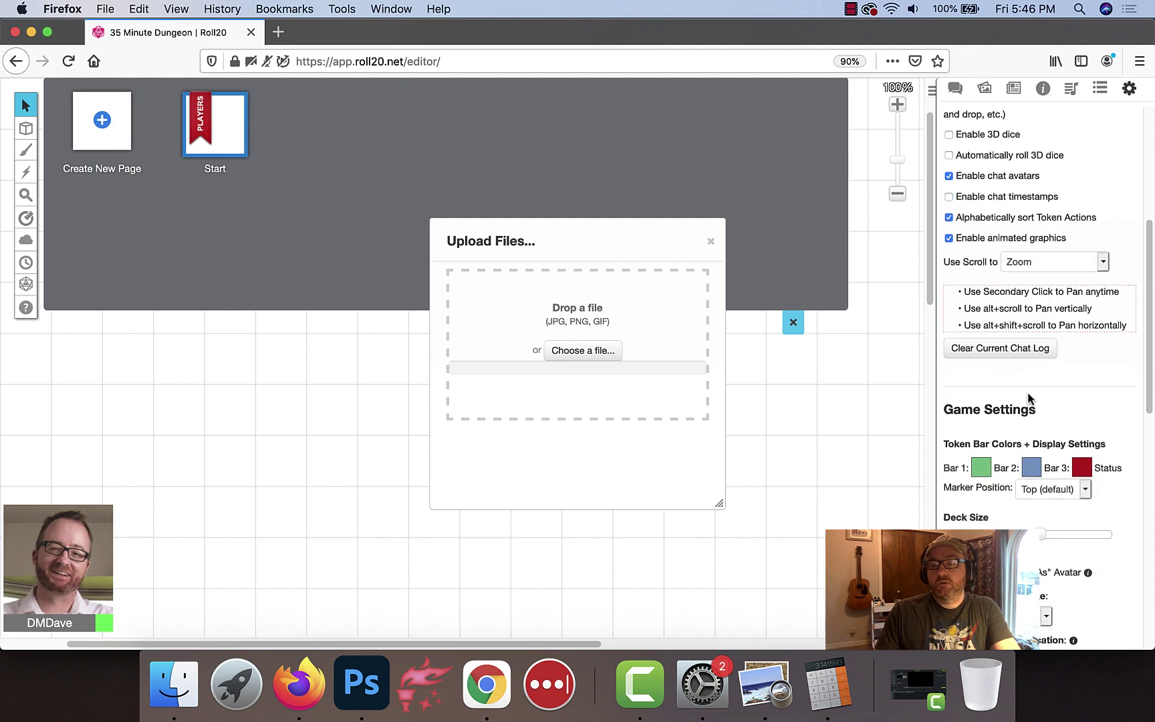
scroll(1028, 401, down, 2)
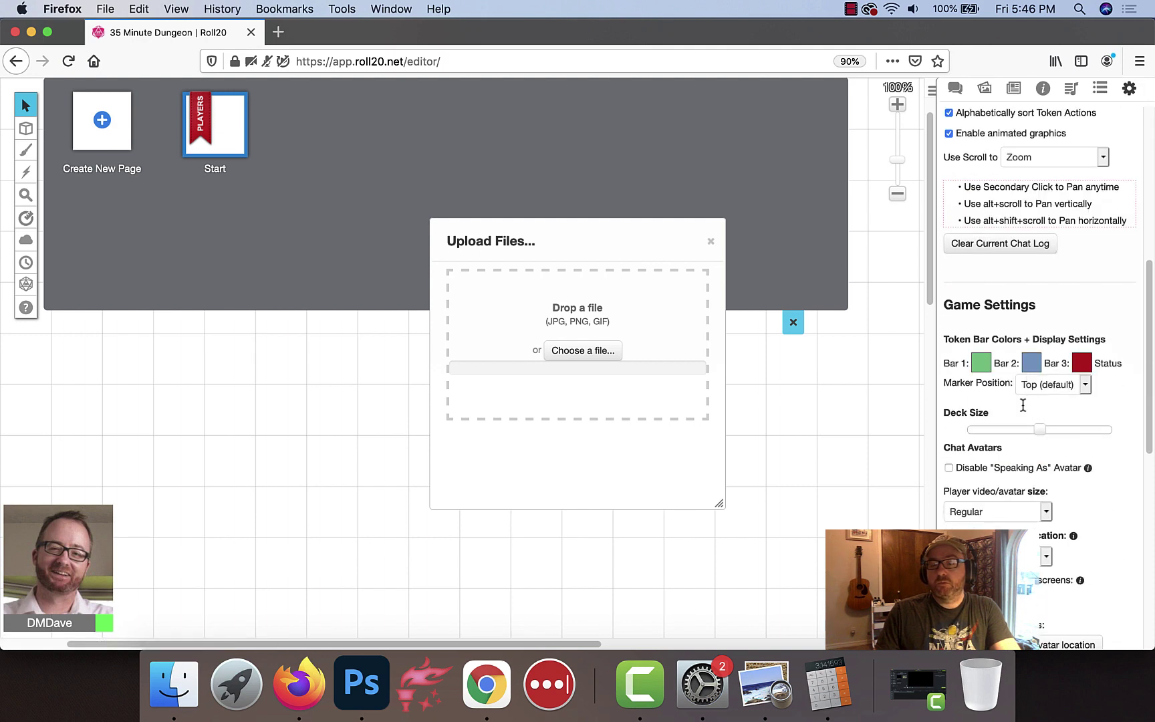
click(985, 512)
click(989, 537)
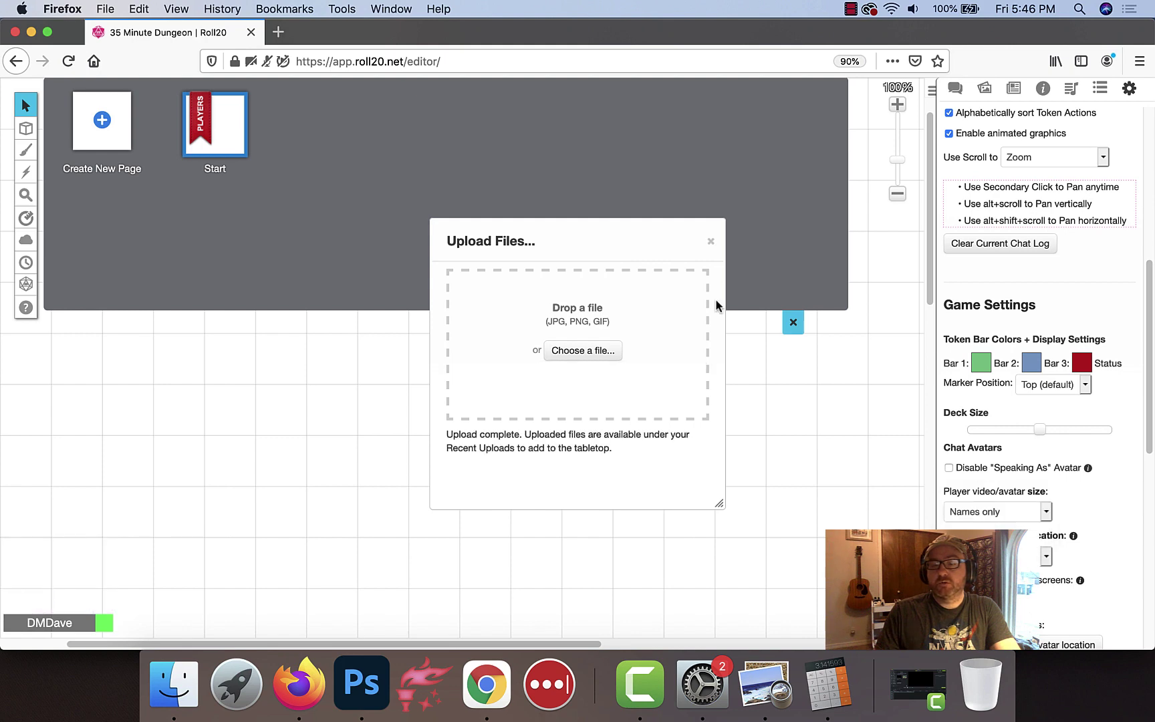
click(710, 241)
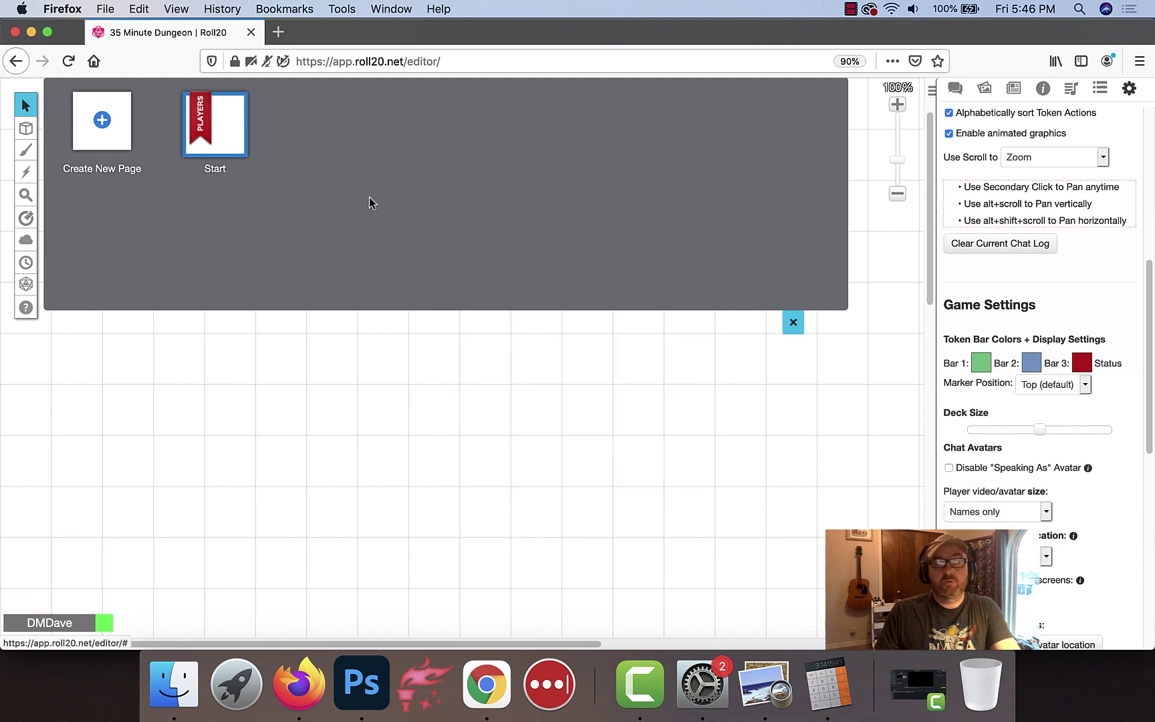
In the Start page's settings, set the grid cell width to 35 px and let dynamic lighting barriers restrict movement
click(258, 145)
scroll(565, 274, down, 6)
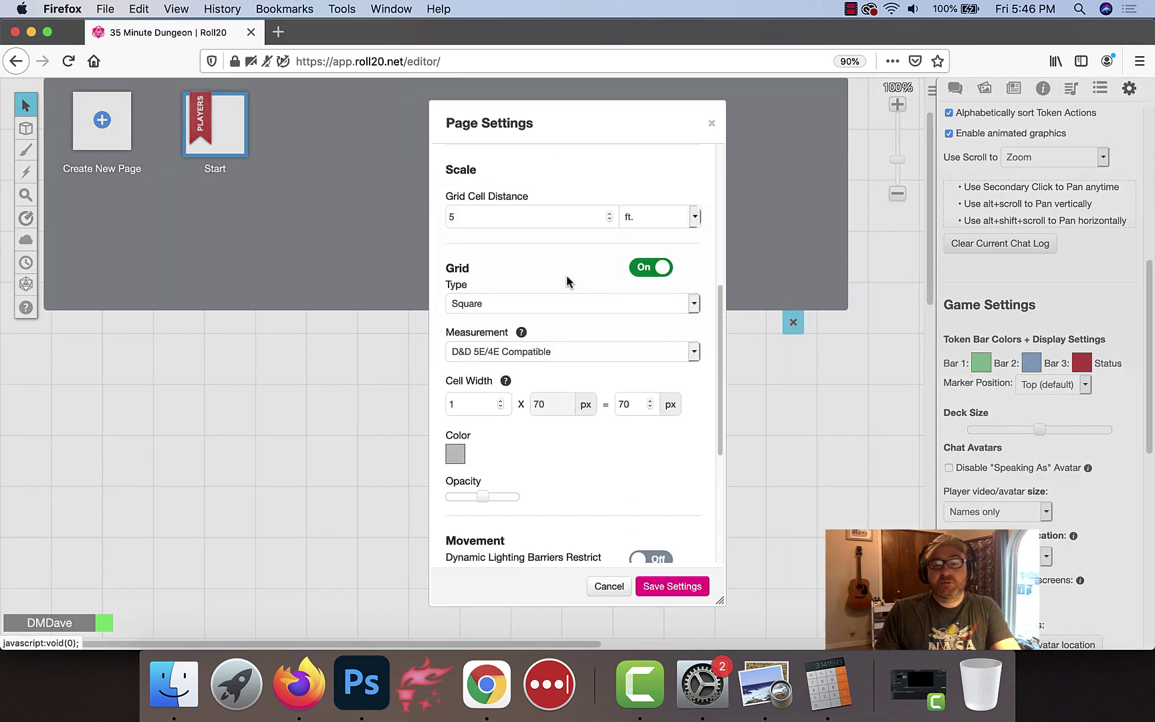
double_click(627, 403)
text(35)
scroll(596, 425, down, 2)
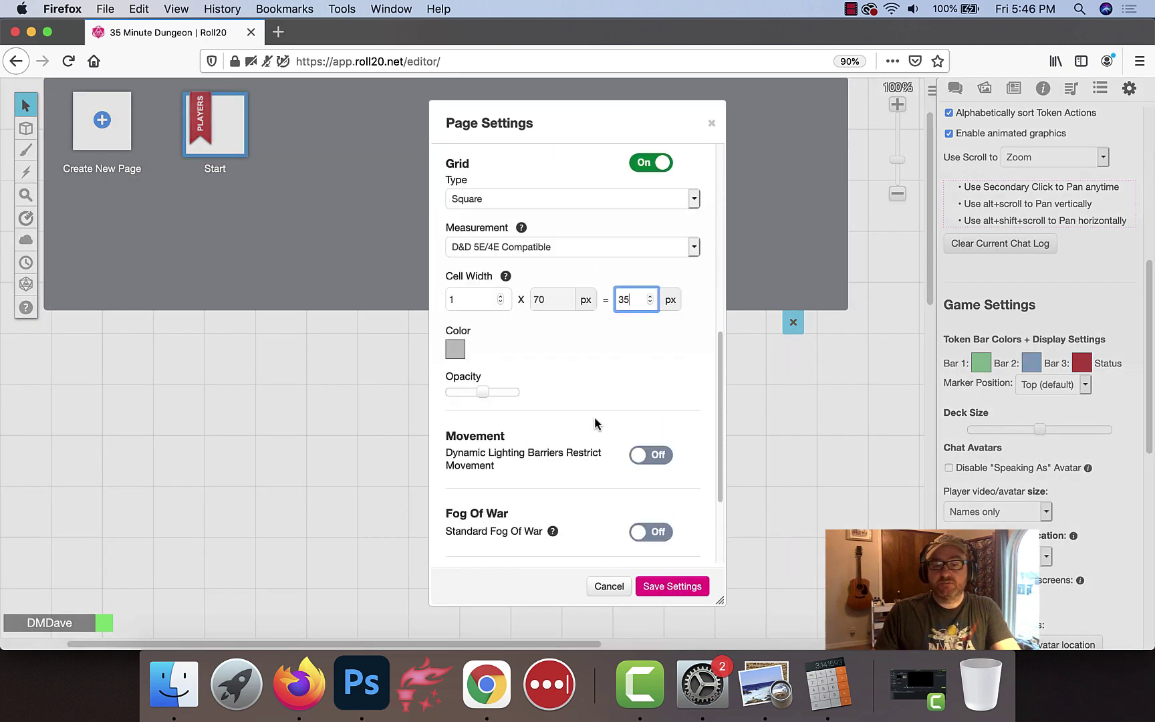
click(662, 461)
Set the page size to 23 by 23 units, save the settings and close the page overview
scroll(562, 398, up, 5)
scroll(562, 398, up, 3)
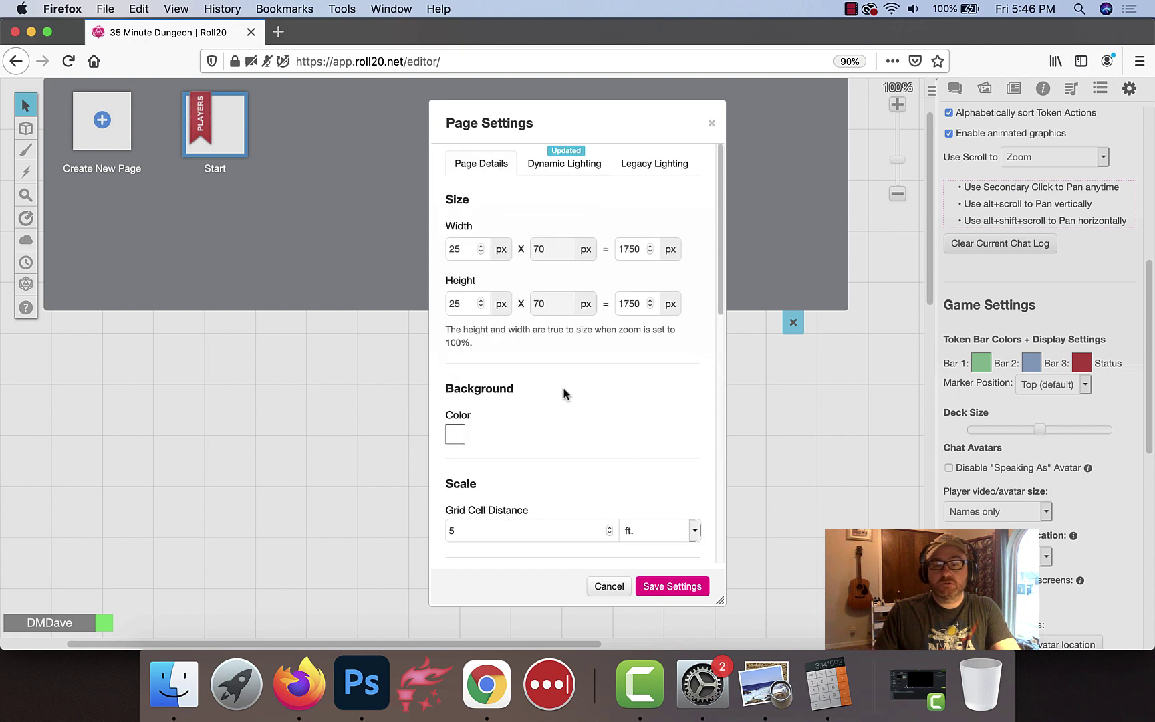
double_click(452, 249)
text(23)
key(Tab)
key(Tab)
key(Tab)
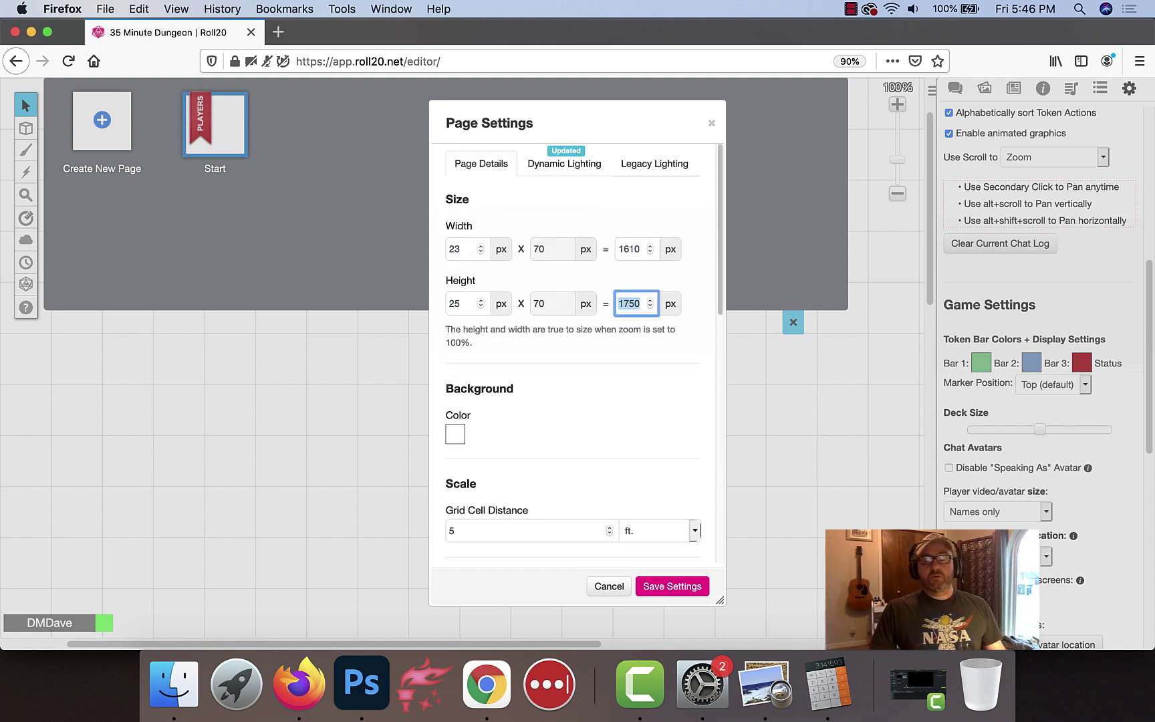
click(460, 305)
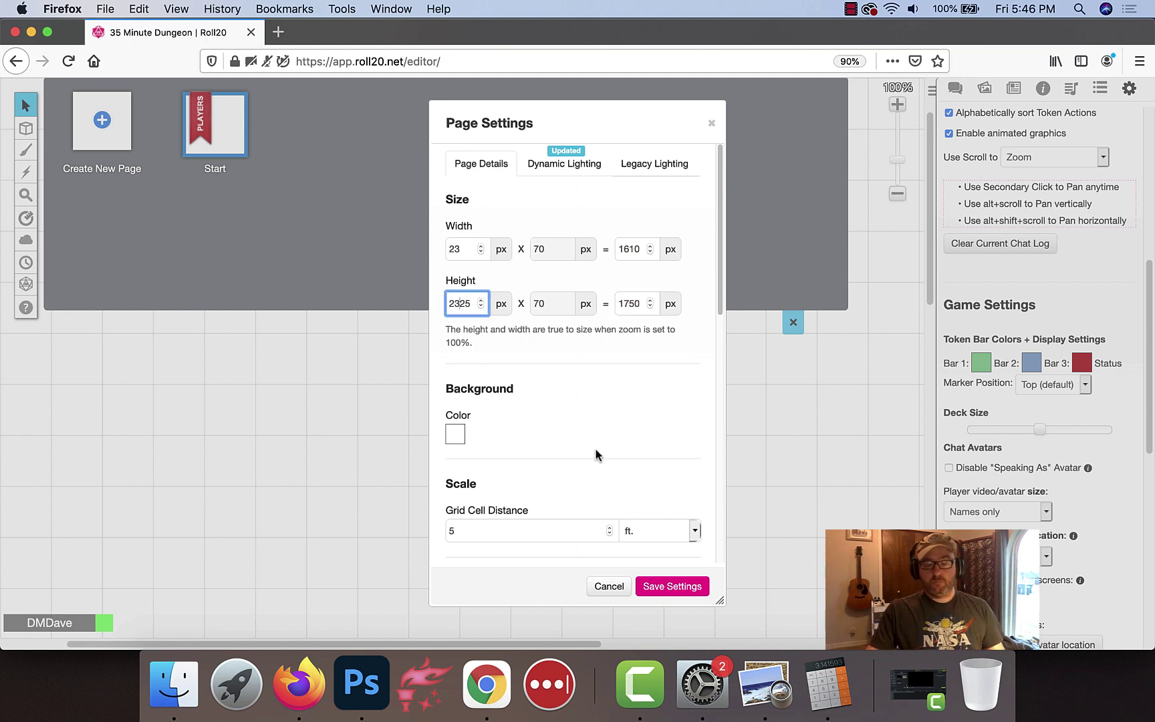
key(BackSpace)
key(BackSpace)
click(671, 586)
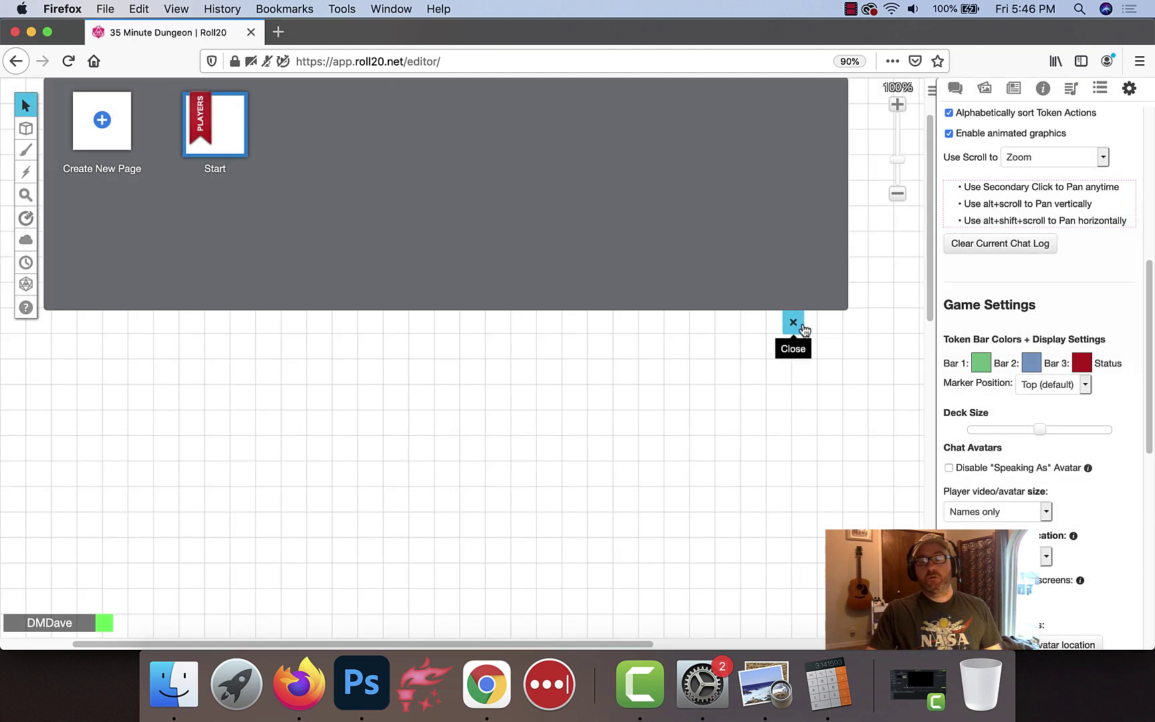
click(793, 323)
Place the uploaded dungeon map image from the library onto the Start page
scroll(400, 331, down, 5)
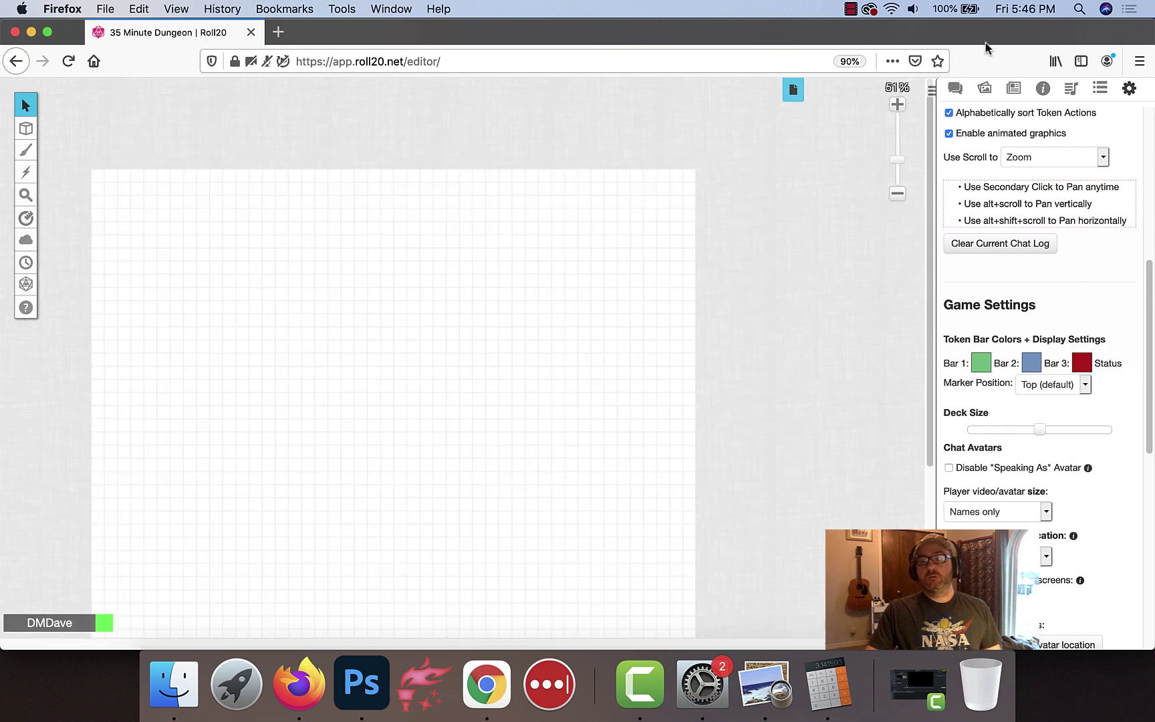
click(985, 87)
drag(1003, 565, 266, 279)
click(267, 280)
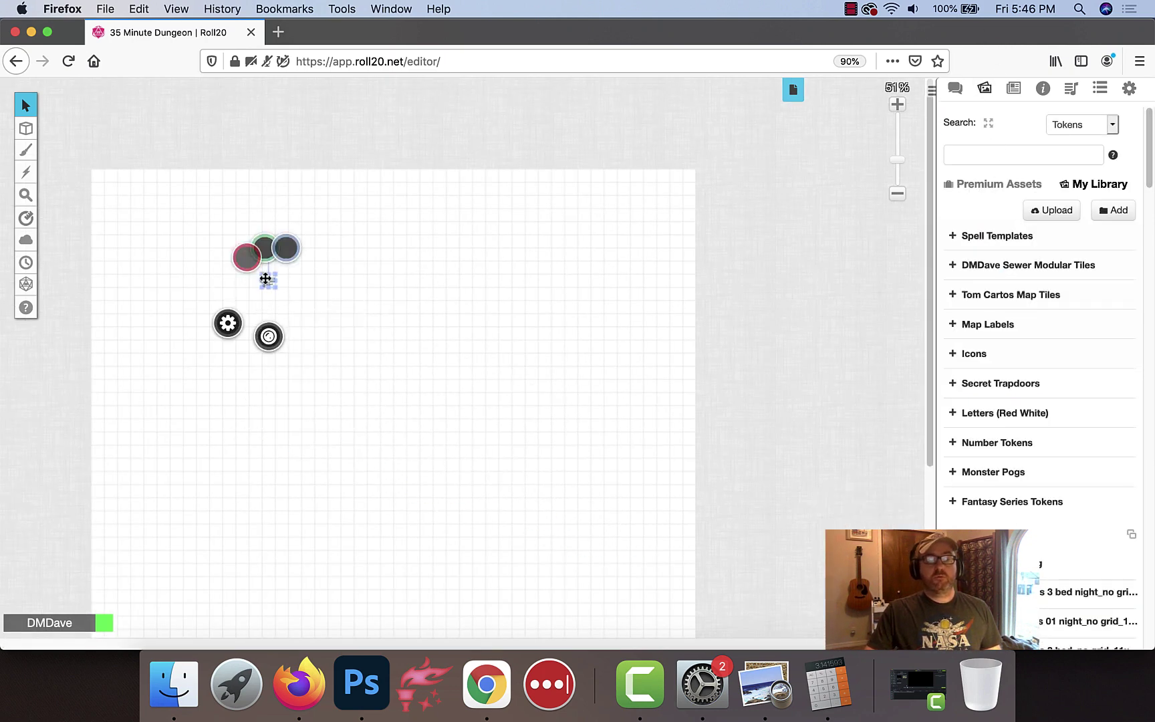
Move the dungeon map image to the map layer and make Map & Background the active layer
right_click(268, 280)
mouse_move(321, 271)
click(374, 251)
mouse_move(27, 127)
click(84, 121)
Set the dungeon map image's dimensions to 23 by 23 units
click(267, 279)
right_click(268, 279)
mouse_move(325, 252)
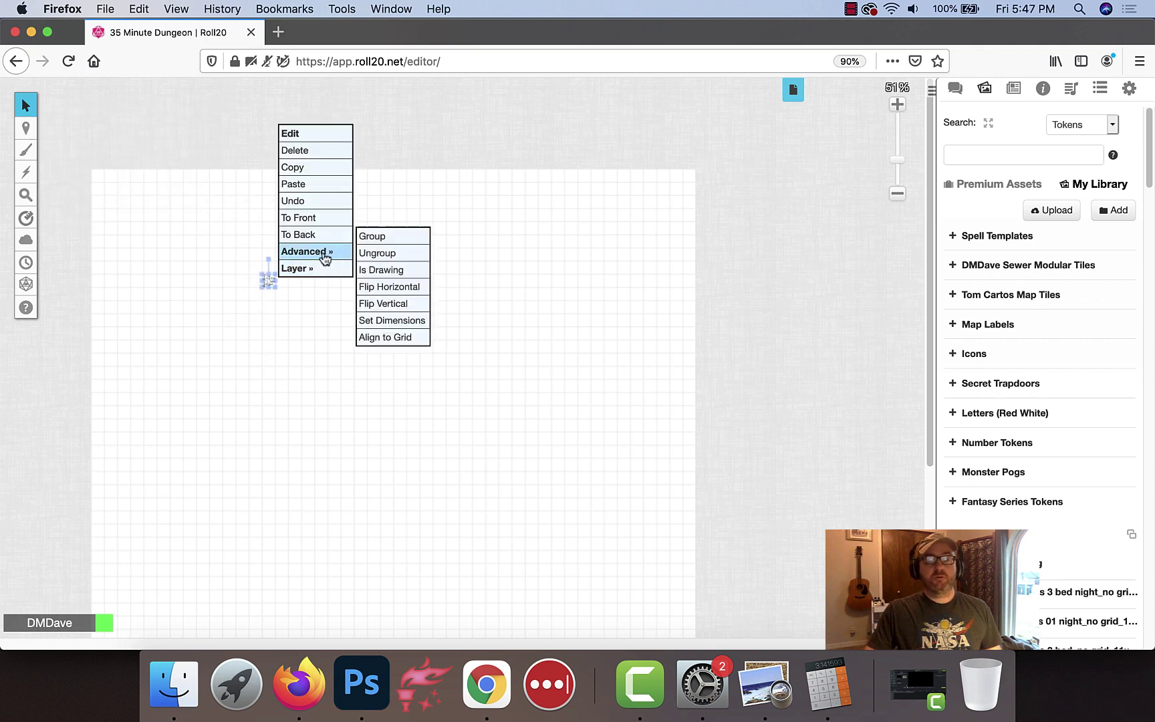
click(392, 320)
click(508, 348)
click(503, 354)
double_click(502, 378)
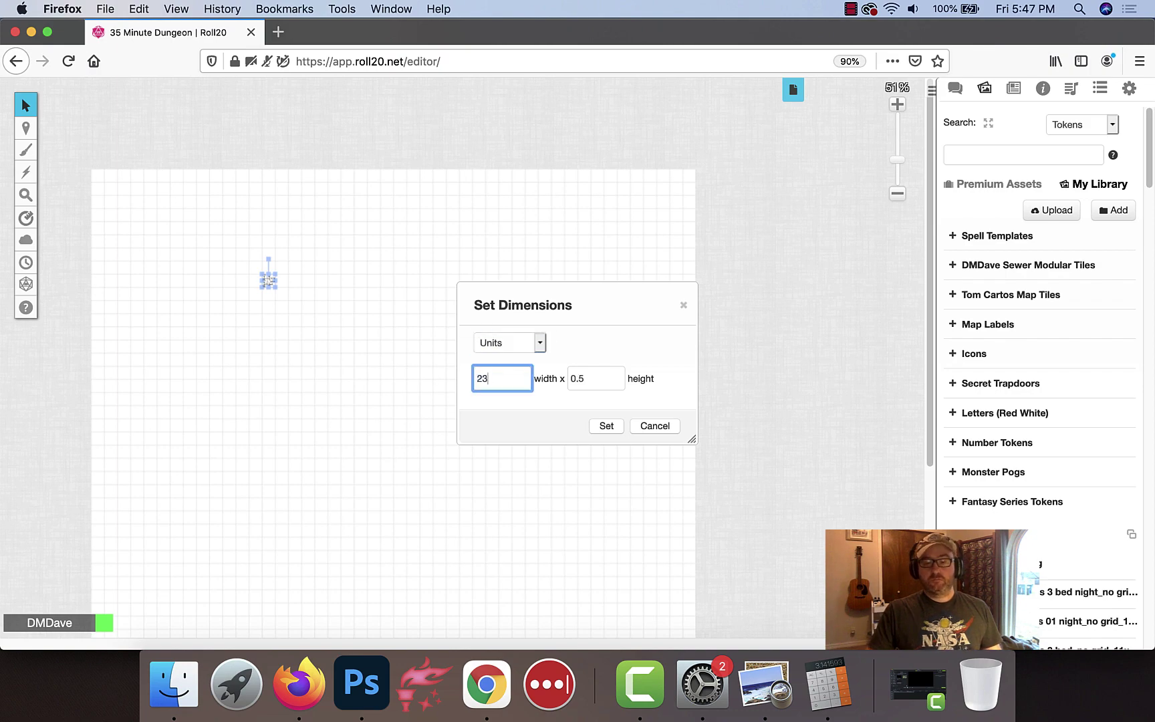
key(Tab)
text(23)
click(604, 428)
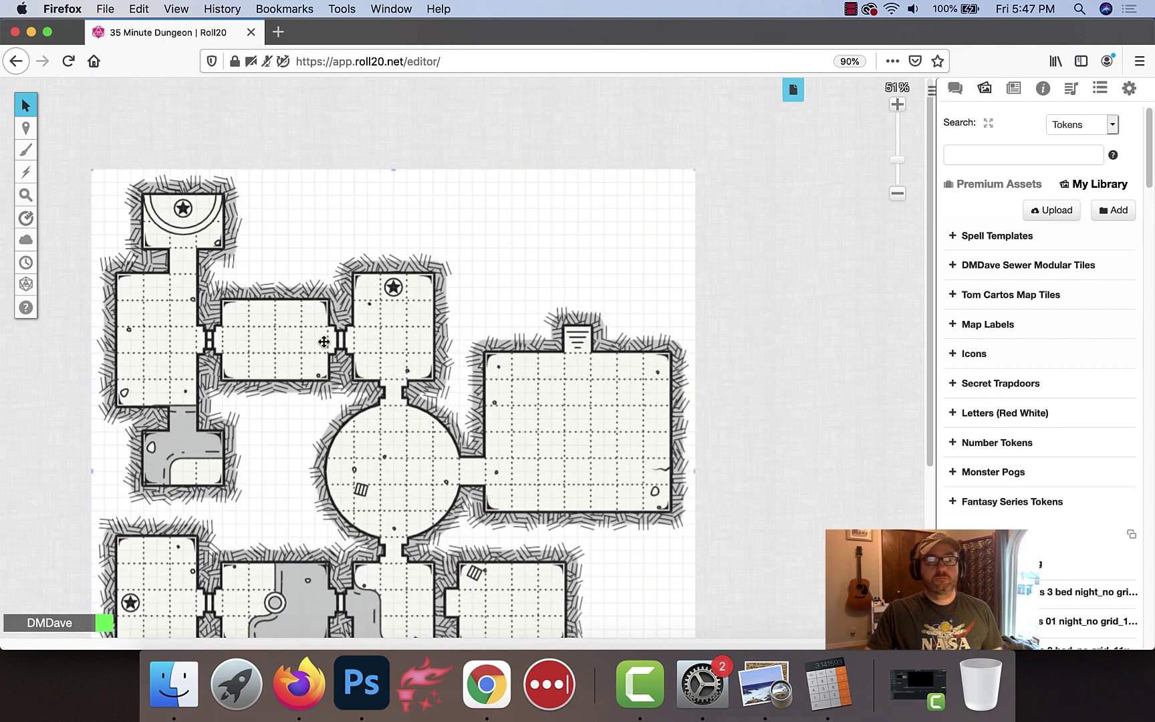
Make Dynamic Lighting the active layer and view the large room with the stair alcove up close
scroll(367, 396, down, 3)
scroll(368, 396, down, 3)
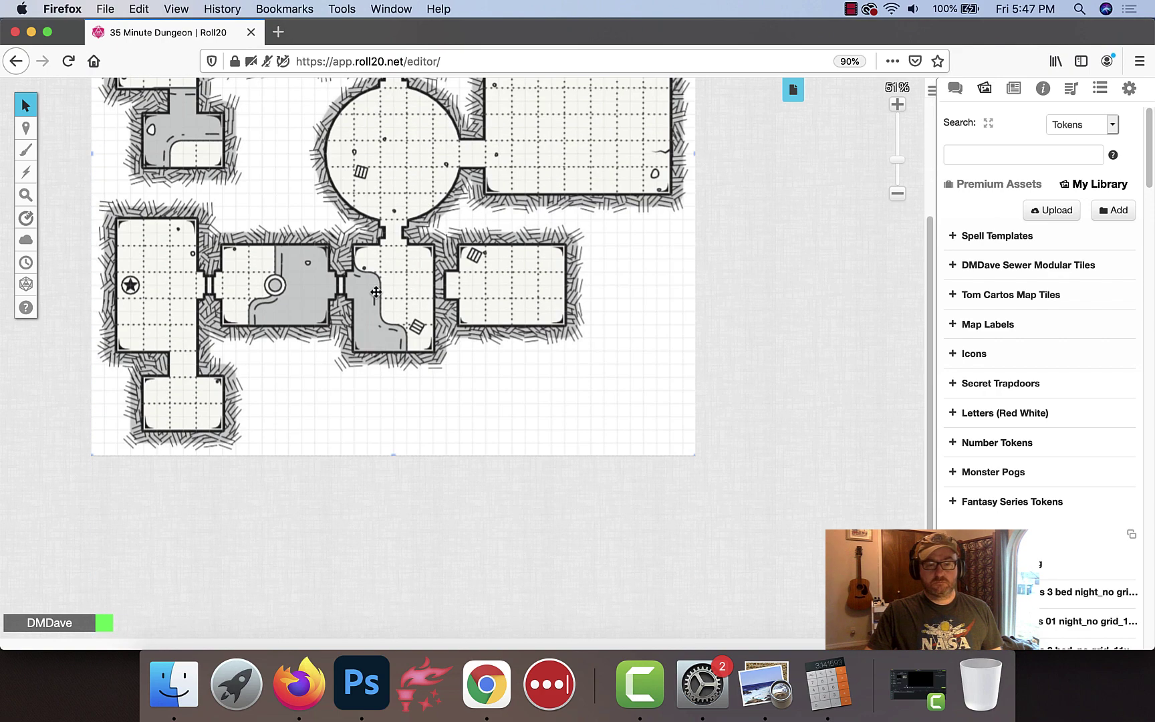
scroll(381, 334, up, 4)
mouse_move(25, 127)
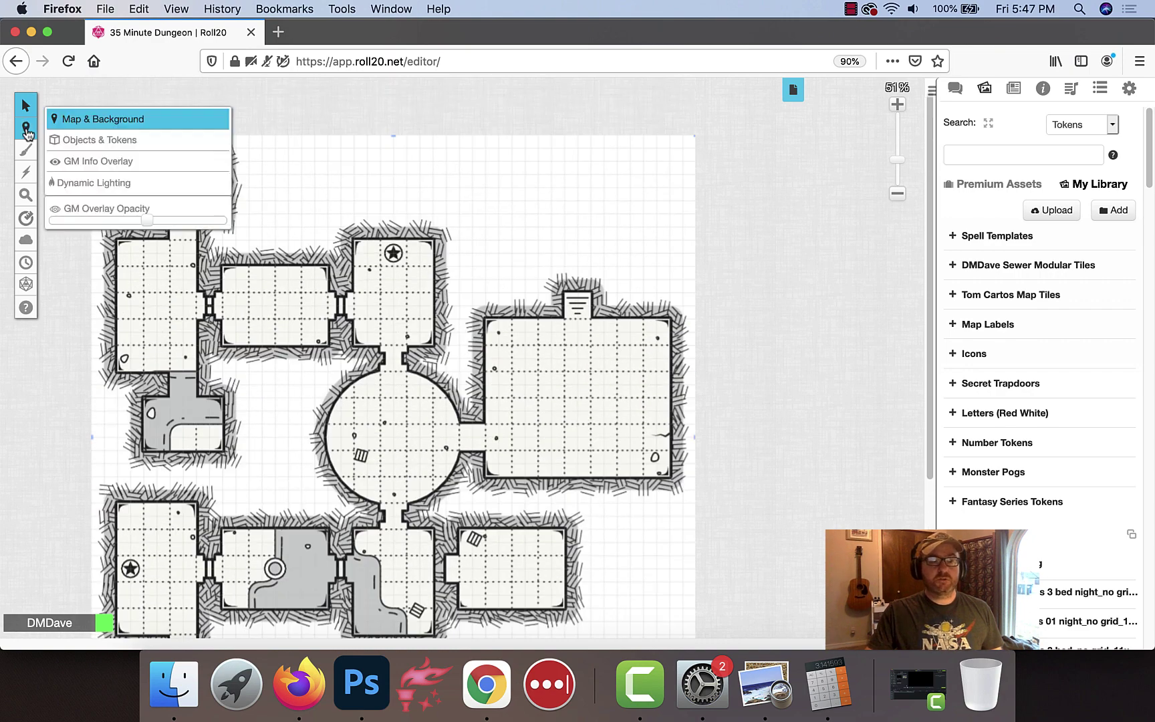
click(73, 184)
scroll(368, 311, up, 5)
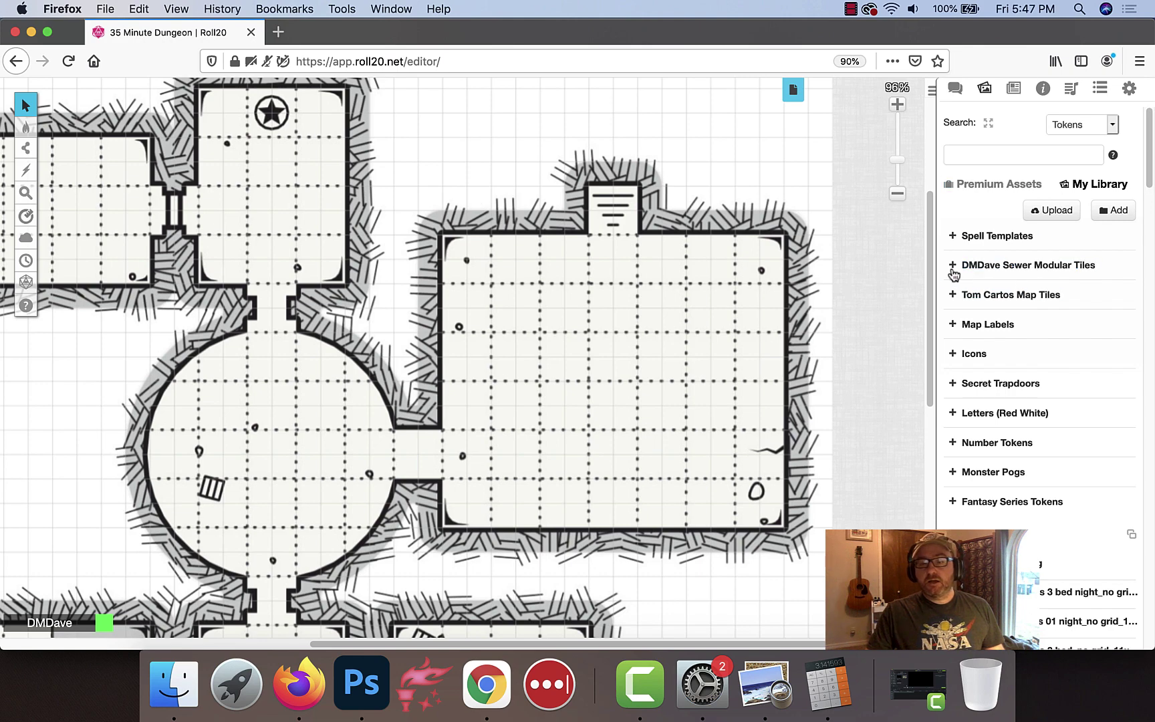
drag(934, 267, 934, 205)
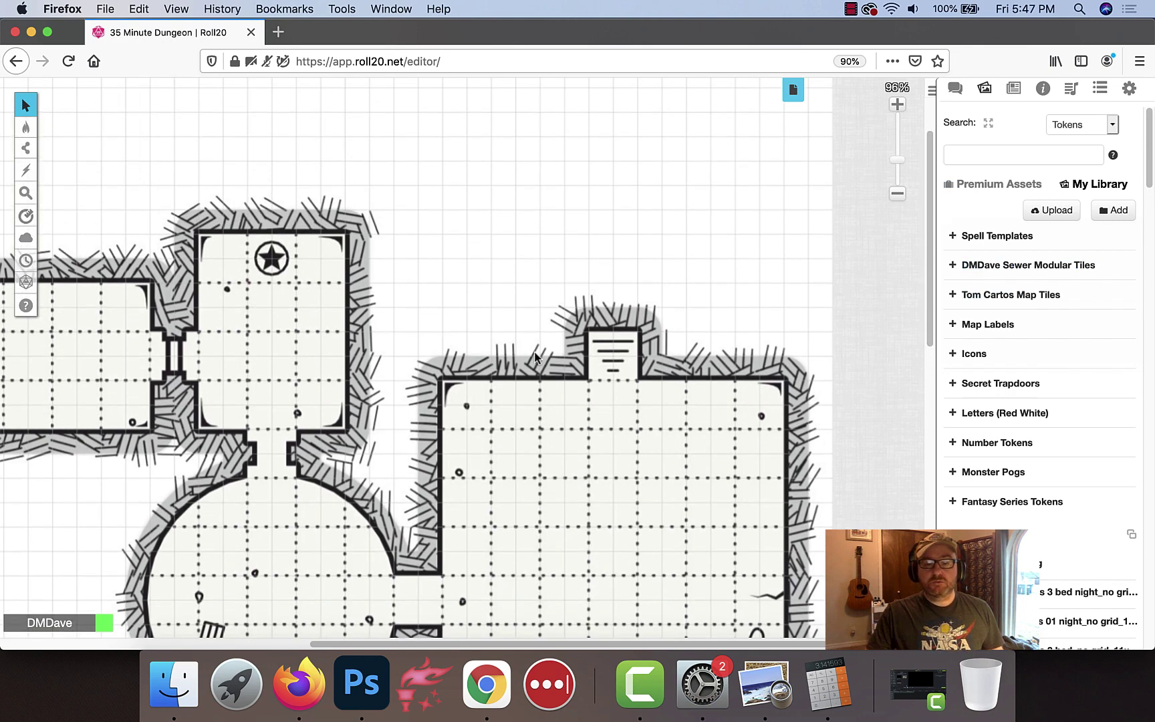
Using the Polygon/Line tool with a magenta outline, trace walls around the stair alcove and the large room's upper edge east of it
mouse_move(25, 148)
click(80, 162)
click(55, 102)
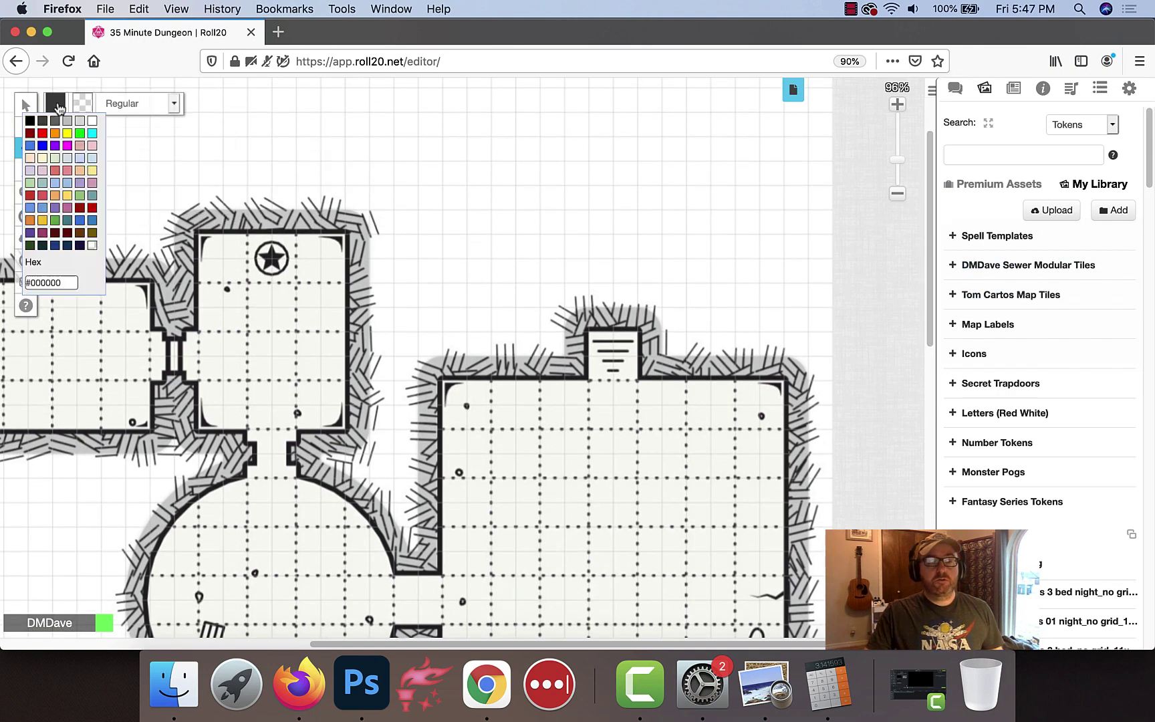
click(66, 145)
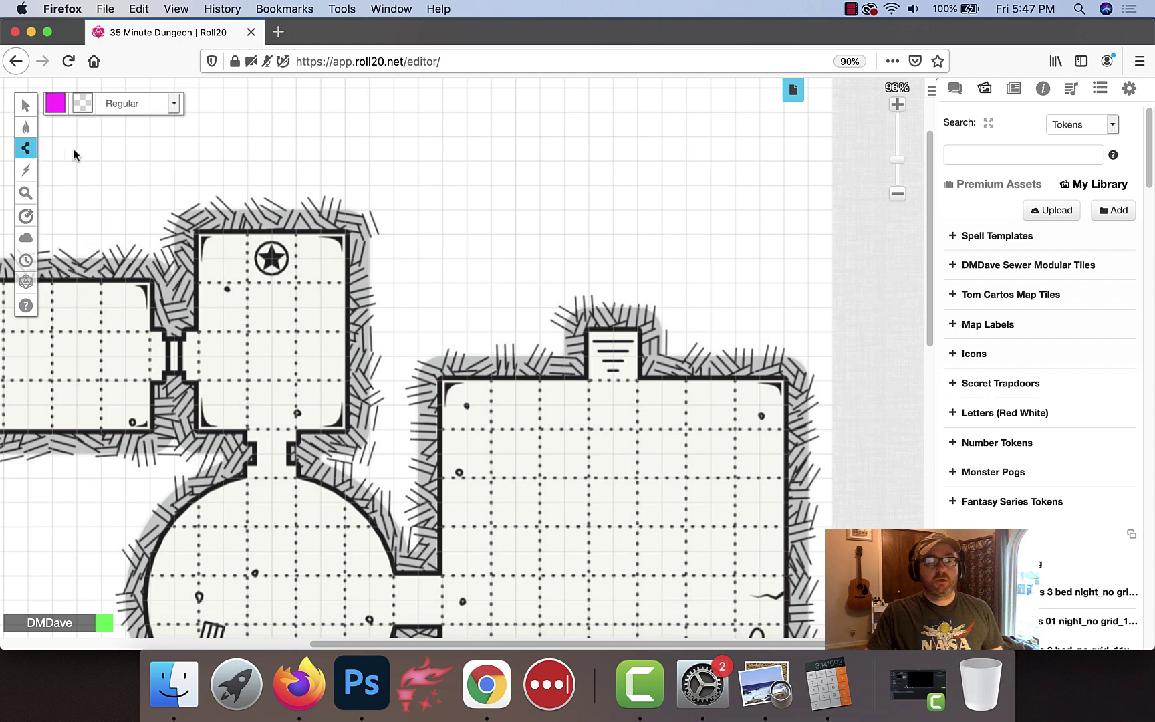
click(560, 355)
click(564, 307)
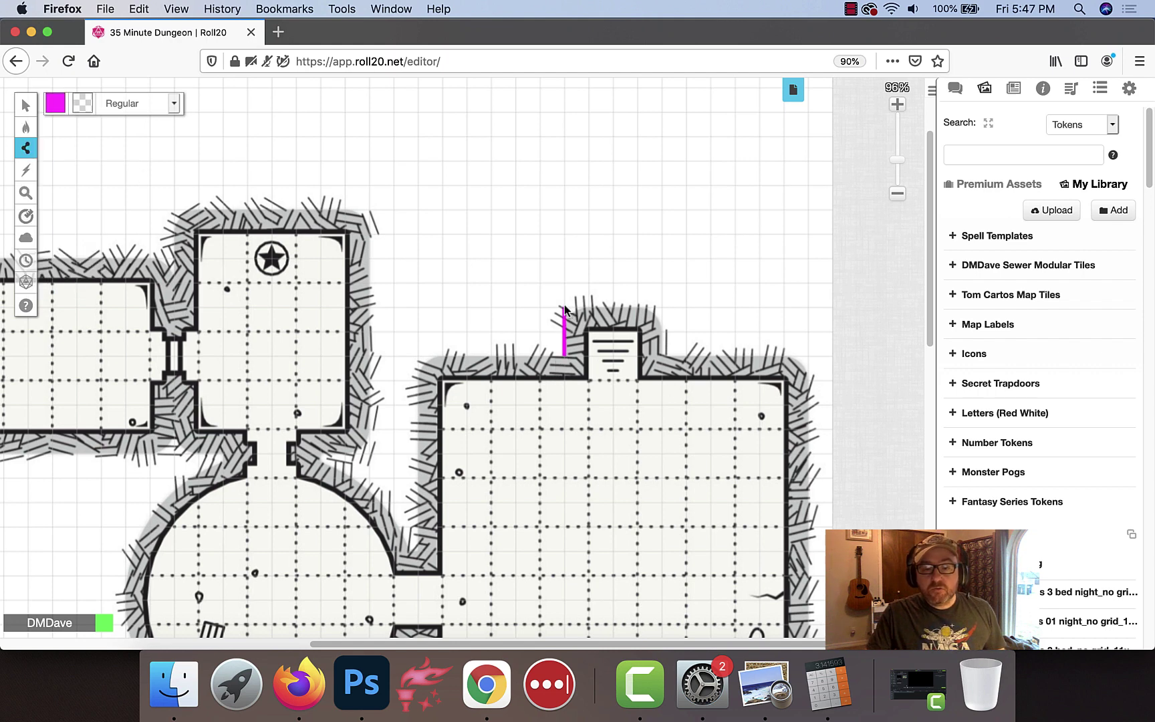
click(661, 307)
click(661, 356)
click(807, 355)
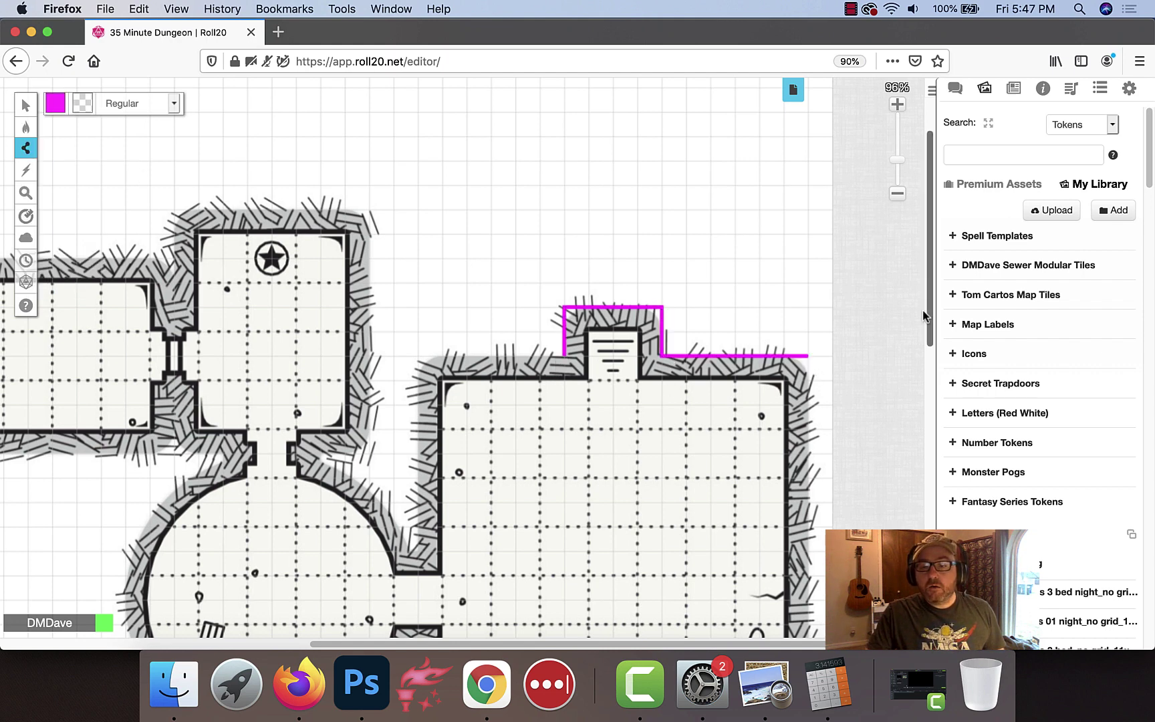
Continue the wall line down the large room's east side, along its south edge and around the round room's southeast curve
scroll(927, 310, down, 5)
click(807, 465)
click(417, 465)
click(416, 418)
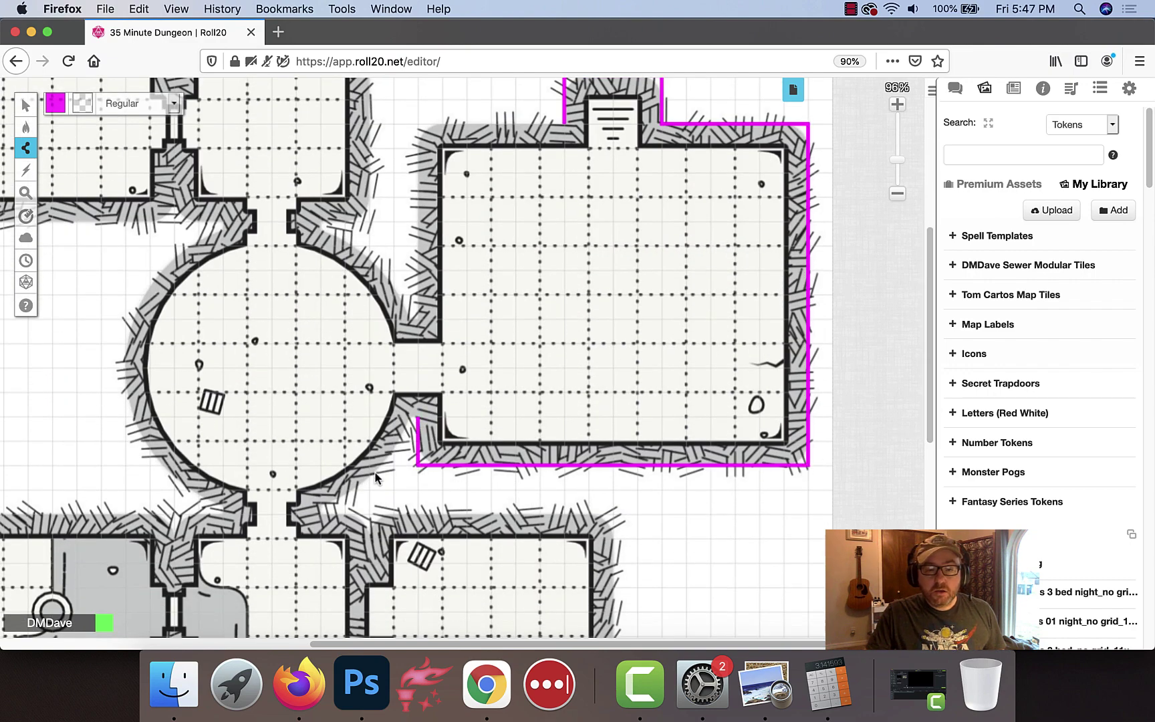
double_click(321, 513)
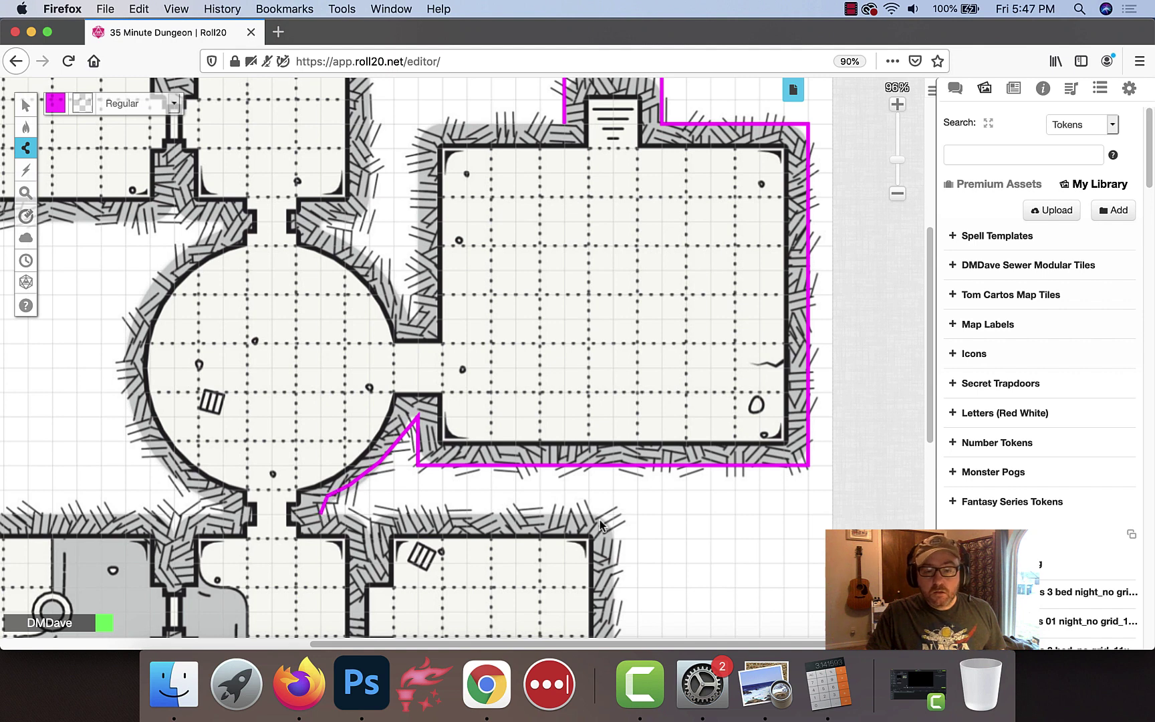
Trace walls around the southeast room, adding short stubs above and below its west doorway
click(369, 514)
double_click(369, 561)
double_click(615, 514)
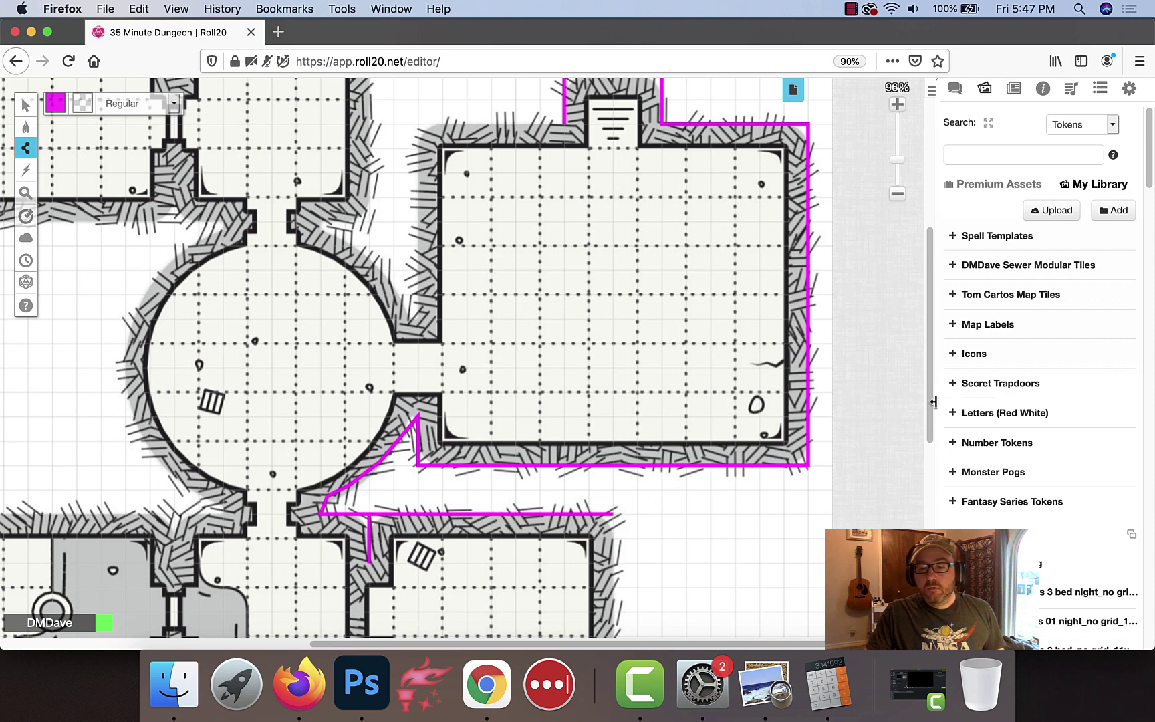
scroll(926, 448, down, 1)
drag(926, 448, 925, 479)
double_click(613, 526)
click(369, 526)
double_click(370, 479)
Trace the south walls of the two grey-floored lower rooms, with stubs at their doors, and reach the southwest side room's upper edge
click(370, 575)
click(172, 575)
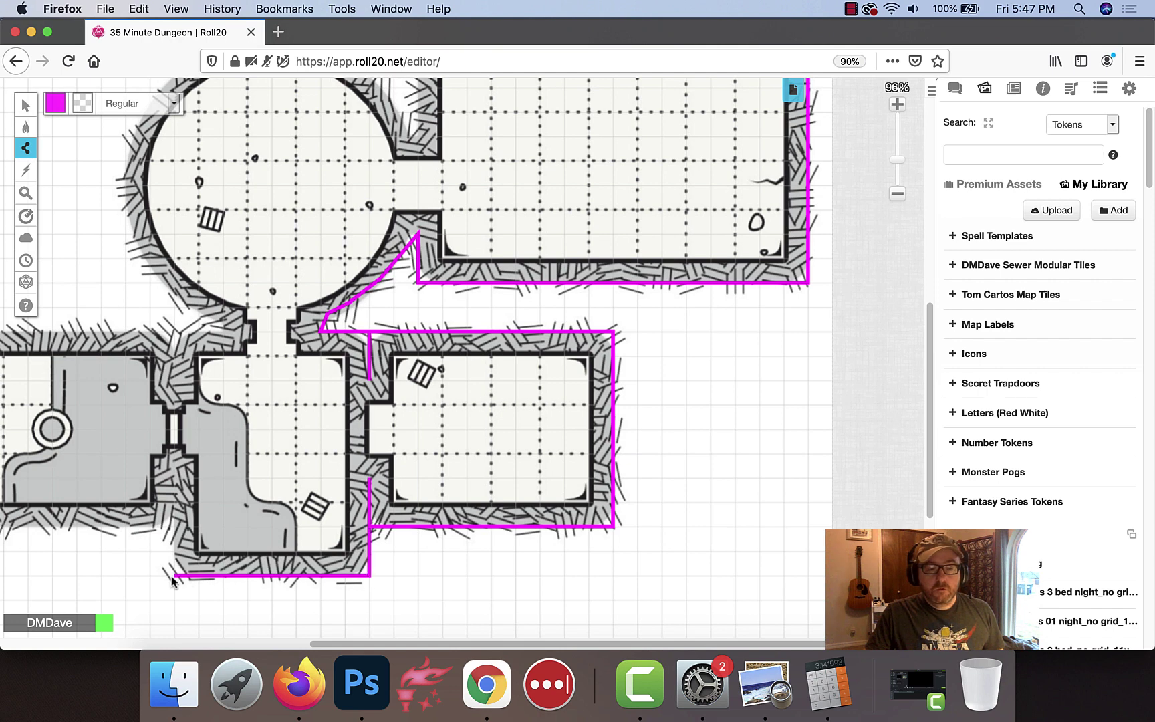
click(172, 479)
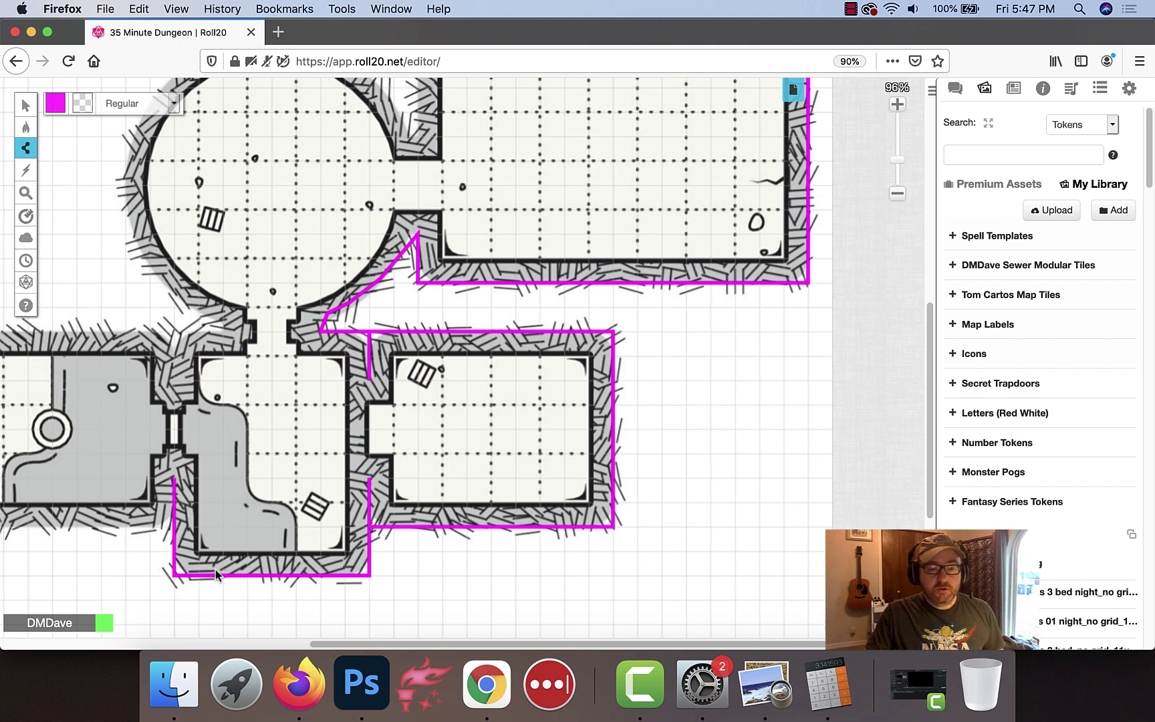
drag(324, 645, 185, 644)
click(95, 527)
click(96, 479)
click(95, 575)
click(143, 574)
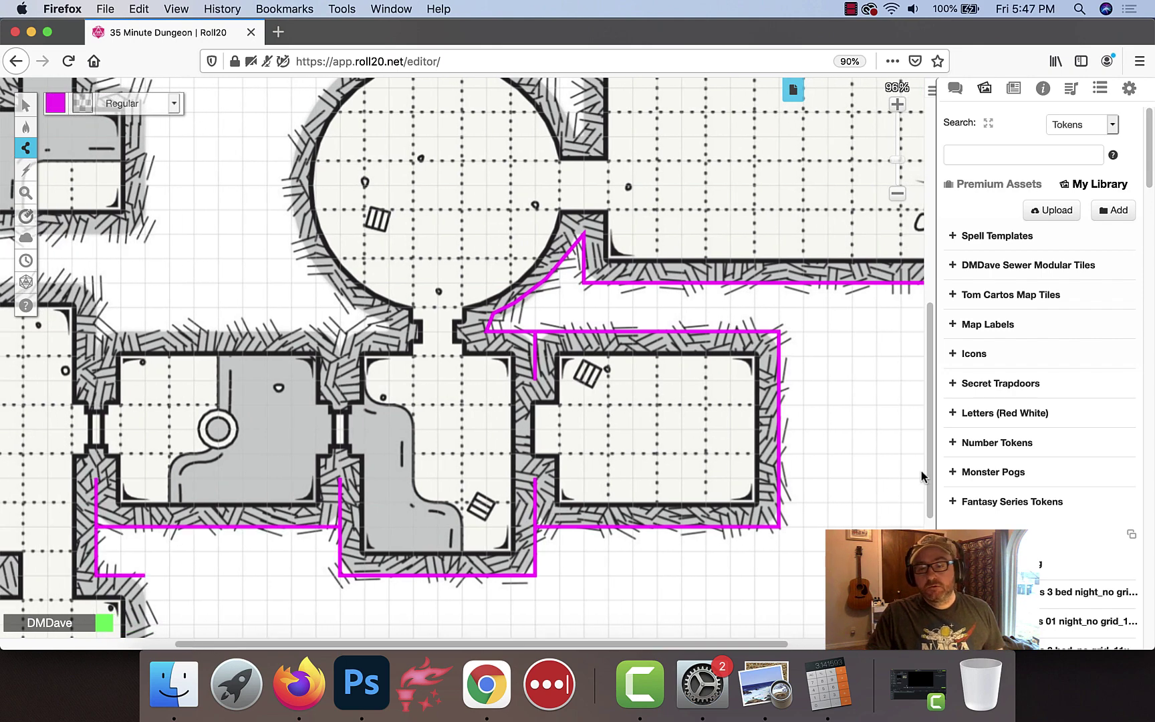
Trace walls around the small southwest side room and along the south edge of the star room above it
drag(929, 475, 929, 566)
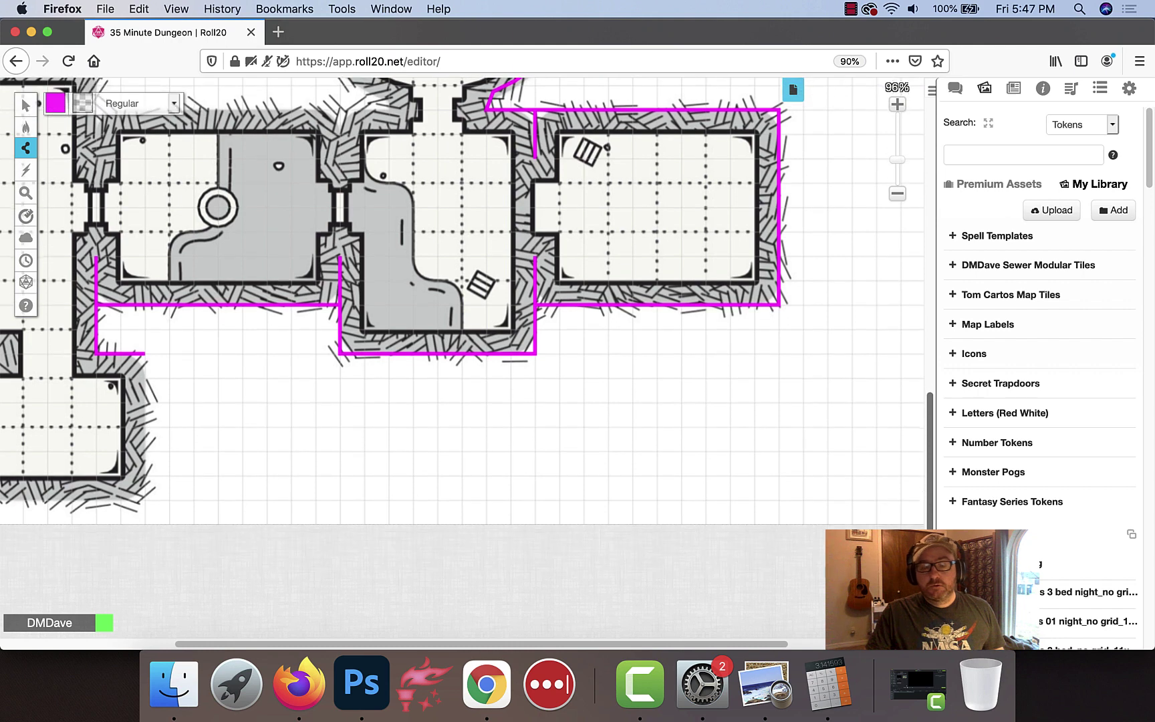
click(169, 498)
click(154, 501)
drag(201, 643, 122, 640)
scroll(121, 460, left, 3)
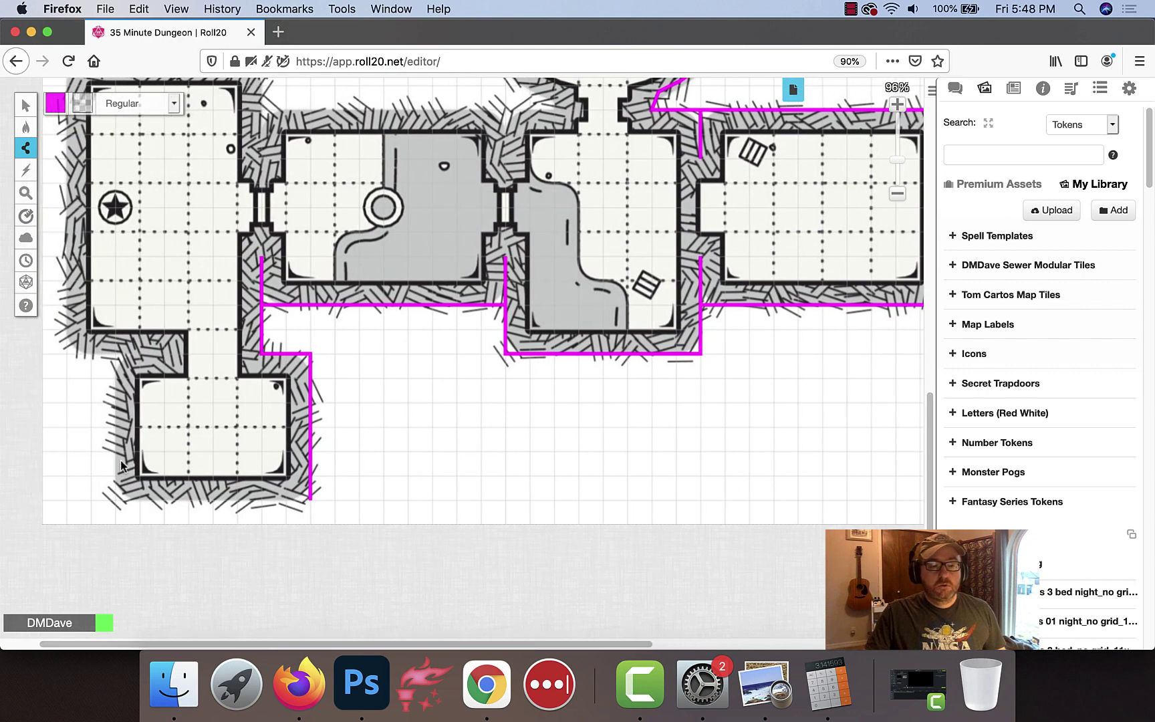
click(112, 500)
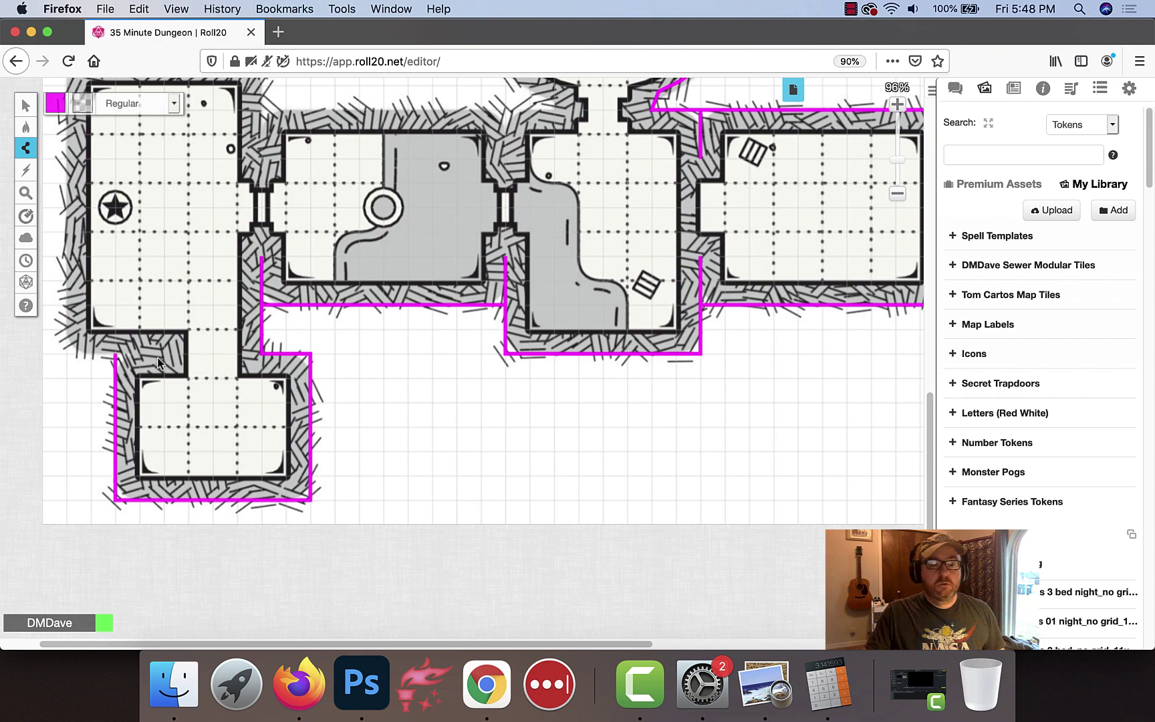
double_click(67, 357)
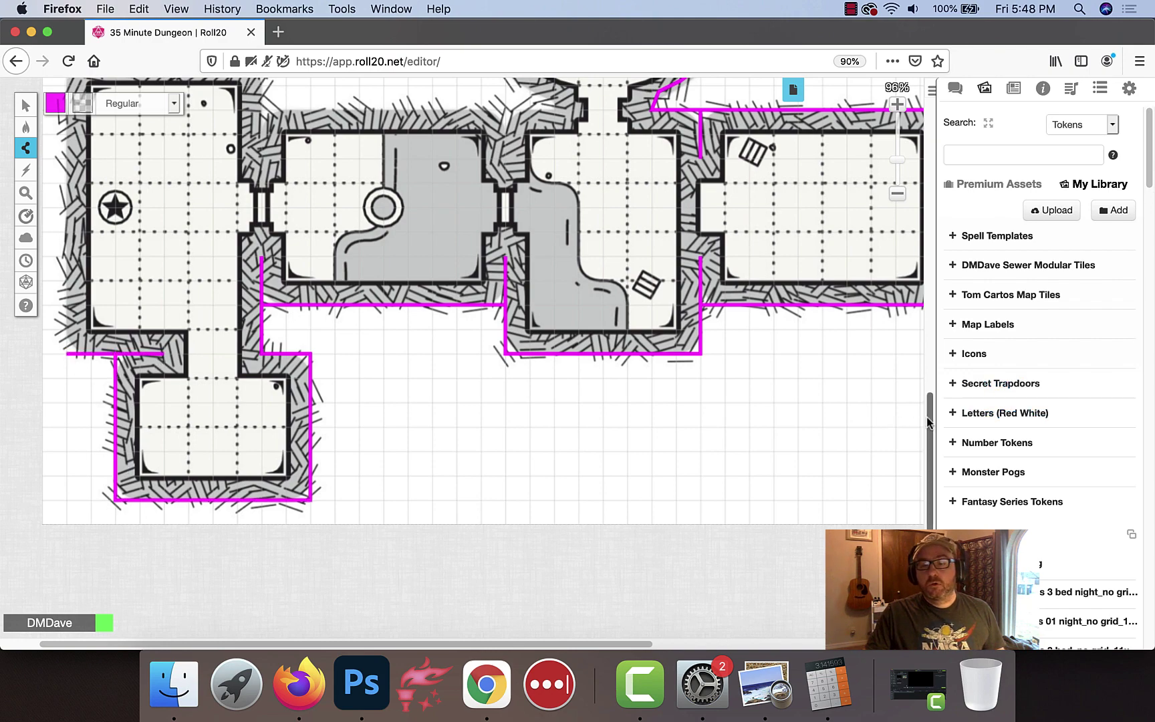
Trace the lower star room's west, north and upper east walls, then the north wall of the neighbouring fountain room
drag(931, 423, 932, 349)
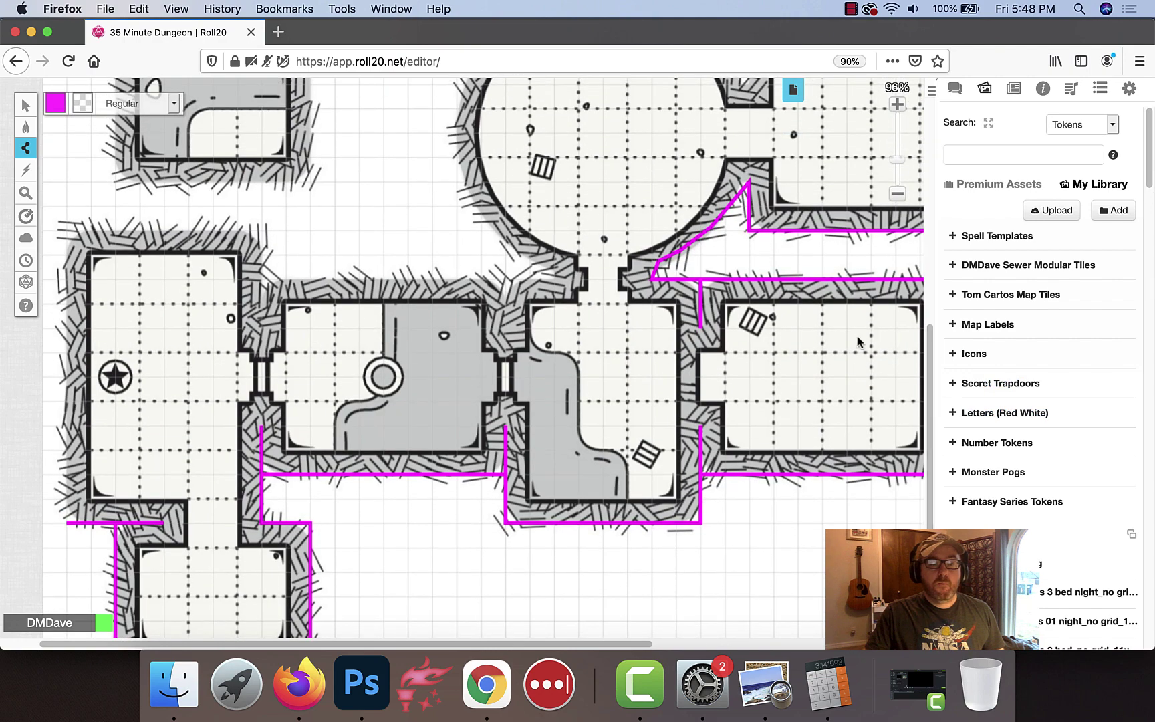
click(65, 231)
click(261, 232)
click(261, 327)
click(261, 279)
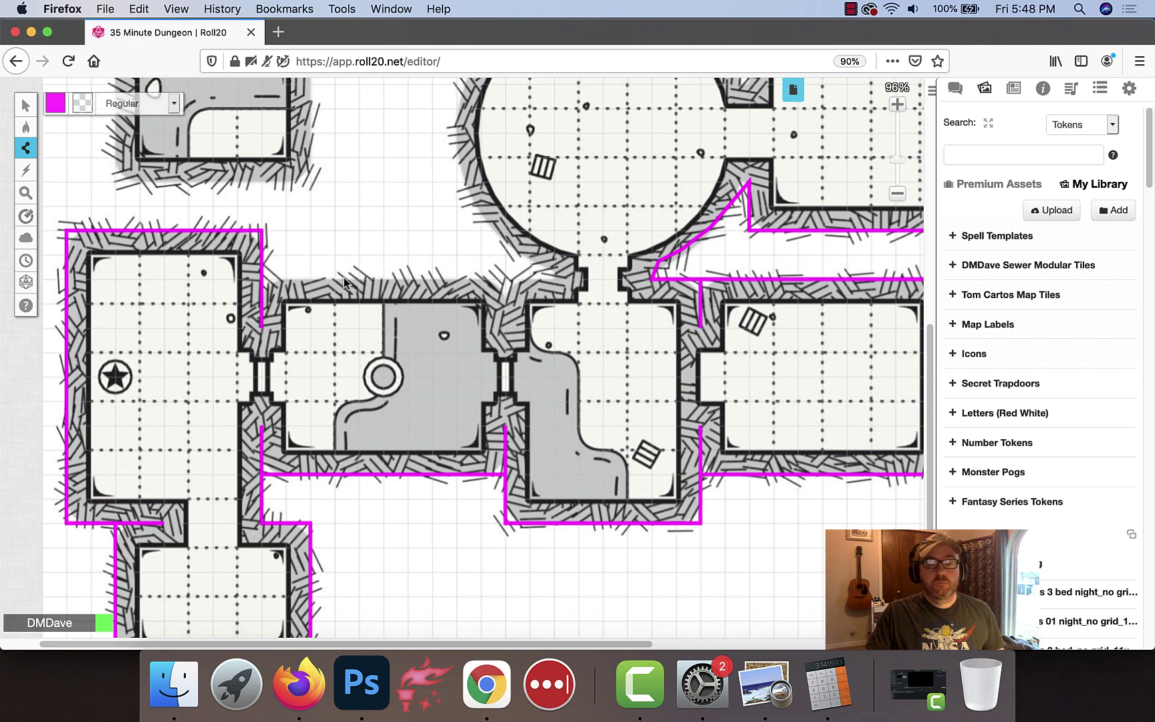
click(551, 280)
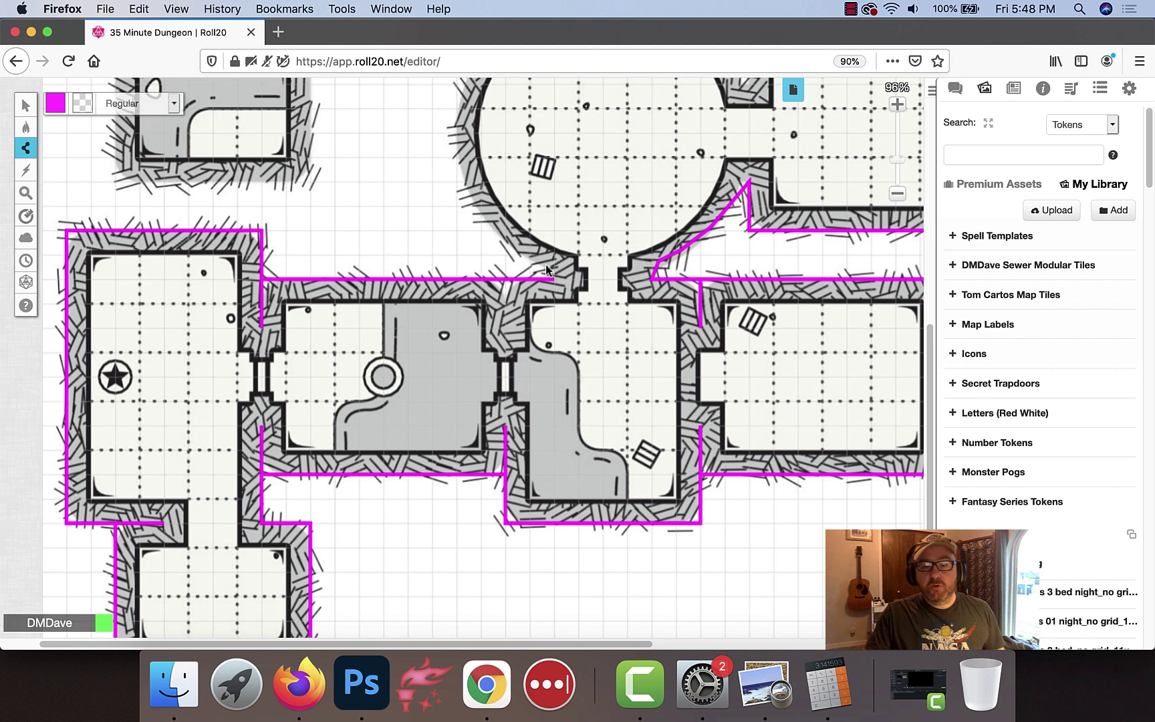
Trace the round room's west curve with short wall segments from its south doorway up to its north doorway
click(540, 262)
click(463, 187)
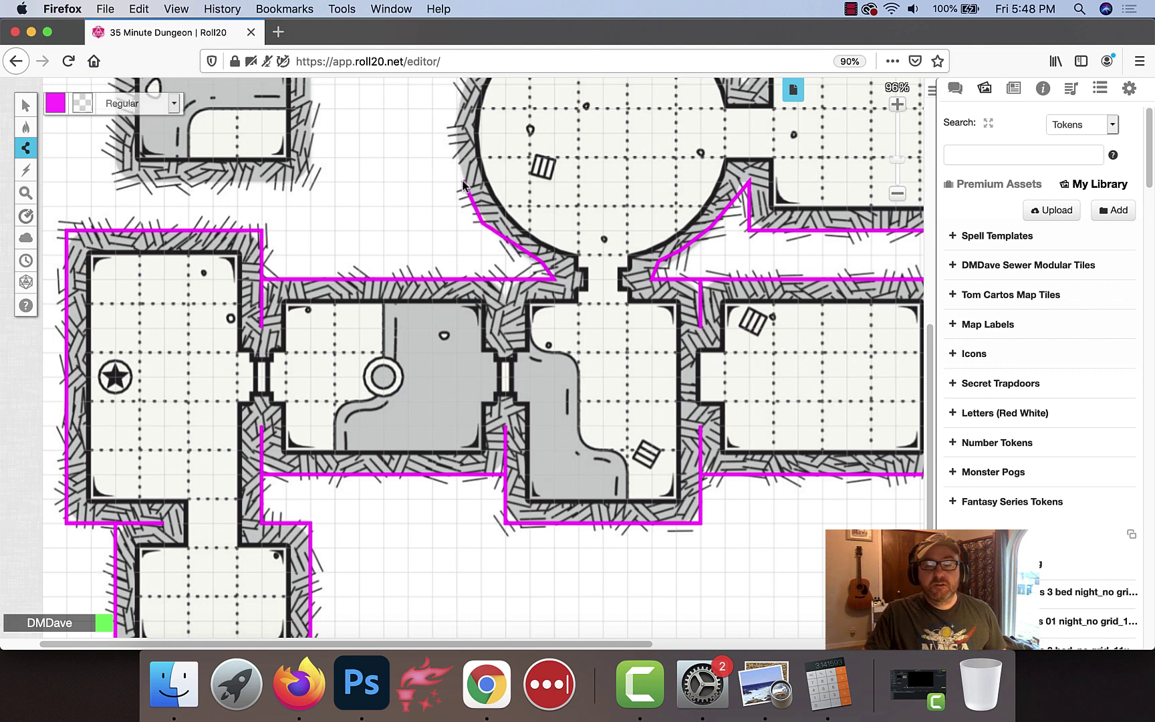
click(454, 131)
click(463, 93)
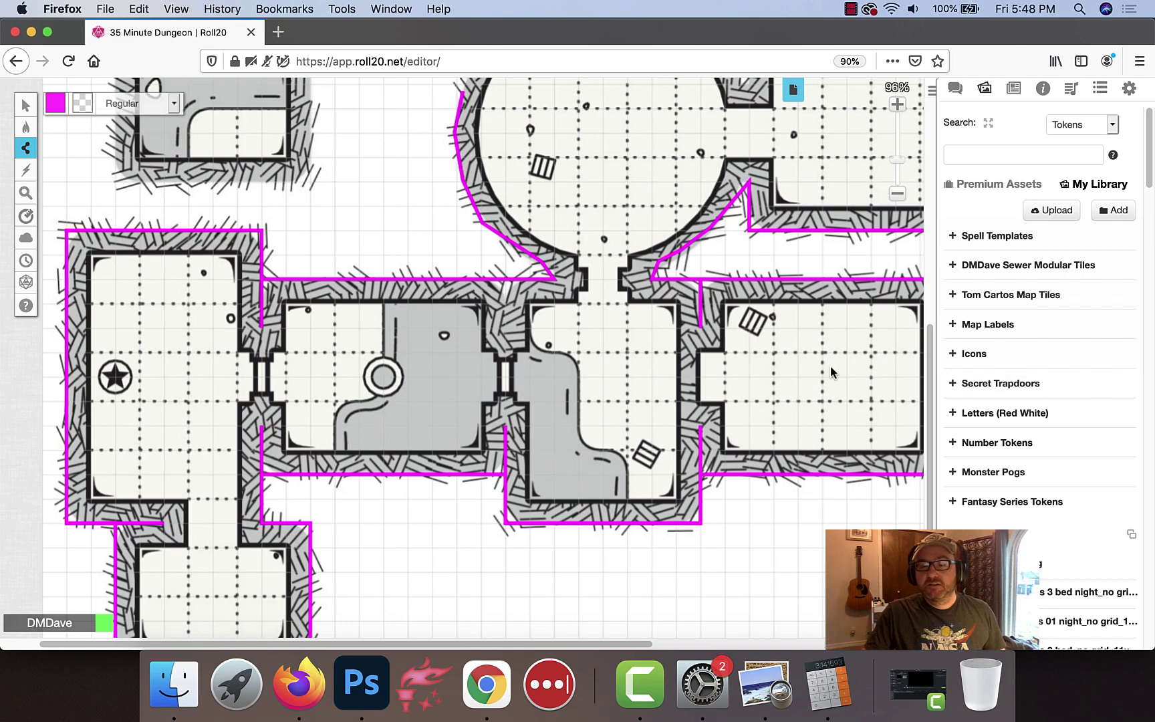
drag(928, 360, 934, 274)
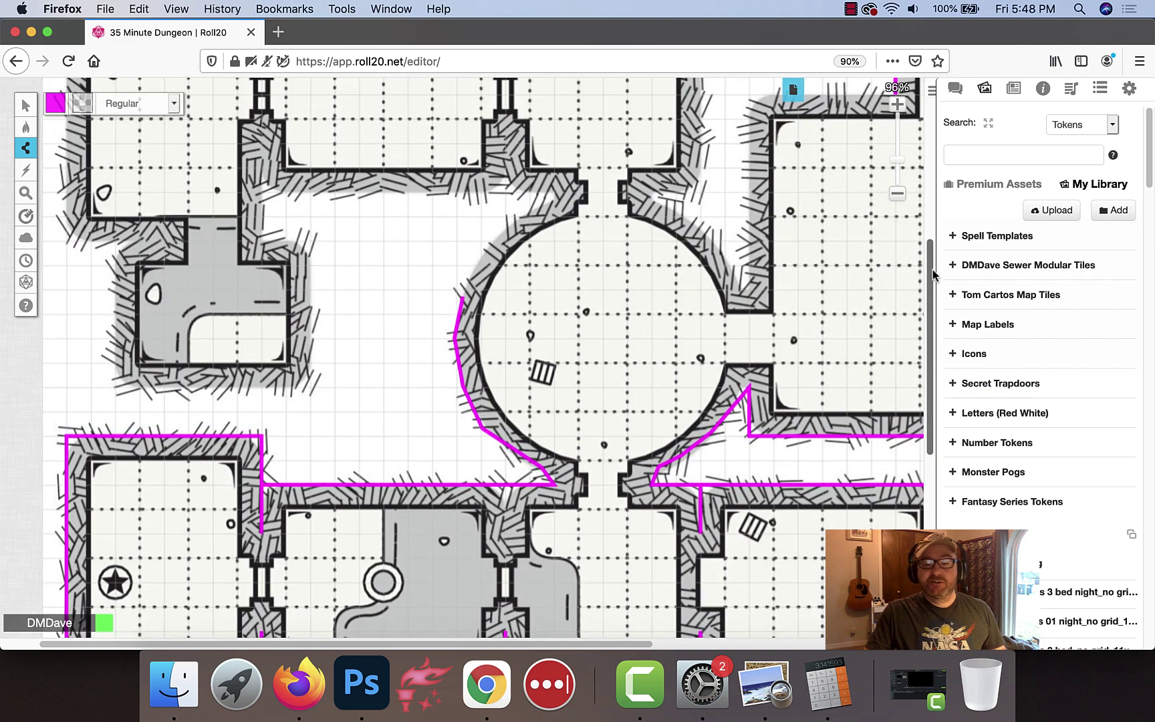
click(480, 254)
click(509, 227)
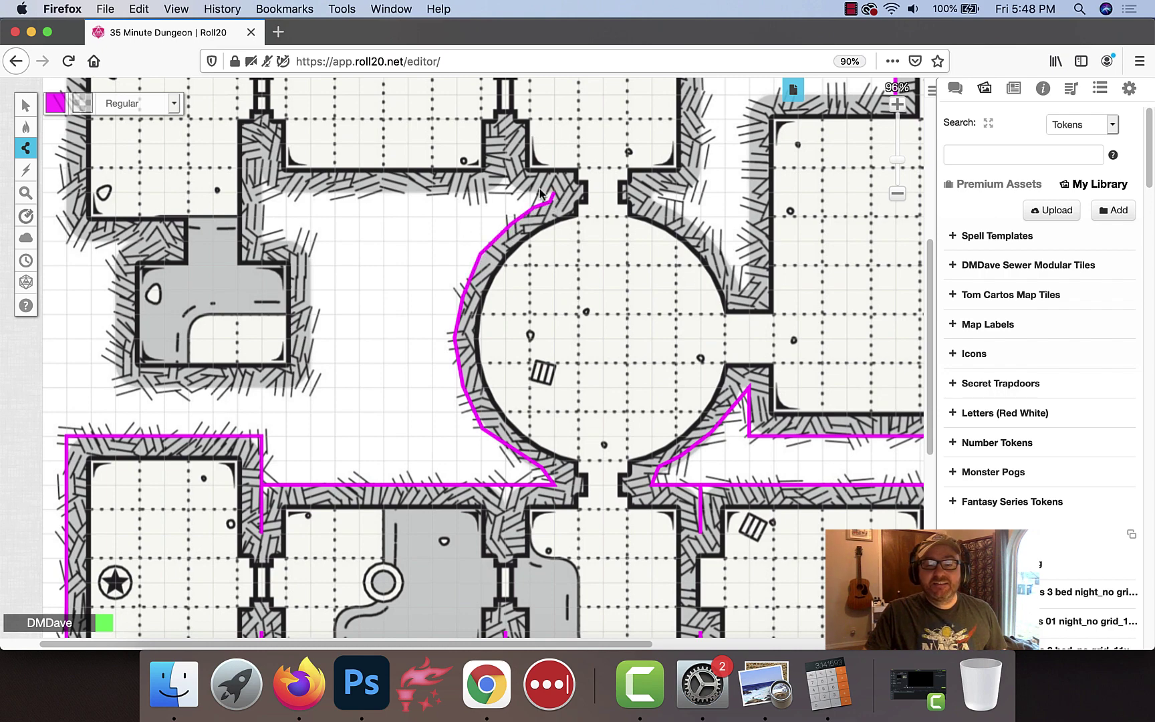
Trace the south wall of the upper middle room, adding short stubs toward the doors at both ends
click(505, 192)
click(506, 144)
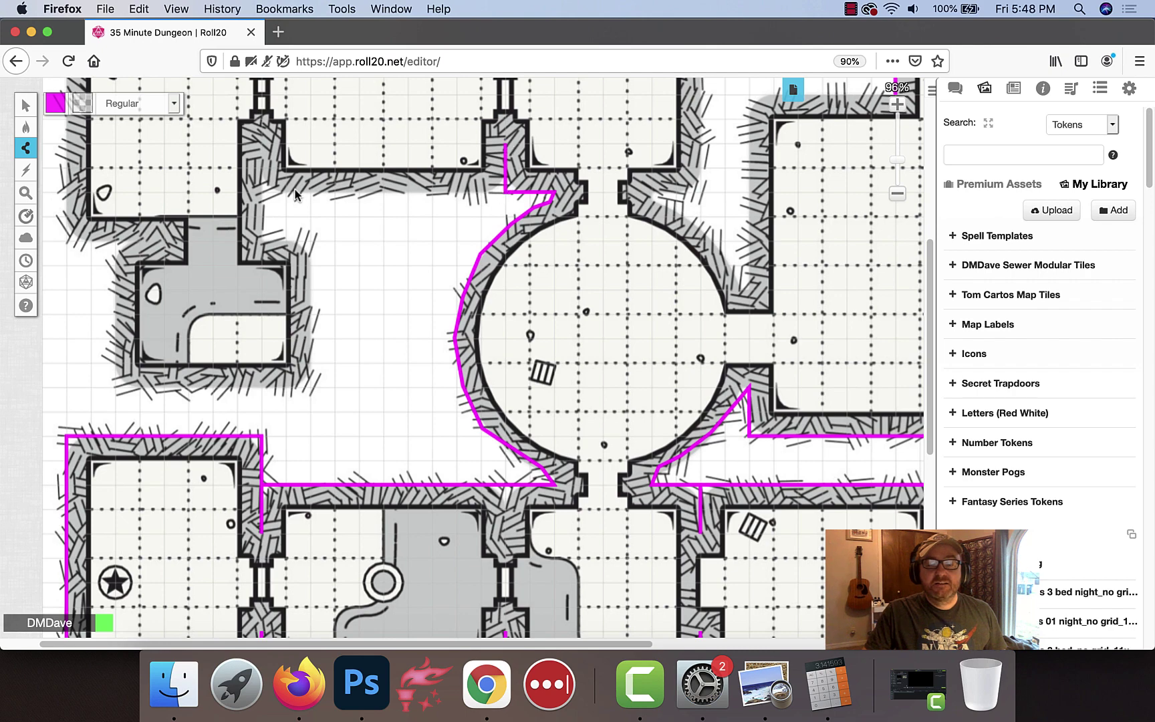
click(263, 192)
click(261, 143)
Trace the east, south and west walls around the small grey-floored room on the dungeon's west side
click(261, 239)
click(311, 239)
click(311, 386)
click(113, 387)
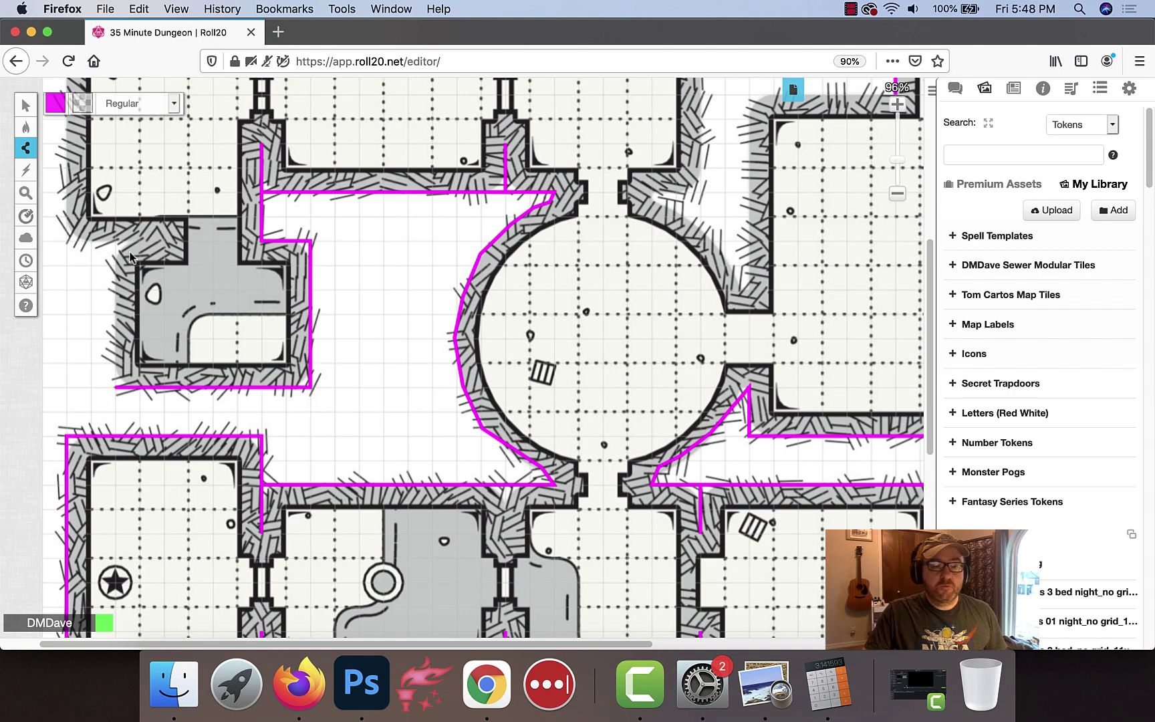
click(115, 239)
Trace the south, west and north walls of the large western room above the grey-floored side room
click(162, 240)
double_click(65, 240)
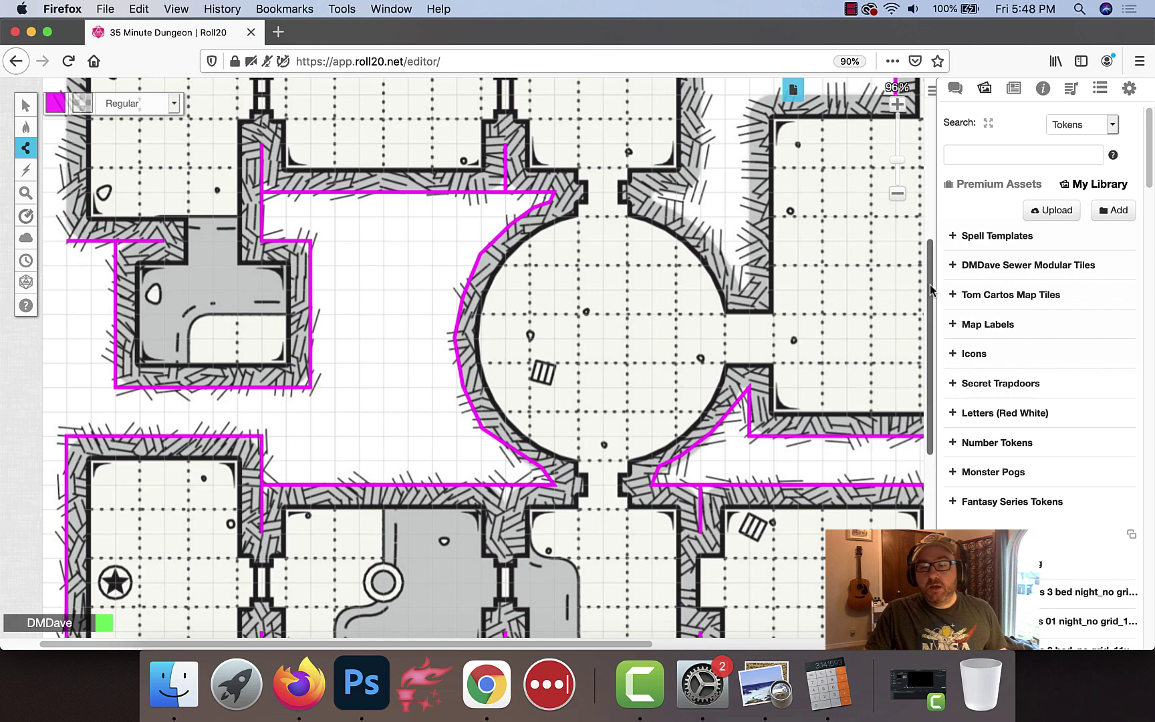
scroll(934, 245, up, 3)
scroll(934, 245, up, 5)
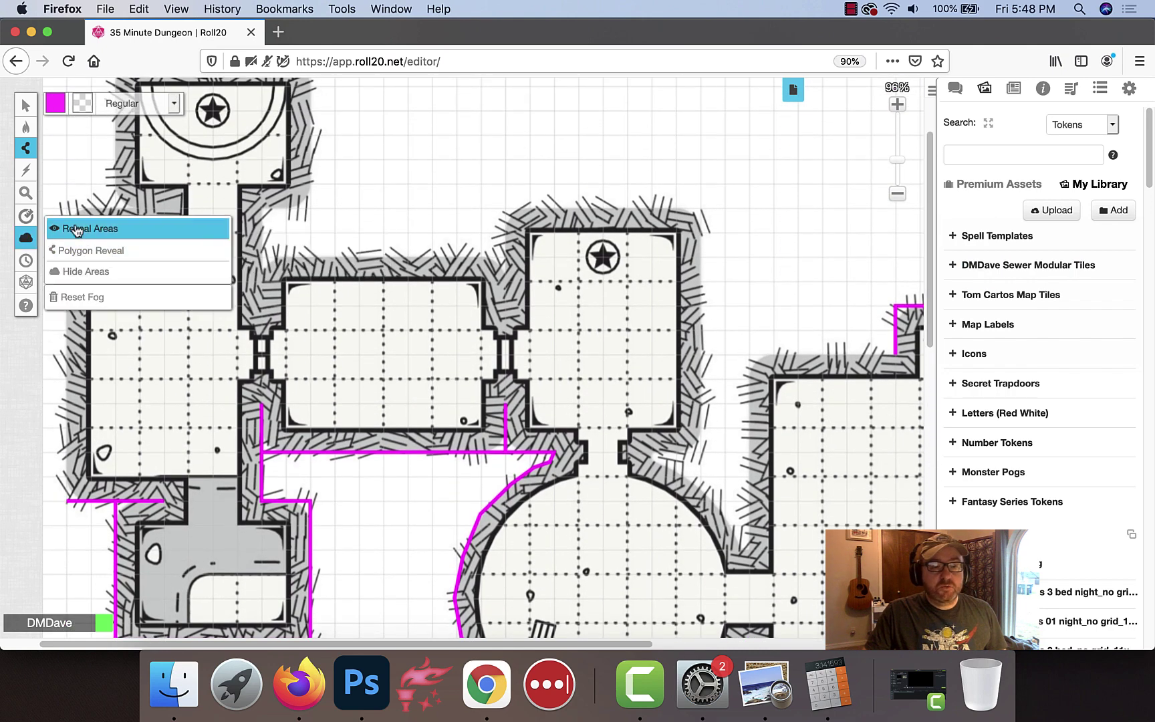
click(67, 210)
click(165, 208)
Trace walls around the northwest semicircle chamber and down the western room's east side to its door
scroll(933, 241, up, 4)
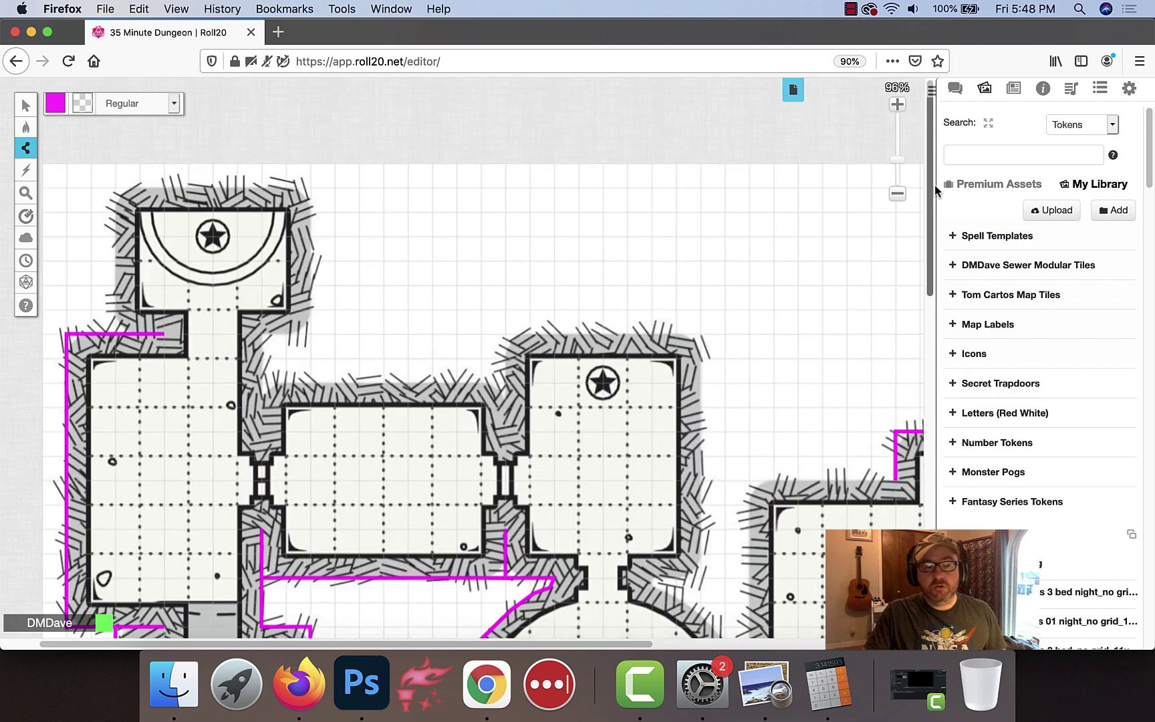
mouse_move(26, 238)
click(115, 194)
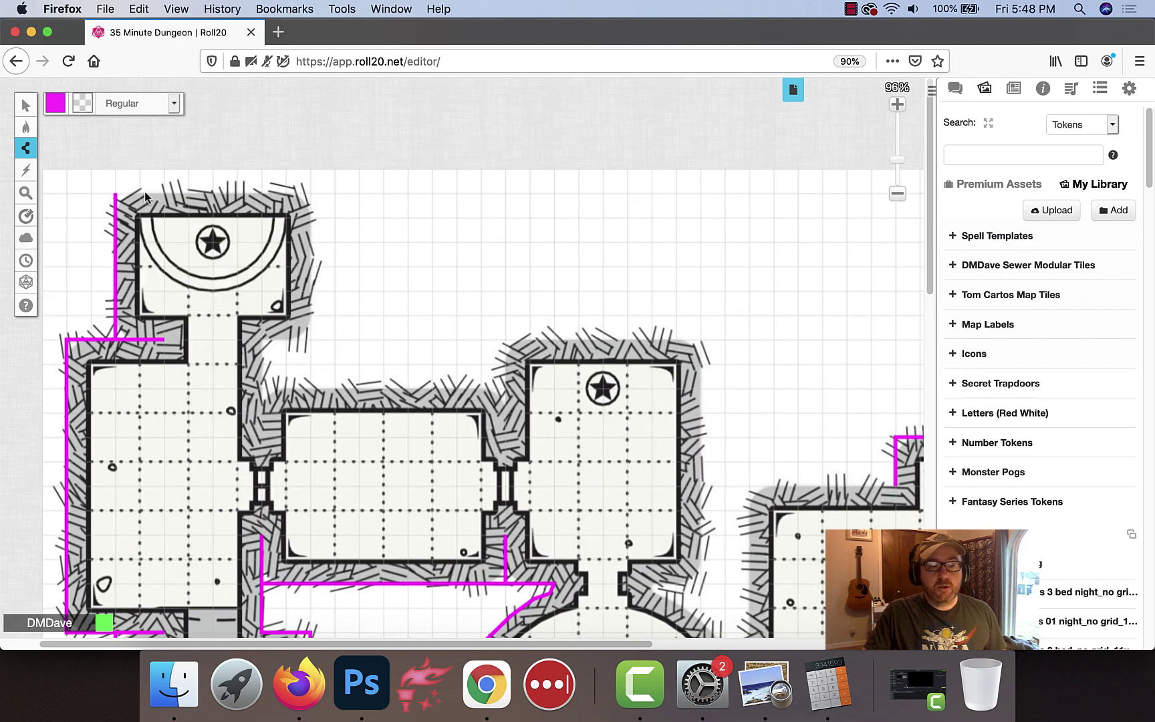
click(310, 196)
click(309, 339)
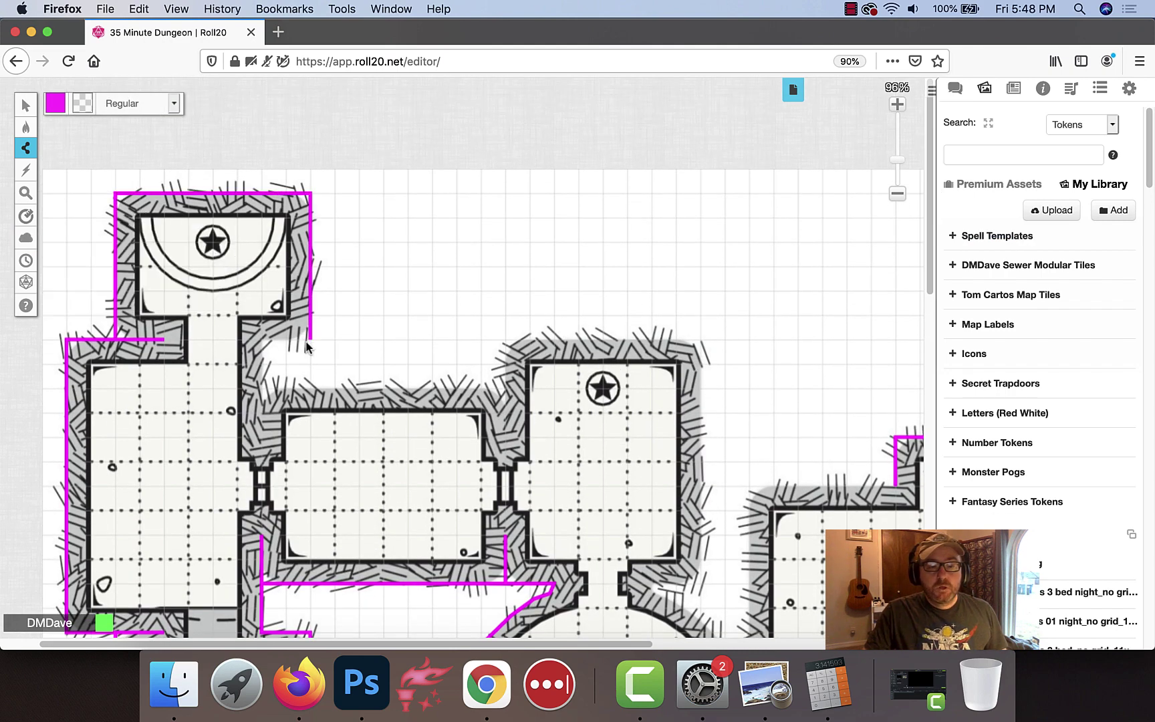
click(263, 340)
click(262, 436)
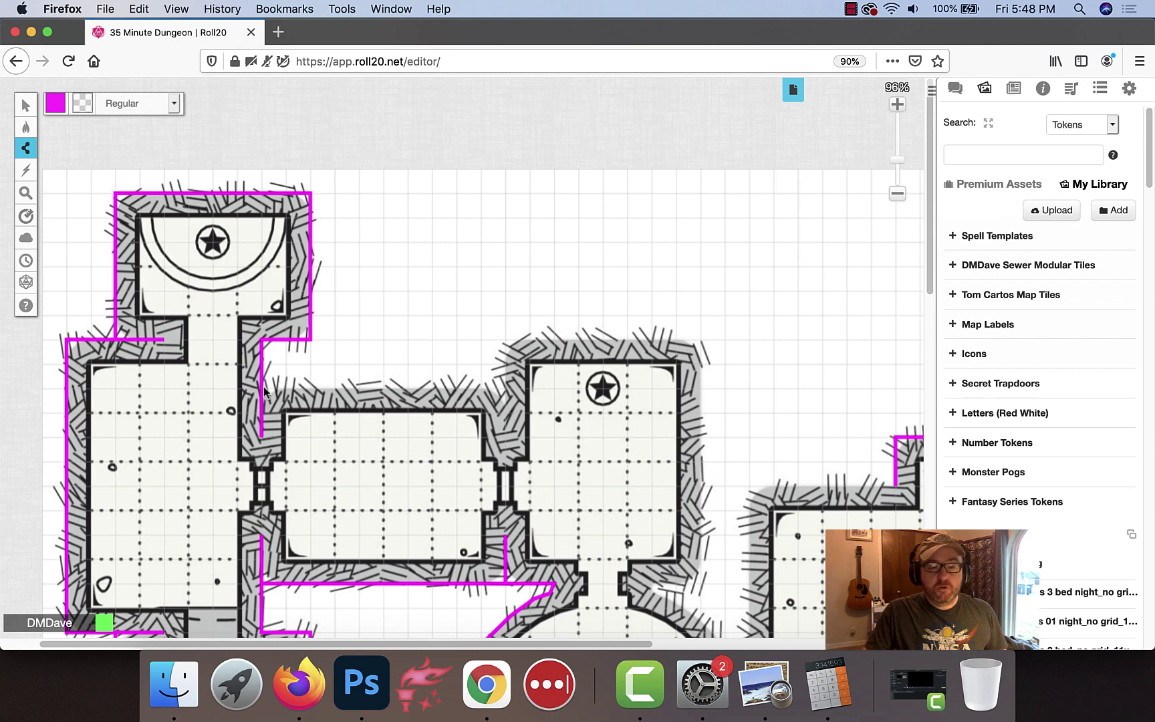
Trace the upper middle room's north wall and the north, east and lower-right walls of the upper star room
click(505, 387)
click(505, 436)
click(701, 345)
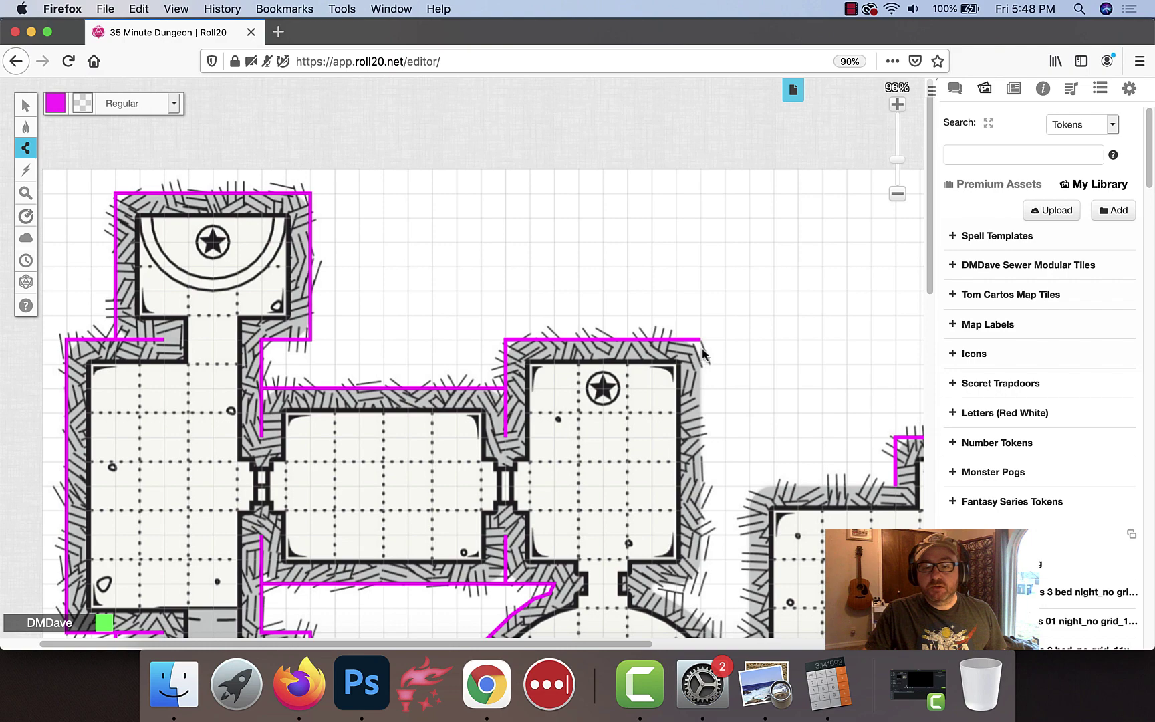
click(700, 583)
click(650, 584)
Trace the round room's northeast curve and the large room's west and north walls, closing the outline at the stair alcove
scroll(929, 214, down, 5)
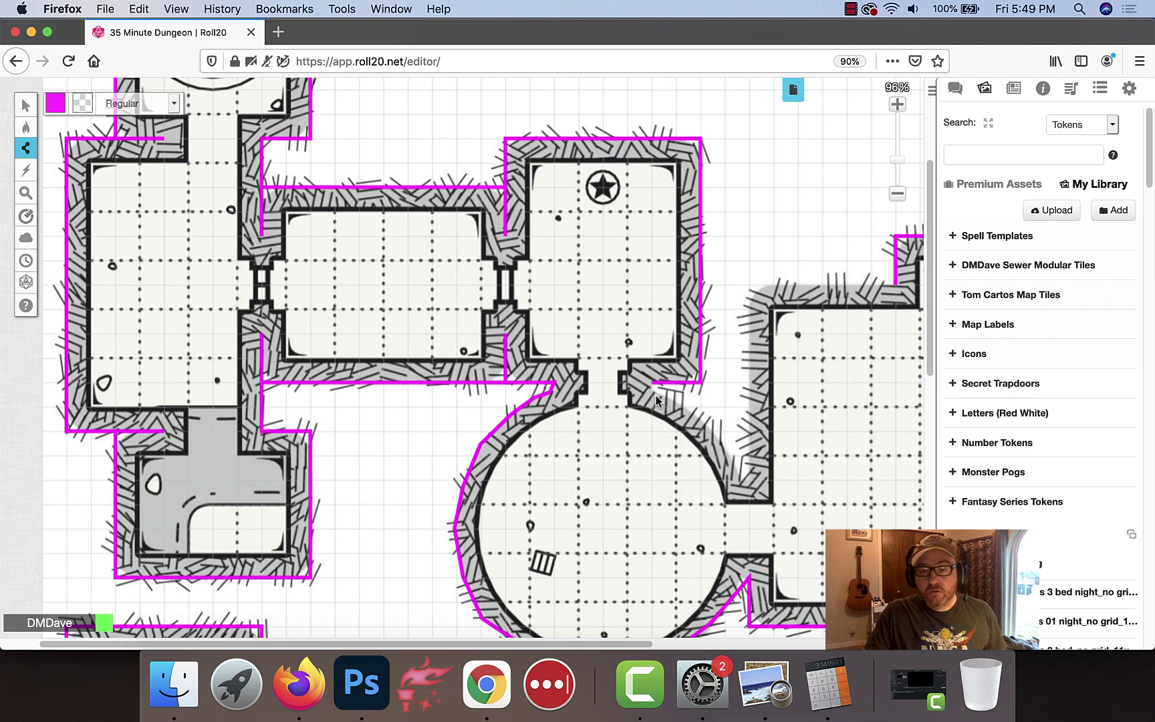
click(680, 407)
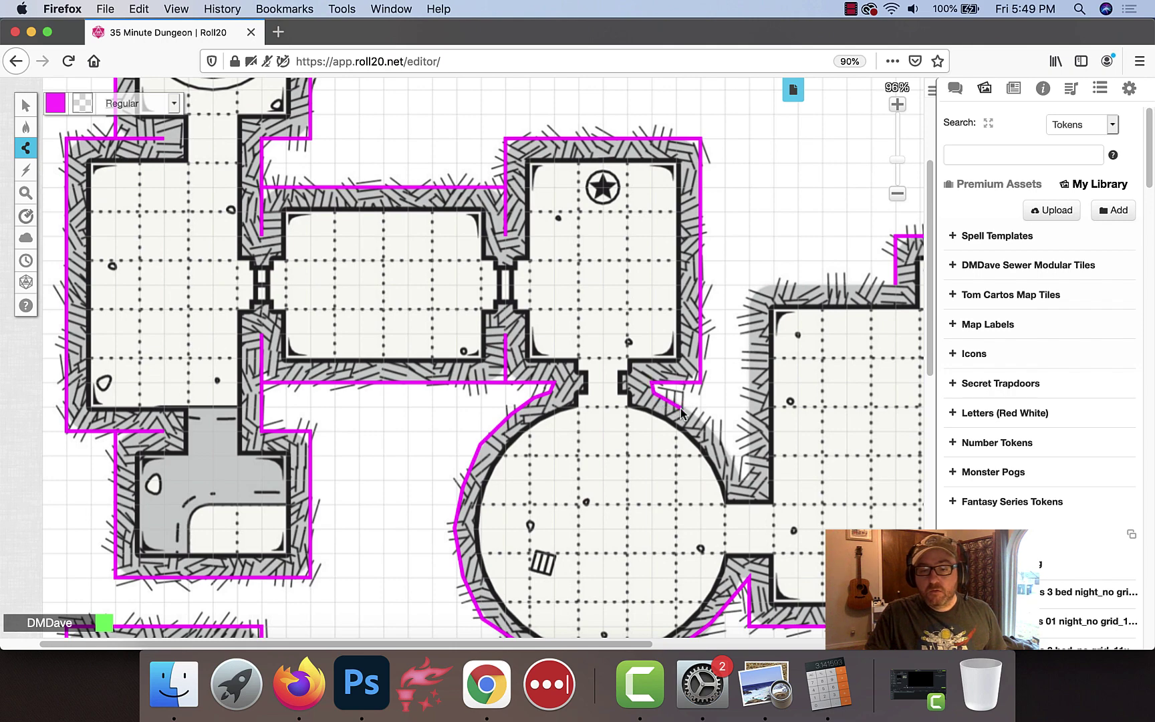
click(710, 433)
click(728, 454)
click(744, 480)
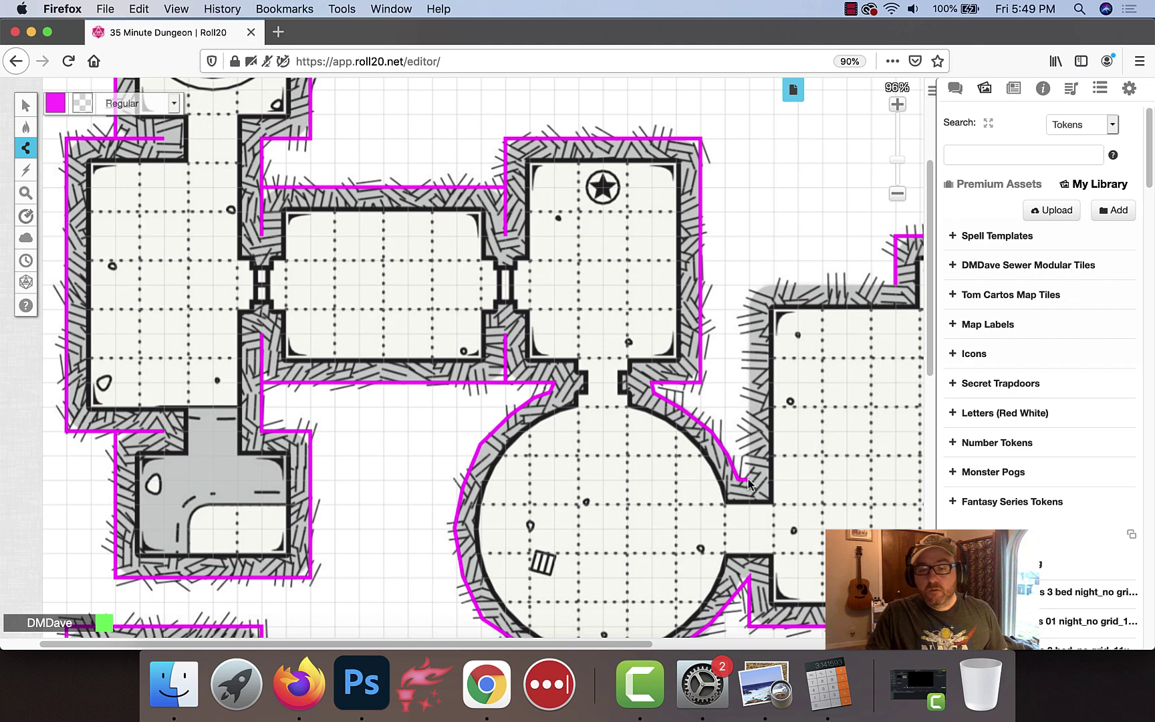
click(749, 288)
double_click(889, 289)
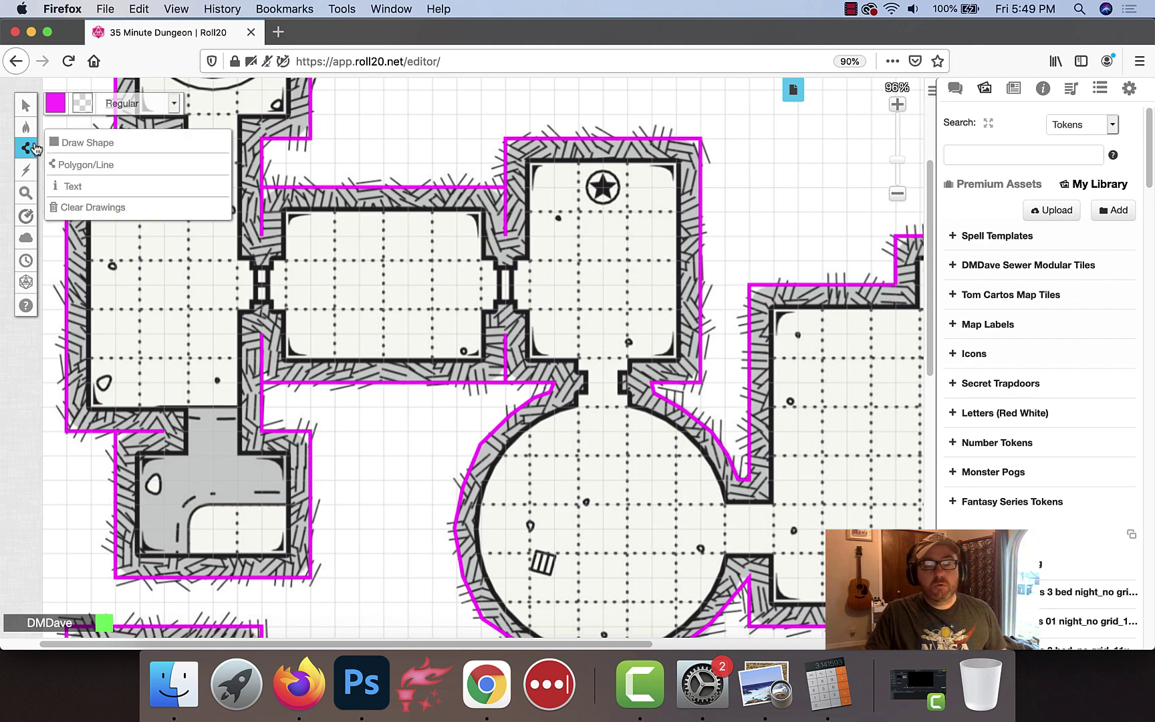
Draw green door lines across the upper middle room's two doors and the lower middle room's west door
click(56, 109)
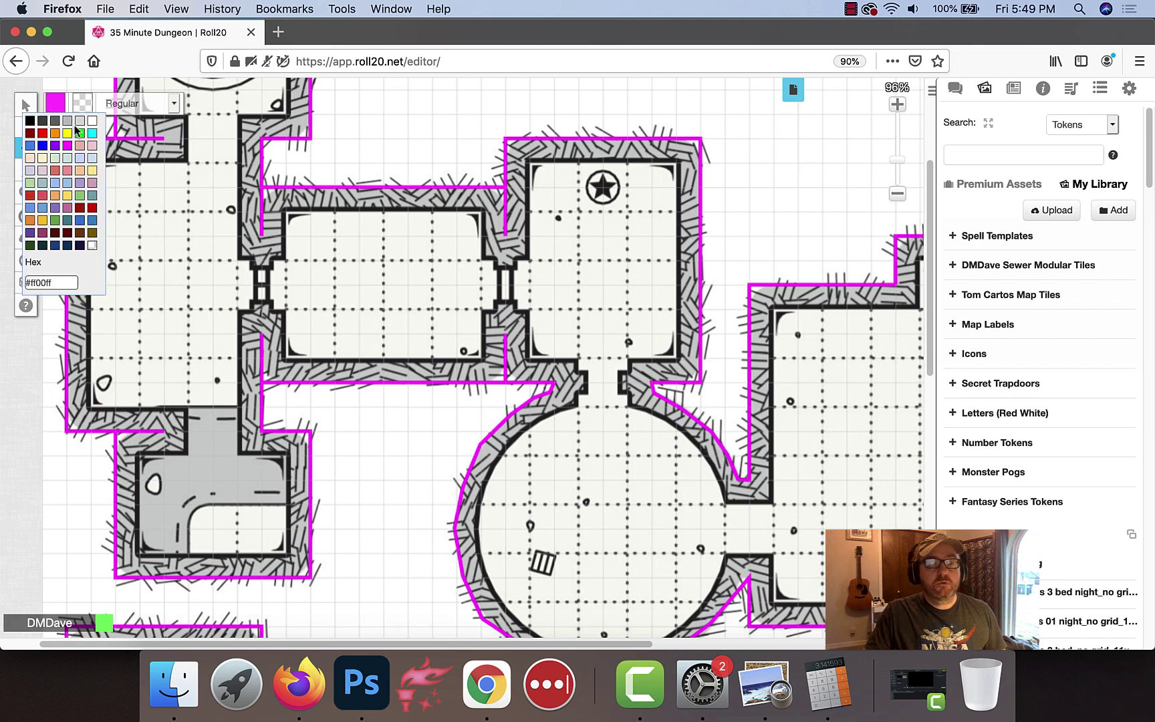
click(79, 134)
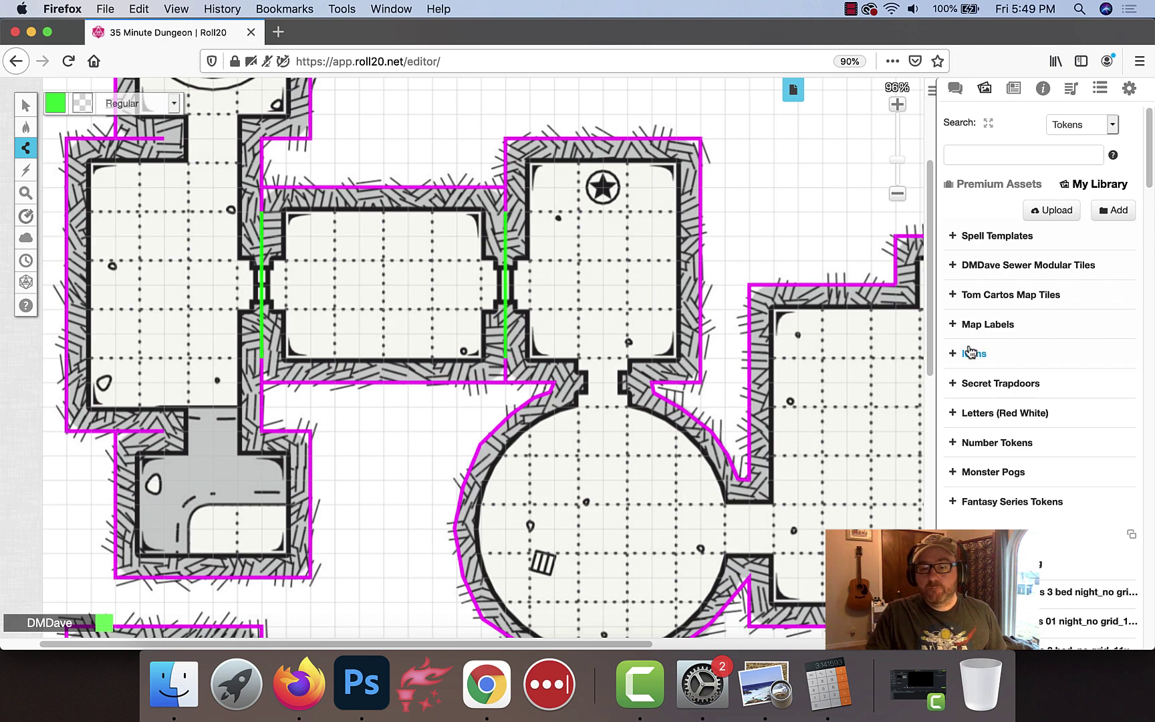
scroll(320, 372, down, 6)
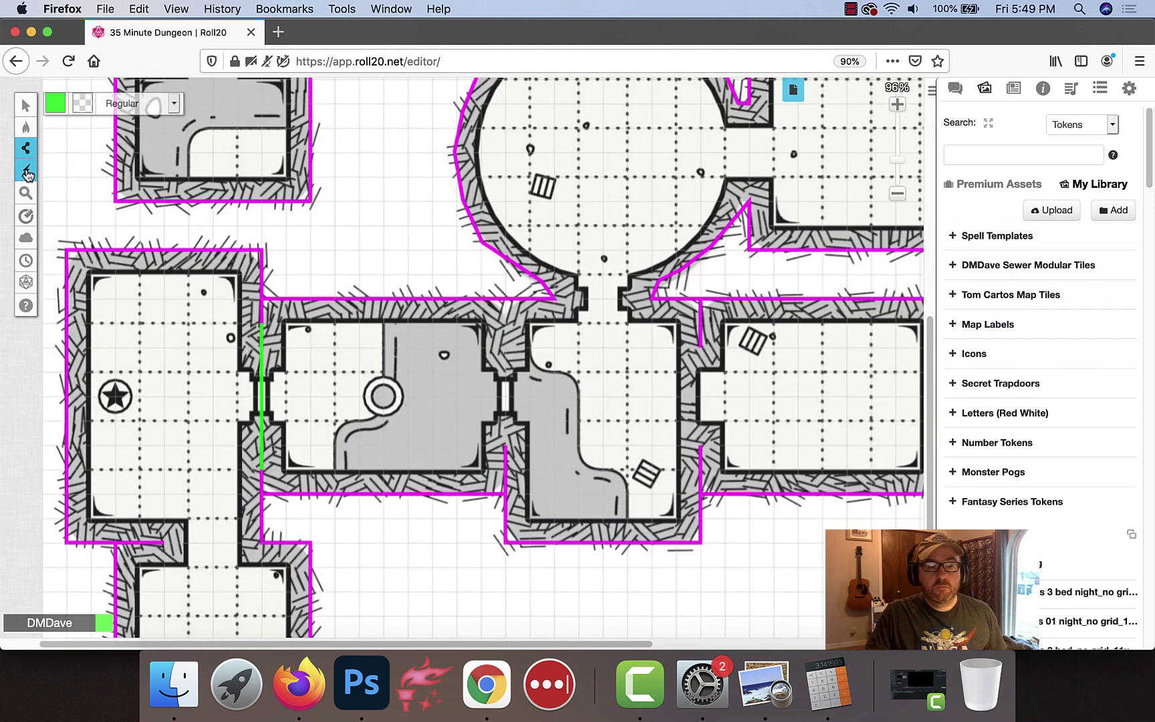
Add the missing magenta wall stub beside the lower middle room's east door, and draw green door lines there and across the easternmost room's opening
click(56, 105)
click(78, 152)
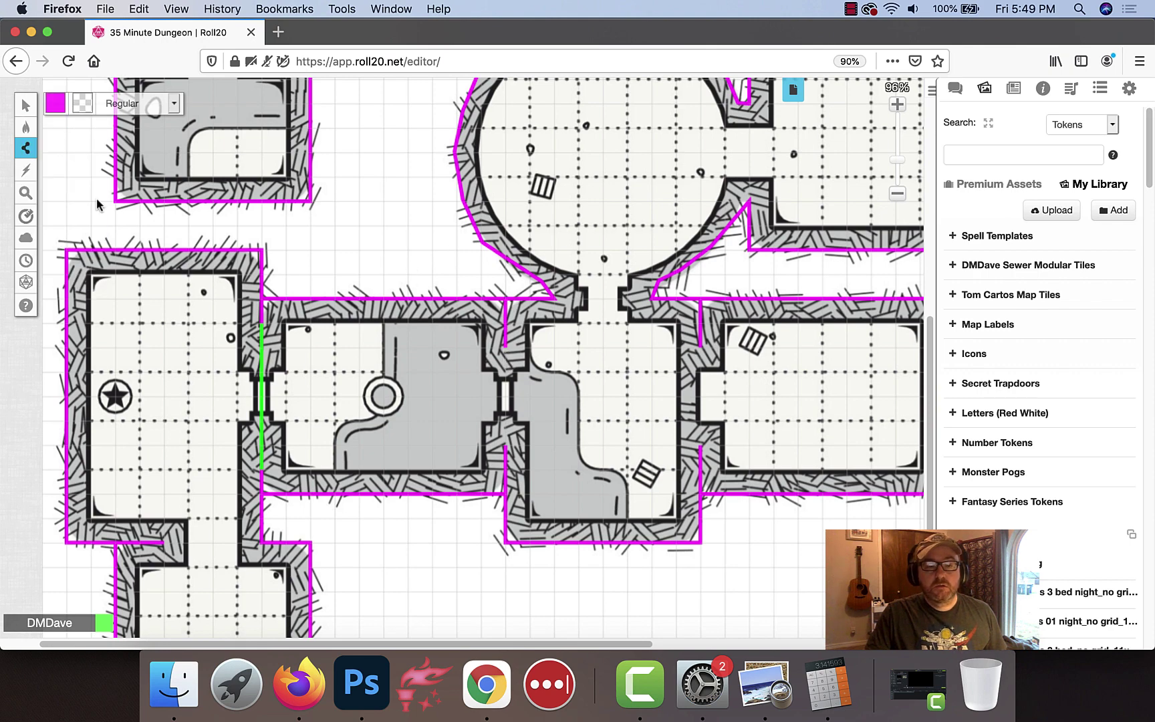
click(53, 105)
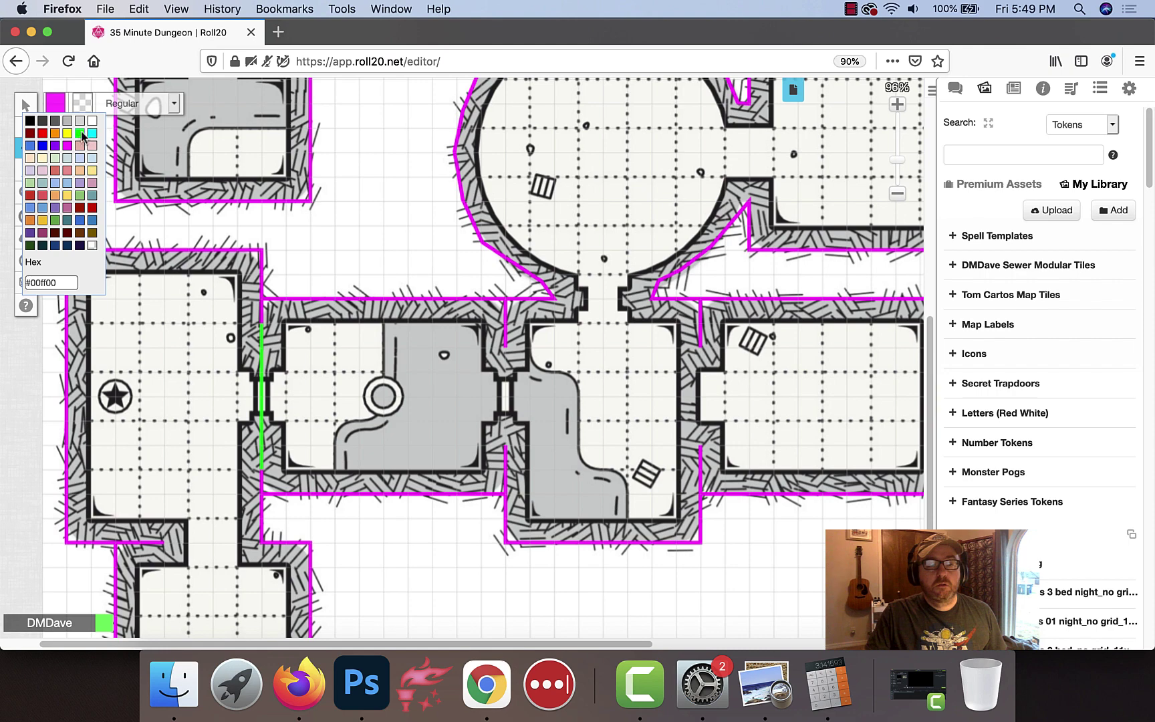
click(80, 134)
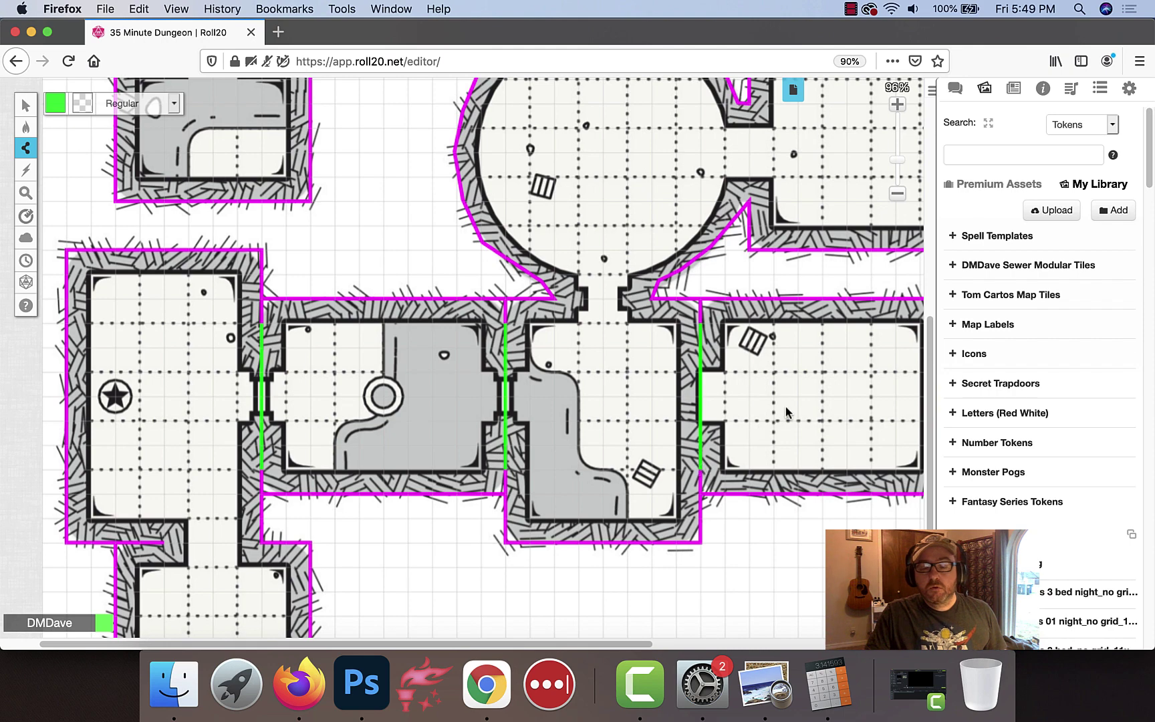
scroll(786, 412, down, 5)
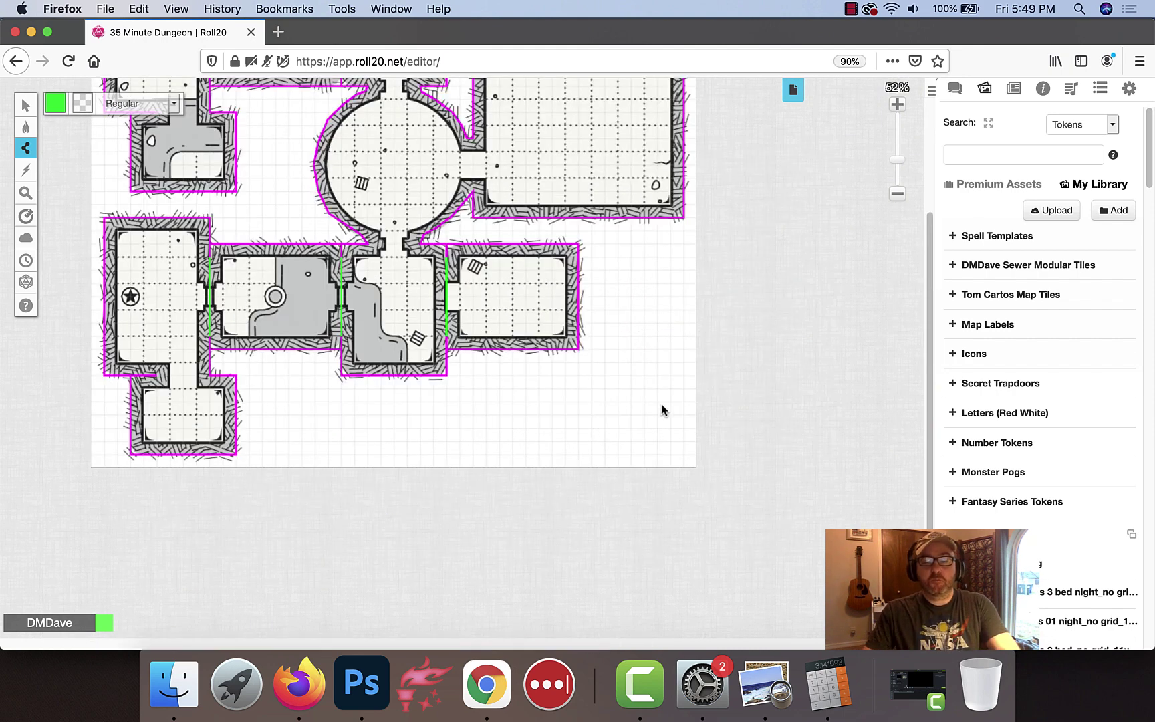
scroll(899, 388, up, 5)
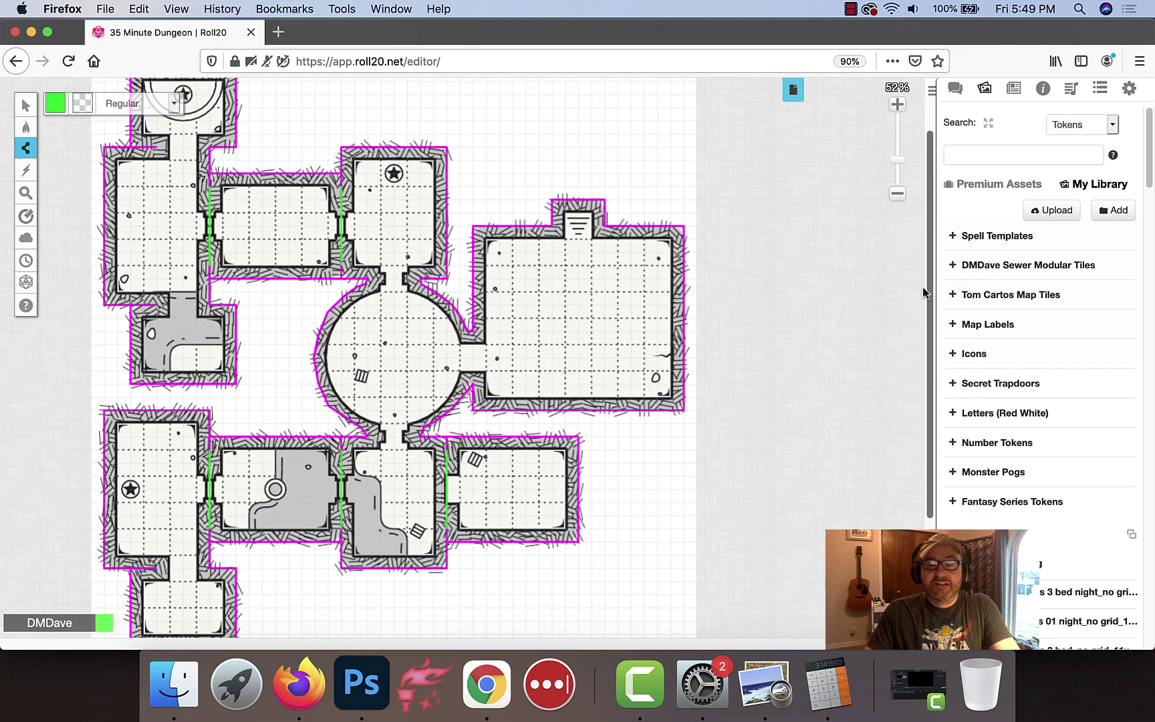
Turn on Dynamic Lighting in the Start page's settings
click(793, 90)
click(260, 145)
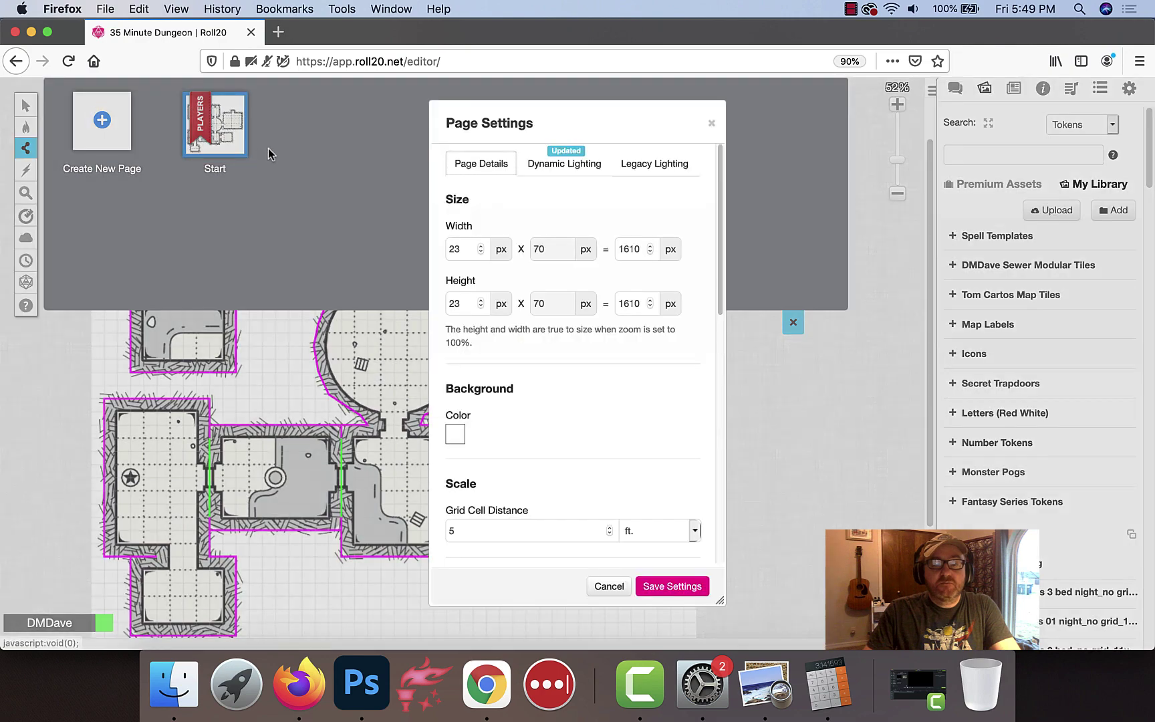
click(564, 164)
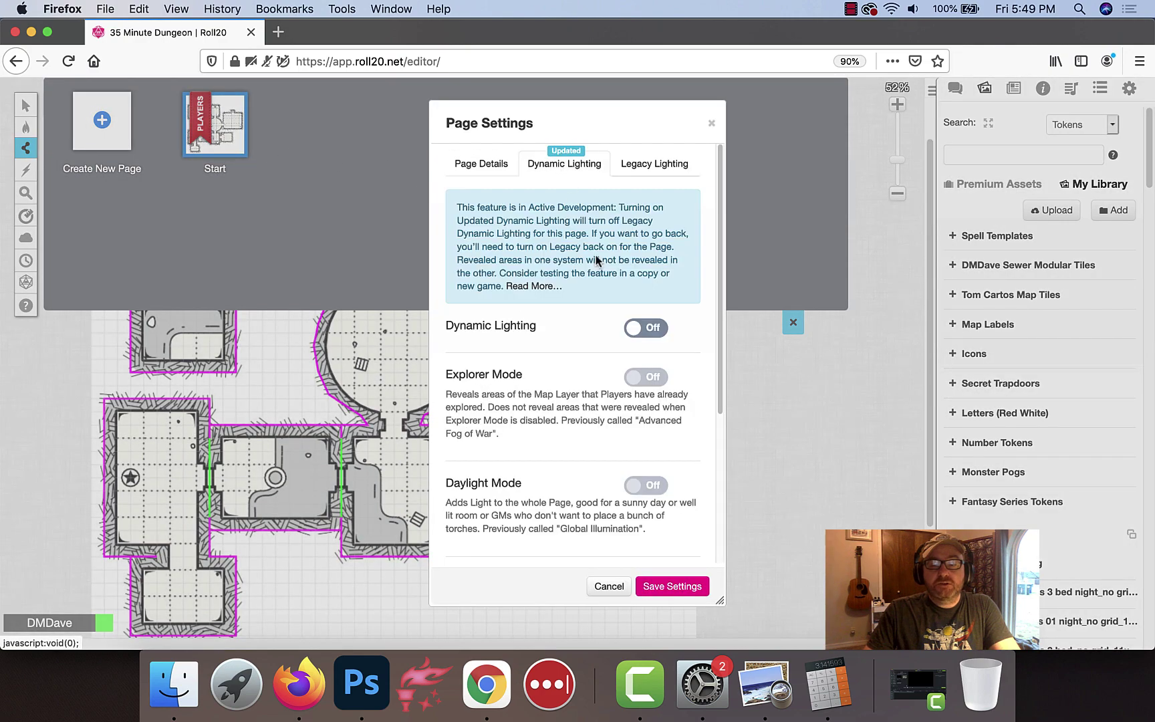
click(650, 329)
Set the page's grid cell width to 70 px and save the page settings
click(461, 163)
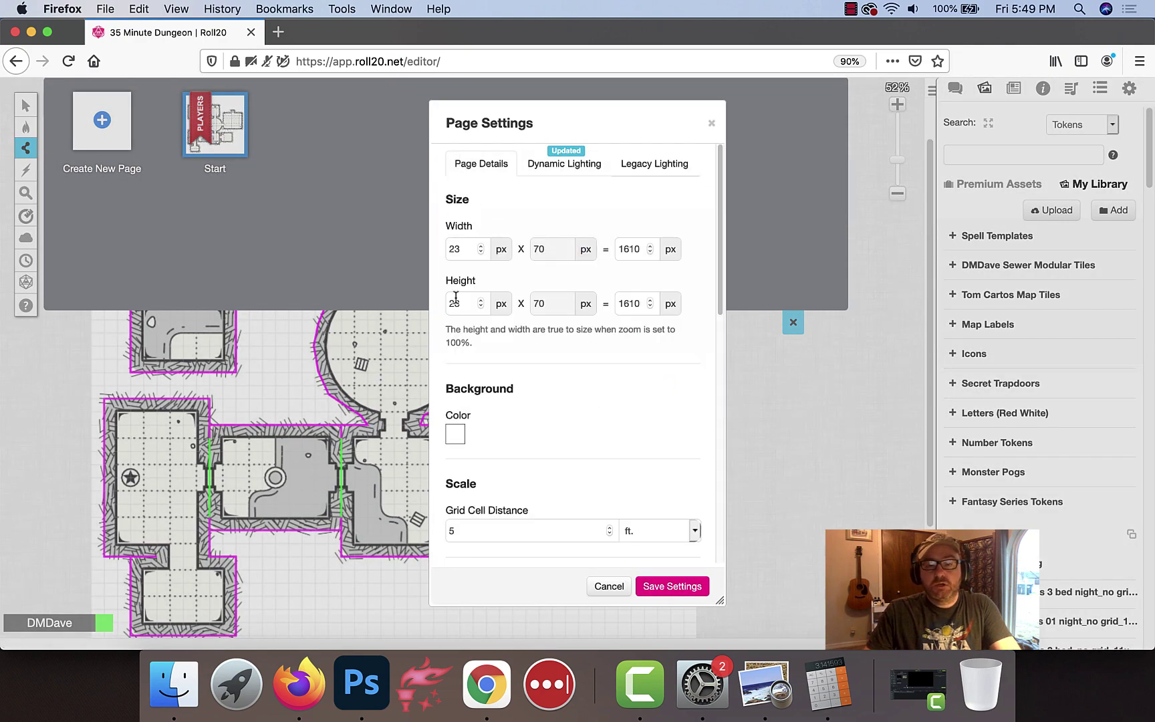
scroll(588, 387, down, 8)
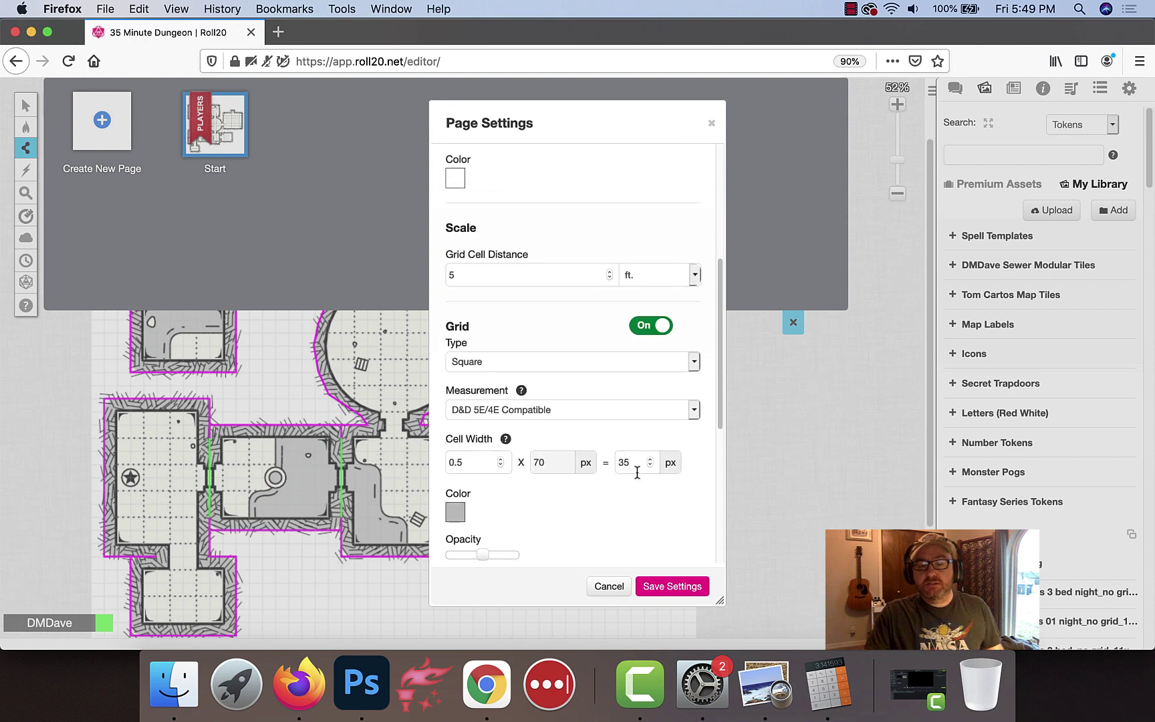
text(70)
click(655, 584)
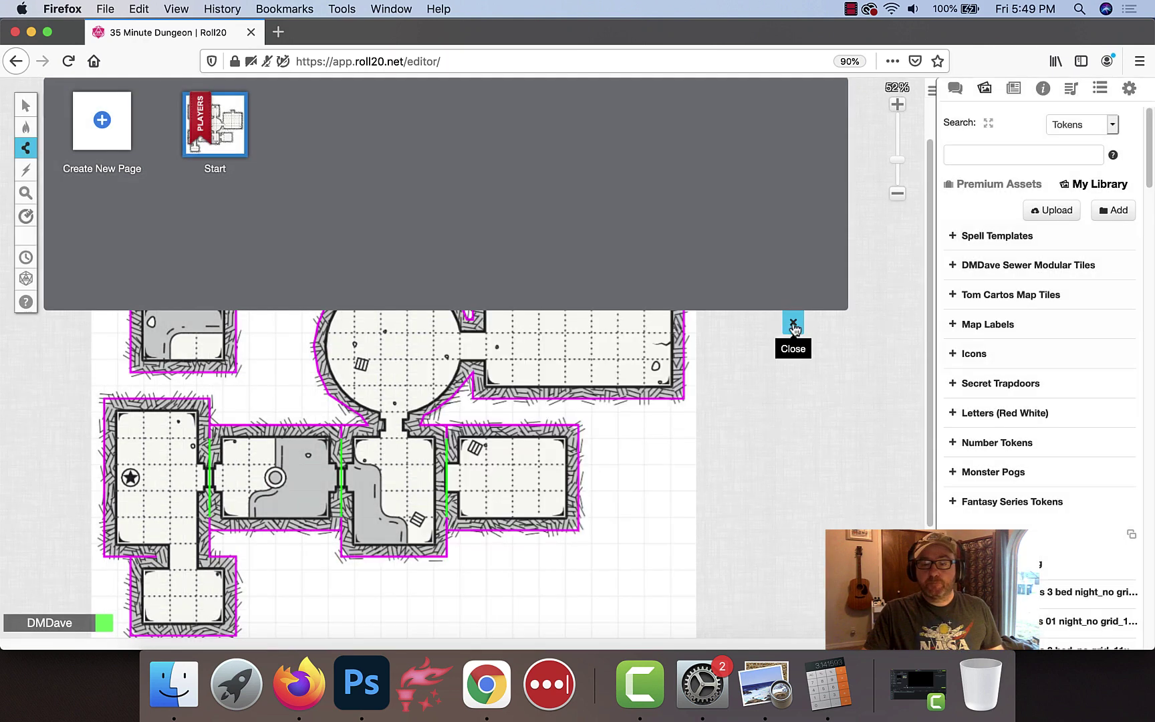
click(793, 322)
Place number token 1 in the middle of the large eastern room and move it to the GM layer
scroll(521, 391, up, 3)
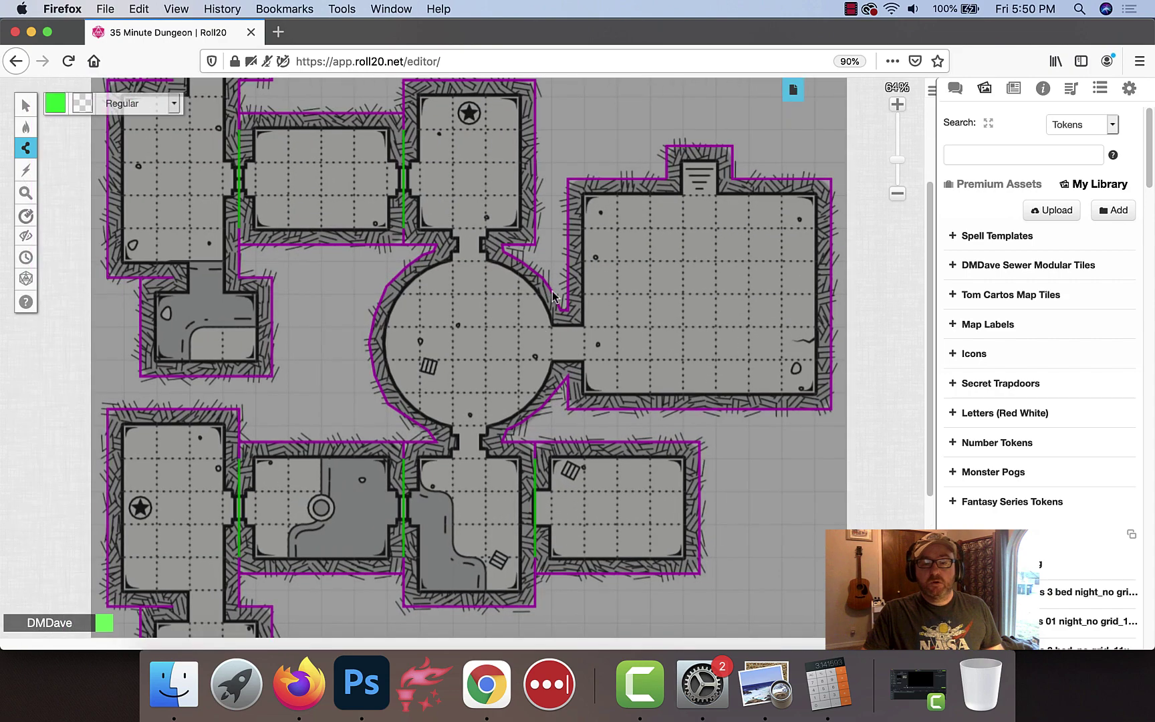
click(54, 97)
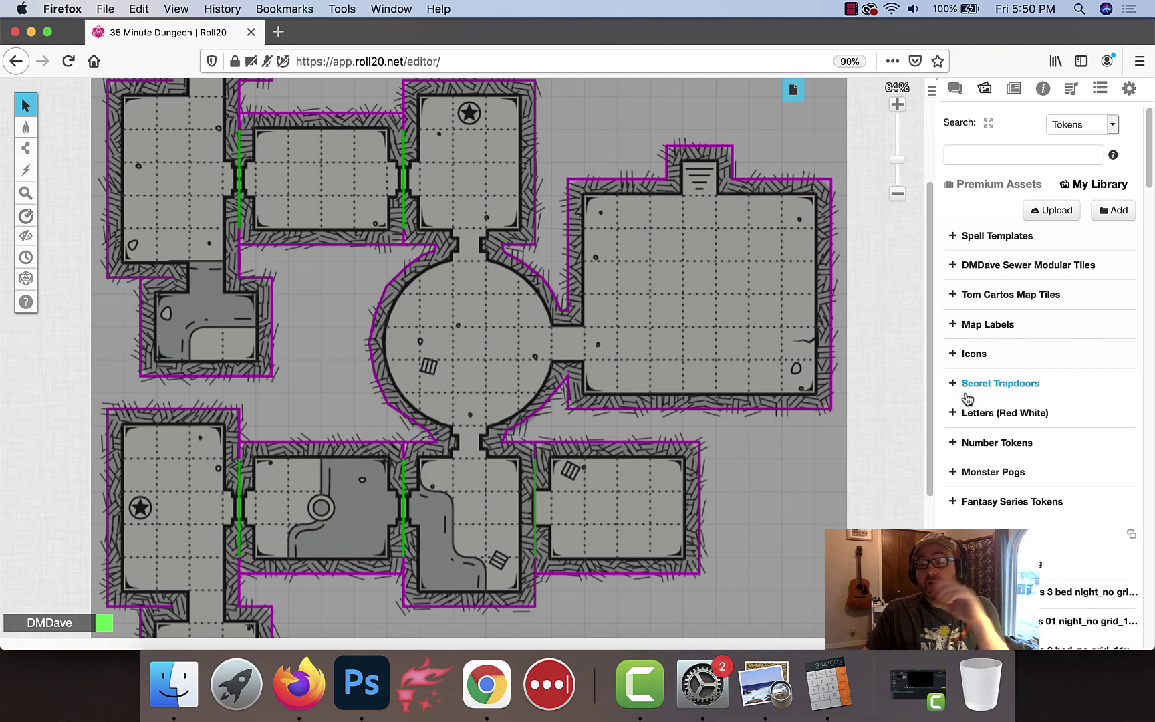
click(956, 446)
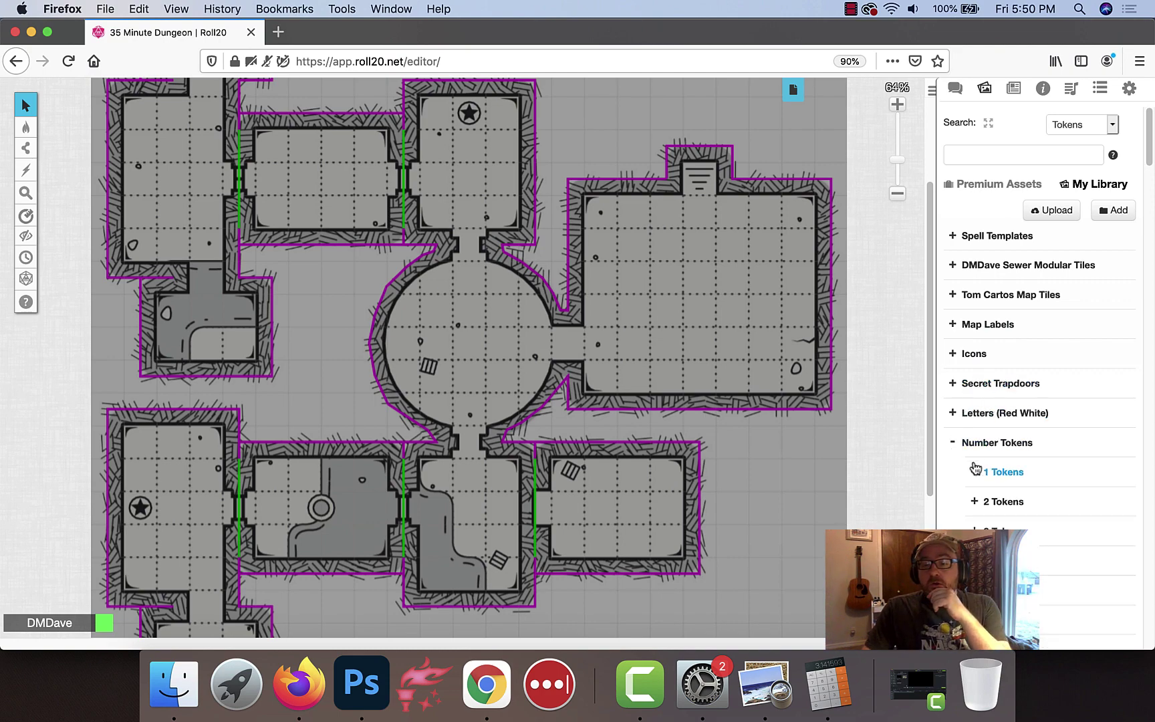
click(975, 468)
drag(997, 500, 697, 274)
right_click(699, 276)
mouse_move(725, 271)
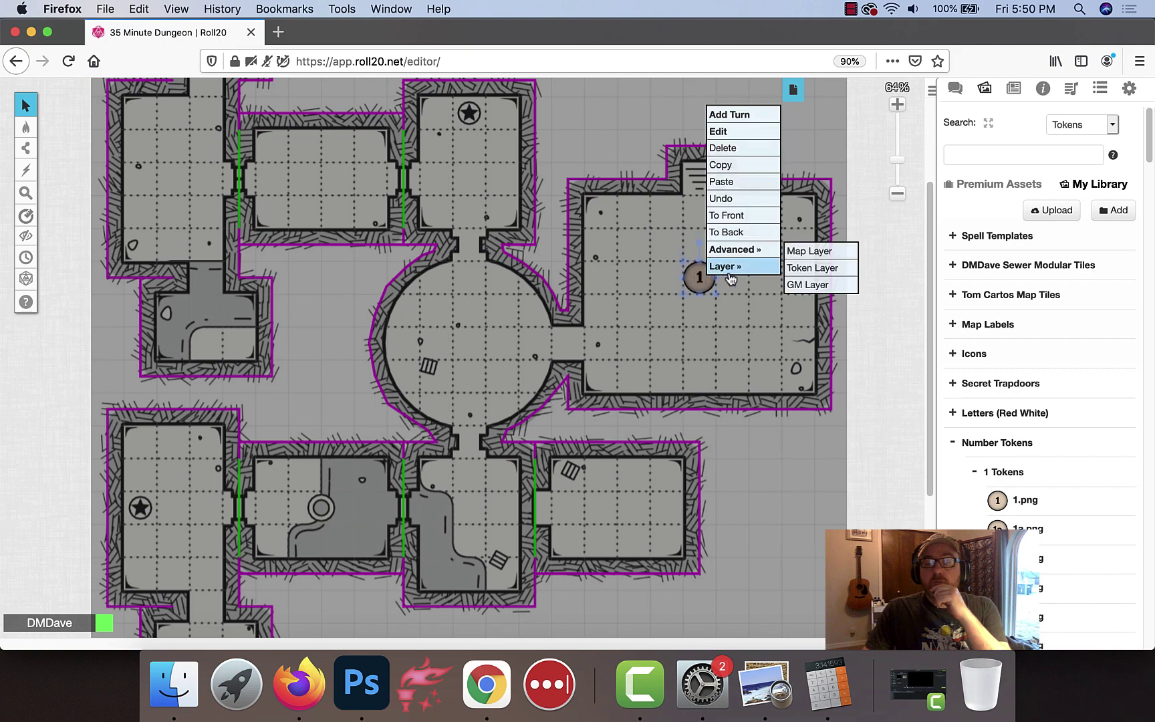
click(805, 283)
Switch to the GM Info Overlay and place number token 2 in the round room and token 3 in the room south of it
mouse_move(30, 128)
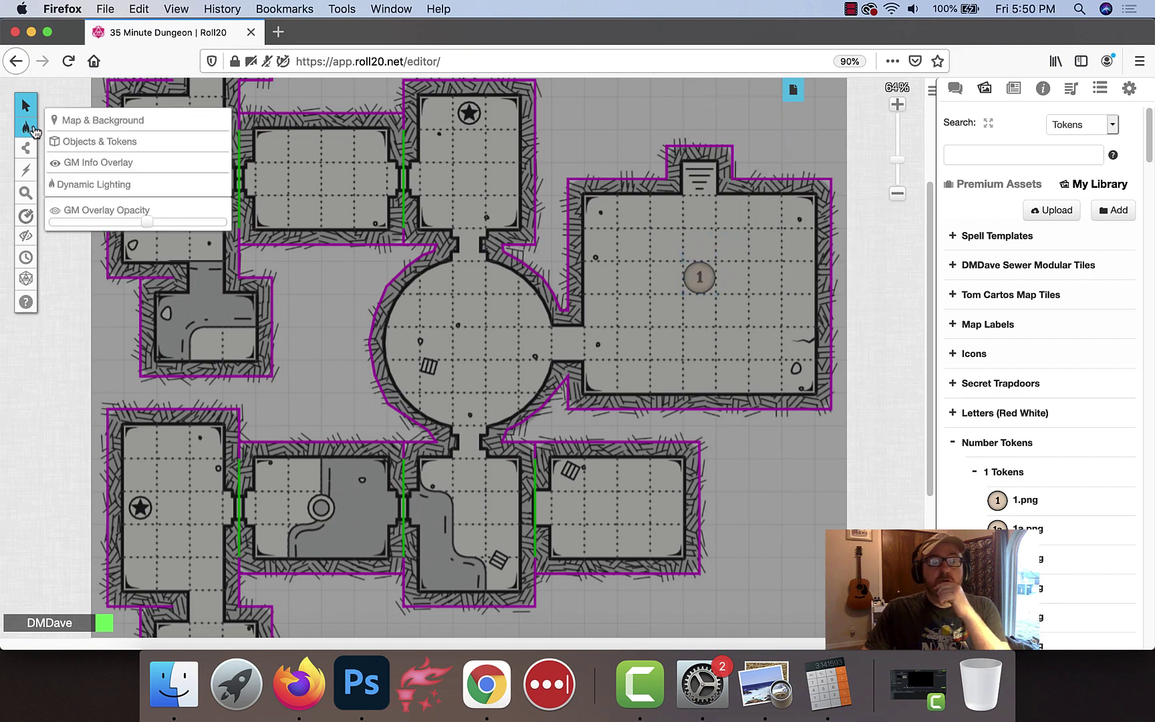
click(60, 162)
drag(1023, 500, 955, 337)
scroll(921, 498, down, 3)
click(973, 322)
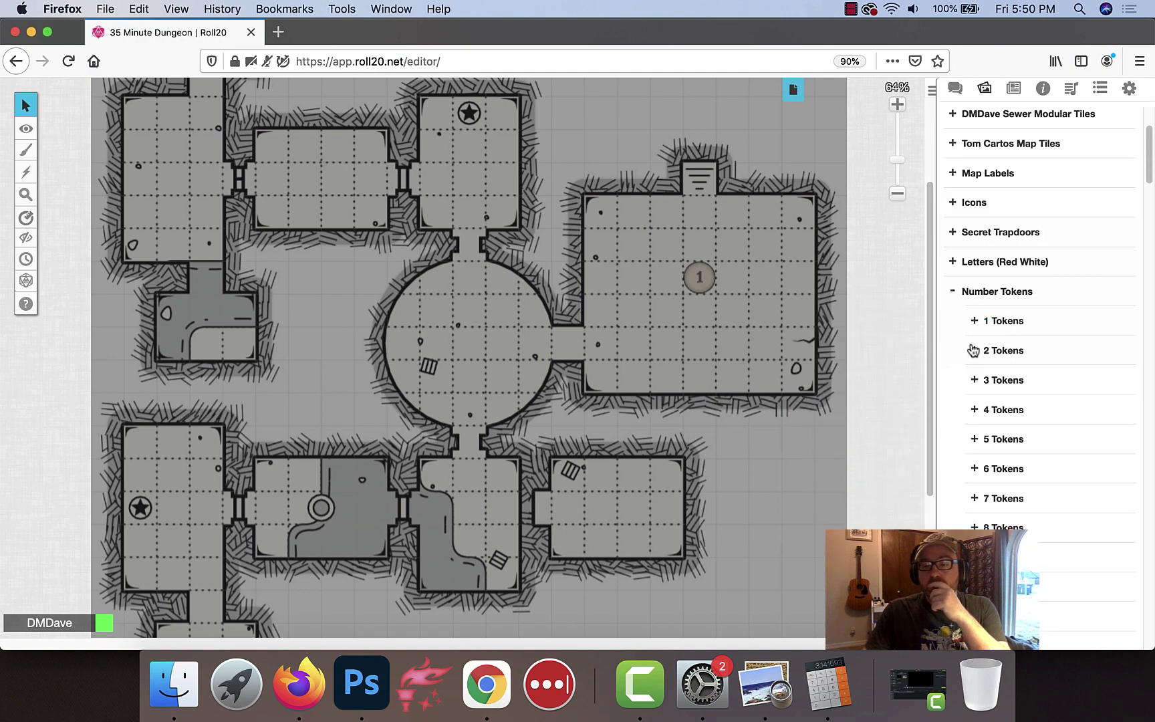
click(969, 348)
drag(1020, 379, 468, 343)
drag(1020, 407, 468, 508)
Place number token 4 in the lower easternmost room
click(975, 554)
scroll(1029, 468, down, 3)
drag(1017, 462, 1016, 474)
scroll(1016, 474, down, 5)
click(975, 441)
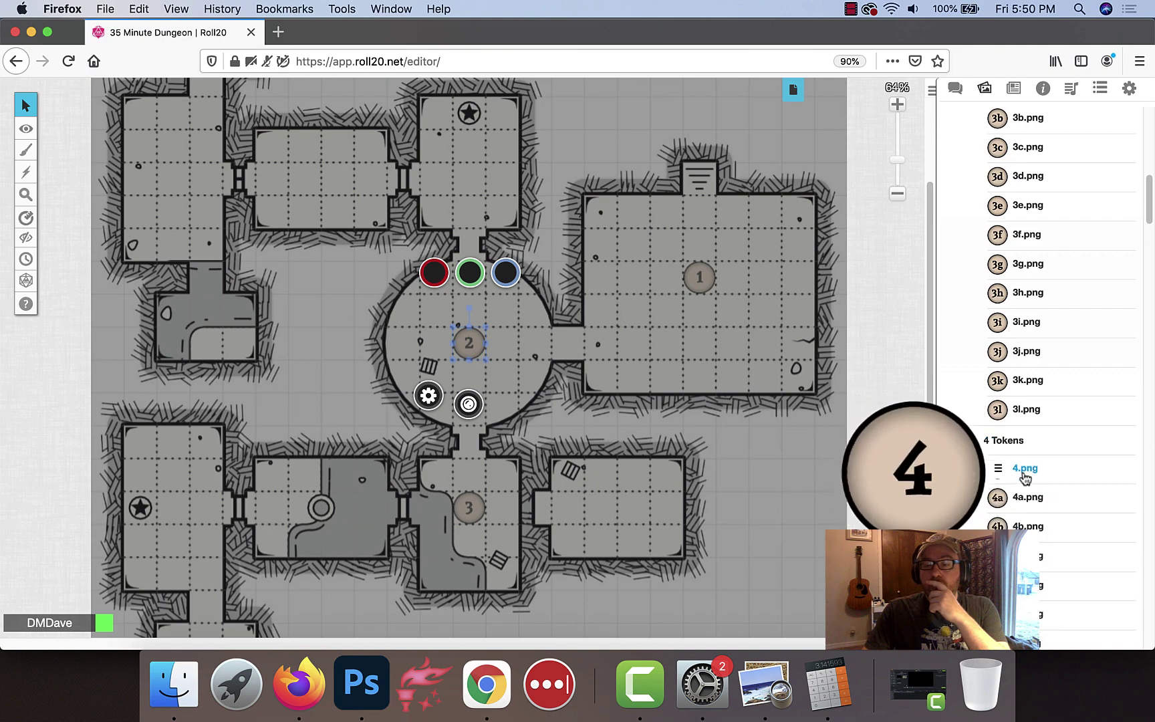
drag(1020, 468, 633, 508)
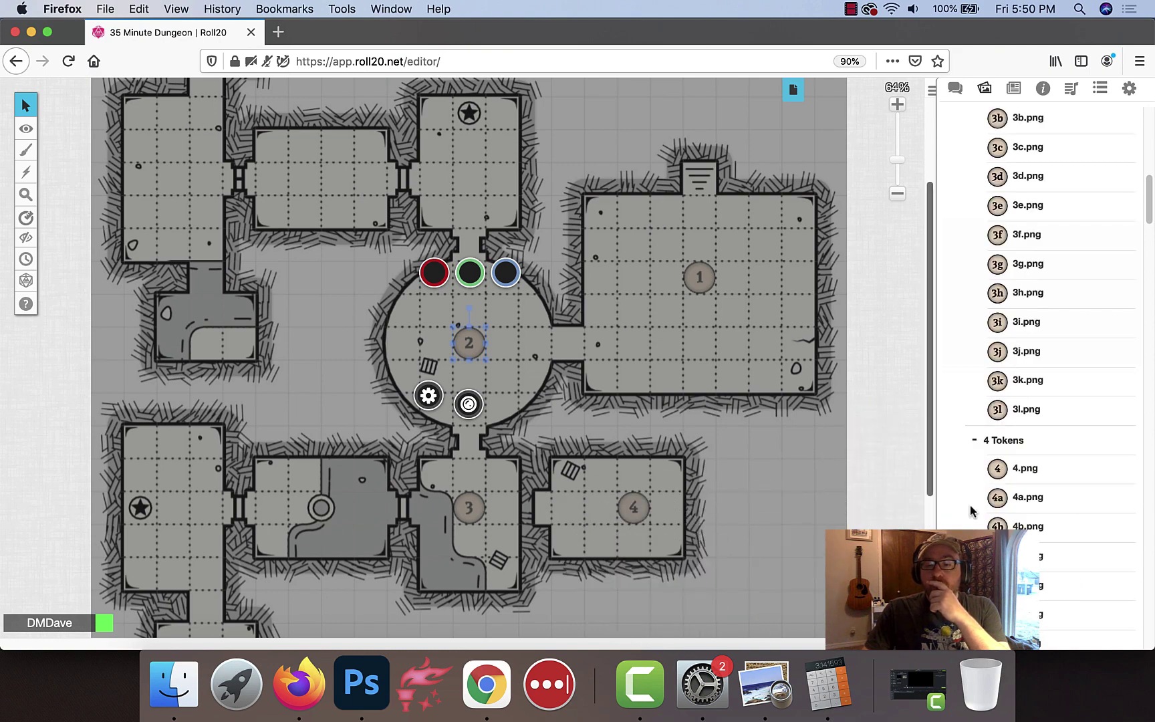
Place number token 5 in the western half of the lower middle room
scroll(1003, 482, down, 6)
click(974, 361)
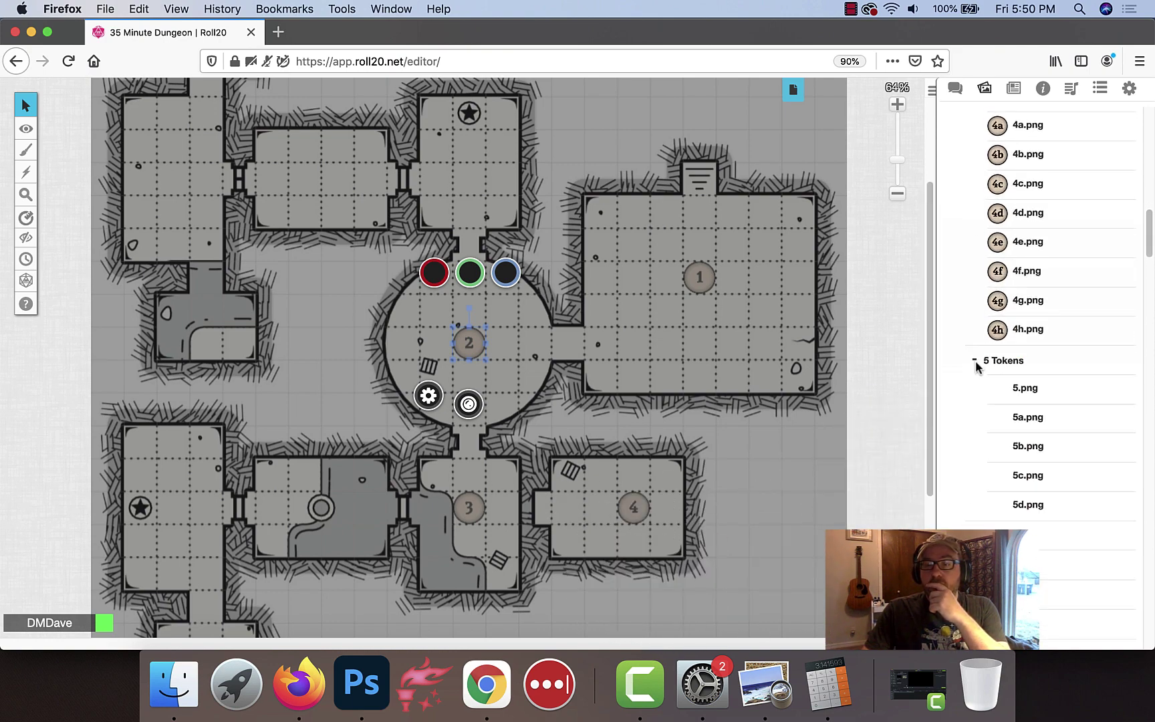
drag(1009, 390, 304, 506)
scroll(230, 245, down, 1)
scroll(230, 245, down, 3)
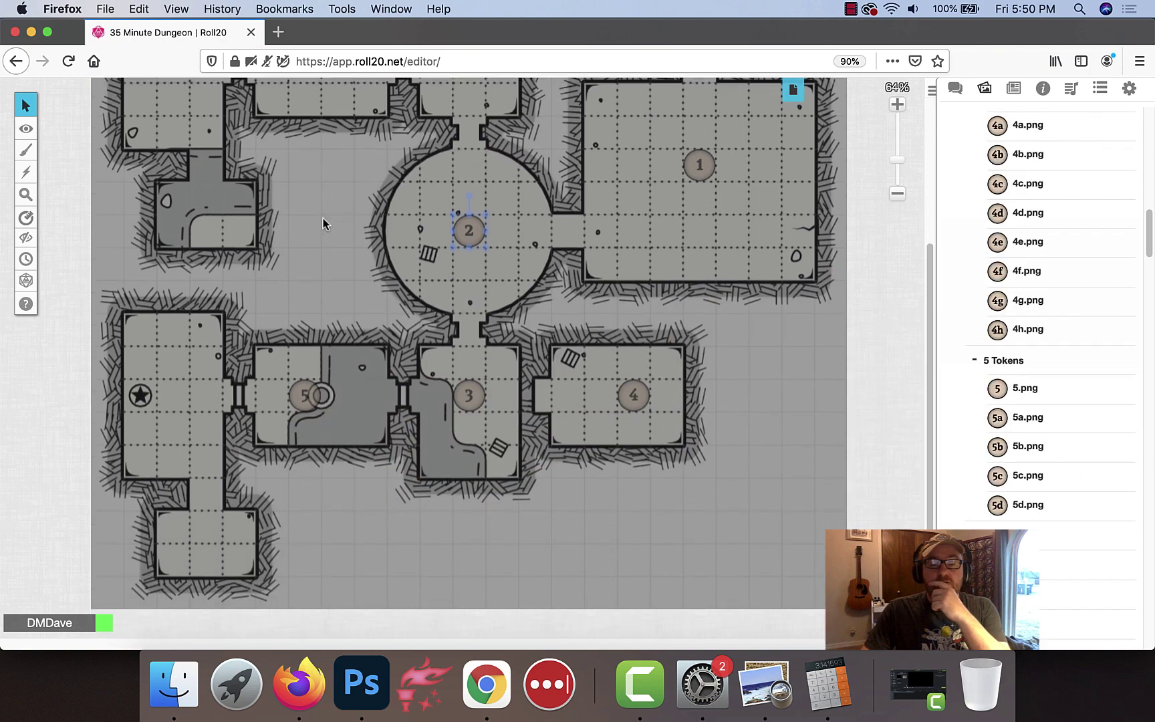
Place number token 6 in the lower western star room and token 7 in the small room south of it
click(971, 362)
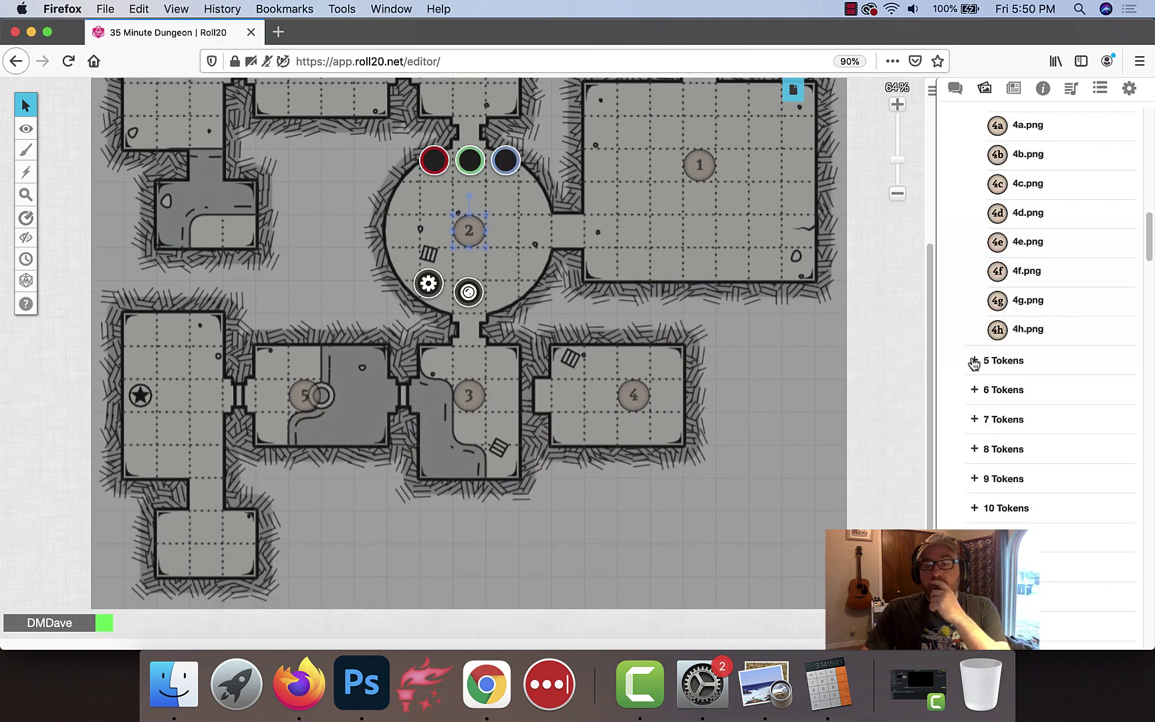
click(974, 397)
drag(1007, 420, 177, 401)
click(399, 482)
click(974, 387)
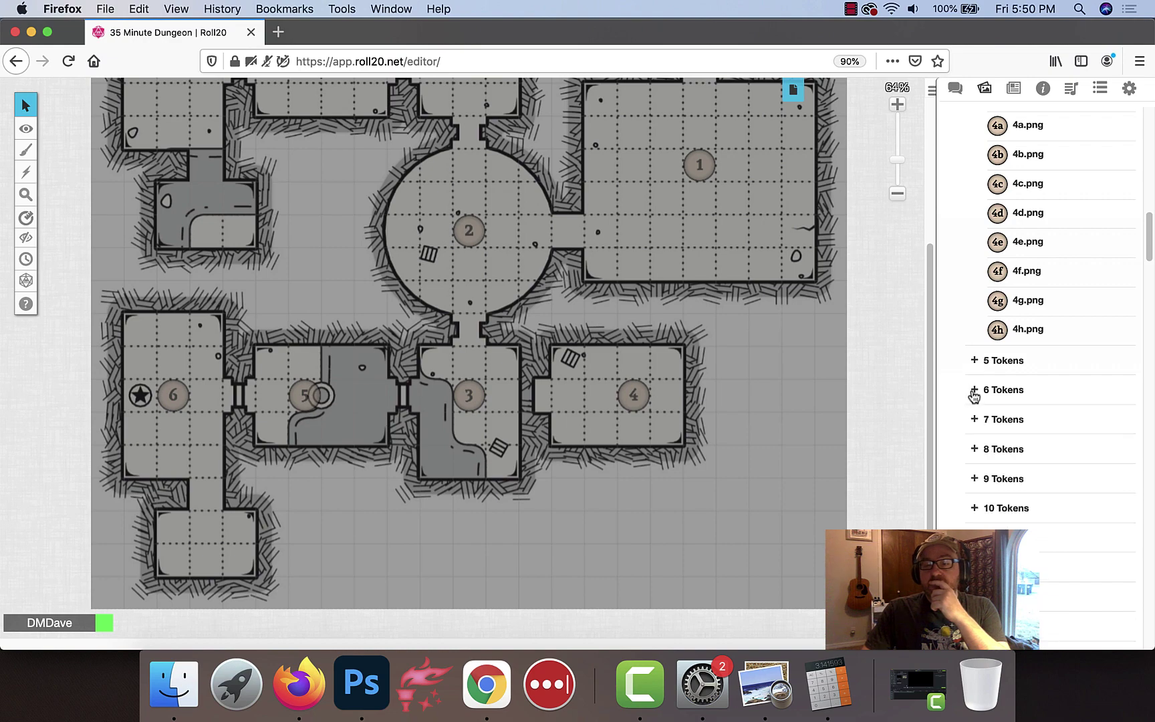
click(975, 419)
drag(998, 446, 204, 527)
Place number token 8 in the upper star room north of the round room
scroll(313, 247, up, 5)
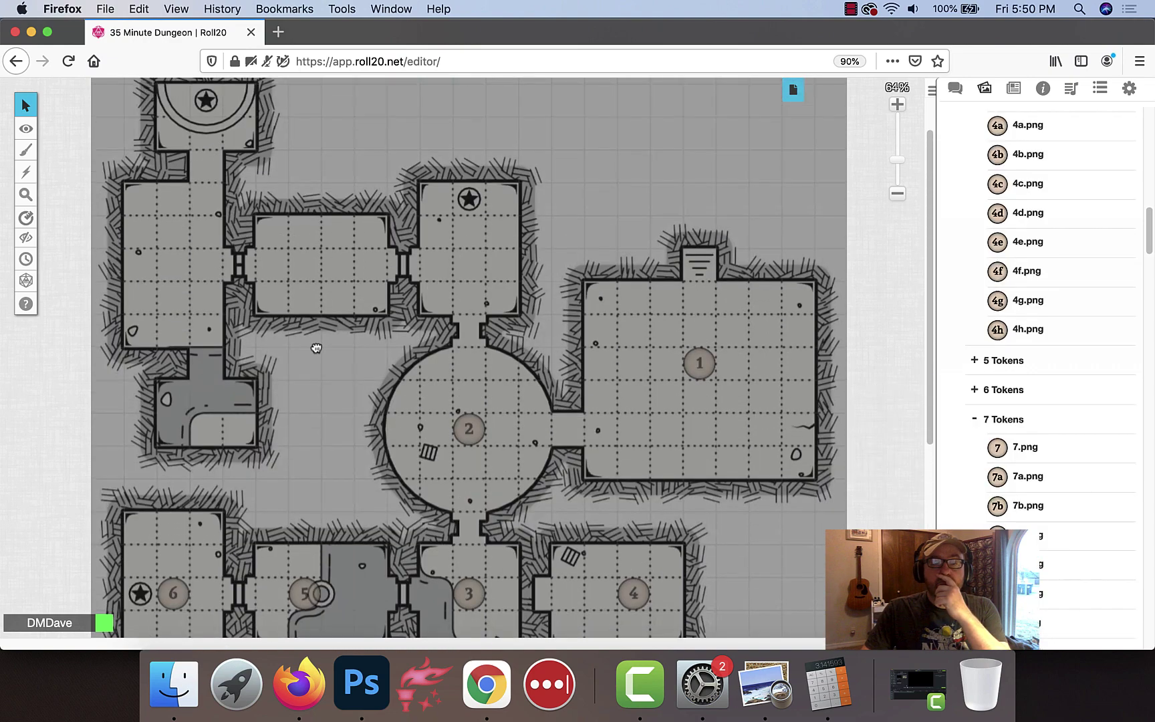
click(972, 422)
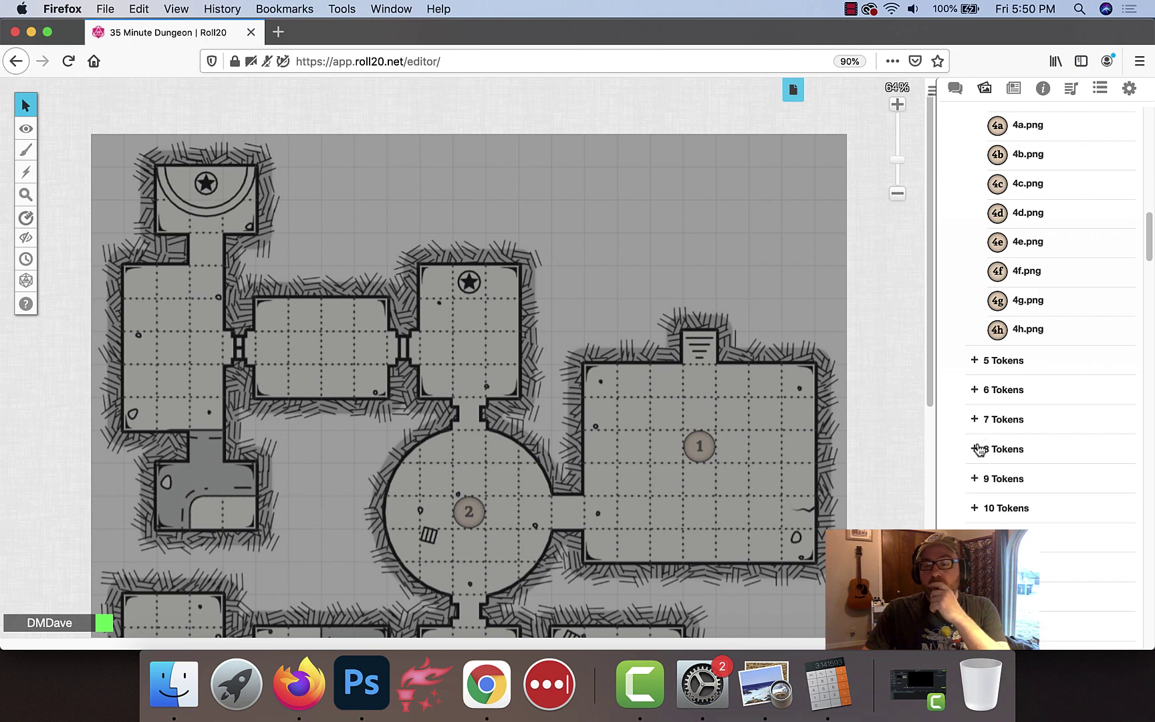
click(975, 449)
drag(998, 476, 472, 347)
click(976, 450)
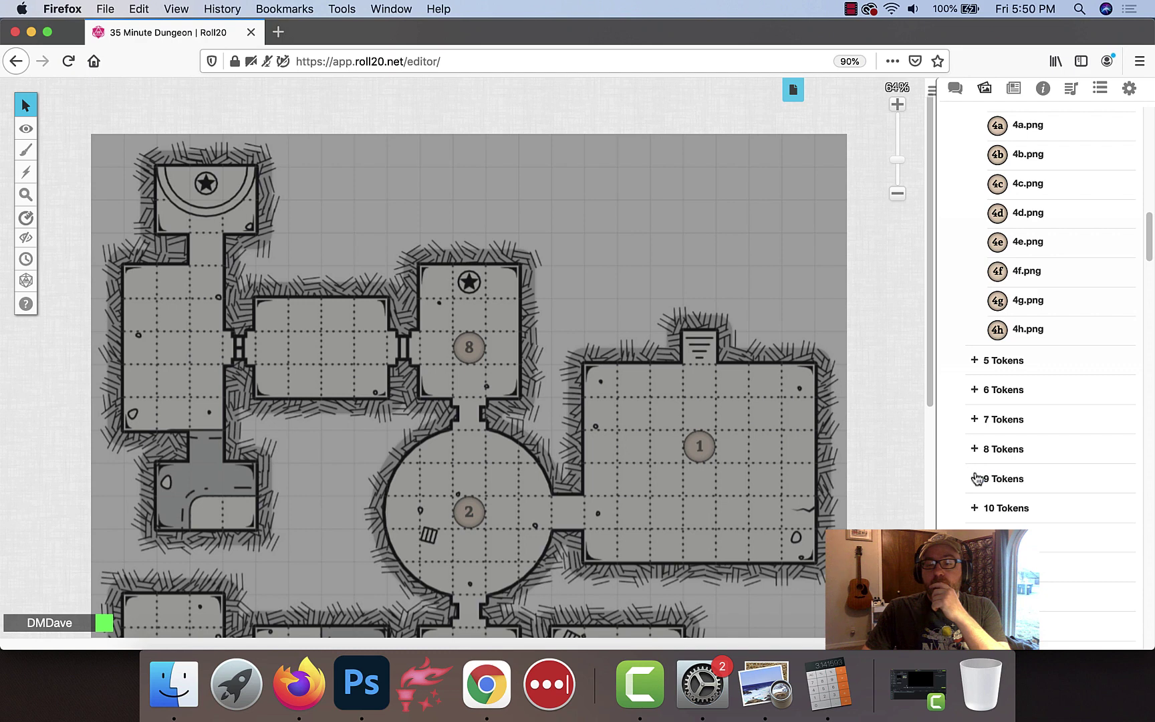
Place number token 9 in the upper middle room and token 10 in the upper western room
click(976, 479)
drag(997, 506, 340, 348)
click(975, 478)
click(987, 510)
drag(997, 537, 185, 346)
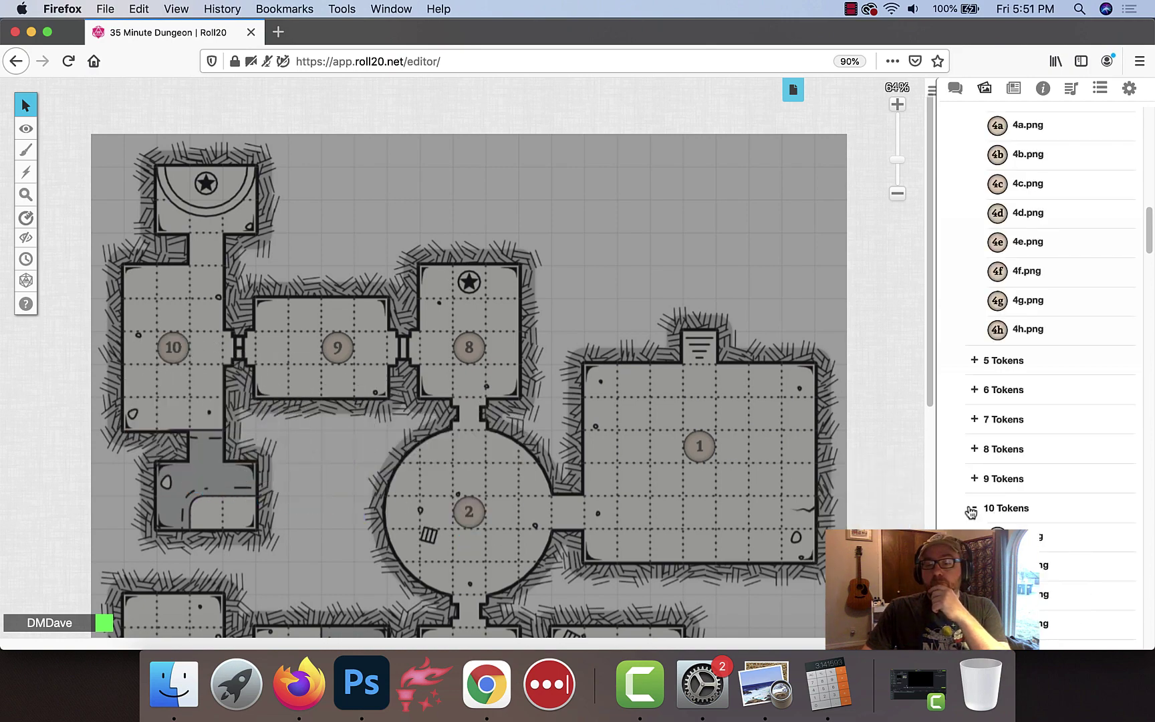
Place number token 11 in the grey-floored side room and token 12 in the northwest semicircle chamber
scroll(972, 511, down, 3)
click(974, 444)
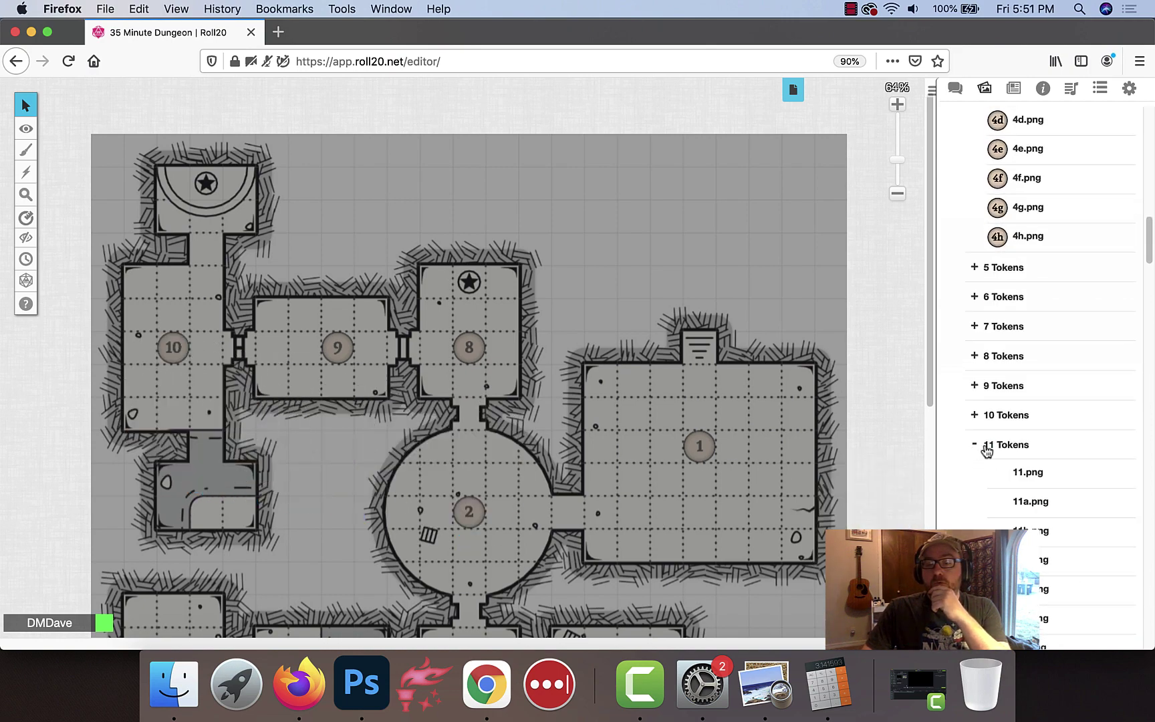
drag(1017, 472, 206, 478)
click(974, 445)
click(974, 474)
drag(1016, 502, 214, 219)
Switch to the Objects & Tokens layer and search the D&D 5th Edition compendium for "kobold"
mouse_move(30, 128)
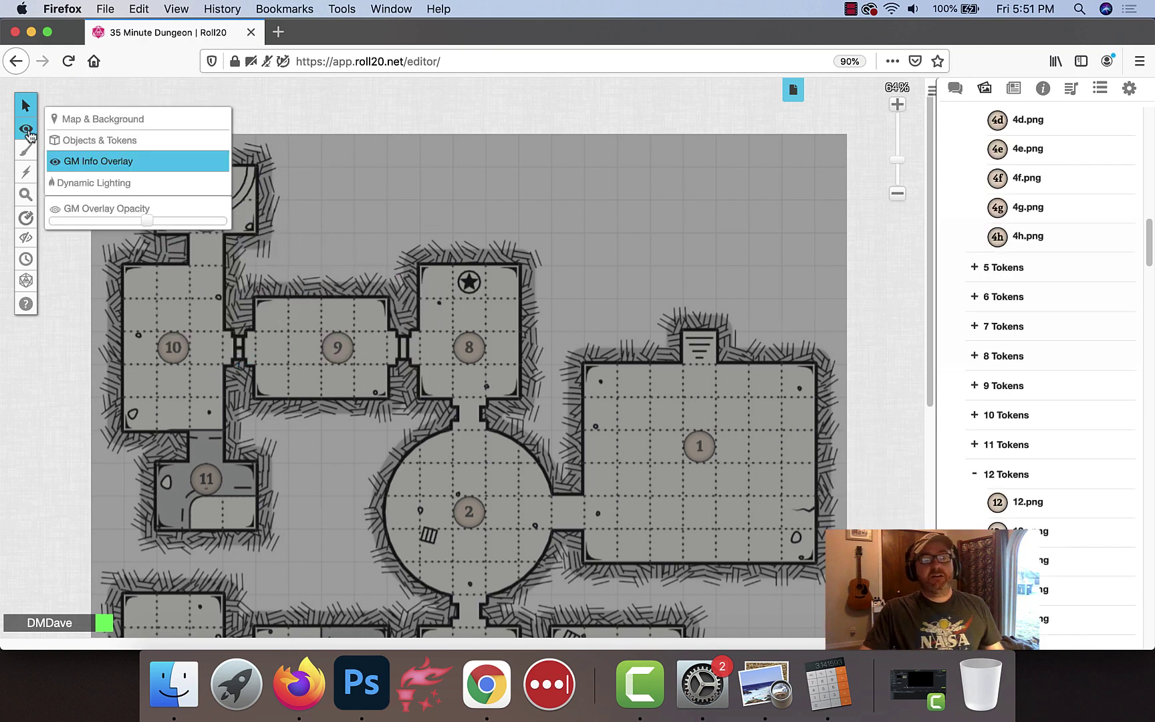
click(80, 137)
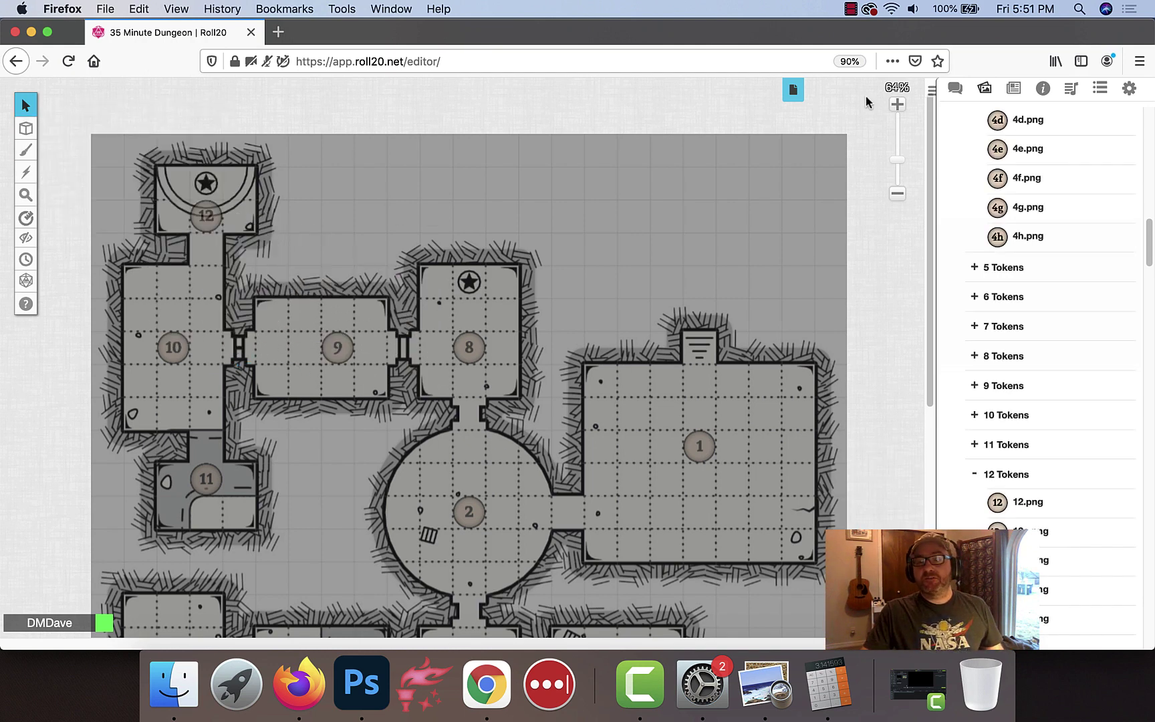
click(1014, 92)
click(1040, 92)
click(992, 141)
text(kobold)
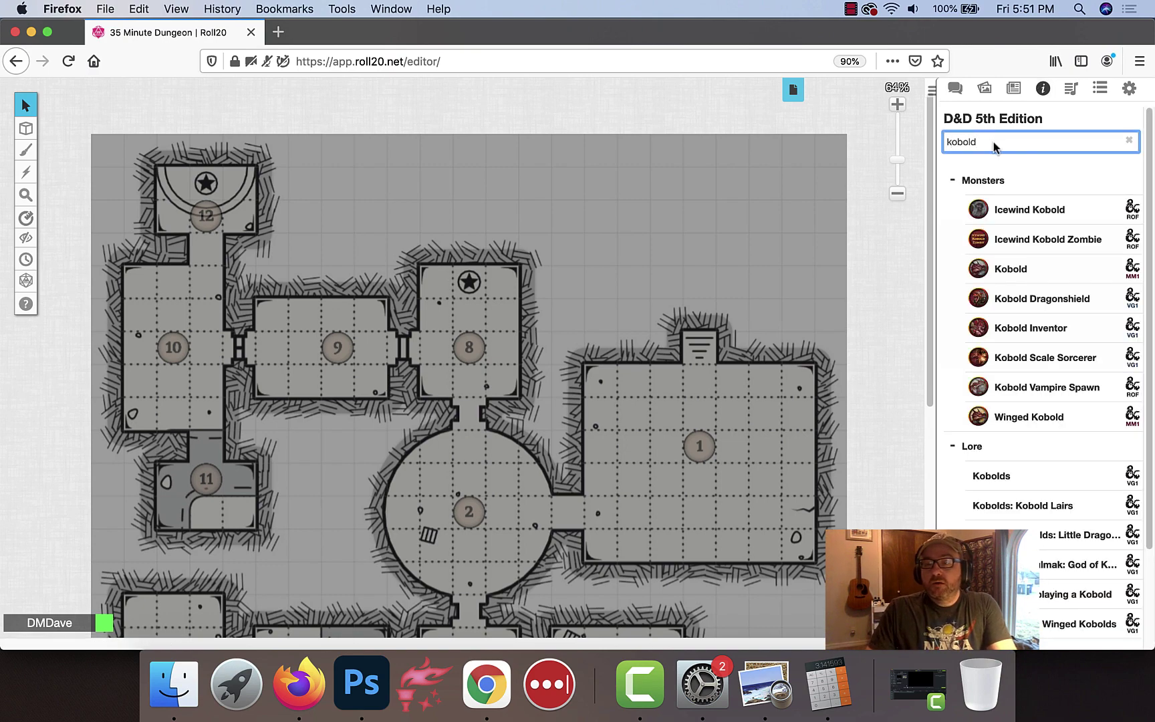
Create a new blank page and open it
click(792, 90)
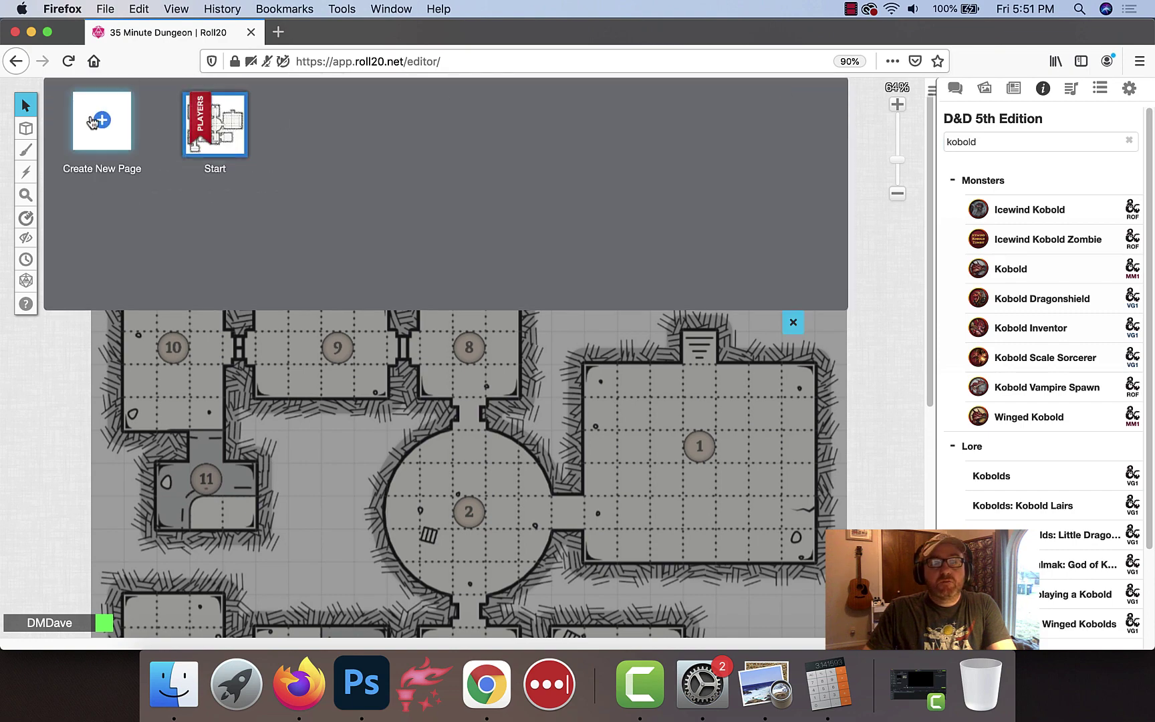
click(324, 130)
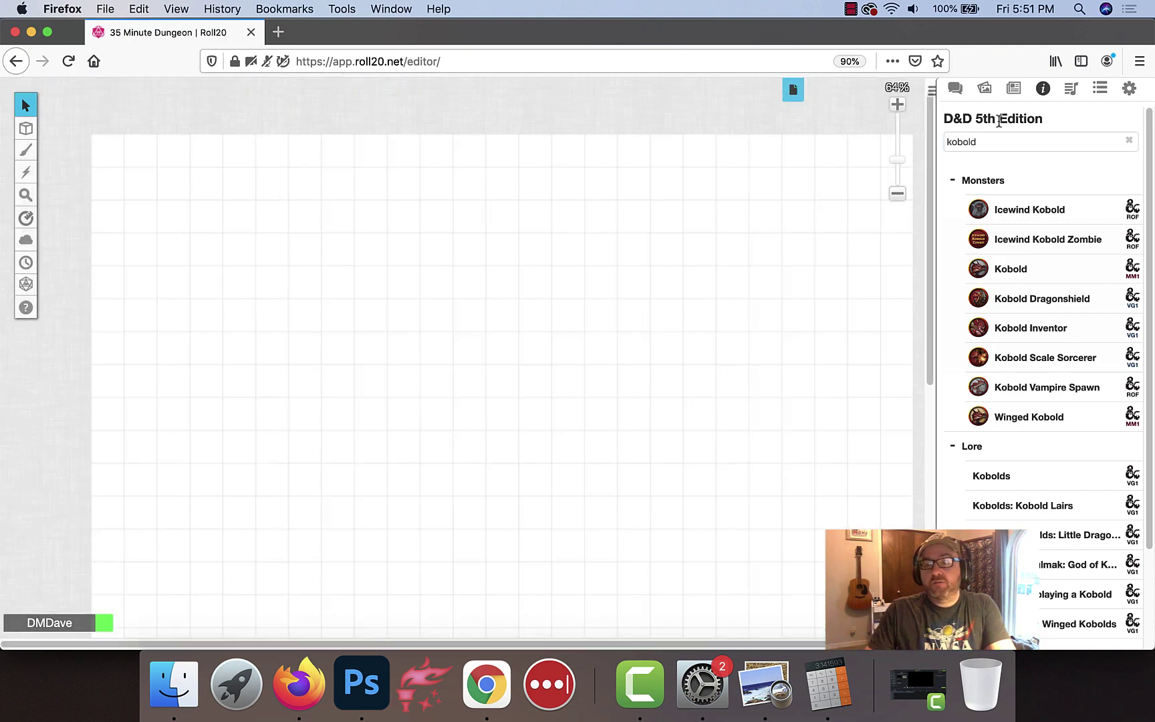
Search the art library's tokens for "kobold" and place kobold-pog.png near the page's upper-left corner
click(998, 90)
click(1014, 88)
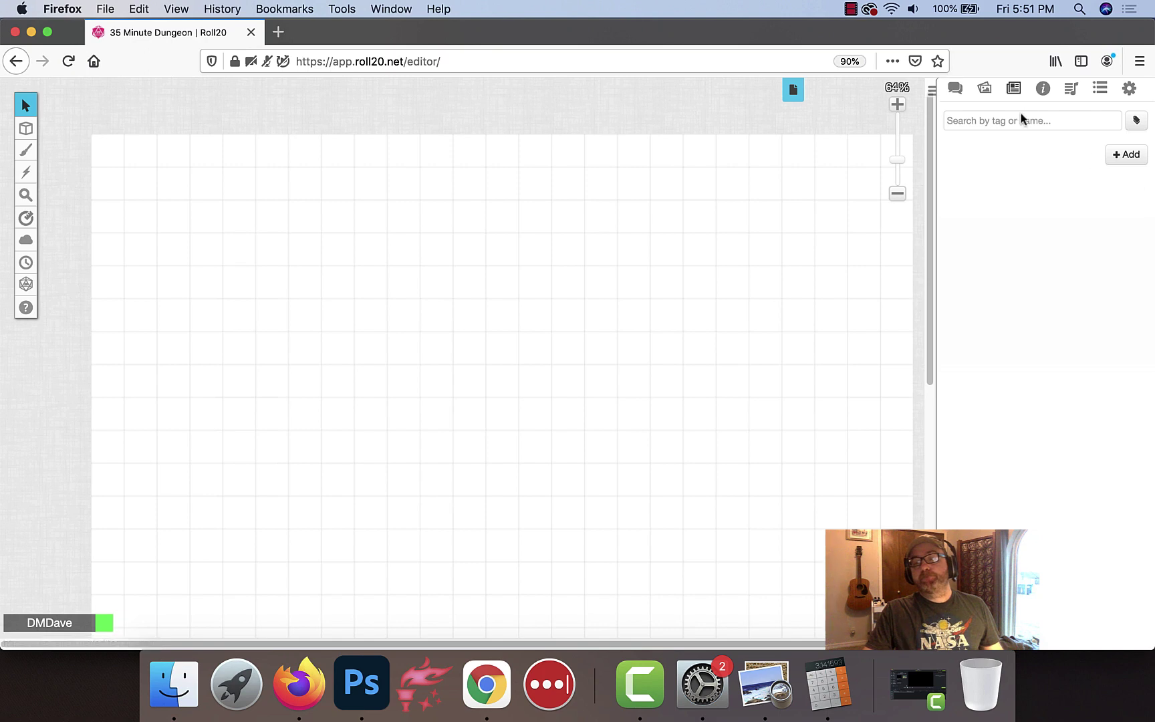
click(985, 89)
drag(1149, 230, 1148, 124)
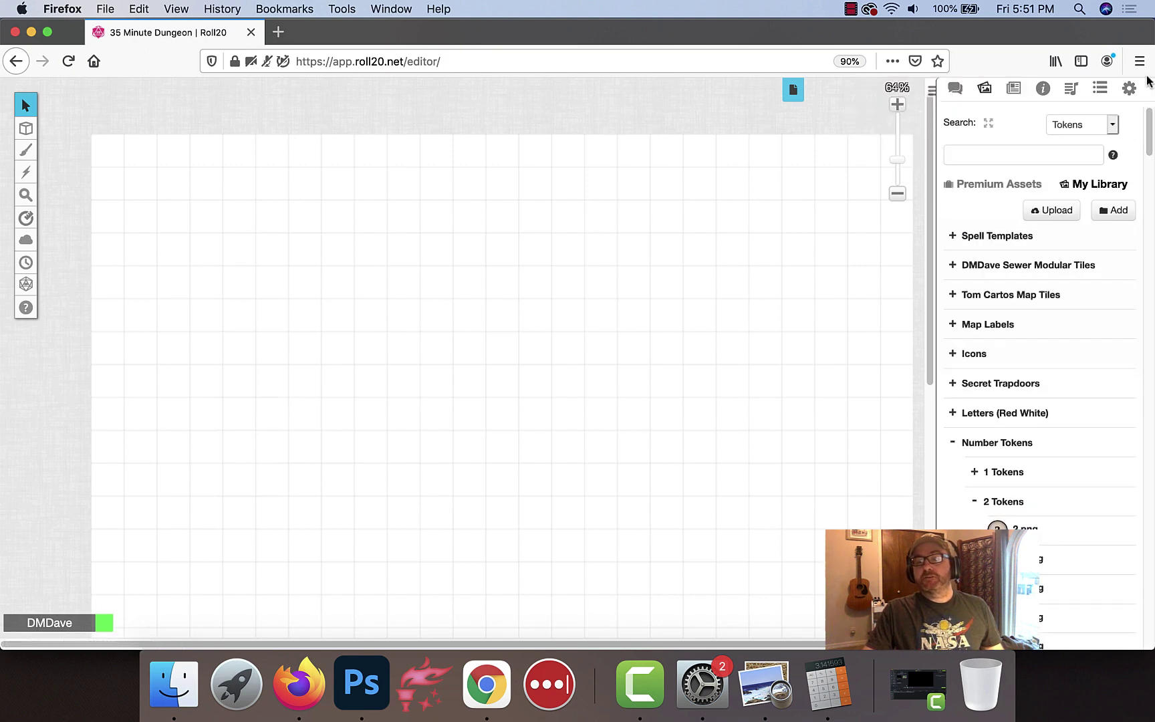
click(991, 155)
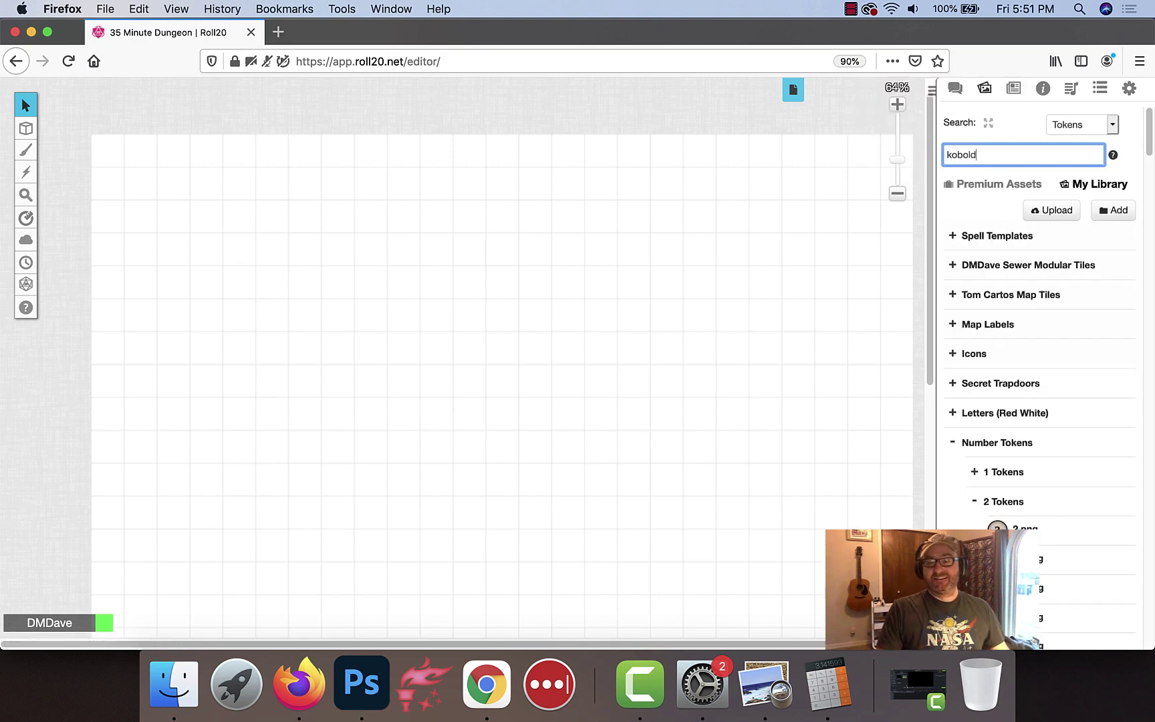
key(Return)
mouse_move(1020, 247)
mouse_move(1004, 416)
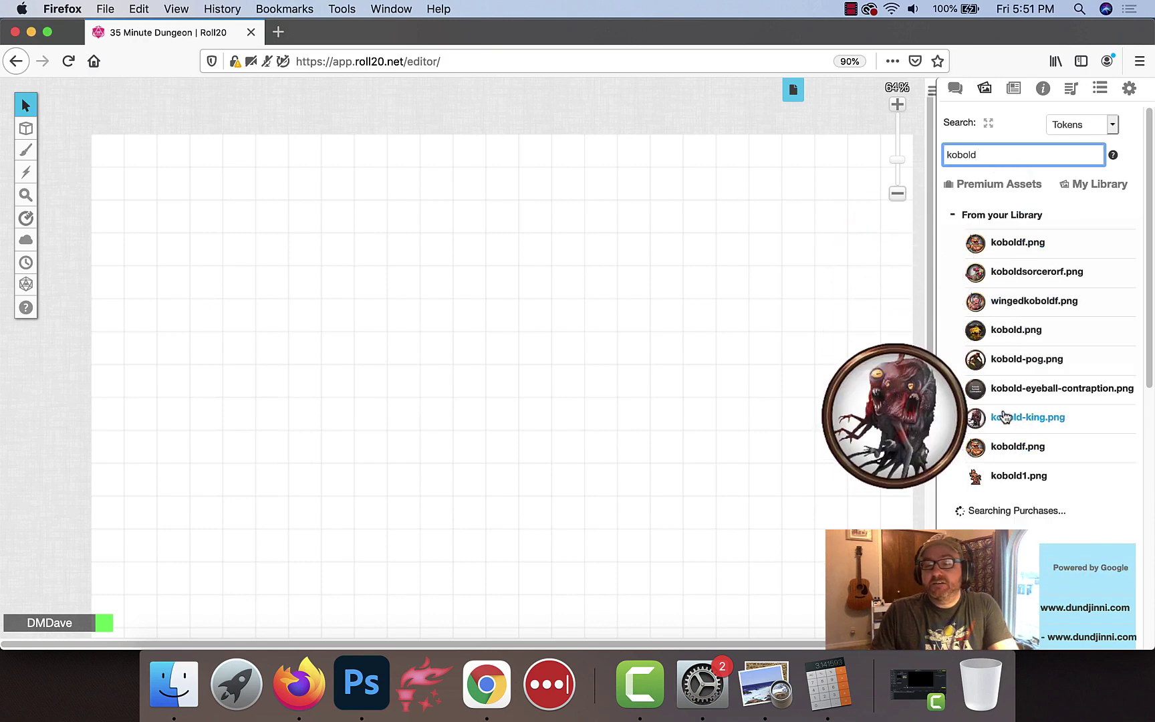
drag(1002, 361, 145, 198)
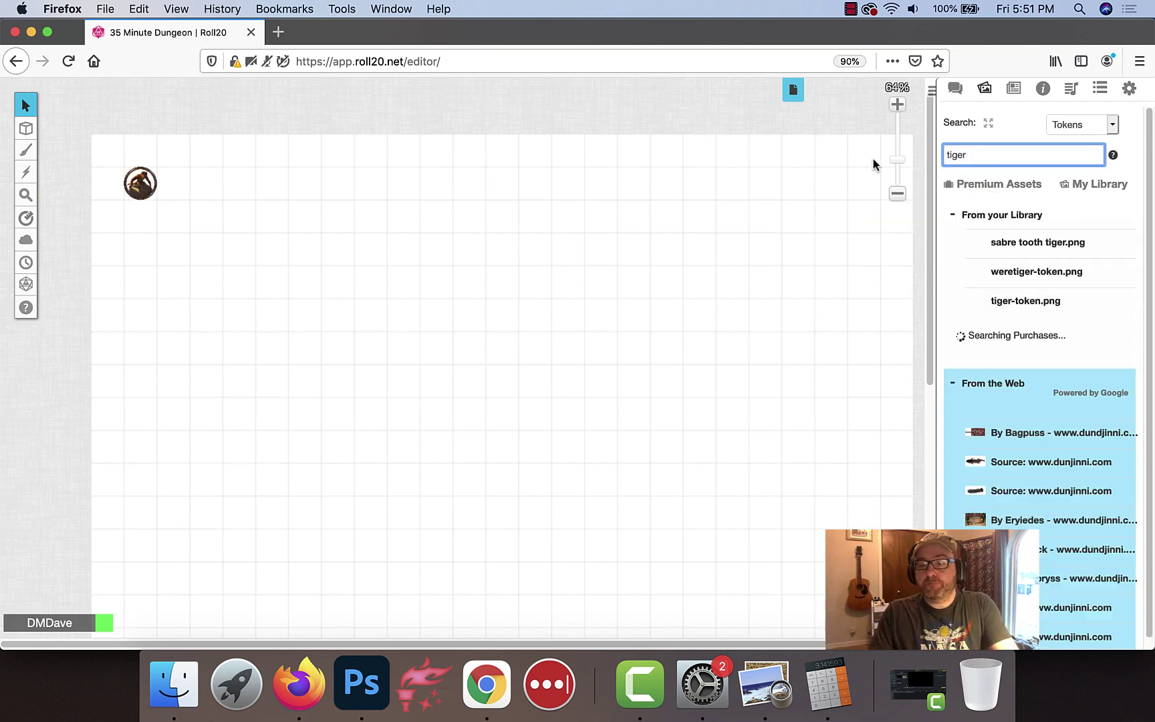
Search the token library for "tiger", place tiger-token.png beside the kobold and enlarge it to two by two squares
mouse_move(1014, 304)
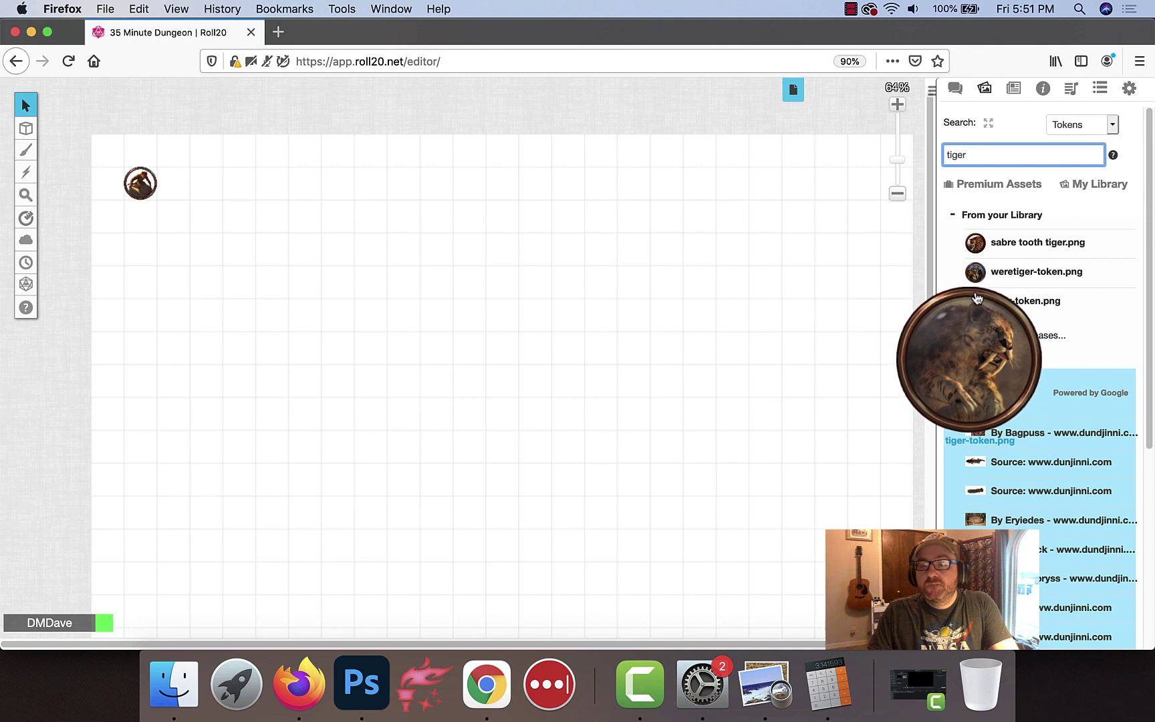
mouse_move(1011, 254)
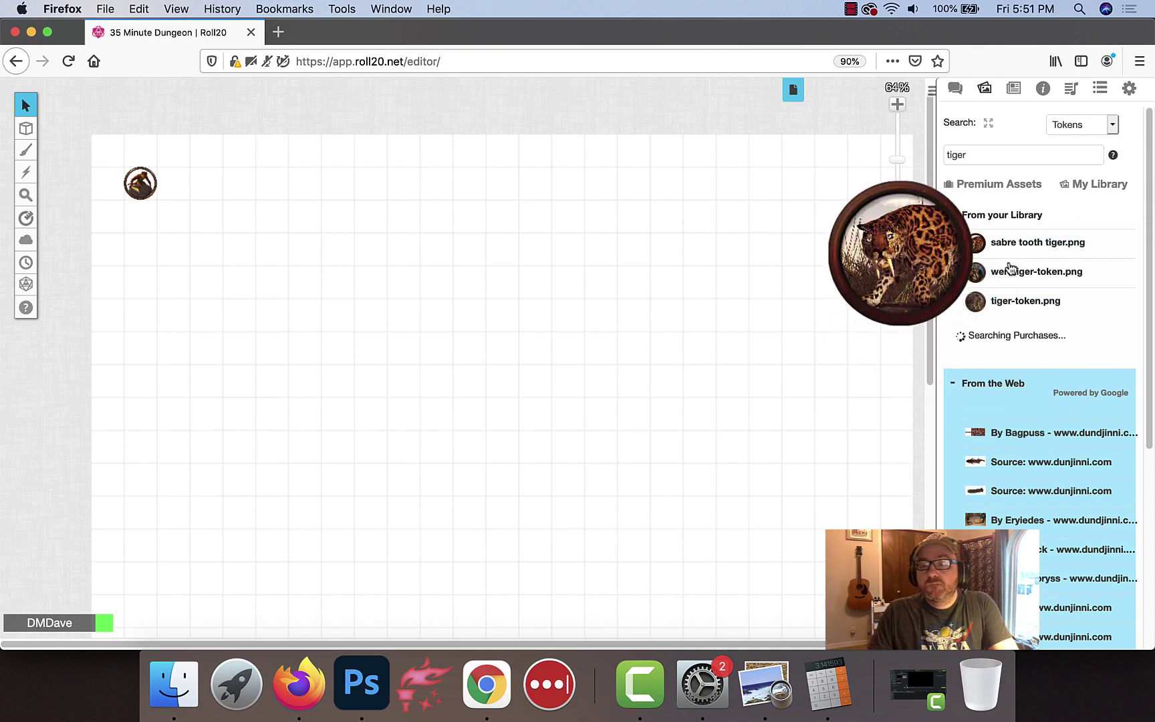
drag(976, 301, 214, 187)
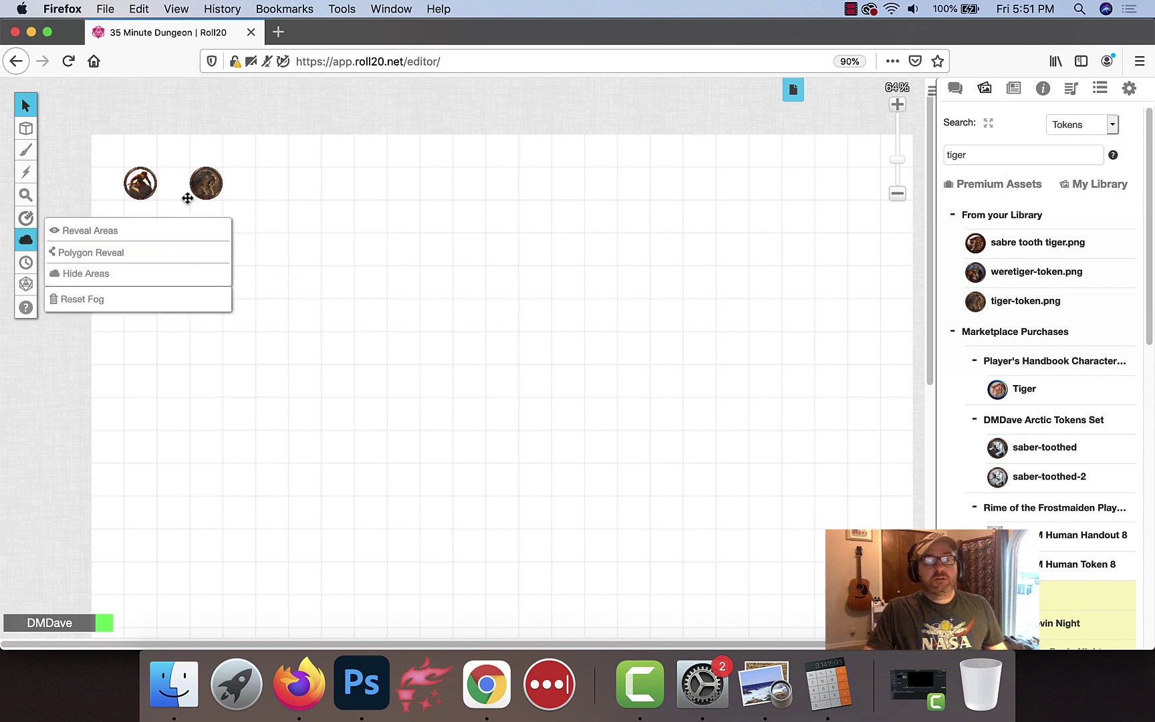
click(213, 190)
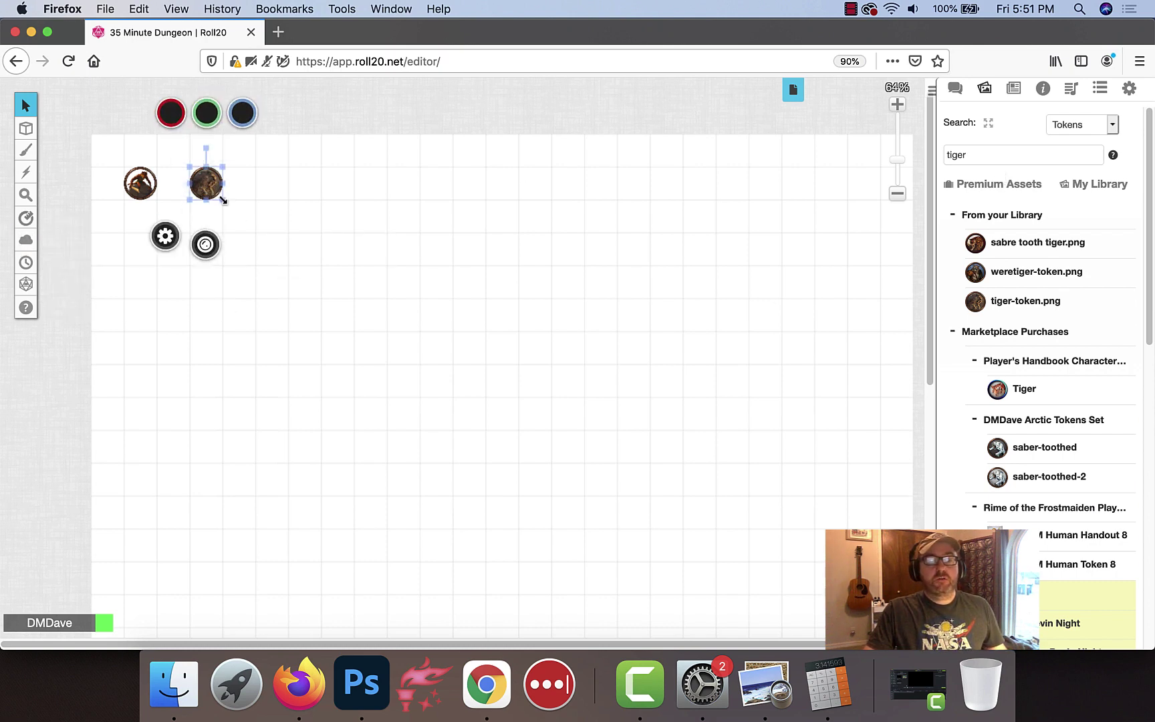
drag(224, 200, 269, 233)
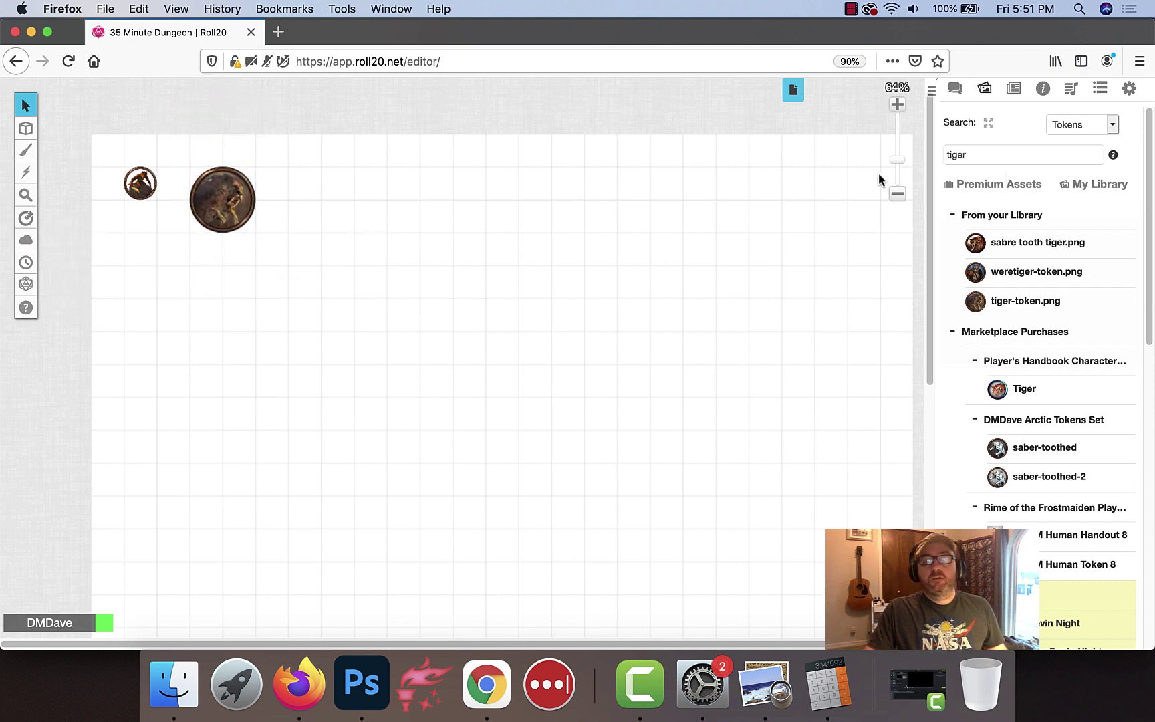
Search the token library for "swarm" and place the swarm-of-poisonous-snakes token beside the tiger
double_click(1007, 157)
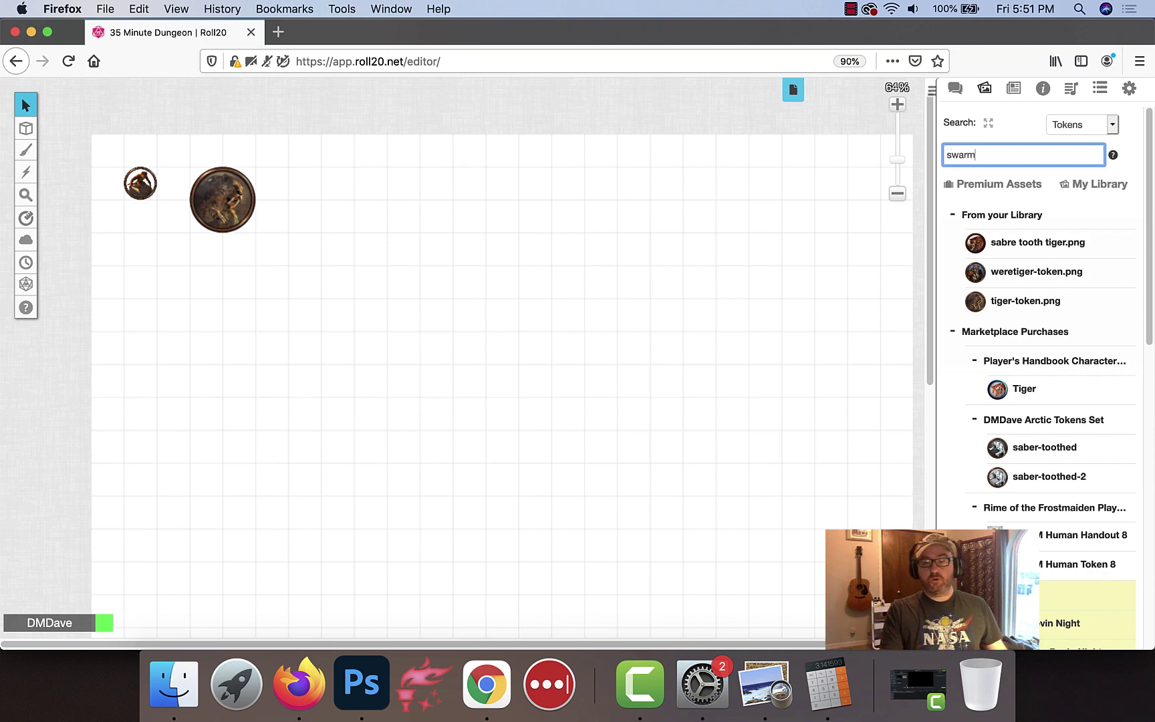
key(Return)
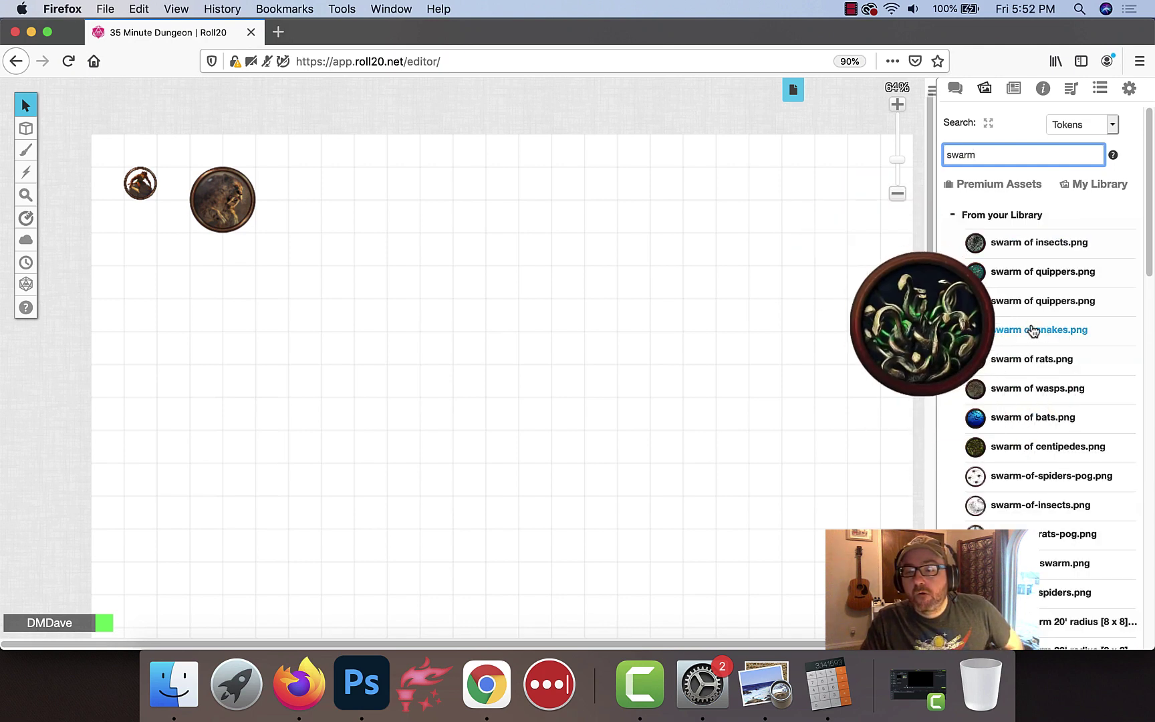
scroll(1039, 441, down, 5)
scroll(1026, 398, down, 7)
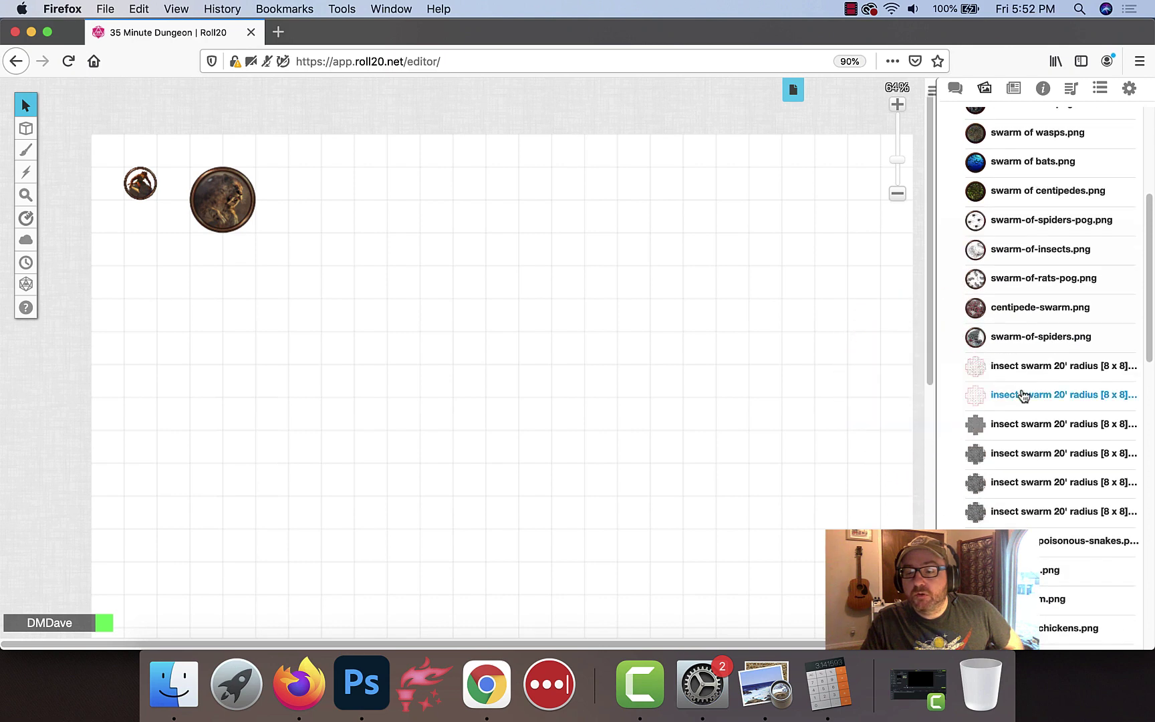
drag(1022, 428, 311, 196)
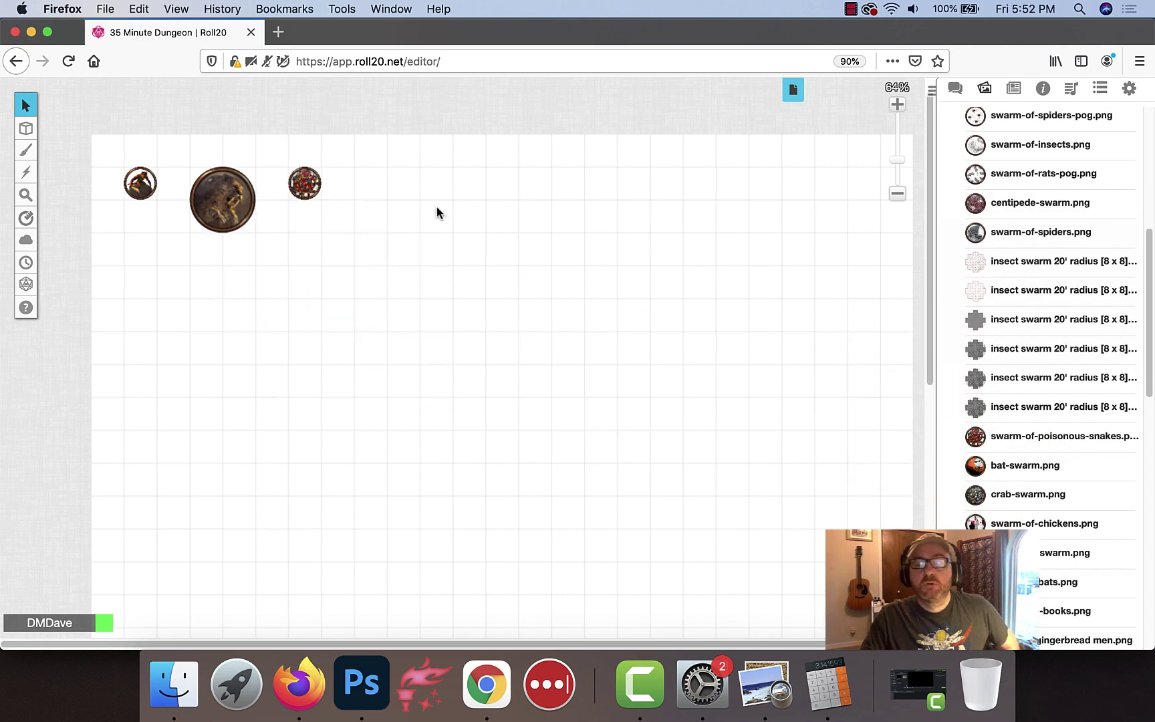
Exit the game and open the game settings page for 35 Minute Dungeon
click(1129, 92)
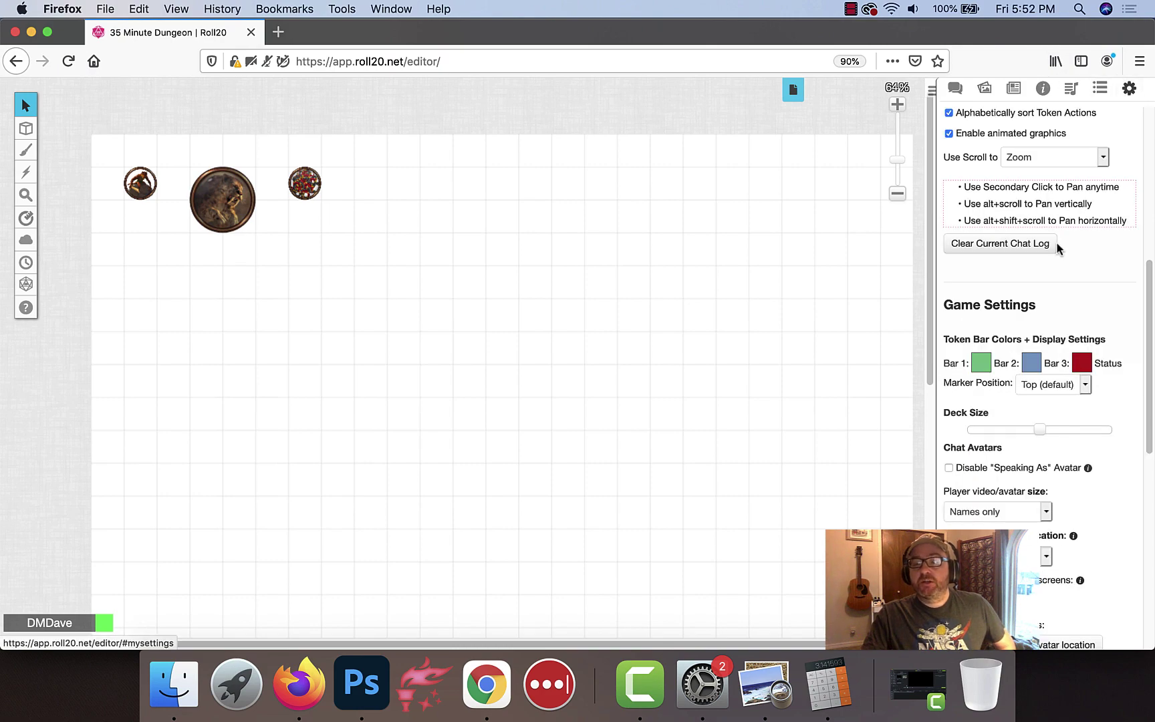
scroll(1057, 248, down, 4)
scroll(1030, 253, up, 12)
scroll(999, 147, up, 3)
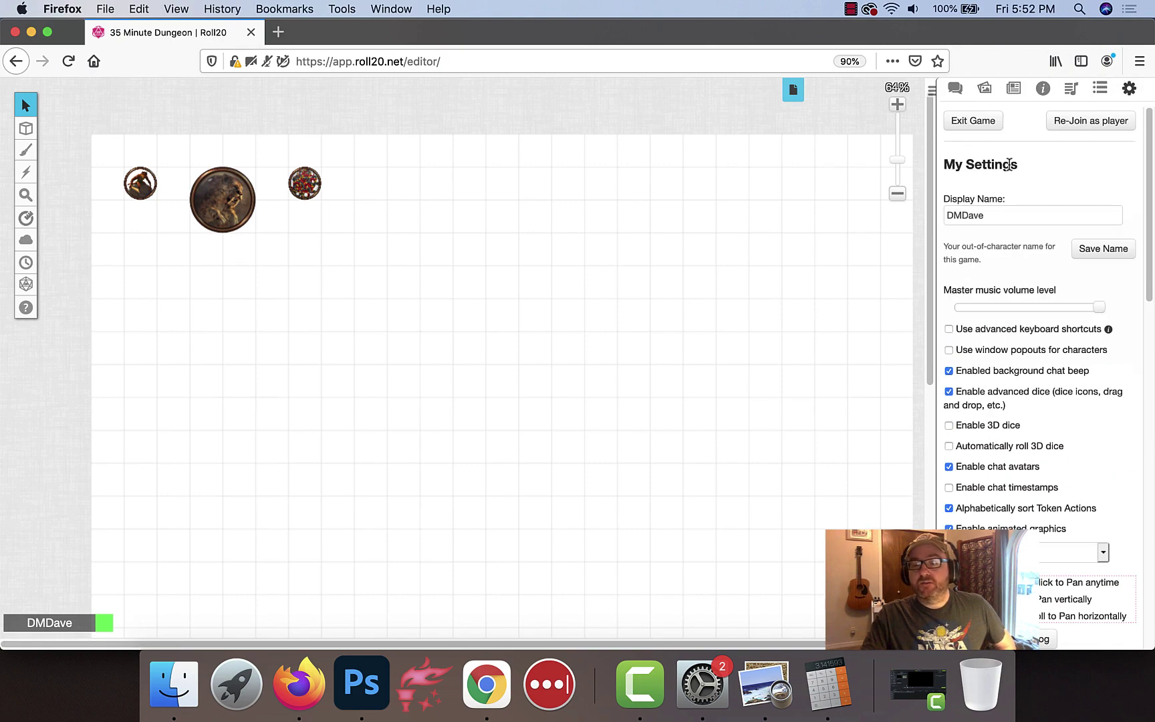
click(975, 121)
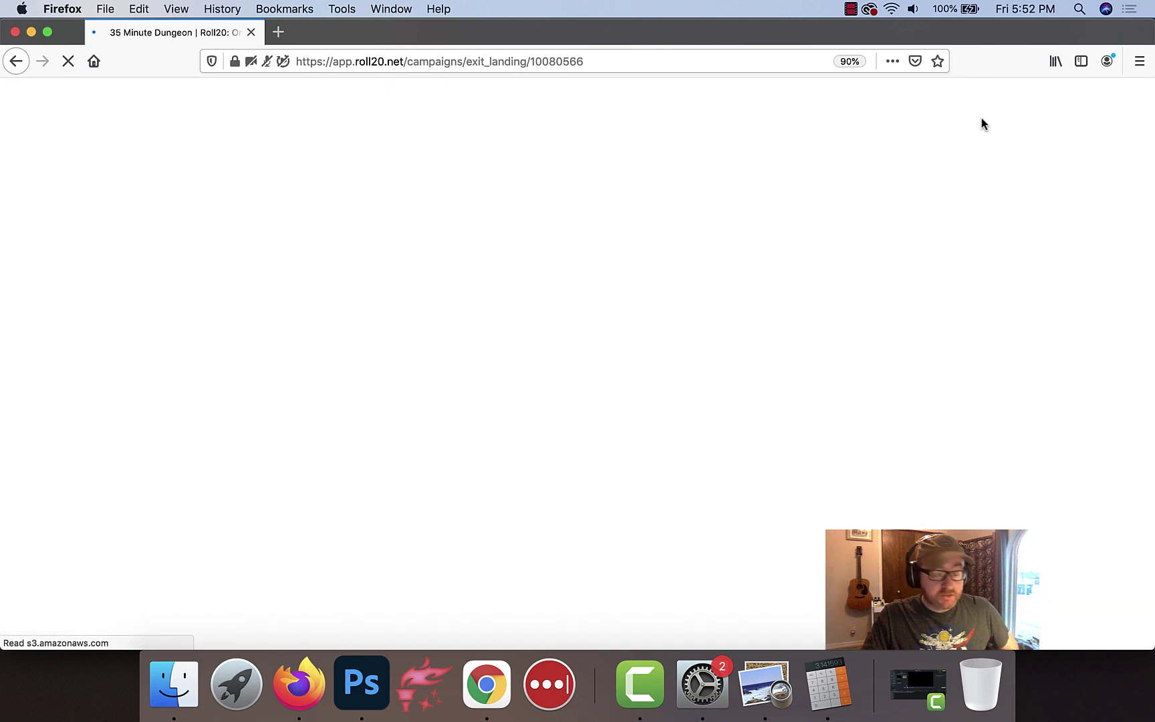
click(452, 212)
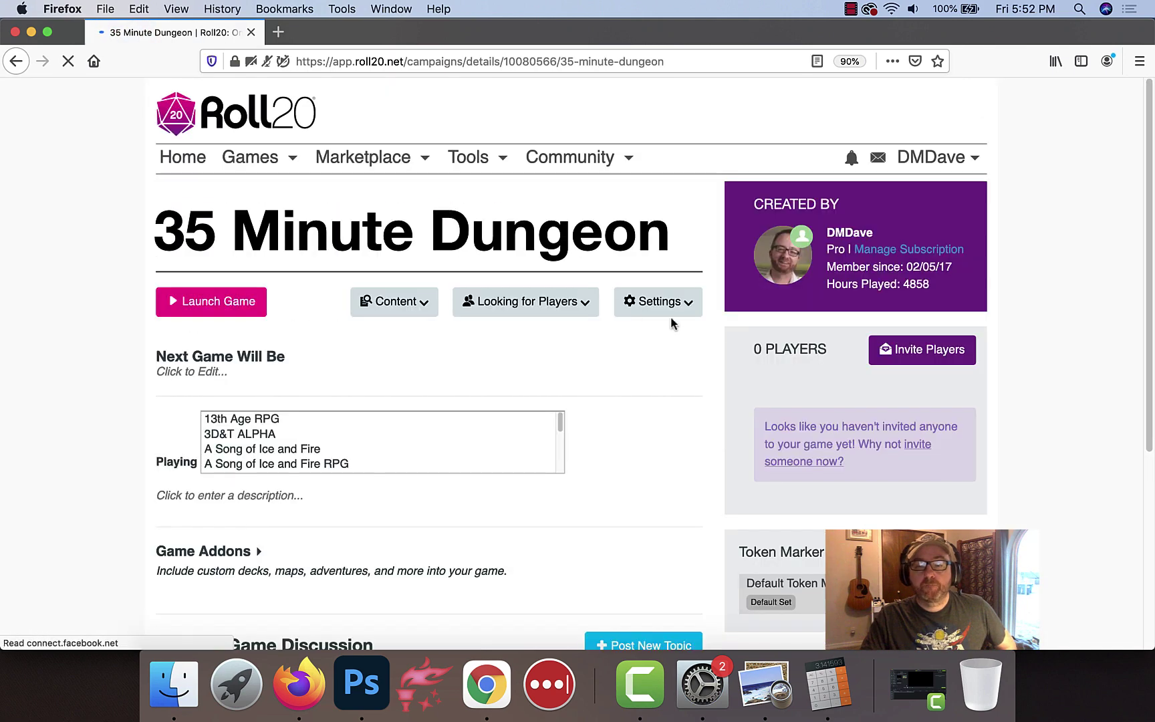
click(665, 396)
click(628, 433)
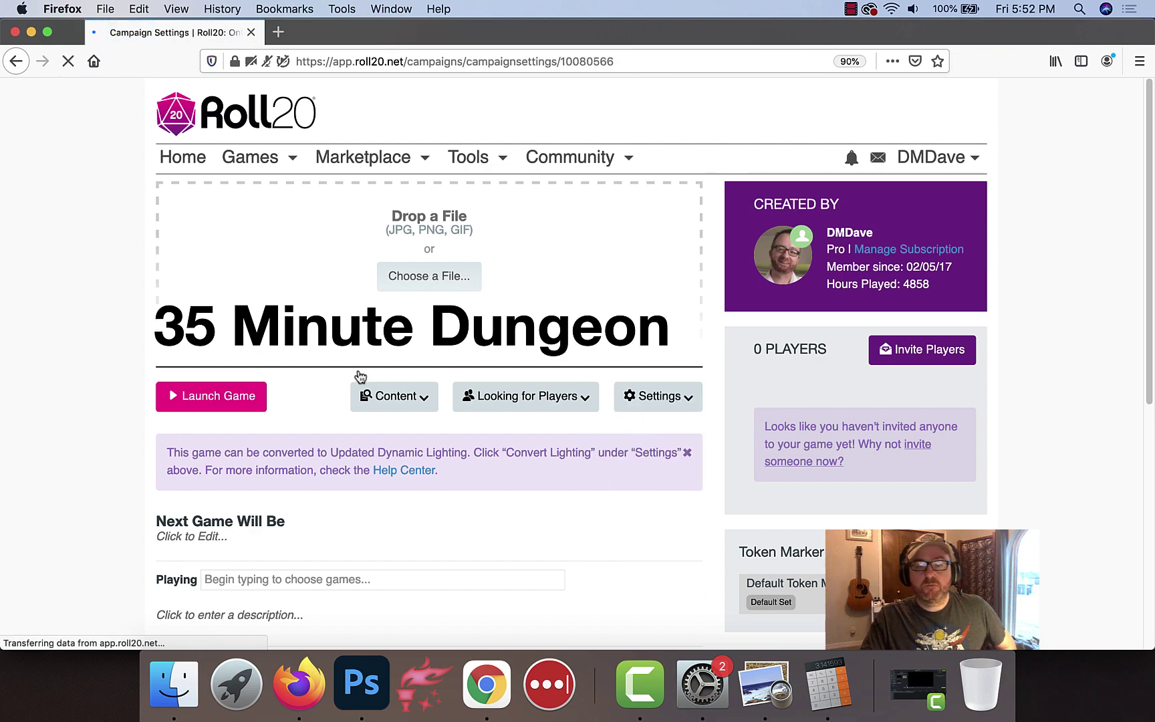
Collapse the Game Default Settings and expand the Compendium Settings down to the expansion selection
scroll(360, 376, down, 5)
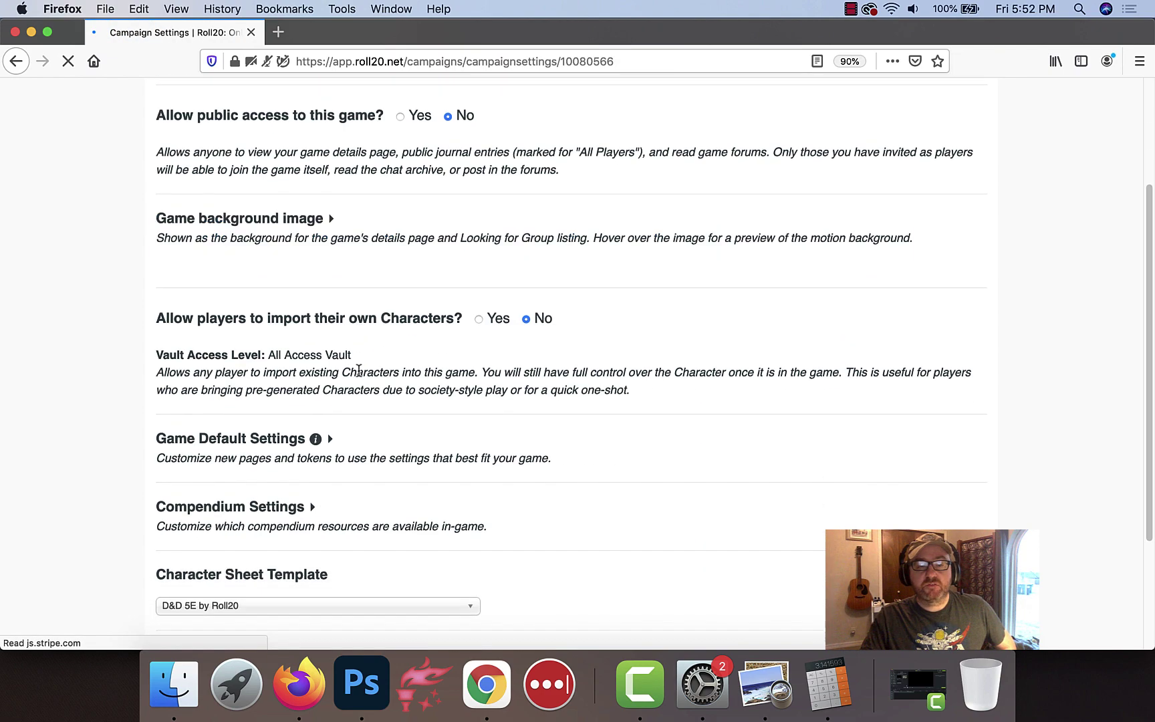
click(250, 279)
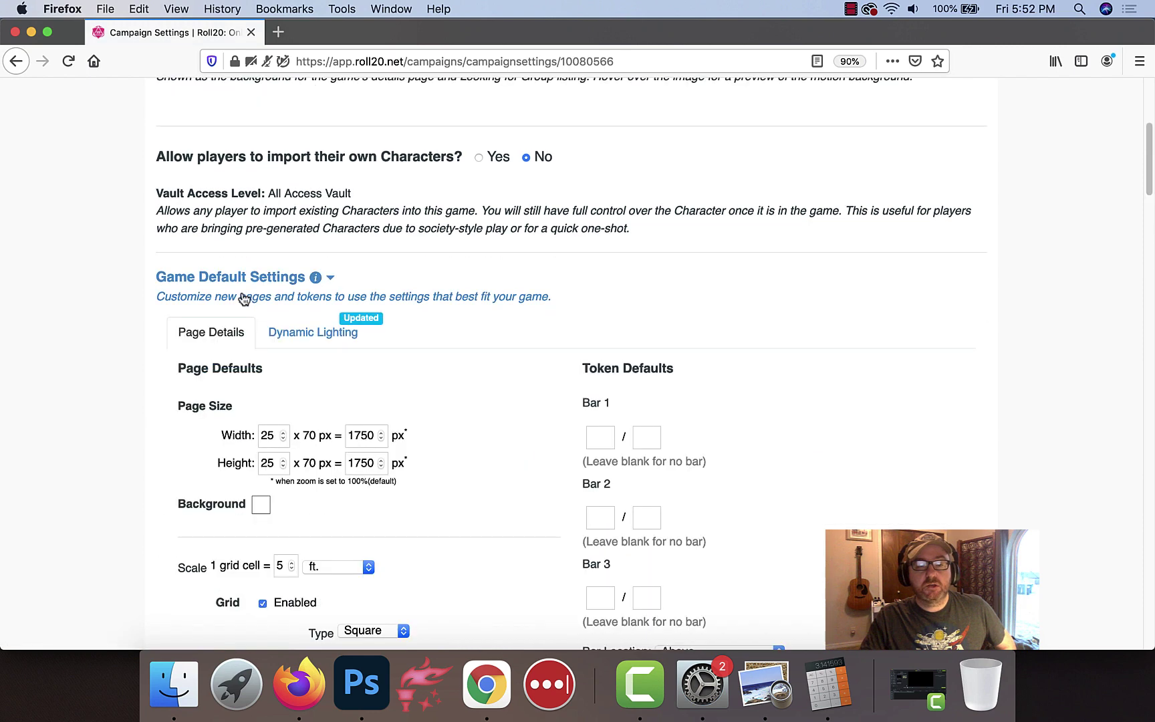
scroll(261, 247, up, 3)
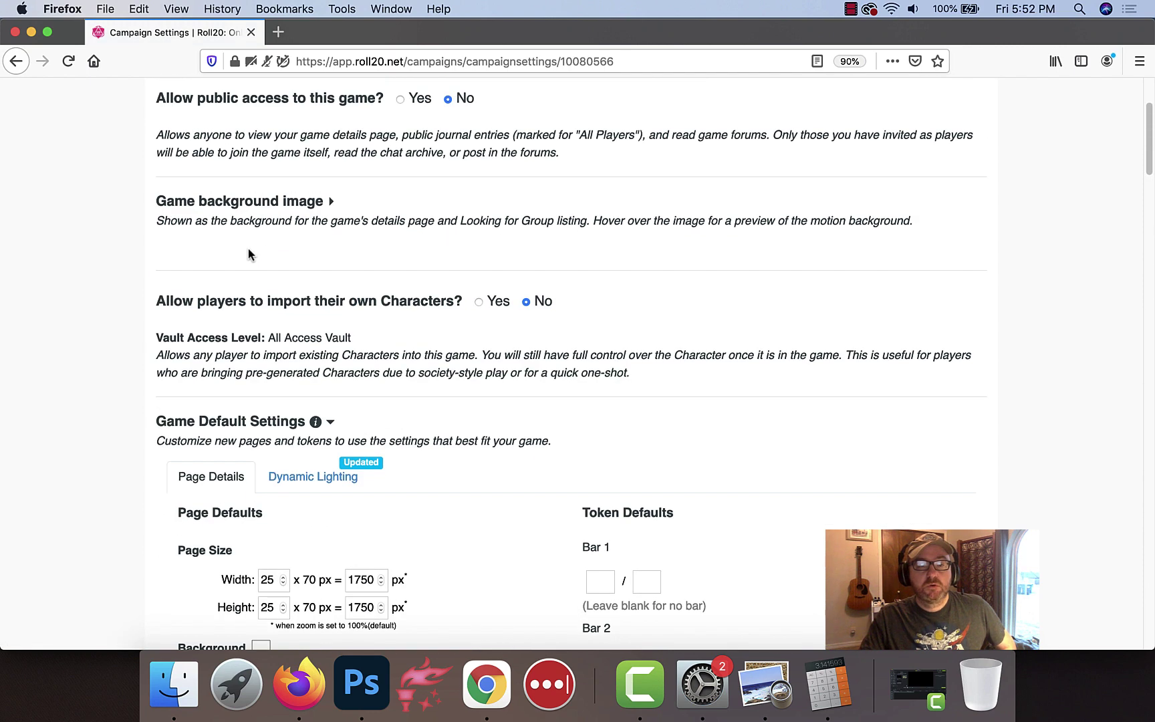
scroll(270, 307, down, 2)
click(255, 314)
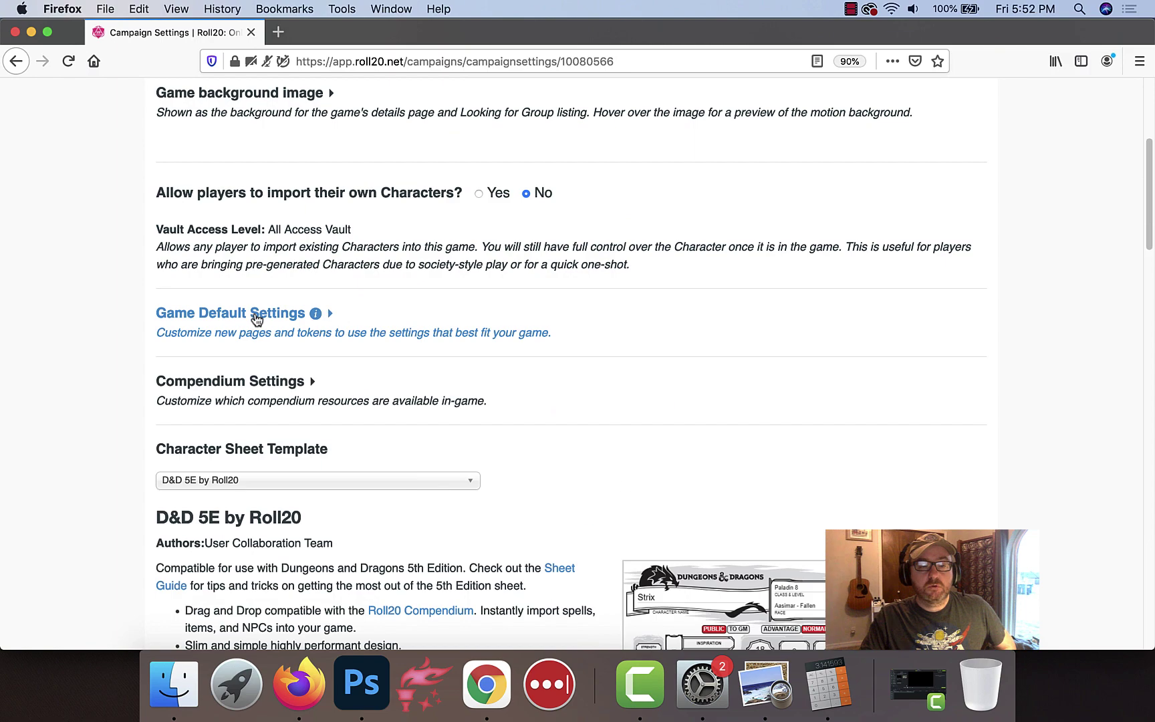
scroll(251, 341, down, 1)
click(256, 337)
scroll(266, 365, down, 7)
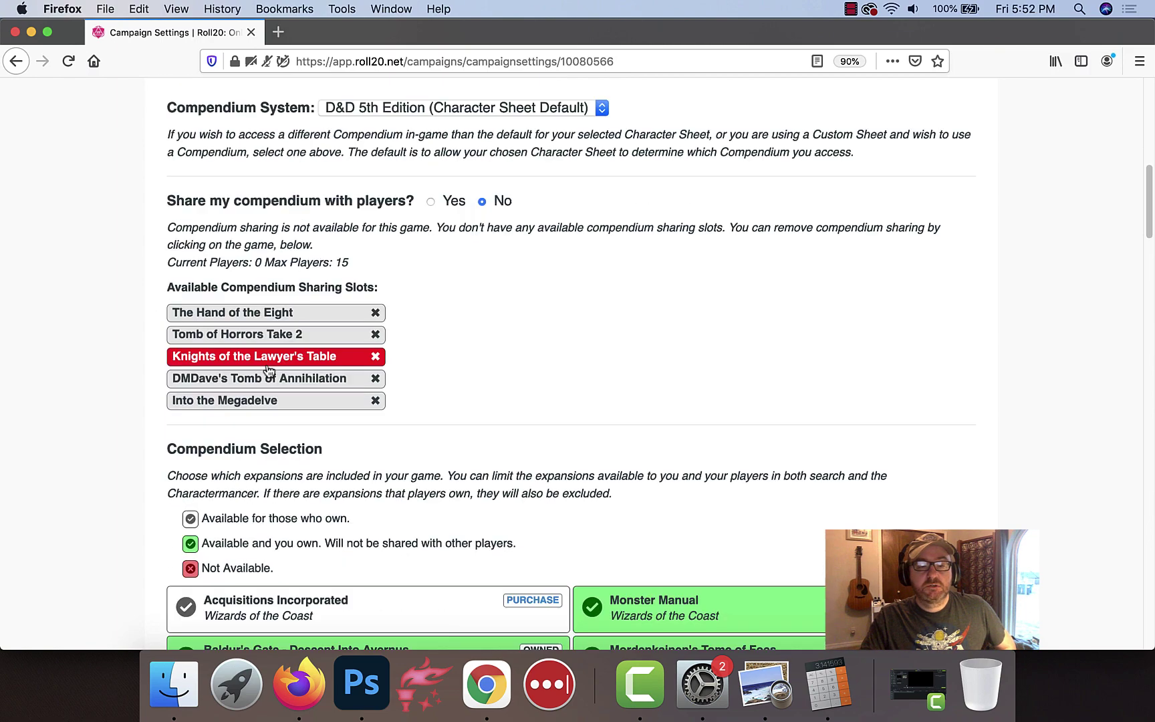
Make Baldur's Gate - Descent Into Avernus, Monster Manual, Mordenkainen's Tome of Foes, Player's Handbook and Rime of the Frostmaiden unavailable in the compendium selection
click(344, 404)
click(639, 377)
click(638, 414)
scroll(647, 446, down, 3)
click(646, 404)
click(646, 443)
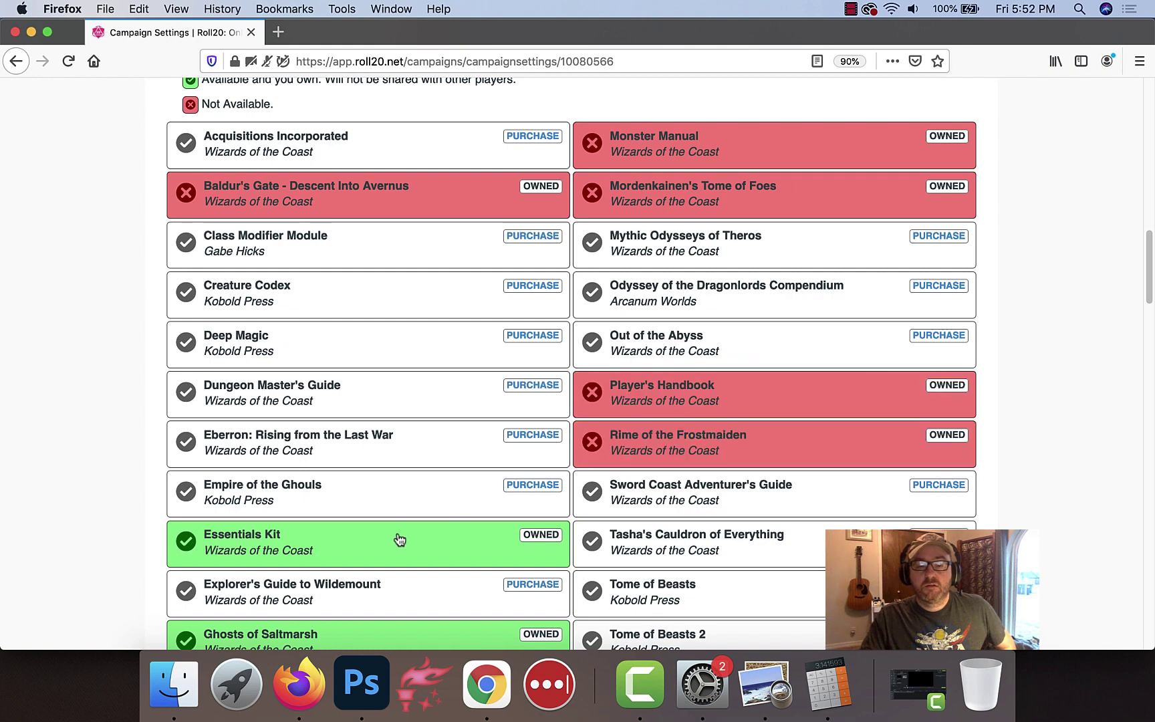
Make Essentials Kit, Ghosts of Saltmarsh, Volo's Guide to Monsters and Xanathar's Guide to Everything unavailable, and save the compendium settings
click(394, 538)
scroll(394, 502, down, 3)
click(369, 433)
click(647, 577)
scroll(508, 515, down, 3)
click(619, 461)
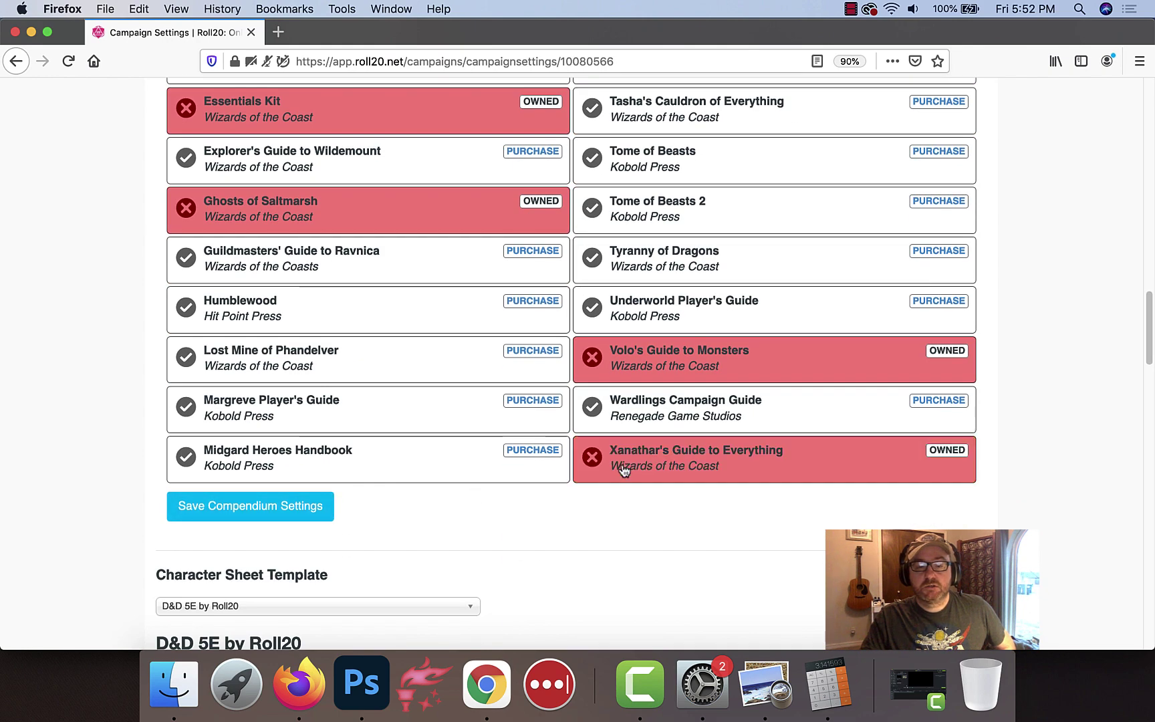
click(274, 507)
Return to the 35 Minute Dungeon details page, leaving the settings page, and relaunch the game
scroll(442, 381, up, 20)
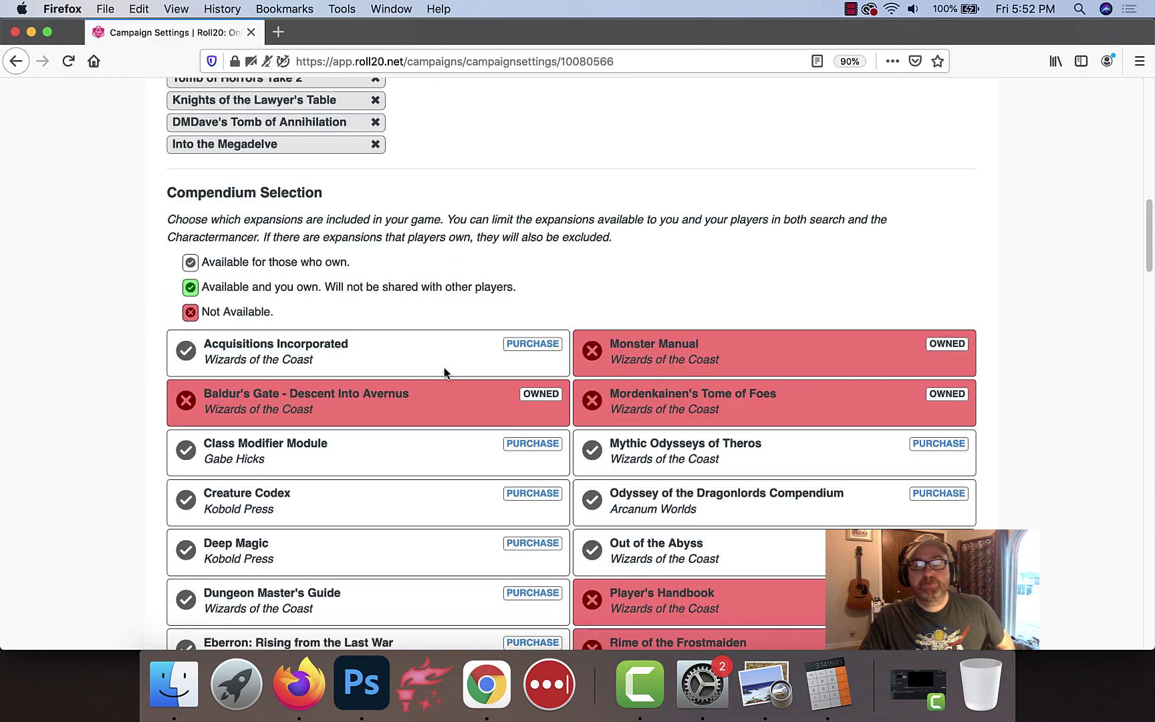
click(408, 218)
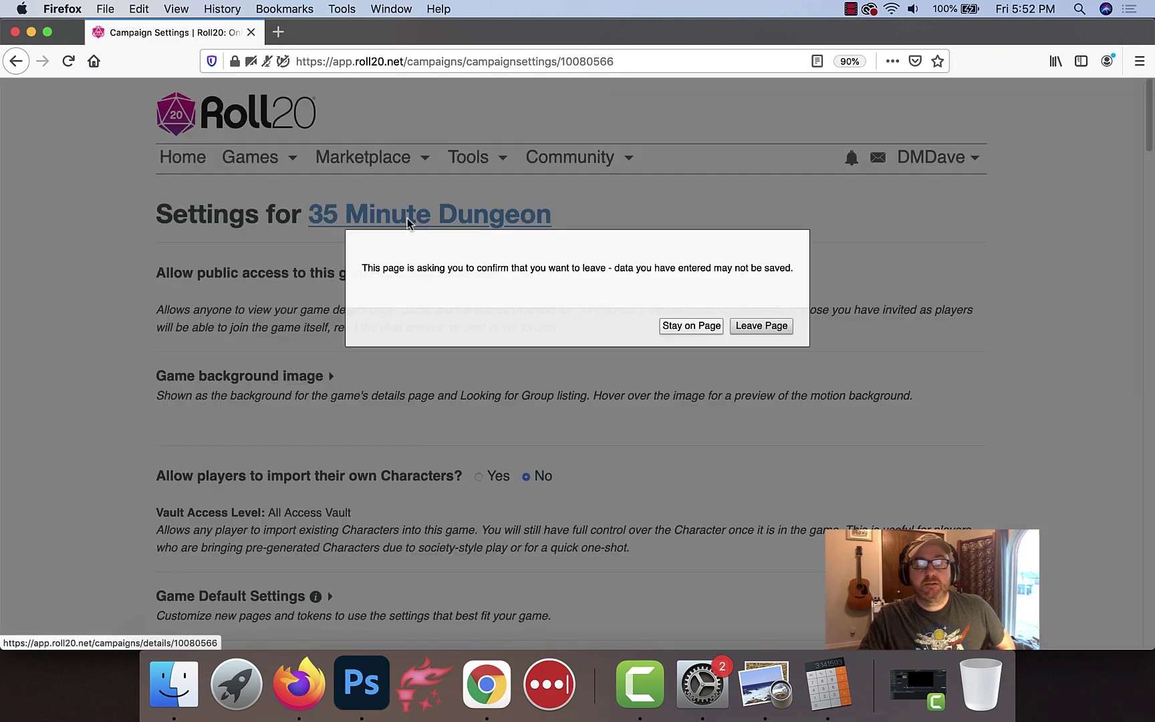
click(748, 329)
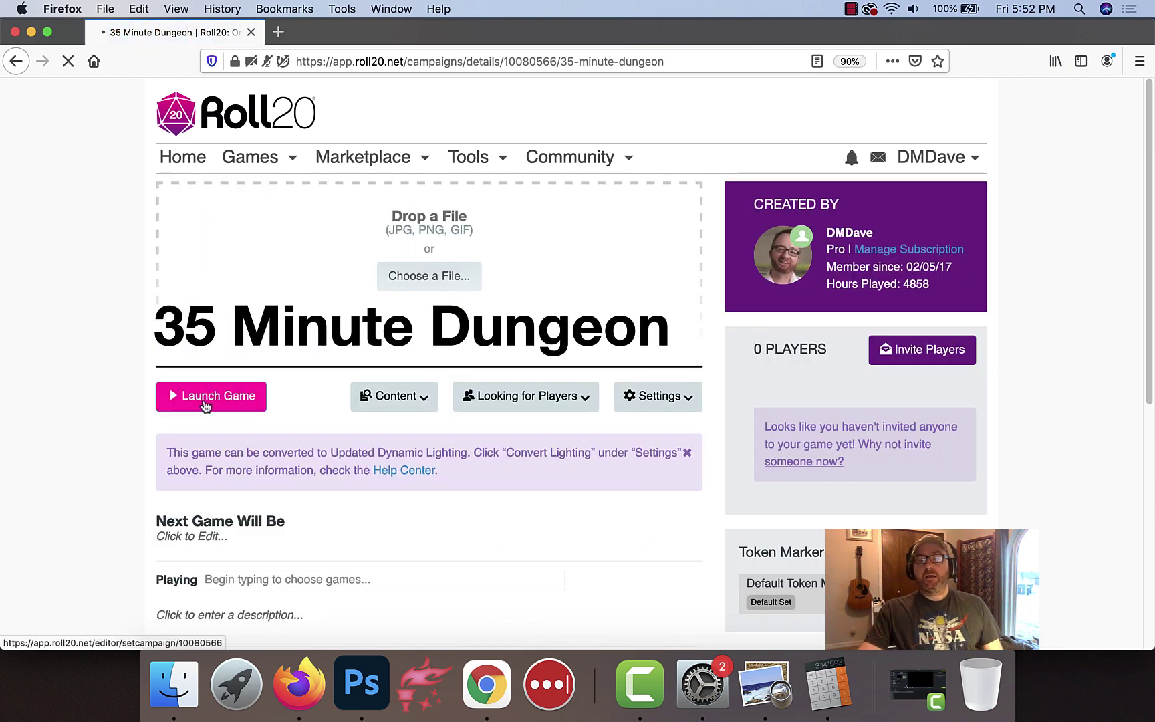
click(203, 399)
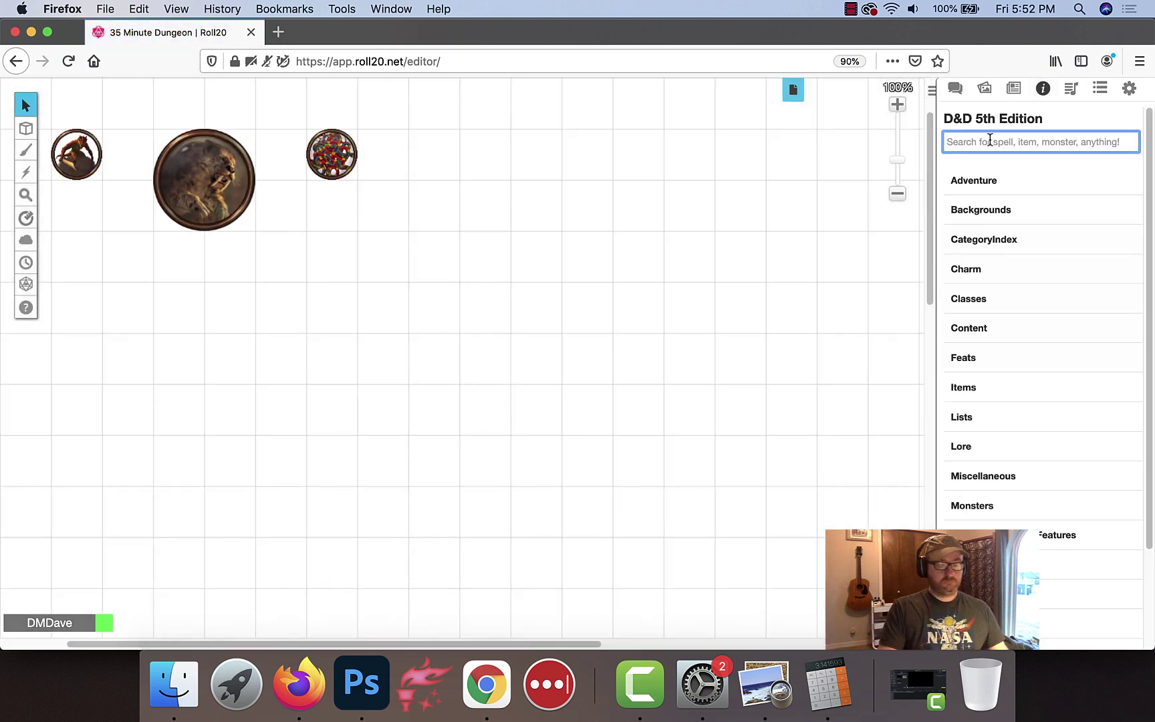
Search the D&D 5th Edition compendium for "kobold" and add the SRD Kobold to the page as a character
text(kobold)
key(Return)
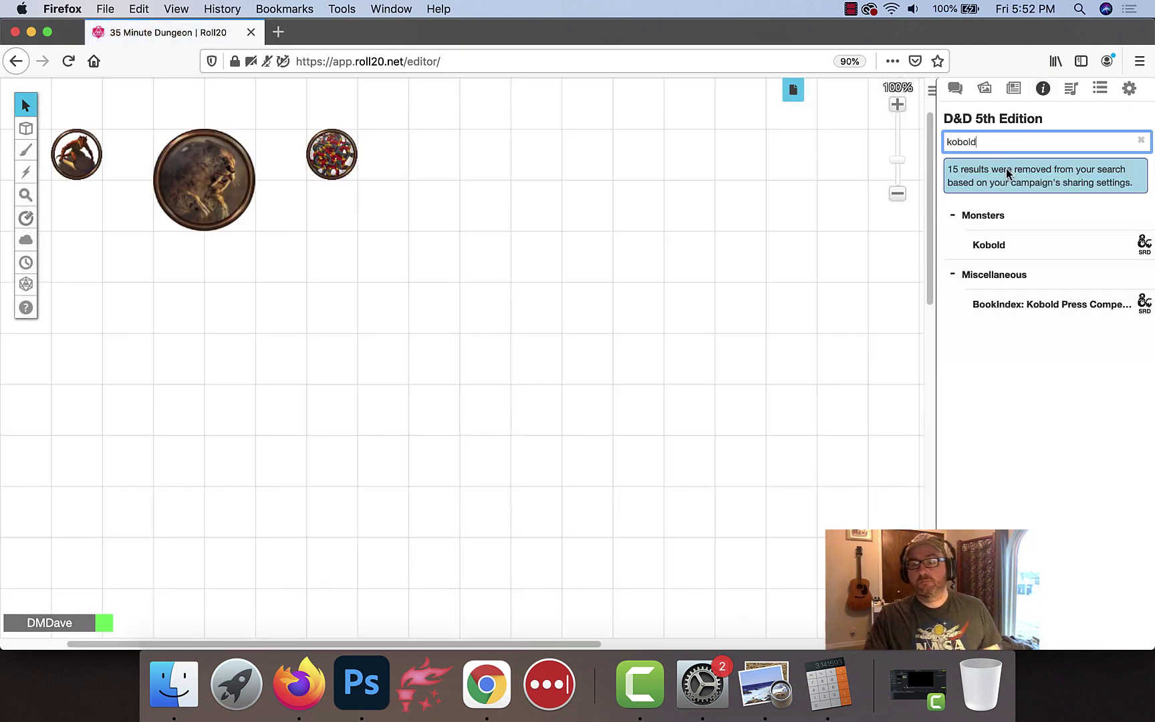
click(989, 244)
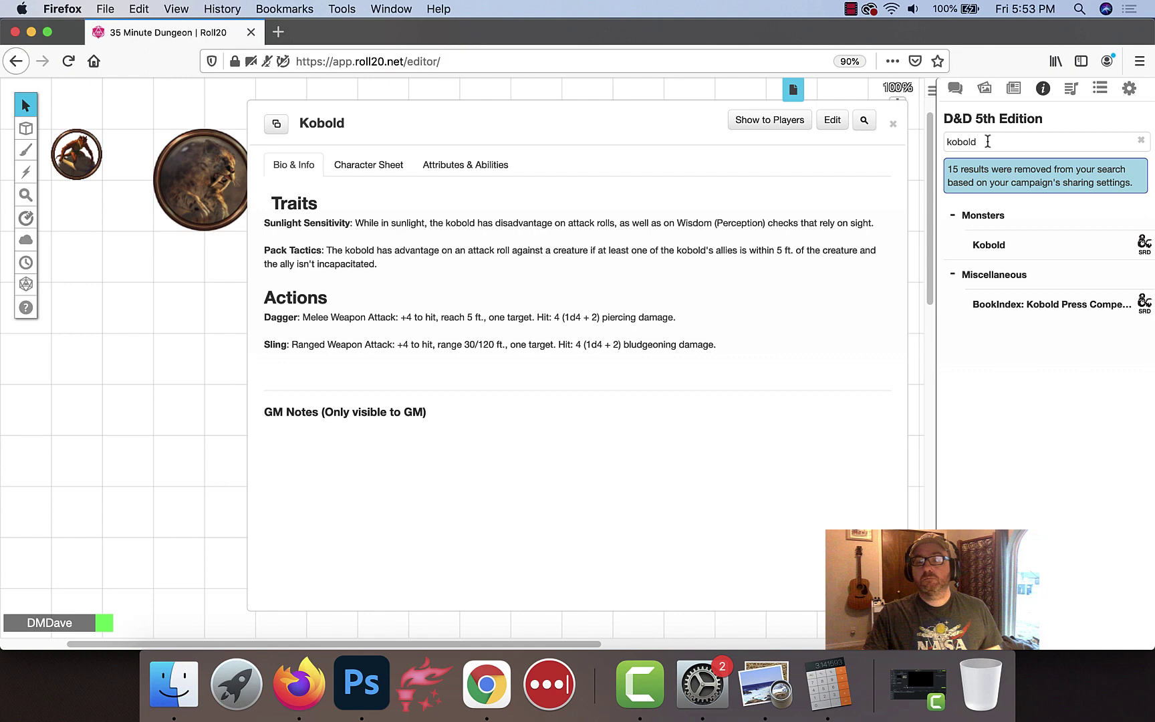
Search the compendium for "tiger", add the SRD Tiger to the page as a character, and close the open character sheets
double_click(988, 141)
text(tiger)
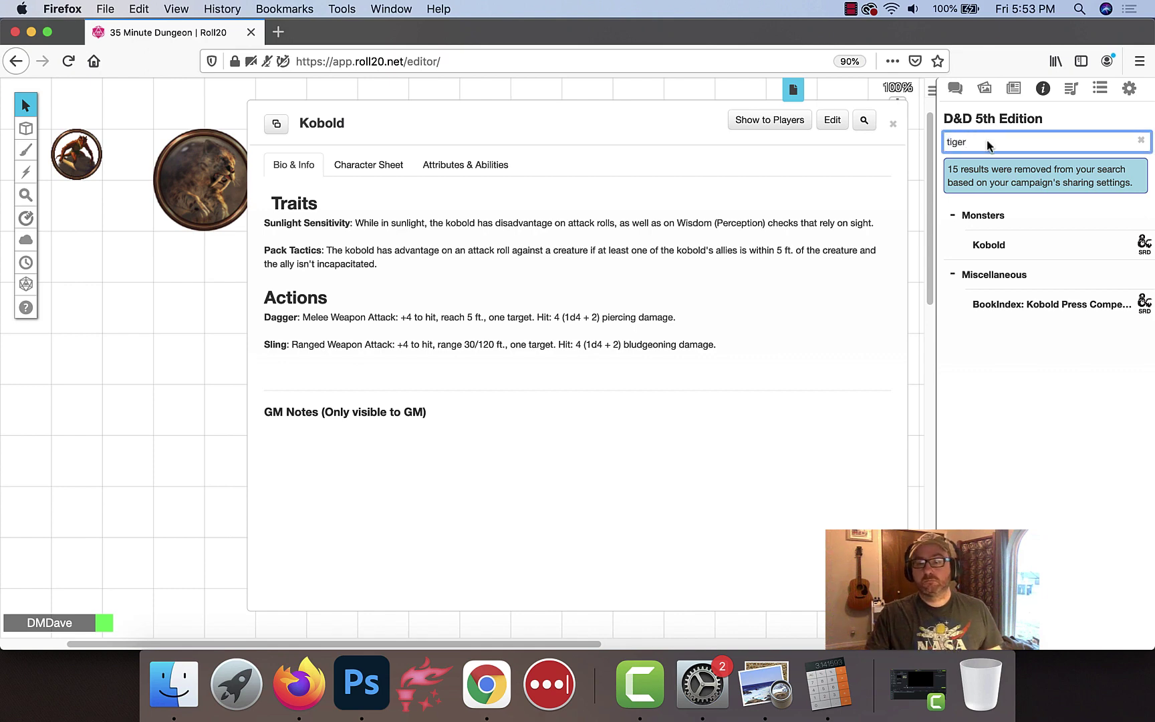
key(Return)
click(893, 124)
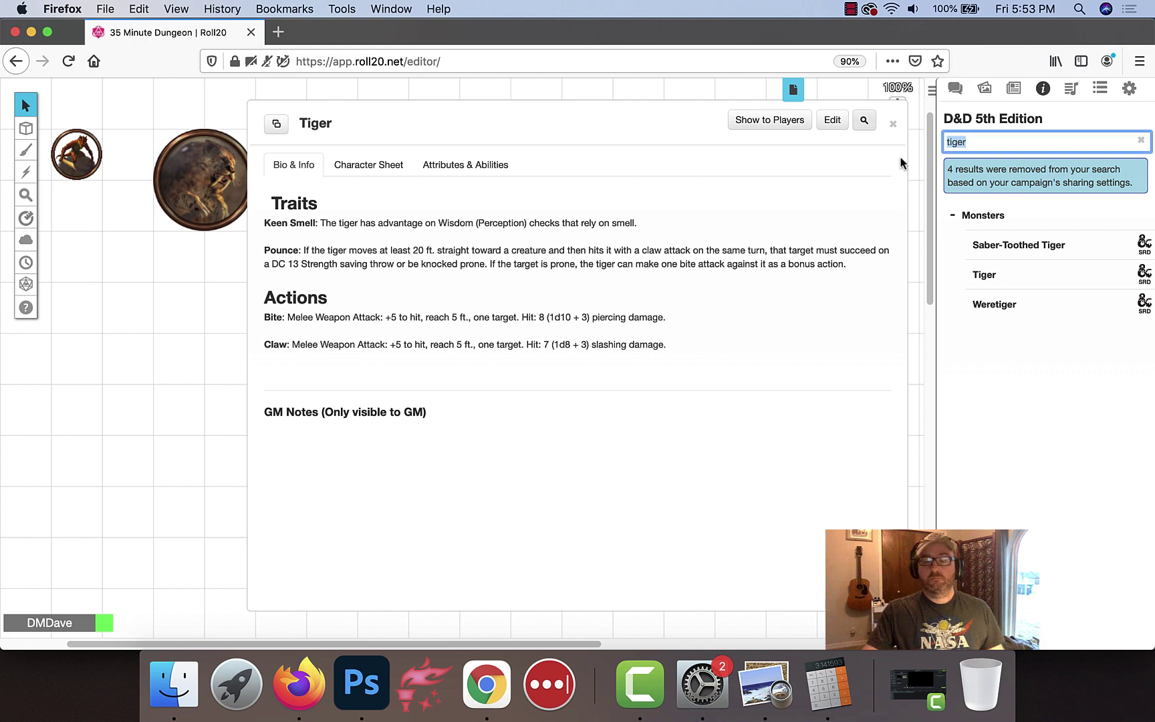
click(894, 123)
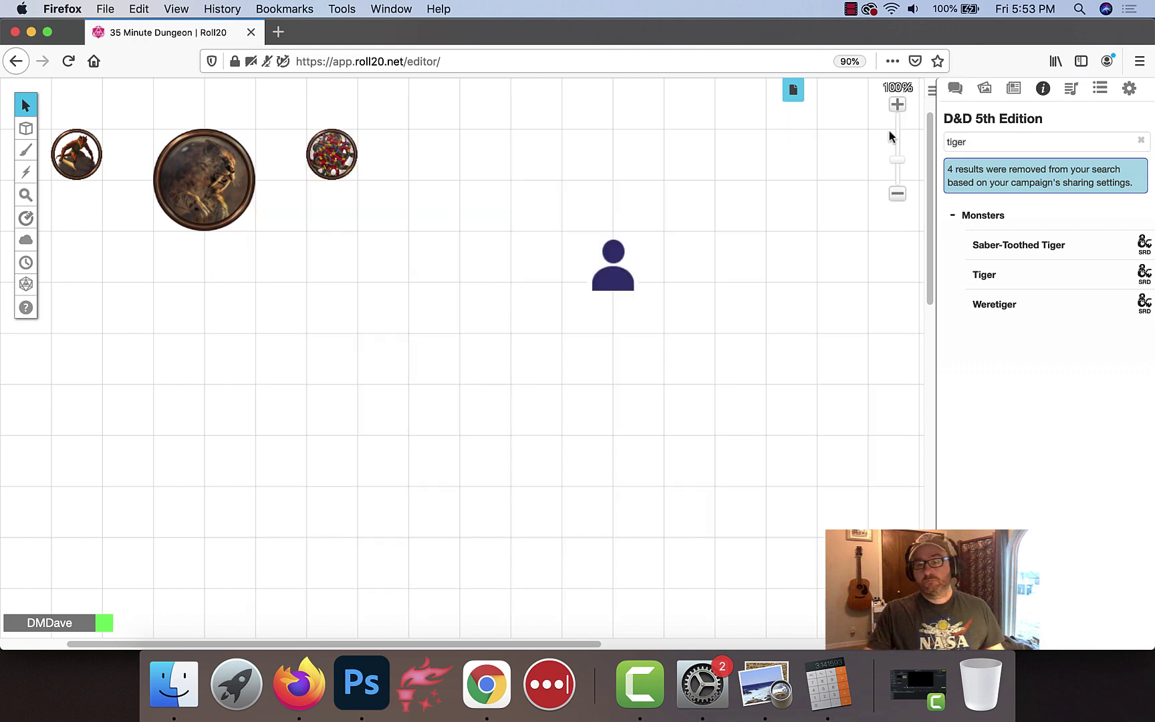
Search the compendium for "swarm of poisonous snakes", add the SRD Swarm of Poisonous Snakes to the page as a character, and close its sheet
text(sw)
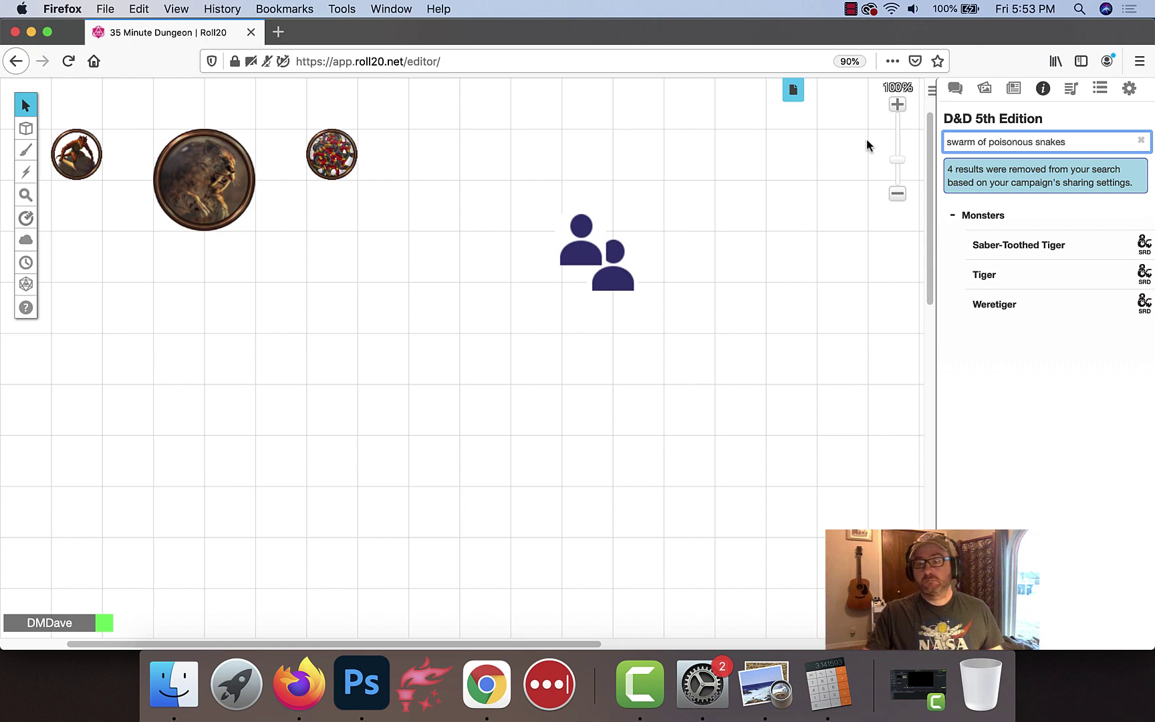
text(arm of poisonous snakes)
drag(1018, 245, 594, 224)
click(895, 124)
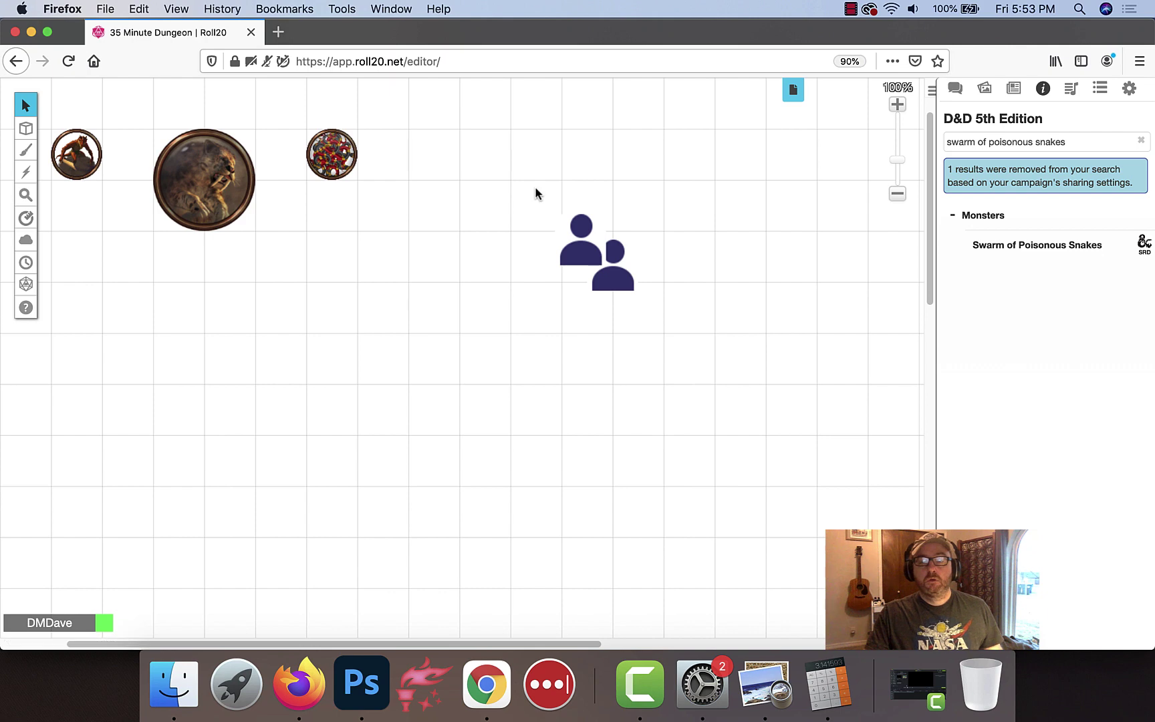
Set the kobold token to represent the Kobold character and show its nameplate
scroll(367, 253, up, 3)
scroll(366, 252, left, 3)
click(161, 234)
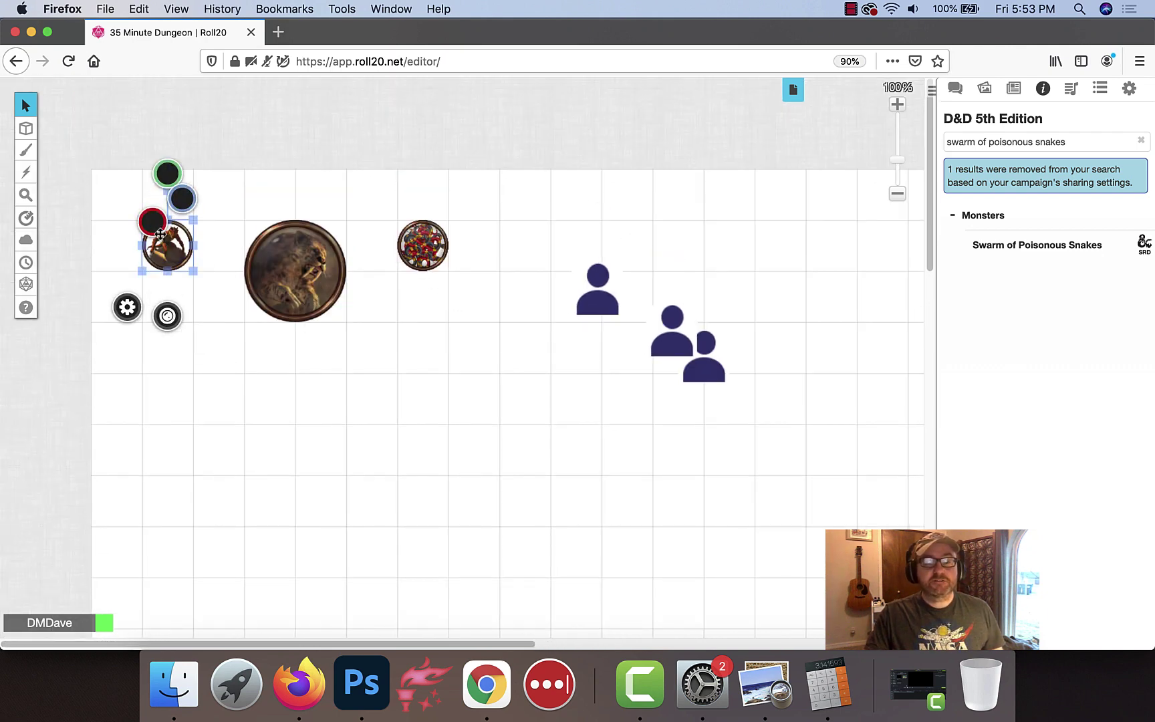
double_click(160, 234)
click(391, 261)
click(391, 261)
click(391, 260)
click(395, 271)
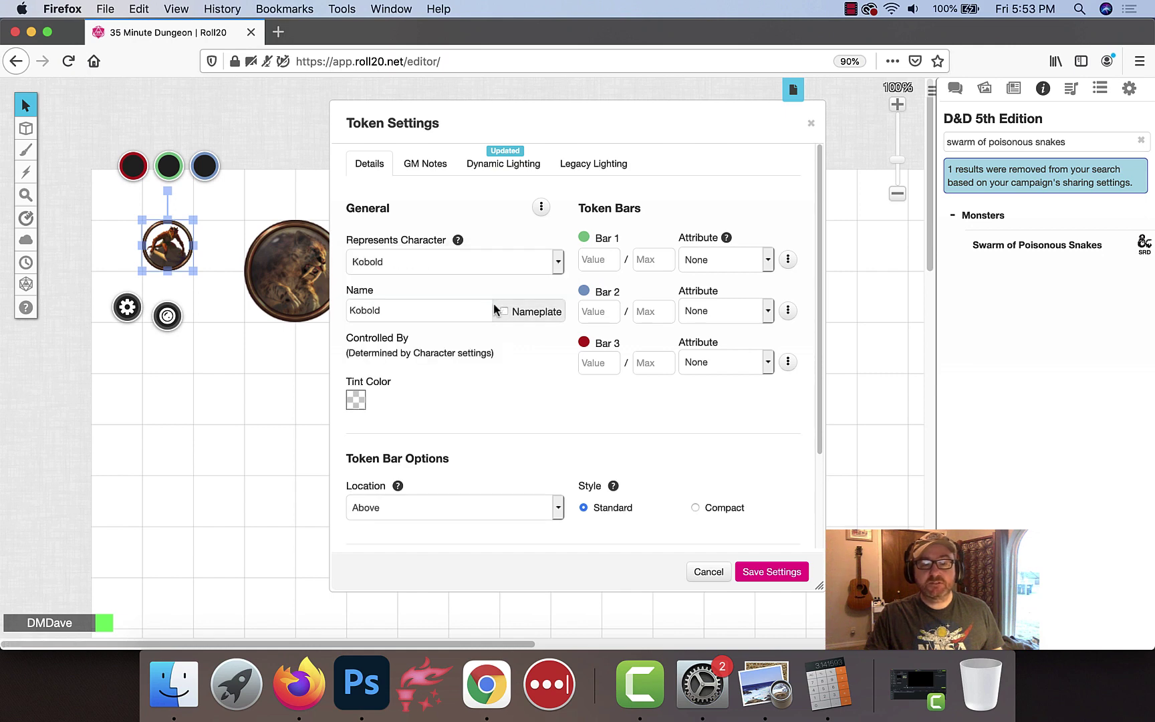
Set the kobold token's Bar 1 to 5 / 5, link Bar 2 to the npc_ac attribute, and save the token settings
click(591, 265)
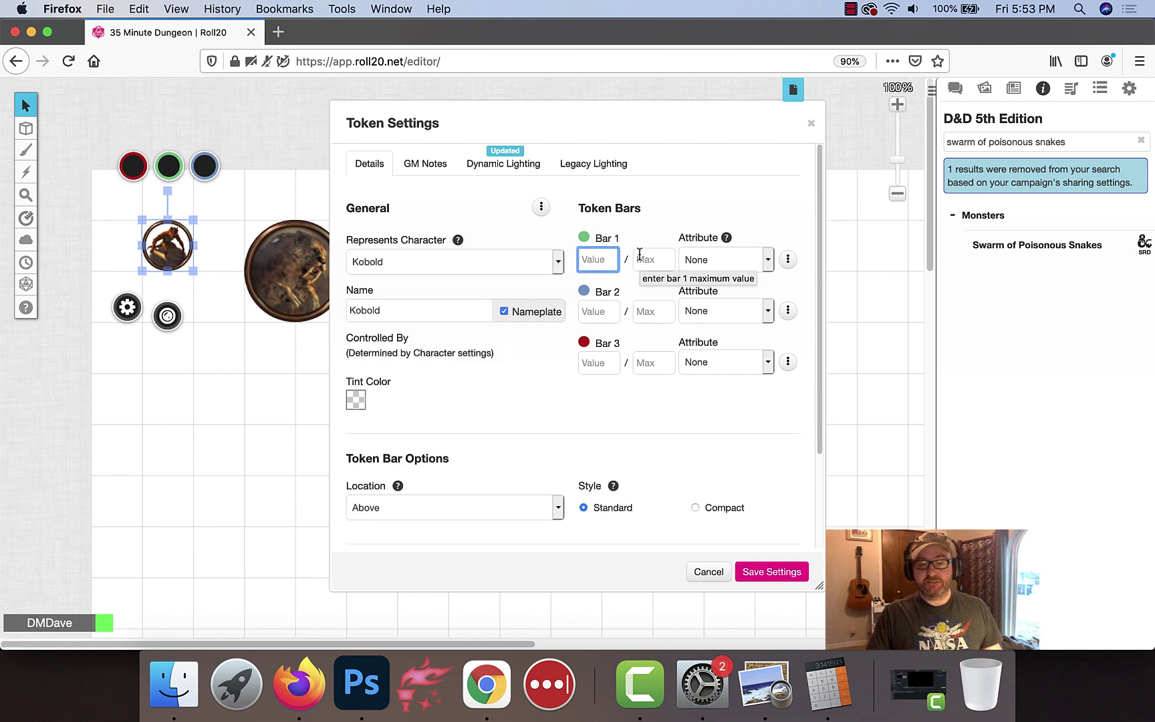
text(5)
key(Tab)
text(5)
key(Tab)
key(Tab)
key(Tab)
key(Tab)
key(Tab)
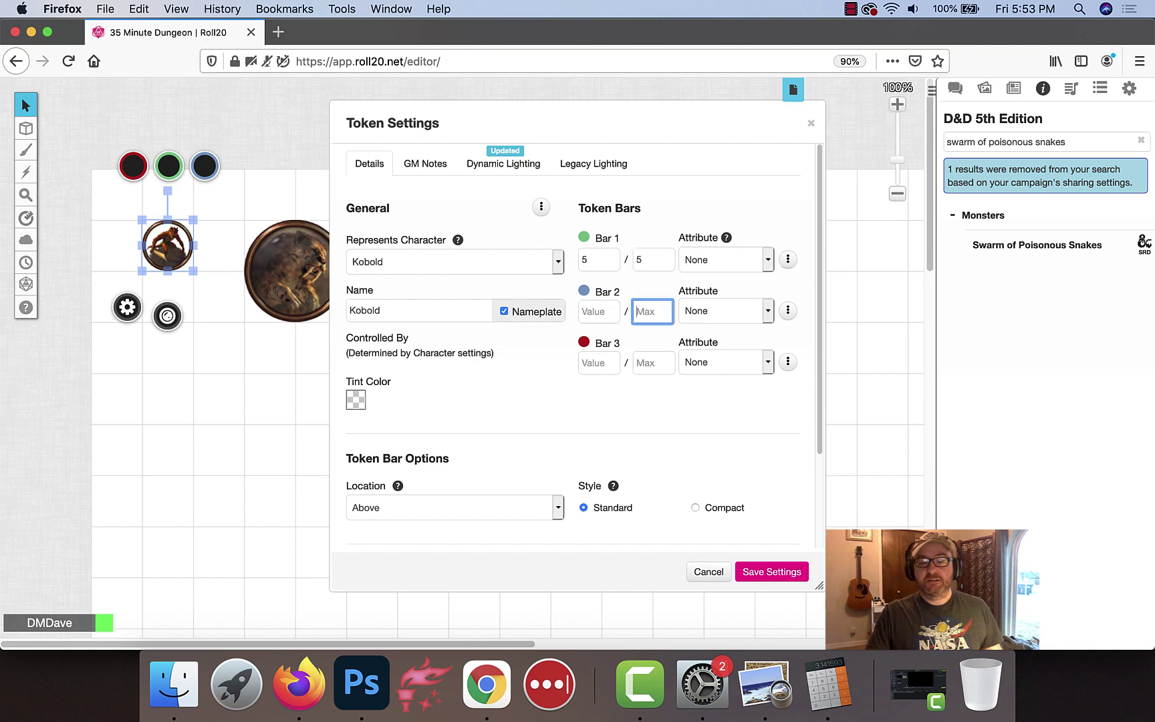
key(space)
text(npc_ac)
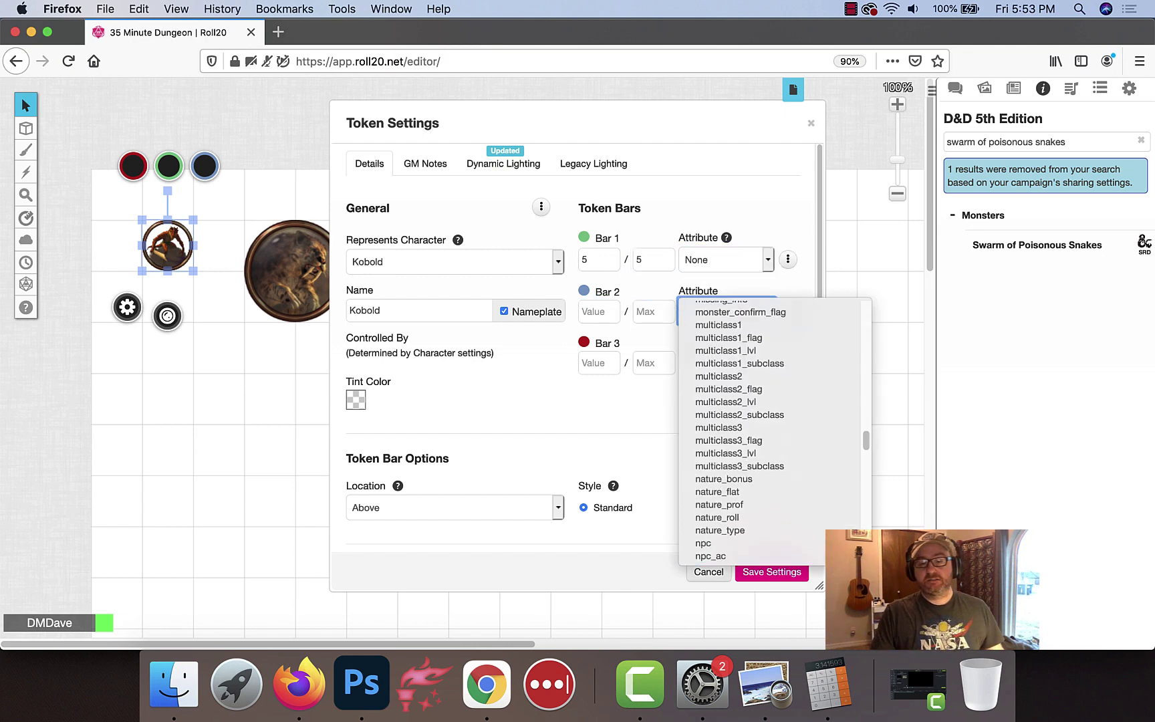
key(Return)
click(768, 572)
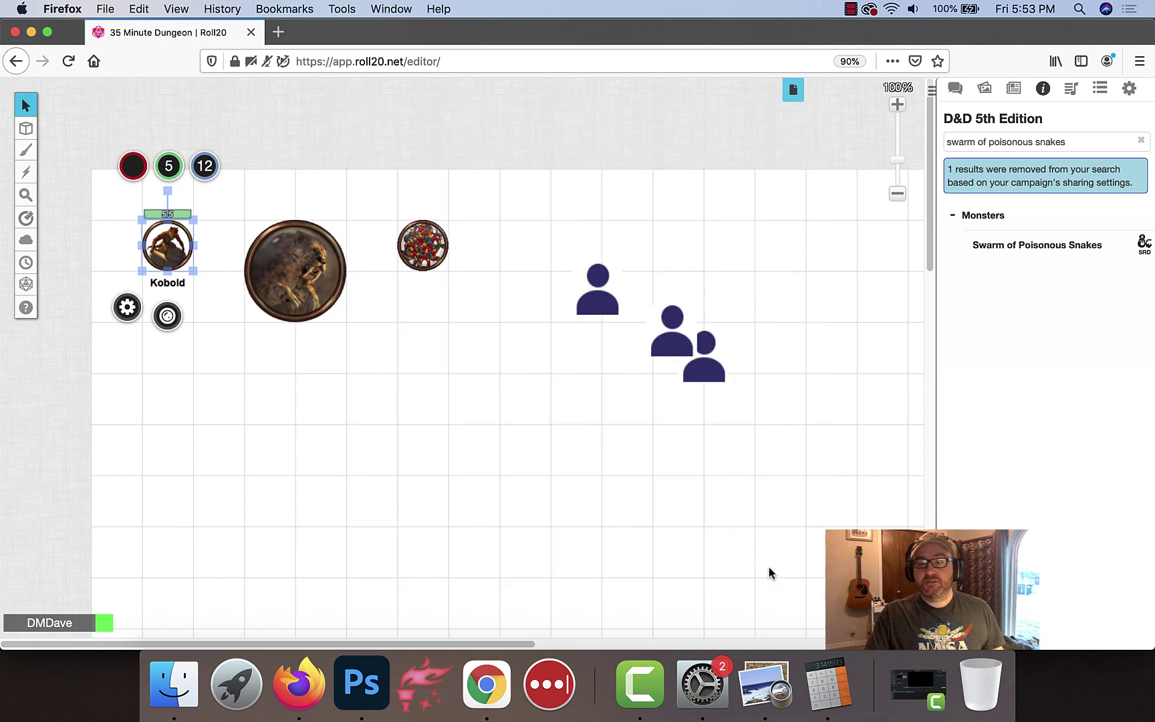
Search the compendium for "acol" to add the SRD Acolyte as a character, and remove the three placeholder tokens from the page
triple_click(1074, 137)
text(acol)
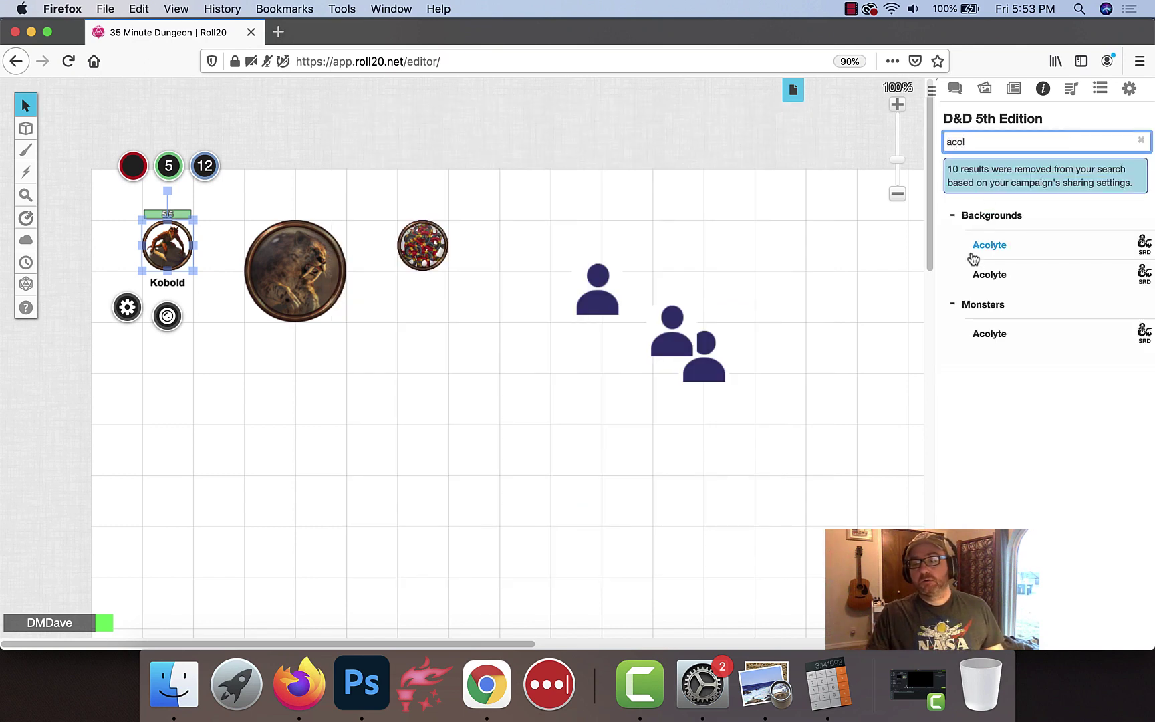
double_click(634, 310)
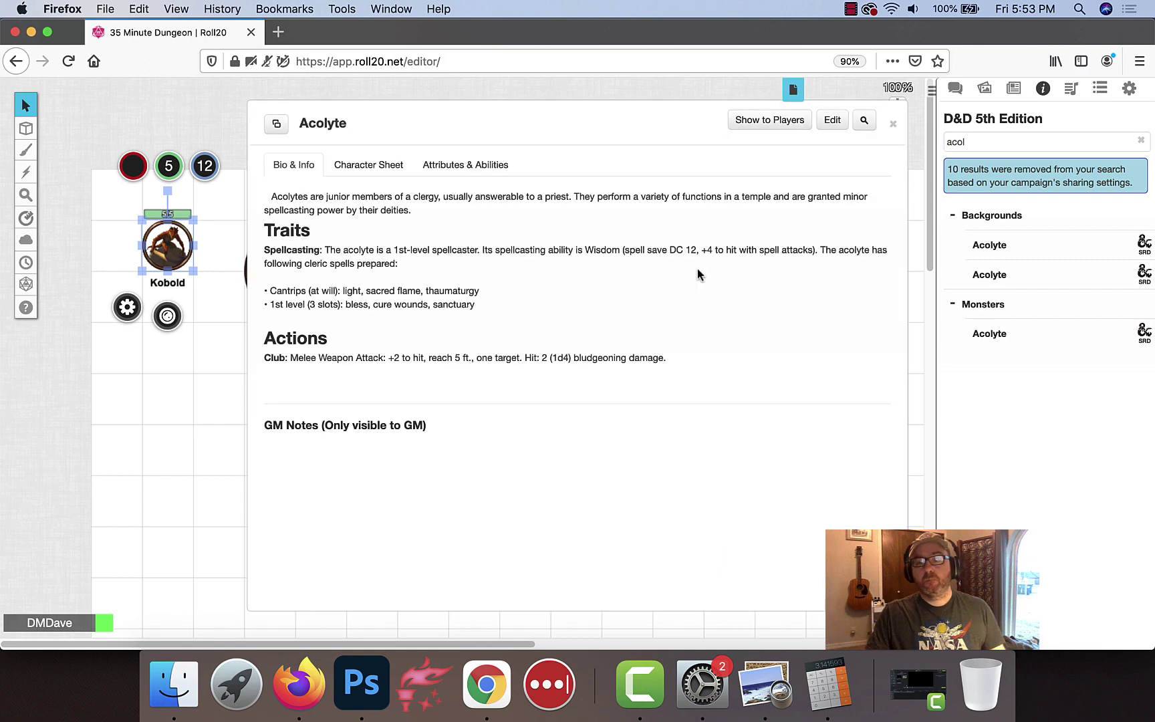
click(895, 127)
drag(785, 405, 542, 254)
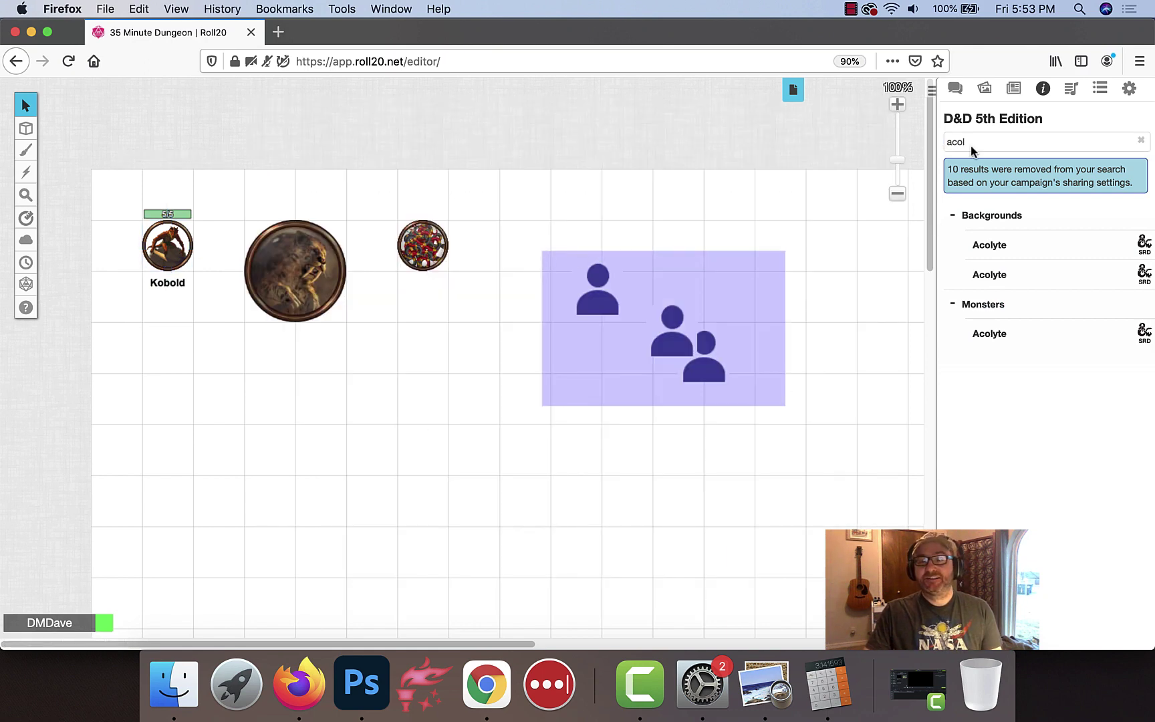
Set the tiger token to represent the Tiger character and show its nameplate
double_click(338, 260)
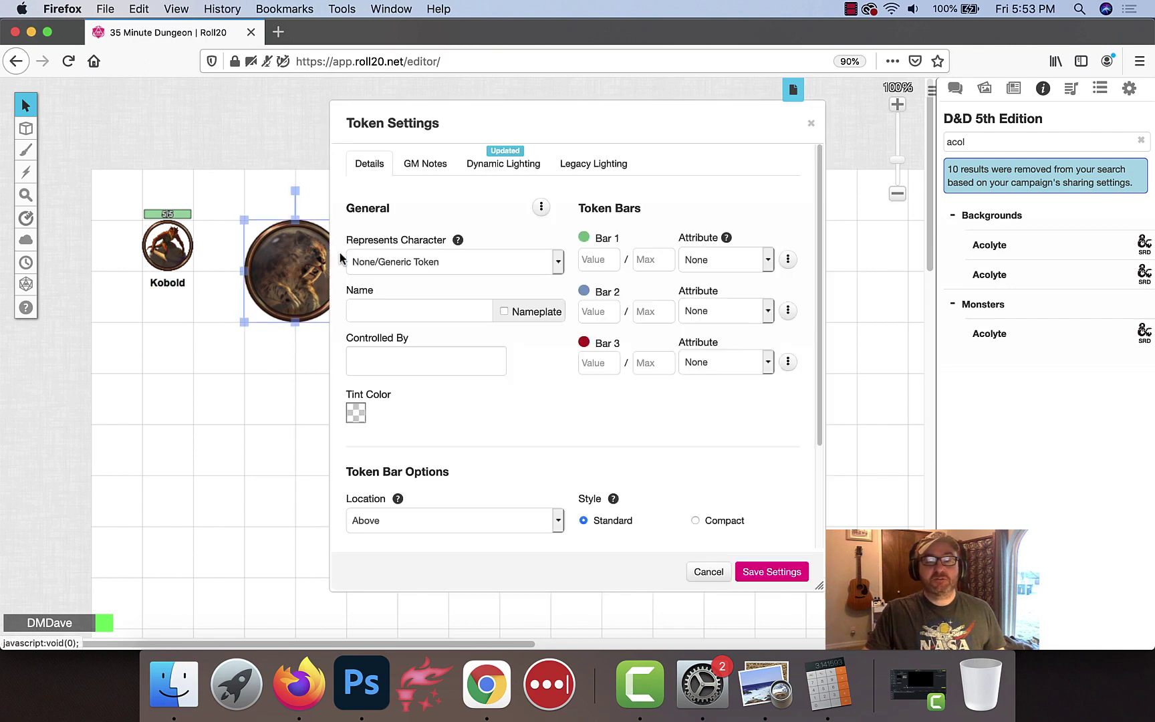
click(382, 261)
click(504, 330)
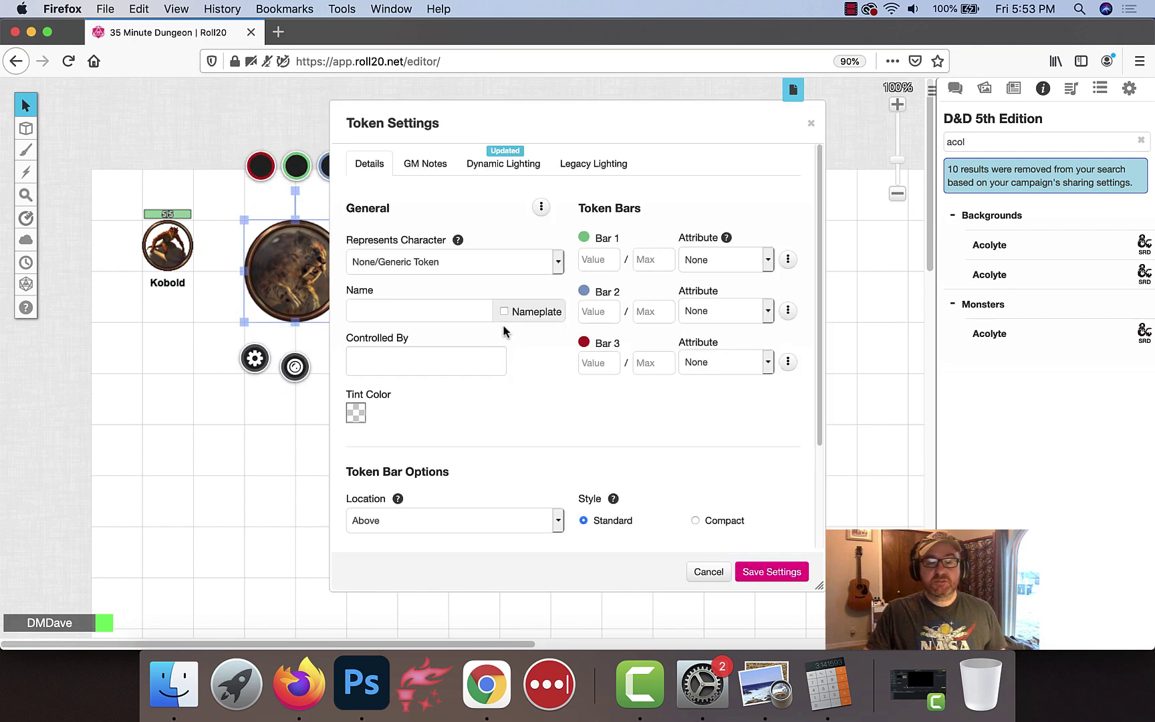
Check the Tiger's hit points on its character sheet in the journal, and collapse the sheet window
click(1014, 88)
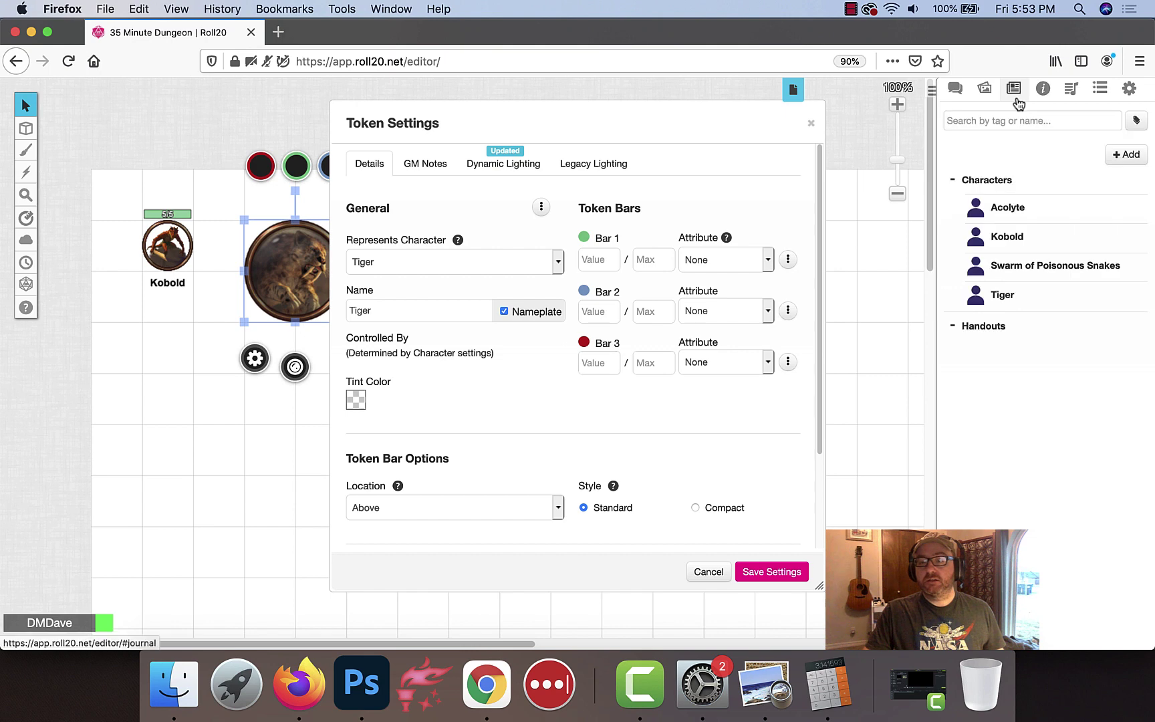
click(1003, 295)
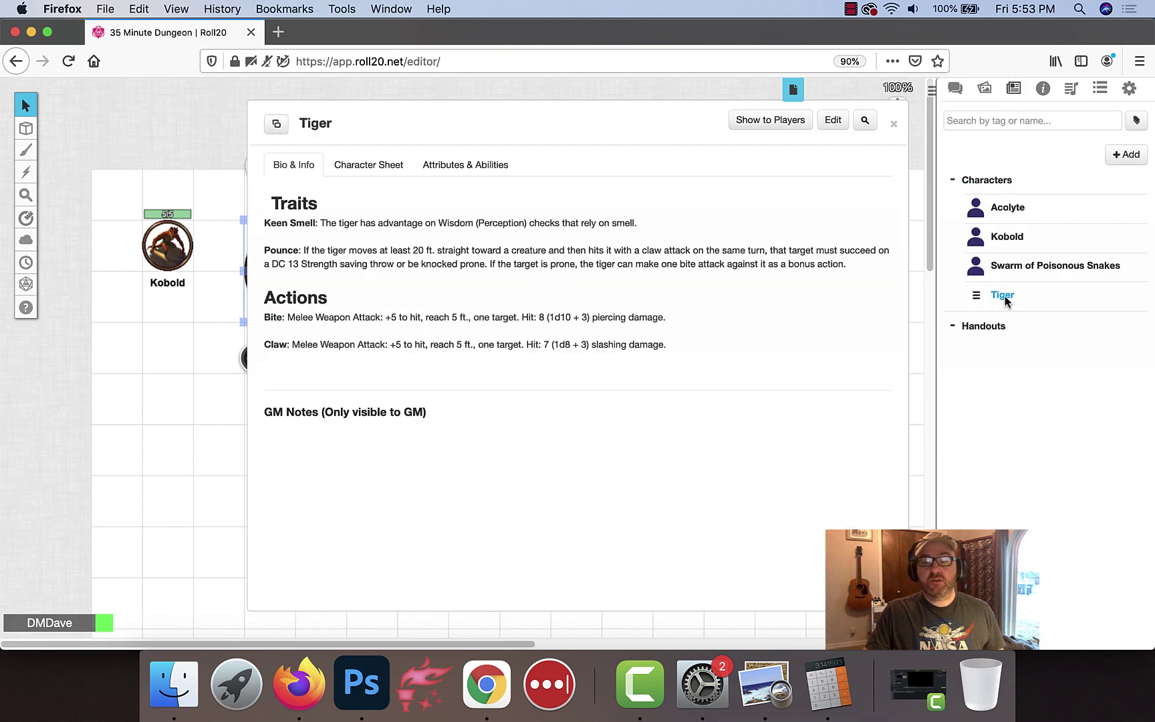
click(367, 167)
drag(472, 136, 370, 116)
double_click(370, 117)
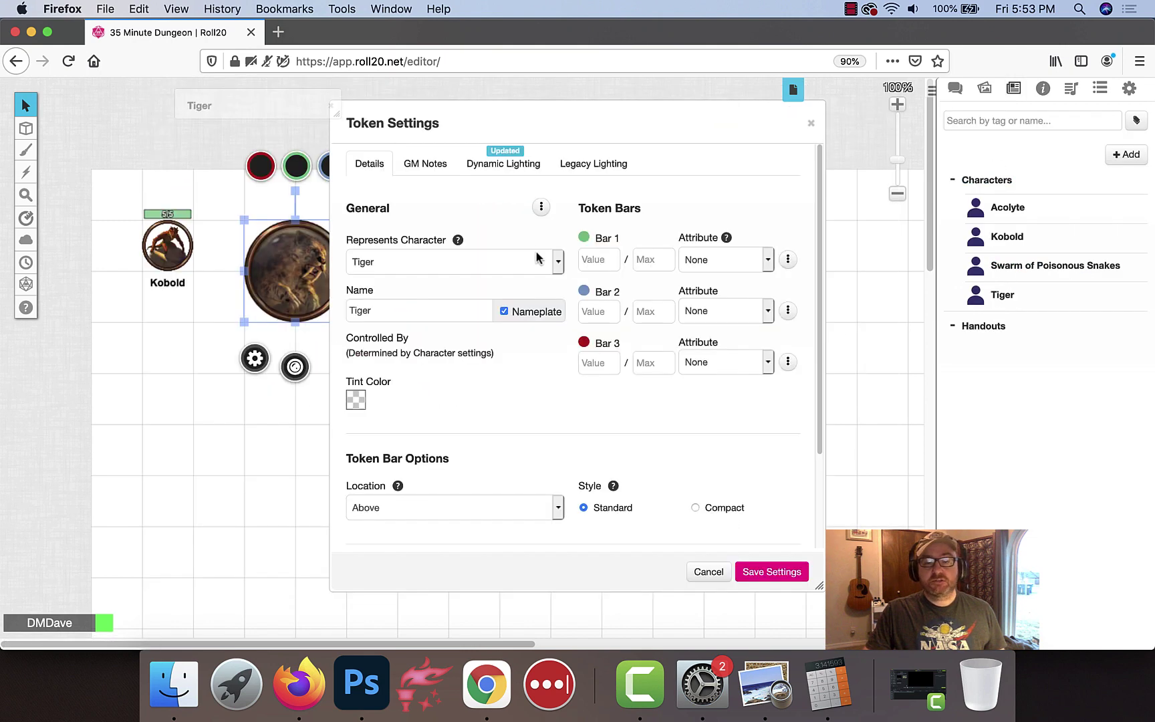
Set the tiger token's Bar 1 to 37 / 37, link Bar 2 to npc_ac, and save the token settings
click(585, 254)
text(37)
key(Tab)
text(37)
key(Tab)
key(Tab)
key(Tab)
key(Tab)
key(space)
text(npc_ac)
key(Return)
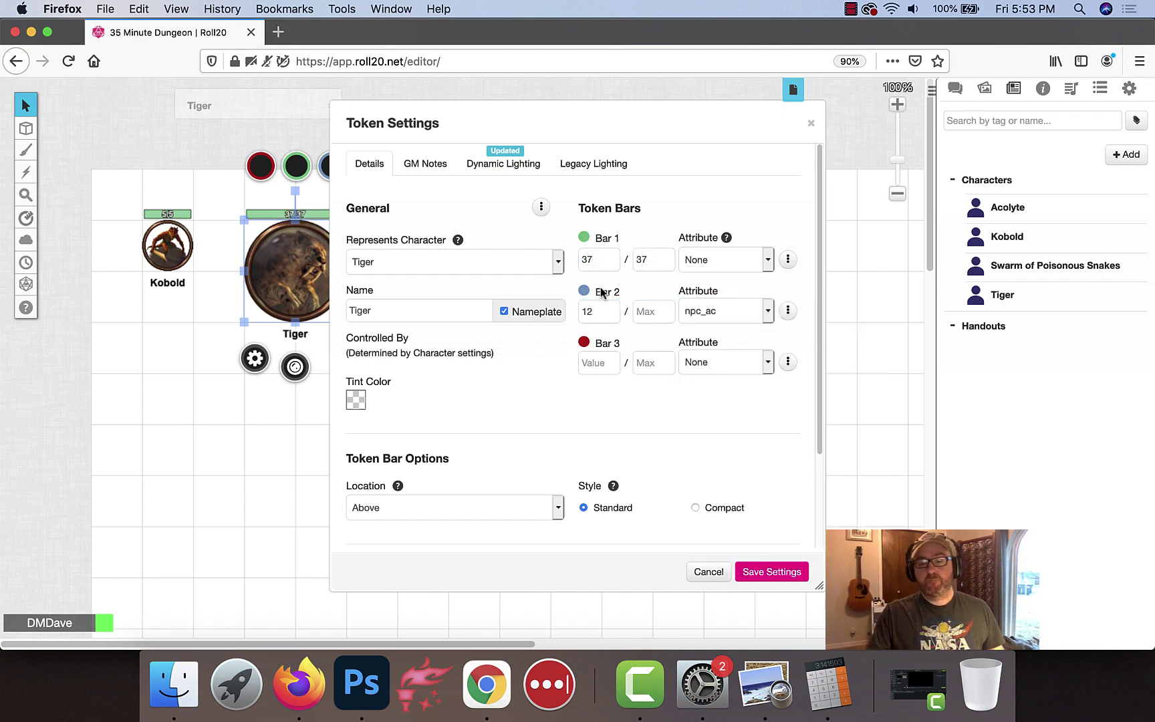
click(770, 572)
click(467, 289)
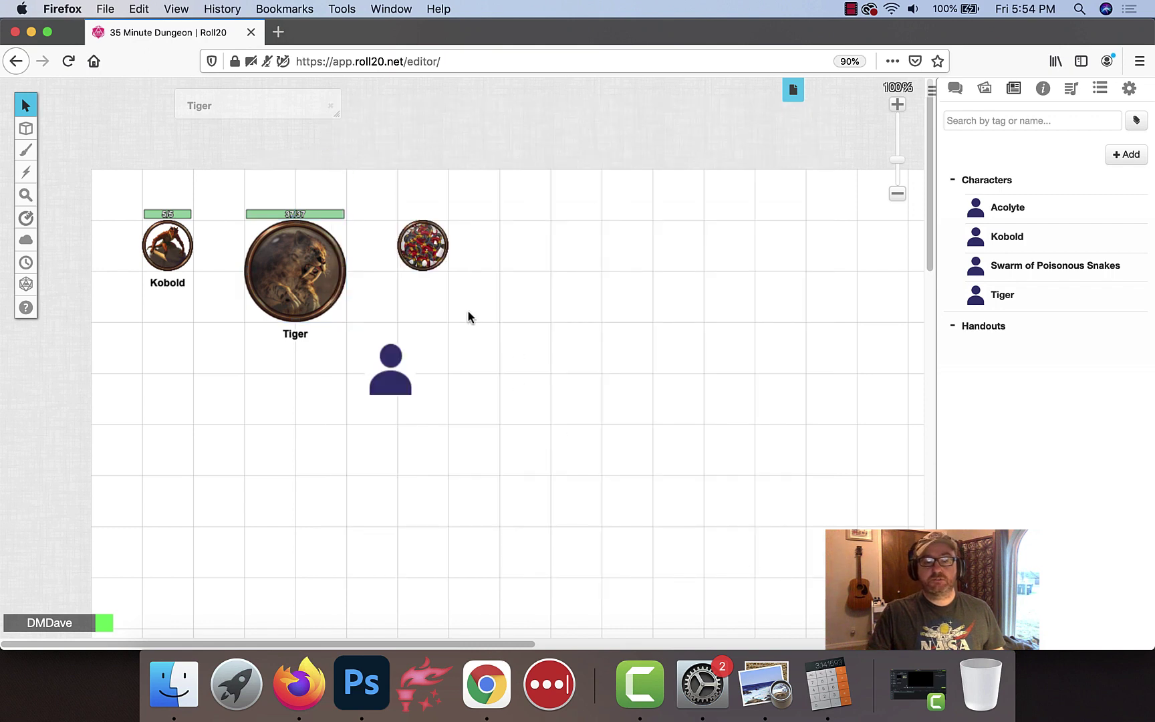
Set the snake token to represent the Swarm of Poisonous Snakes character with its nameplate shown
double_click(432, 243)
click(476, 262)
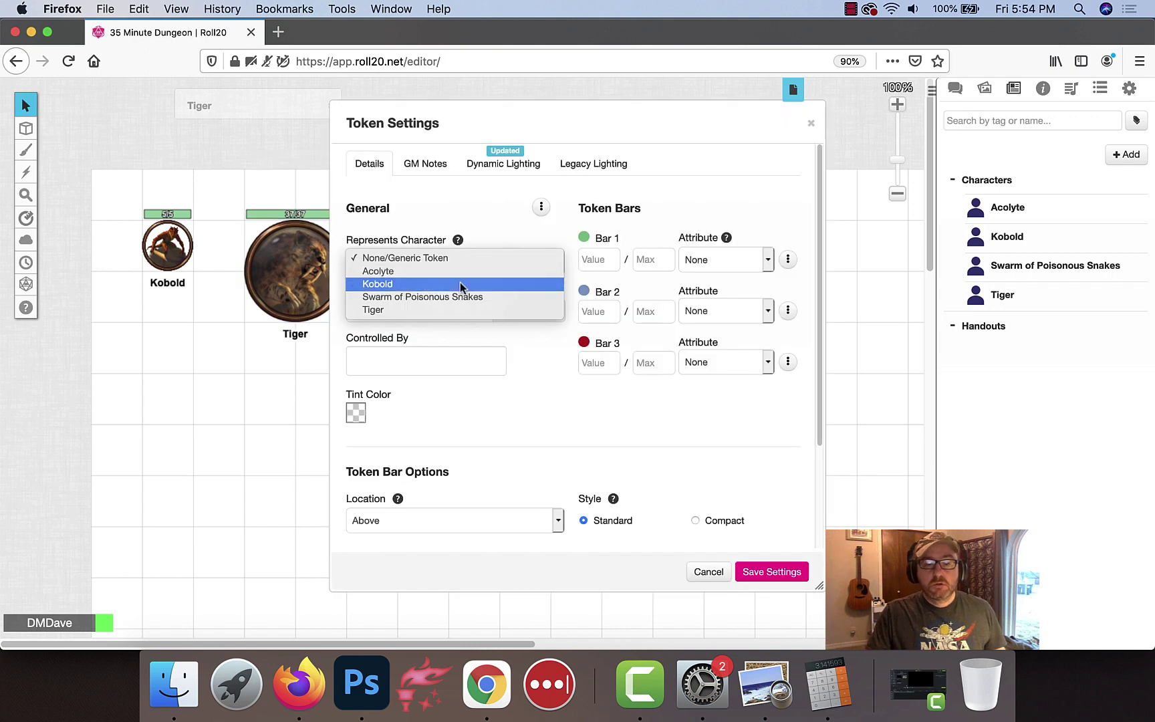
click(458, 298)
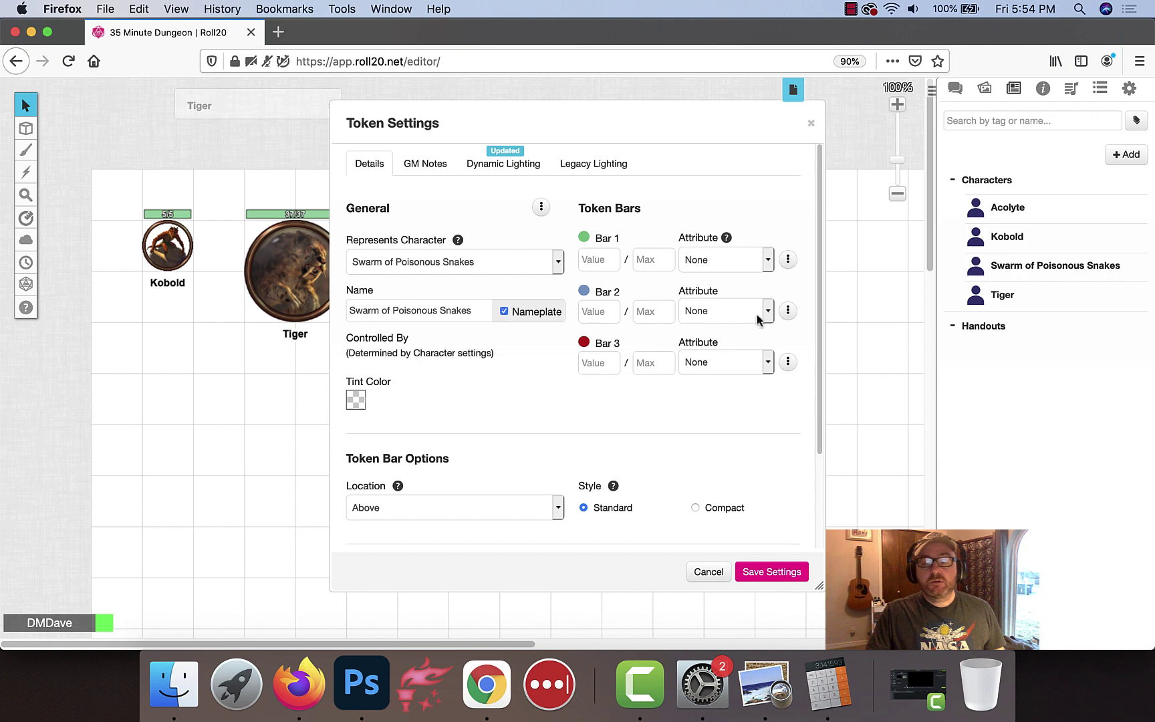
Check the Swarm of Poisonous Snakes' hit points on its character sheet, and collapse the sheet window
click(1010, 271)
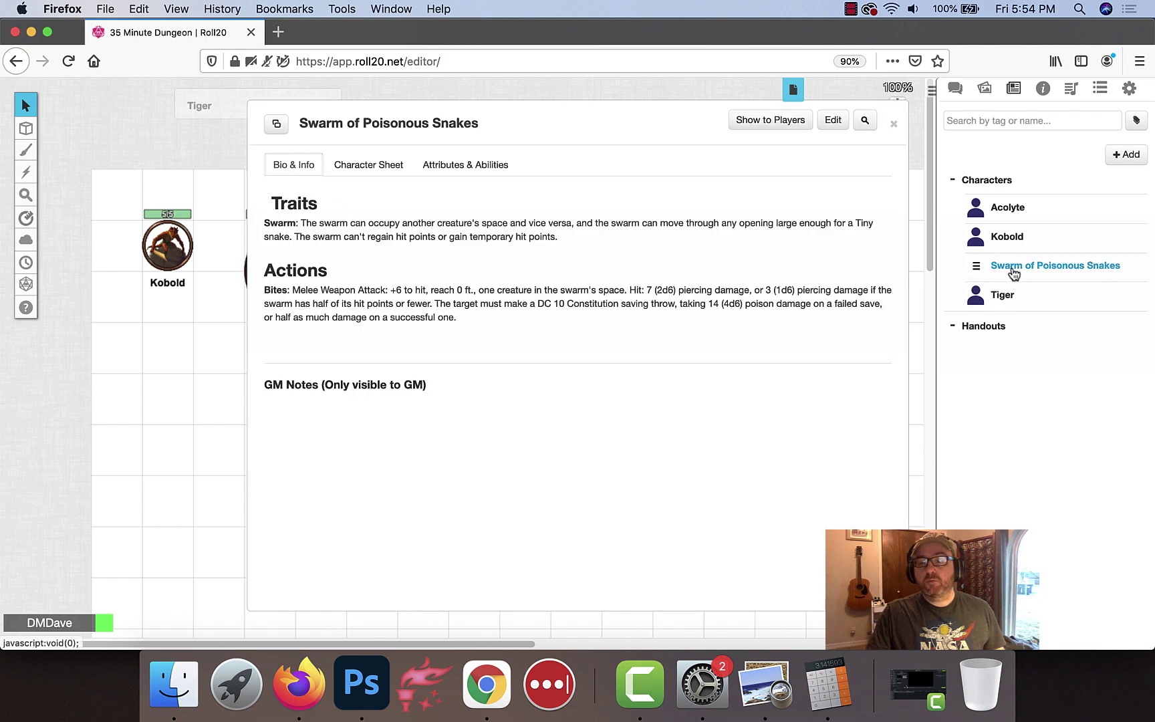
click(394, 171)
double_click(497, 129)
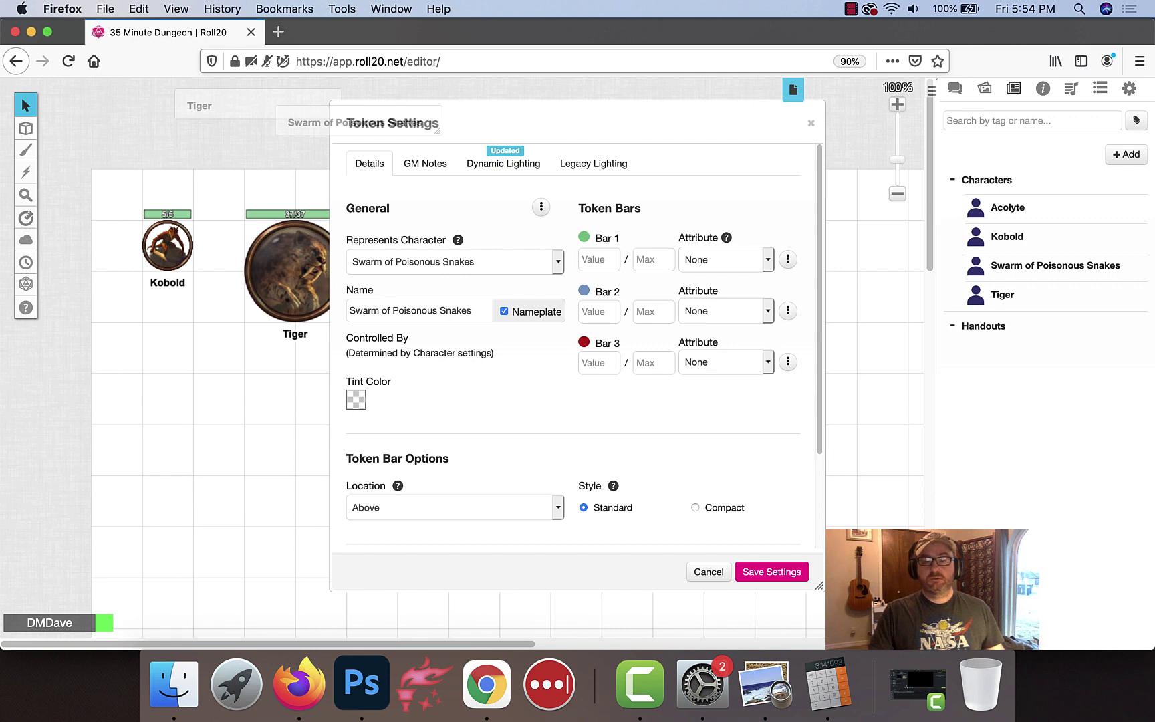
Set the snake swarm token's Bar 1 to 36 / 36 and link Bar 2 to the npc_ac attribute
click(652, 312)
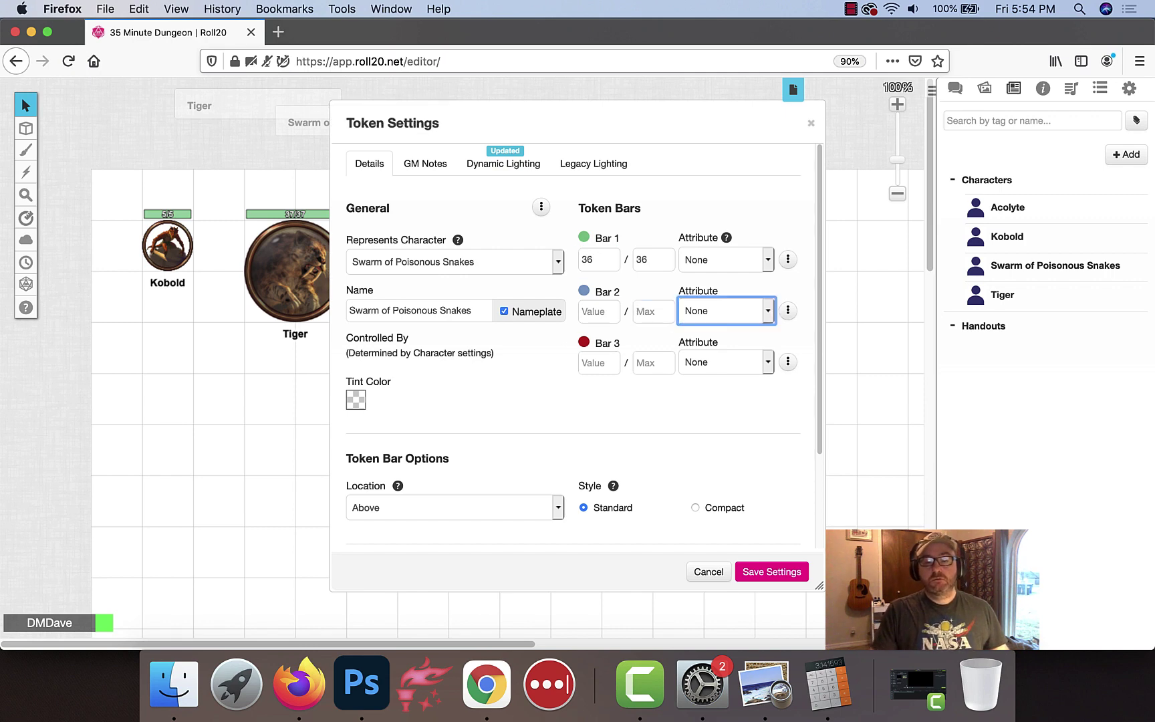
key(Tab)
key(space)
text(npc_ac)
key(Return)
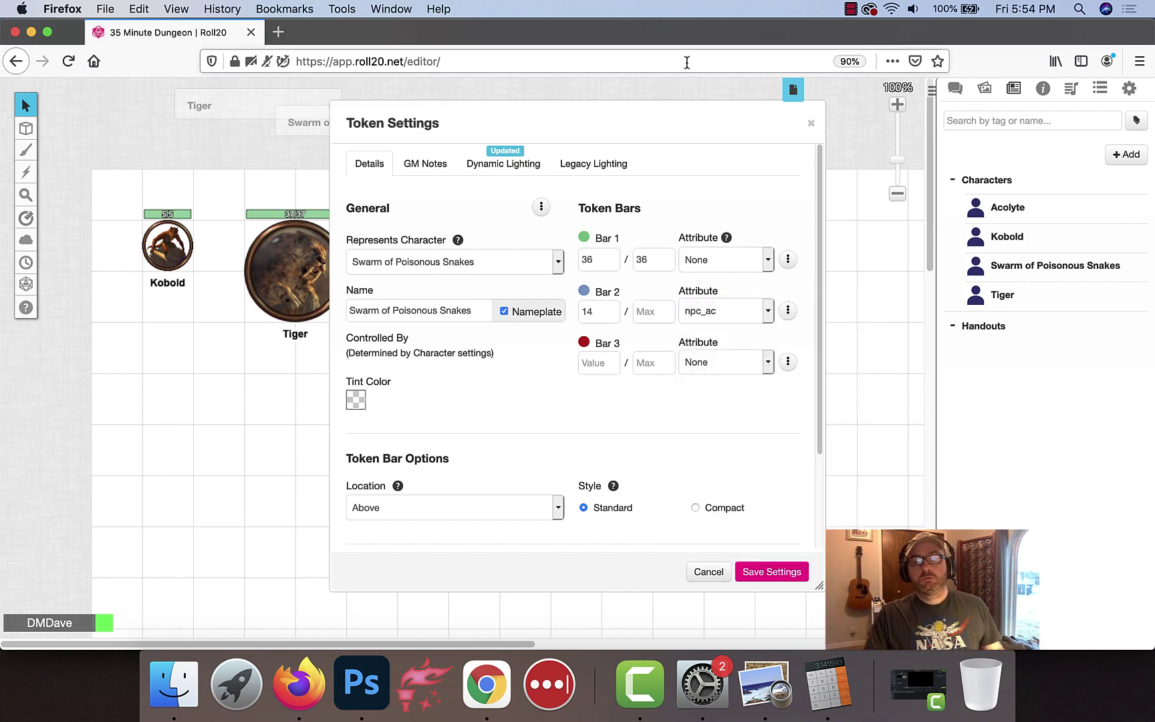
Enable vision and night vision at a distance of 10 ft for the snake swarm token, and save its settings
click(513, 169)
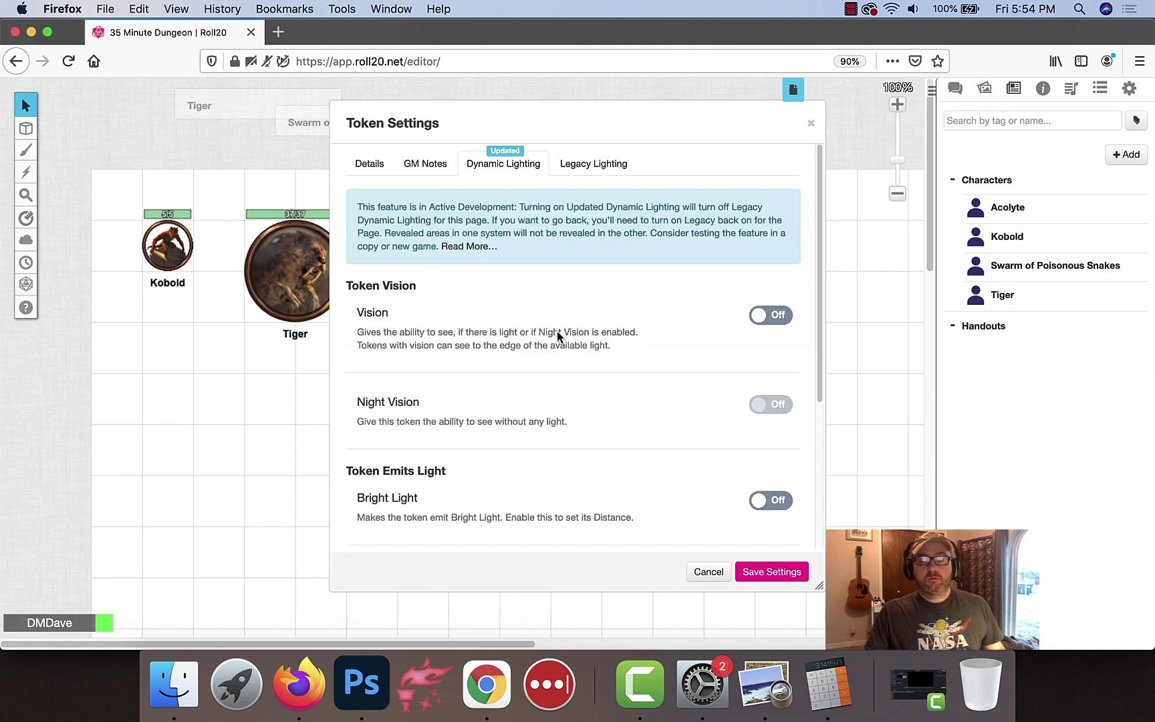
click(767, 321)
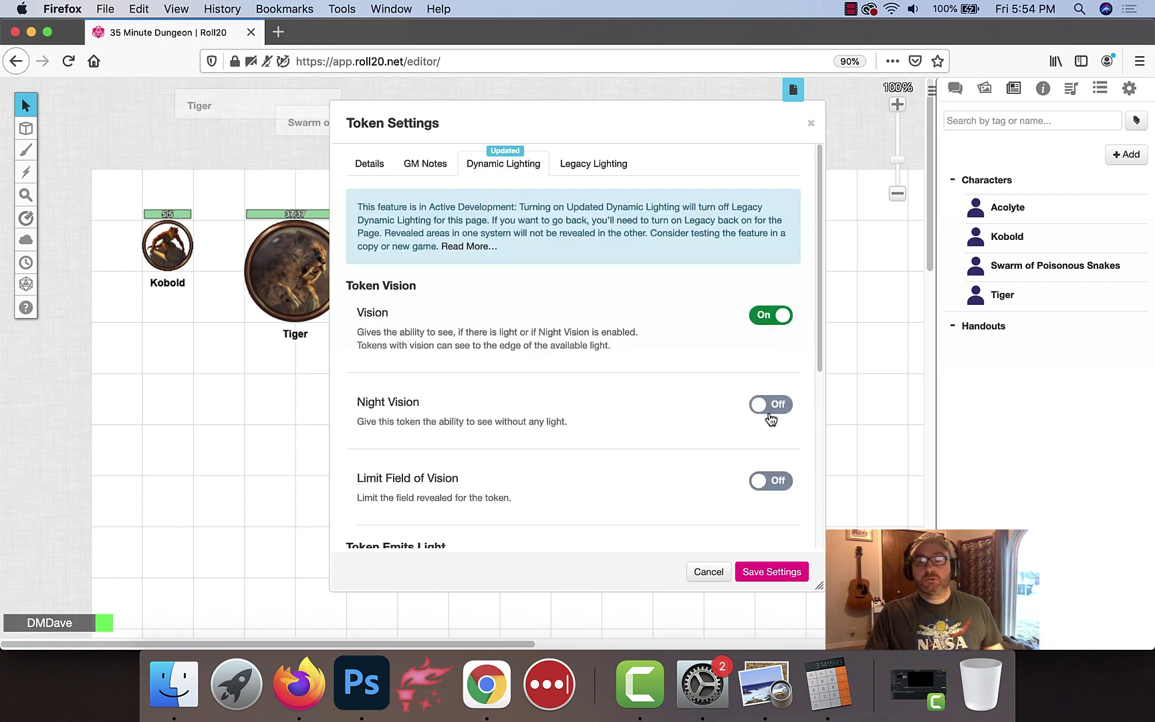
click(768, 406)
scroll(672, 411, down, 2)
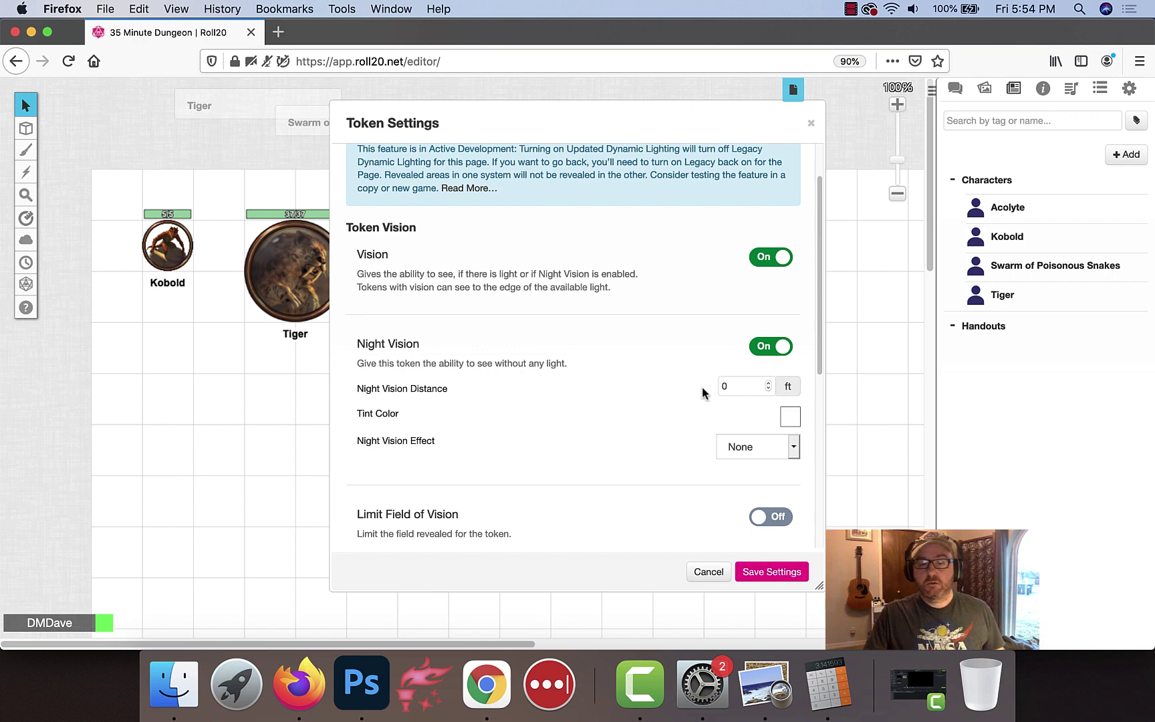
double_click(735, 385)
text(10)
click(769, 572)
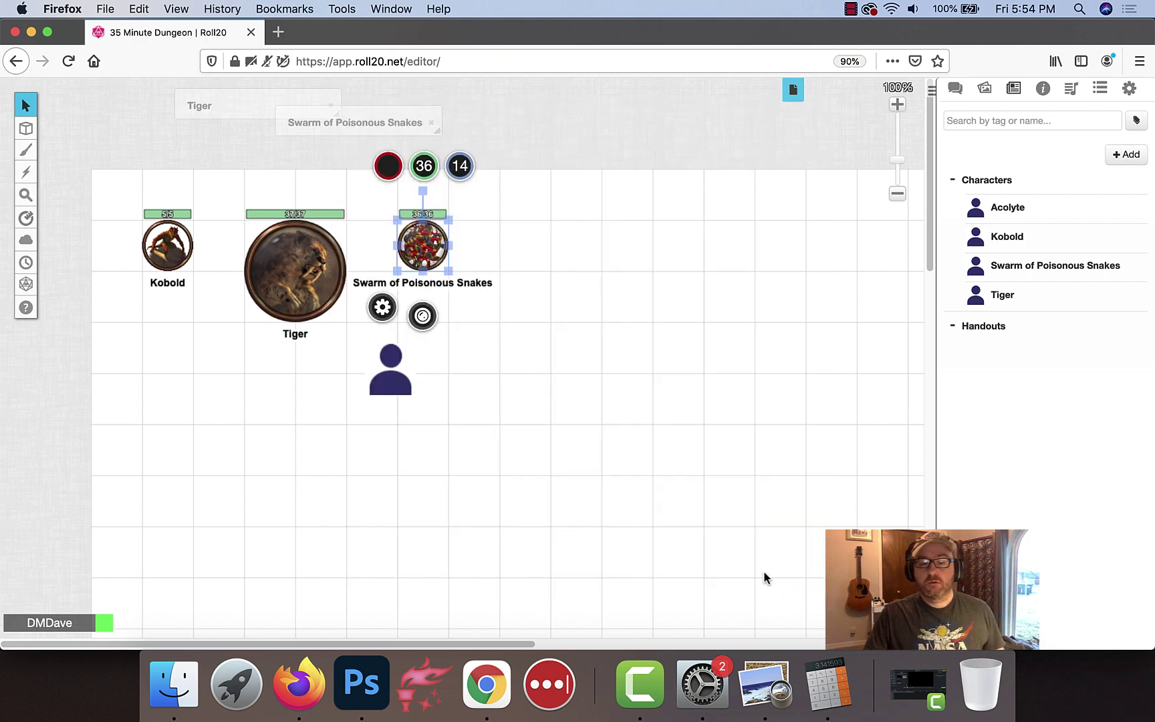
click(535, 242)
click(323, 270)
double_click(322, 270)
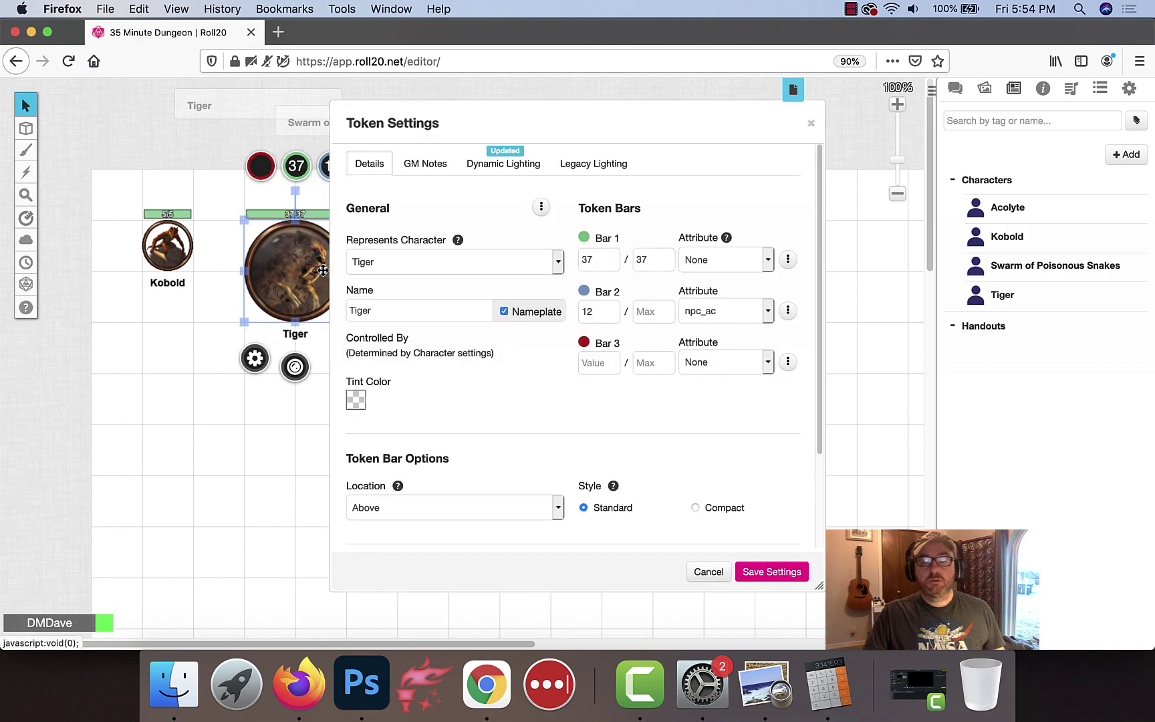
click(813, 125)
Enable vision and night vision at a distance of 60 ft for the kobold token, and save its settings
click(167, 245)
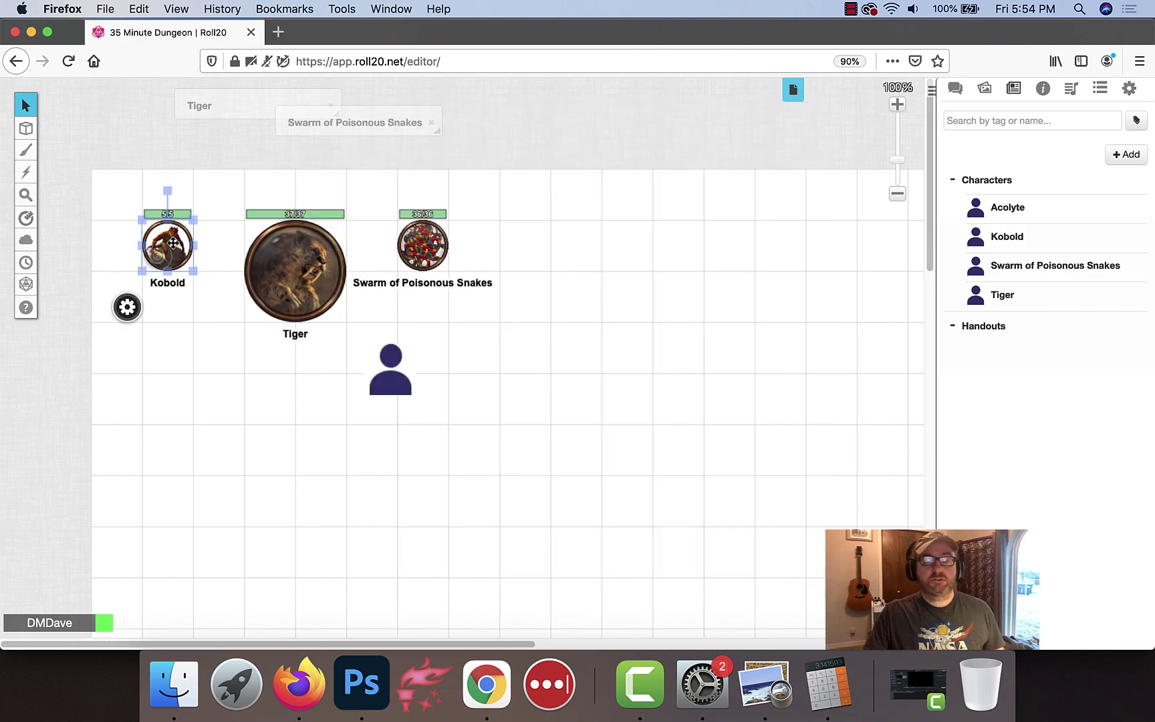
double_click(167, 244)
click(511, 165)
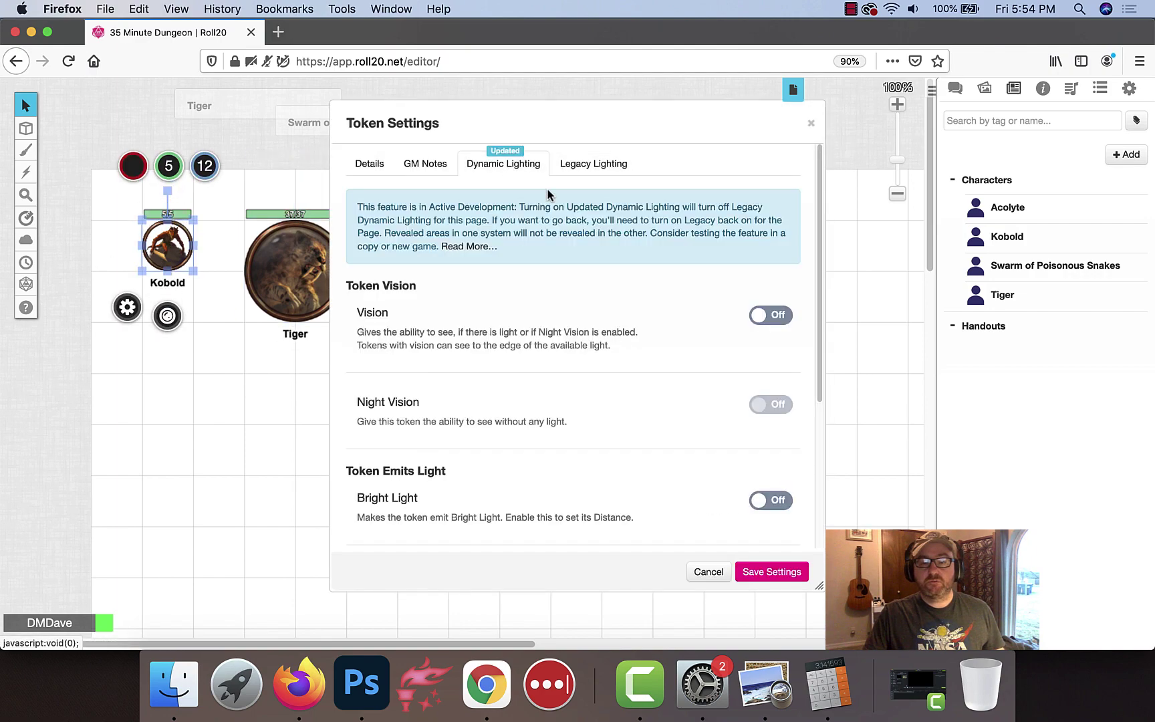
click(774, 314)
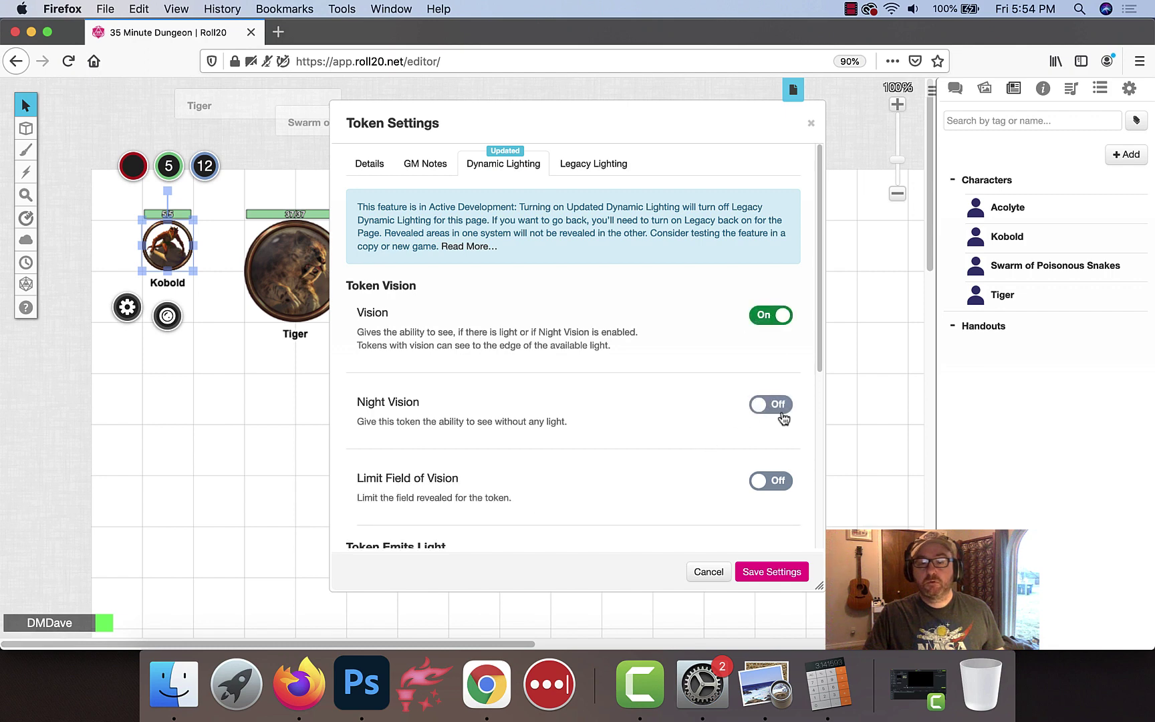
click(772, 405)
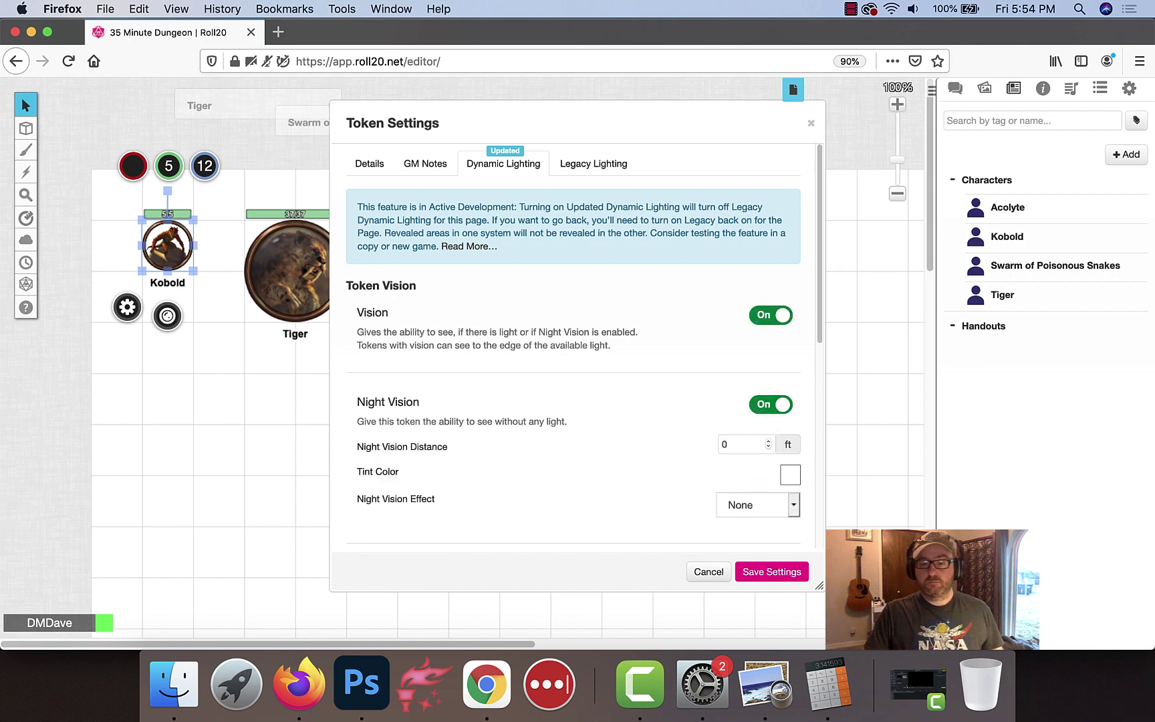
double_click(736, 444)
text(60)
click(776, 573)
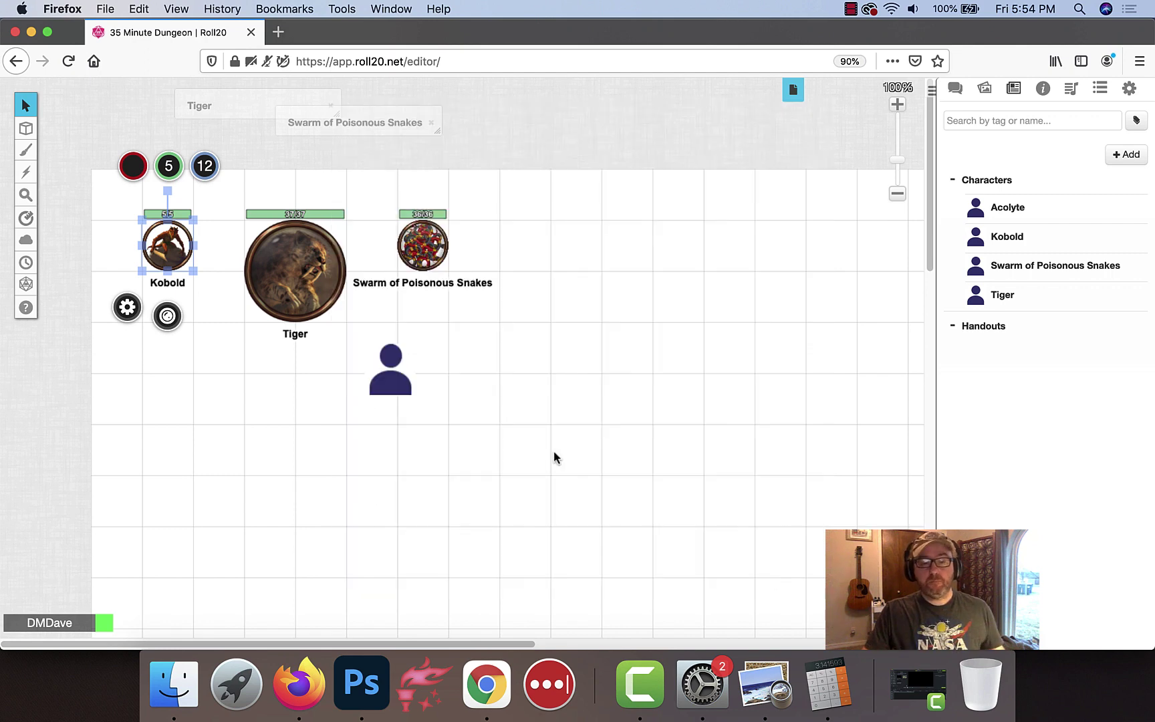
Check the Tiger's senses on its character sheet, and collapse the sheet window
double_click(274, 271)
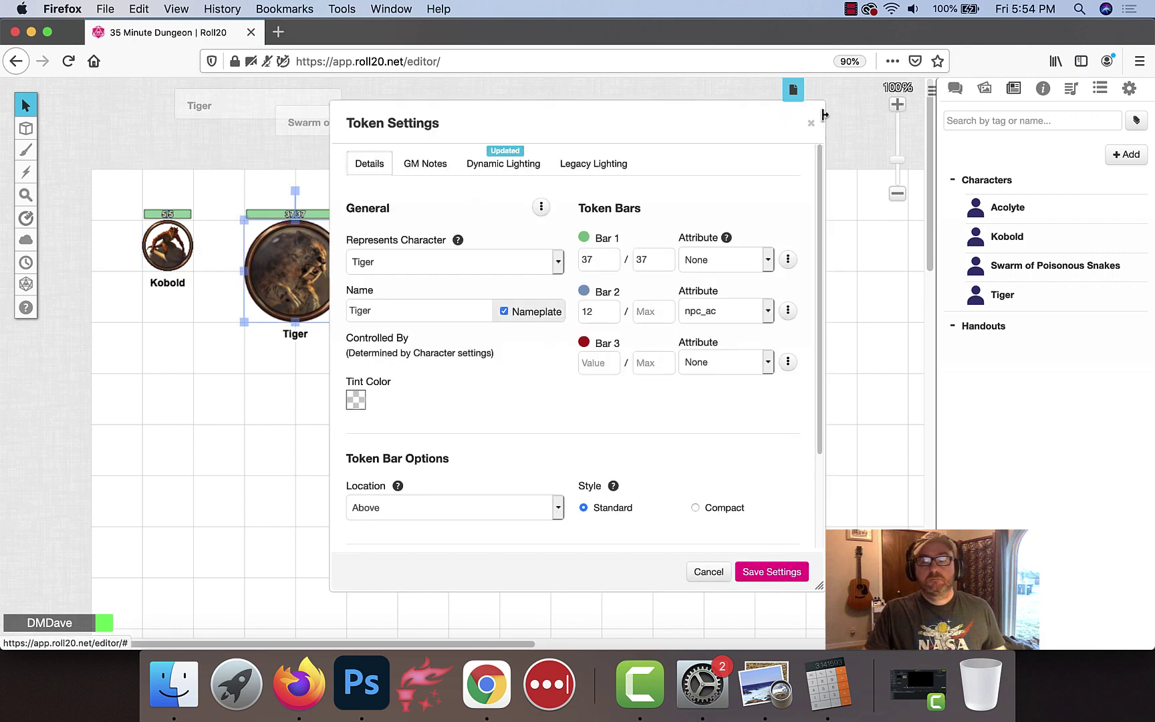
click(811, 123)
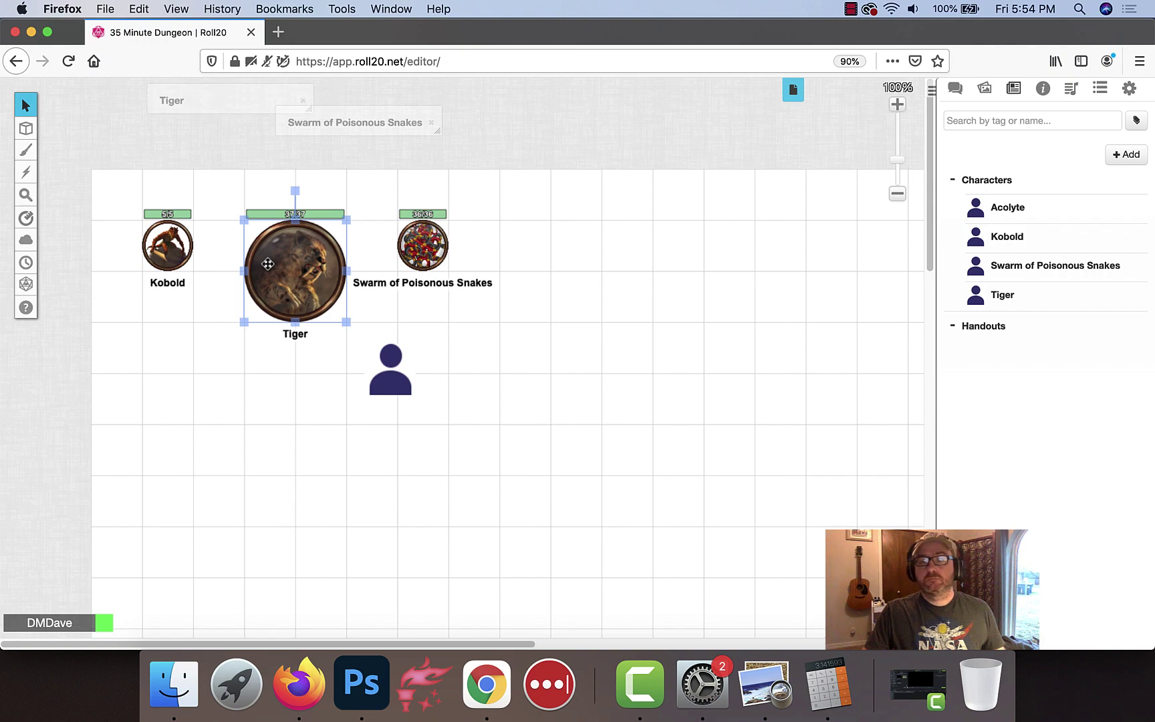
click(194, 95)
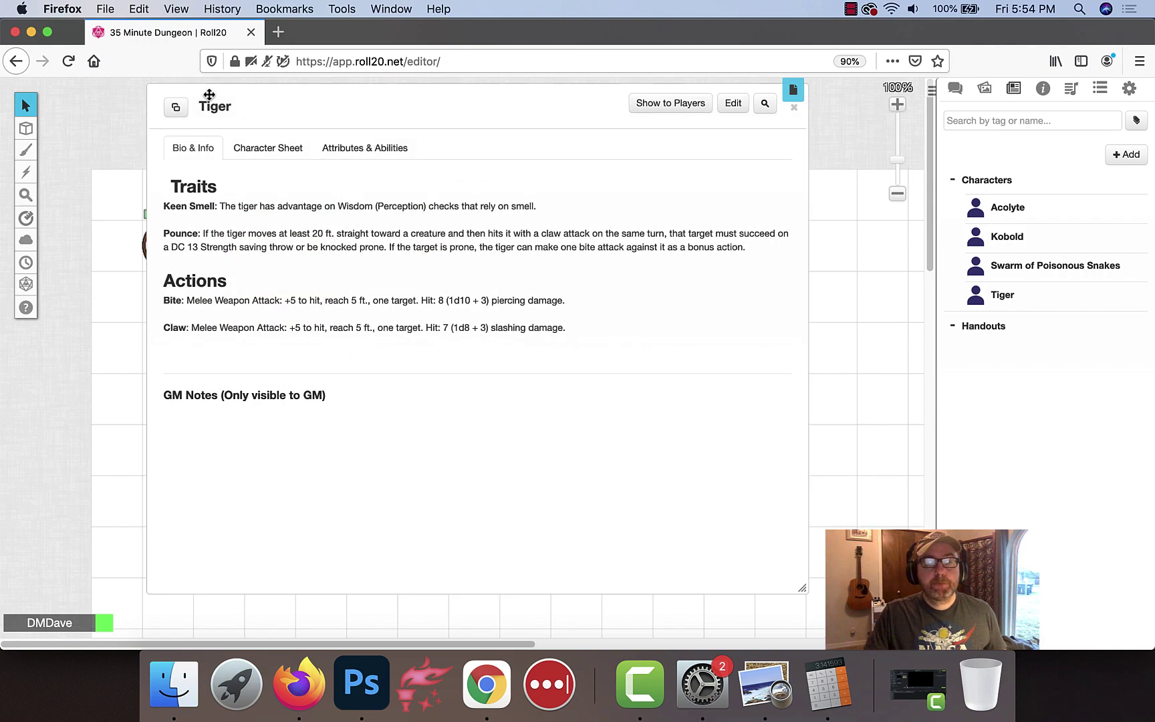
click(292, 155)
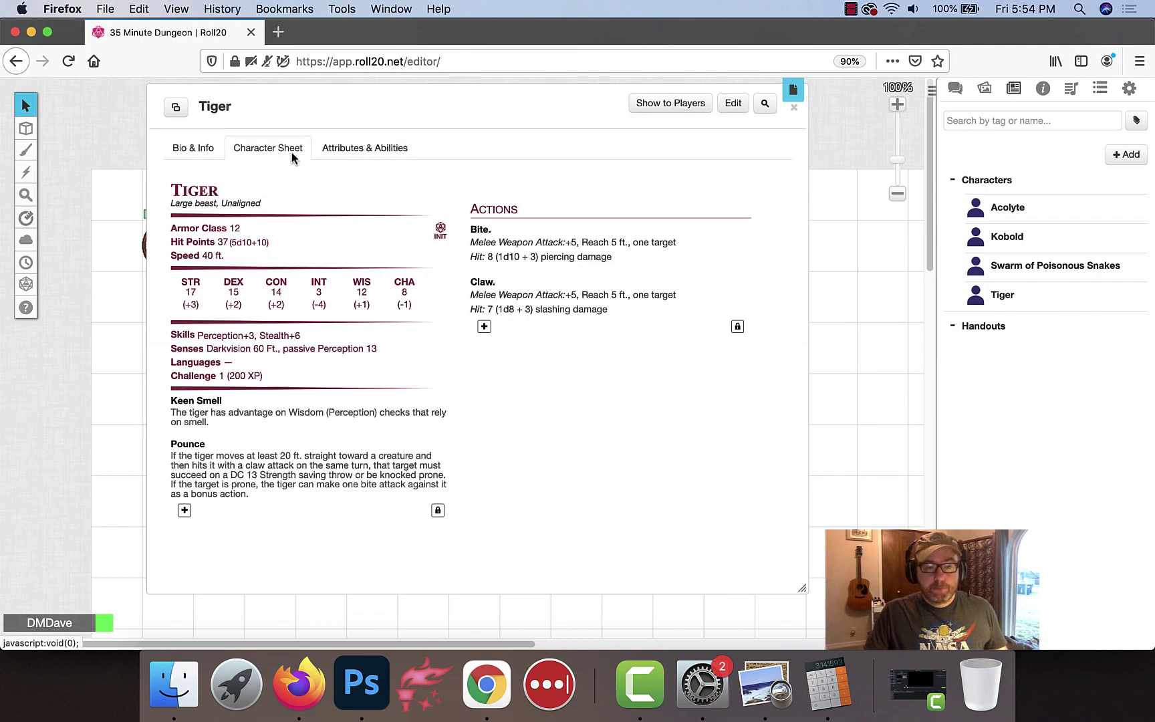
double_click(317, 105)
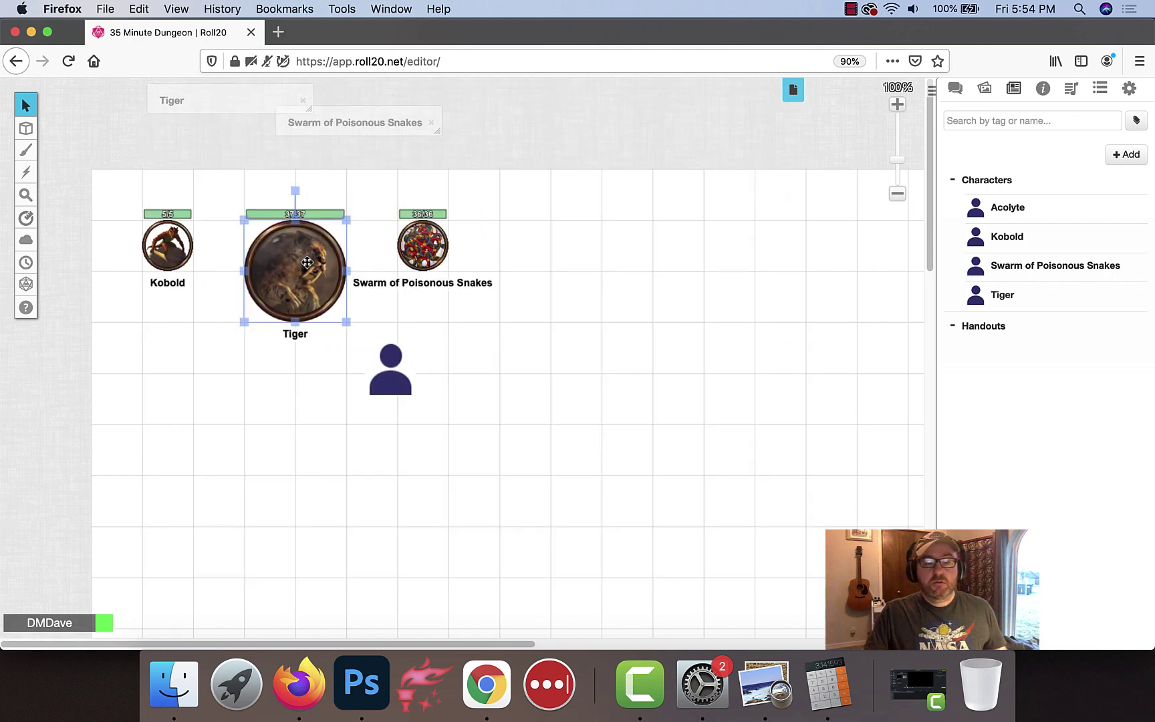
Enable vision and night vision at a distance of 60 ft for the tiger token, and save its settings
double_click(307, 262)
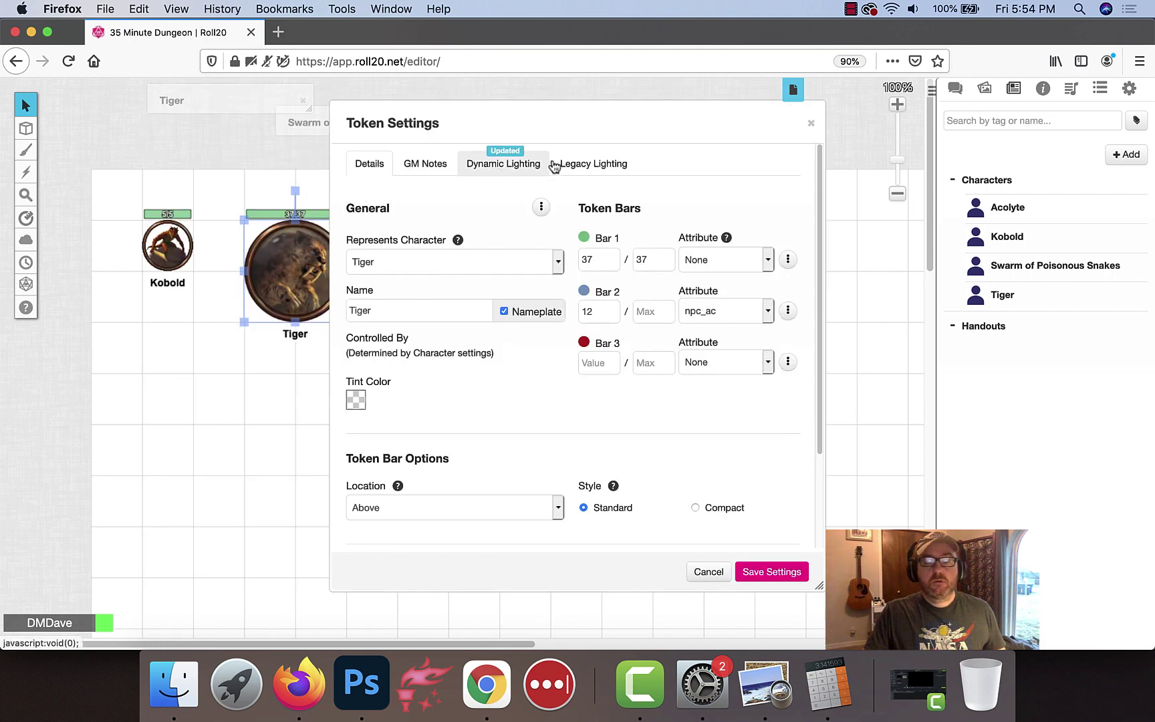
click(505, 167)
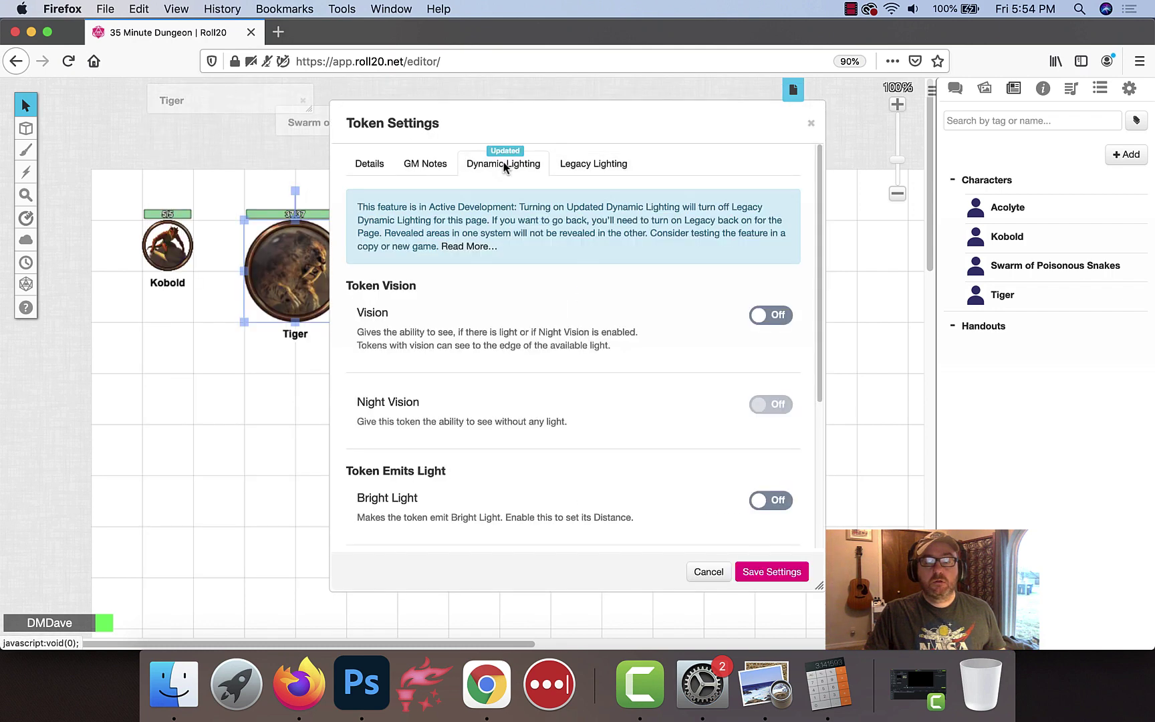
click(772, 315)
click(779, 409)
scroll(730, 399, down, 2)
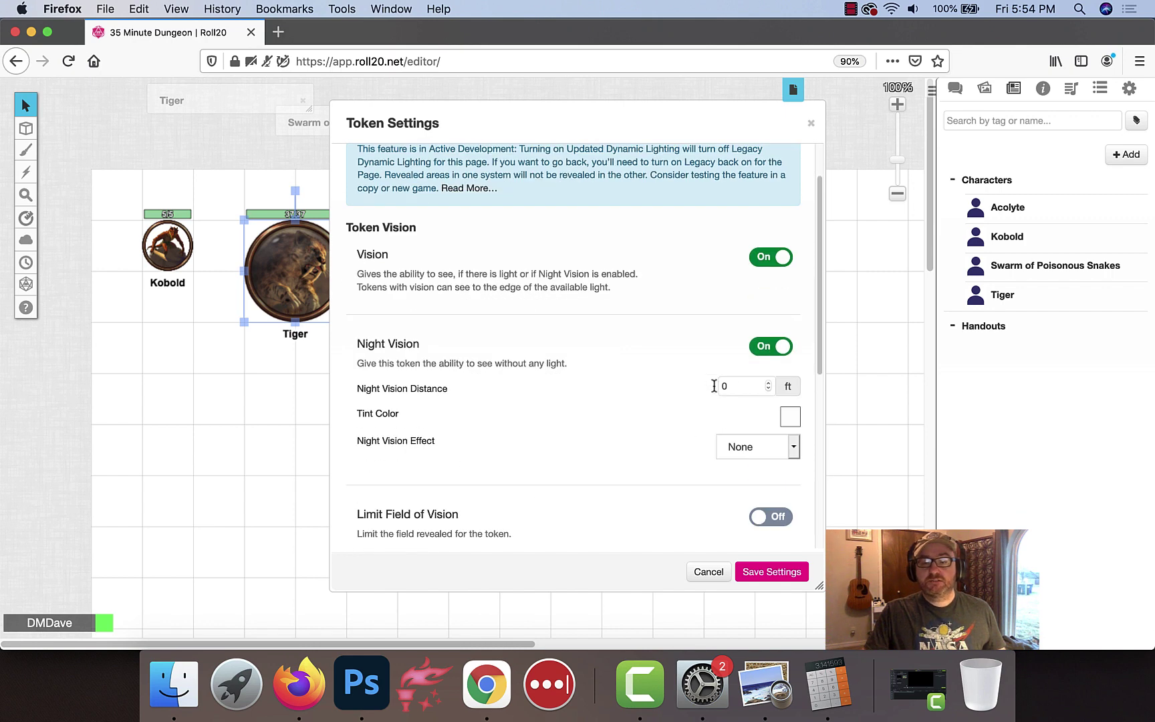
text(60)
click(768, 571)
Delete the generic placeholder character token below the tiger and snake swarm tokens
click(676, 400)
click(412, 361)
key(Delete)
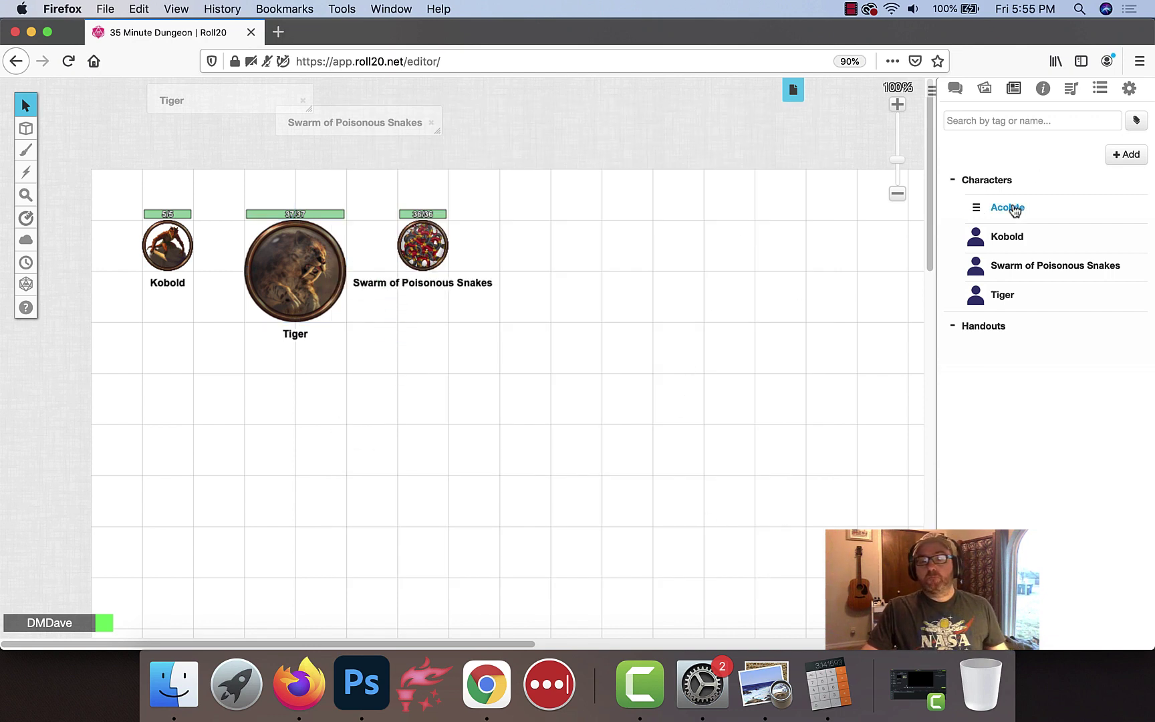
Open the Acolyte's character sheet, and duplicate the kobold token beneath the original
click(1010, 207)
click(173, 249)
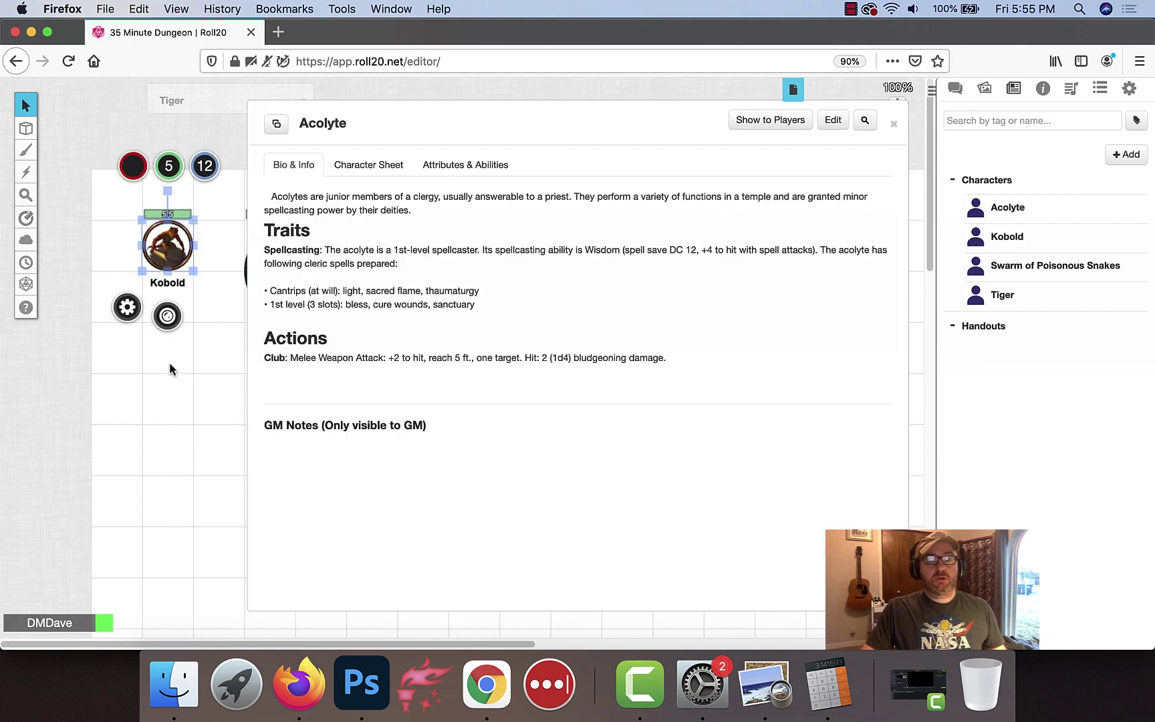
key(ctrl+c)
key(ctrl+v)
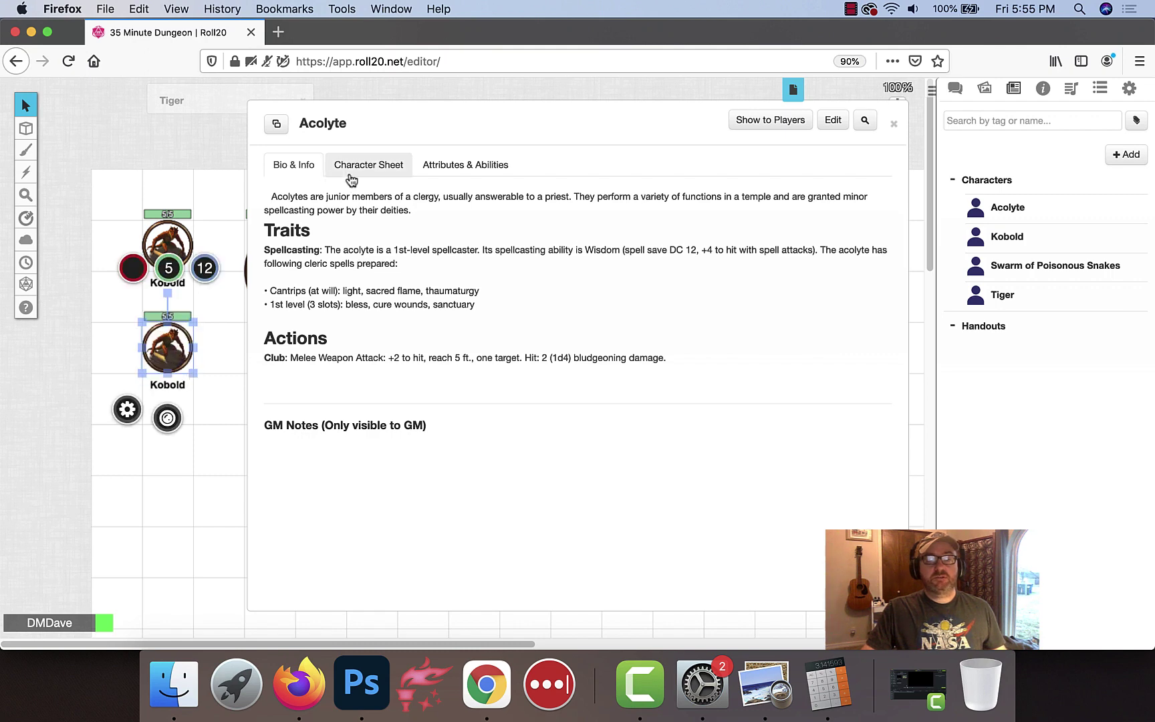
click(350, 175)
Make the duplicated kobold token represent Acolyte, with Bar 1 at 9 / 9 and the name Kobold Acolyte, and save its settings
double_click(172, 353)
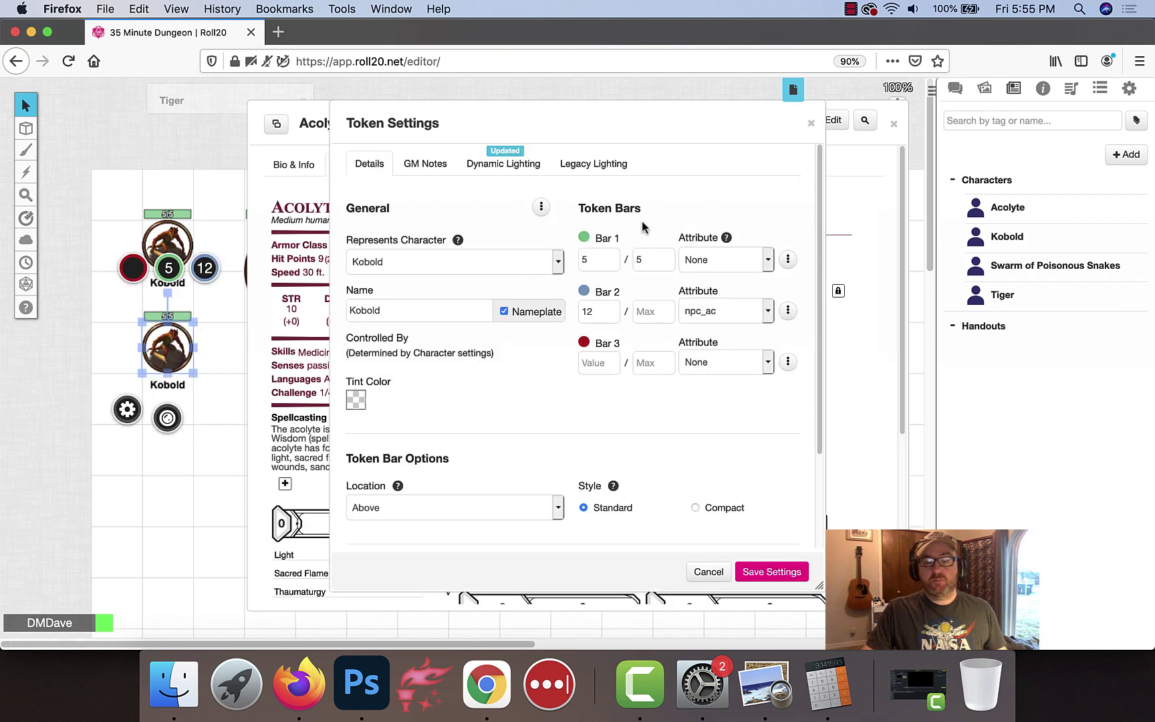
click(596, 264)
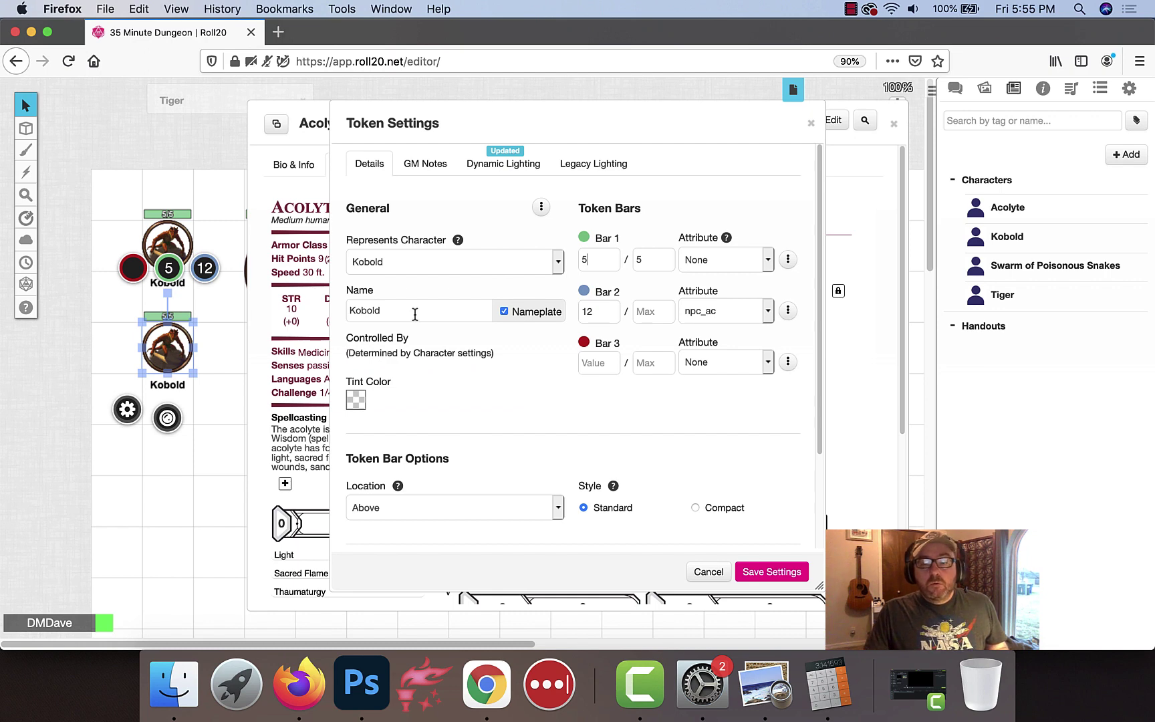
click(411, 267)
click(401, 261)
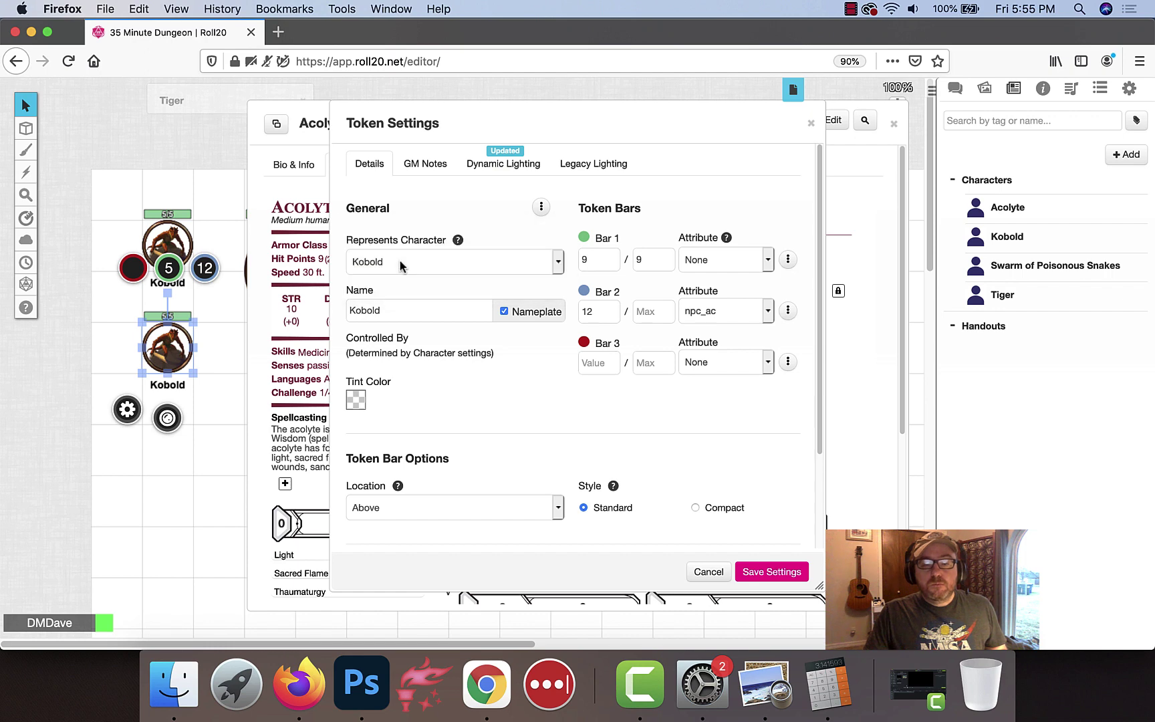
click(401, 261)
click(393, 311)
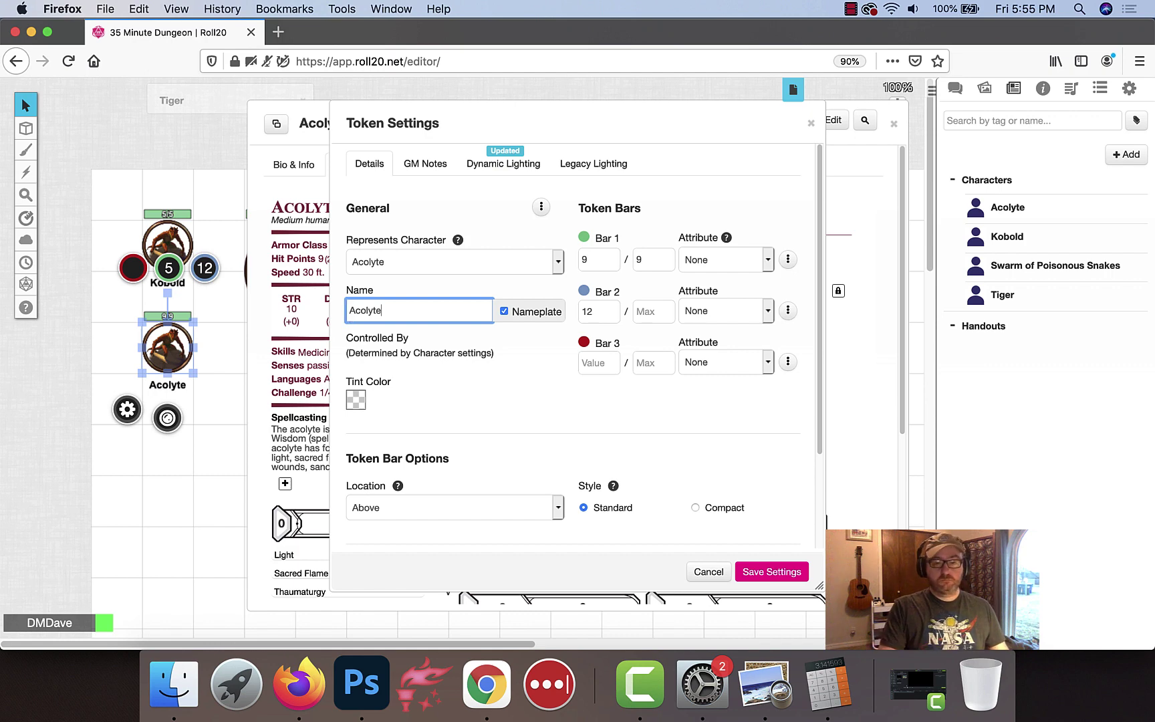
key(super+Left)
text(Kobold)
click(770, 571)
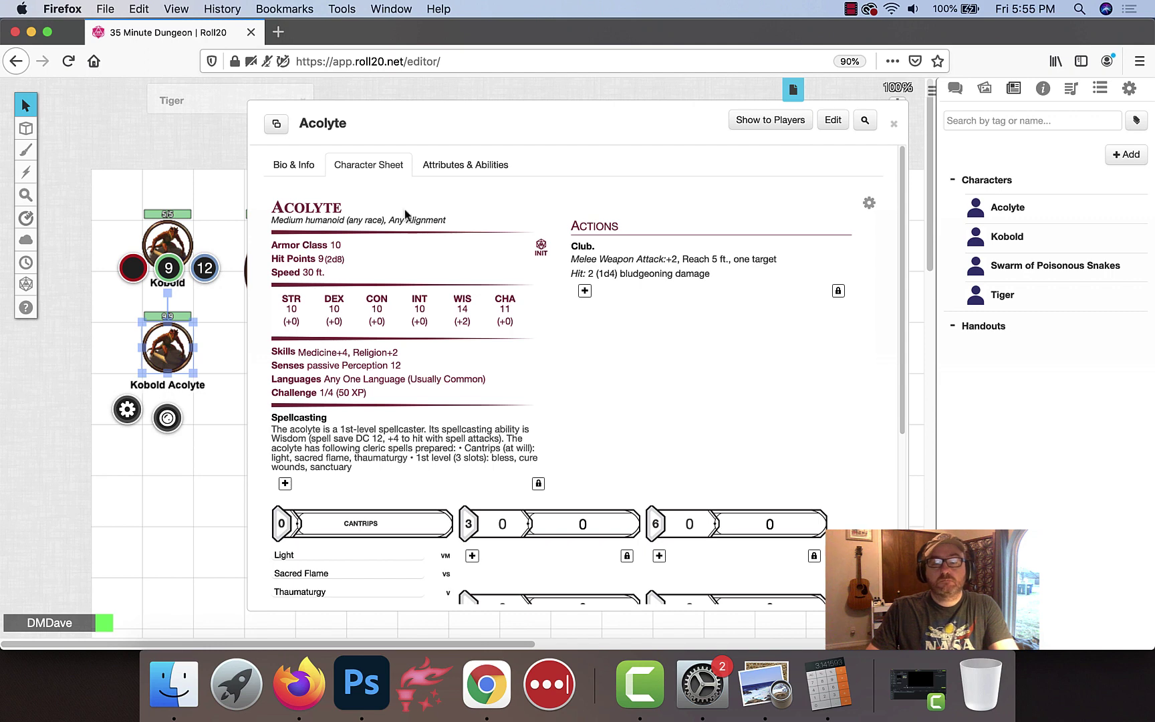
Change the size in the Acolyte's NPC type to Small, its hit point formula to 2d6 and its hit points to 7
click(869, 204)
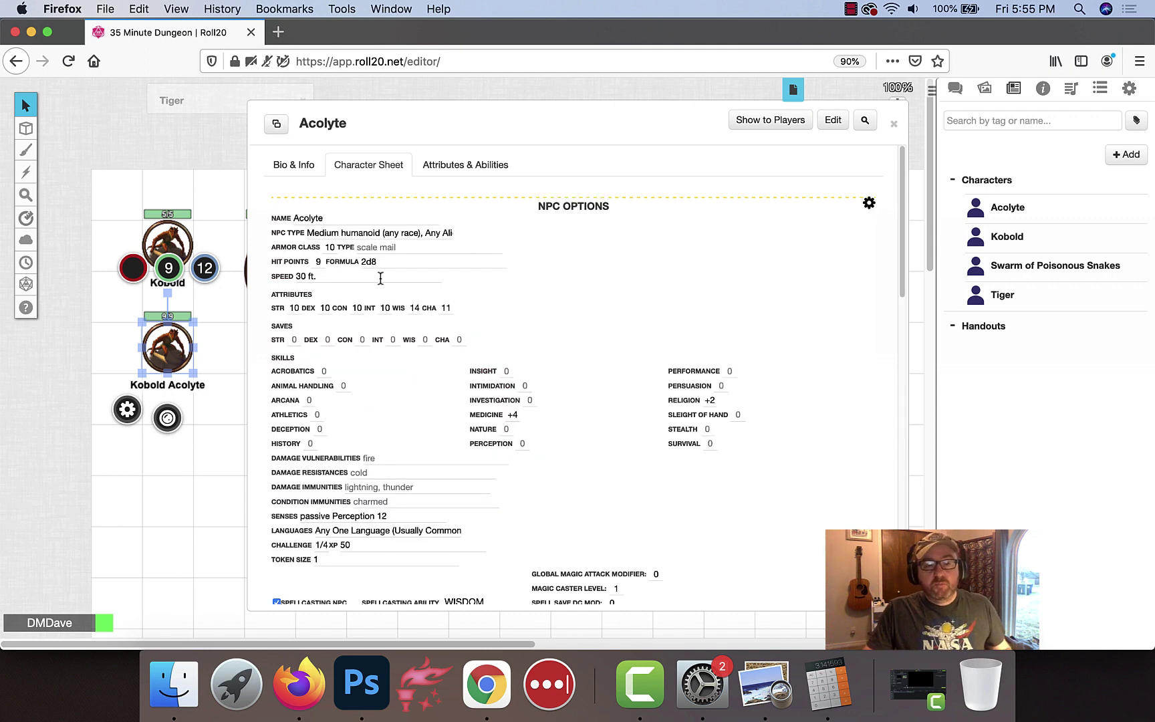
double_click(332, 233)
text(Small)
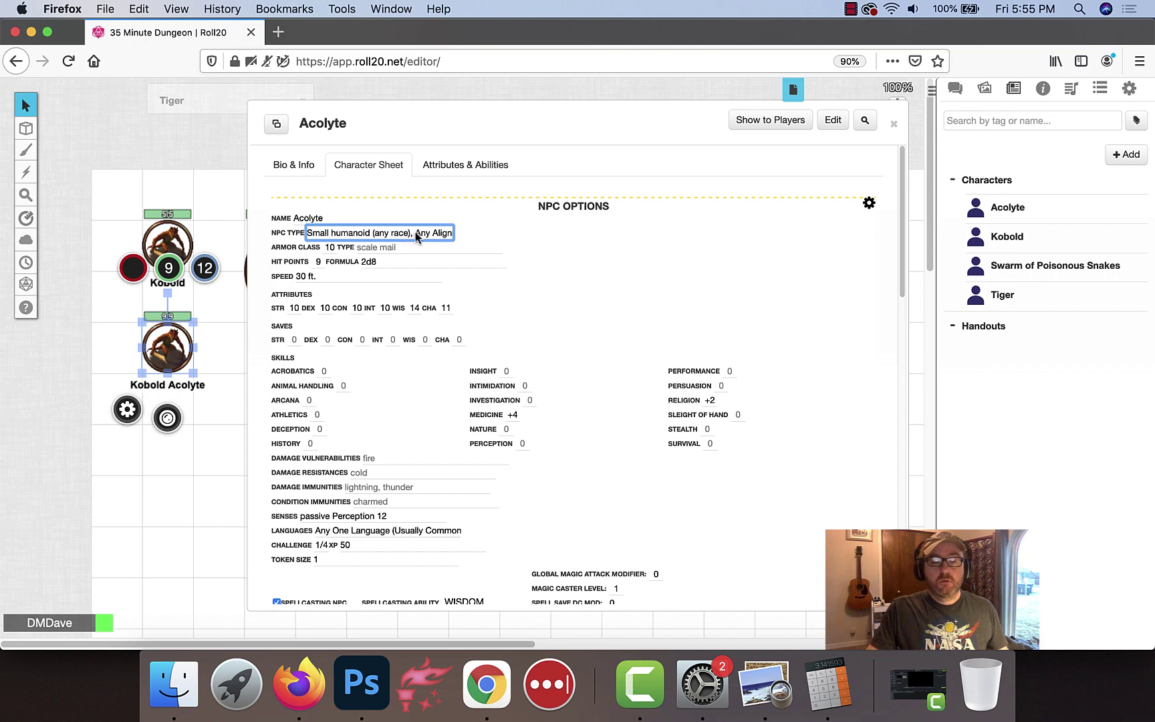
click(383, 261)
key(BackSpace)
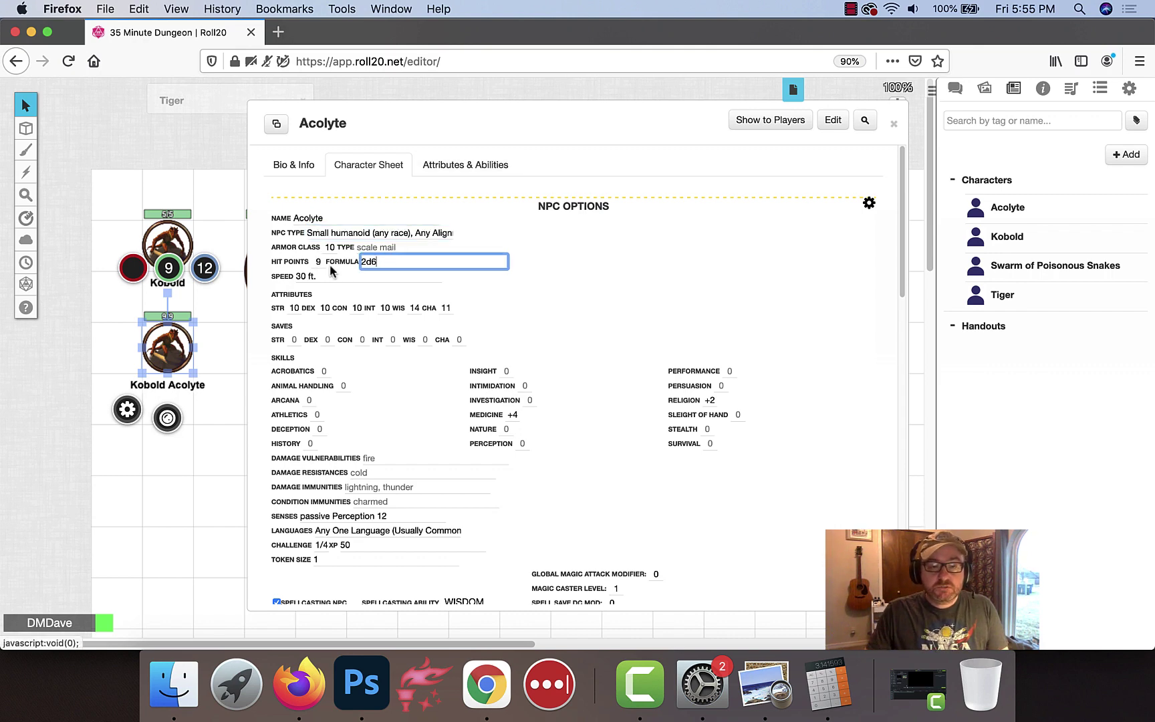
click(327, 262)
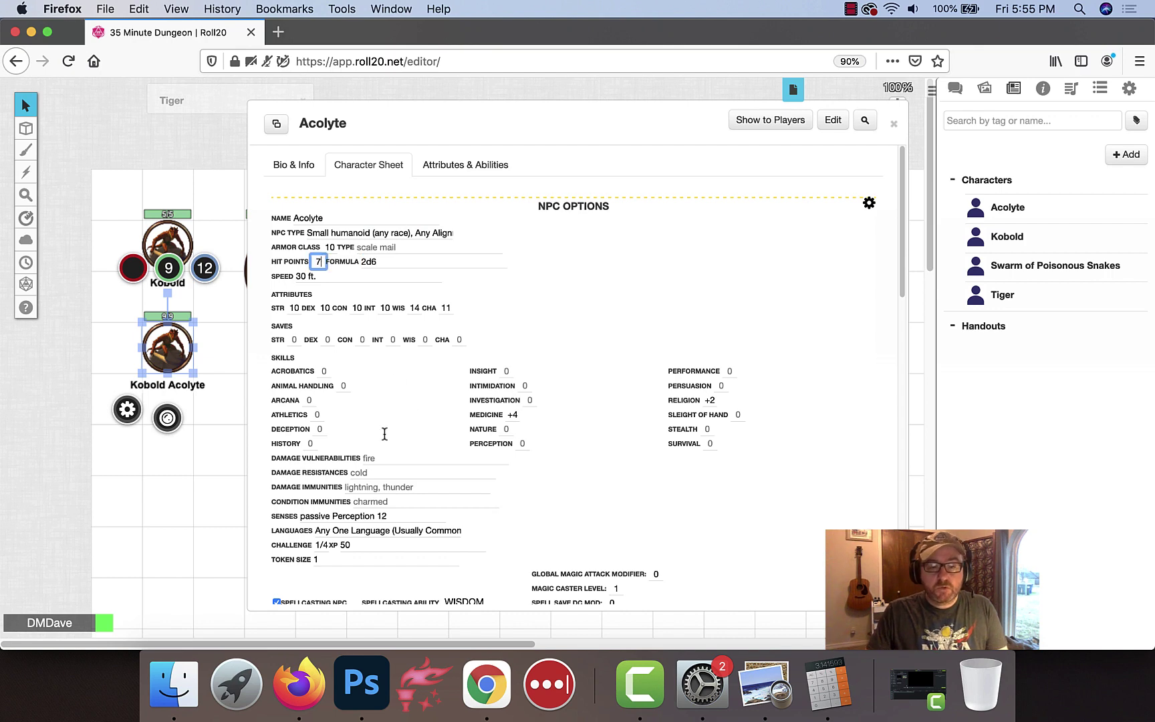
Set the Acolyte's languages to Draconic, add "darkvision 60 ft.," before passive Perception in its senses, and close the NPC options
scroll(348, 490, down, 3)
scroll(368, 407, down, 9)
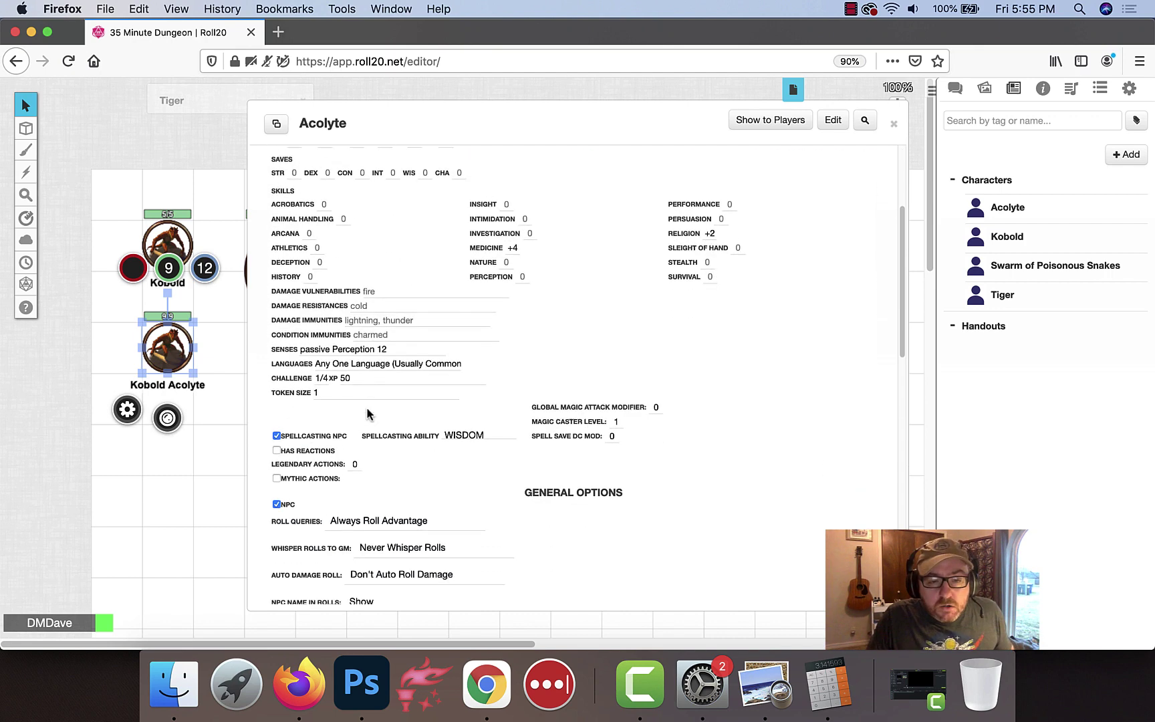
scroll(368, 409, up, 9)
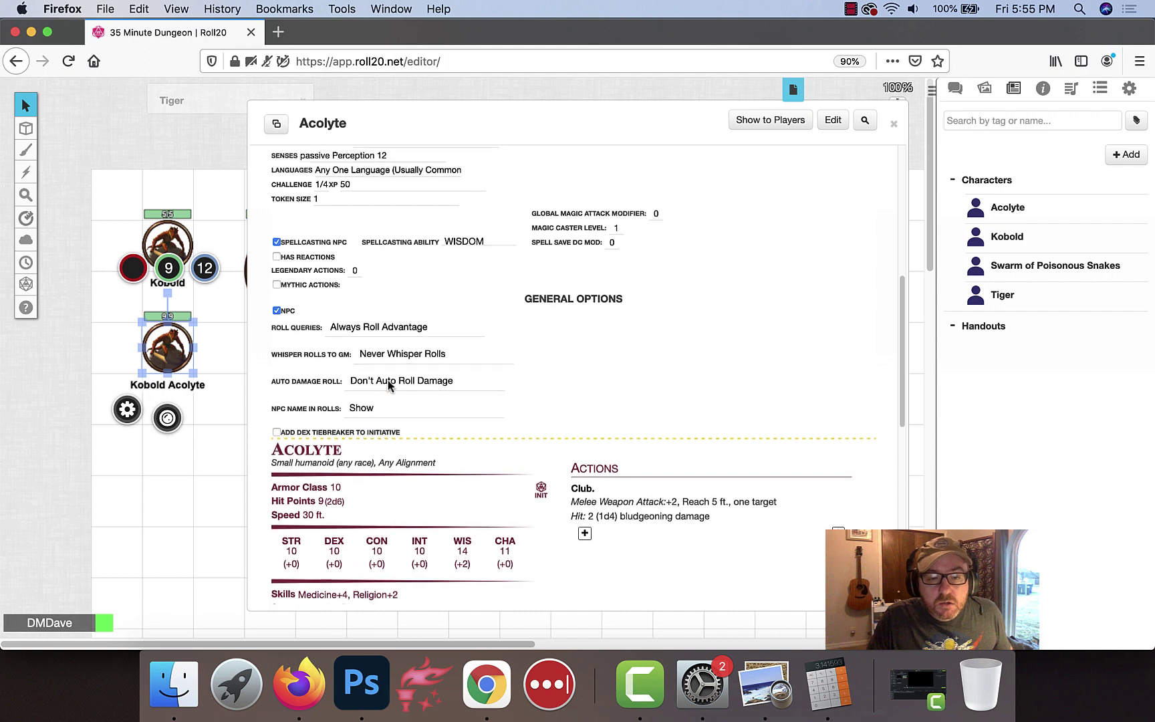
triple_click(376, 426)
text(Draconic)
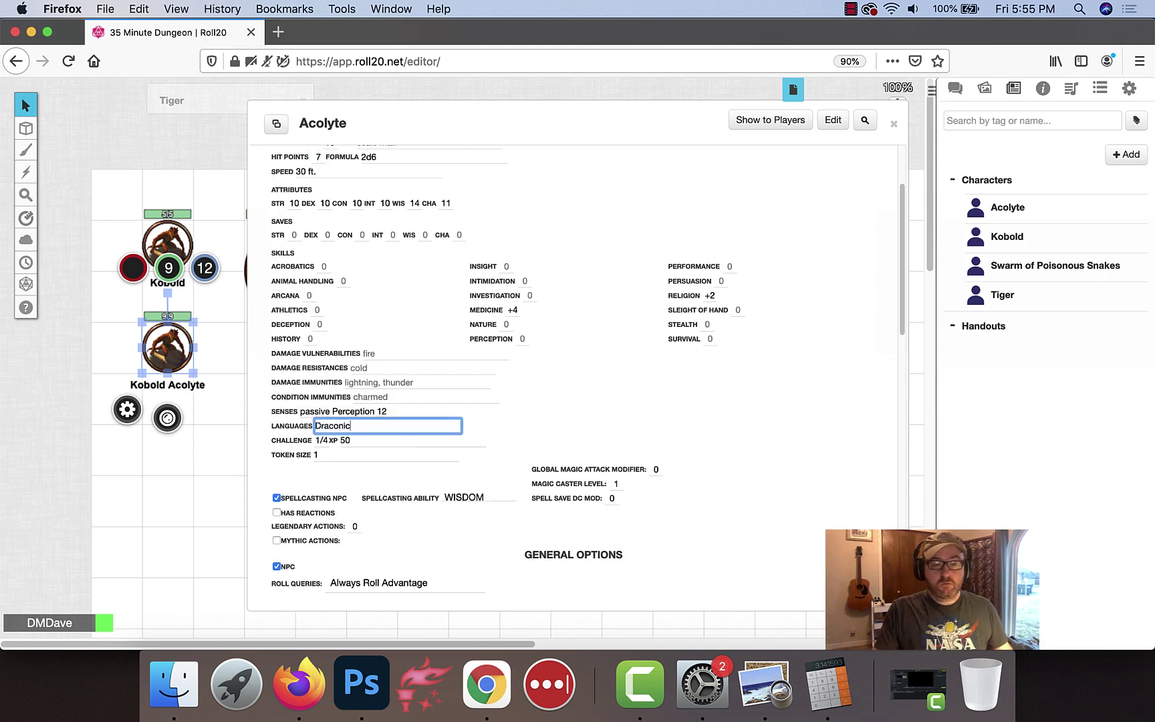
click(301, 413)
text(darkvision 60)
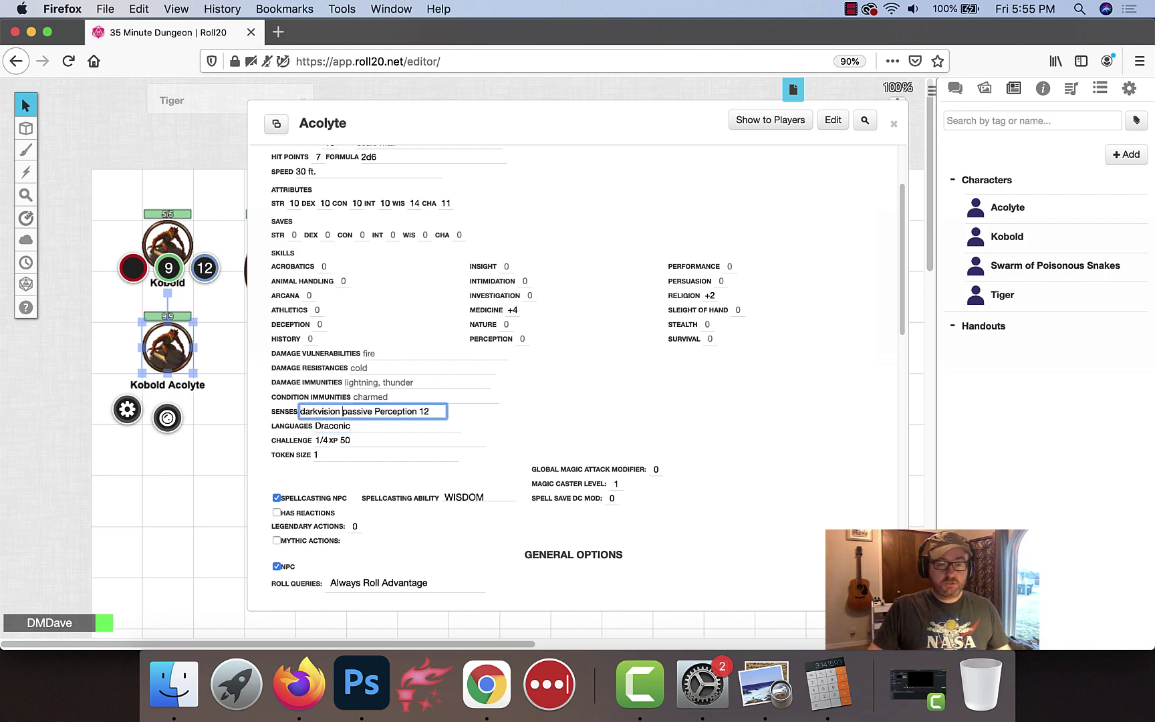
text( ft.,)
scroll(874, 242, down, 2)
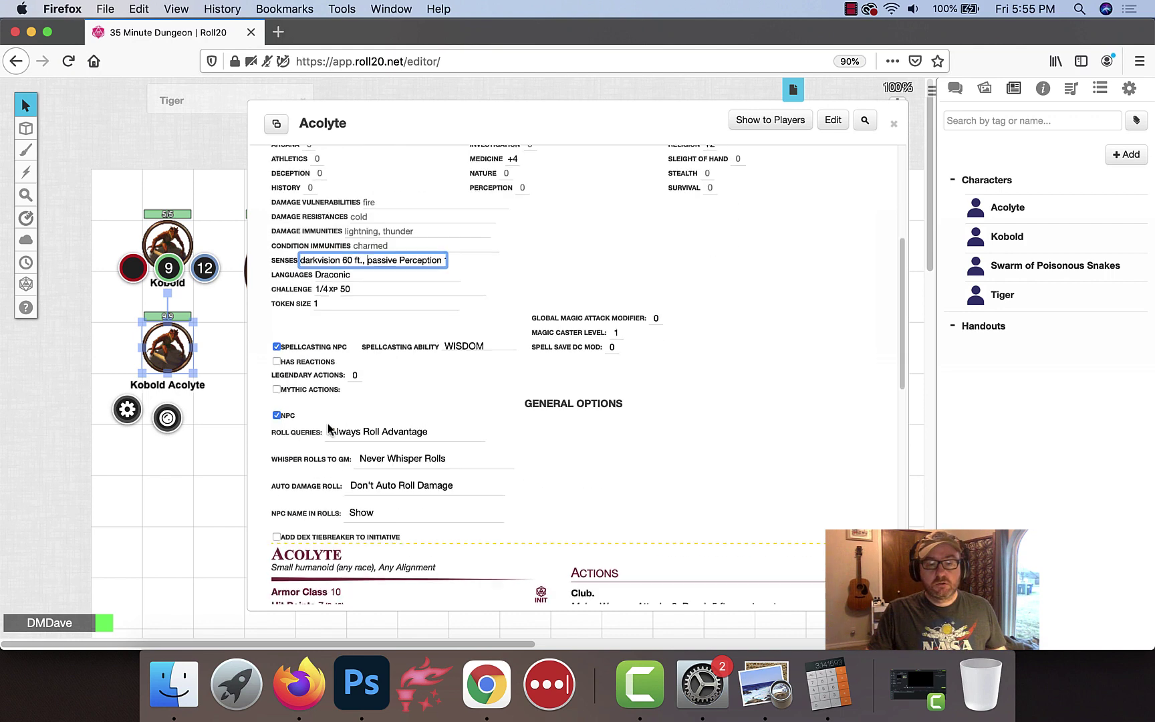
scroll(874, 242, up, 4)
click(869, 202)
Add a new trait named Pack Tactics below Spellcasting on the Acolyte's character sheet
scroll(393, 411, down, 5)
click(285, 391)
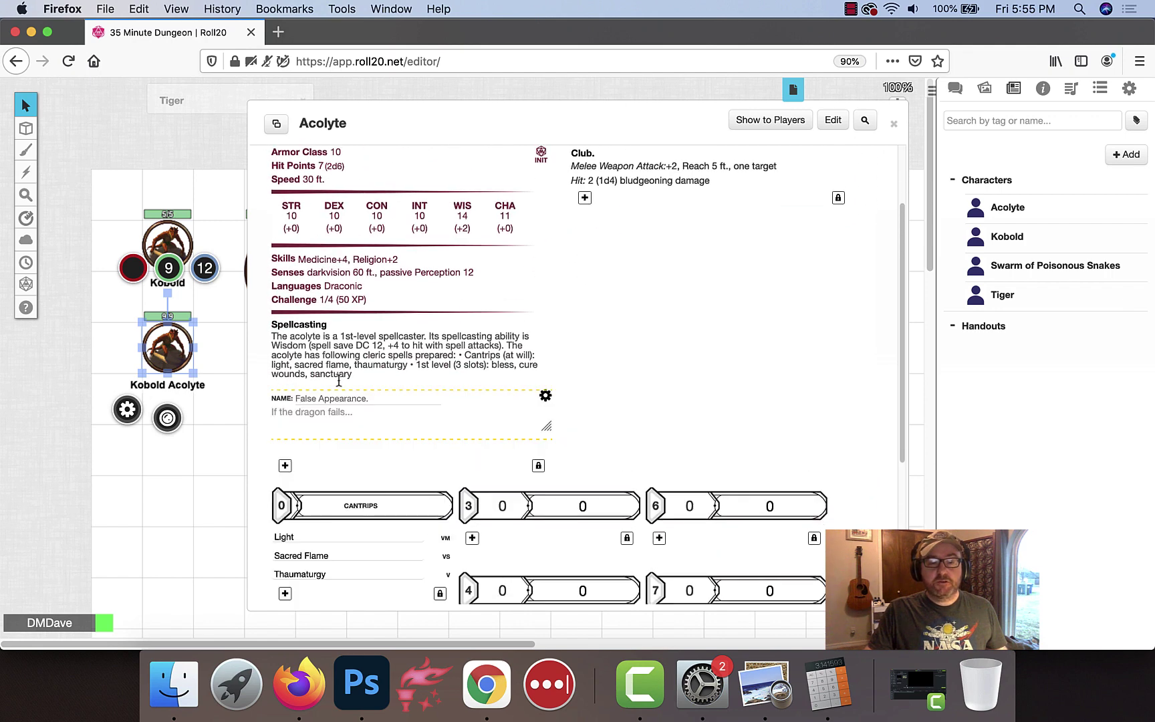
click(331, 399)
text(Pack Tactics)
key(Tab)
Copy the Pack Tactics description from the Kobold's character sheet, and close that sheet
click(177, 244)
double_click(175, 239)
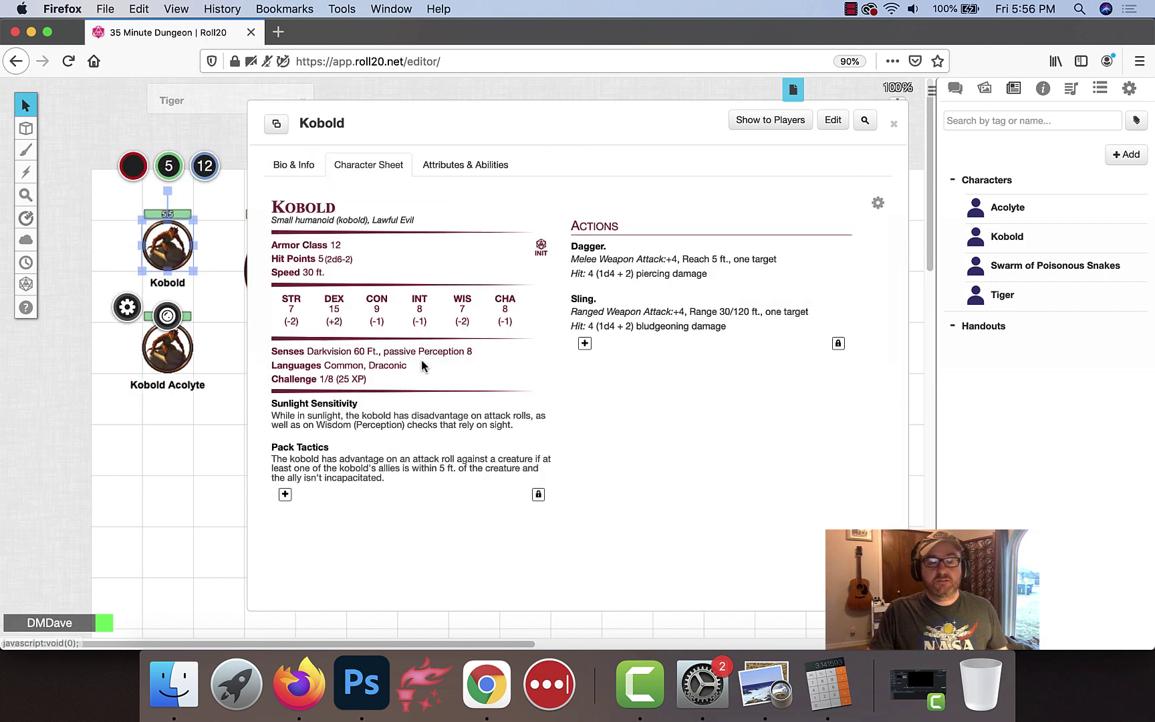
click(546, 447)
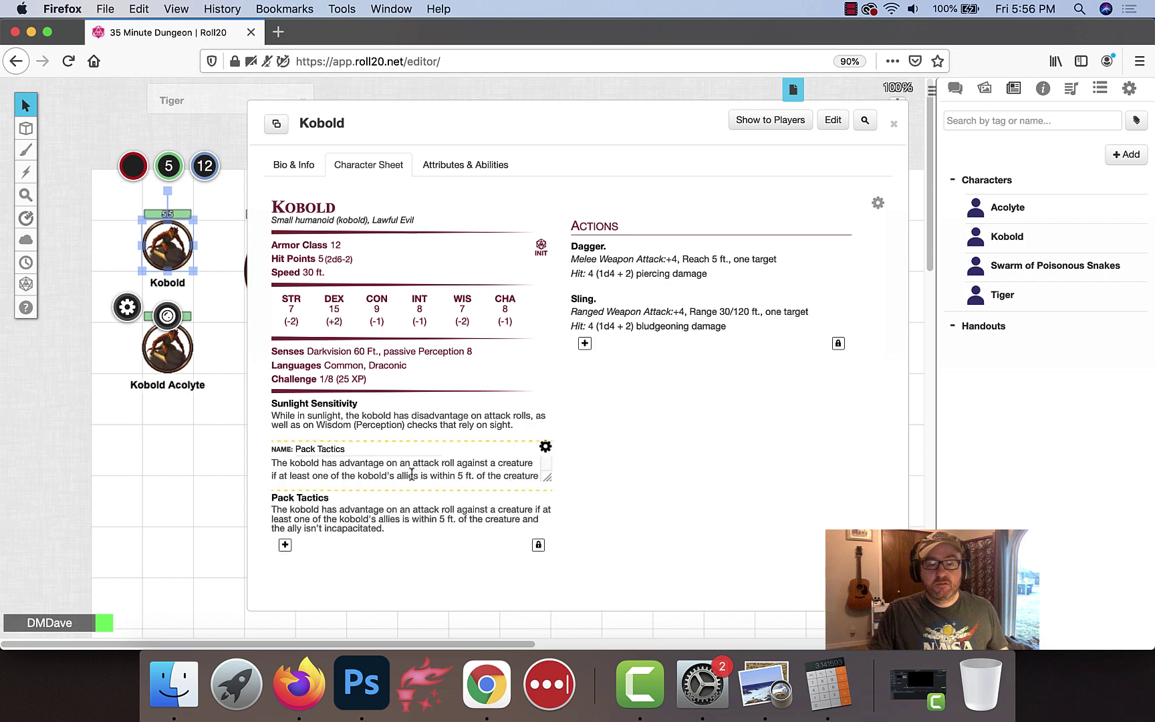
triple_click(361, 463)
click(895, 127)
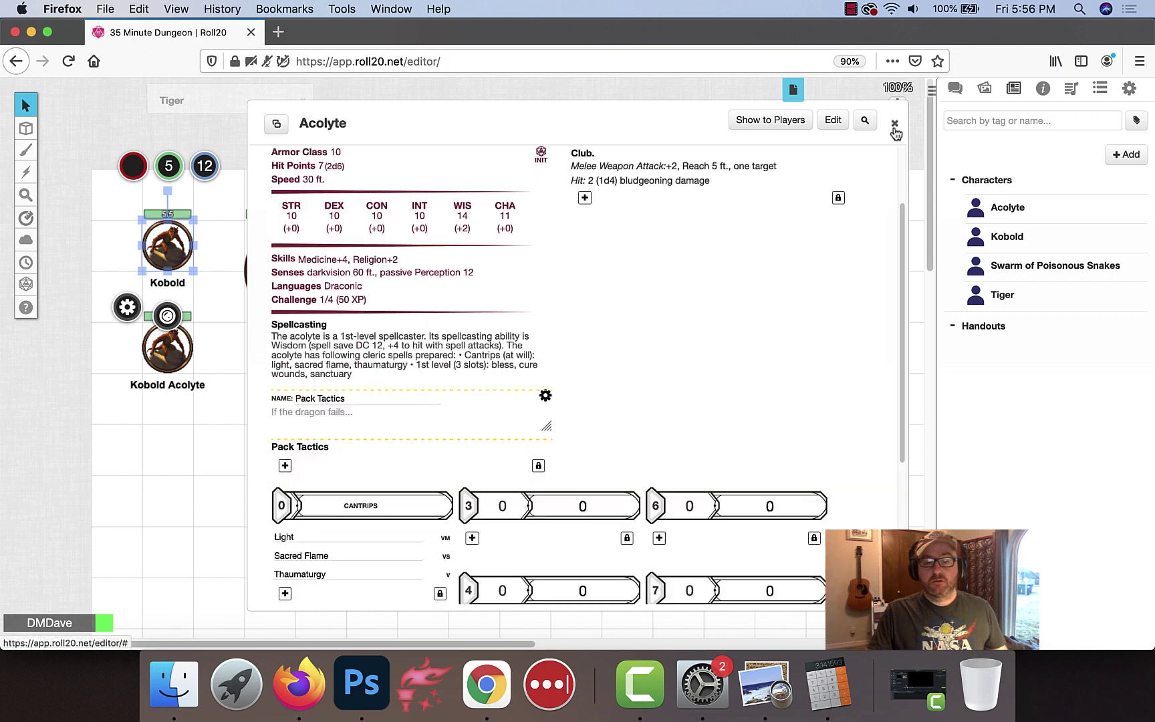
Paste the kobold's Pack Tactics description into the Acolyte's new trait, finish editing it, and close the character sheet
click(374, 419)
text(if at least one of the kobold's allies is within 5 ft. of the creature and the ally isn't incapacitated.)
scroll(802, 279, up, 3)
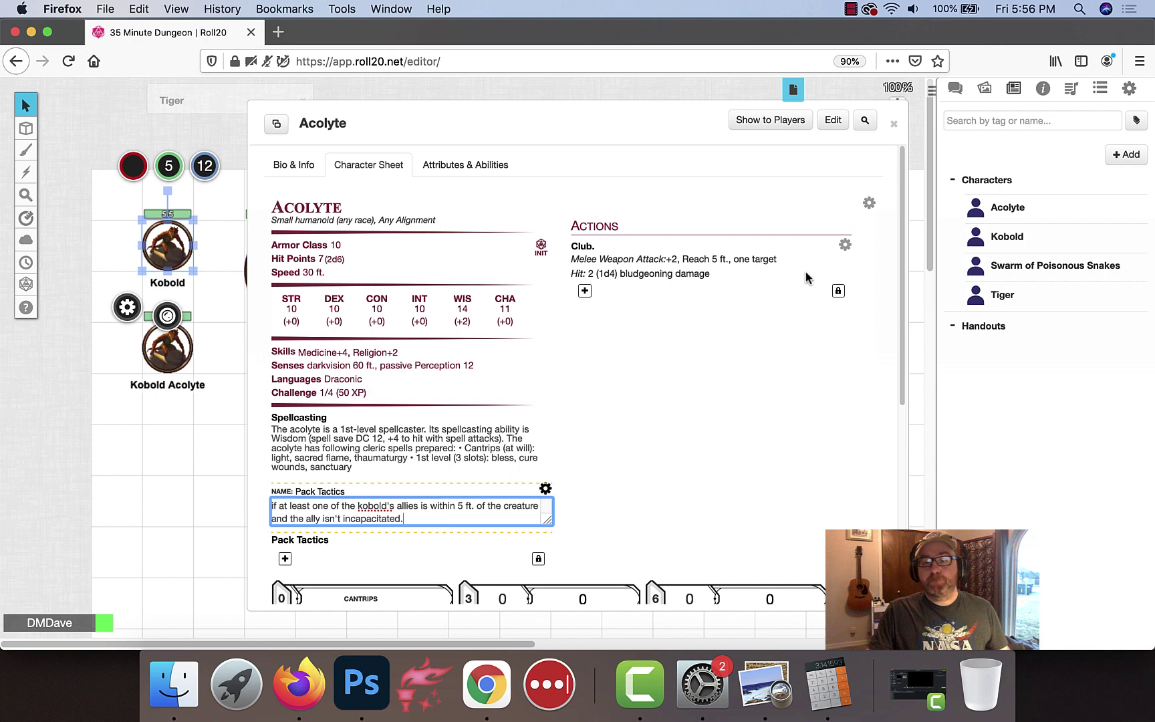
click(546, 490)
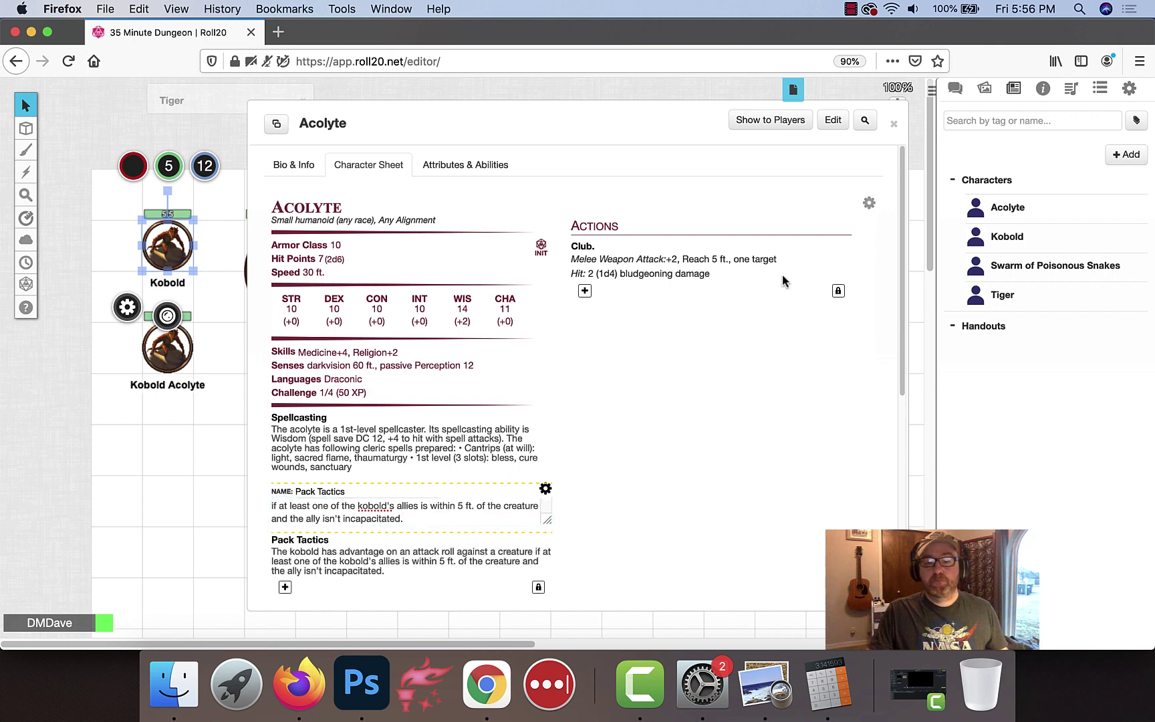
click(870, 206)
click(894, 123)
click(428, 361)
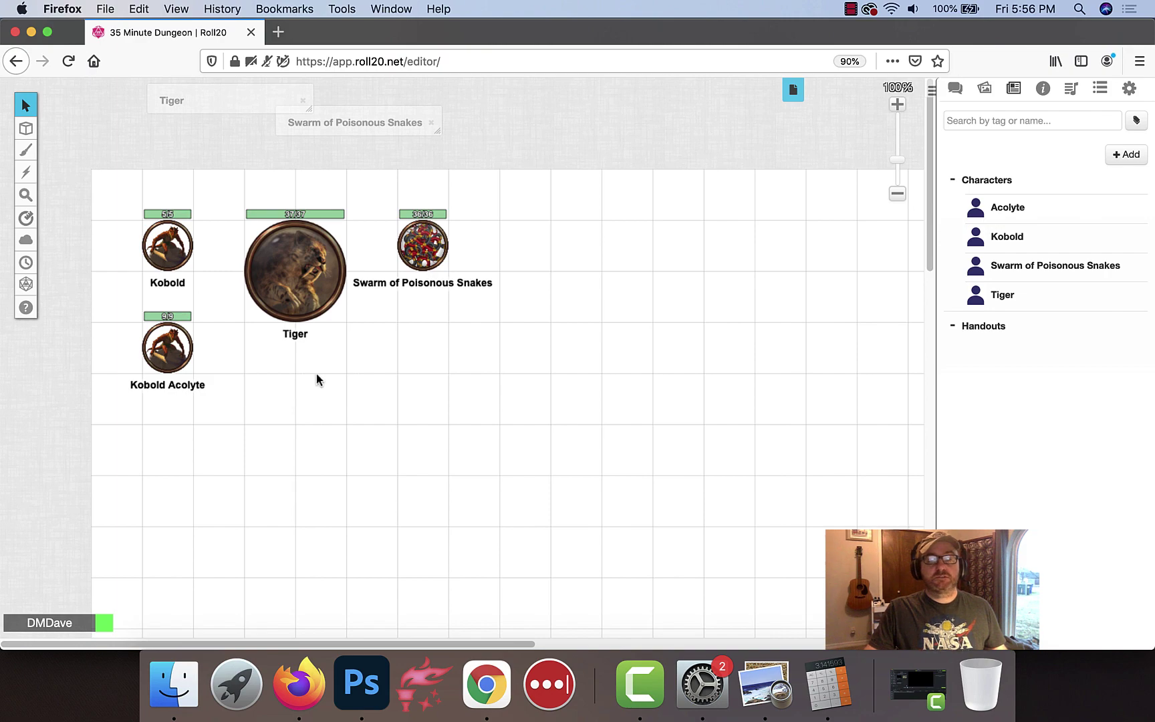
Switch from the token page to the dungeon map page with the numbered rooms
click(793, 89)
click(221, 140)
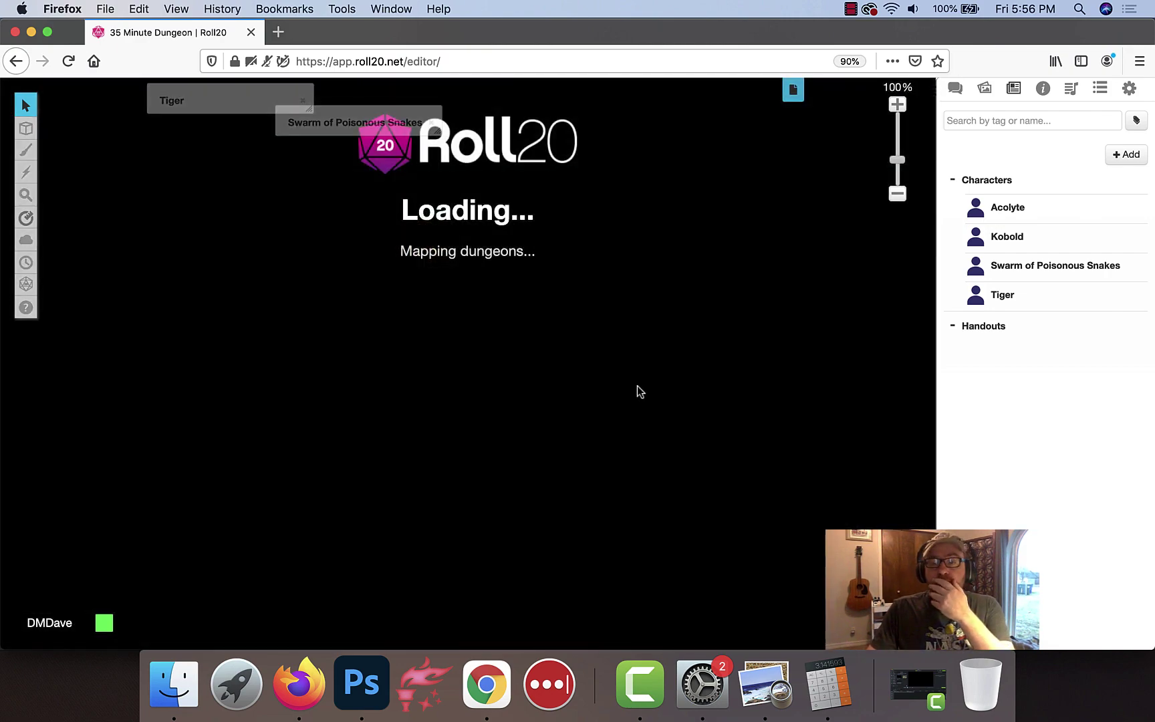
scroll(669, 416, right, 5)
scroll(670, 416, down, 3)
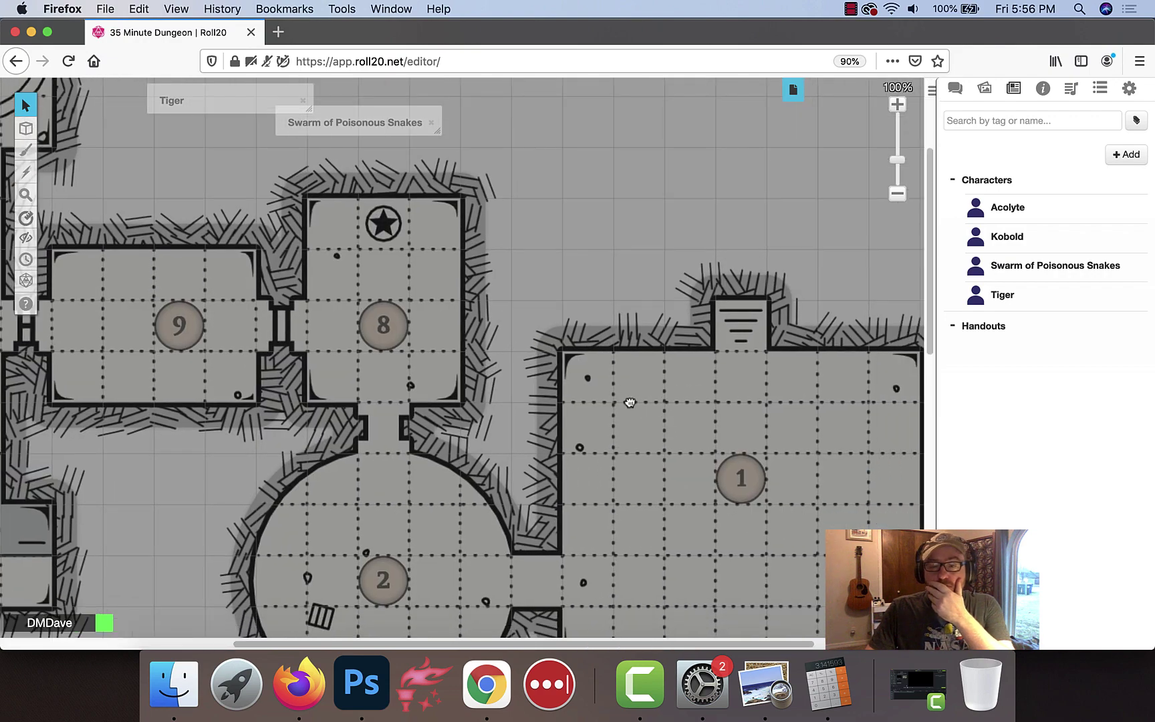
scroll(573, 372, right, 3)
scroll(572, 372, down, 2)
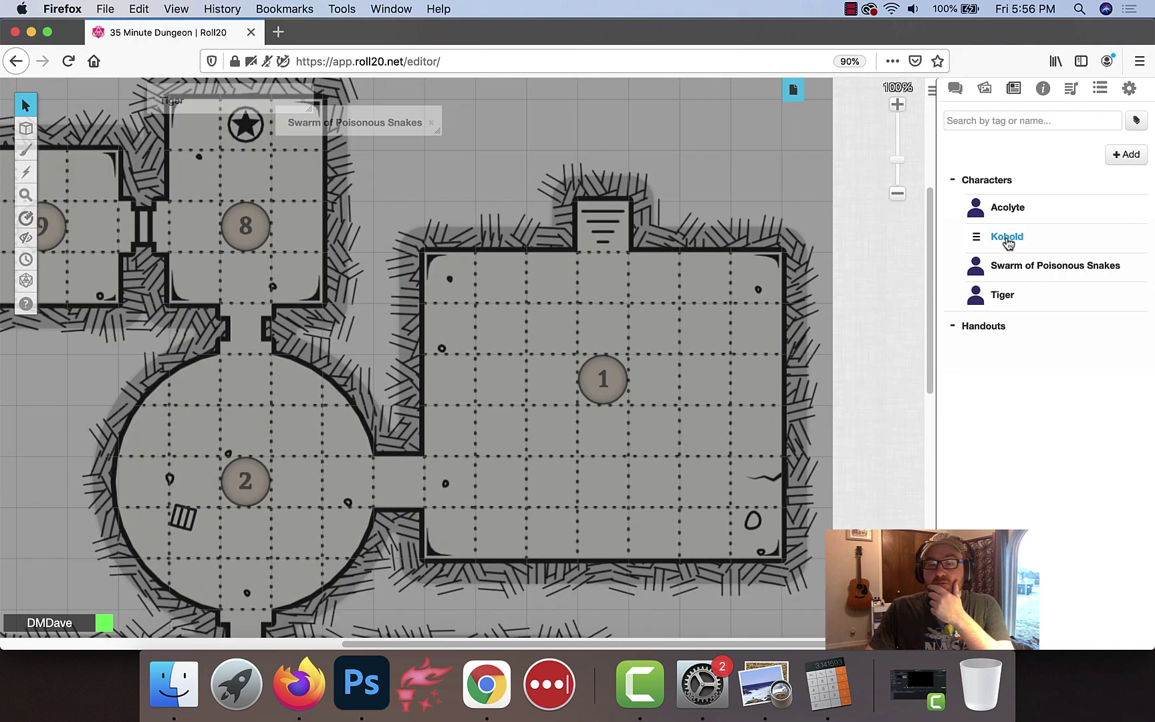
Copy the kobold, kobold acolyte, tiger and snake swarm tokens from the Untitled page and paste them onto the Start dungeon map
click(793, 90)
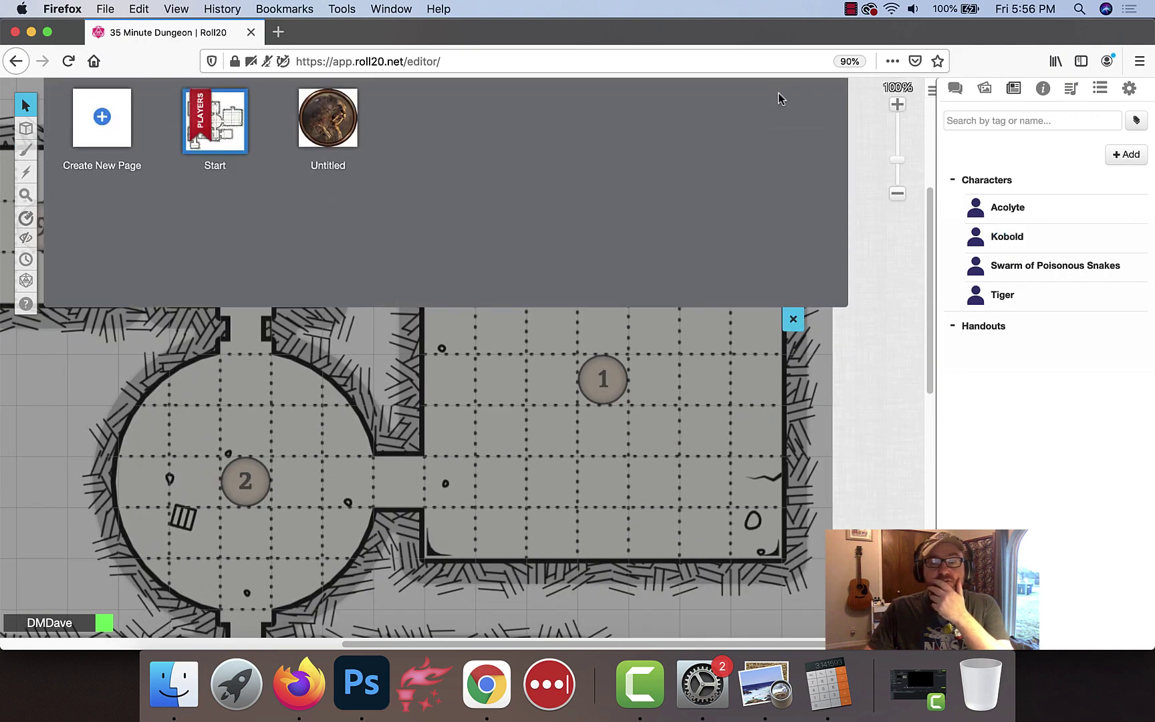
click(340, 142)
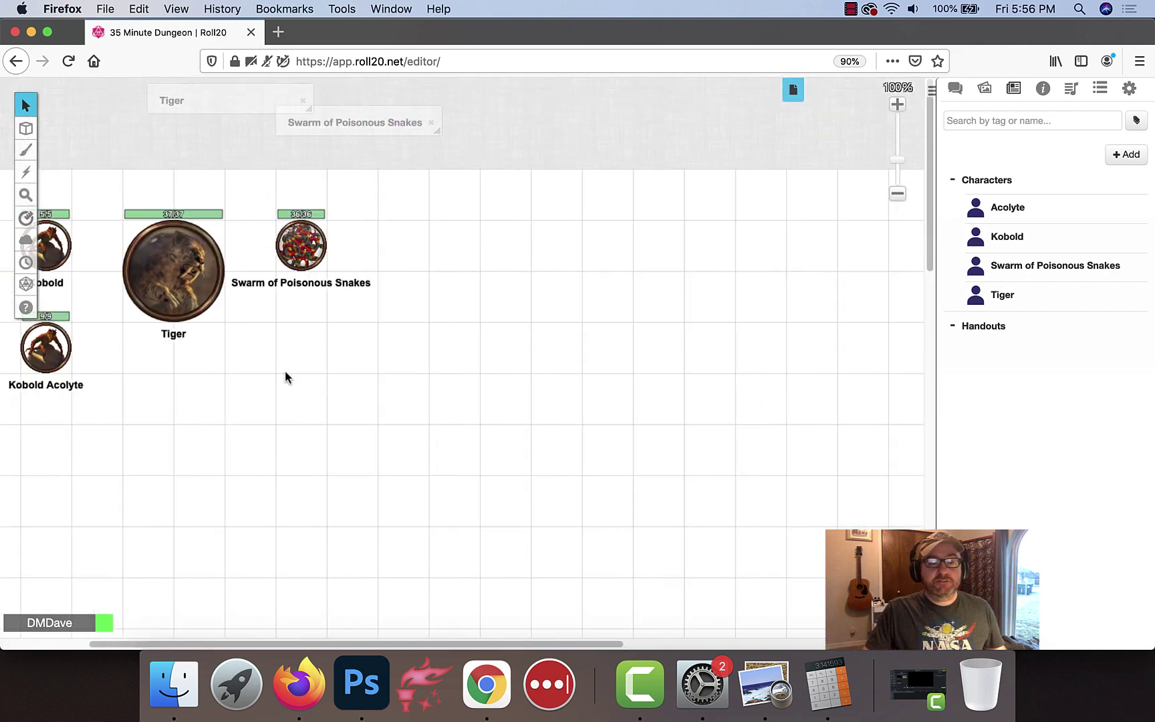
scroll(285, 377, left, 4)
click(171, 261)
drag(494, 353, 140, 240)
click(793, 94)
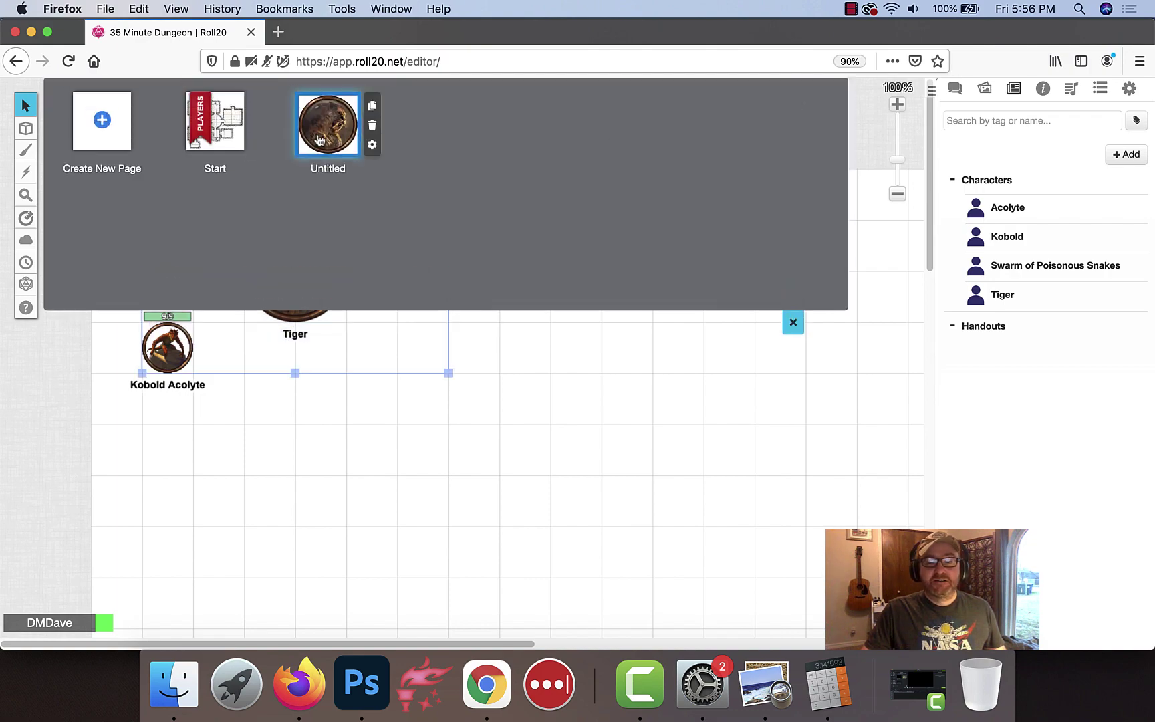
click(220, 115)
scroll(697, 352, right, 6)
scroll(696, 352, down, 4)
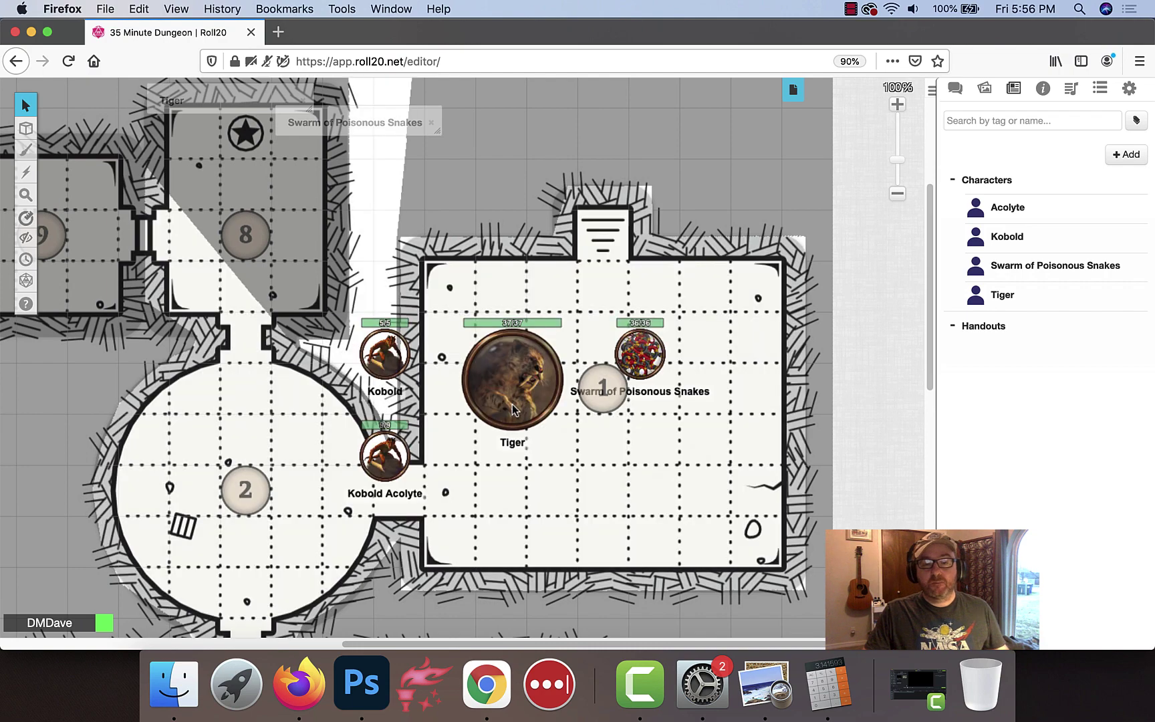
Move the kobold token to the southeast part of room 1 and the snake swarm token onto the grate in room 2
drag(381, 351, 702, 487)
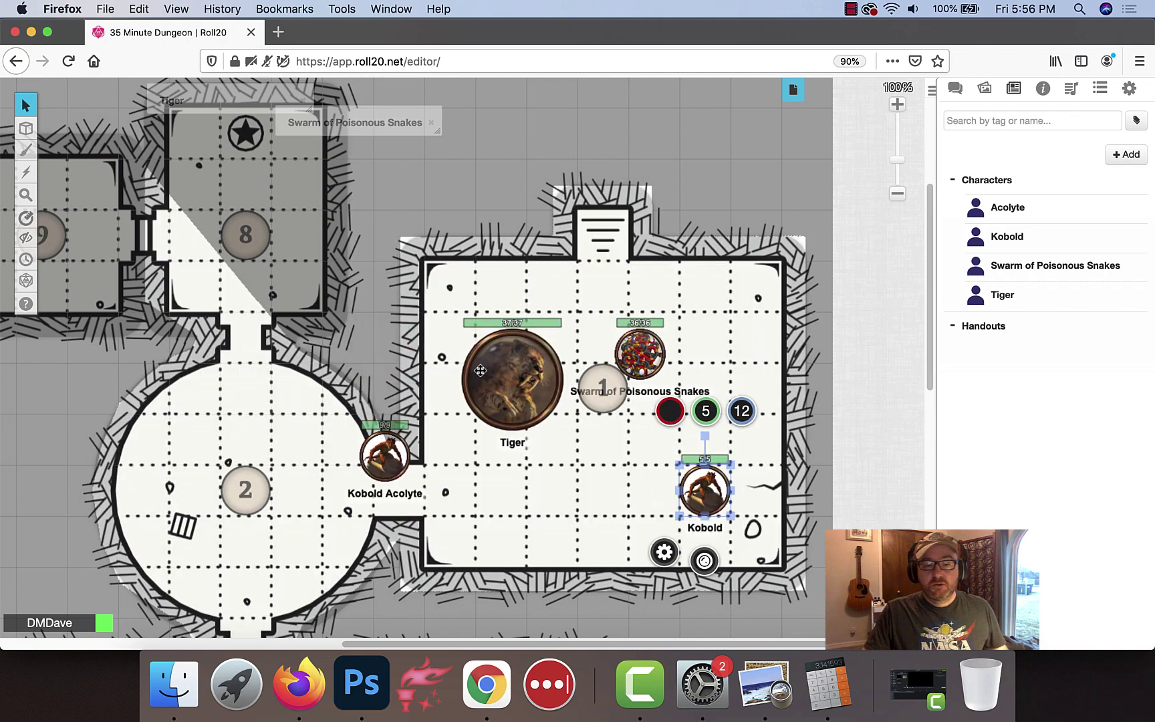
drag(330, 390, 426, 348)
drag(815, 268, 372, 448)
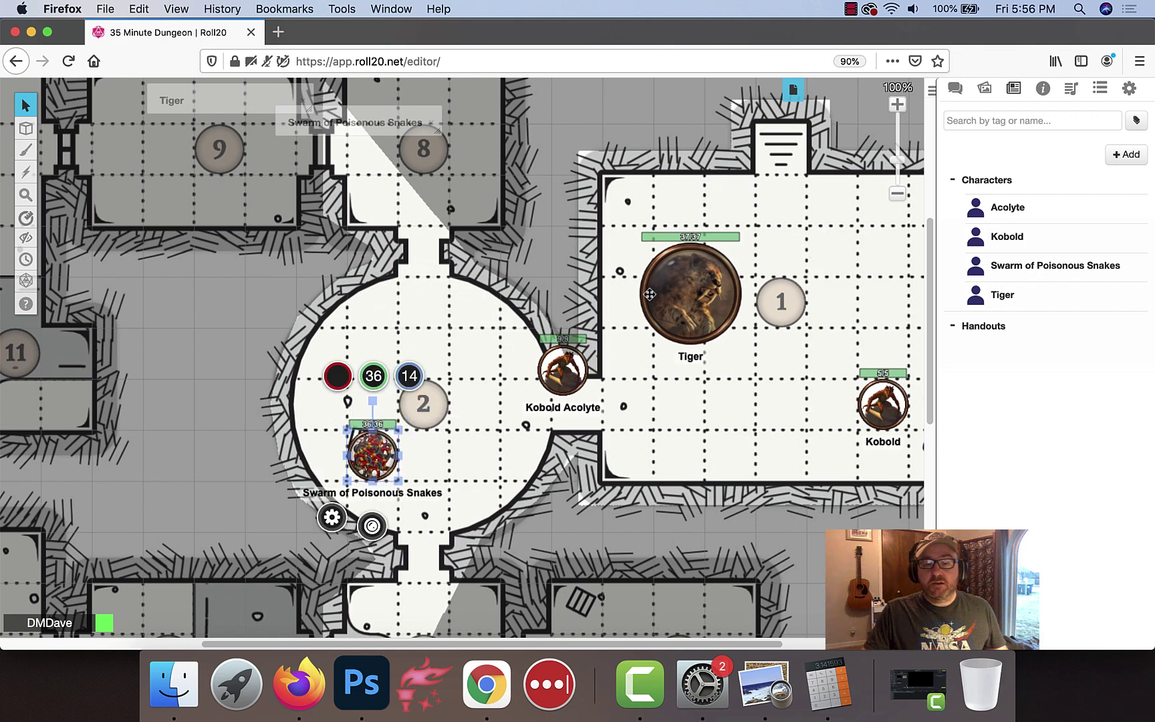
Move the tiger token into the northeast corner of room 6
drag(652, 293, 207, 476)
drag(270, 612, 409, 401)
drag(495, 185, 235, 287)
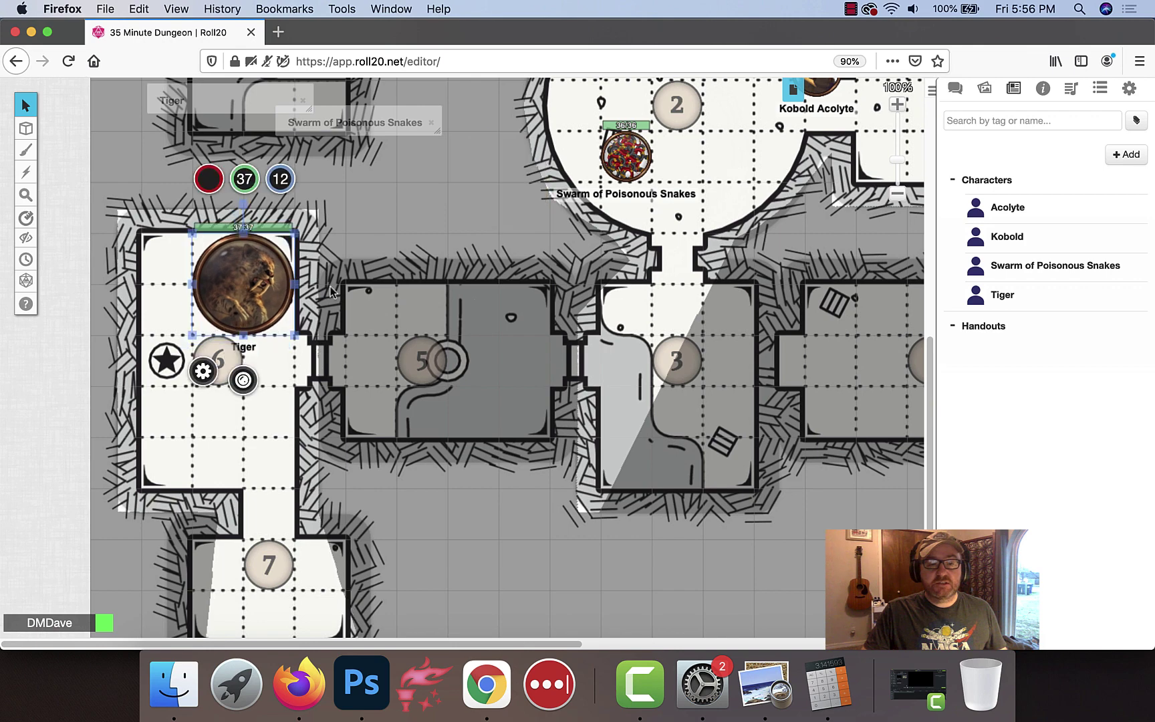
Move the Kobold Acolyte token into room 10, just above the room number
drag(675, 262, 306, 500)
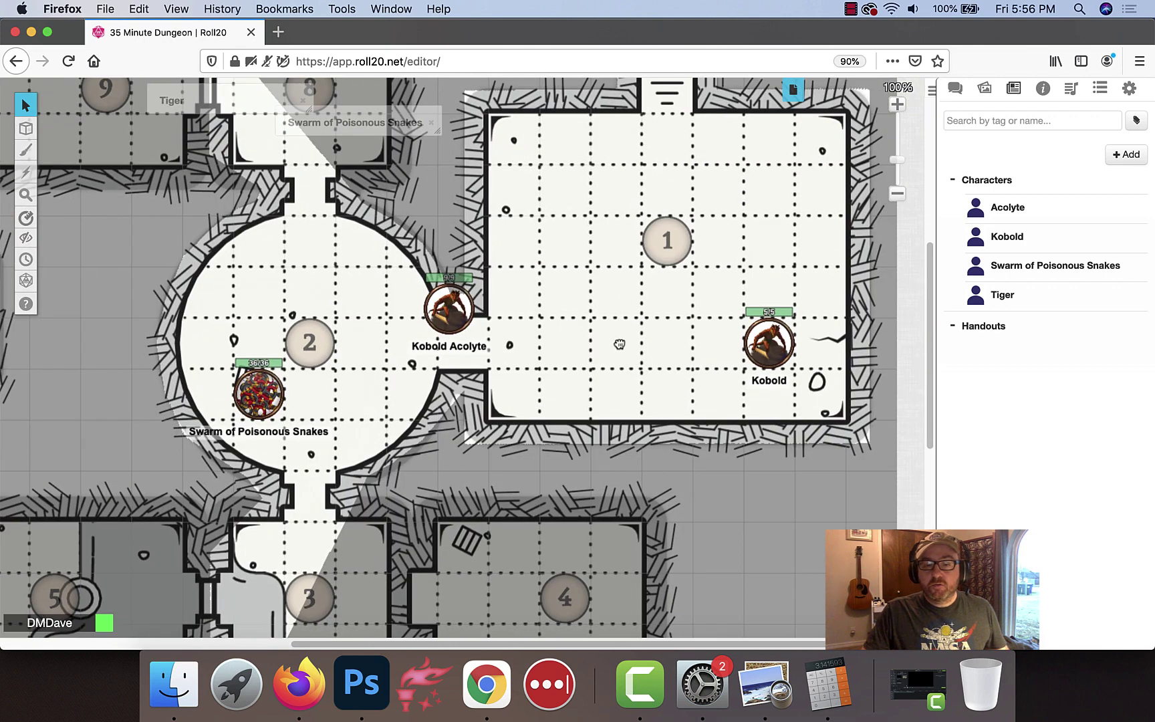
drag(620, 344, 674, 364)
drag(502, 329, 144, 152)
scroll(309, 169, left, 8)
scroll(374, 194, up, 3)
drag(354, 227, 150, 125)
scroll(702, 300, right, 10)
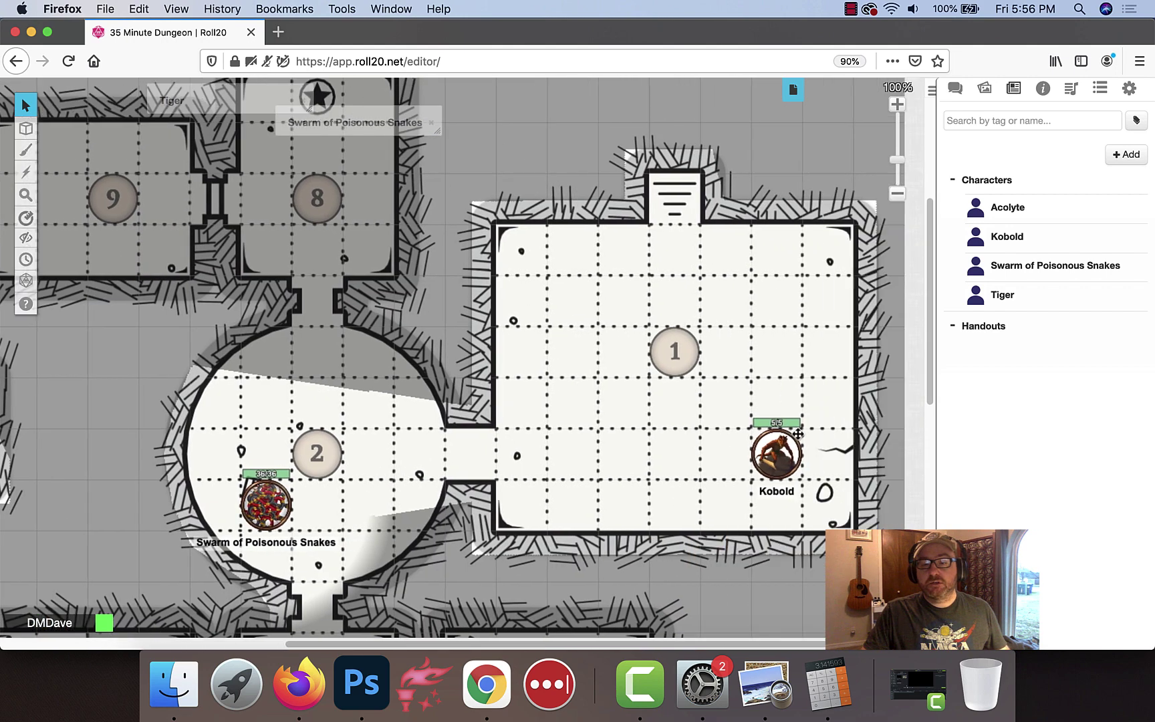
Duplicate the kobold token in room 1, placing one copy to its west and another north of it
click(786, 456)
key(ctrl+c)
key(ctrl+v)
click(621, 456)
click(587, 374)
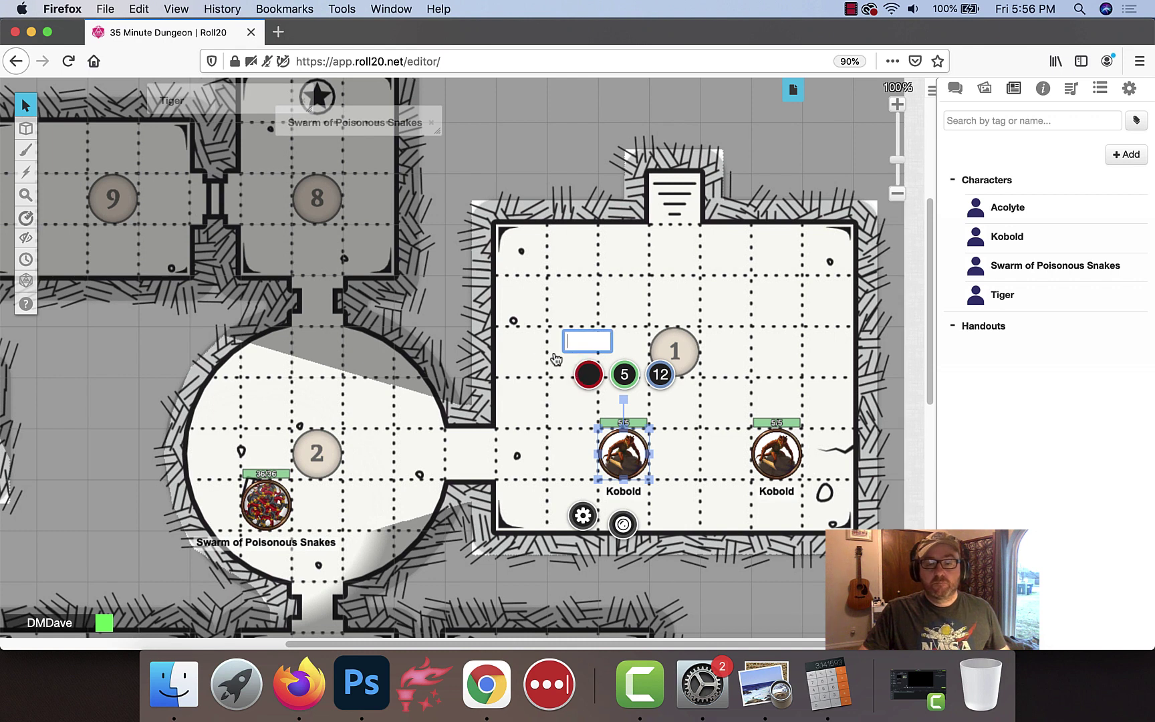
click(772, 358)
key(ctrl+v)
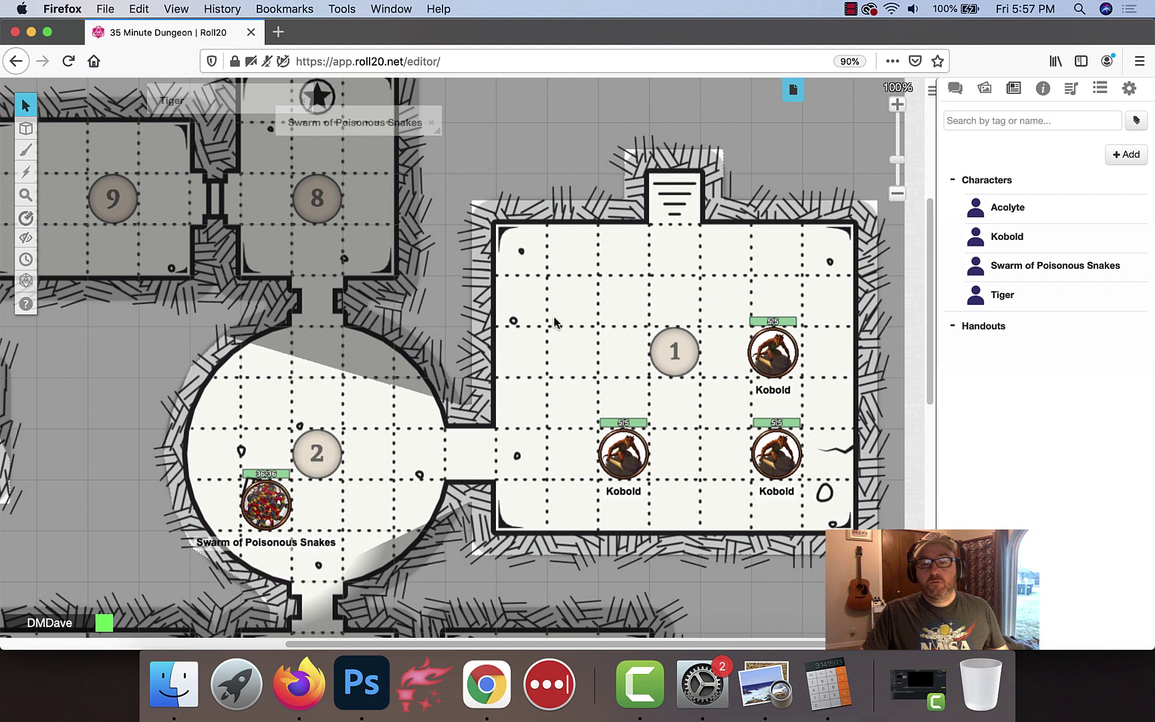
Paste another kobold into the western part of room 1, delete the surplus copy, and align the upper kobolds to the grid
key(ctrl+v)
key(ctrl+v)
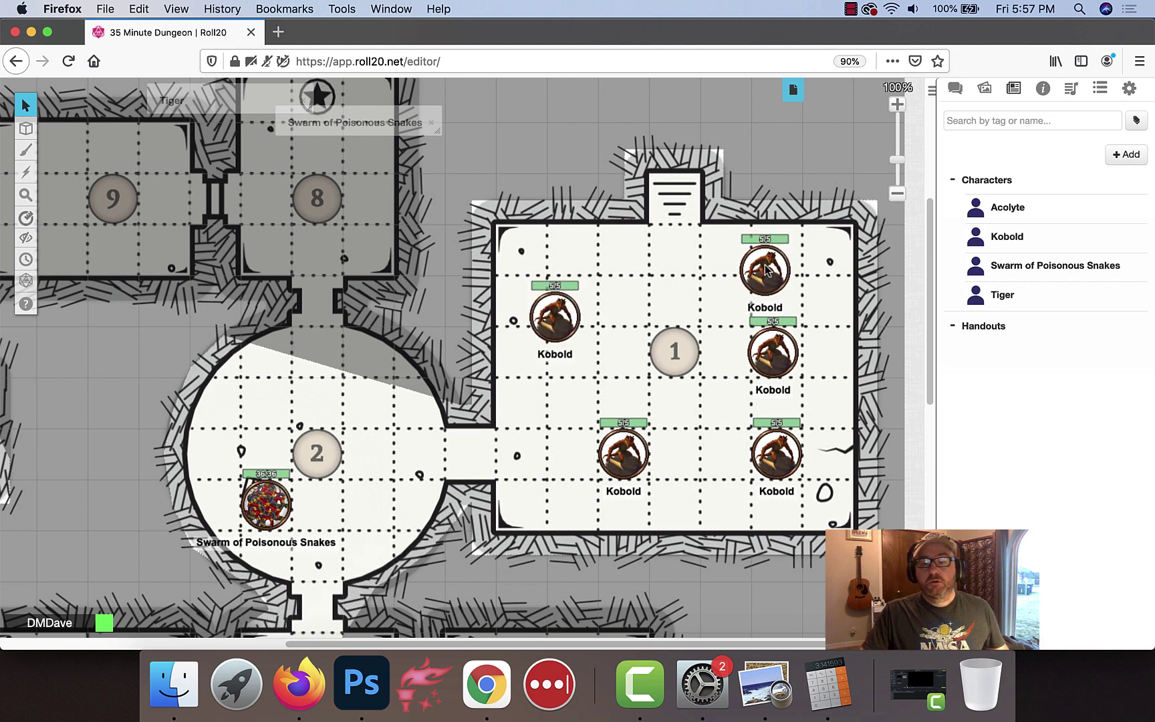
key(Delete)
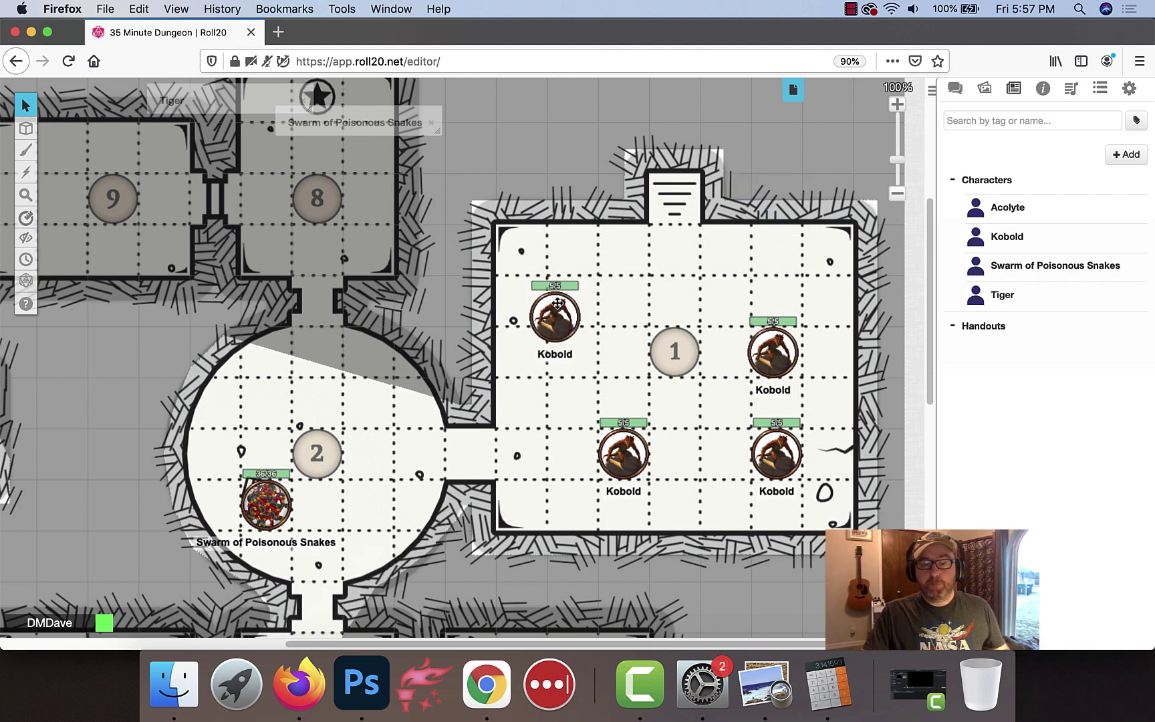
drag(558, 305, 575, 340)
drag(782, 356, 785, 356)
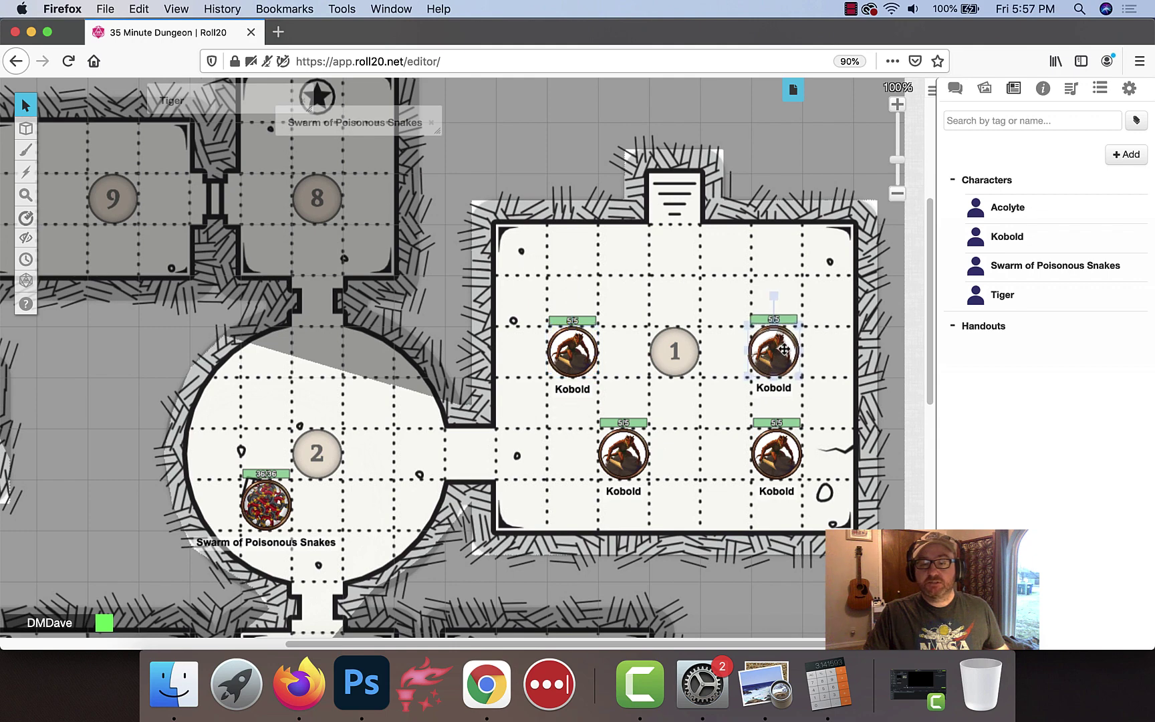
Paste kobold tokens into the two upper corners of room 10, on either side of the Kobold Acolyte
drag(480, 246, 841, 323)
right_click(282, 230)
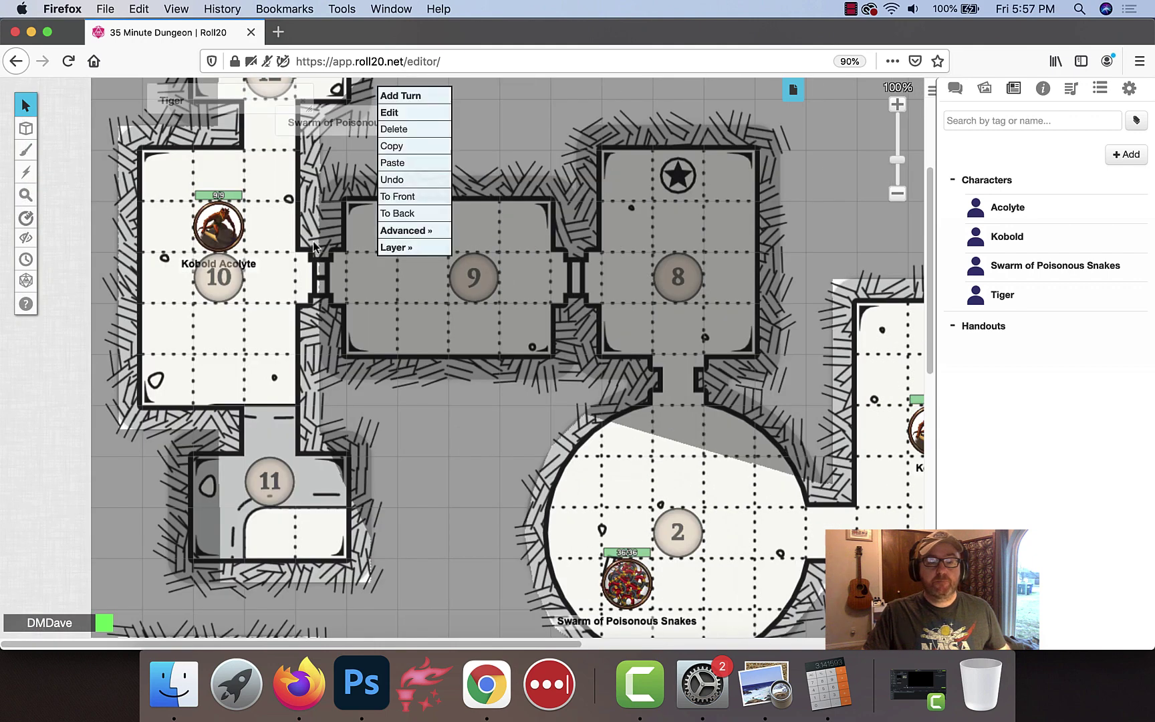
click(155, 183)
key(ctrl+v)
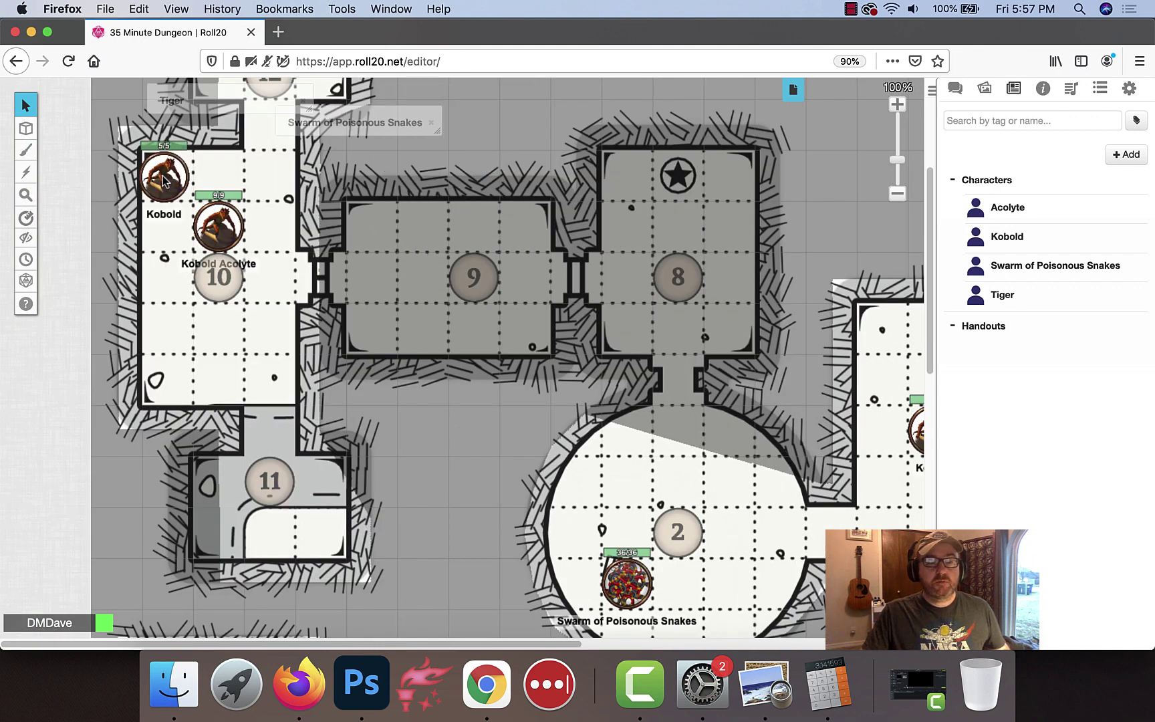
key(ctrl+v)
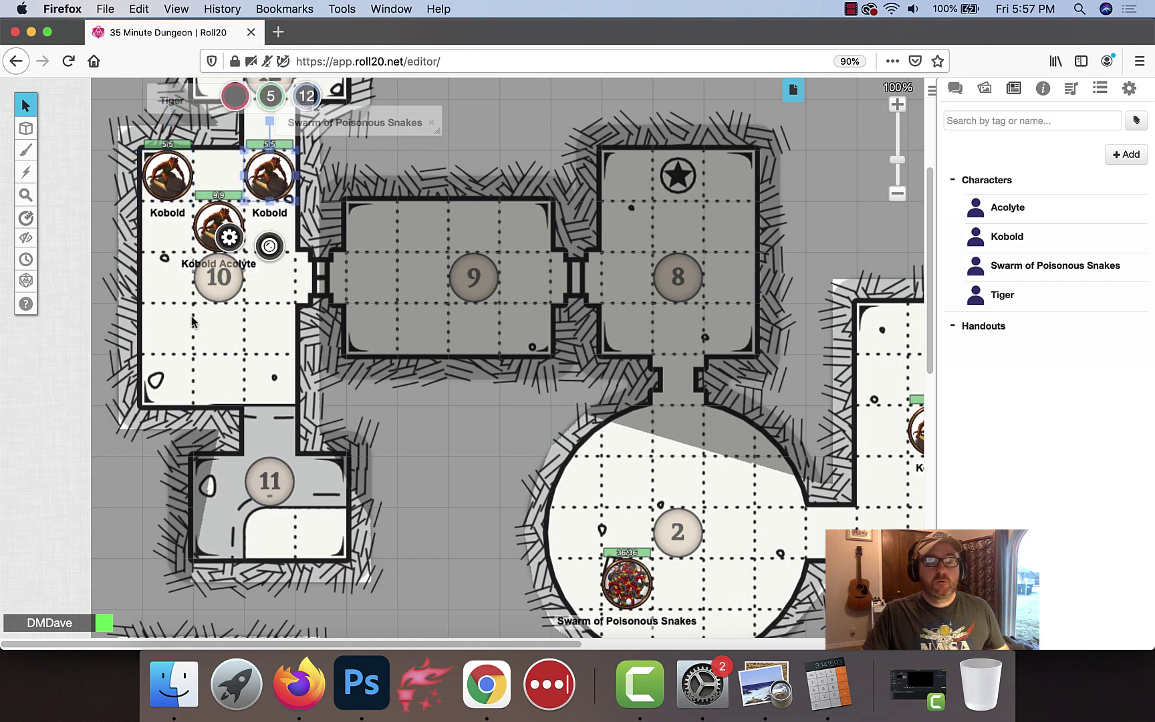
Place three more kobold tokens in the lower half of room 10, two along the sides and one centred below them
drag(271, 175, 167, 328)
click(256, 323)
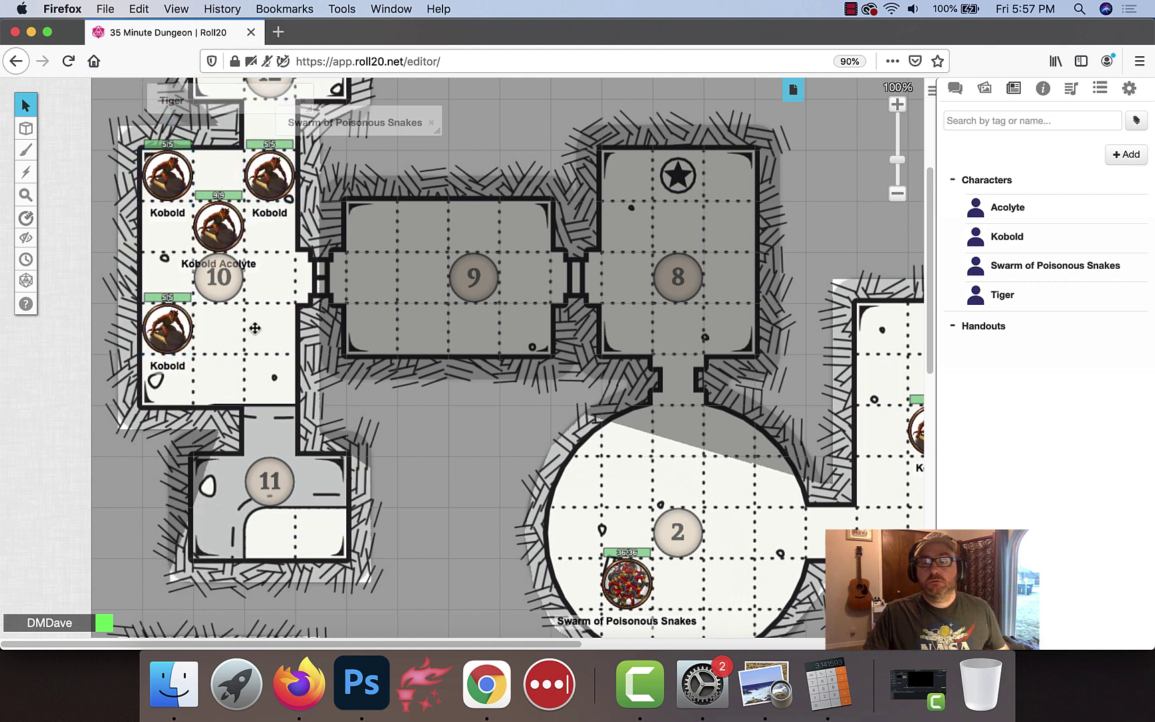
key(ctrl+v)
click(229, 357)
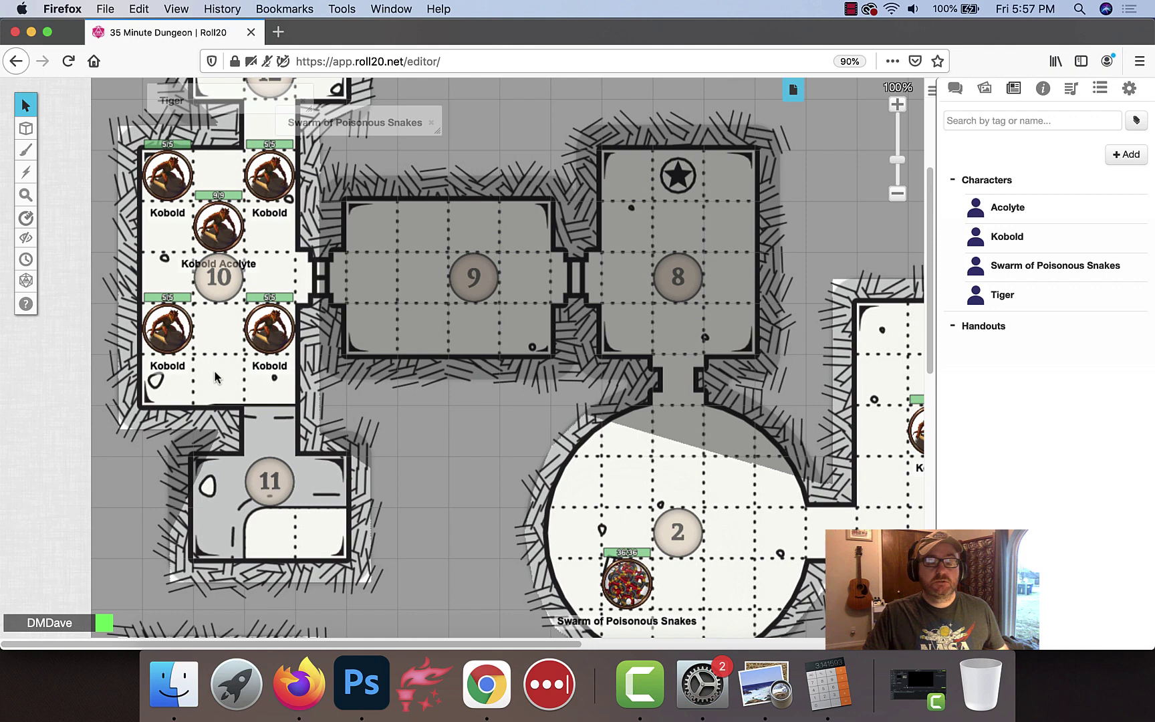
key(ctrl+v)
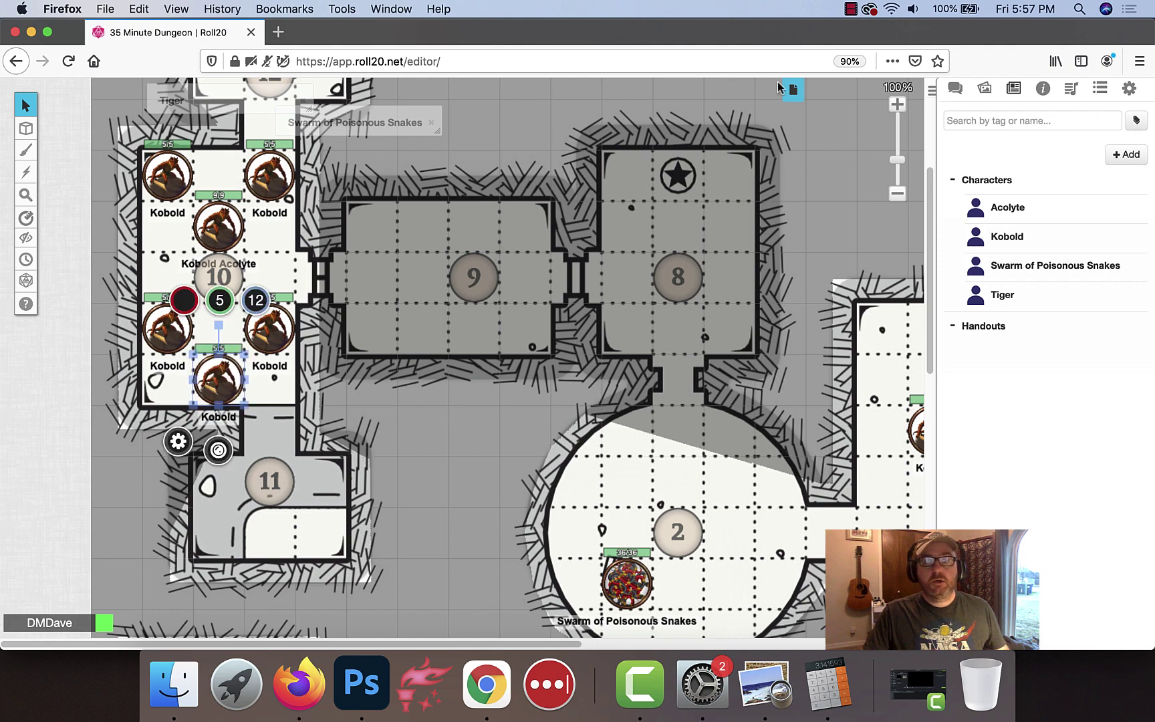
Search the art library for "secret" tokens
scroll(587, 371, down, 3)
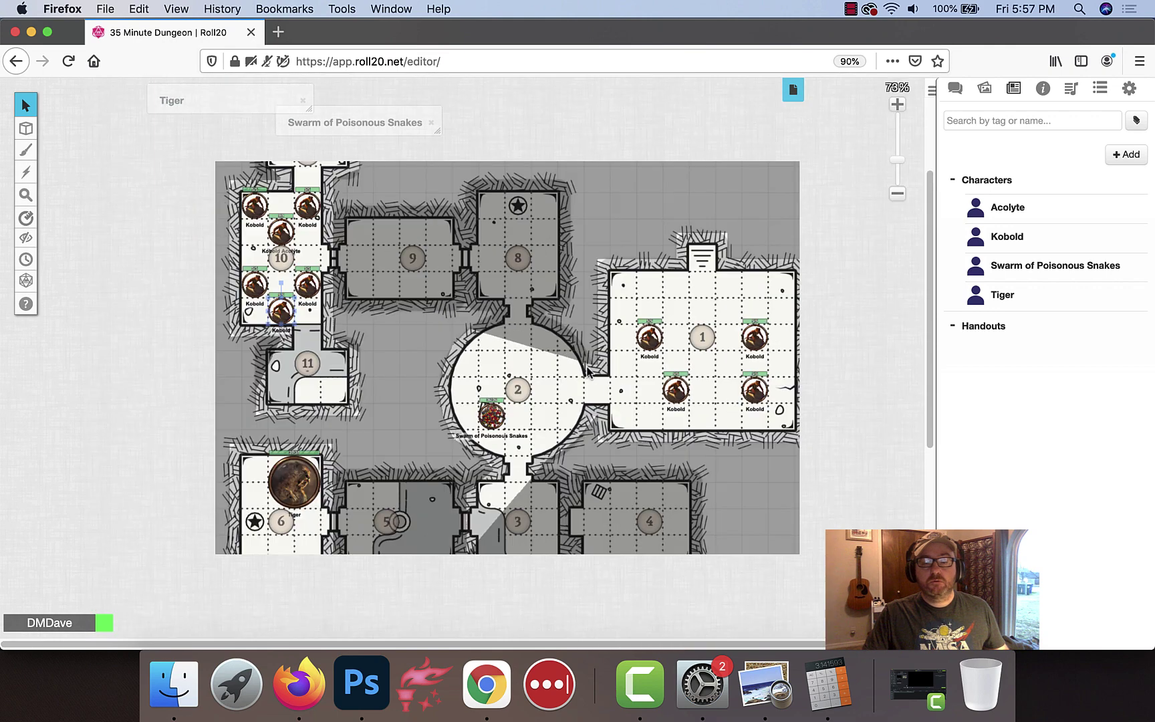
scroll(587, 371, down, 3)
click(985, 88)
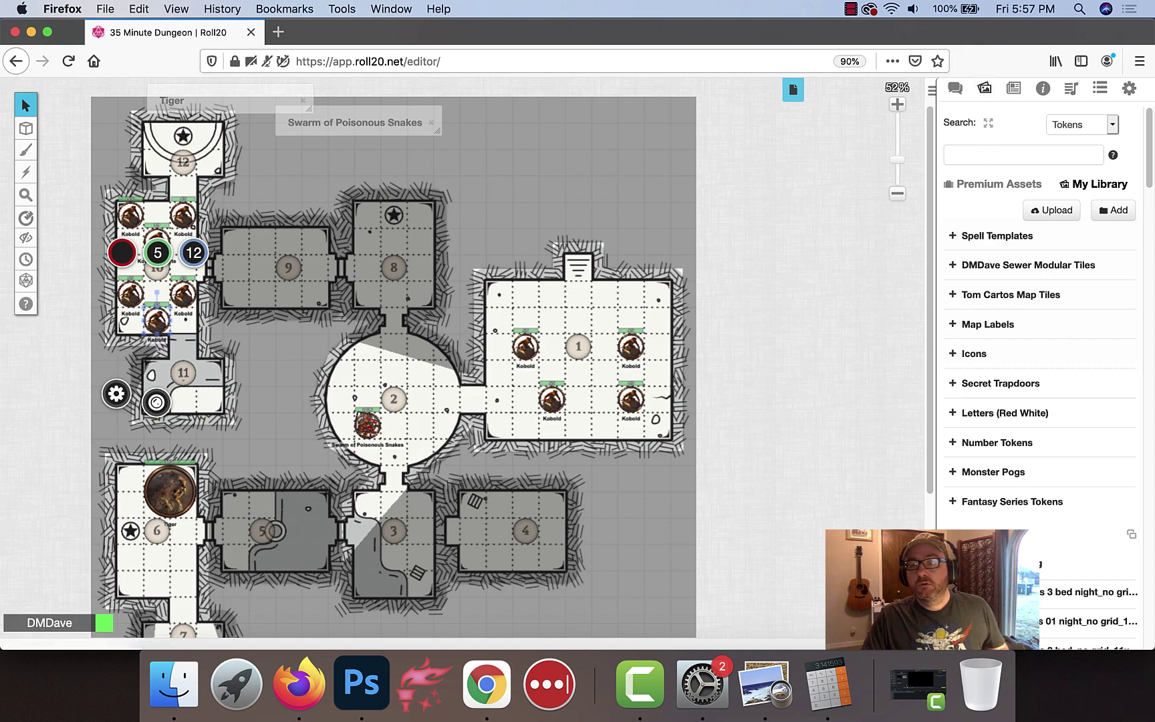
click(992, 155)
text(secret)
key(Return)
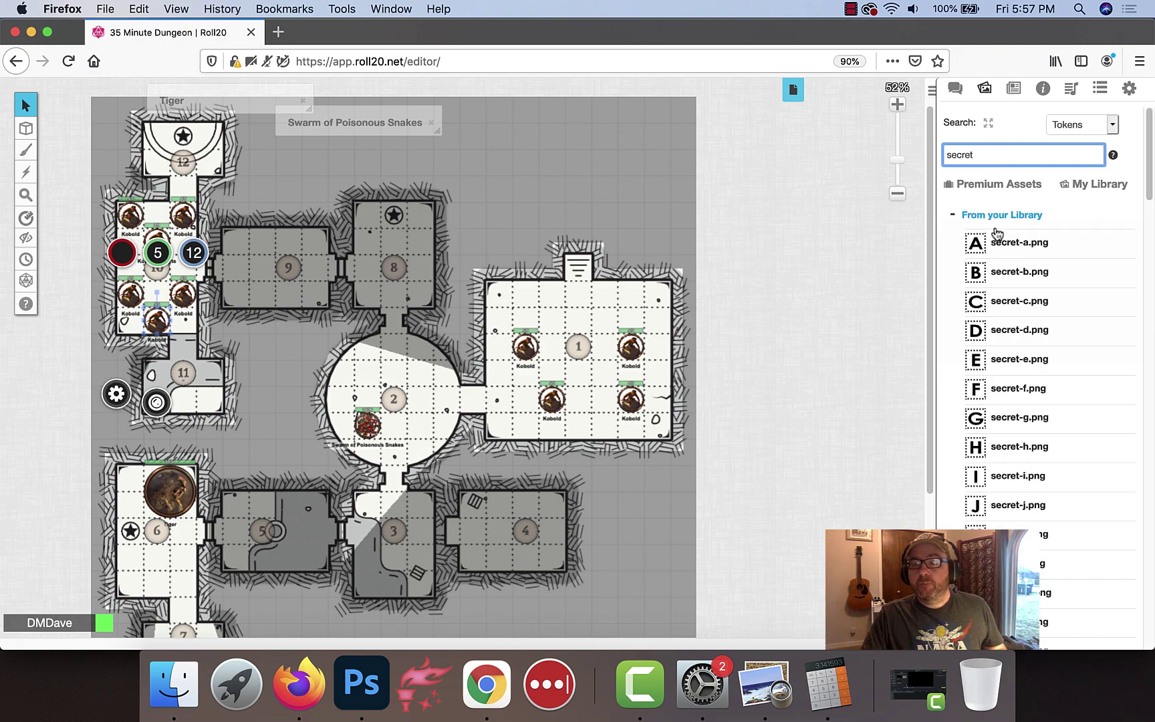
Place the secret-door.png marker between rooms 3 and 4 and move it to the GM Layer
scroll(1043, 415, down, 10)
scroll(1049, 418, down, 1)
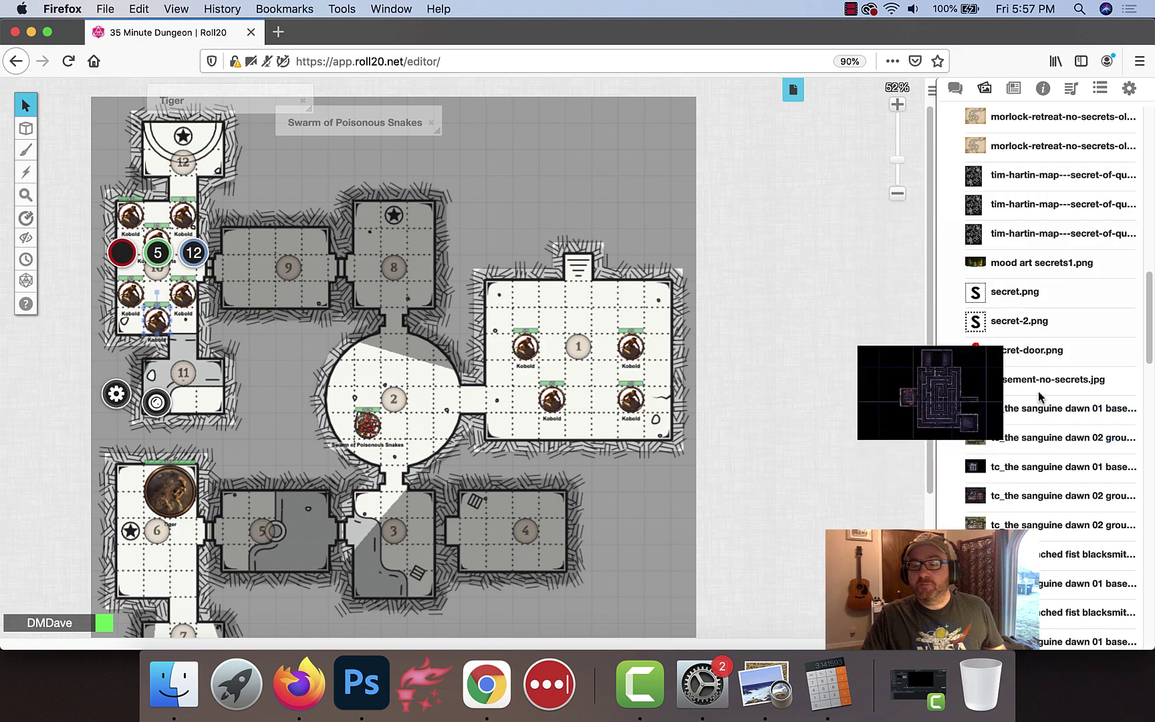
drag(1022, 350, 455, 513)
right_click(449, 507)
mouse_move(487, 500)
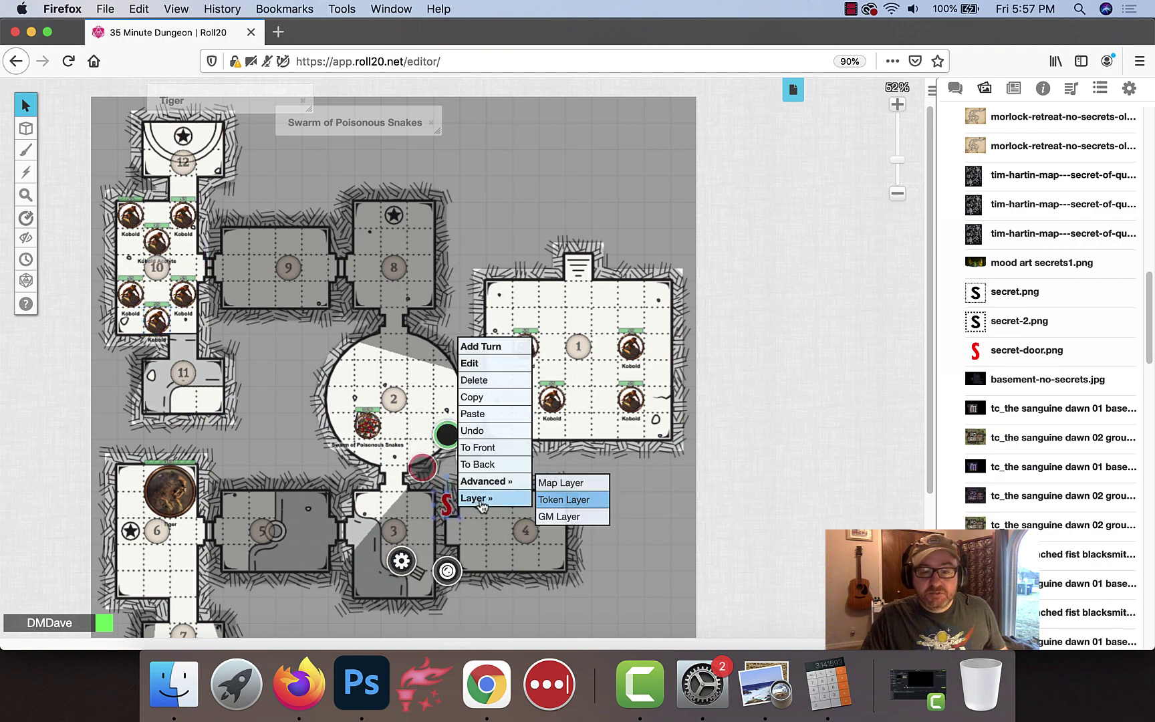
click(568, 518)
Switch to the GM Info Overlay layer and shift the secret door marker down onto the passage between rooms 3 and 4
mouse_move(30, 132)
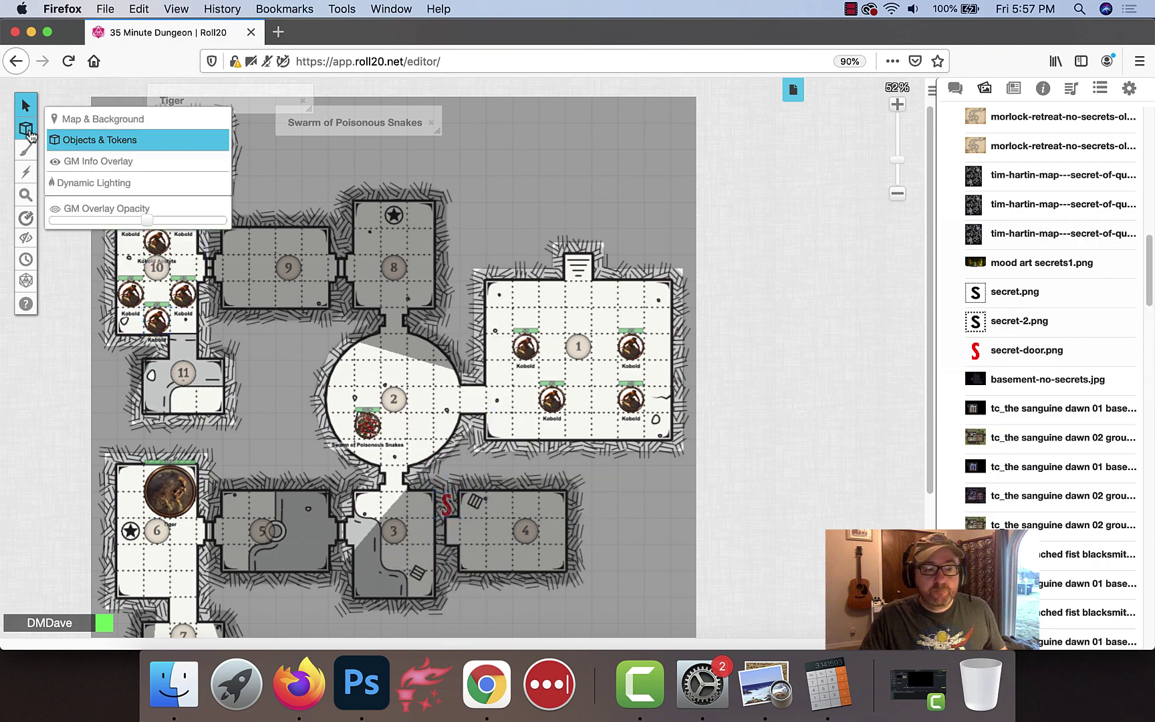
click(56, 160)
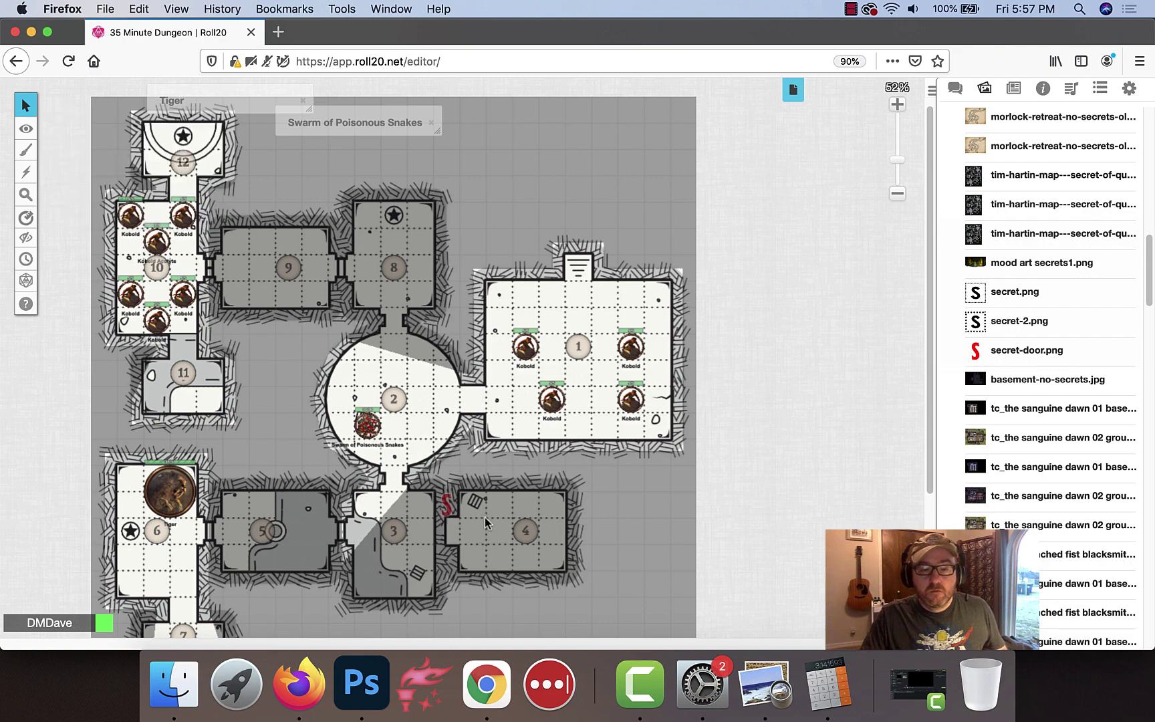
click(448, 506)
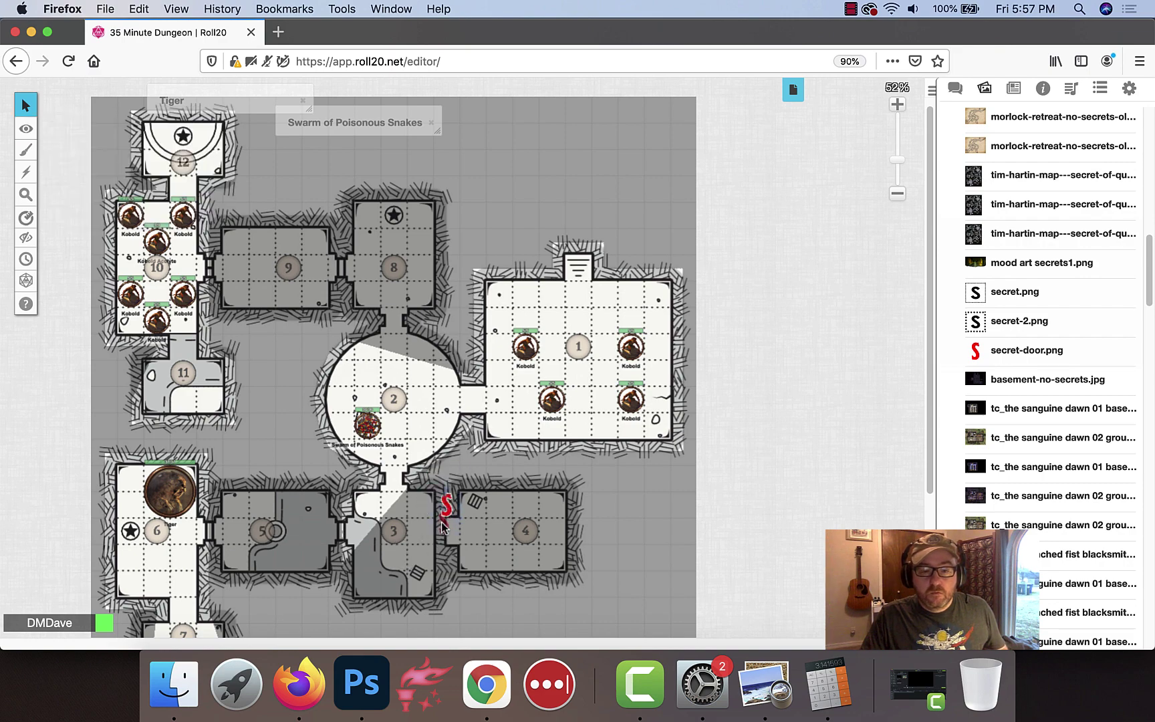
drag(441, 533, 444, 532)
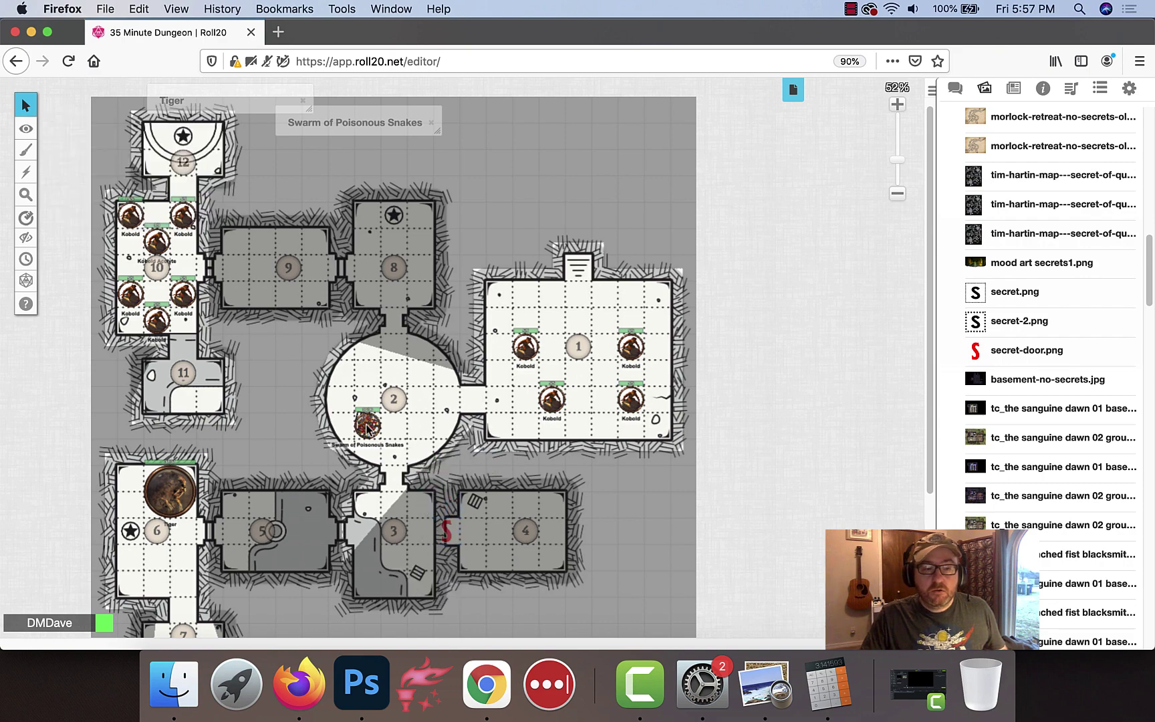
Return to the Objects & Tokens layer and move the snake swarm token in room 2 to the GM Layer
mouse_move(25, 128)
click(66, 139)
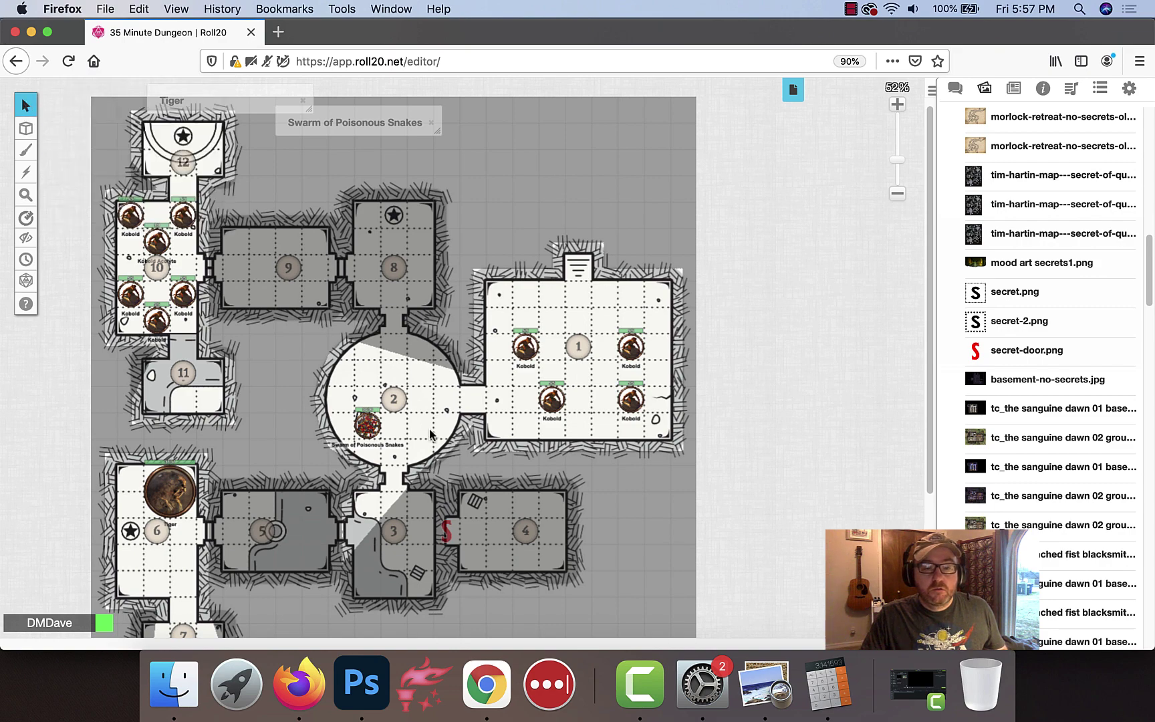
right_click(361, 419)
mouse_move(387, 412)
click(482, 432)
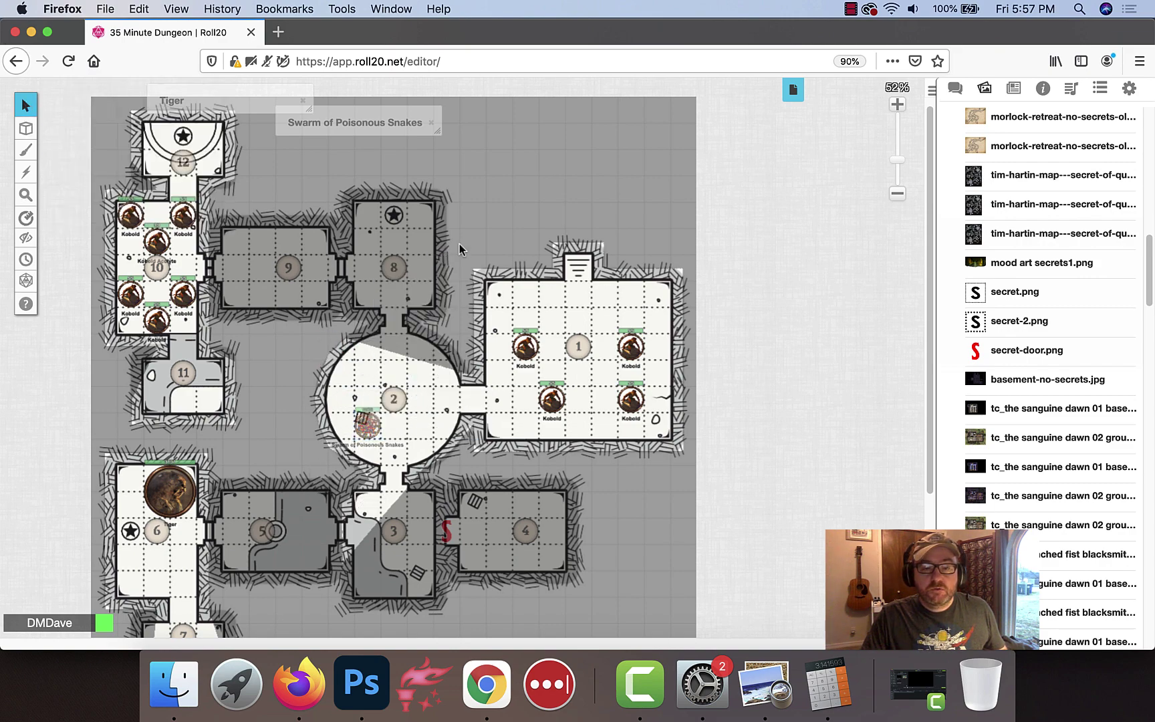
Close the minimized Swarm of Poisonous Snakes and Tiger sheets, and switch to the Untitled token page
click(430, 124)
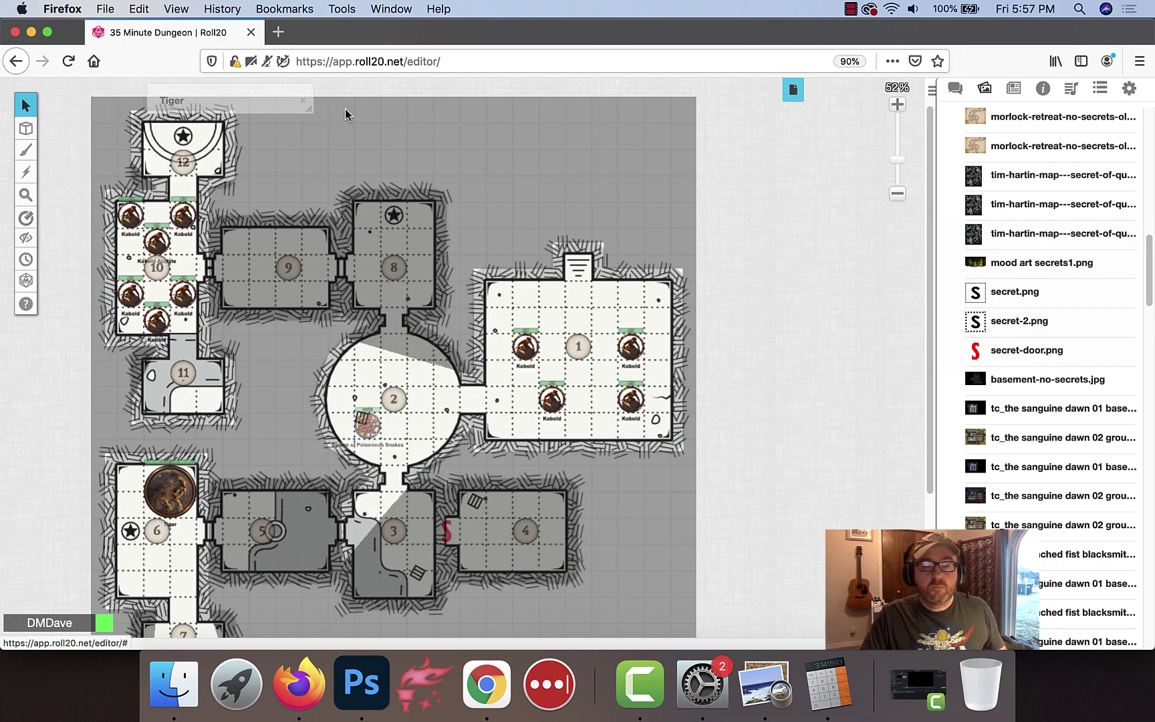
click(302, 101)
click(783, 100)
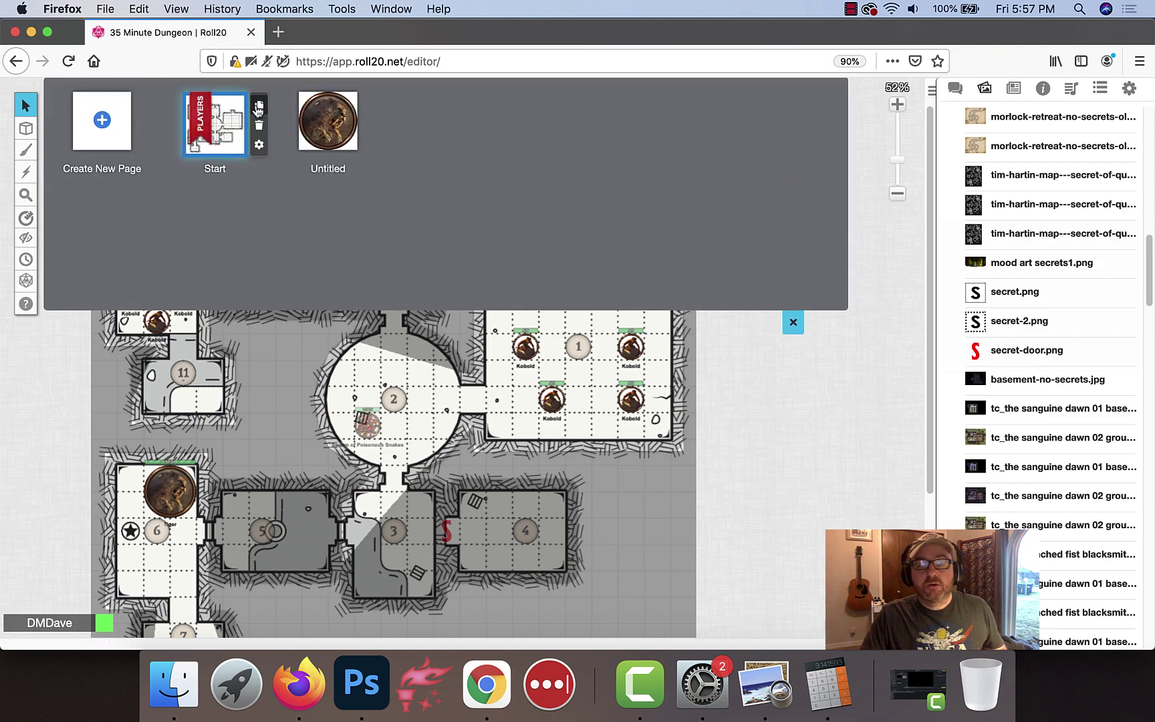
click(315, 120)
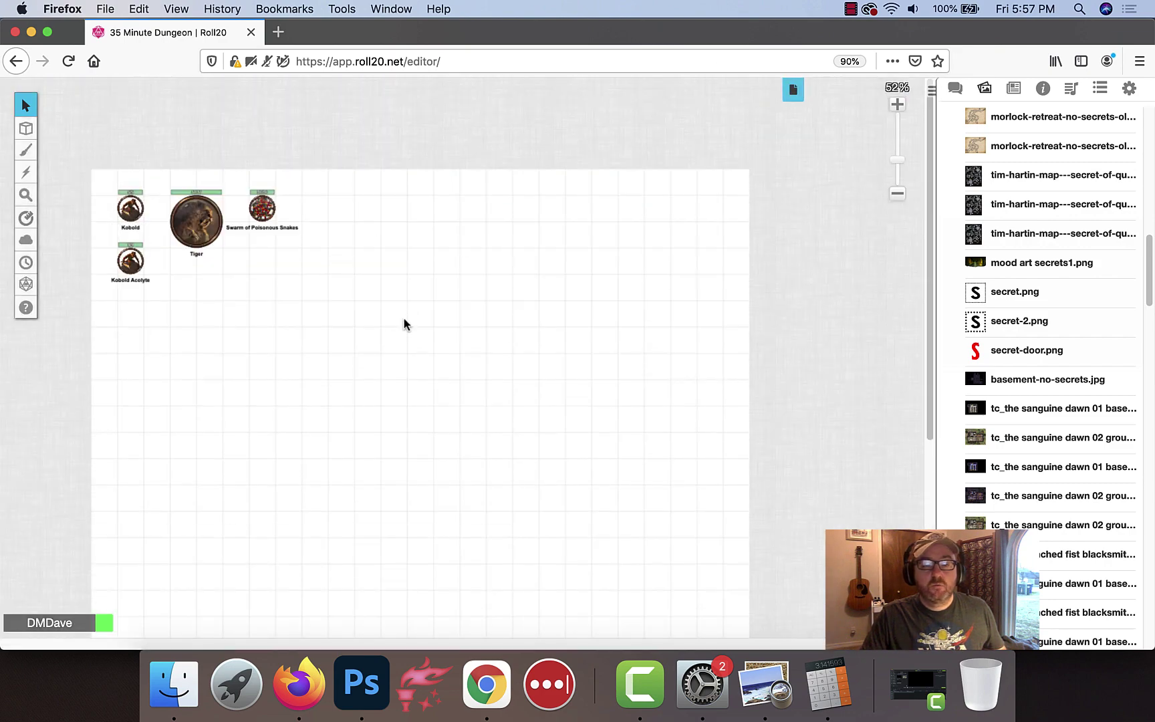
scroll(404, 322, up, 5)
drag(276, 277, 436, 419)
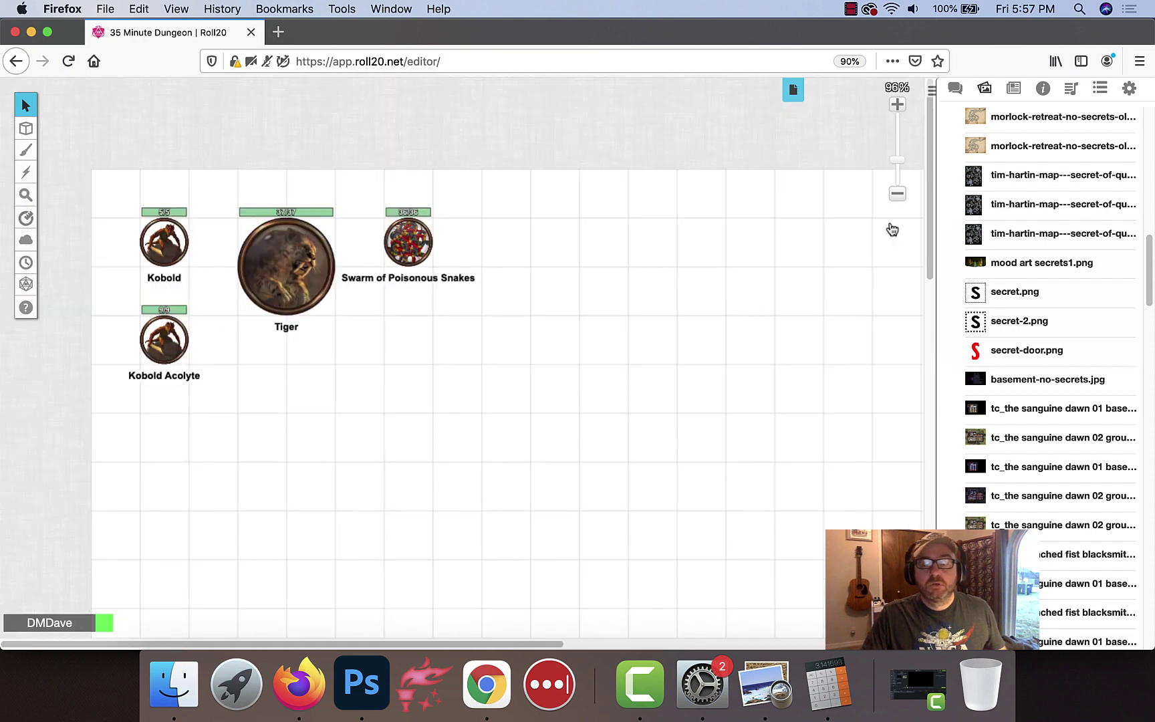
Open the Acolyte character for editing and assign the Kobold Acolyte token as its default token
click(1013, 87)
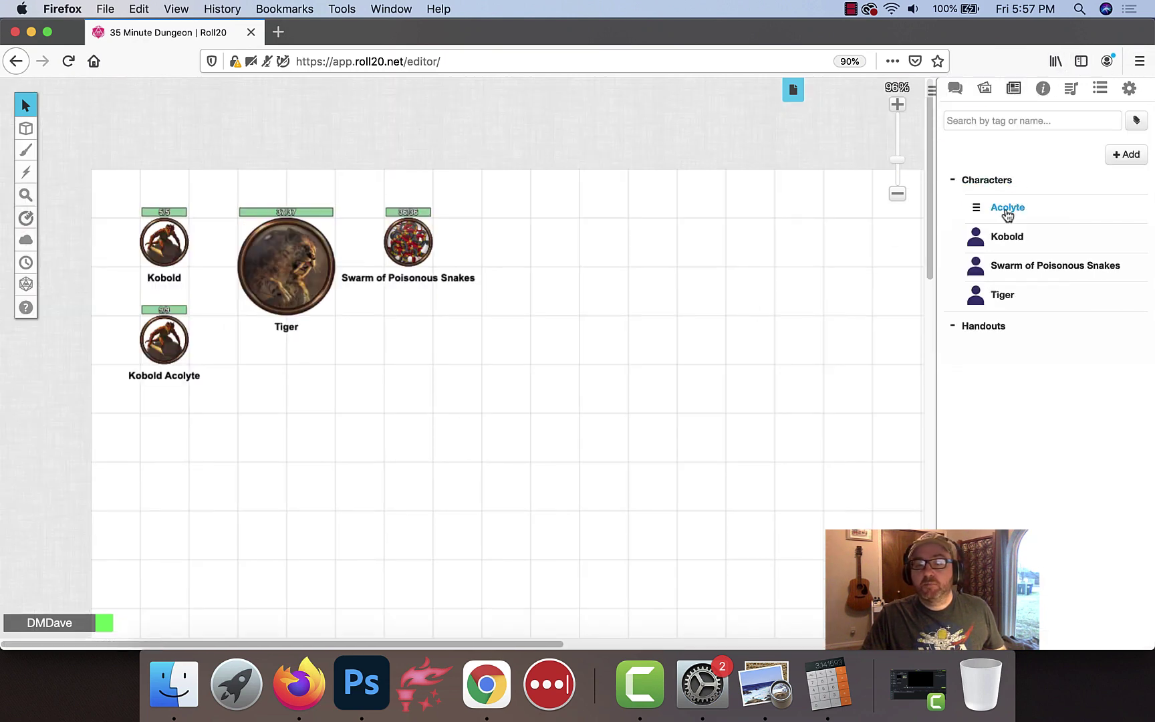
click(1007, 209)
click(832, 122)
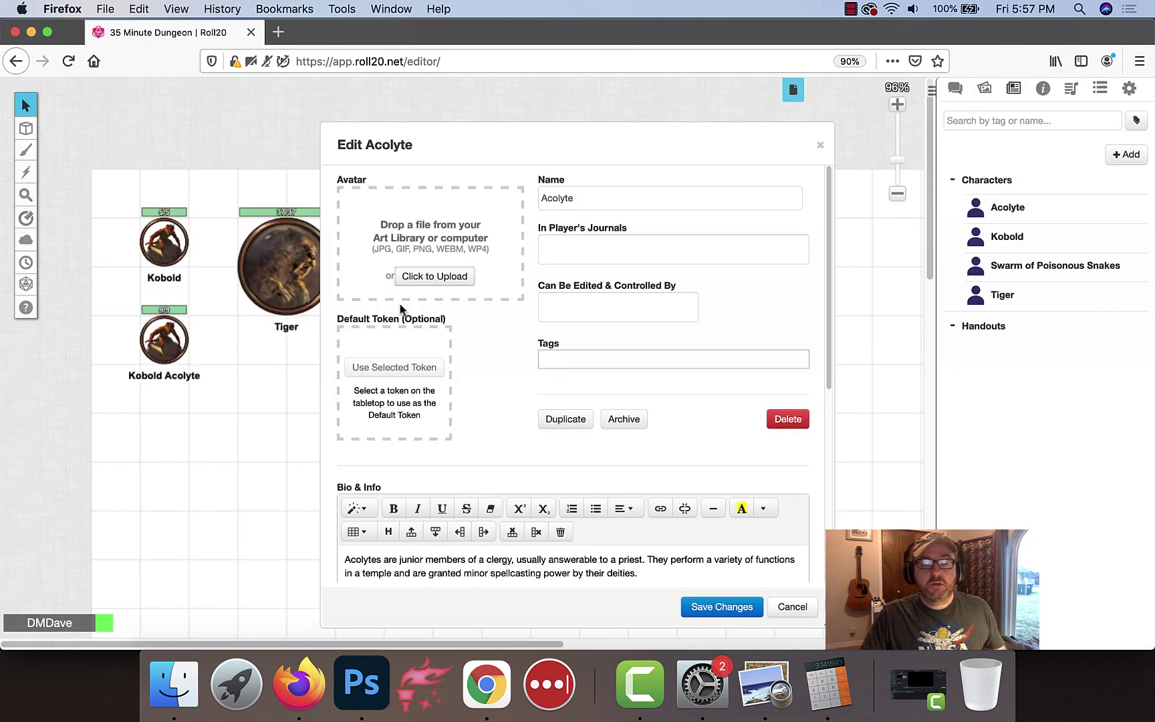
click(163, 341)
click(394, 367)
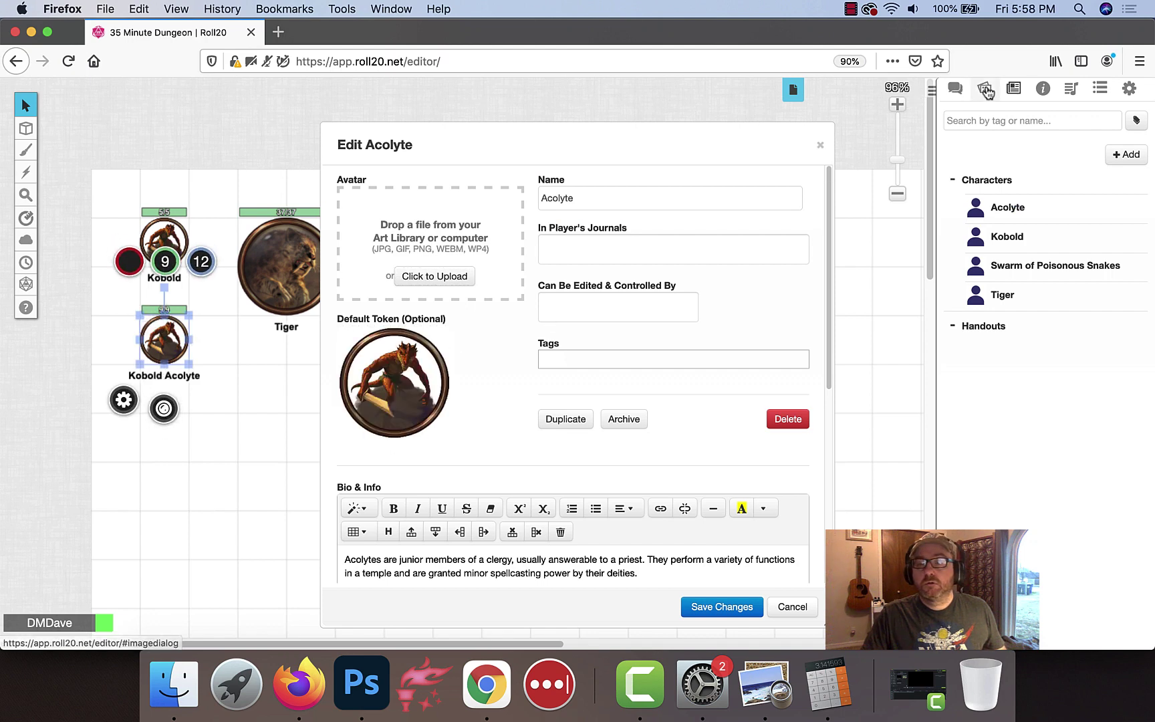
Search the art library for kobold, set kobold-pog.png as the Acolyte's avatar, and save and close the character
click(985, 88)
scroll(1003, 163, up, 10)
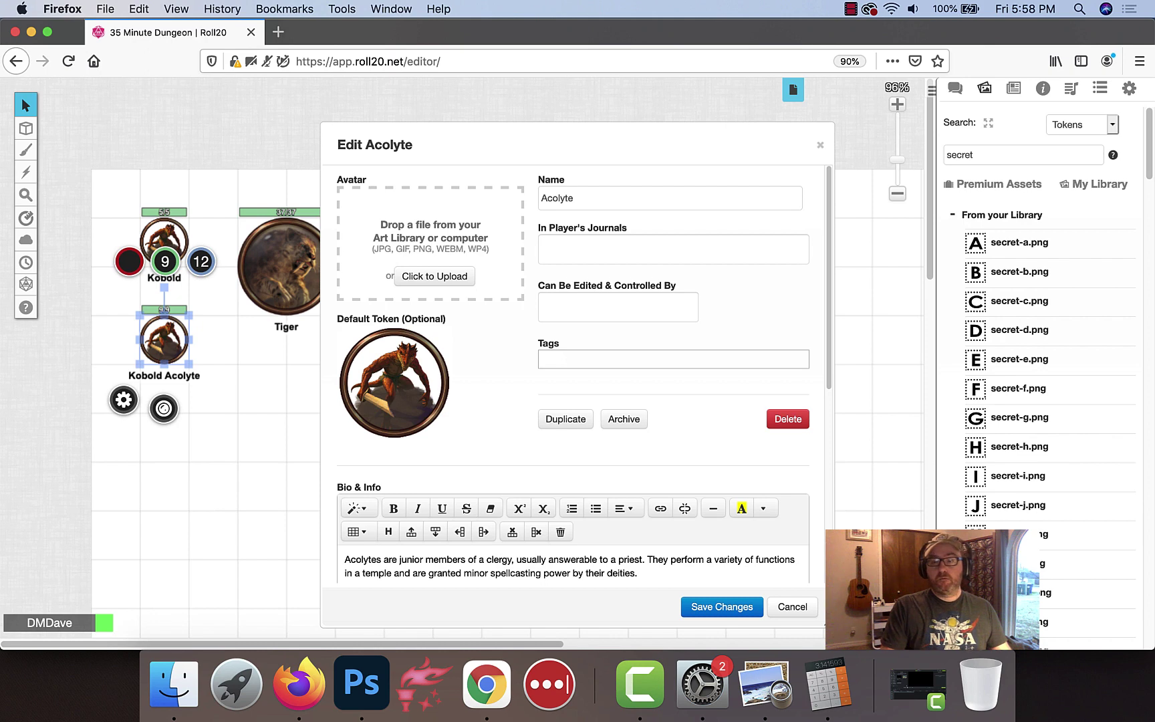
double_click(960, 155)
text(kbo)
key(BackSpace)
key(BackSpace)
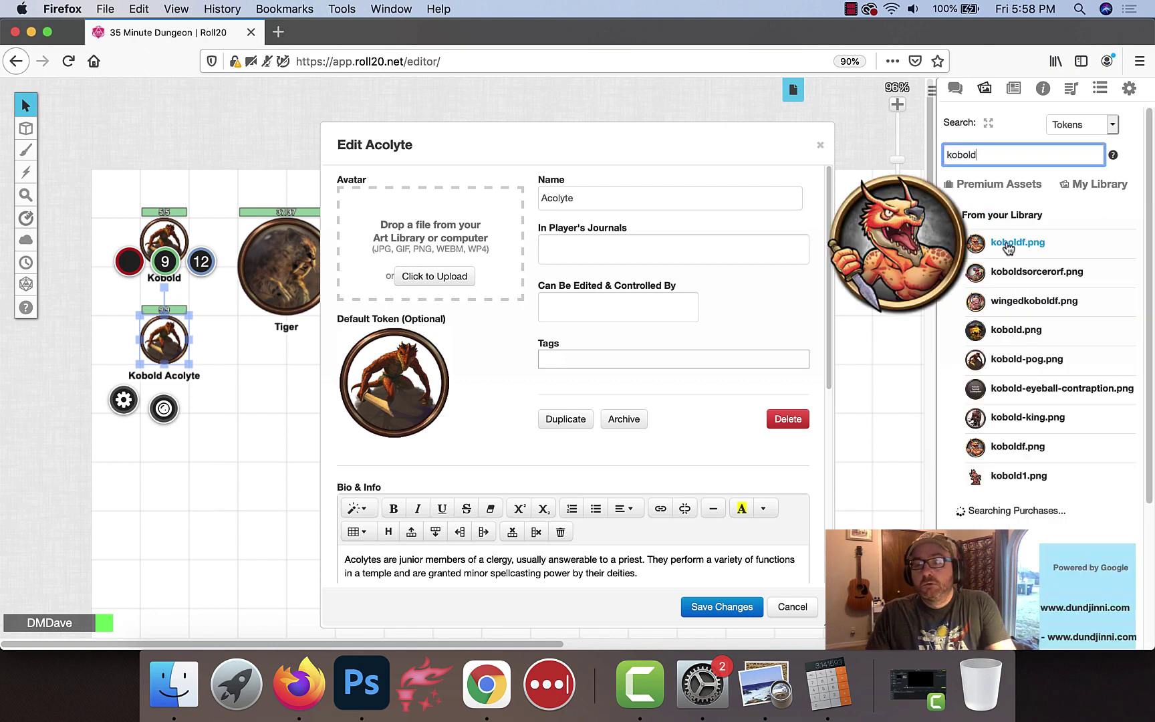
mouse_move(1001, 412)
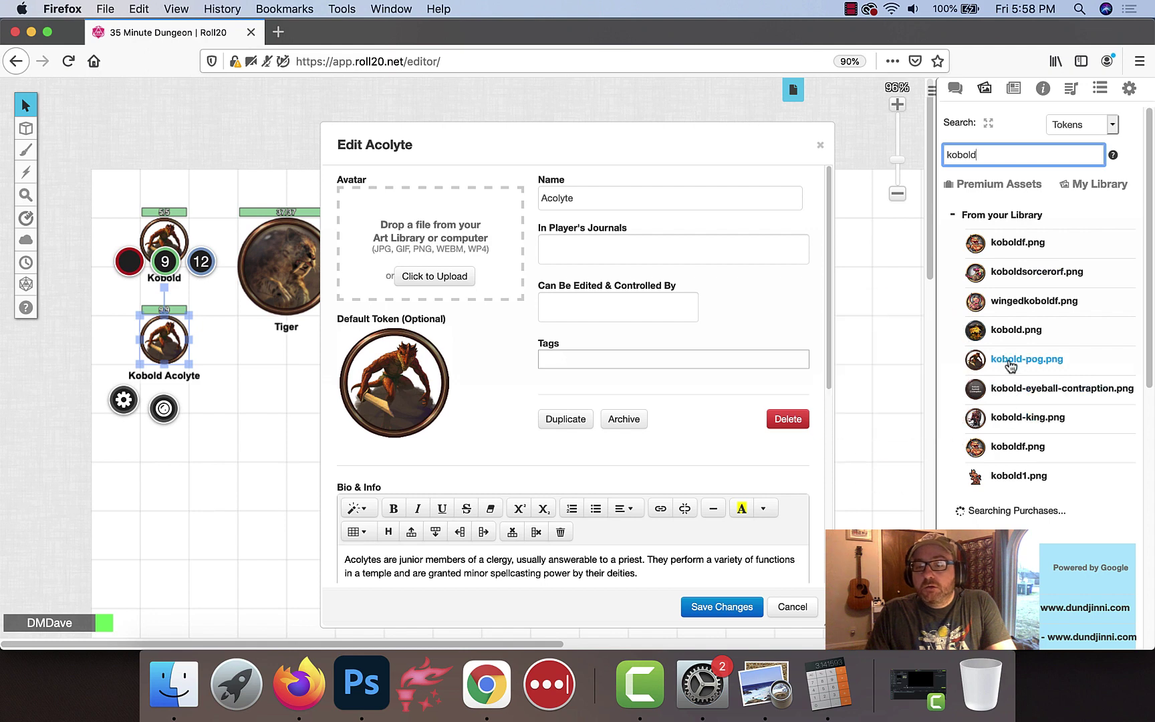
drag(1009, 365, 427, 301)
click(722, 607)
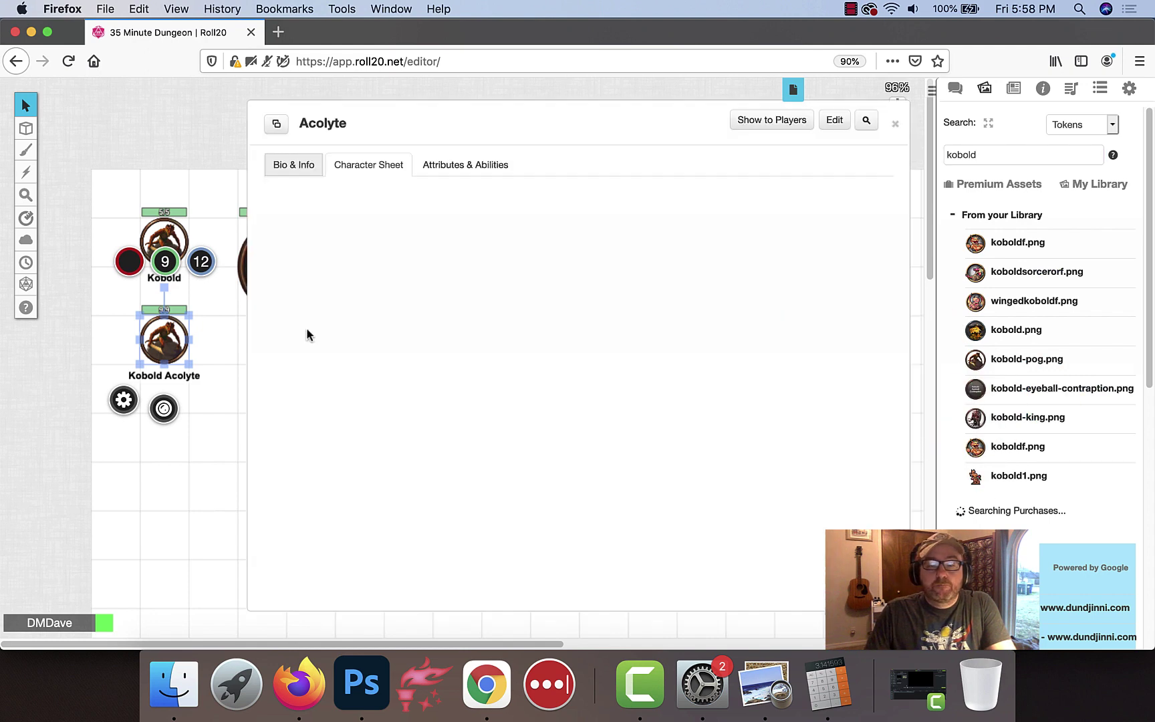
click(895, 124)
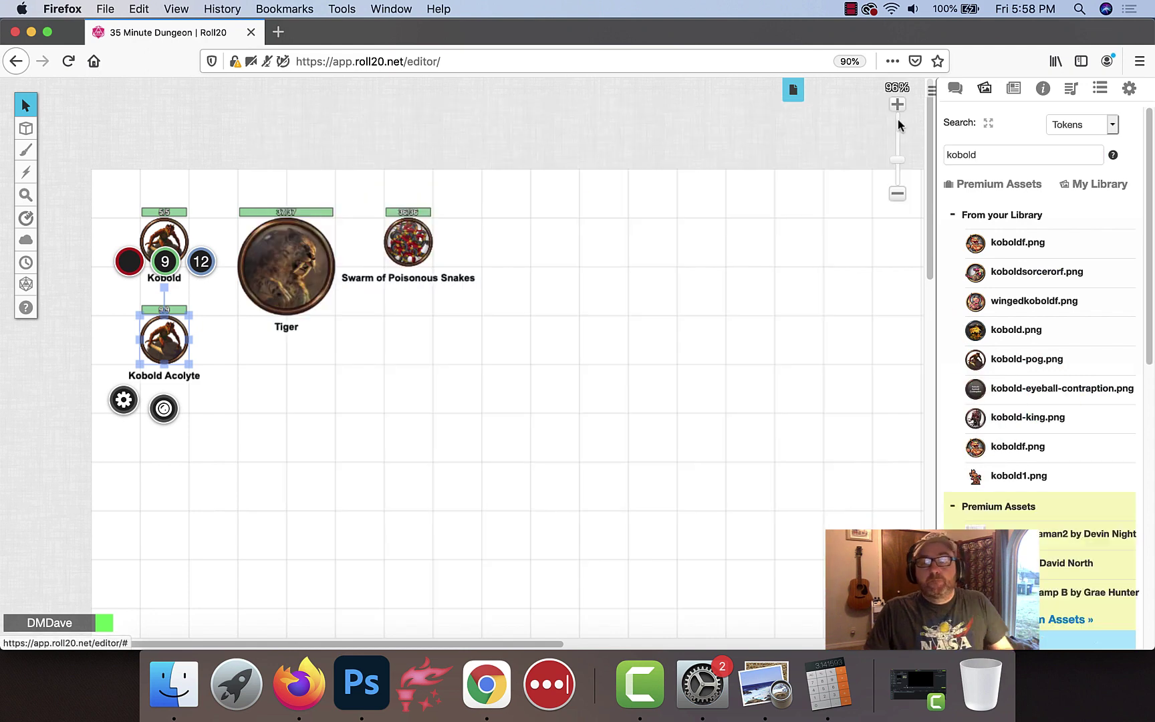
Open the Tiger character for editing and set tiger-token.png from the art library as its avatar
click(276, 257)
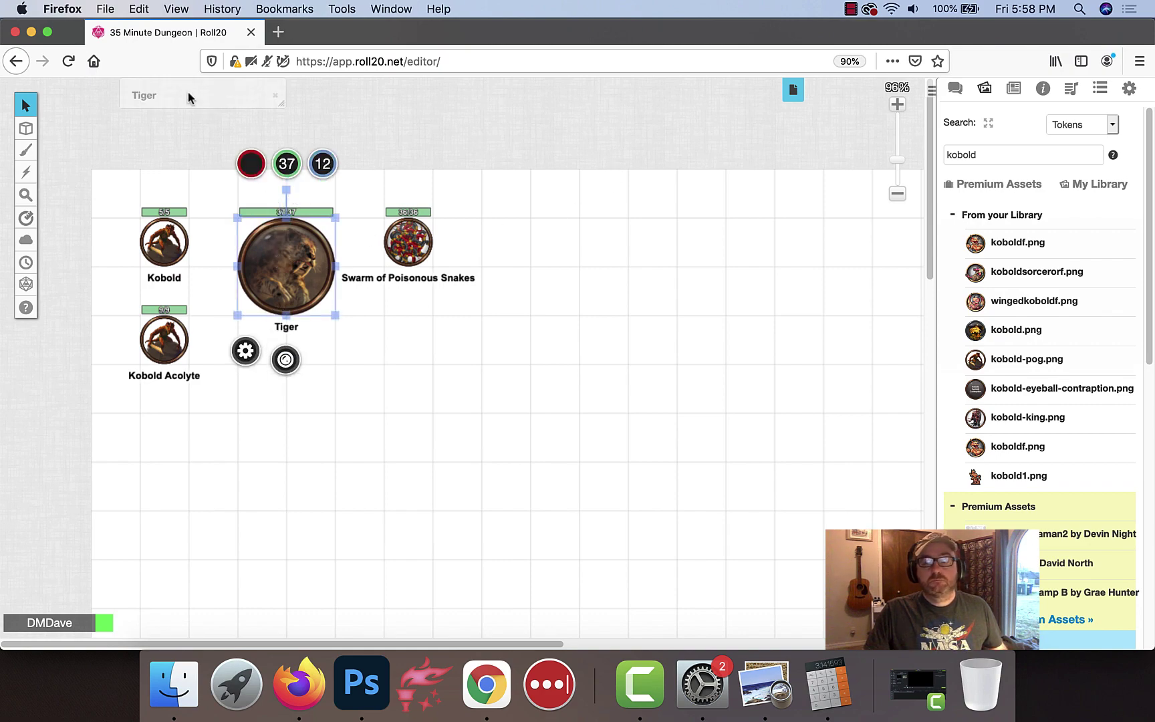
click(188, 97)
click(733, 102)
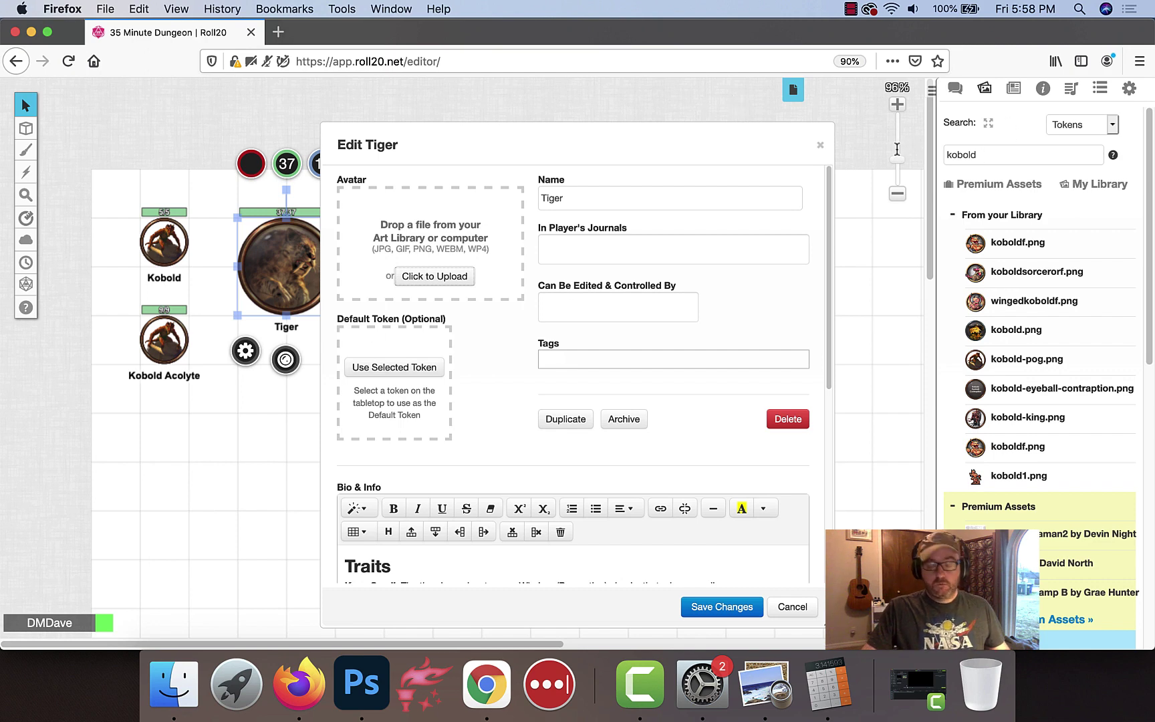
double_click(962, 155)
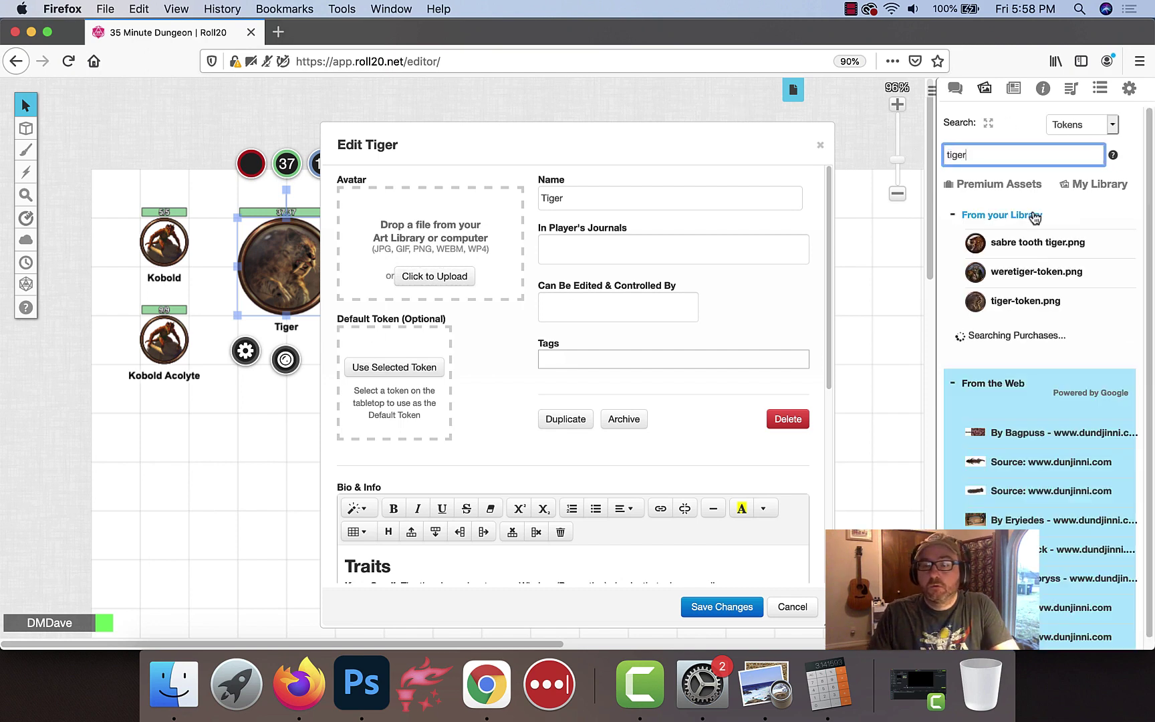
mouse_move(1021, 299)
drag(1020, 299, 410, 234)
drag(309, 255, 348, 261)
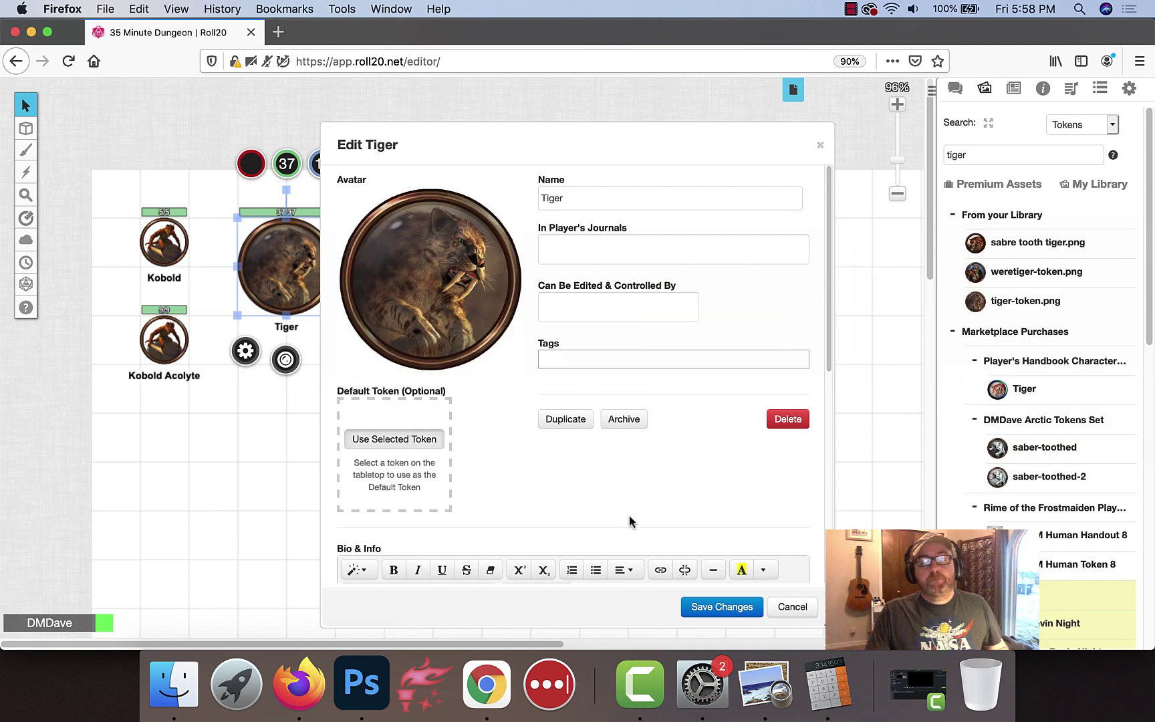
Assign the selected Tiger token as the Tiger's default token, then save and close the character
click(404, 443)
click(720, 607)
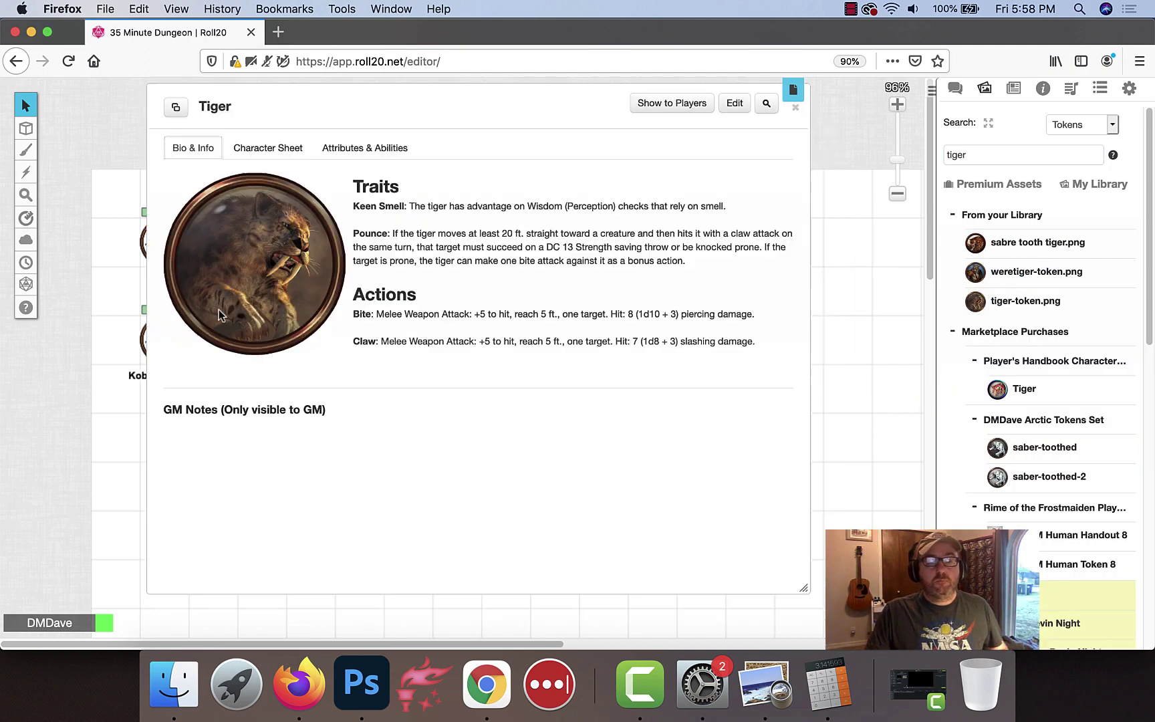
click(797, 113)
click(134, 257)
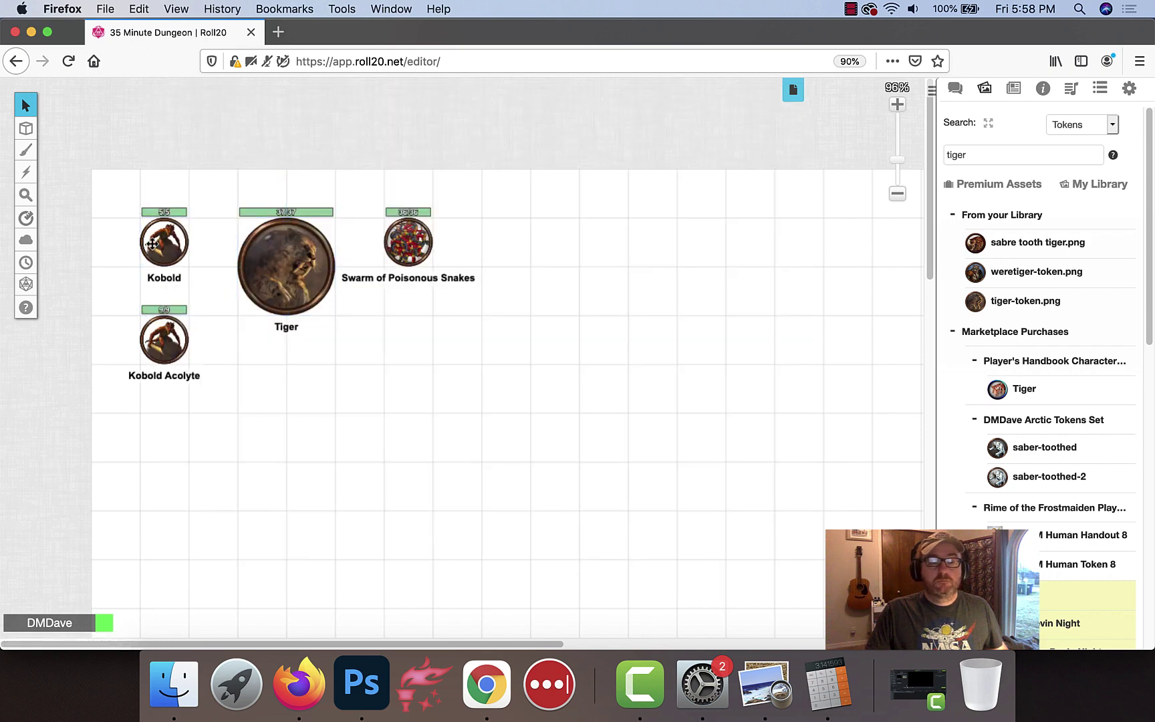
Open the Kobold character for editing and set kobold-pog.png from the art library as its avatar
double_click(157, 239)
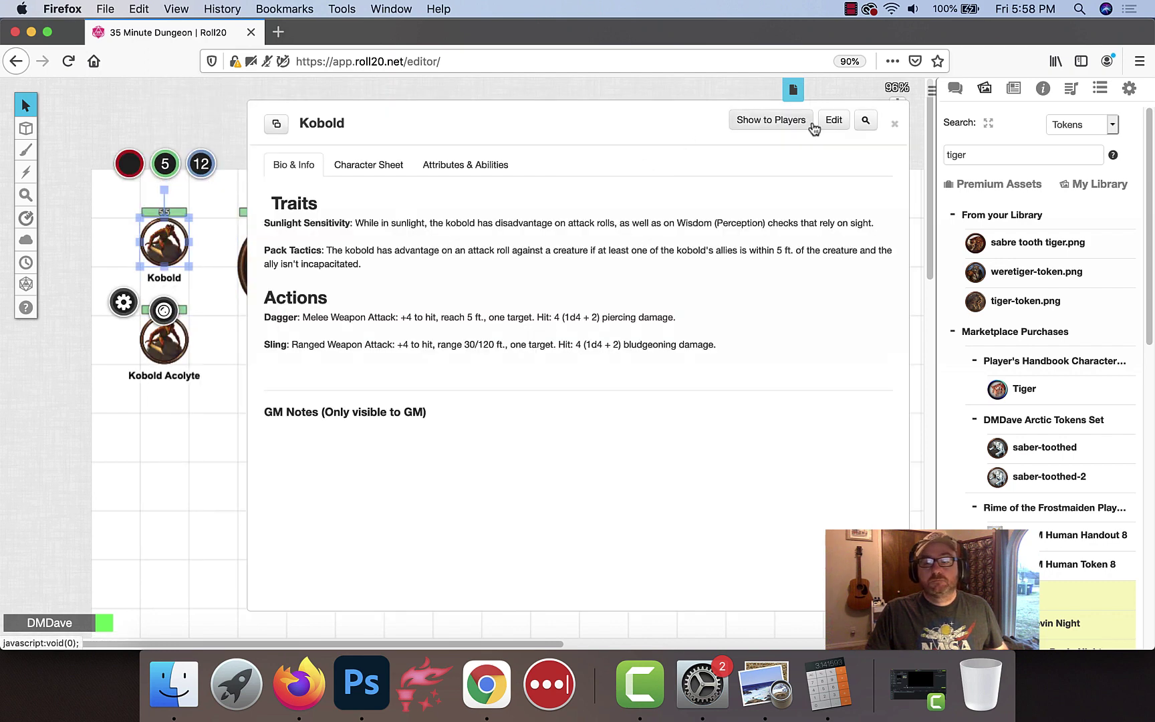
click(833, 119)
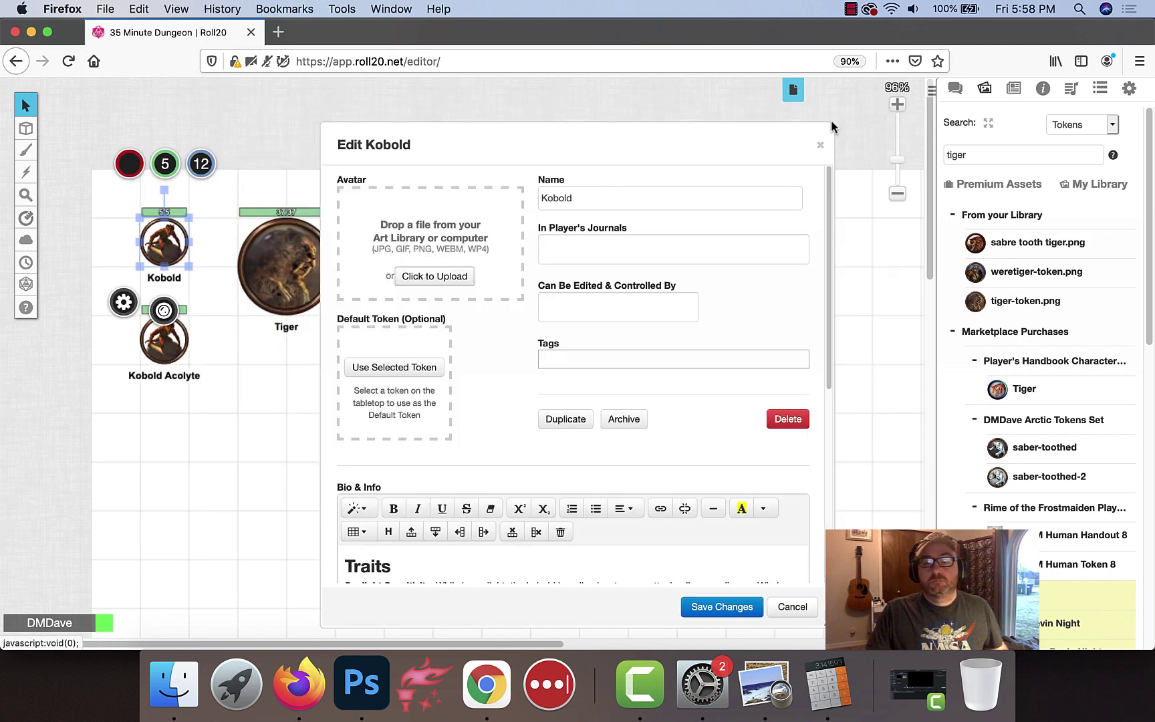
double_click(988, 156)
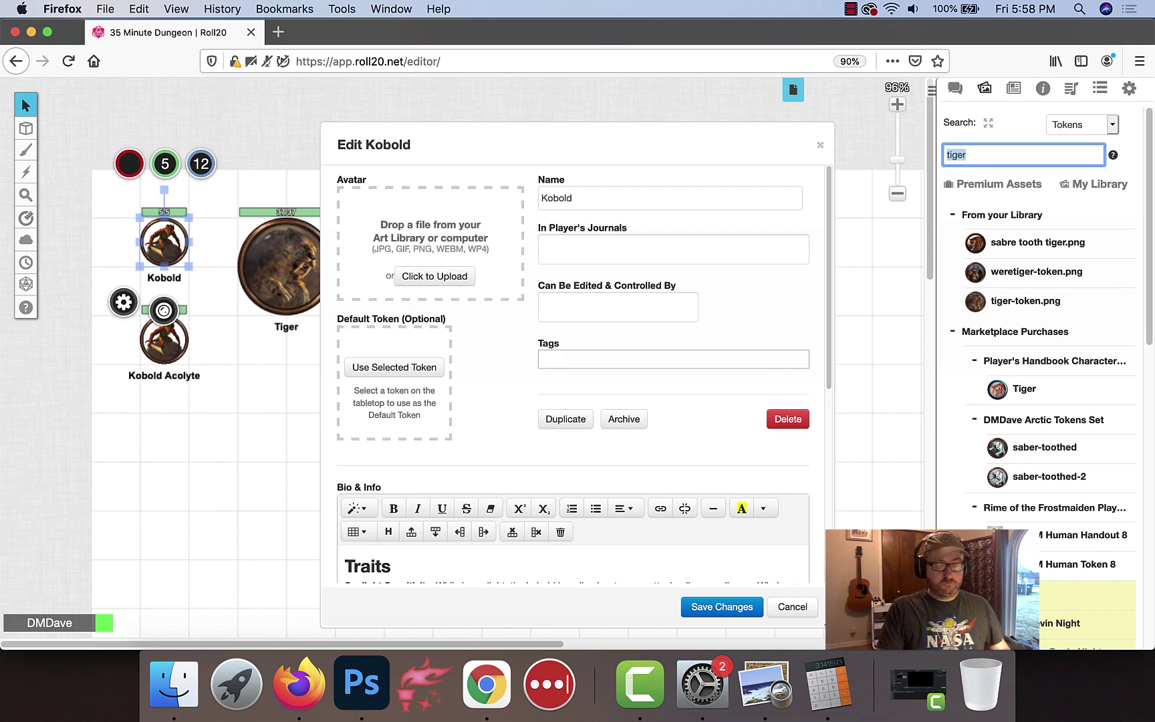
text(kobold)
key(Return)
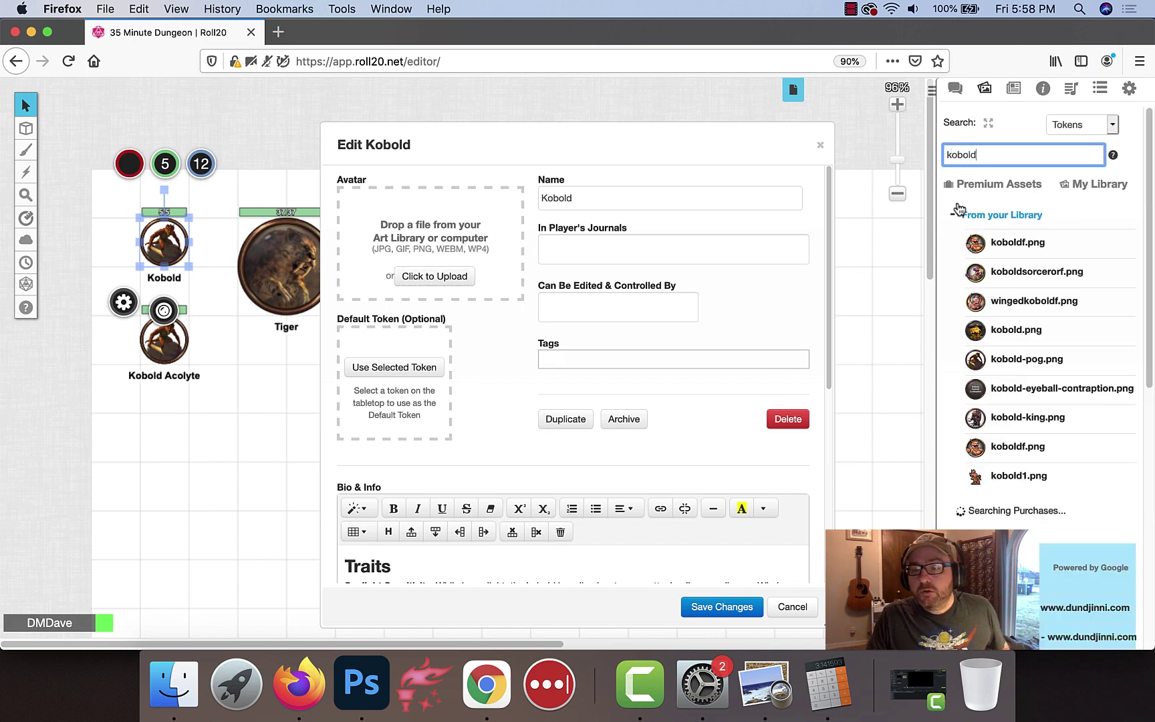
drag(1016, 359, 374, 267)
Assign the selected Kobold token as the Kobold's default token, then save and close the character
click(387, 440)
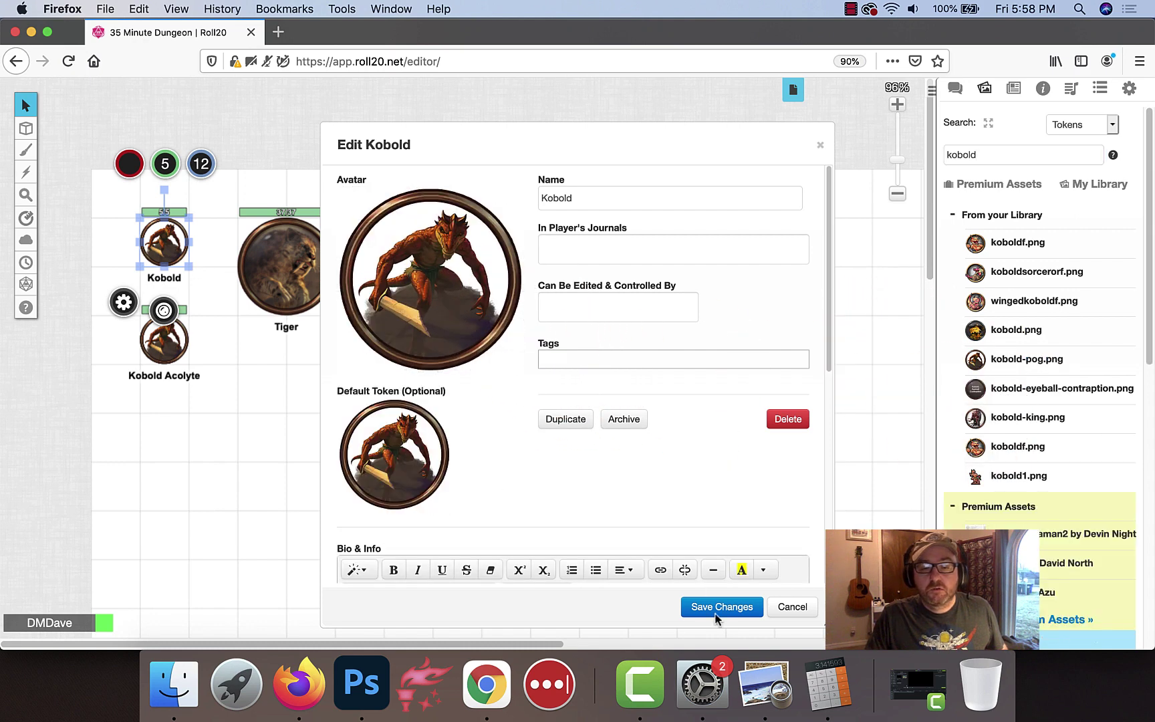
click(722, 607)
click(894, 125)
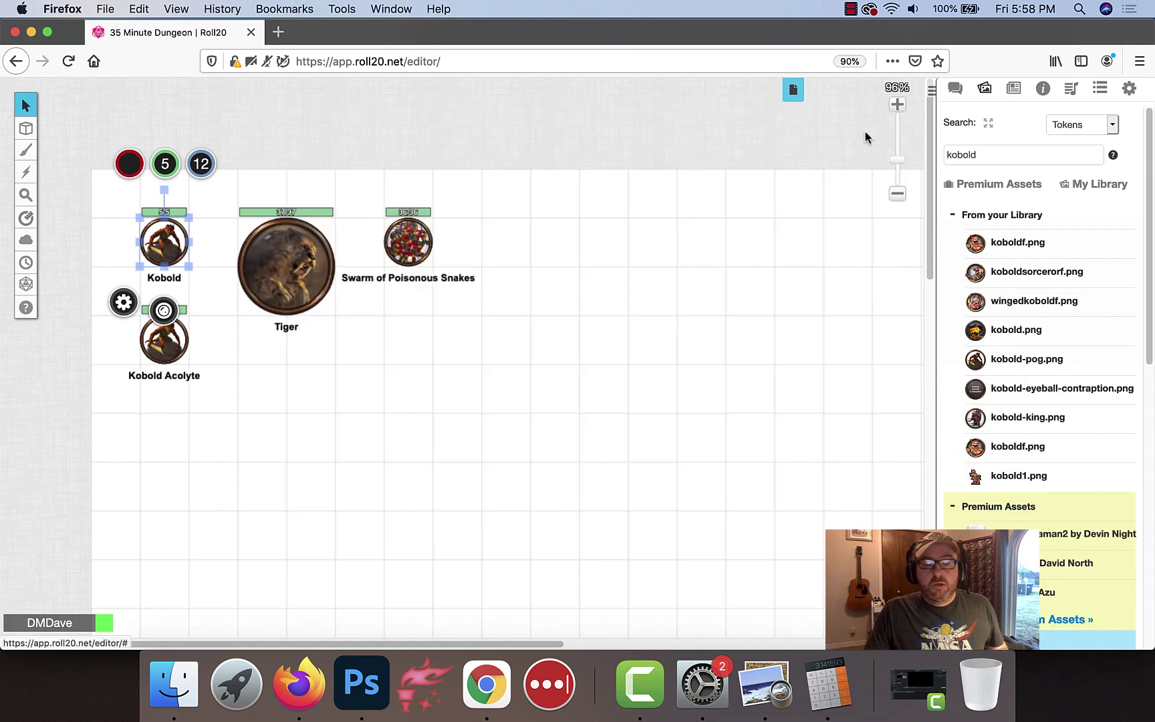
Open the Swarm of Poisonous Snakes for editing, search the art library for "swarm of", and set the poisonous snakes image as its avatar
click(409, 242)
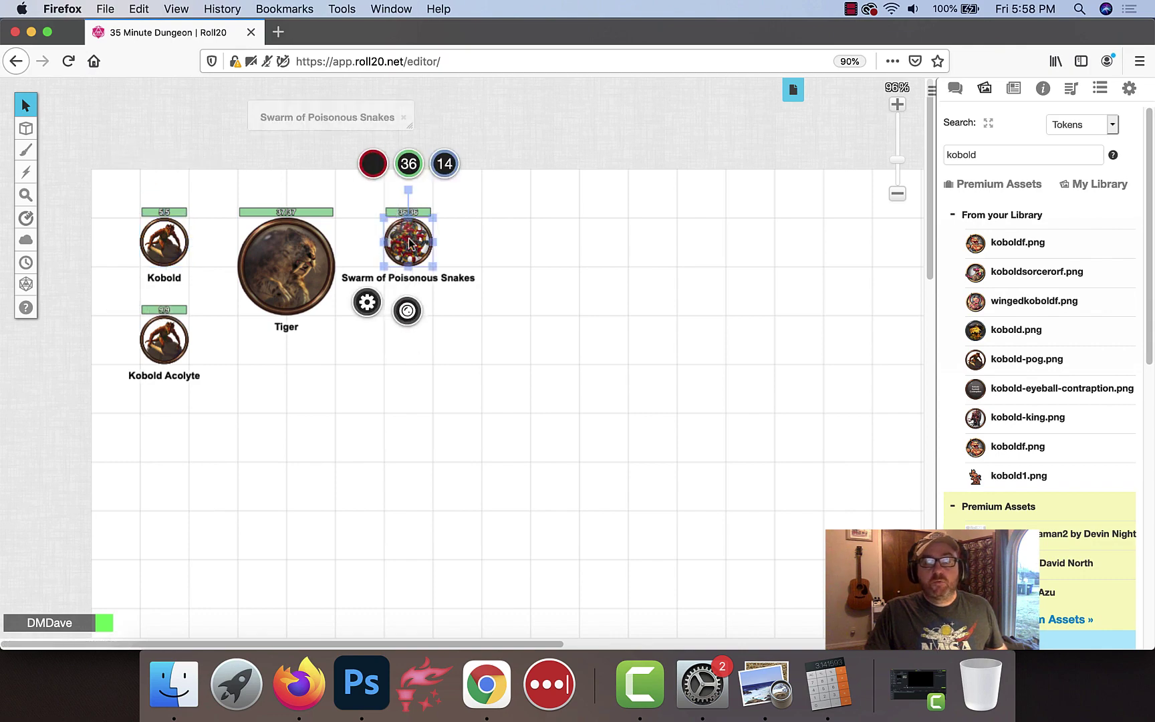
click(329, 120)
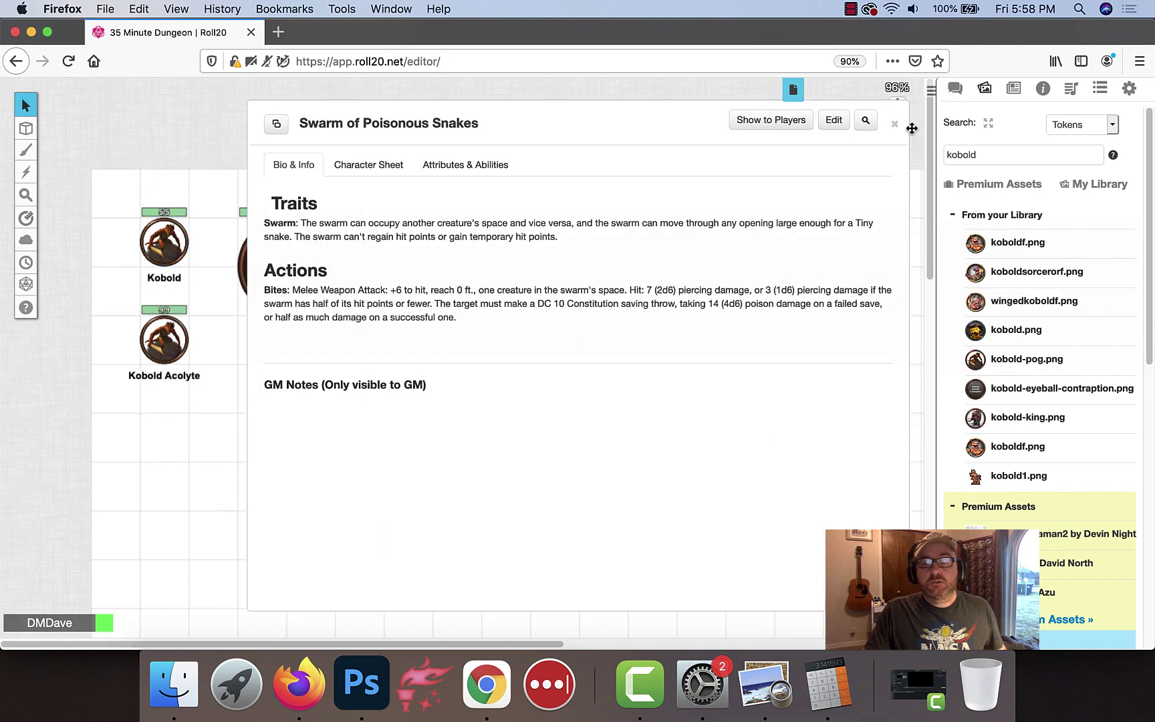
click(833, 121)
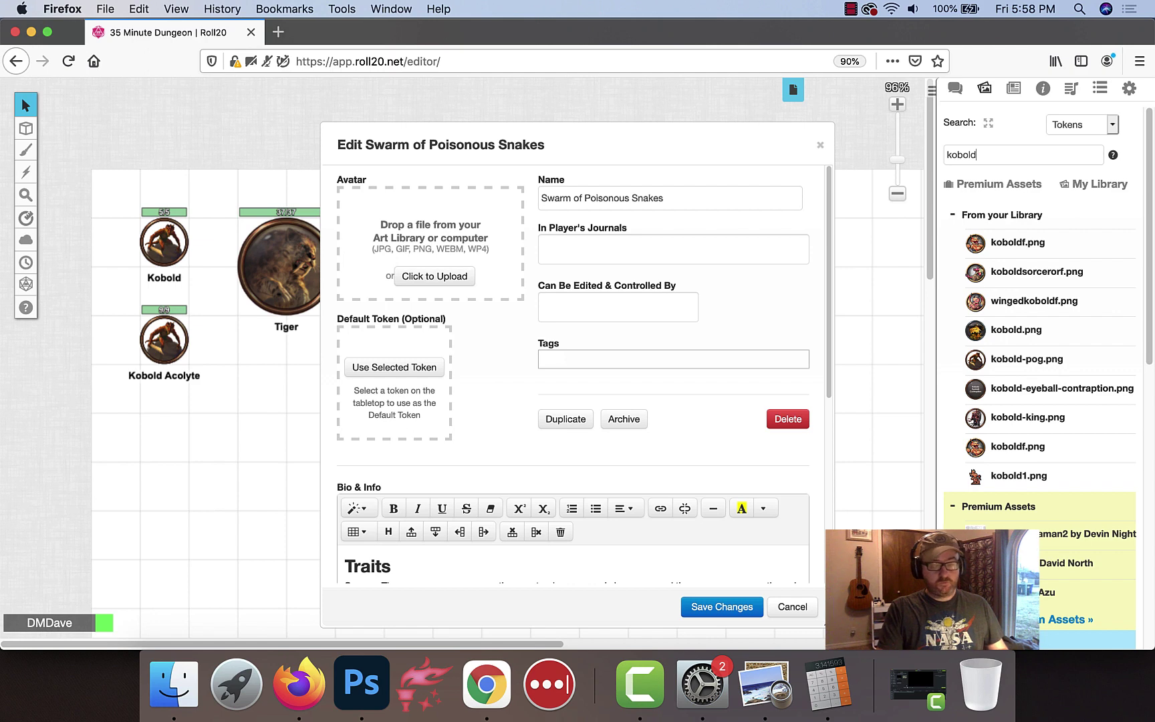
key(super+a)
text(swarm of)
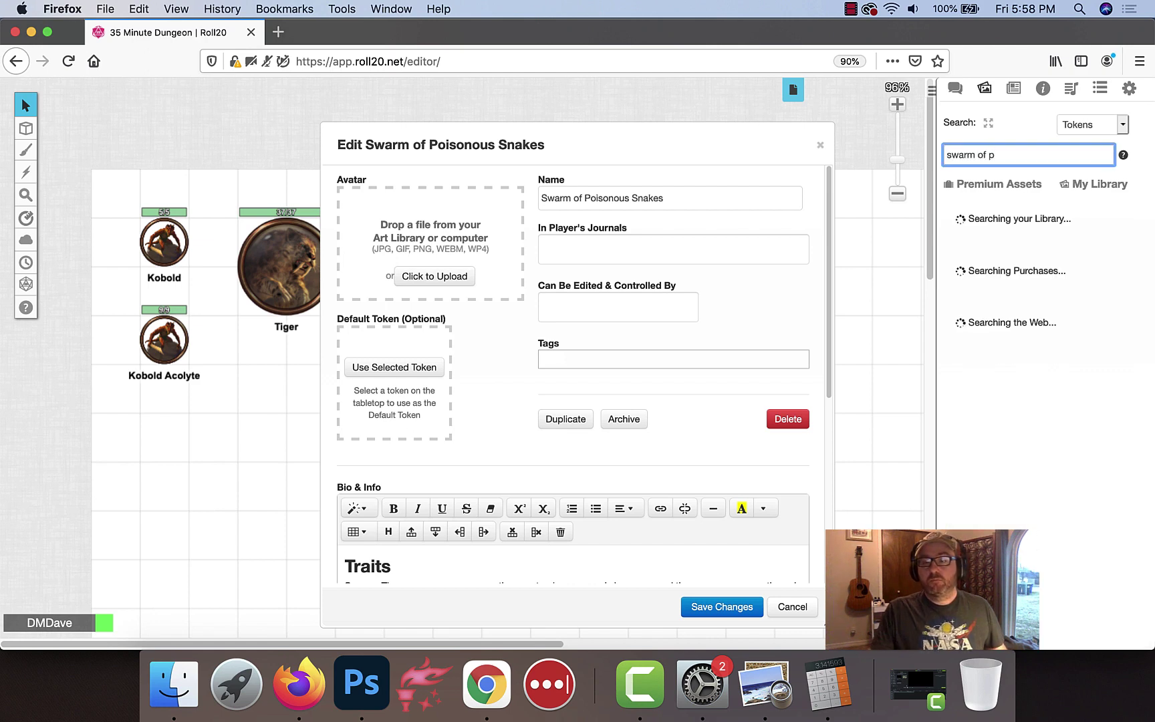
scroll(1029, 434, down, 1)
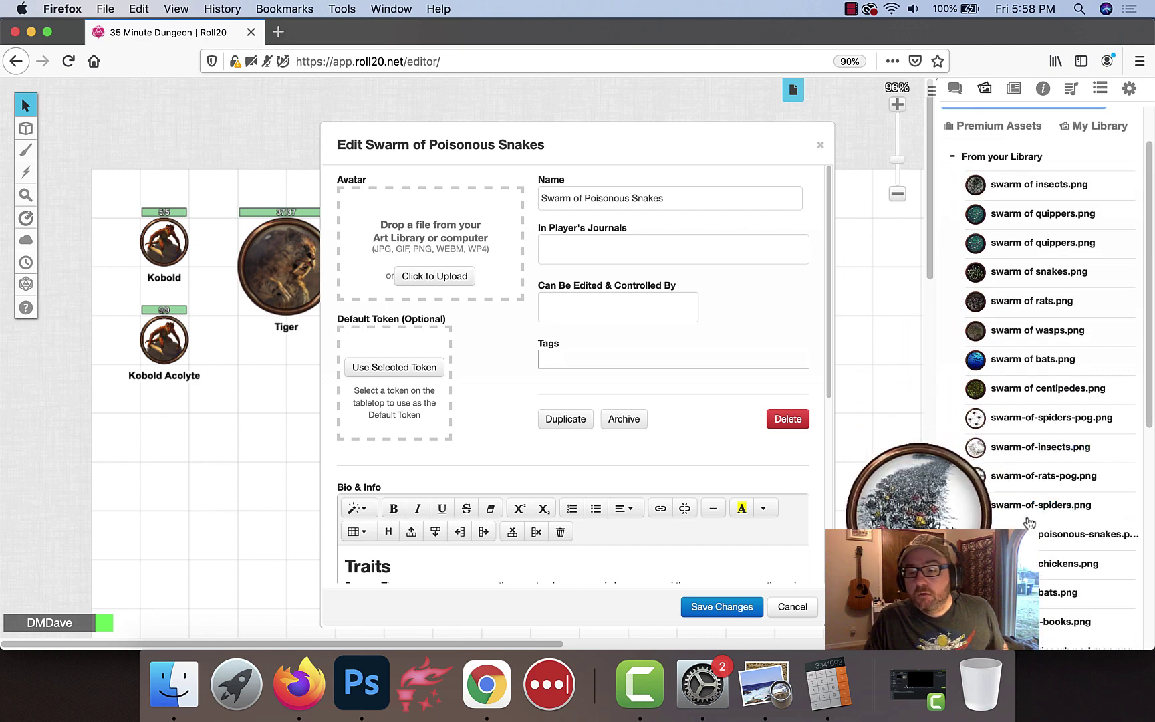
drag(1025, 528, 469, 222)
Assign the selected snake swarm token as the Swarm of Poisonous Snakes' default token, then save and close the character
click(376, 441)
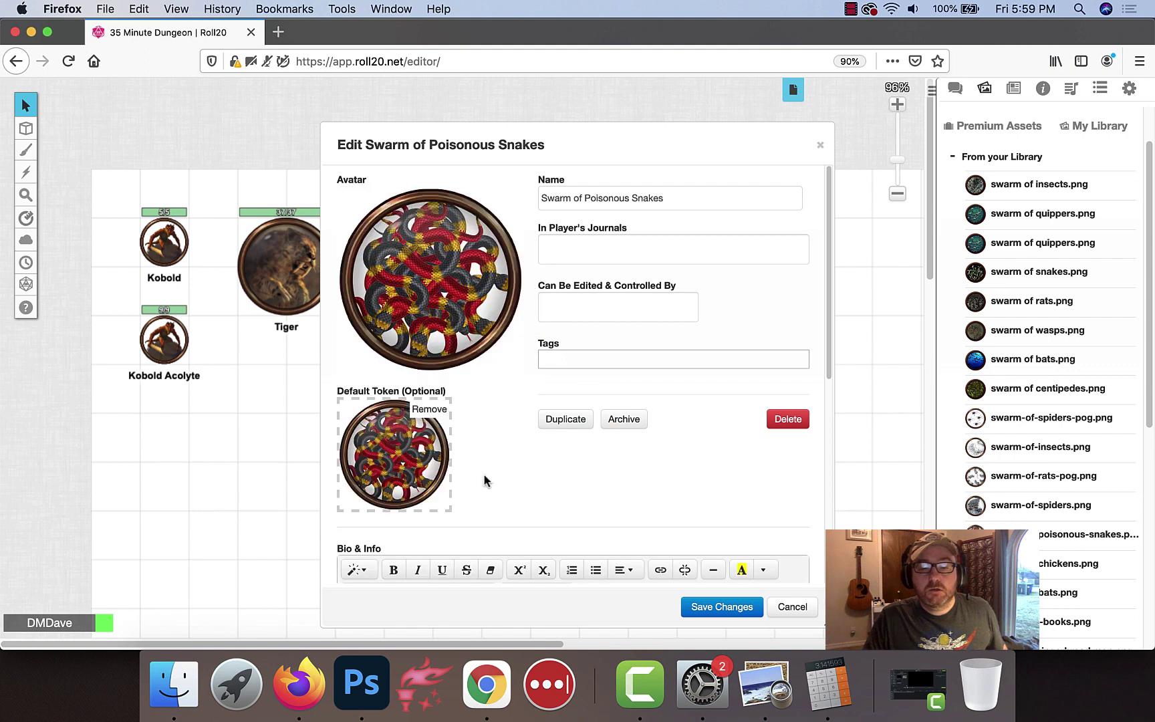
click(720, 607)
click(895, 123)
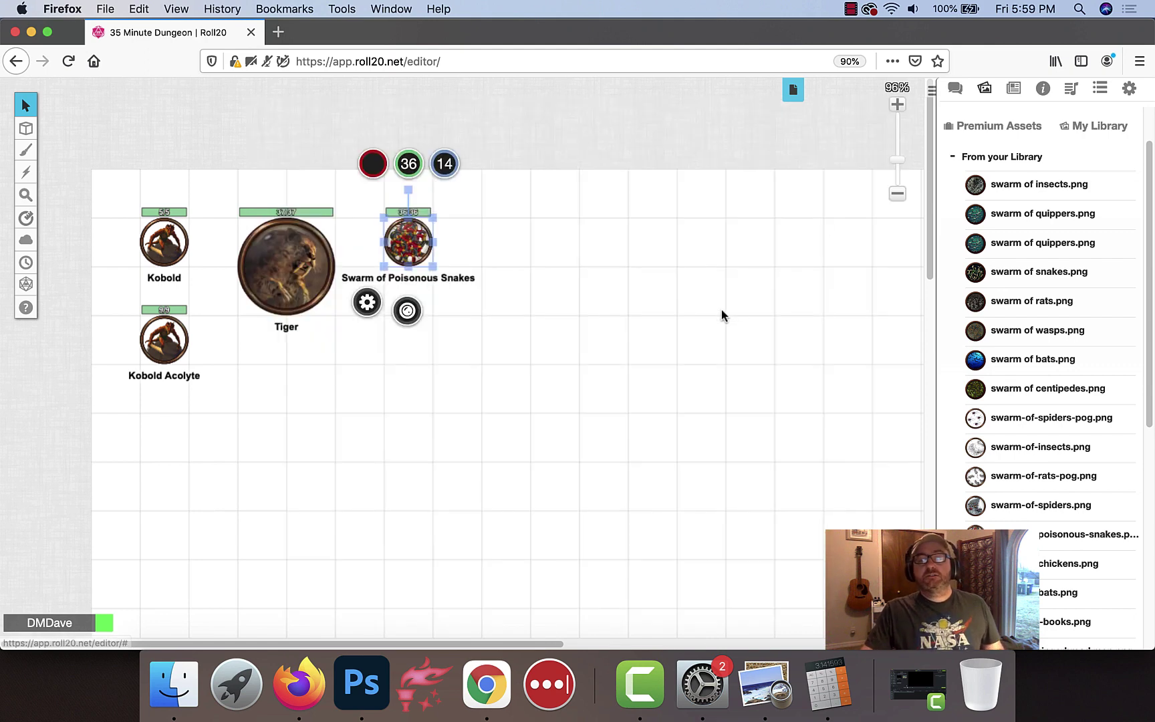
click(722, 315)
Return to the Start page and bring the whole dungeon map into view
click(789, 89)
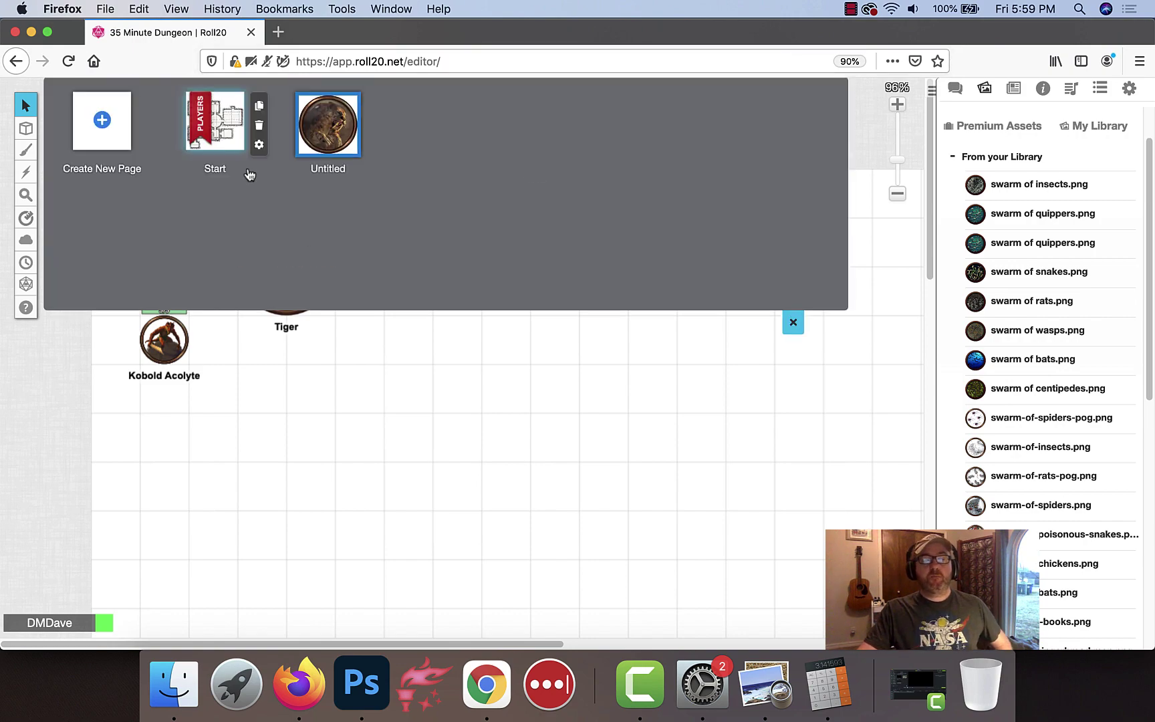
click(230, 144)
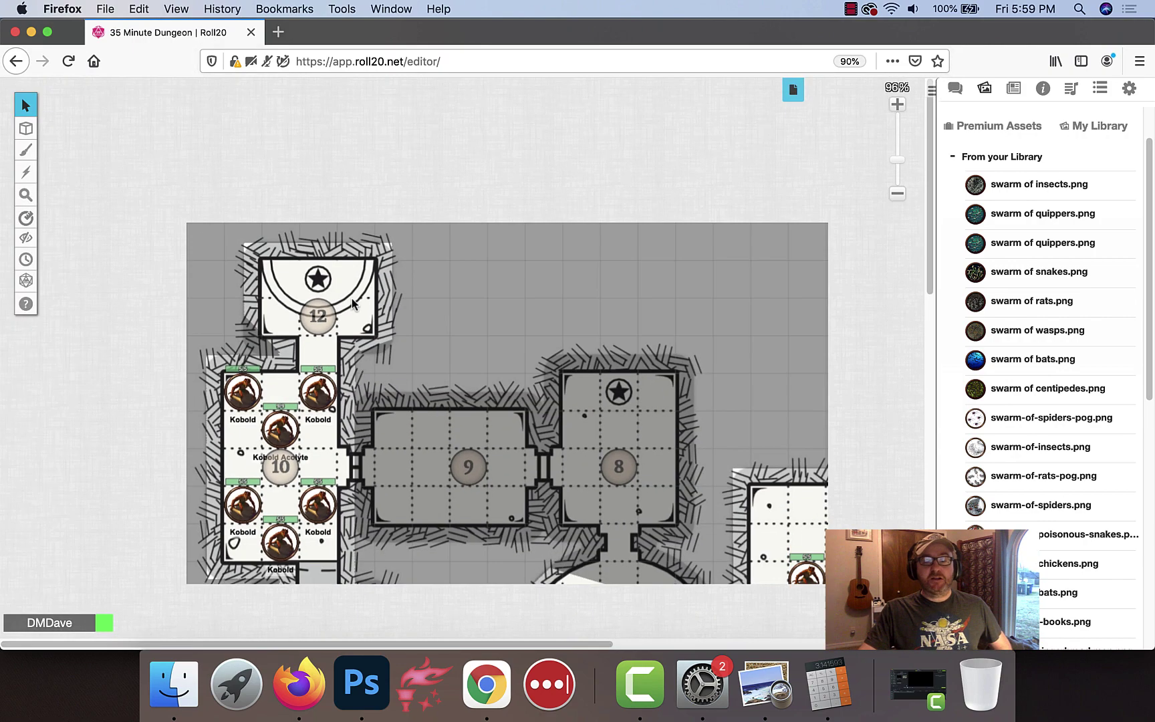
scroll(351, 299, down, 5)
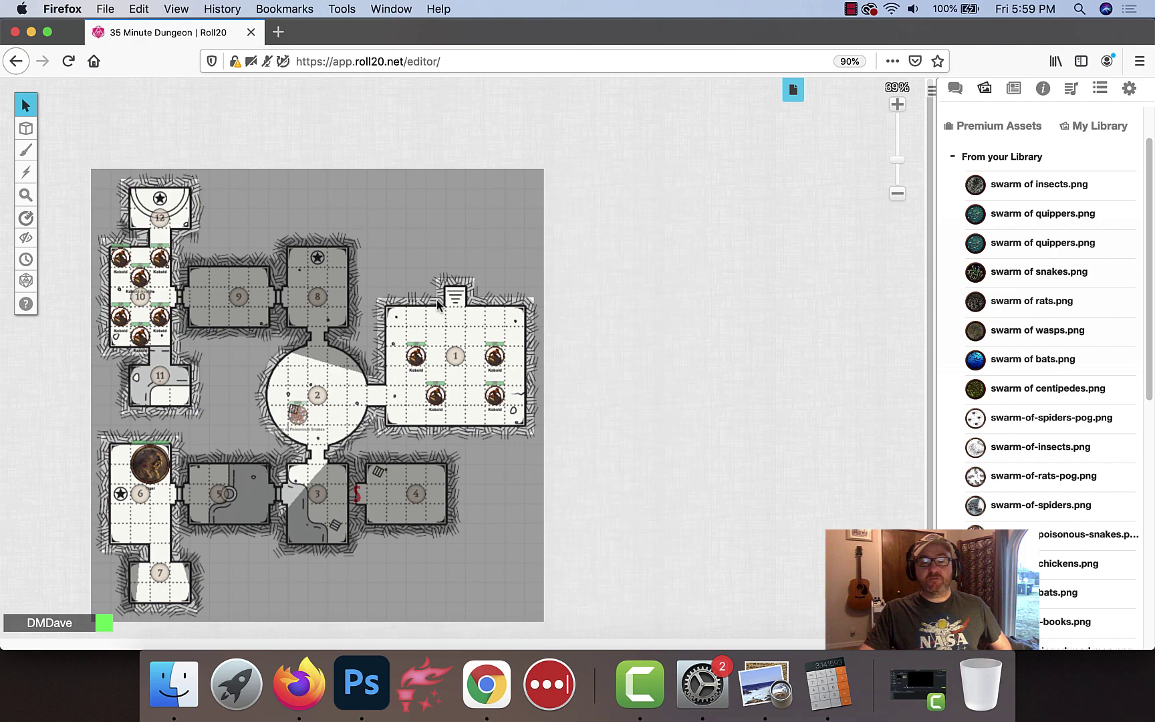
scroll(438, 259, down, 3)
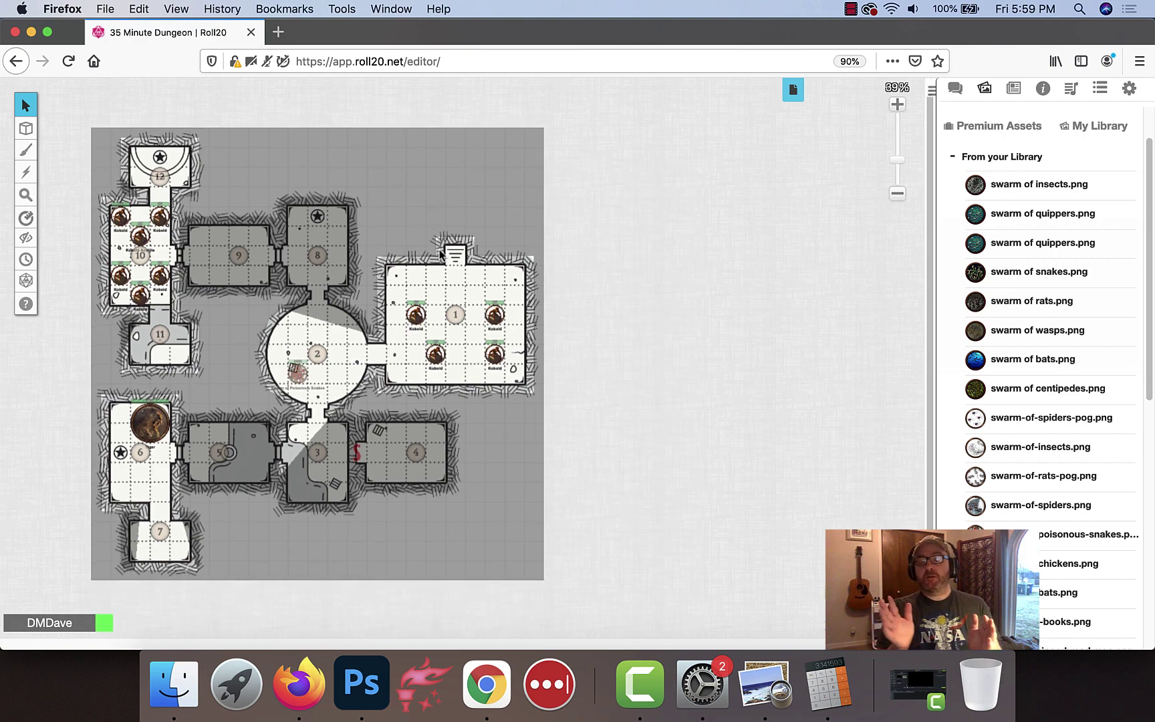